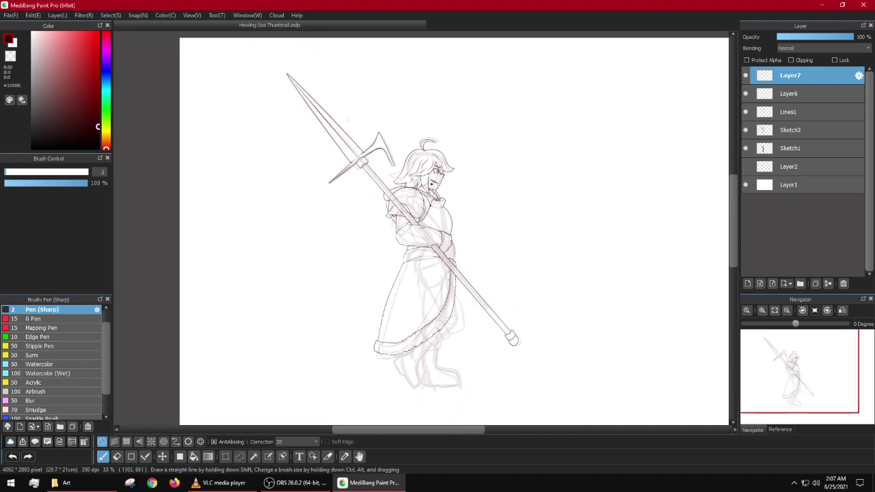
Step: Examine the lineart of the spear-holding figure, from the face and hair to the coat, legs and weapon
scroll(455, 189, "up", 5)
mouse_move(523, 144)
left_mouse_down()
mouse_move(351, 281)
mouse_move(417, 346)
left_mouse_up()
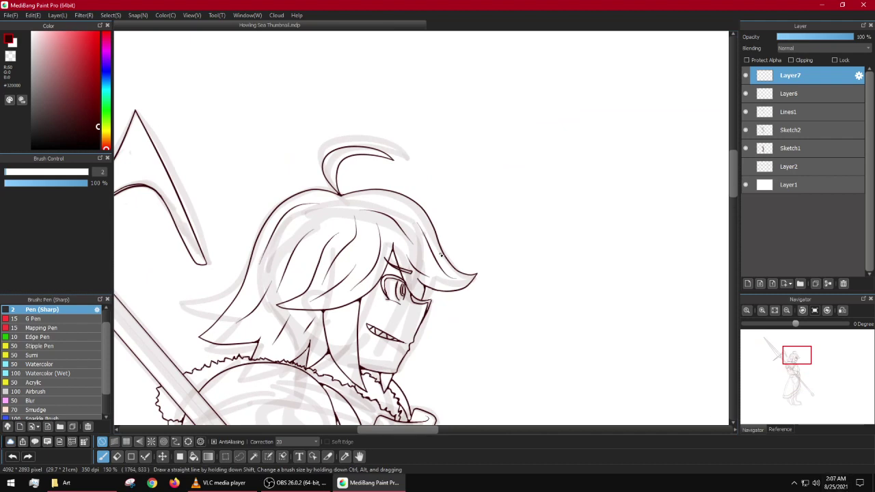
scroll(499, 299, "down", 4)
left_click_drag(500, 300, 459, 203)
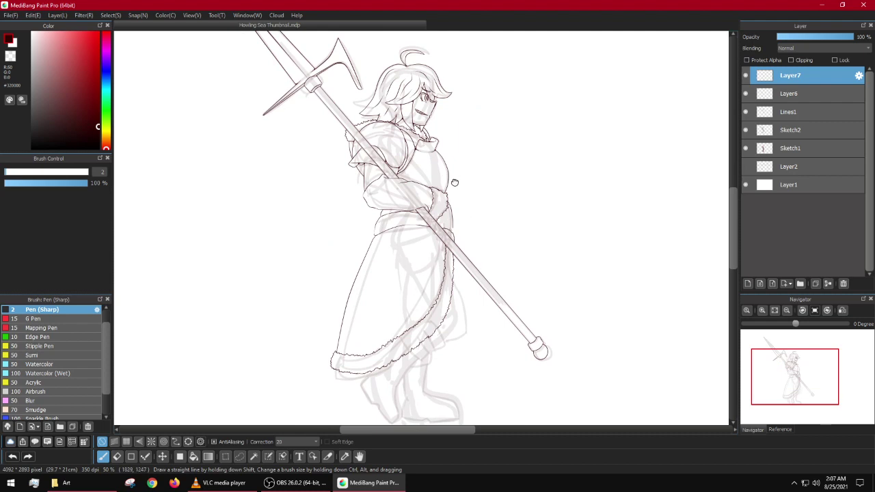
left_click_drag(455, 183, 448, 238)
left_click_drag(446, 183, 442, 228)
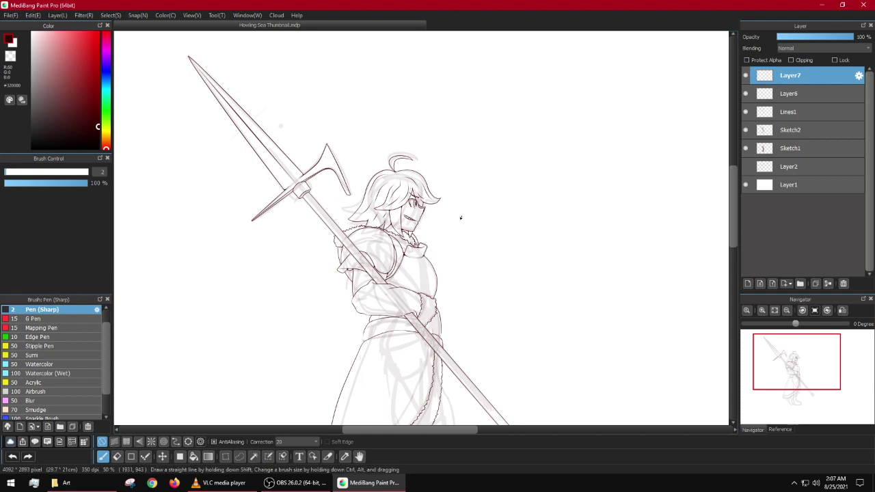
scroll(424, 218, "up", 3)
left_click_drag(408, 274, 426, 274)
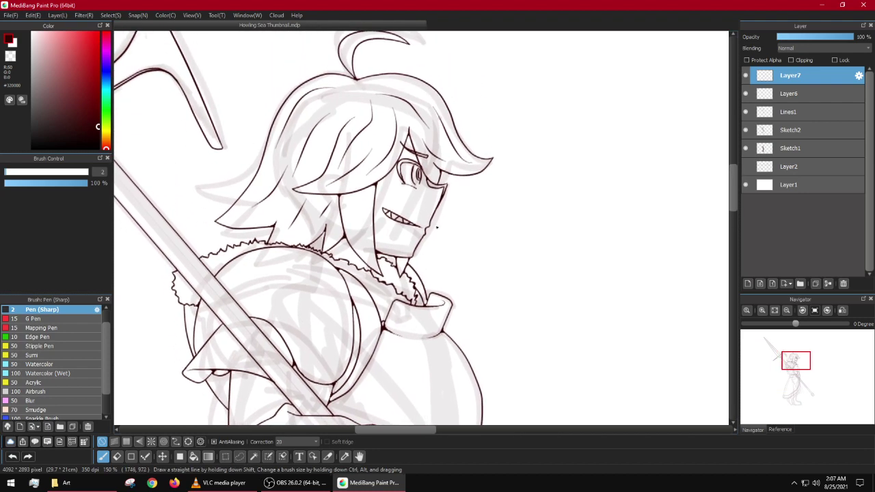
Step: Switch to VLC media player to start a music track and return to the MediBang Paint Pro drawing
left_click(239, 487)
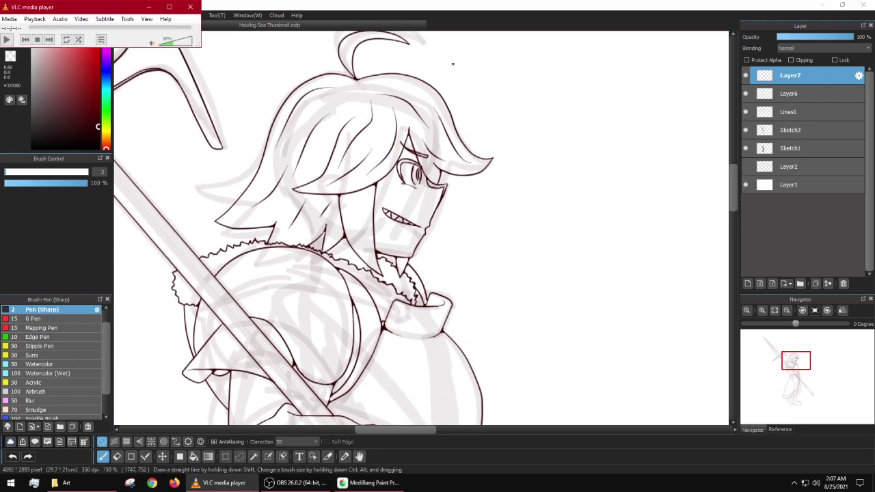
left_click(452, 4)
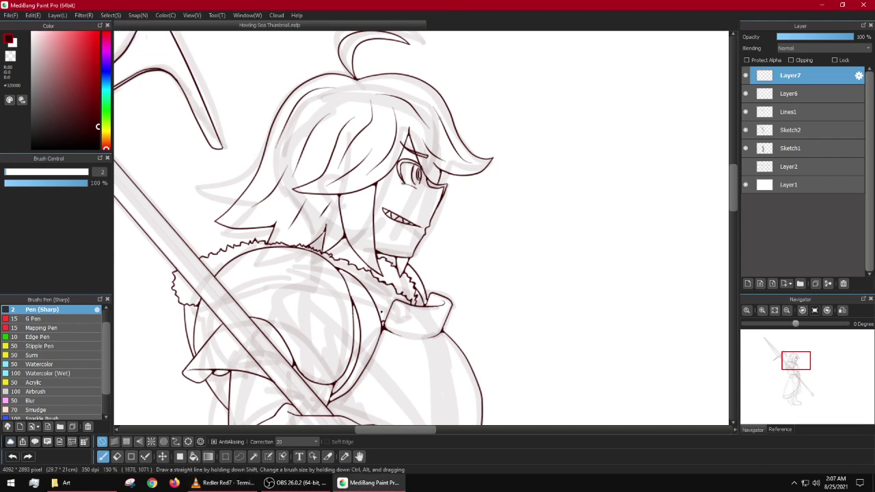
Step: Examine the figure's torso, bent arm, coat and unlined legs to find what still needs drawing
scroll(456, 237, "down", 3)
scroll(456, 238, "down", 3)
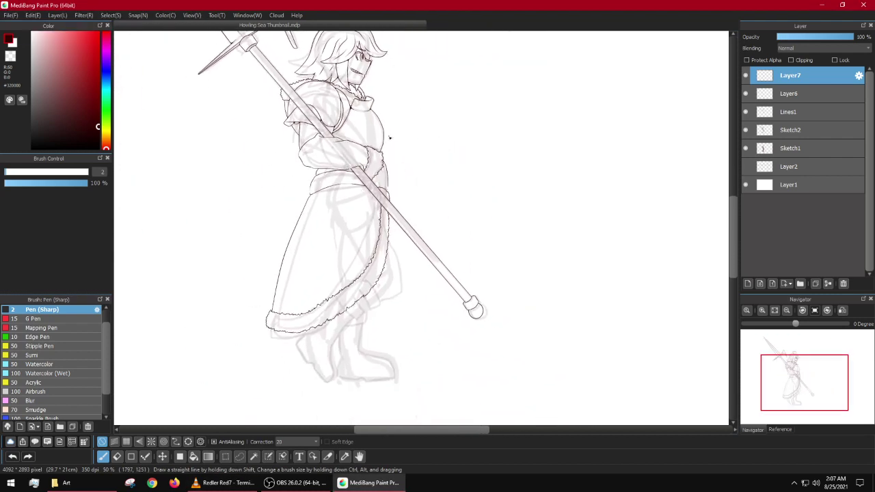
scroll(390, 137, "up", 3)
left_click_drag(312, 225, 419, 161)
scroll(419, 161, "down", 2)
mouse_move(464, 143)
left_mouse_down()
mouse_move(387, 203)
mouse_move(391, 214)
left_mouse_up()
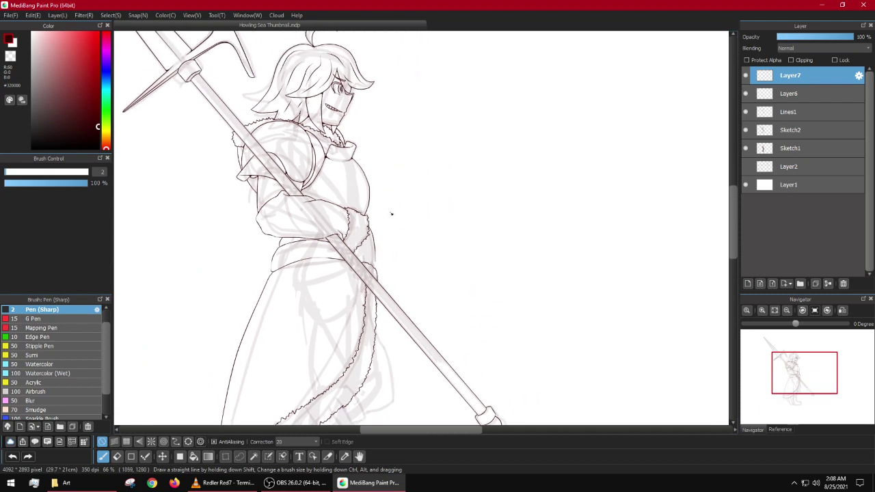
scroll(391, 214, "down", 3)
scroll(397, 214, "up", 4)
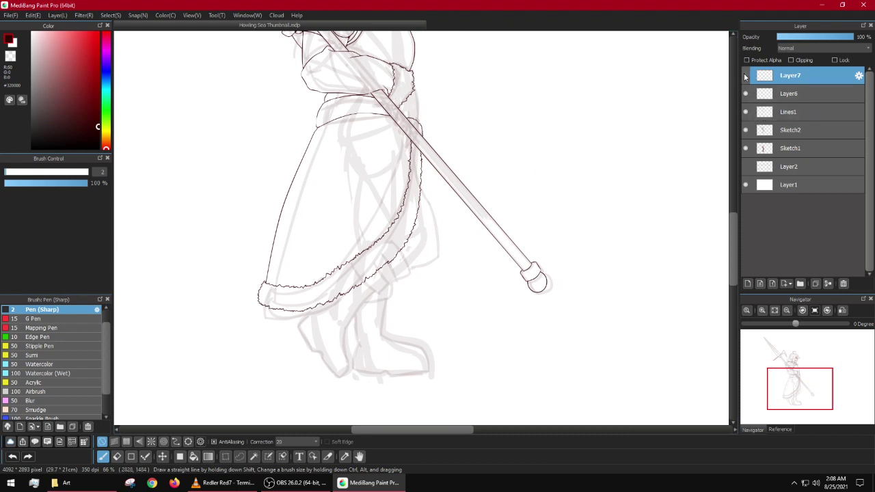
Step: Set Layer7's opacity to 53% and try a rough curve along the outer edge of the fur cuff
left_click(828, 37)
scroll(455, 136, "up", 6)
left_click_drag(205, 88, 451, 303)
scroll(451, 294, "down", 3)
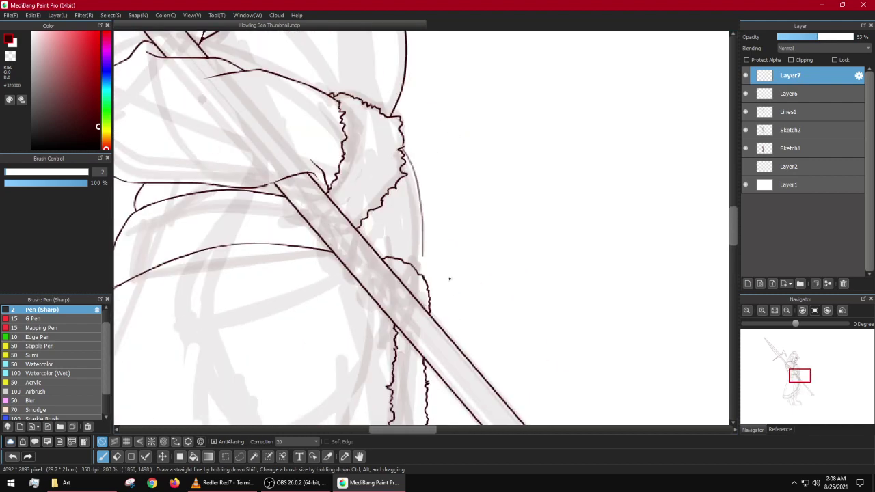
scroll(410, 177, "up", 3)
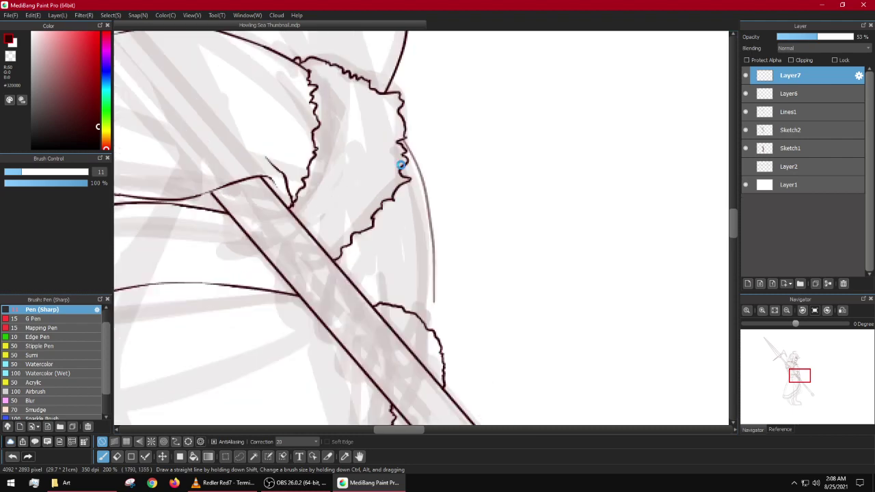
mouse_move(385, 123)
left_mouse_down()
mouse_move(416, 164)
mouse_move(455, 264)
mouse_move(459, 345)
left_mouse_up()
key("ctrl+z")
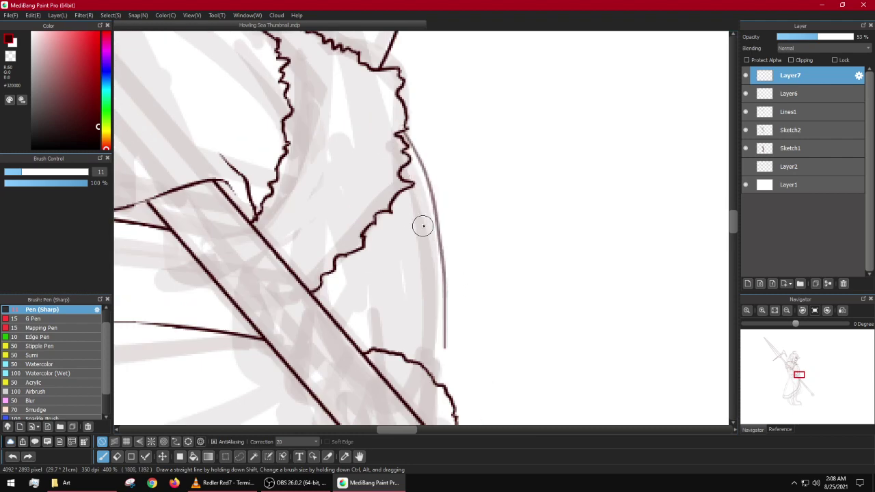
Step: Reduce the pen size to 6.5 and sketch a thick arc for the hand over and down past the fur cuff
key("bracketleft")
key("bracketleft")
key("bracketleft")
key("bracketleft")
key("bracketleft")
mouse_move(387, 101)
left_mouse_down()
mouse_move(439, 212)
mouse_move(450, 354)
left_mouse_up()
left_click_drag(328, 254, 363, 223)
mouse_move(425, 75)
left_mouse_down()
mouse_move(340, 62)
mouse_move(296, 113)
mouse_move(313, 132)
mouse_move(299, 108)
mouse_move(292, 118)
mouse_move(304, 173)
mouse_move(310, 151)
mouse_move(337, 205)
mouse_move(361, 299)
mouse_move(424, 332)
mouse_move(472, 343)
mouse_move(486, 318)
left_mouse_up()
key("ctrl+z")
key("ctrl+z")
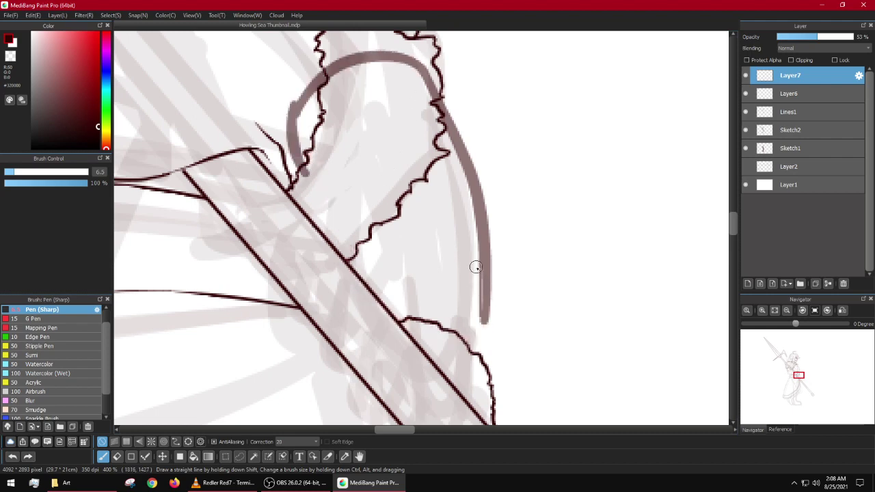
Step: Try a wrist circle inside the fur cuff and guide lines running from the shoulder through the elbow to the wrist
scroll(475, 264, "down", 3)
scroll(423, 215, "up", 2)
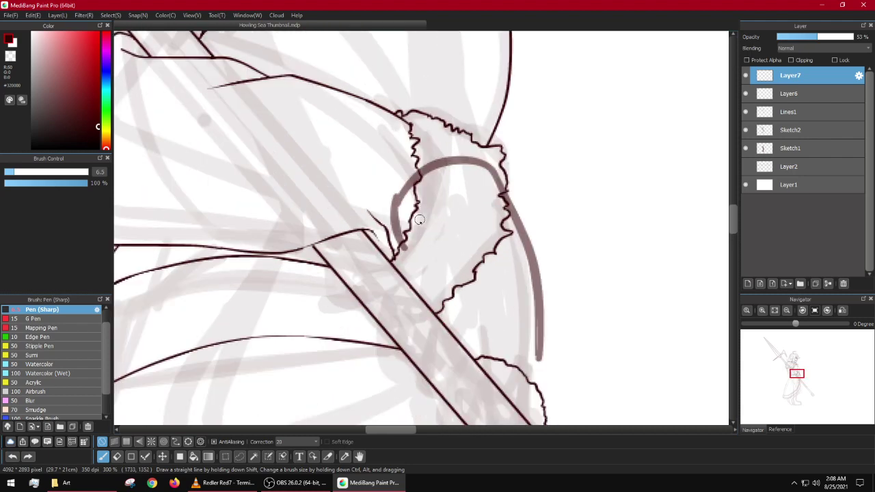
mouse_move(405, 237)
left_mouse_down()
mouse_move(461, 246)
mouse_move(491, 172)
mouse_move(468, 157)
left_mouse_up()
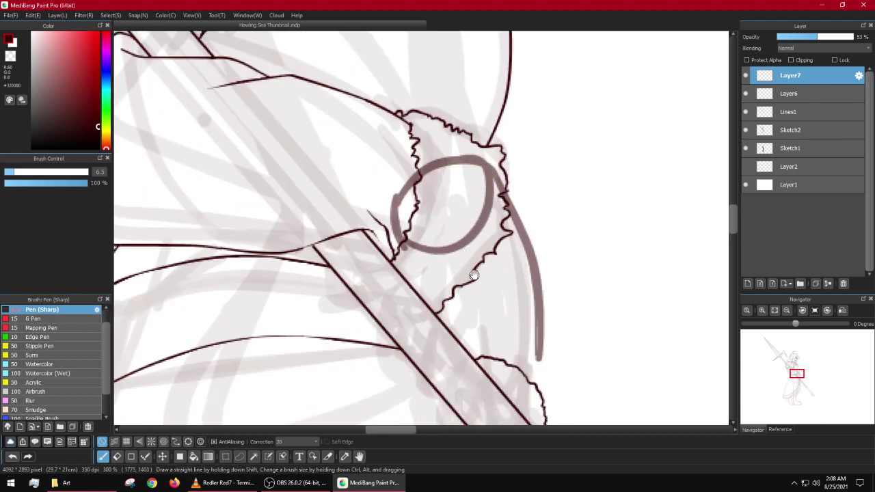
scroll(482, 283, "down", 3)
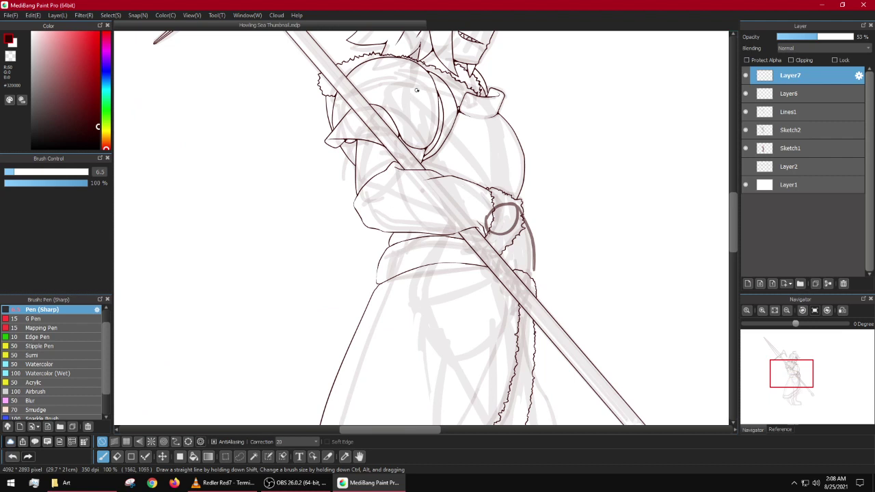
mouse_move(405, 102)
left_mouse_down()
mouse_move(383, 195)
mouse_move(518, 223)
left_mouse_up()
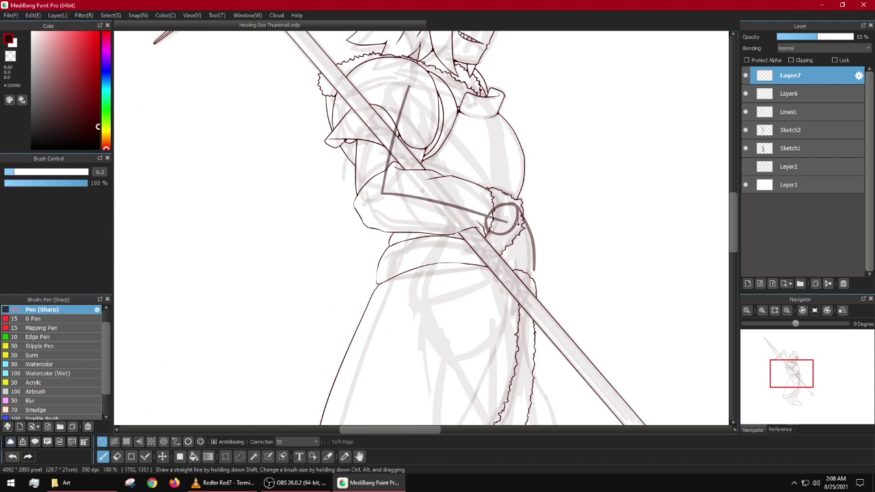
key("ctrl+z")
key("ctrl+z")
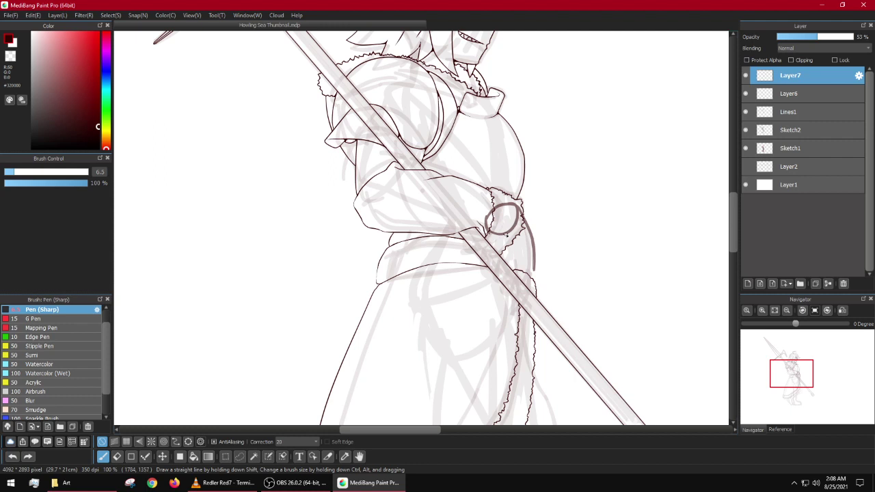
Step: Try two forearm guide lines from the elbow to the wrist, and undo them together with the wrist circle
left_click_drag(521, 250, 454, 235)
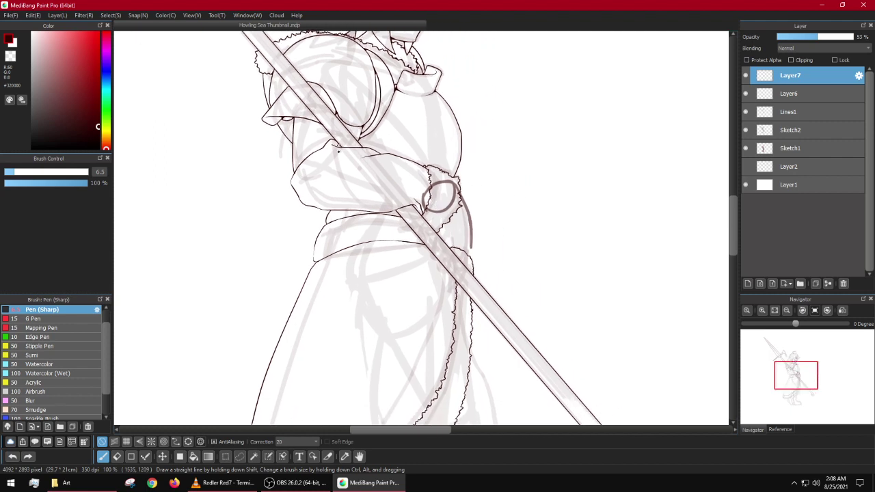
left_click_drag(306, 169, 445, 186)
key("ctrl+z")
mouse_move(384, 196)
left_mouse_down()
mouse_move(452, 201)
mouse_move(367, 178)
mouse_move(294, 173)
left_mouse_up()
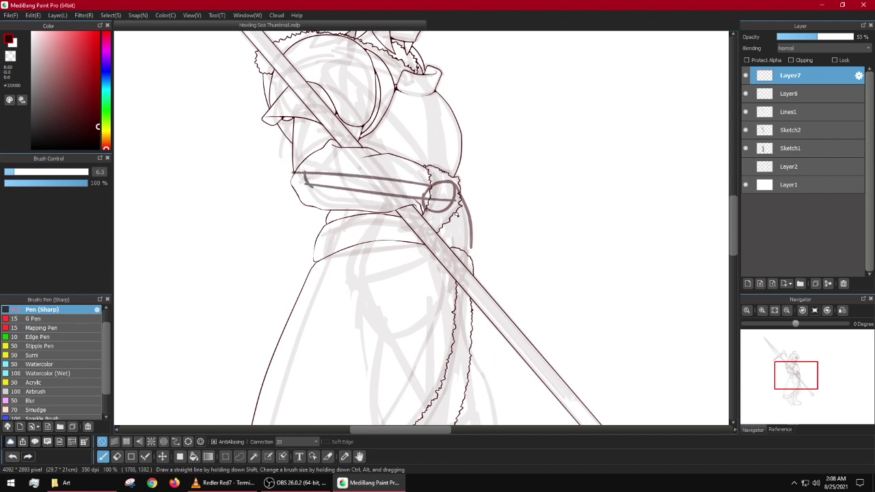
key("ctrl+z")
key("ctrl+z")
key("ctrl+z")
key("ctrl+z")
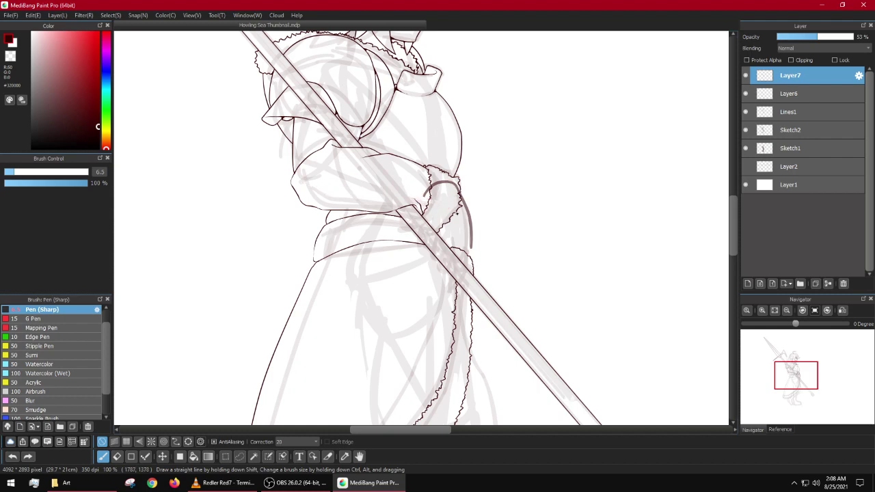
Step: Sketch the wrist crossline, the inner edge and the lower knuckle line of the hand over the fur cuff
scroll(455, 212, "up", 3)
left_click_drag(396, 179, 470, 197)
mouse_move(396, 181)
left_mouse_down()
mouse_move(442, 242)
mouse_move(415, 214)
mouse_move(428, 238)
mouse_move(506, 275)
left_mouse_up()
key("ctrl+z")
key("ctrl+z")
left_click_drag(424, 254, 499, 268)
scroll(499, 267, "down", 3)
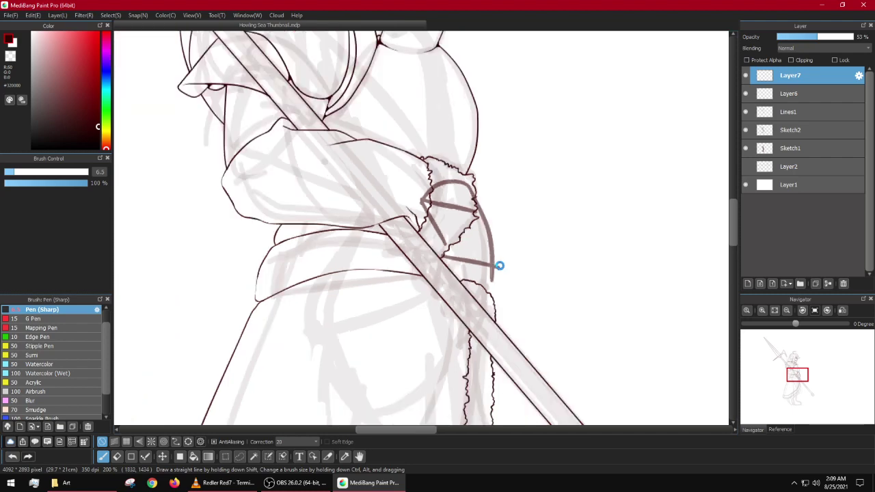
Step: Sketch the outer edge of the hand down to the knuckle line and add a second curve outside it
scroll(499, 267, "up", 3)
left_click_drag(424, 232, 439, 247)
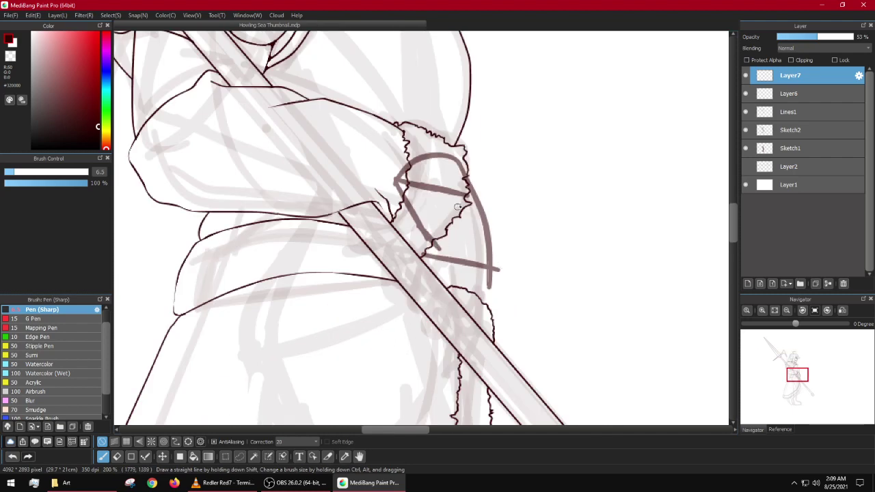
left_click_drag(470, 199, 502, 272)
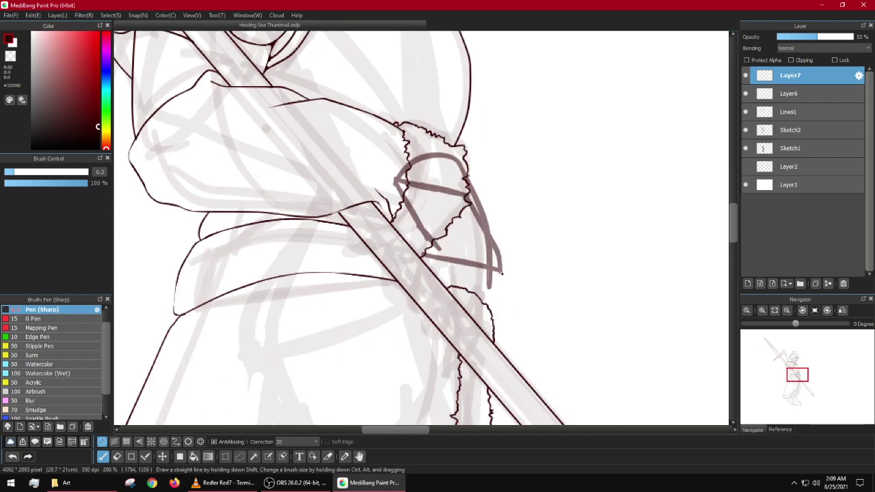
scroll(497, 265, "down", 2)
left_click_drag(432, 215, 386, 300)
left_click_drag(448, 318, 489, 160)
scroll(491, 162, "up", 1)
scroll(490, 162, "up", 2)
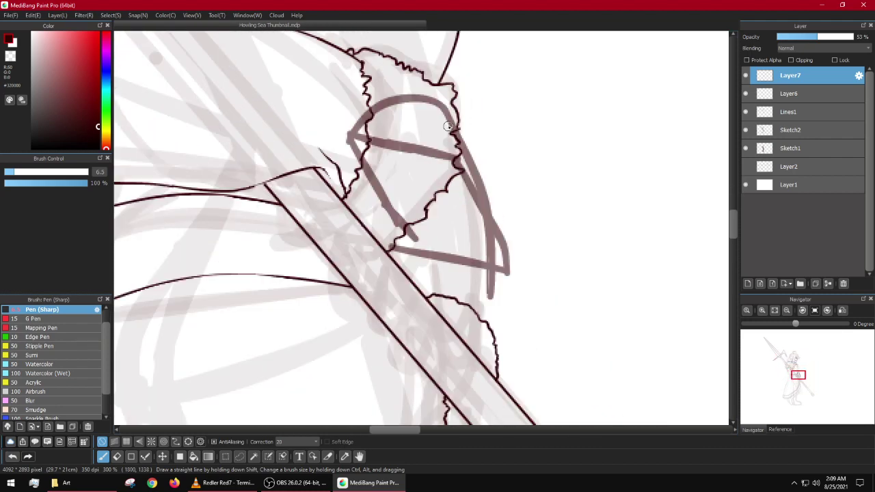
left_click_drag(458, 133, 518, 249)
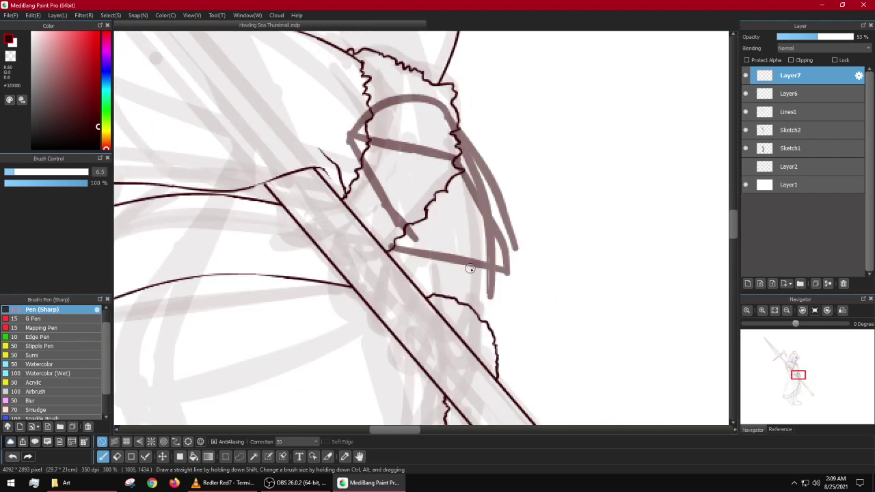
Step: Extend the wrist arc with a short stroke and sketch the first finger in two segments bending across the spear shaft
left_click_drag(469, 268, 500, 187)
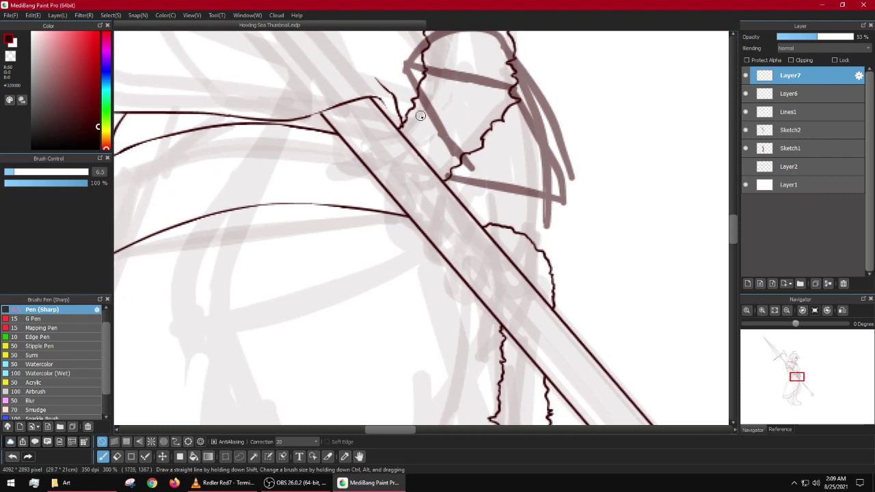
left_click_drag(408, 62, 391, 100)
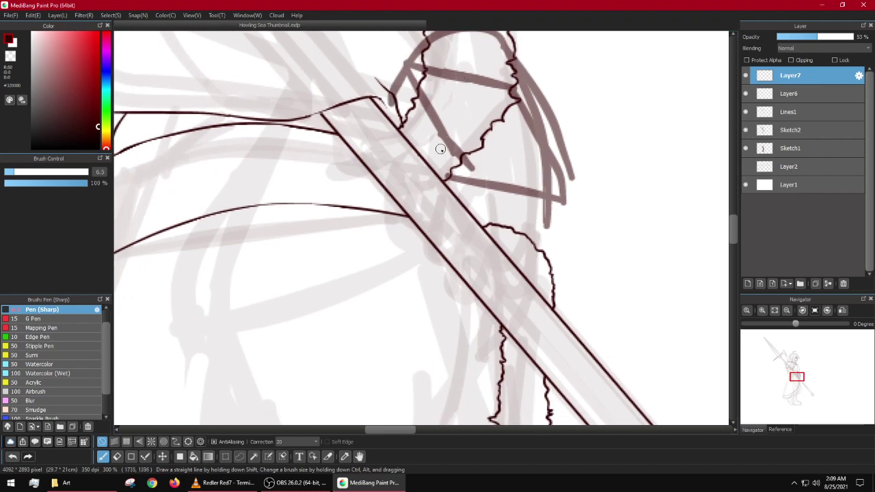
left_click_drag(469, 160, 454, 218)
left_click_drag(487, 180, 471, 251)
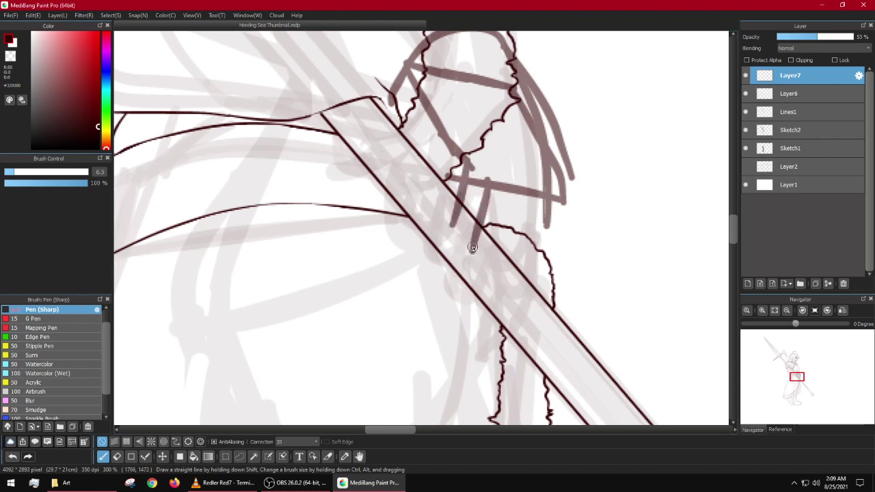
mouse_move(454, 219)
left_mouse_down()
mouse_move(475, 239)
mouse_move(438, 297)
left_mouse_up()
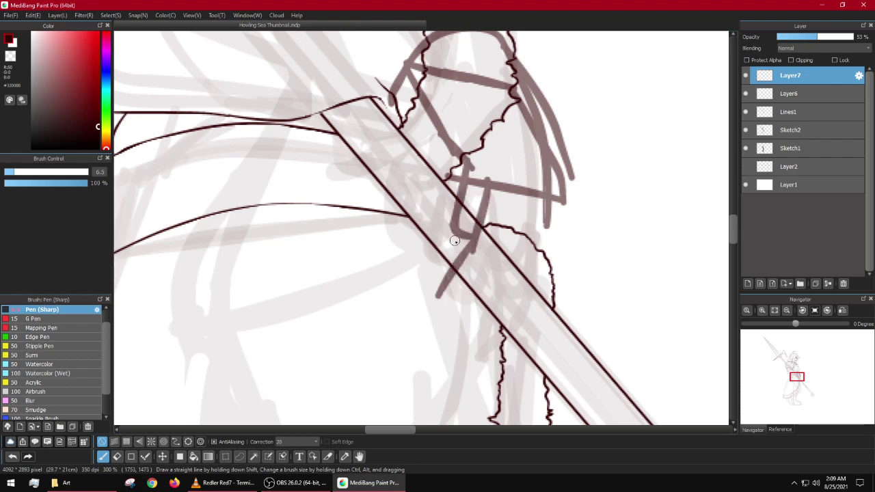
mouse_move(456, 235)
left_mouse_down()
mouse_move(425, 292)
mouse_move(433, 301)
left_mouse_up()
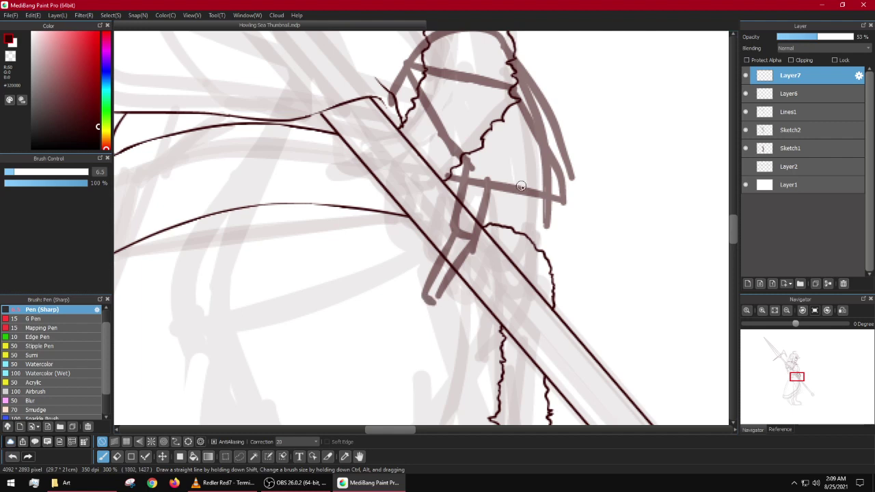
Step: Mark the remaining finger widths with short ticks along the knuckle line
left_click_drag(521, 187, 497, 229)
key("ctrl+z")
left_click_drag(512, 186, 534, 212)
left_click_drag(566, 188, 567, 212)
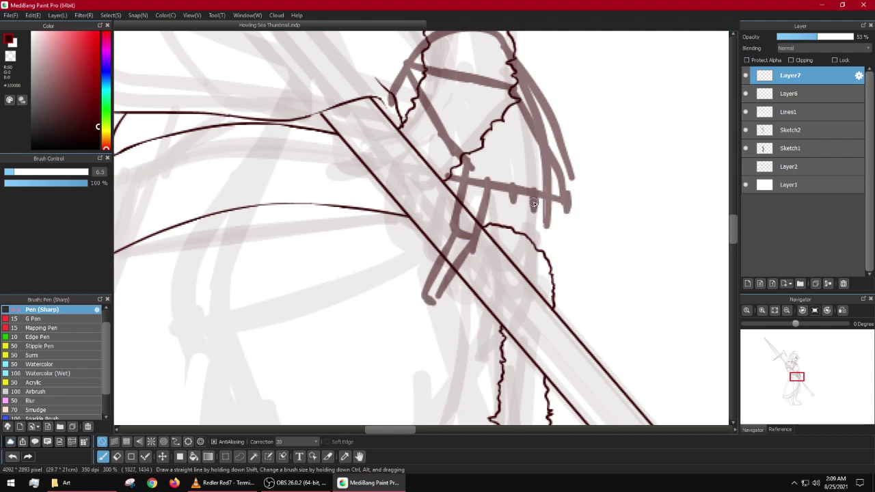
Step: Sketch the second and third fingers from the knuckle line, bending around the spear shaft
left_click_drag(520, 199, 484, 239)
mouse_move(496, 178)
left_mouse_down()
mouse_move(471, 233)
mouse_move(486, 247)
mouse_move(416, 263)
left_mouse_up()
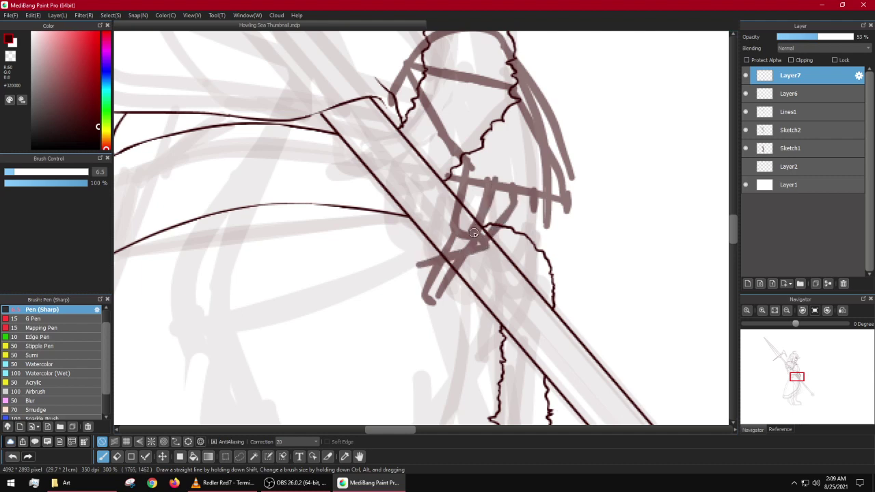
mouse_move(474, 234)
left_mouse_down()
mouse_move(418, 247)
mouse_move(414, 271)
left_mouse_up()
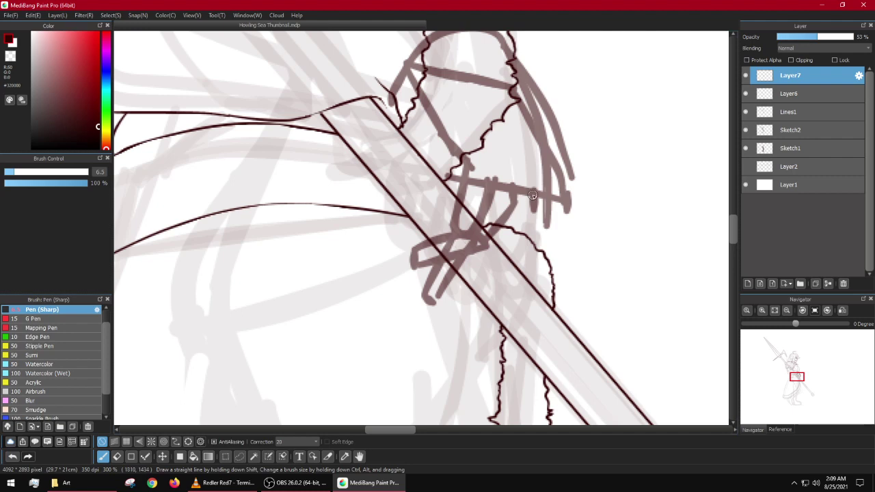
left_click_drag(512, 191, 497, 247)
mouse_move(536, 198)
left_mouse_down()
mouse_move(520, 247)
mouse_move(435, 245)
mouse_move(445, 230)
mouse_move(498, 233)
left_mouse_up()
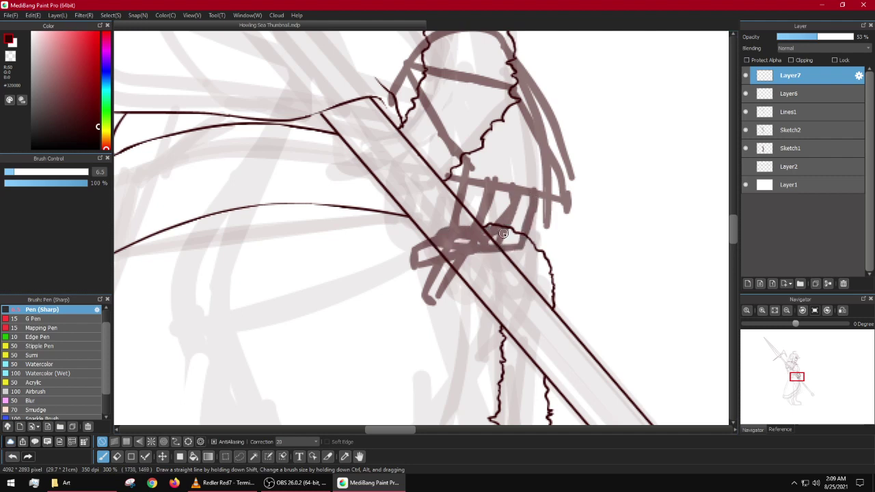
Step: Try to sketch the last finger down from the outer end of the knuckle line
mouse_move(566, 198)
left_mouse_down()
mouse_move(533, 242)
mouse_move(462, 224)
left_mouse_up()
scroll(565, 198, "down", 3)
scroll(566, 199, "up", 3)
scroll(565, 198, "down", 3)
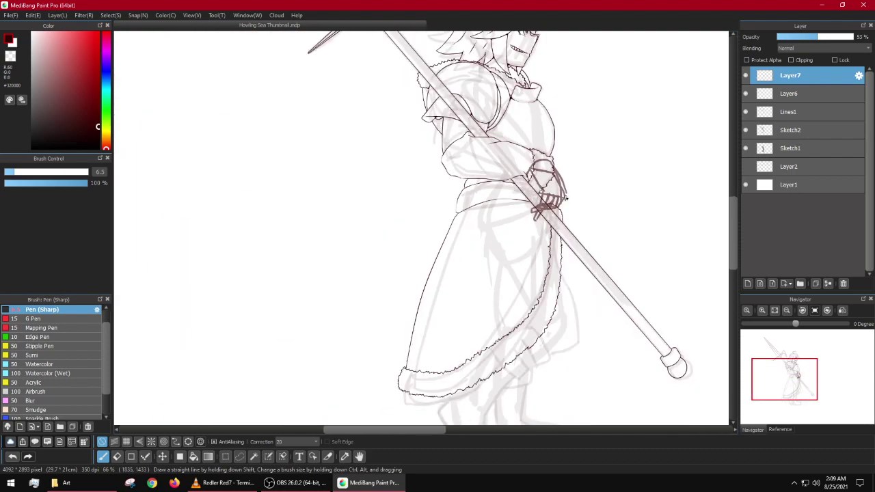
scroll(564, 197, "up", 4)
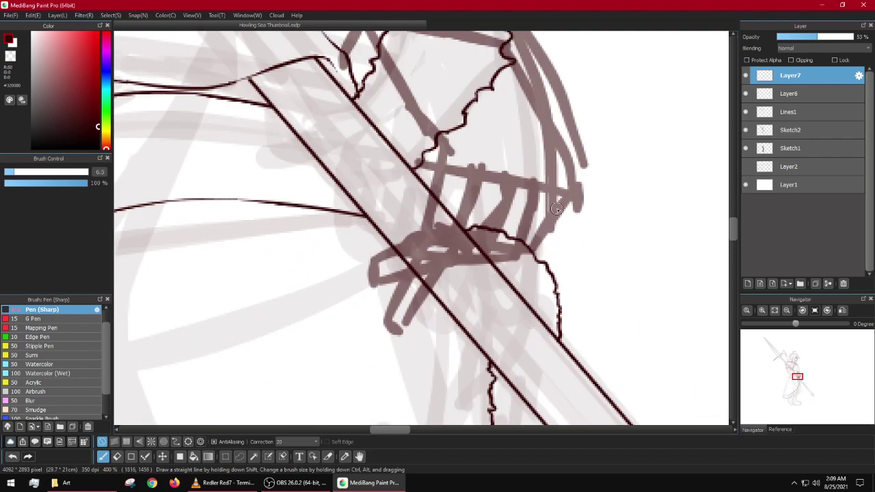
key("ctrl+z")
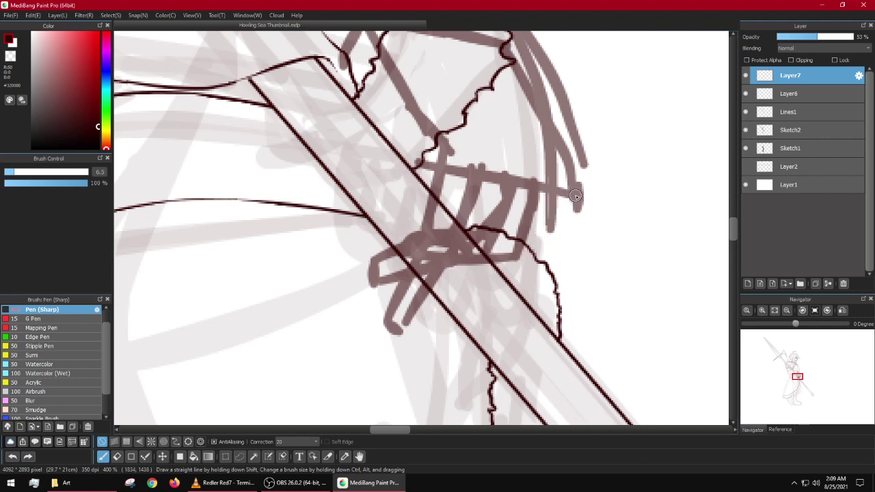
scroll(576, 196, "down", 1)
left_click_drag(565, 172, 506, 202)
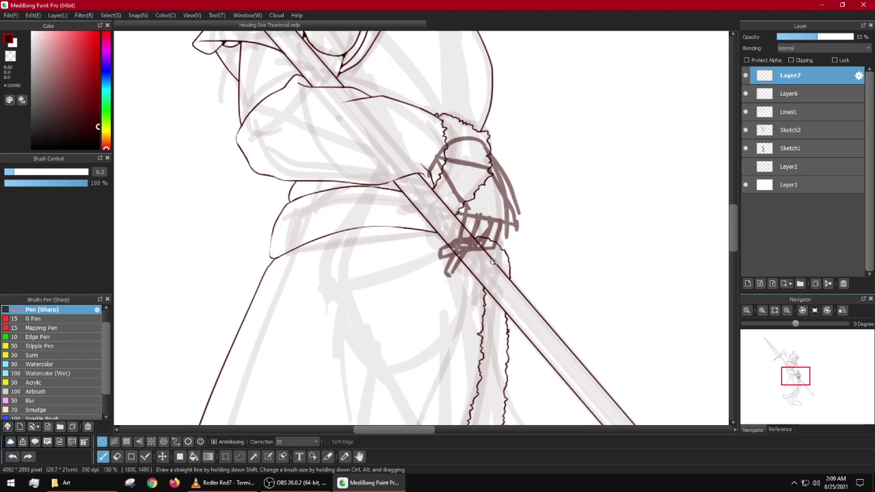
left_click_drag(477, 186, 464, 316)
scroll(465, 313, "down", 4)
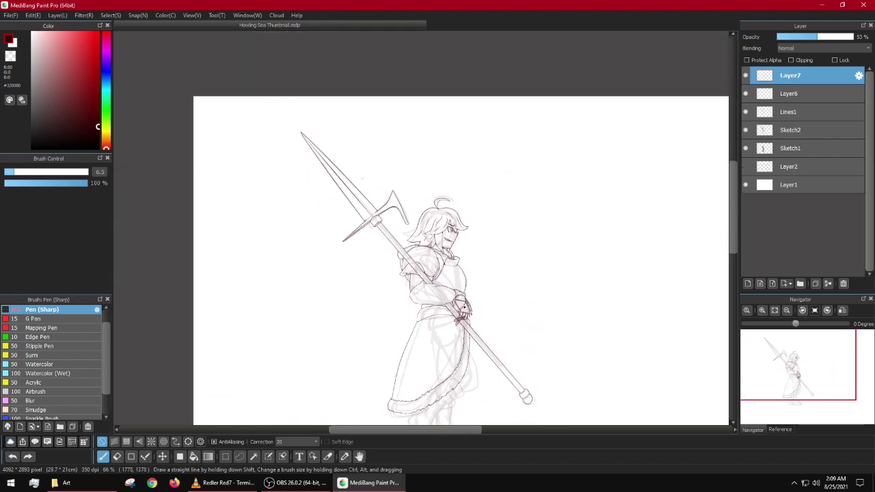
scroll(464, 312, "up", 4)
left_click_drag(469, 365, 471, 301)
Step: Undo the finger, knuckle and palm strokes of the hand sketch back to the wrist arc and first outer curve
key("ctrl+z")
key("ctrl+z")
key("ctrl+z")
key("ctrl+z")
key("ctrl+z")
key("ctrl+z")
key("ctrl+z")
key("ctrl+z")
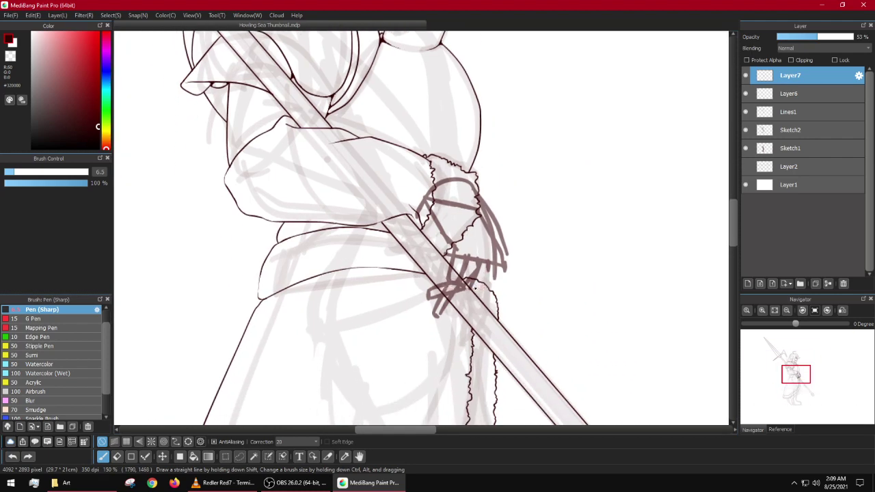
key("ctrl+z")
key("ctrl+z")
key("ctrl+z")
key("ctrl+z")
key("ctrl+z")
key("ctrl+z")
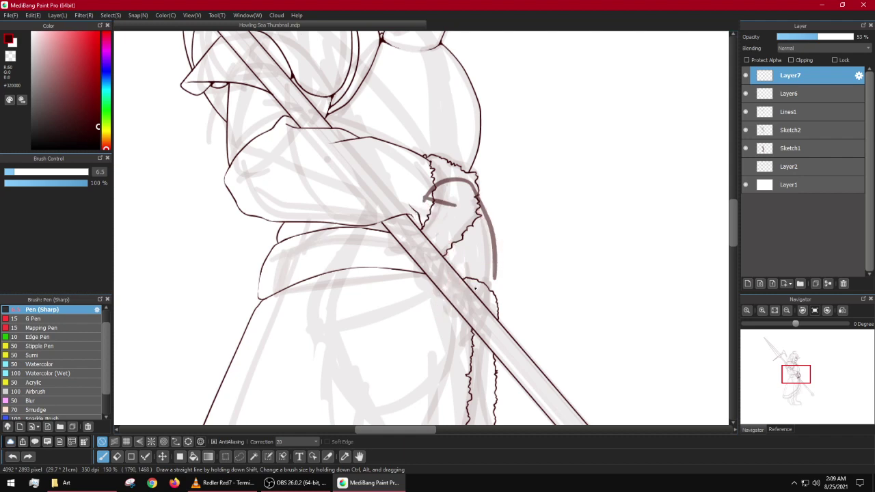
Step: Try new strokes across the wrist and down the palm, and undo them together with the remaining hand sketch
scroll(477, 203, "up", 3)
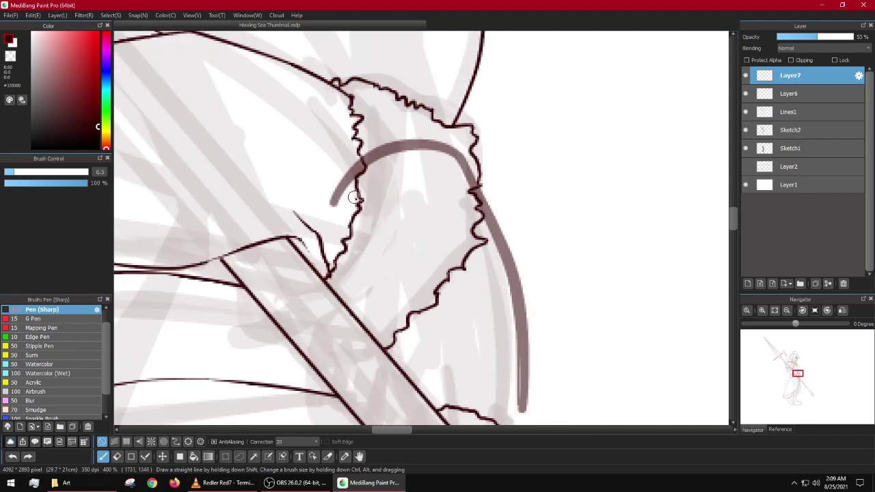
left_click_drag(345, 203, 435, 226)
mouse_move(431, 231)
left_mouse_down()
mouse_move(424, 142)
mouse_move(347, 161)
mouse_move(309, 295)
left_mouse_up()
key("ctrl+z")
key("ctrl+z")
key("ctrl+z")
key("ctrl+z")
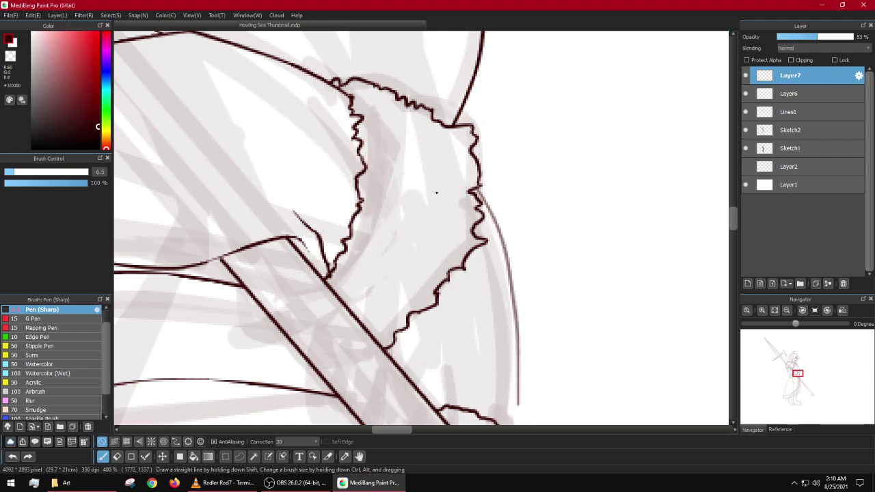
Step: Try a line across the fur cuff to mark the wrist, and undo it
scroll(434, 193, "down", 2)
scroll(438, 198, "up", 2)
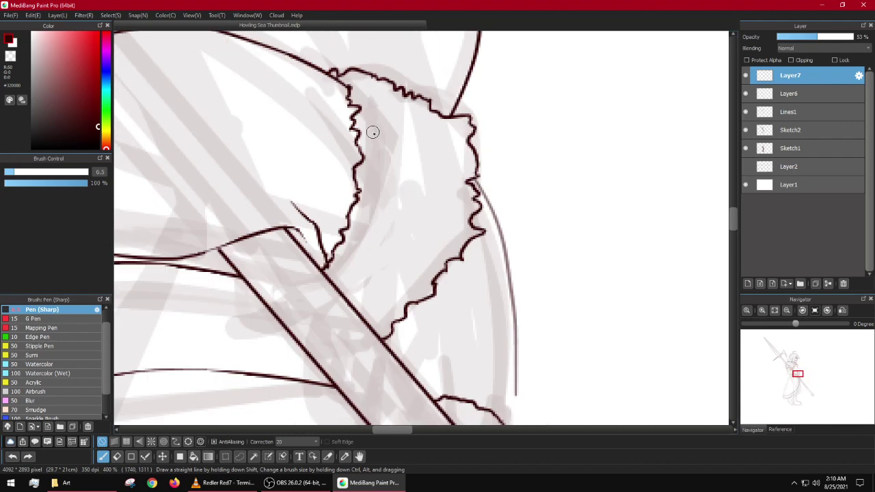
mouse_move(345, 193)
left_mouse_down()
mouse_move(399, 255)
mouse_move(383, 214)
mouse_move(442, 229)
left_mouse_up()
key("ctrl+z")
scroll(443, 225, "down", 4)
key("ctrl+z")
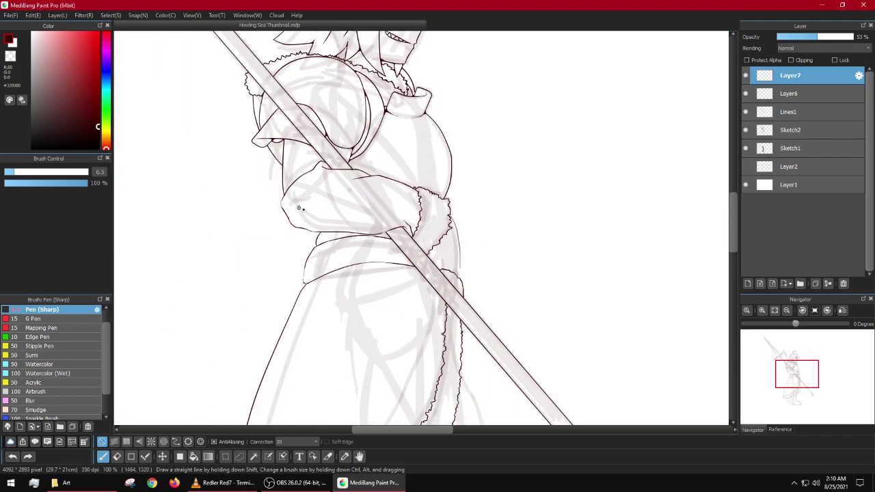
Step: Sketch two long guide lines along the forearm from near the elbow to the outer edge of the fur cuff
mouse_move(298, 207)
left_mouse_down()
mouse_move(451, 220)
mouse_move(300, 205)
mouse_move(443, 213)
mouse_move(480, 242)
left_mouse_up()
key("ctrl+z")
scroll(443, 213, "up", 3)
scroll(471, 239, "down", 4)
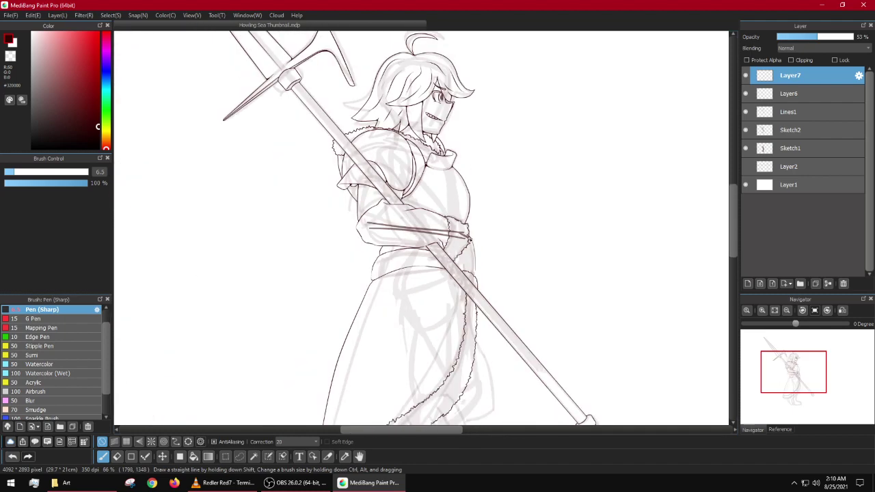
scroll(469, 238, "up", 2)
scroll(456, 237, "down", 3)
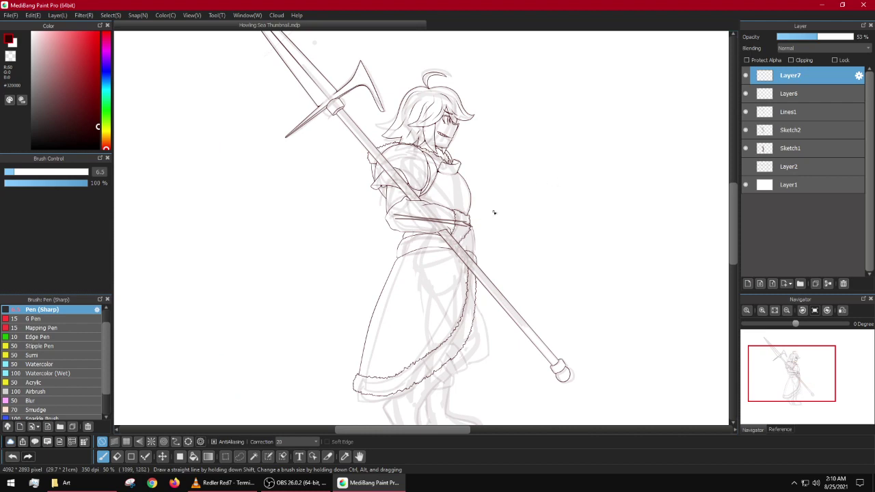
scroll(471, 249, "up", 4)
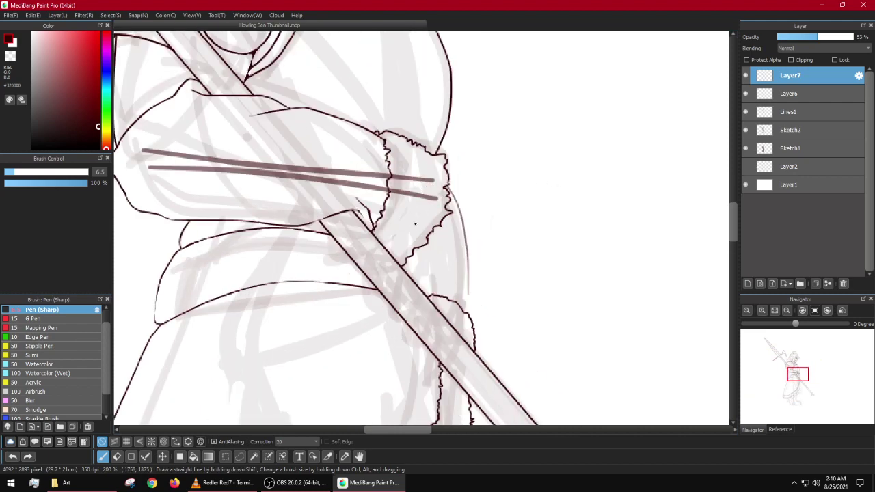
Step: Sketch a slanted four-sided box for the back of the hand, hanging from the wrist end of the forearm lines
mouse_move(410, 183)
left_mouse_down()
mouse_move(437, 209)
mouse_move(415, 184)
mouse_move(443, 196)
left_mouse_up()
key("ctrl+z")
scroll(444, 194, "down", 3)
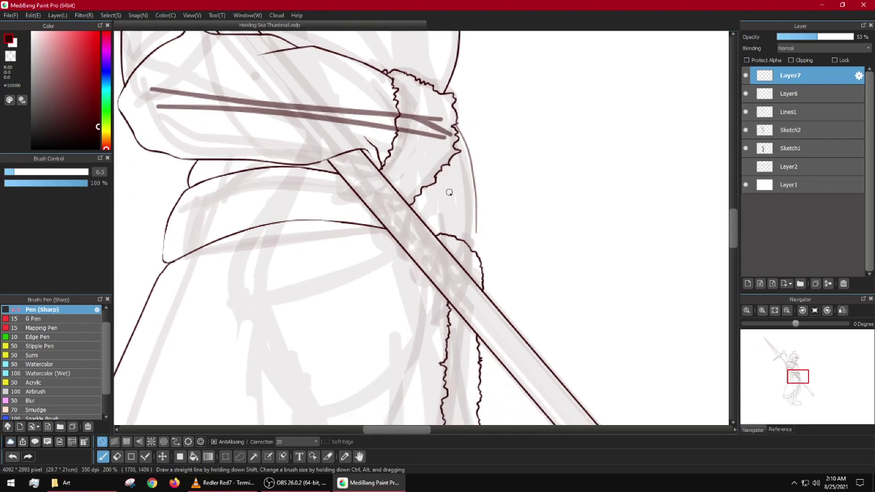
mouse_move(468, 222)
left_mouse_down()
mouse_move(443, 203)
mouse_move(464, 228)
left_mouse_up()
key("ctrl+z")
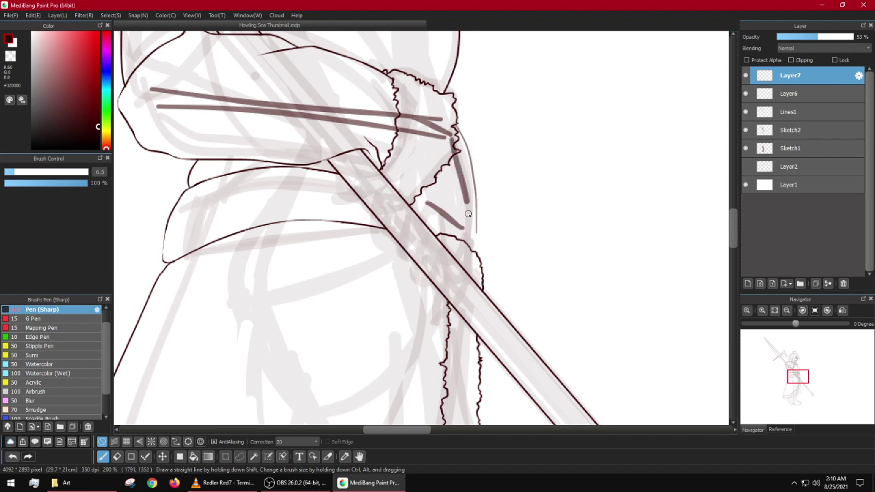
left_click(464, 227, "shift")
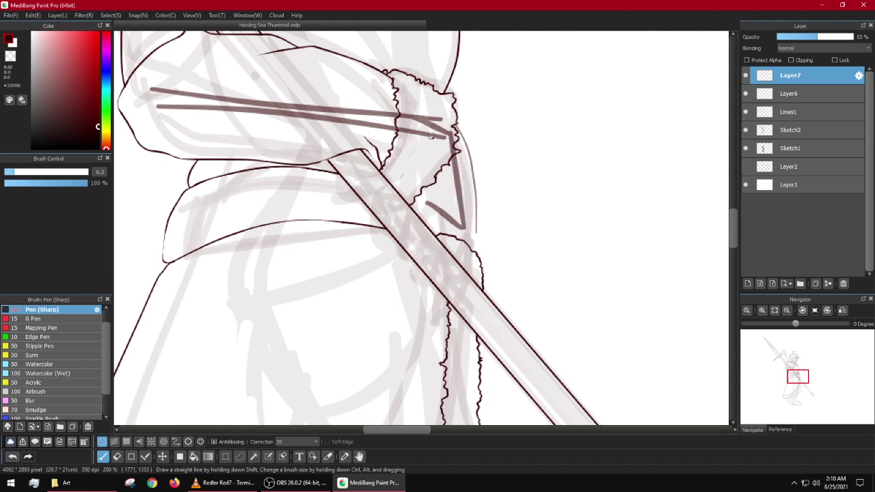
left_click(430, 205, "shift")
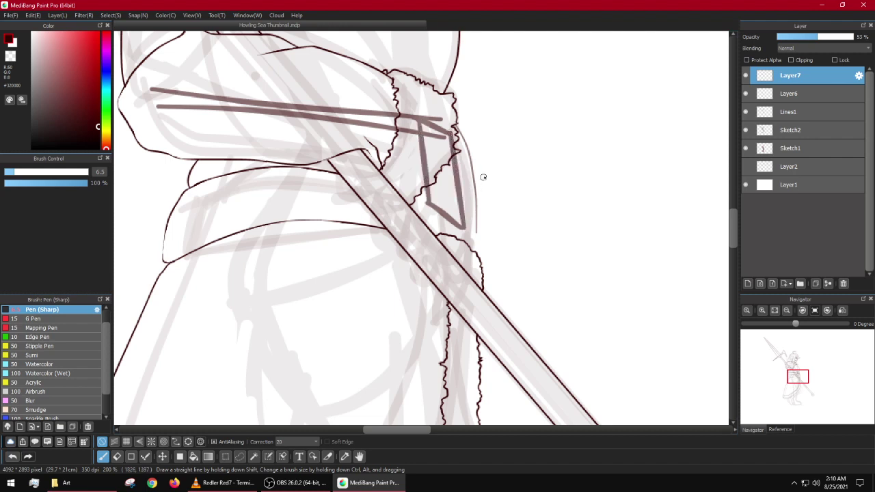
Step: Sketch a rounded outer contour around the hand box and reinforce its inner side with another stroke
scroll(428, 176, "up", 1)
scroll(442, 153, "up", 1)
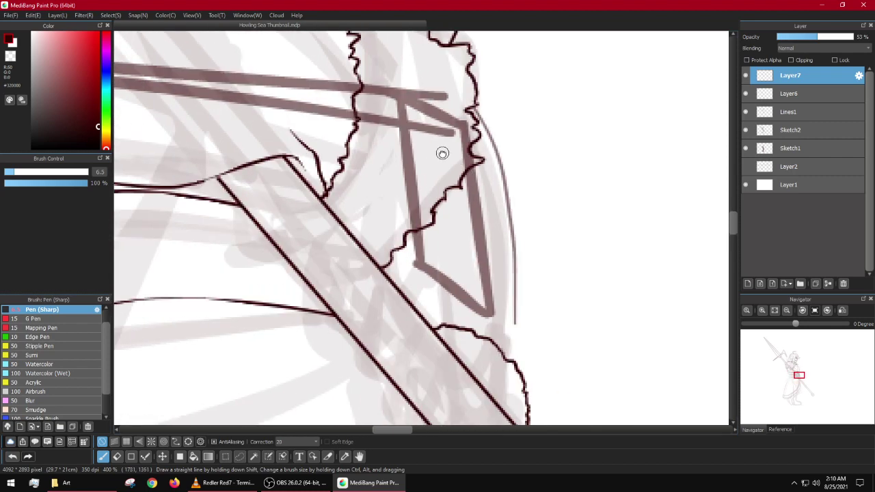
mouse_move(392, 93)
left_mouse_down()
mouse_move(521, 214)
mouse_move(521, 229)
mouse_move(479, 107)
mouse_move(512, 273)
mouse_move(387, 98)
mouse_move(385, 158)
mouse_move(402, 274)
mouse_move(451, 307)
mouse_move(521, 272)
mouse_move(518, 257)
left_mouse_up()
key("ctrl+z")
left_click_drag(398, 134, 404, 282)
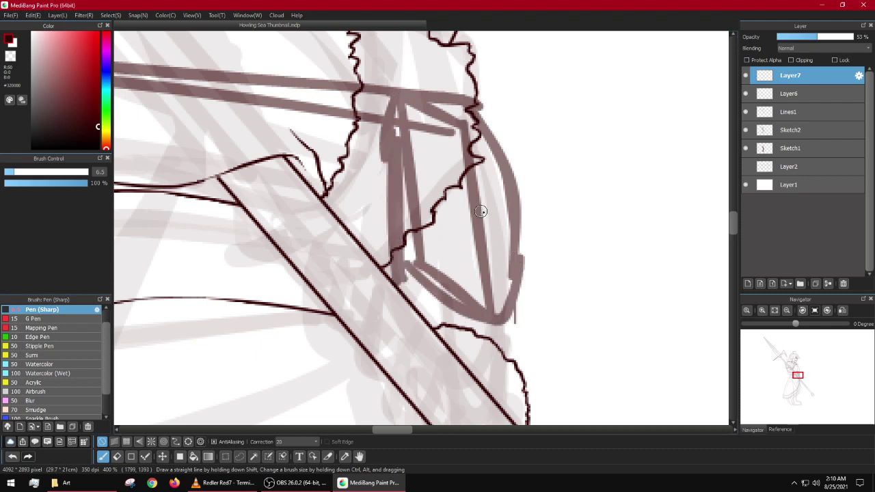
Step: Mark the knuckles with short strokes along the lower edge of the hand box
scroll(483, 212, "down", 3)
left_click_drag(484, 262, 488, 187)
scroll(491, 178, "up", 2)
mouse_move(448, 148)
left_mouse_down()
mouse_move(446, 140)
mouse_move(485, 166)
left_mouse_up()
left_click_drag(480, 185, 516, 186)
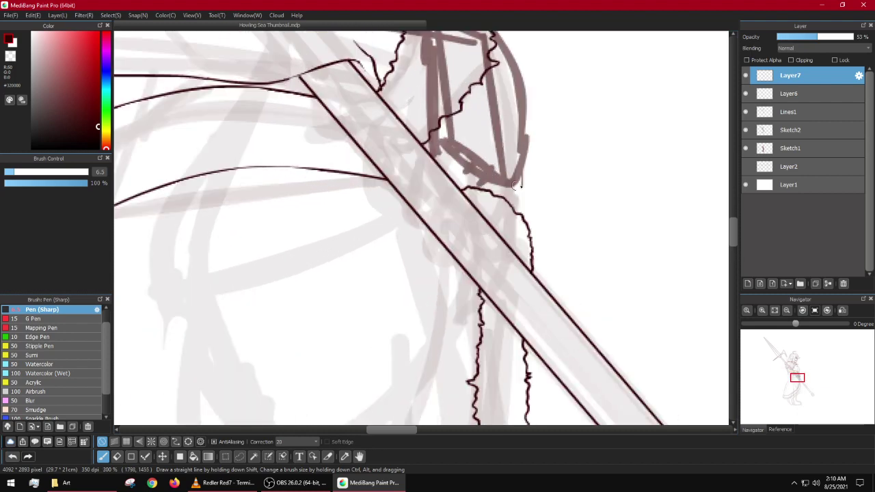
Step: Sketch the first finger from the knuckles, bending across the spear shaft to a rounded fingertip
left_click_drag(448, 139, 429, 193)
key("ctrl+z")
left_click_drag(448, 140, 432, 213)
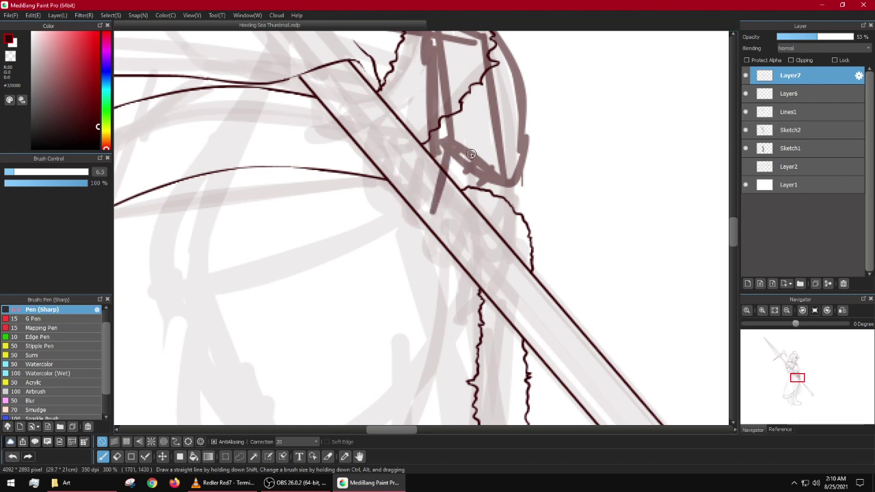
mouse_move(471, 155)
left_mouse_down()
mouse_move(460, 223)
mouse_move(460, 215)
mouse_move(453, 230)
mouse_move(435, 216)
mouse_move(459, 229)
mouse_move(404, 271)
left_mouse_up()
left_click_drag(436, 212, 403, 253)
key("ctrl+z")
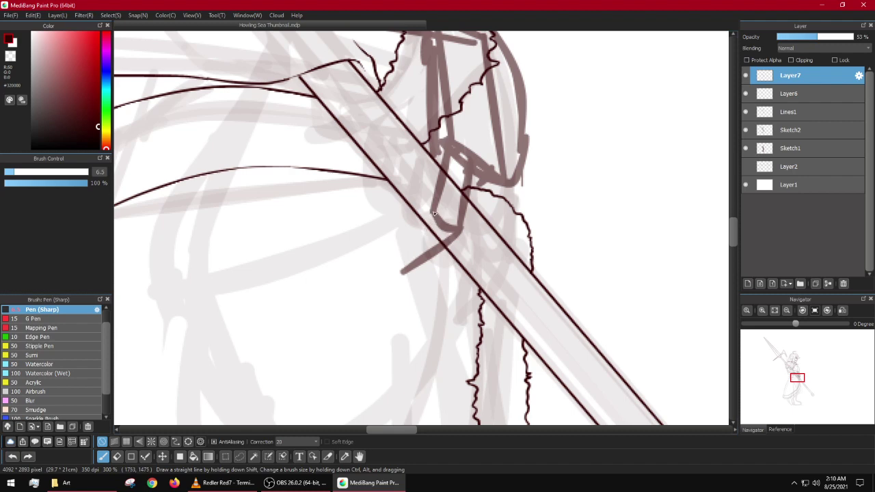
mouse_move(434, 212)
left_mouse_down()
mouse_move(390, 254)
mouse_move(405, 271)
mouse_move(442, 246)
left_mouse_up()
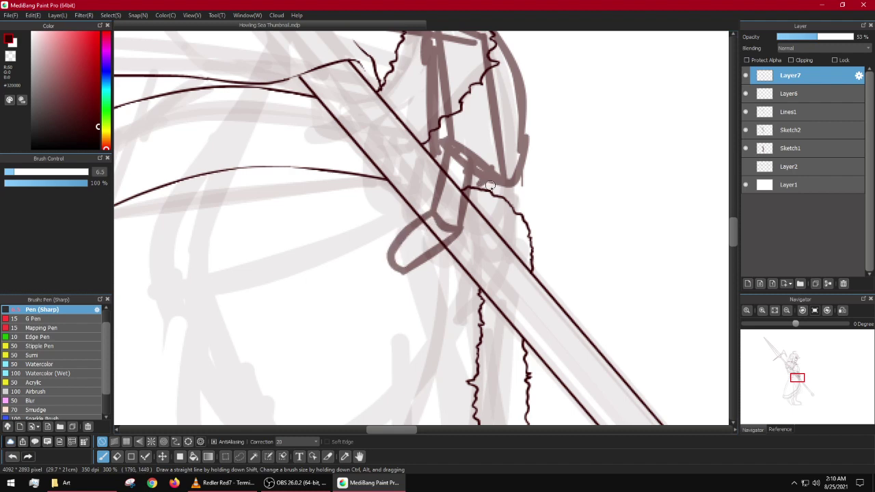
Step: Sketch the second finger beside the first, curling around the spear shaft from the knuckle line
mouse_move(491, 185)
left_mouse_down()
mouse_move(477, 227)
mouse_move(405, 236)
left_mouse_up()
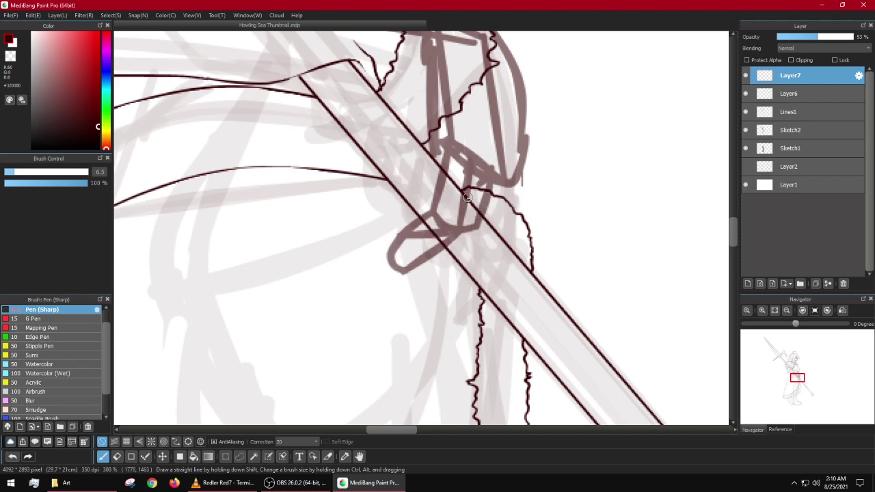
mouse_move(467, 198)
left_mouse_down()
mouse_move(425, 206)
mouse_move(415, 227)
left_mouse_up()
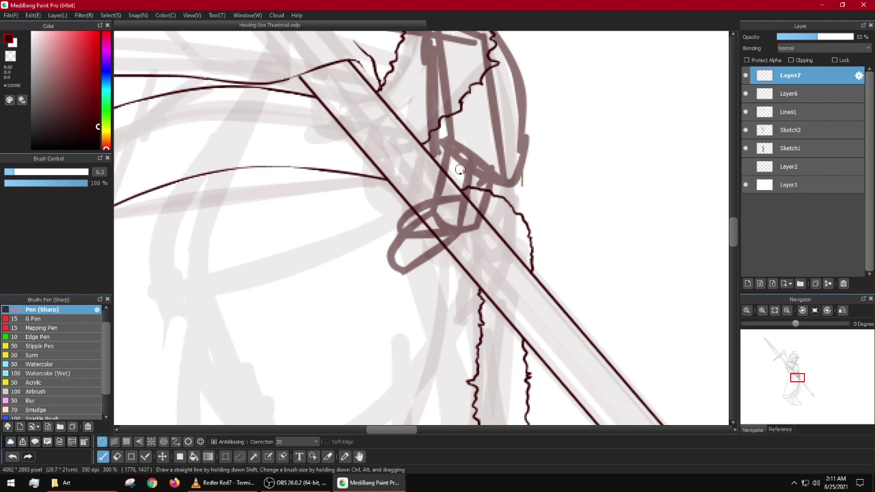
left_click_drag(460, 169, 446, 202)
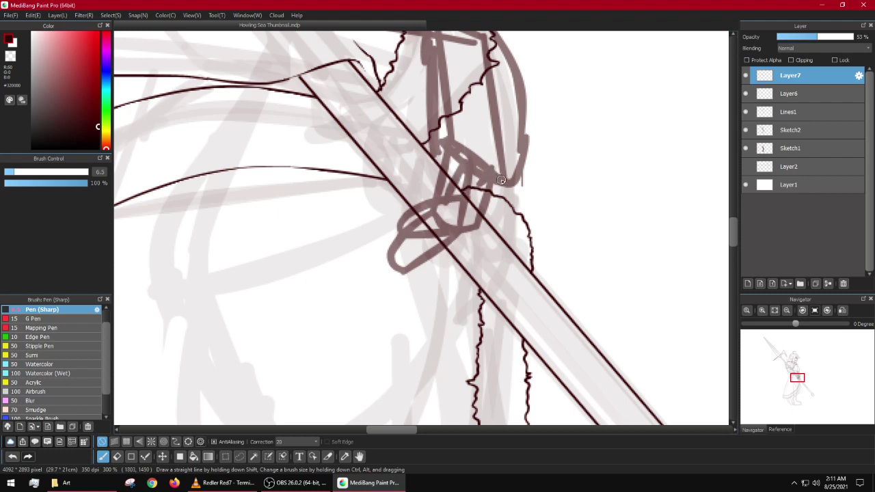
Step: Sketch the third finger over the shaft and the outer edge of the last finger below the knuckles
mouse_move(496, 191)
left_mouse_down()
mouse_move(485, 229)
mouse_move(416, 199)
mouse_move(469, 189)
left_mouse_up()
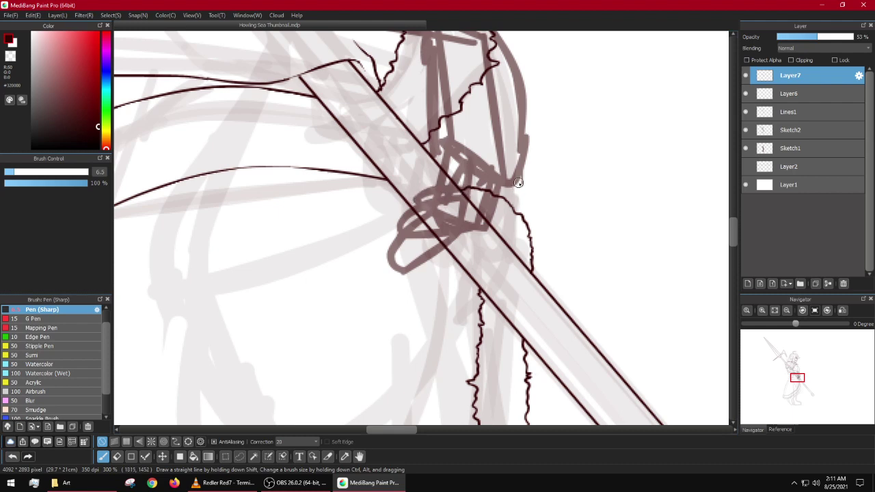
mouse_move(523, 177)
left_mouse_down()
mouse_move(515, 208)
mouse_move(488, 233)
left_mouse_up()
key("ctrl+z")
left_click_drag(521, 181, 485, 231)
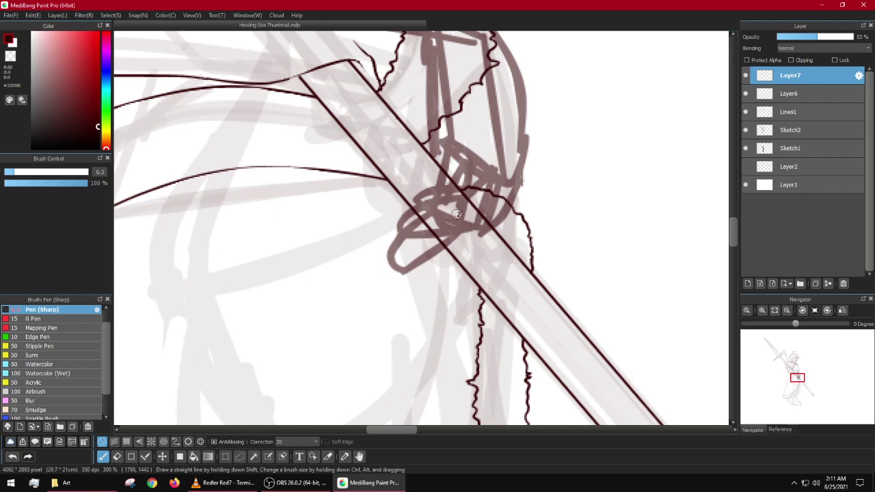
Step: Sketch the thumb as a curve from the wrist down over the spear shaft, with an inner stroke beside the palm
scroll(464, 205, "down", 3)
scroll(478, 195, "up", 2)
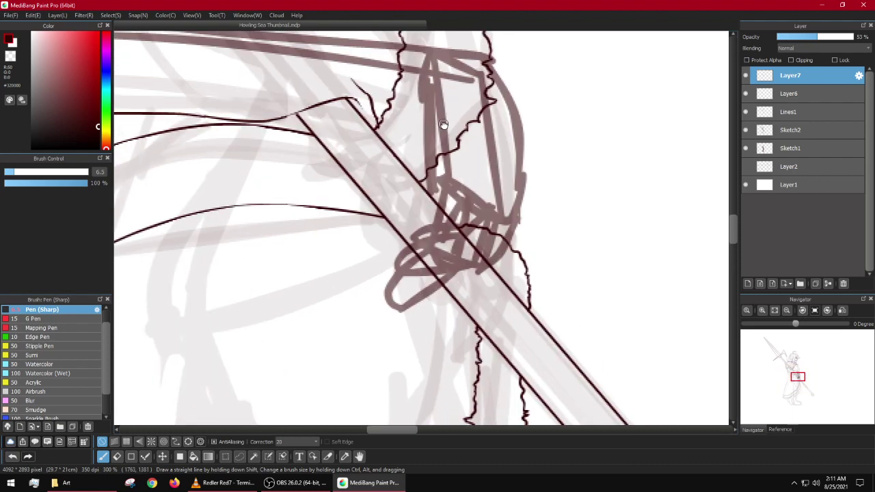
scroll(441, 126, "up", 1)
left_click_drag(428, 95, 393, 238)
mouse_move(435, 188)
left_mouse_down()
mouse_move(421, 243)
mouse_move(438, 216)
left_mouse_up()
key("ctrl+z")
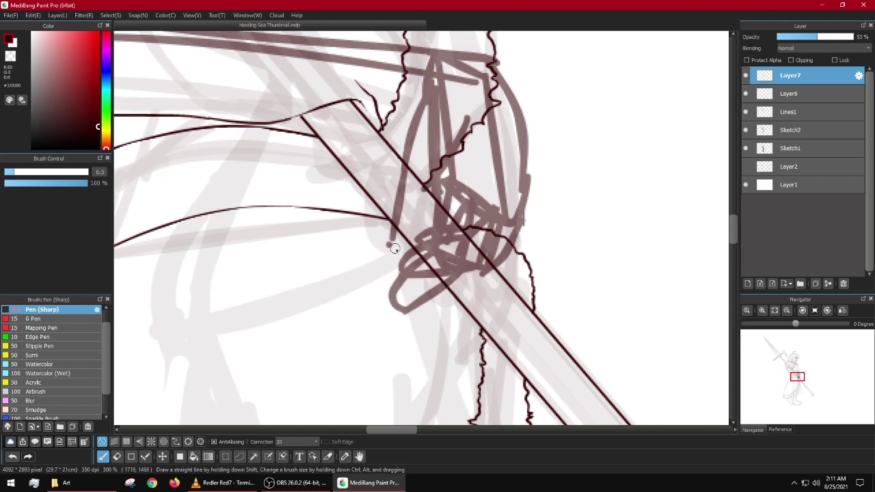
Step: Lower the opacity of the hand sketch layer, Layer7, to 25%
scroll(394, 248, "down", 5)
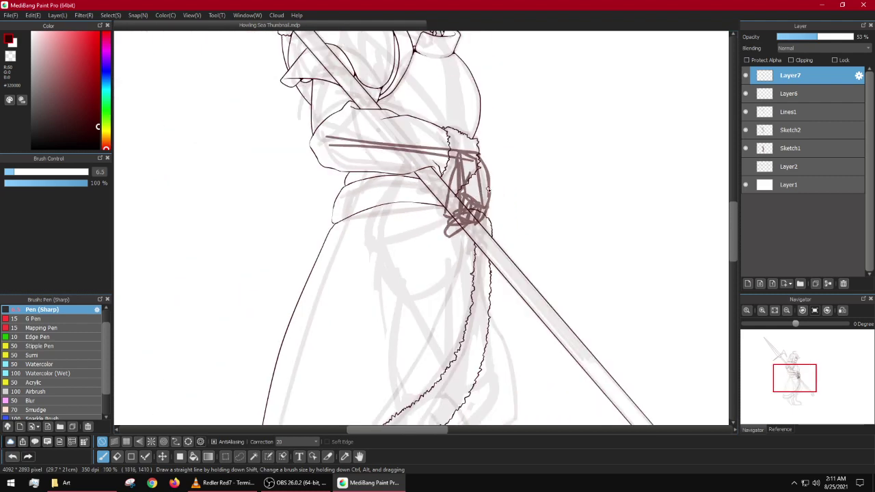
scroll(488, 189, "down", 4)
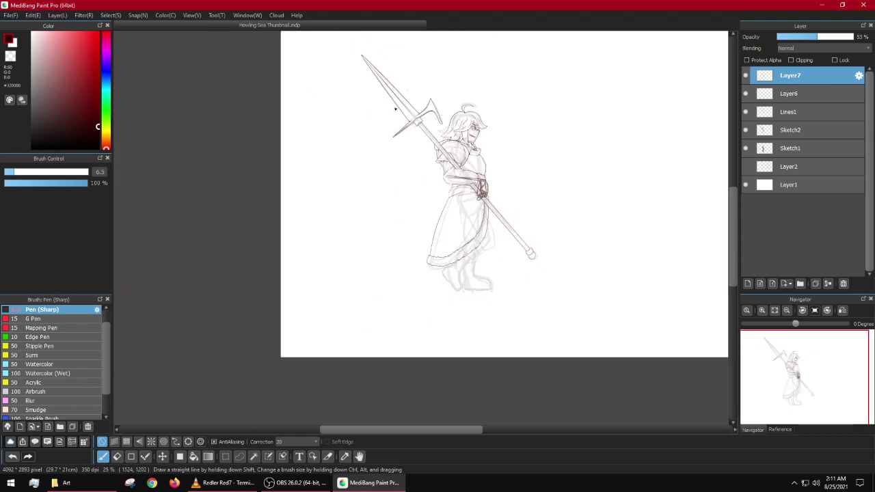
scroll(502, 216, "up", 4)
scroll(502, 215, "up", 2)
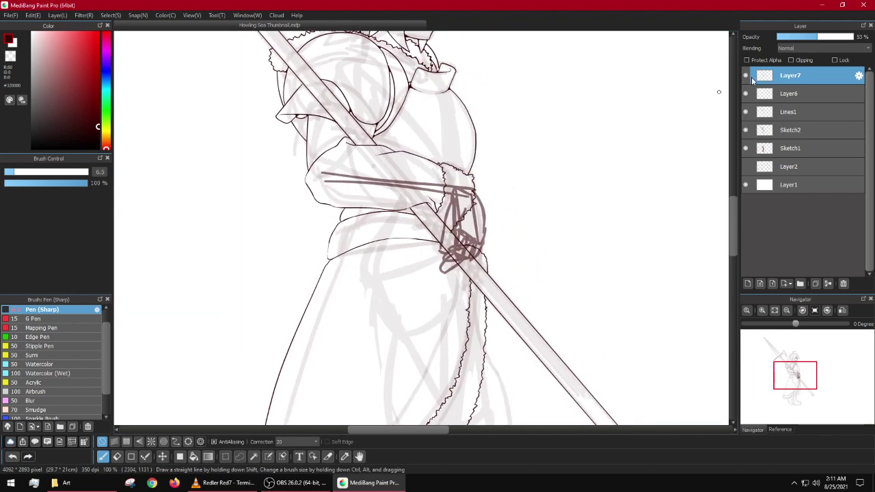
left_click(797, 38)
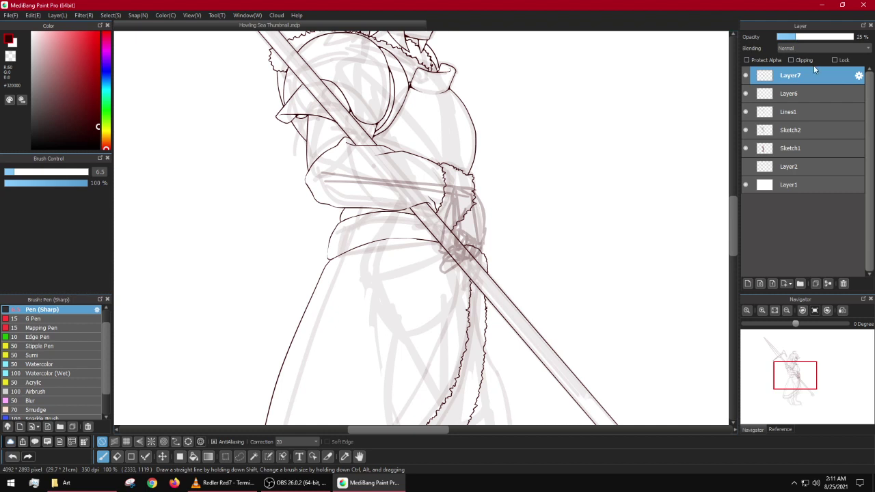
Step: Toggle Layer6's visibility to check its contents and add a new layer directly above it for the hand lineart
left_click(805, 96)
left_click(746, 95)
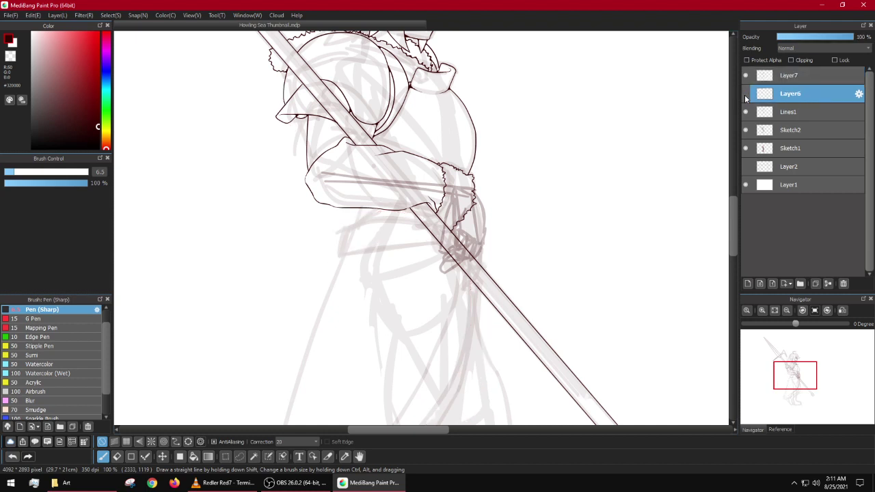
left_click(745, 96)
left_click(745, 96)
left_click(745, 96)
key("ctrl+shift+n")
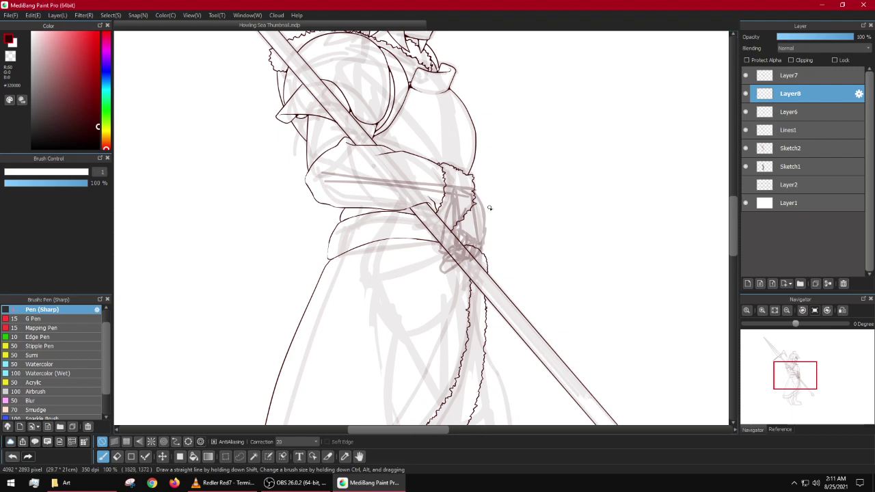
Step: Ink the outer edge of the hand from the fur cuff down to the knuckles with the Pen (Sharp) at size 2
scroll(463, 234, "up", 4)
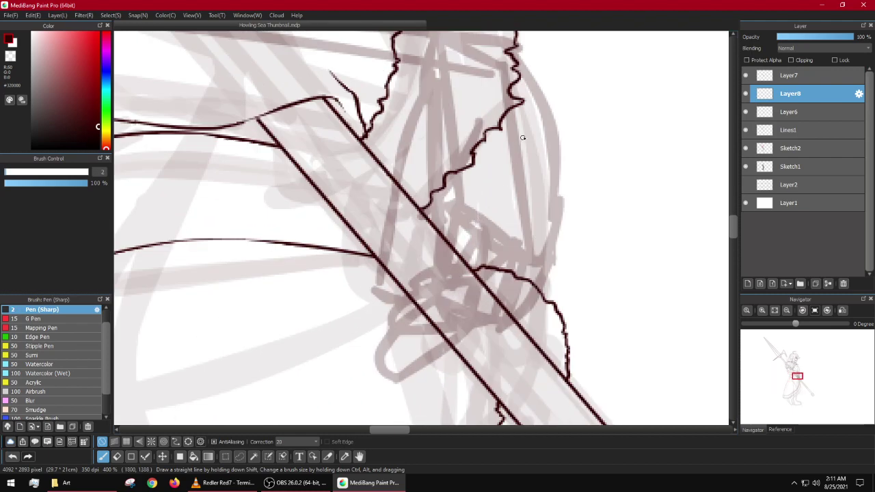
left_click_drag(487, 227, 472, 248)
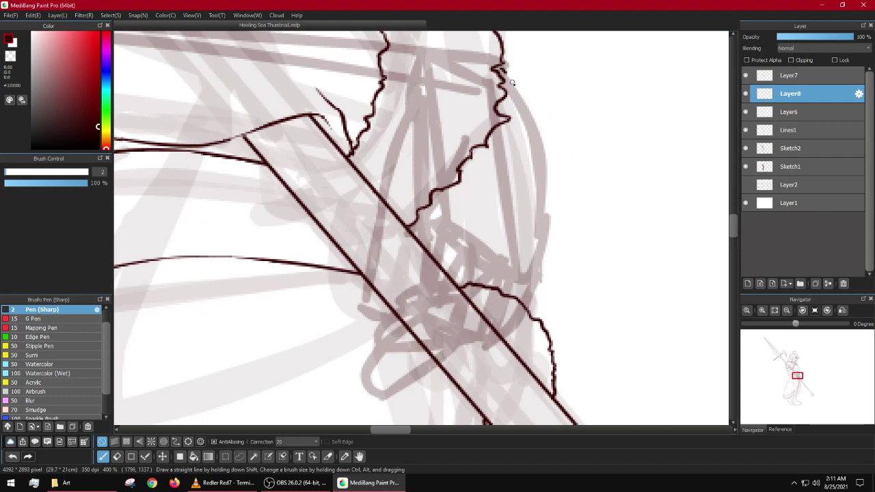
left_click_drag(512, 83, 524, 109)
key("ctrl+z")
mouse_move(504, 65)
left_mouse_down()
mouse_move(551, 169)
mouse_move(556, 284)
left_mouse_up()
key("ctrl+z")
mouse_move(501, 64)
left_mouse_down()
mouse_move(516, 93)
mouse_move(541, 178)
mouse_move(547, 284)
left_mouse_up()
key("ctrl+z")
mouse_move(497, 68)
left_mouse_down()
mouse_move(532, 161)
mouse_move(534, 280)
left_mouse_up()
key("ctrl+z")
mouse_move(500, 65)
left_mouse_down()
mouse_move(520, 95)
mouse_move(532, 160)
mouse_move(539, 271)
left_mouse_up()
key("ctrl+z")
mouse_move(500, 65)
left_mouse_down()
mouse_move(517, 87)
mouse_move(540, 173)
mouse_move(543, 234)
left_mouse_up()
key("ctrl+z")
mouse_move(500, 66)
left_mouse_down()
mouse_move(535, 138)
mouse_move(536, 277)
left_mouse_up()
Step: Continue the hand's outer edge from the knuckles, curving inward toward the spear shaft
scroll(537, 276, "down", 3)
left_click_drag(547, 242, 503, 212)
scroll(493, 240, "up", 4)
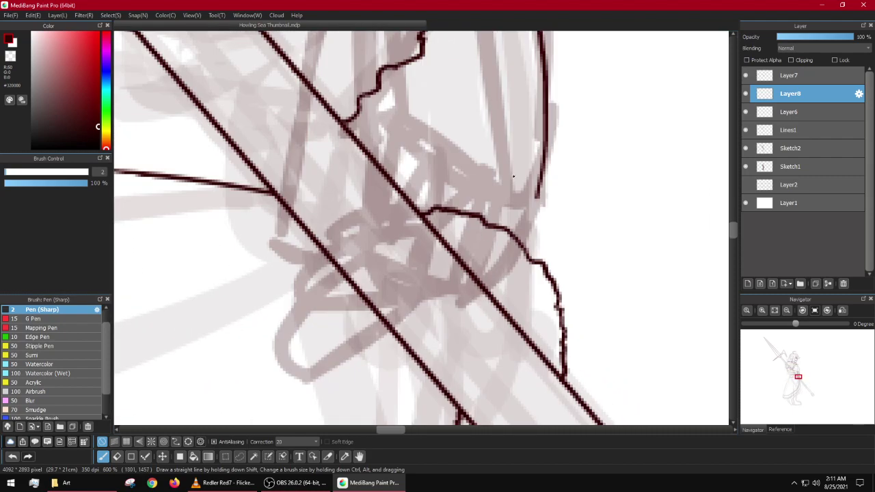
left_click_drag(514, 179, 487, 319)
scroll(514, 219, "down", 2)
scroll(526, 198, "up", 3)
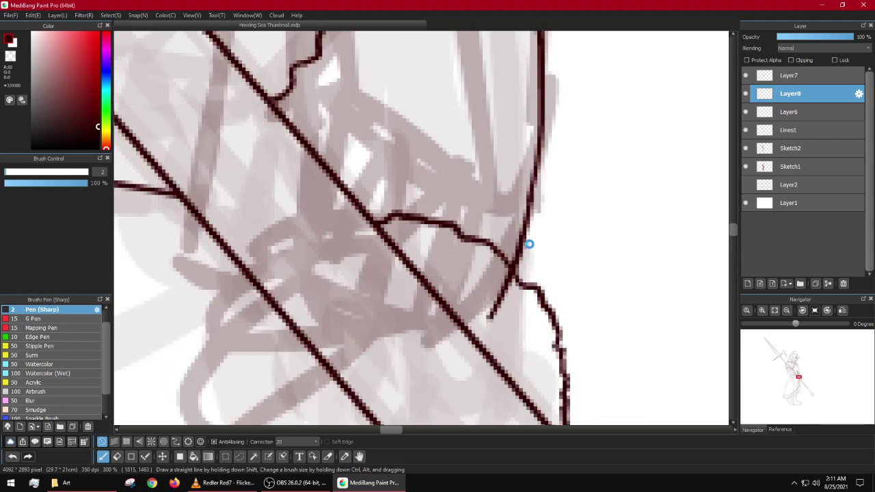
Step: Draw a short finger-dividing line below the knuckles and extend the hand's outer edge to meet the spear shaft
scroll(526, 242, "up", 2)
left_click_drag(533, 112, 493, 226)
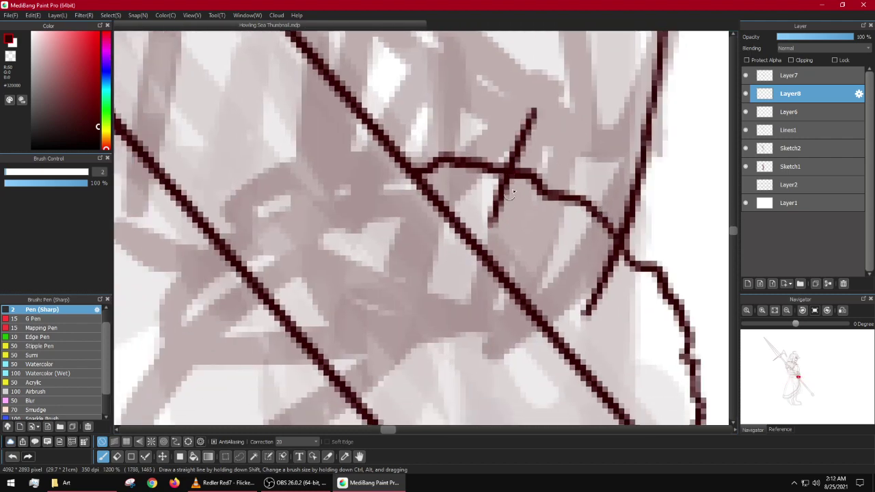
key("ctrl+z")
left_click_drag(529, 114, 491, 239)
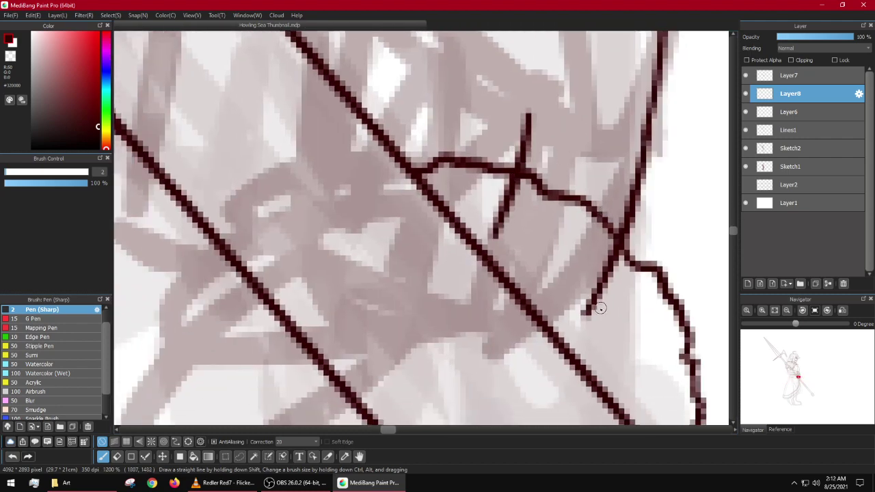
left_click_drag(595, 307, 564, 343)
scroll(569, 291, "down", 4)
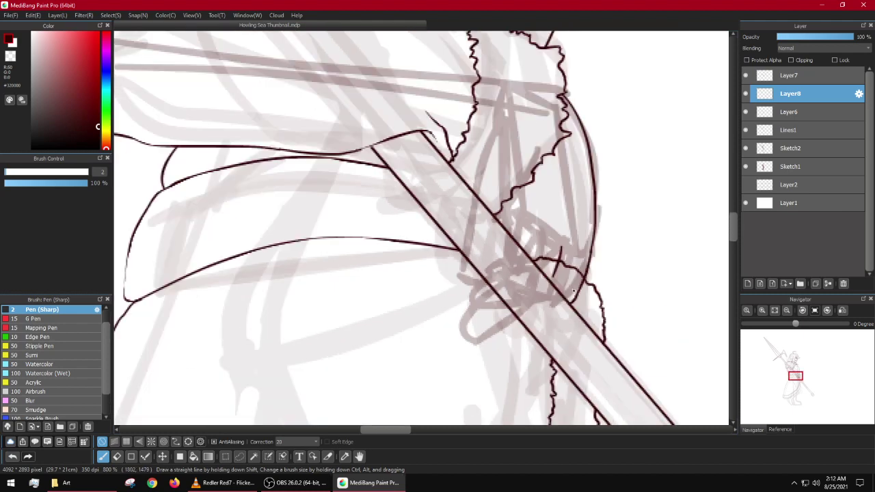
Step: Thicken the upper end of the finger-dividing line at the knuckle
left_click_drag(523, 237, 563, 143)
scroll(562, 143, "up", 1)
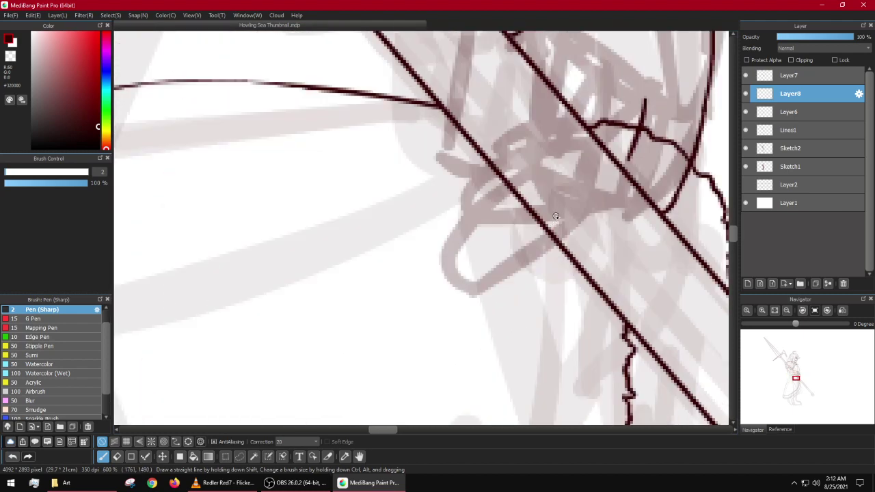
left_click_drag(623, 134, 474, 247)
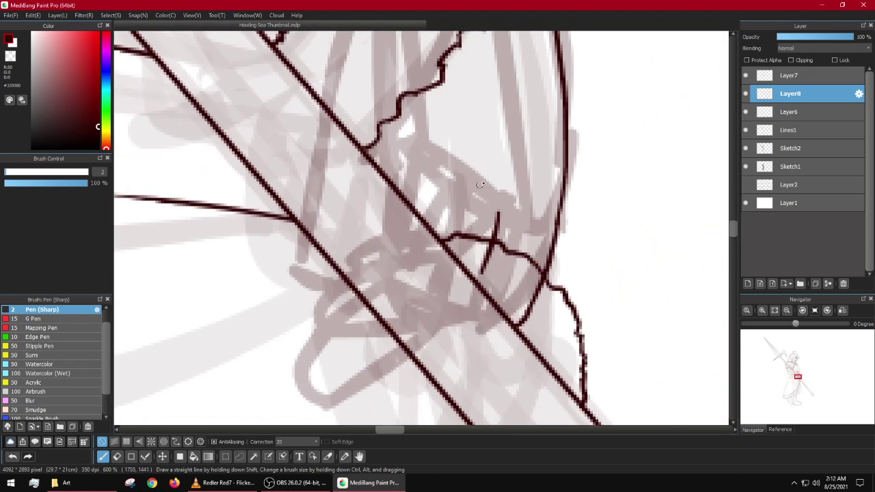
left_click_drag(490, 167, 501, 229)
scroll(497, 248, "up", 2)
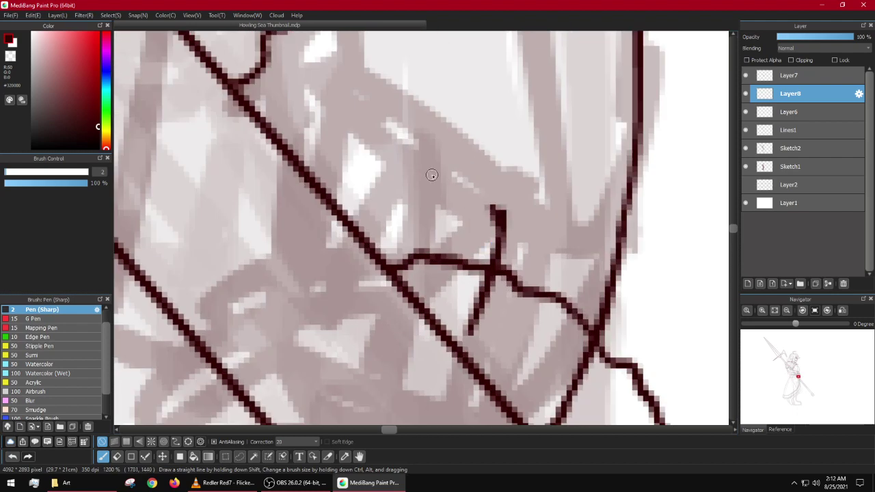
Step: Try a second finger-dividing line between the first one and the spear shaft
left_click_drag(432, 176, 416, 292)
scroll(468, 248, "down", 4)
key("ctrl+z")
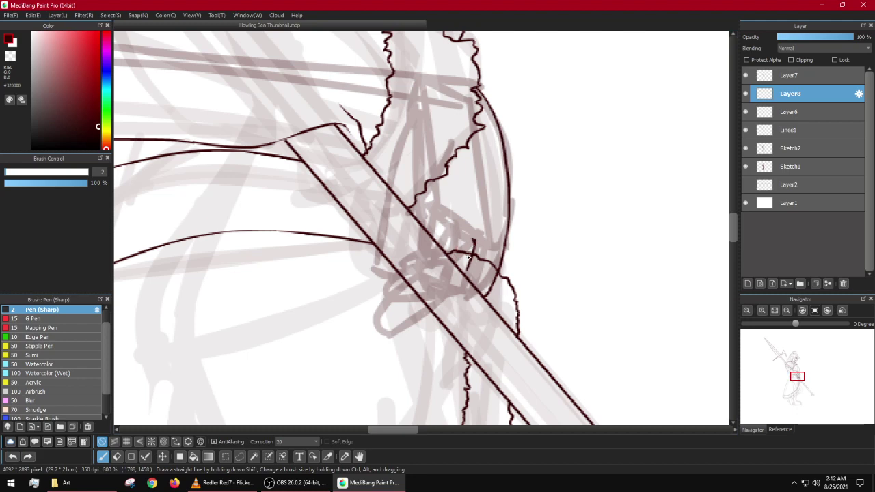
Step: Draw a crossing line from the spear shaft past the lower end of the finger-dividing line
scroll(487, 282, "up", 2)
scroll(482, 294, "up", 3)
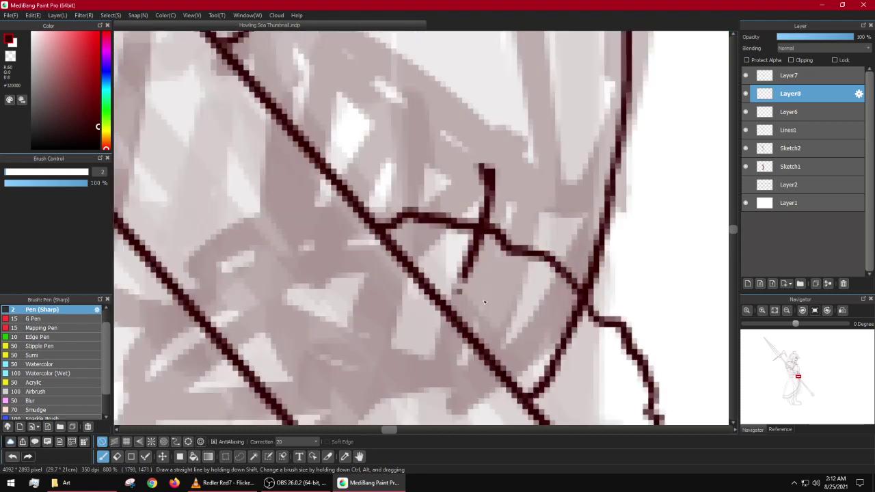
mouse_move(562, 277)
left_mouse_down()
mouse_move(414, 255)
mouse_move(350, 247)
left_mouse_up()
scroll(501, 251, "down", 3)
scroll(500, 248, "up", 1)
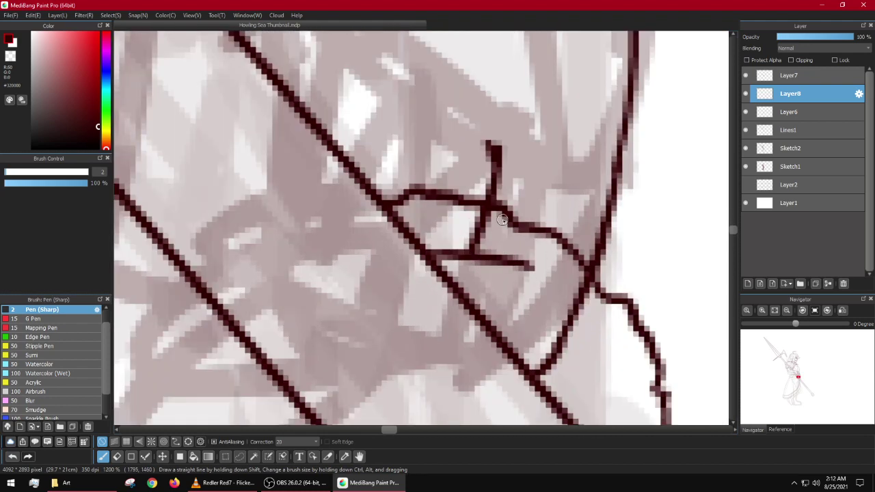
Step: Draw the second finger-dividing line parallel to the first, from the knuckles down to the spear shaft
left_click_drag(467, 171, 558, 207)
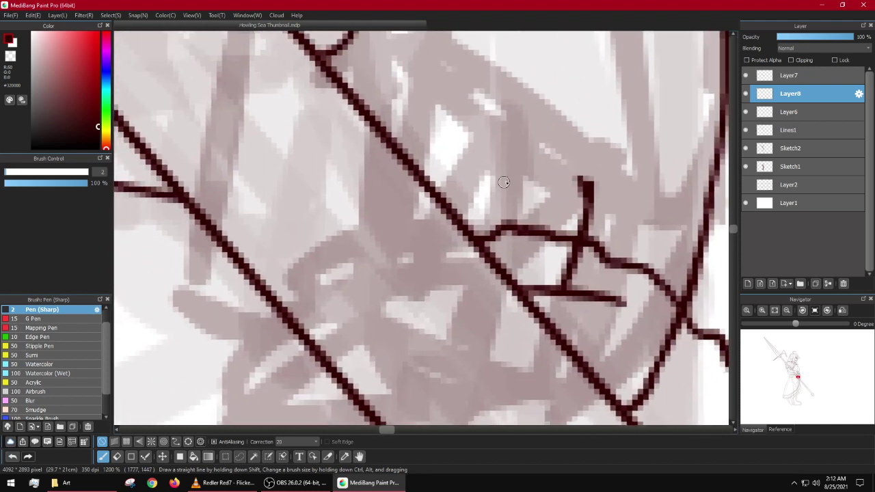
left_click_drag(521, 171, 503, 267)
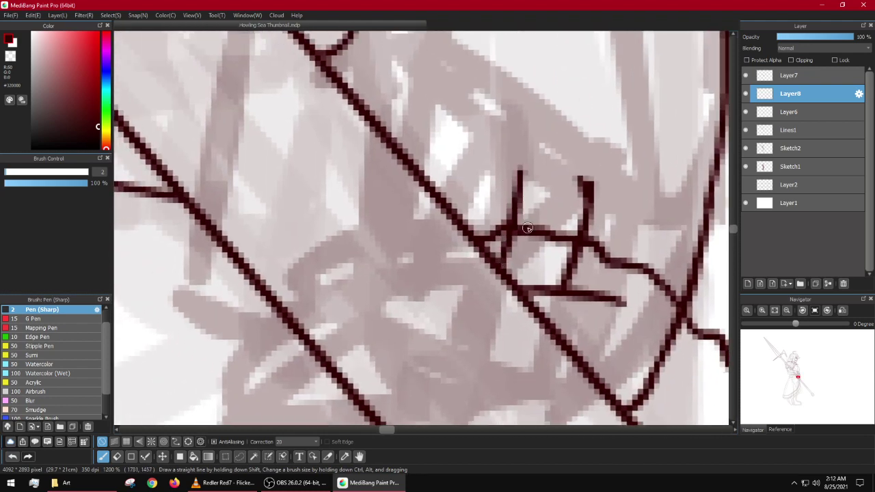
scroll(530, 228, "down", 2)
scroll(542, 215, "up", 2)
scroll(584, 232, "down", 5)
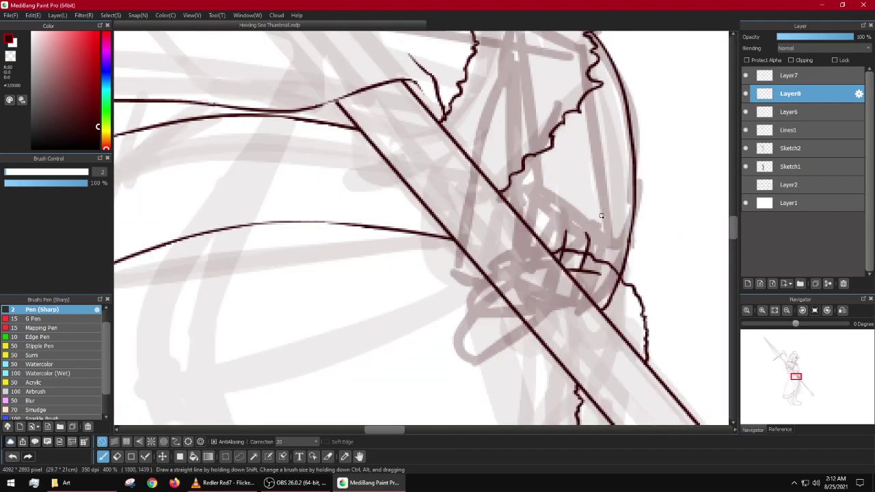
Step: Draw a curved test stroke at pen size 7 in the blank area beside the hand
scroll(551, 201, "up", 4)
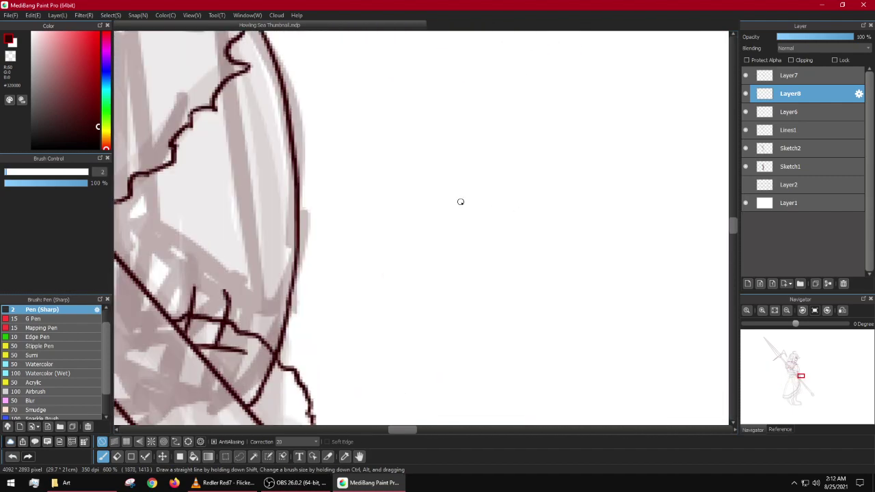
mouse_move(408, 219)
left_mouse_down()
mouse_move(704, 217)
mouse_move(721, 241)
left_mouse_up()
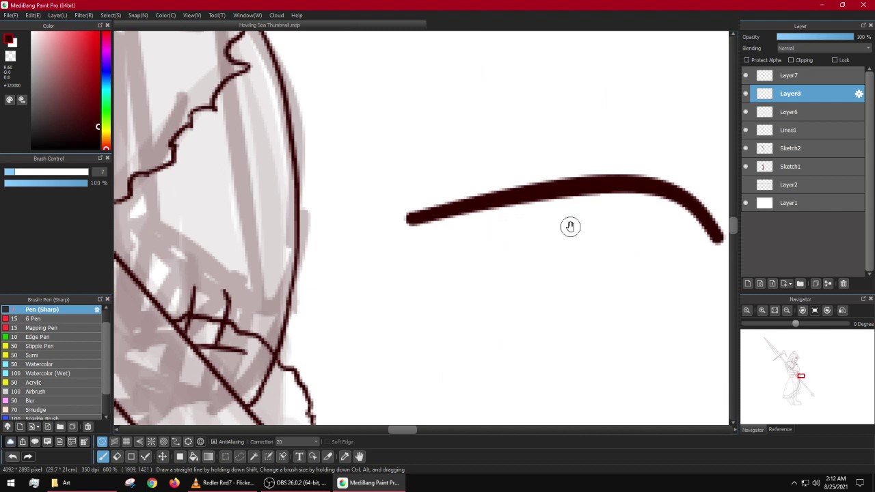
left_click_drag(570, 226, 434, 198)
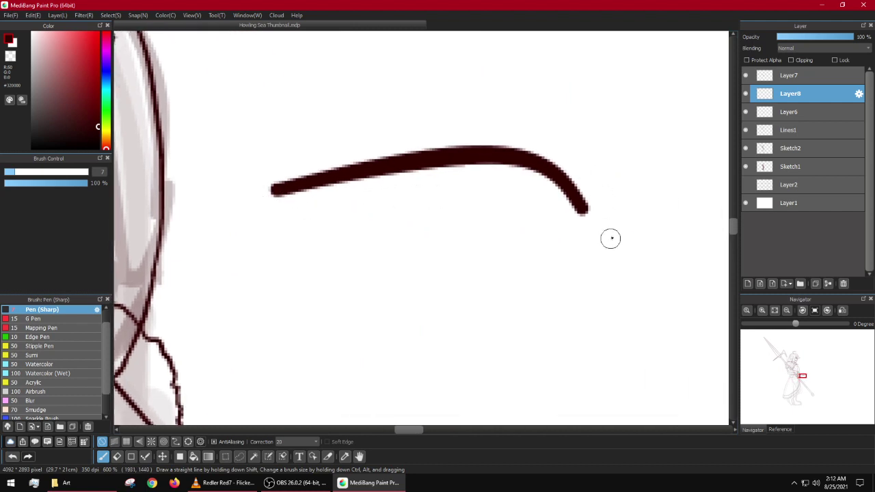
mouse_move(332, 212)
left_mouse_down()
mouse_move(381, 199)
mouse_move(325, 198)
left_mouse_up()
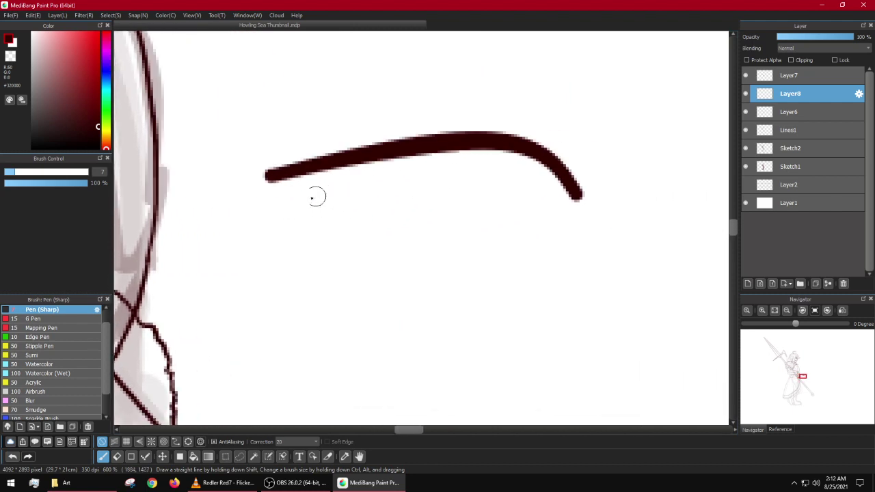
Step: Lower the minimum width of Pen (Sharp), test it with strokes in the blank area, and undo all the test strokes
left_click(98, 309)
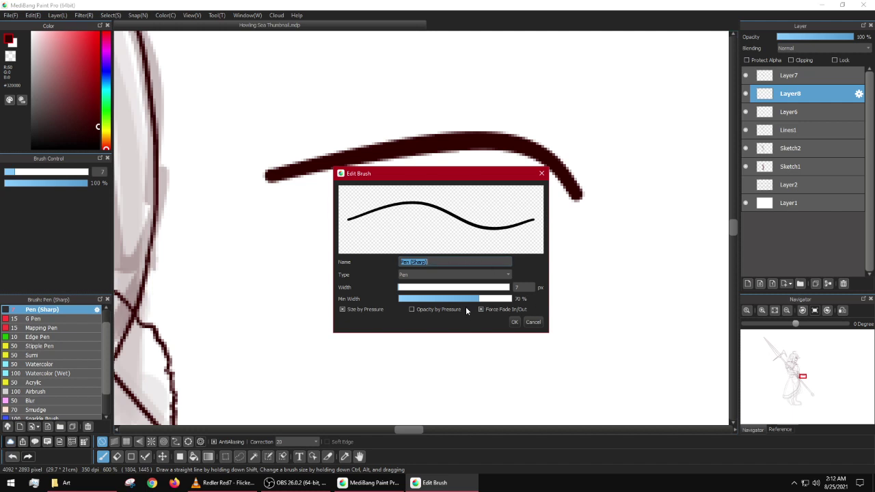
left_click(443, 299)
left_click(518, 322)
left_click_drag(587, 214, 319, 285)
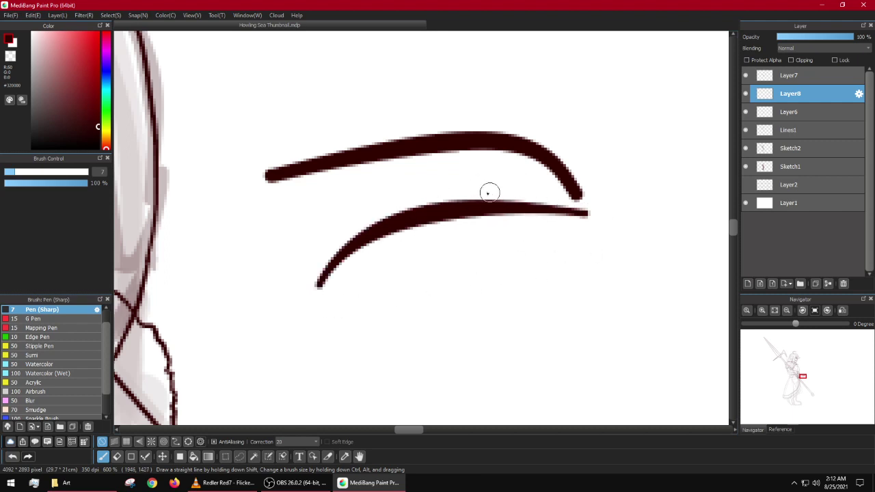
mouse_move(323, 91)
left_mouse_down()
mouse_move(589, 111)
mouse_move(643, 188)
left_mouse_up()
key("ctrl+z")
key("ctrl+z")
key("ctrl+z")
Step: Set the minimum width of Pen (Sharp) back to 70%
left_click(96, 310)
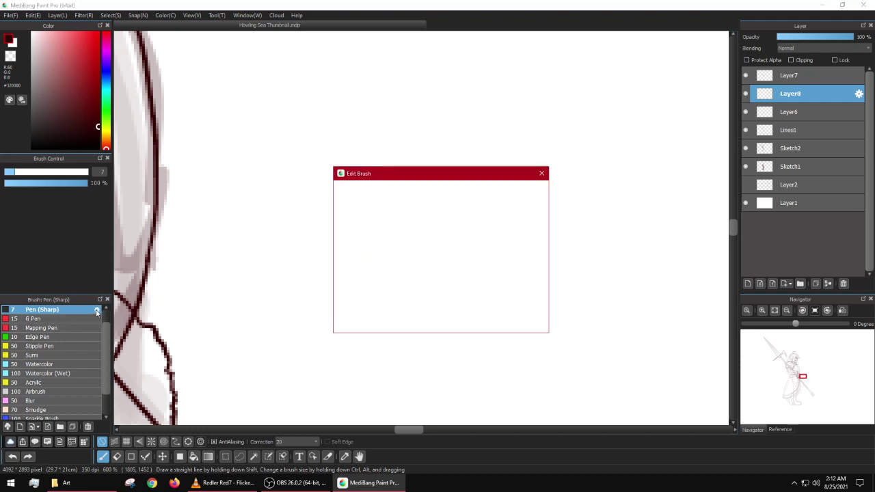
left_click(484, 299)
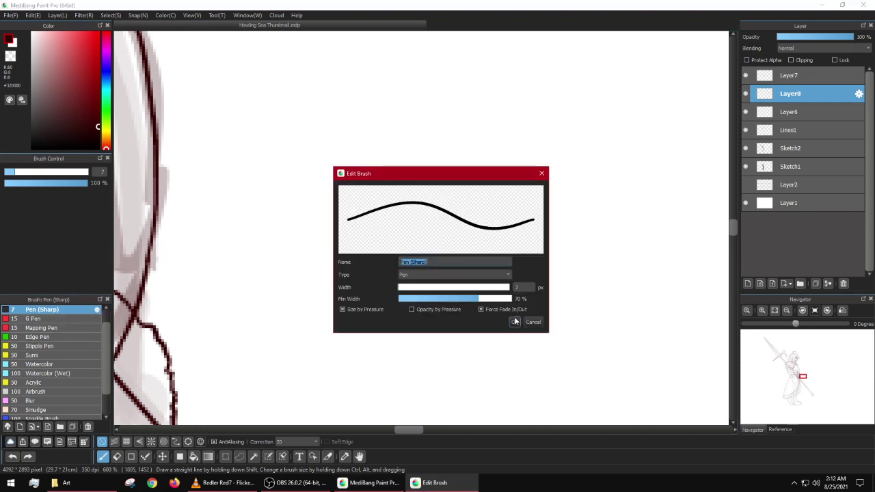
left_click(514, 322)
Step: Ink the upper rounded fingertip on the far side of the spear shaft with the pen at size 2
scroll(479, 308, "down", 3)
scroll(401, 305, "up", 4)
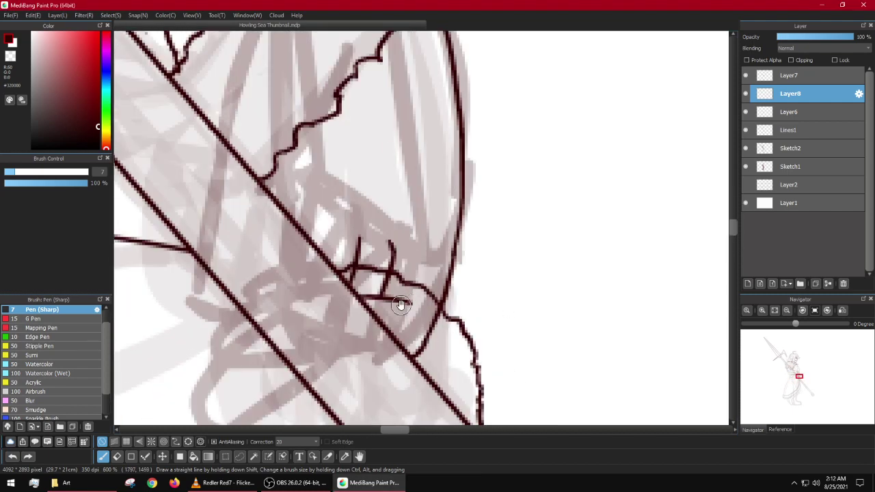
left_click_drag(401, 305, 498, 262)
left_click_drag(409, 303, 447, 286)
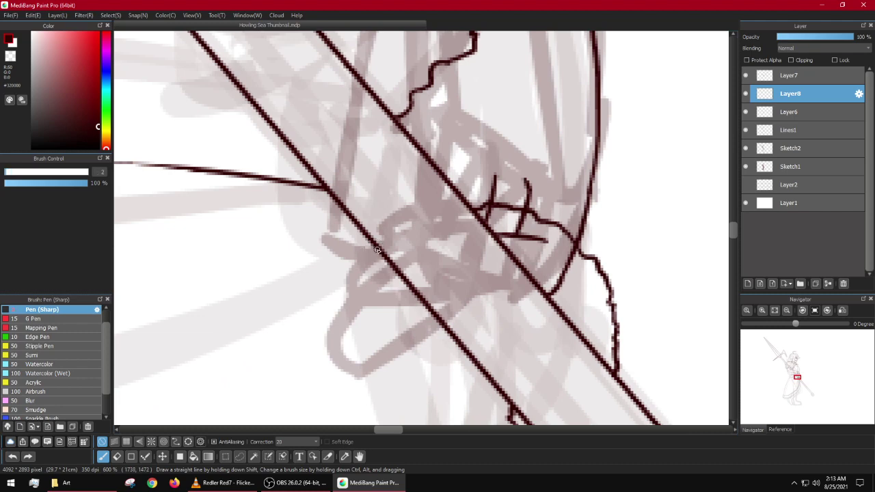
mouse_move(377, 251)
left_mouse_down()
mouse_move(355, 283)
mouse_move(429, 309)
mouse_move(422, 315)
left_mouse_up()
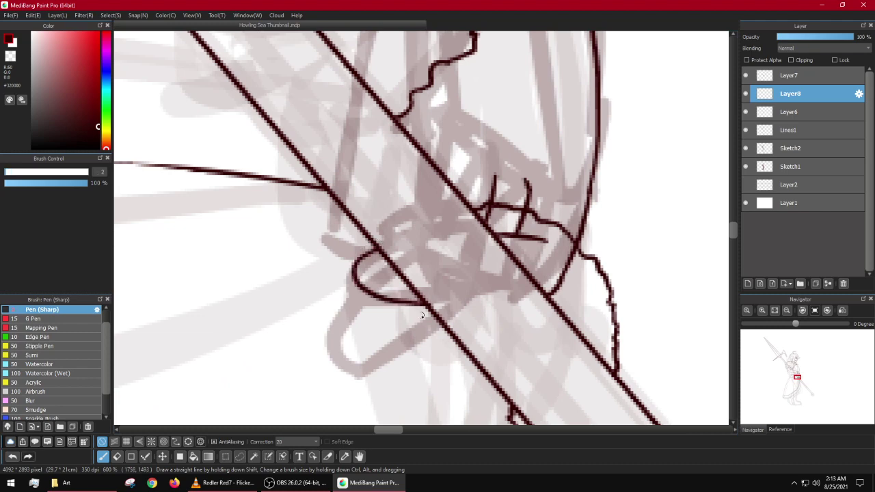
Step: Ink the larger rounded tip beneath the first fingertip, looping back to the spear shaft's lower edge
scroll(383, 309, "up", 3)
mouse_move(356, 183)
left_mouse_down()
mouse_move(321, 224)
mouse_move(278, 322)
mouse_move(317, 352)
left_mouse_up()
key("ctrl+z")
mouse_move(361, 191)
left_mouse_down()
mouse_move(307, 264)
mouse_move(327, 337)
mouse_move(401, 328)
mouse_move(506, 225)
left_mouse_up()
key("ctrl+z")
Step: Draw a short curved line from below the fur cuff down to the spear shaft's upper edge
scroll(504, 235, "down", 4)
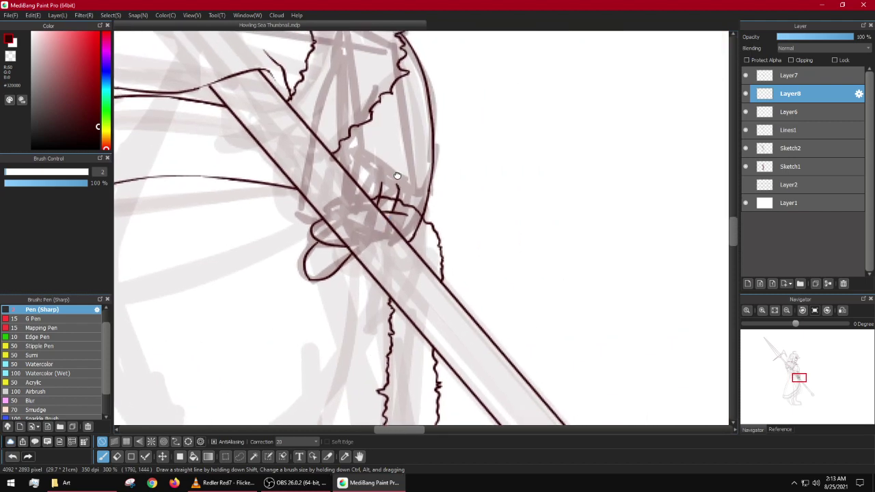
left_click_drag(397, 180, 431, 236)
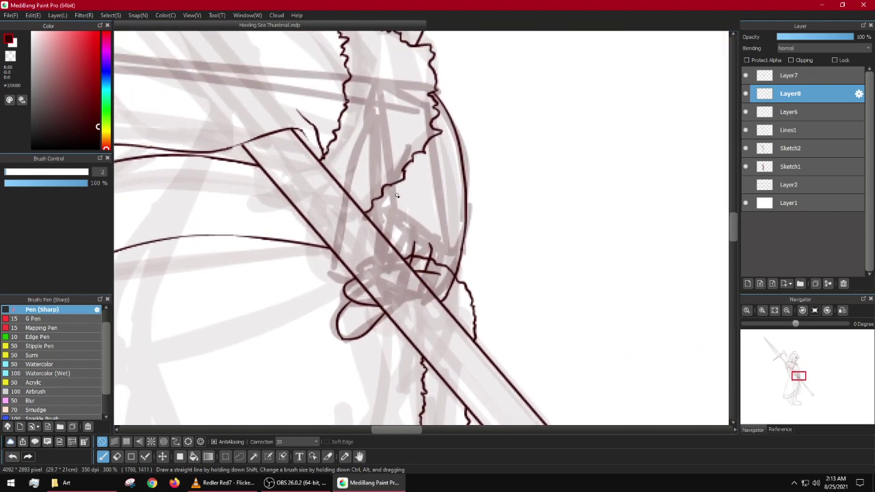
scroll(396, 196, "up", 1)
scroll(400, 204, "up", 3)
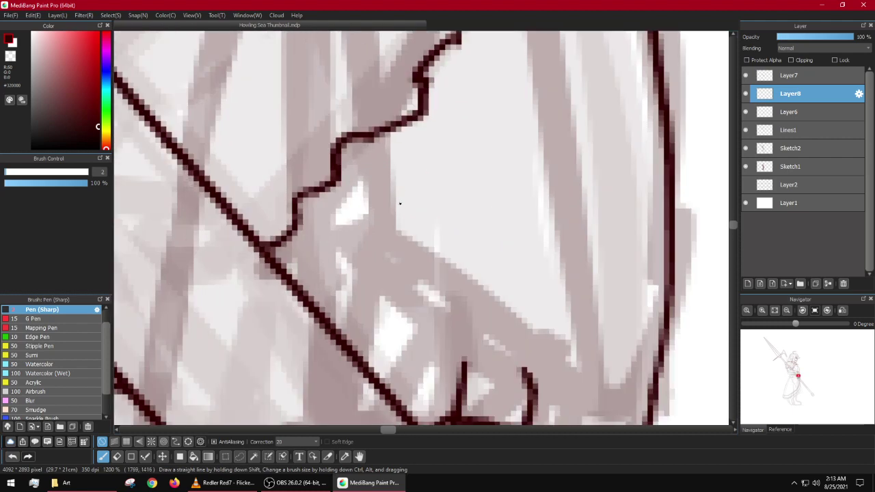
left_click_drag(404, 177, 337, 313)
scroll(370, 279, "down", 4)
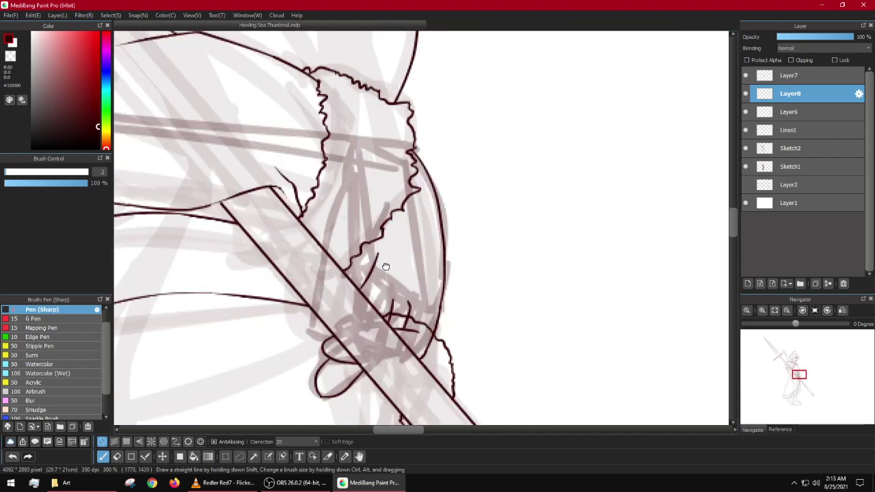
left_click_drag(386, 267, 420, 197)
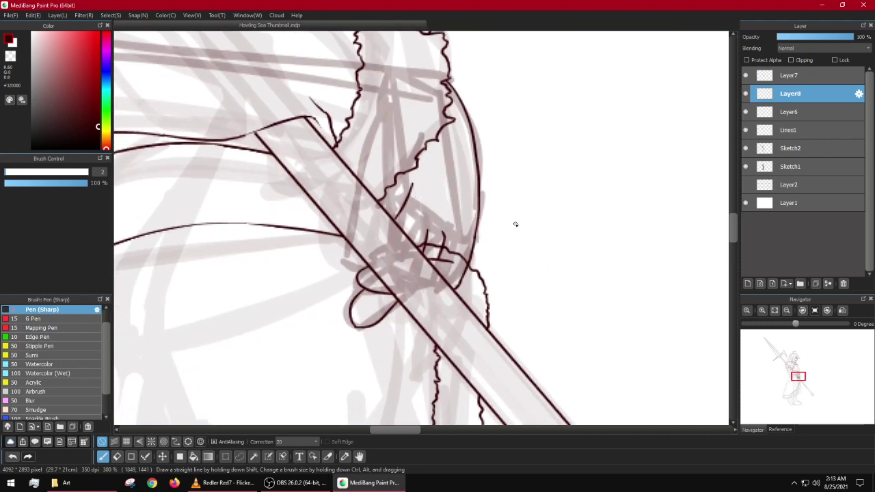
mouse_move(515, 224)
left_mouse_down()
mouse_move(589, 179)
mouse_move(685, 185)
mouse_move(664, 300)
mouse_move(586, 257)
mouse_move(621, 185)
left_mouse_up()
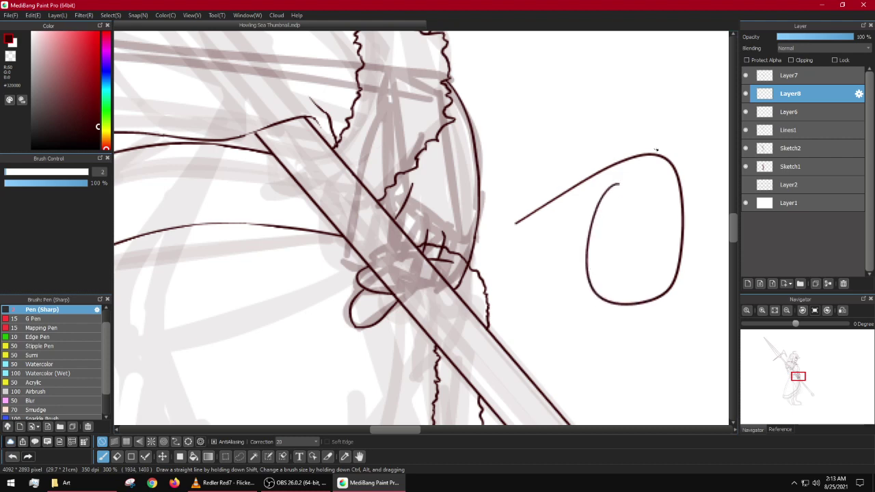
mouse_move(551, 103)
left_mouse_down()
mouse_move(643, 201)
mouse_move(507, 120)
left_mouse_up()
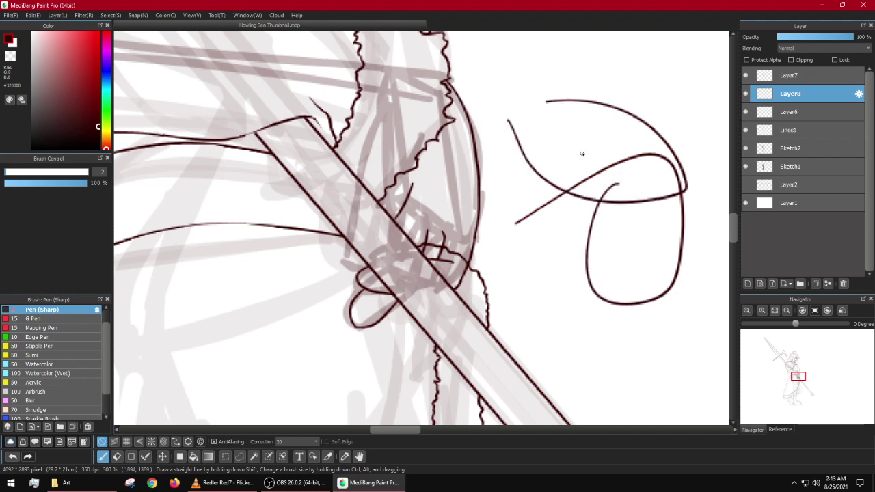
key("ctrl+z")
key("ctrl+z")
mouse_move(571, 98)
left_mouse_down()
mouse_move(549, 161)
mouse_move(644, 158)
left_mouse_up()
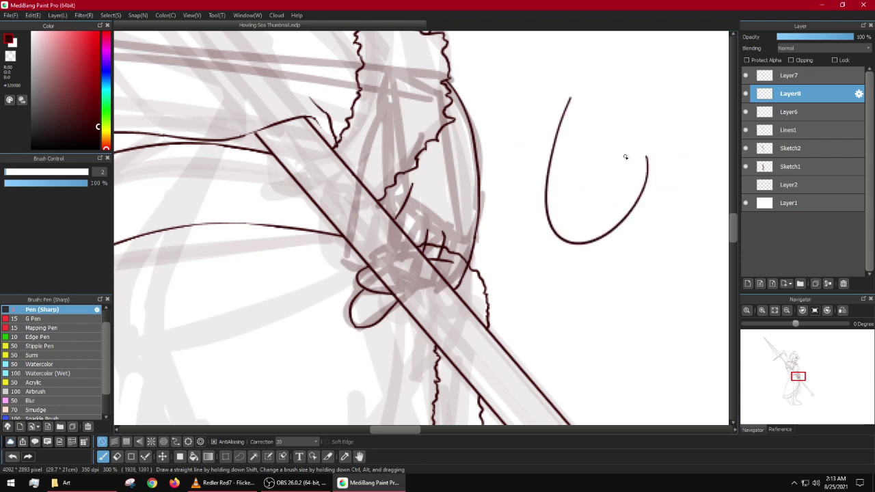
key("ctrl+z")
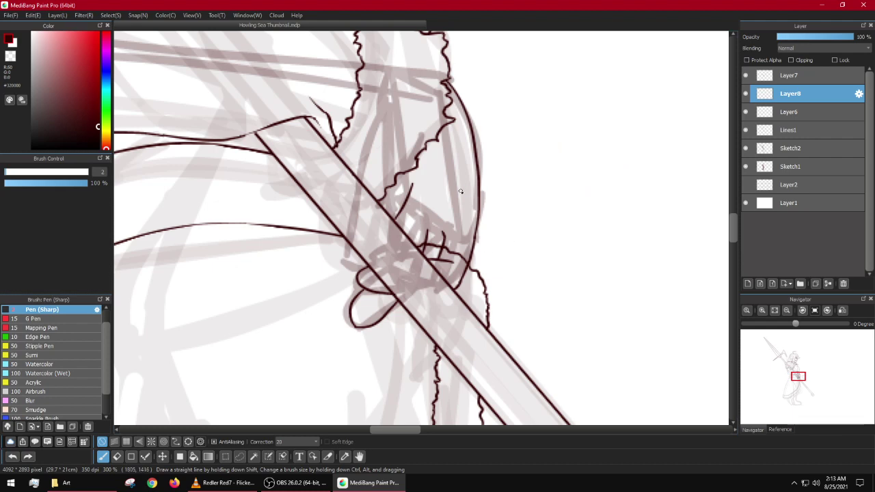
Step: Ink a long curved line inside the hand's outer contour, from the fur cuff down toward the spear shaft's upper edge
scroll(460, 192, "up", 3)
left_click_drag(468, 162, 485, 419)
scroll(485, 403, "down", 1)
left_click_drag(476, 342, 504, 221)
key("ctrl+z")
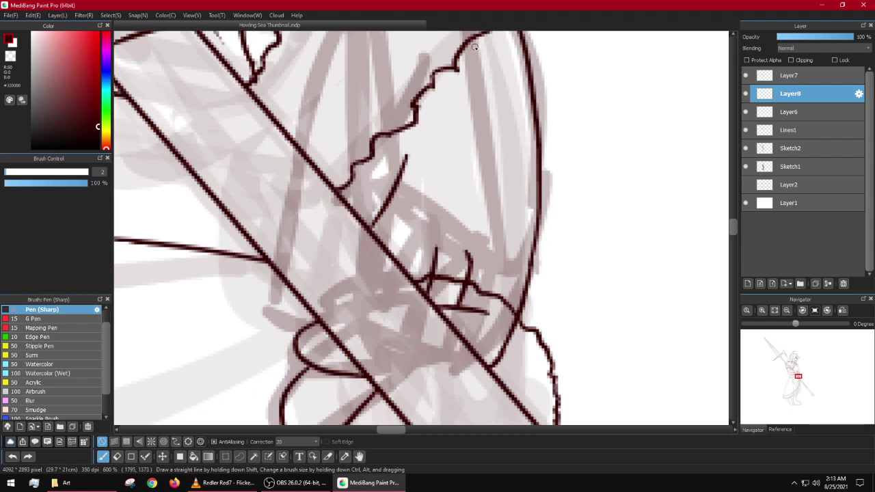
mouse_move(475, 47)
left_mouse_down()
mouse_move(492, 71)
mouse_move(509, 181)
mouse_move(503, 291)
mouse_move(494, 338)
mouse_move(478, 349)
left_mouse_up()
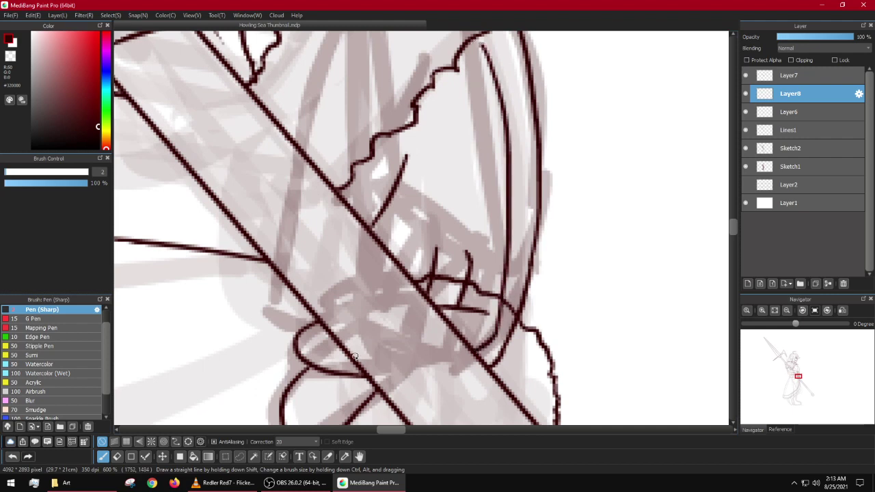
left_click_drag(348, 358, 296, 346)
scroll(448, 252, "down", 4)
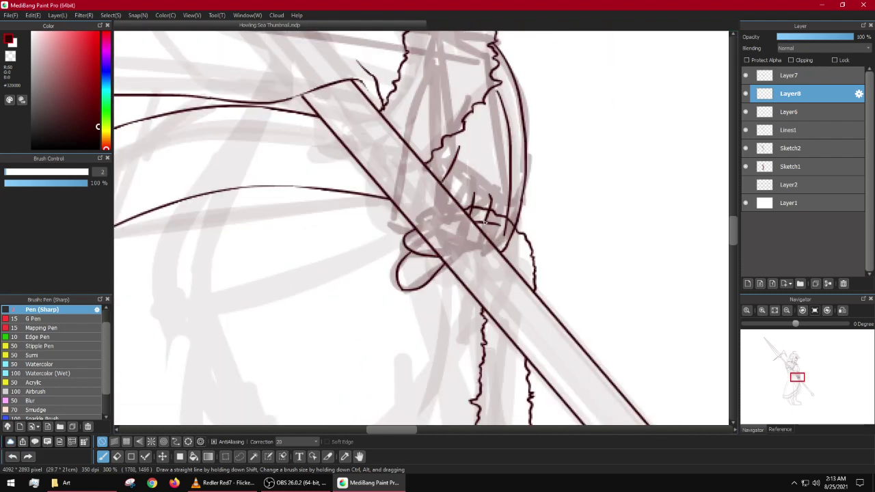
scroll(484, 223, "up", 1)
scroll(487, 232, "up", 1)
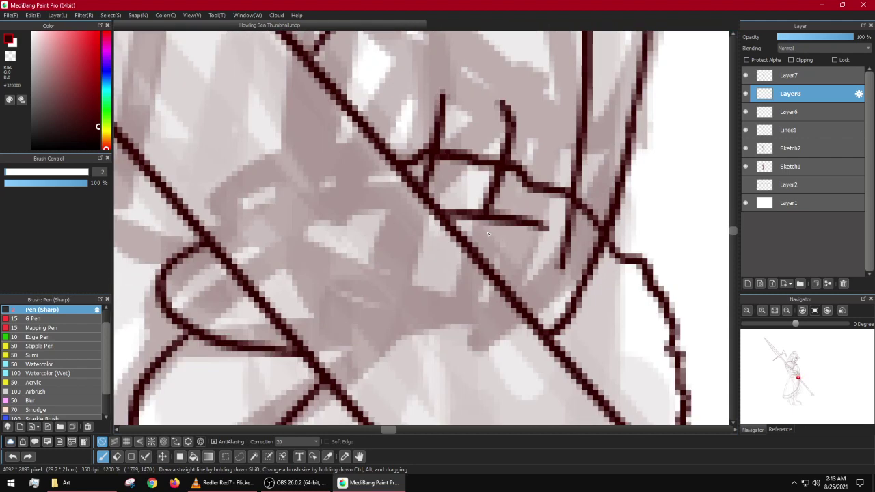
Step: Extend the short finger line to the spear shaft and join the inner hand contour's lower end to the shaft
key("ctrl+z")
mouse_move(479, 228)
left_mouse_down()
mouse_move(461, 209)
mouse_move(402, 186)
left_mouse_up()
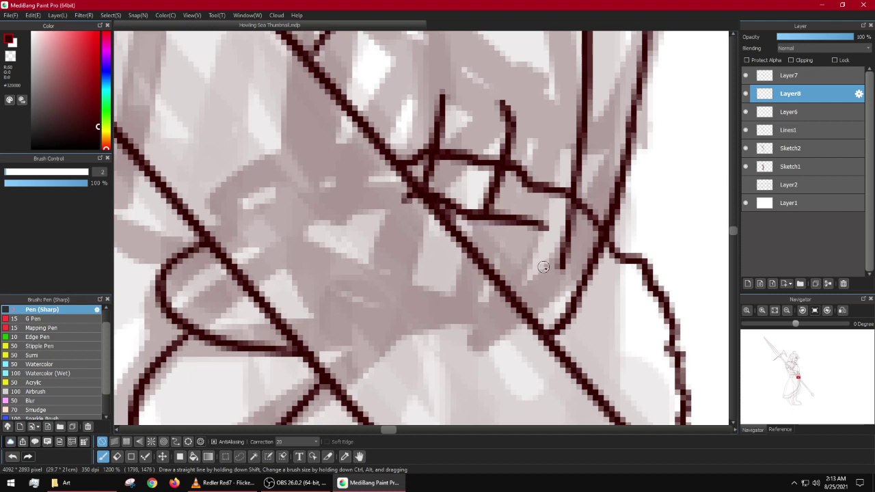
key("ctrl+z")
left_click_drag(472, 219, 416, 192)
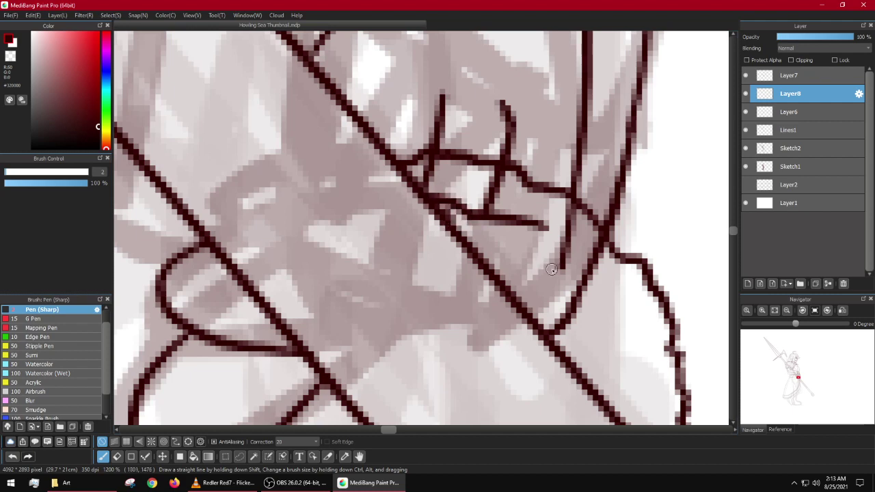
left_click_drag(562, 271, 480, 268)
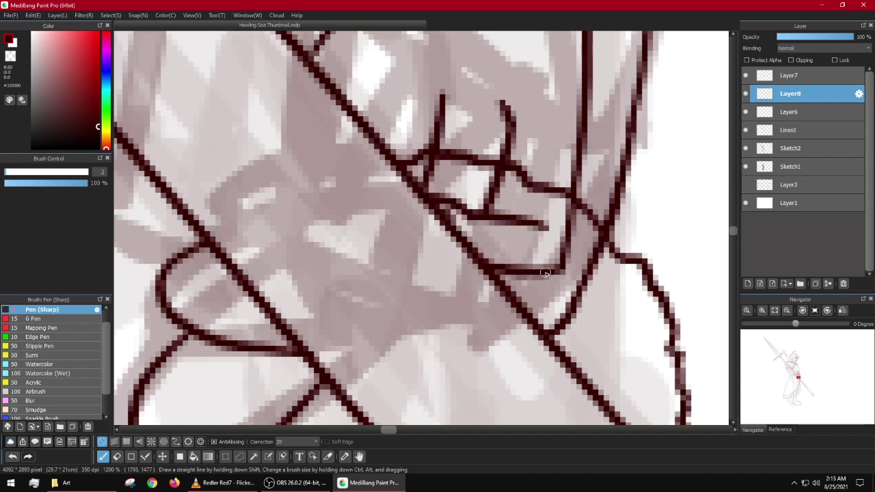
Step: Add a short straight line inside the first fingertip's lower edge, ending at the spear shaft
left_click_drag(199, 327, 297, 319)
key("ctrl+z")
left_click_drag(194, 331, 285, 331)
Step: Ink a curved line inside the larger fingertip, following its lower outline up to the spear shaft's lower edge
left_click_drag(253, 369, 357, 235)
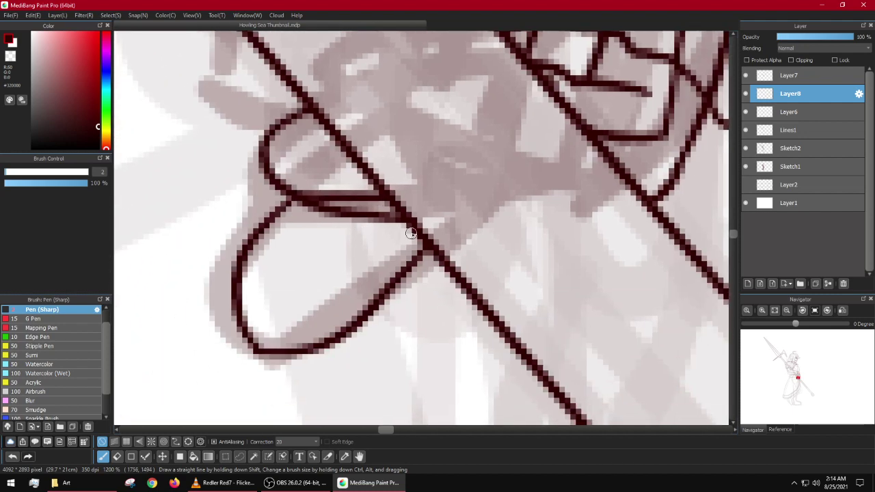
mouse_move(417, 235)
left_mouse_down()
mouse_move(338, 318)
mouse_move(274, 345)
left_mouse_up()
scroll(297, 333, "down", 4)
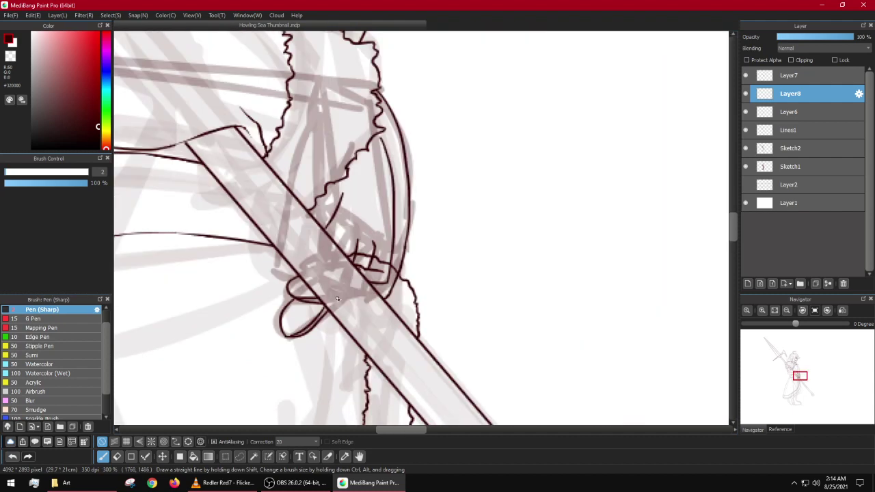
scroll(337, 299, "up", 5)
mouse_move(392, 228)
left_mouse_down()
mouse_move(297, 304)
mouse_move(210, 353)
left_mouse_up()
key("ctrl+z")
mouse_move(222, 352)
left_mouse_down()
mouse_move(329, 298)
mouse_move(396, 222)
left_mouse_up()
left_click_drag(250, 313, 399, 240)
mouse_move(331, 230)
left_mouse_down()
mouse_move(336, 273)
mouse_move(326, 273)
mouse_move(327, 217)
left_mouse_up()
Step: Ink the rounded end of the larger fingertip, joining its side outline to the lower outer curve
mouse_move(348, 185)
left_mouse_down()
mouse_move(316, 245)
mouse_move(336, 283)
mouse_move(337, 297)
mouse_move(326, 292)
mouse_move(395, 319)
mouse_move(436, 321)
left_mouse_up()
scroll(436, 320, "down", 2)
scroll(444, 307, "up", 3)
key("ctrl+z")
mouse_move(270, 330)
left_mouse_down()
mouse_move(212, 300)
mouse_move(244, 320)
mouse_move(330, 333)
mouse_move(281, 344)
mouse_move(221, 318)
left_mouse_up()
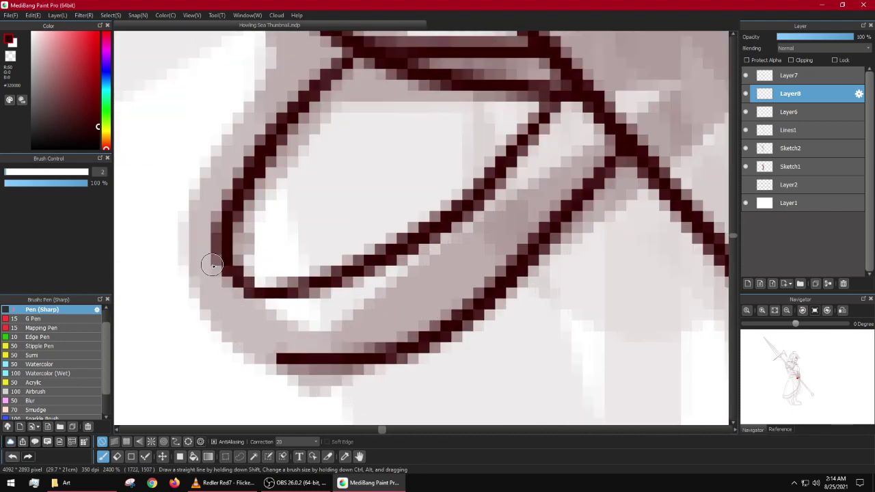
mouse_move(214, 265)
left_mouse_down()
mouse_move(241, 326)
mouse_move(269, 339)
mouse_move(240, 303)
mouse_move(266, 337)
mouse_move(322, 360)
left_mouse_up()
key("ctrl+z")
scroll(399, 316, "down", 3)
left_click_drag(477, 215, 367, 347)
scroll(367, 347, "down", 3)
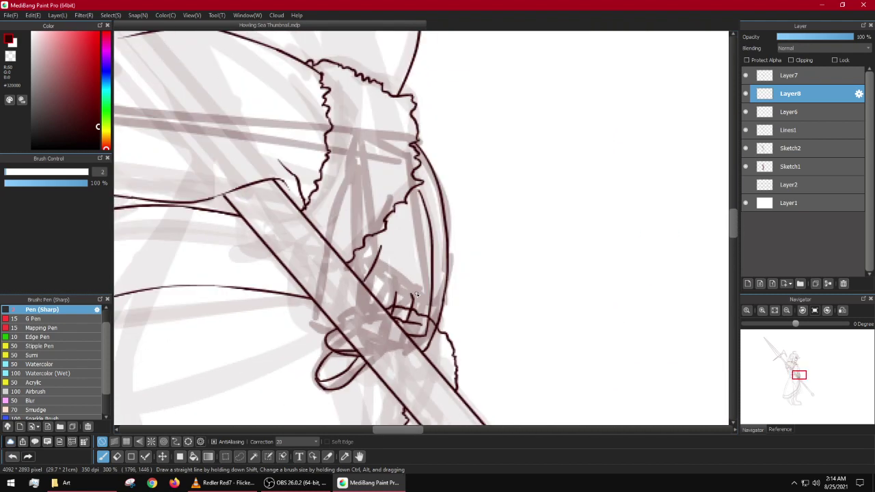
Step: Draw a second short line from the fur cuff to the spear shaft's upper edge, parallel to the existing curved line
scroll(421, 212, "up", 2)
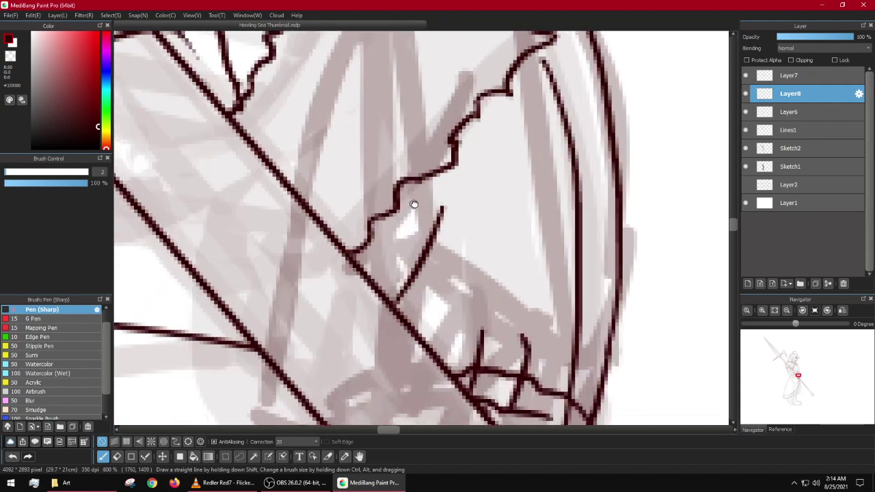
left_click_drag(424, 180, 376, 282)
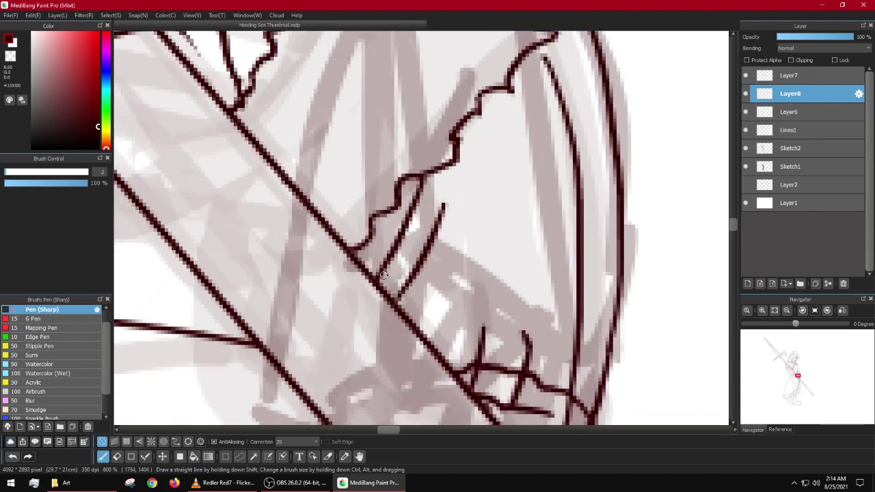
scroll(417, 237, "down", 4)
left_click_drag(417, 238, 428, 213)
scroll(426, 213, "up", 2)
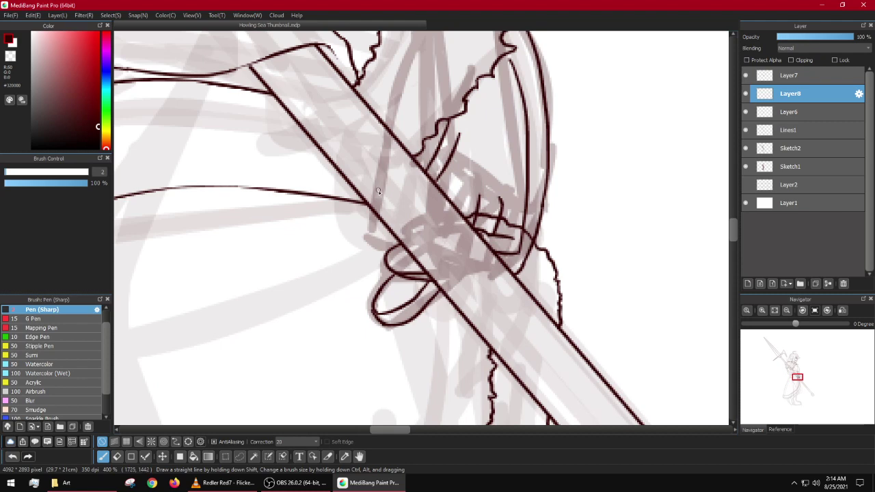
scroll(378, 190, "up", 2)
mouse_move(365, 142)
left_mouse_down()
mouse_move(336, 279)
mouse_move(383, 334)
left_mouse_up()
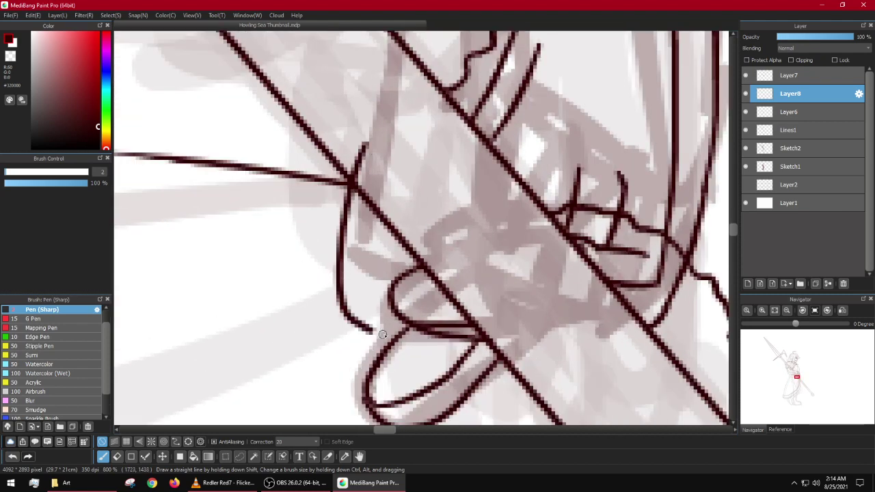
key("ctrl+z")
key("ctrl+z")
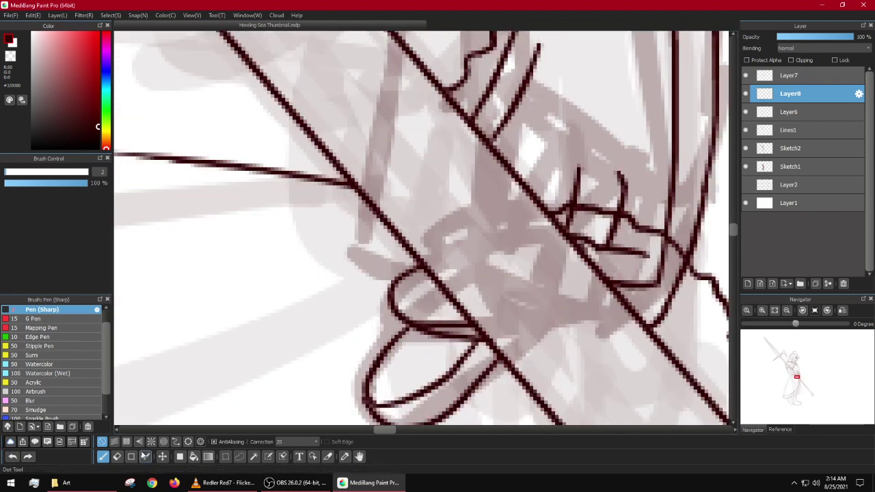
left_click(131, 457)
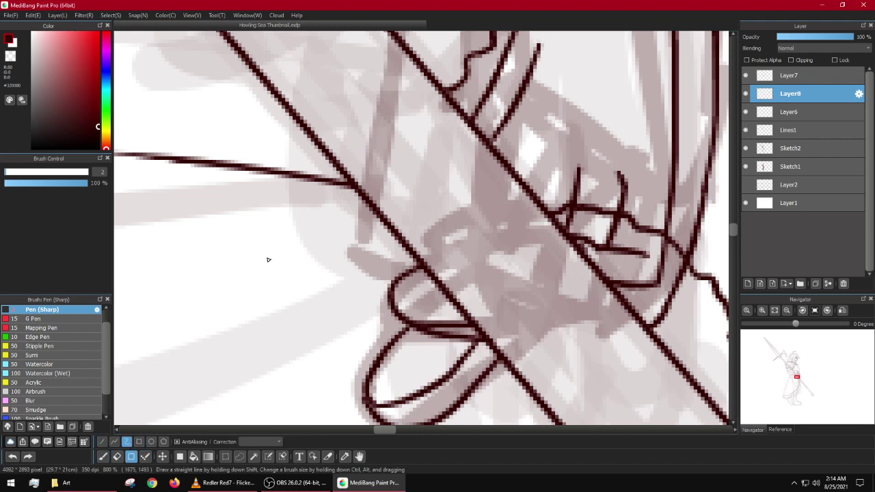
mouse_move(311, 170)
left_mouse_down()
mouse_move(197, 285)
mouse_move(343, 373)
mouse_move(400, 316)
mouse_move(454, 176)
mouse_move(360, 110)
mouse_move(223, 101)
left_mouse_up()
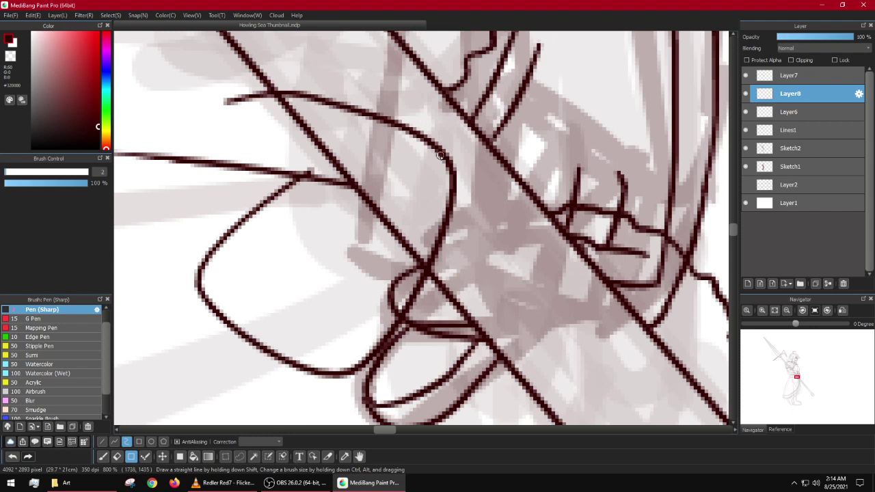
key("ctrl+z")
key("b")
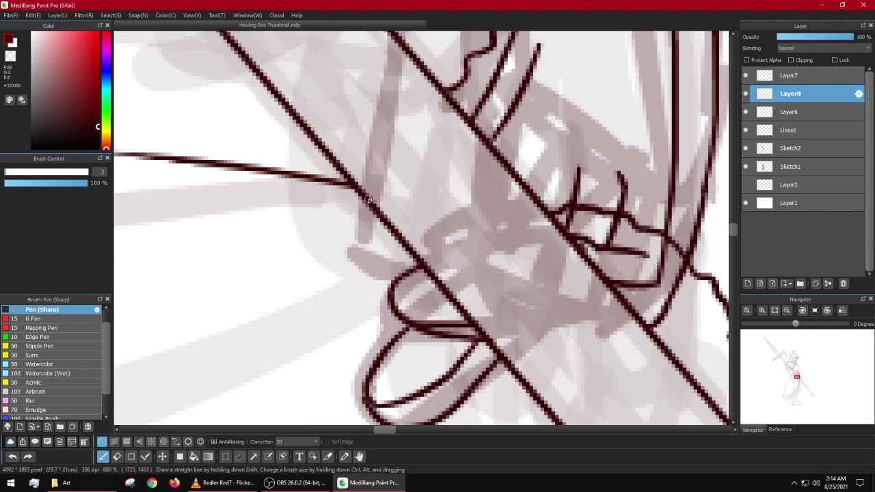
Step: Ink a small rounded fingertip above the other two at the shaft's lower edge, with a short line inside it
mouse_move(368, 199)
left_mouse_down()
mouse_move(355, 242)
mouse_move(368, 275)
mouse_move(418, 255)
left_mouse_up()
key("ctrl+z")
scroll(433, 214, "down", 3)
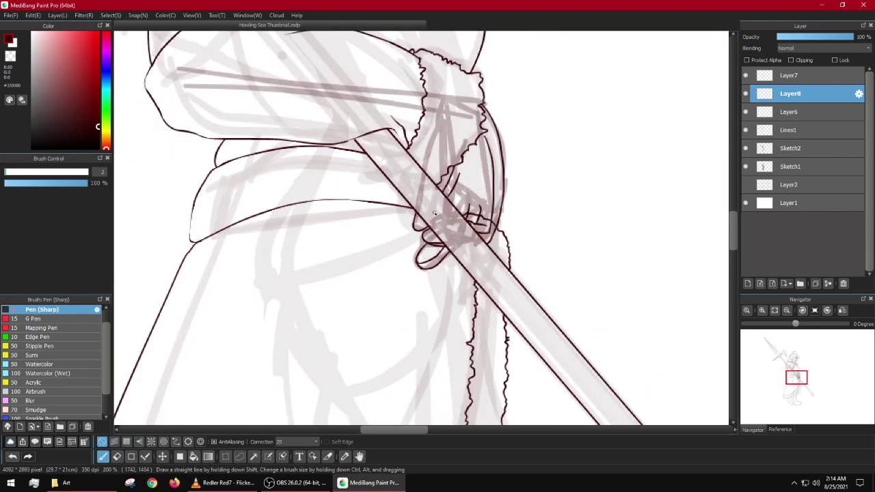
scroll(433, 214, "up", 3)
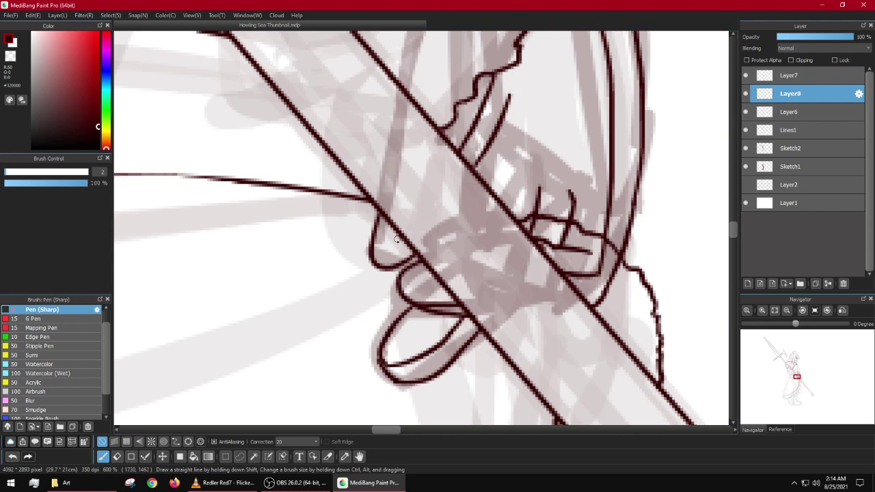
mouse_move(396, 240)
left_mouse_down()
mouse_move(376, 267)
mouse_move(414, 235)
mouse_move(377, 268)
left_mouse_up()
key("ctrl+z")
scroll(435, 229, "down", 3)
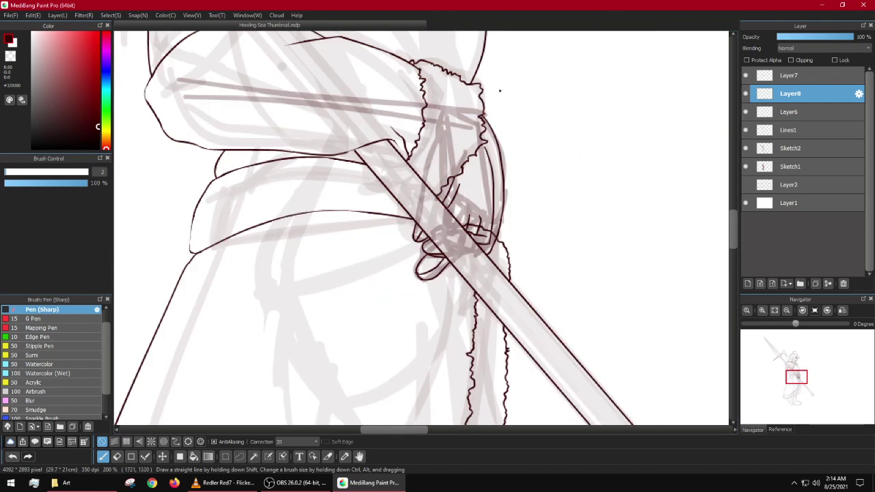
left_click_drag(527, 84, 467, 236)
mouse_move(497, 119)
left_mouse_down()
mouse_move(532, 215)
mouse_move(501, 110)
mouse_move(486, 124)
left_mouse_up()
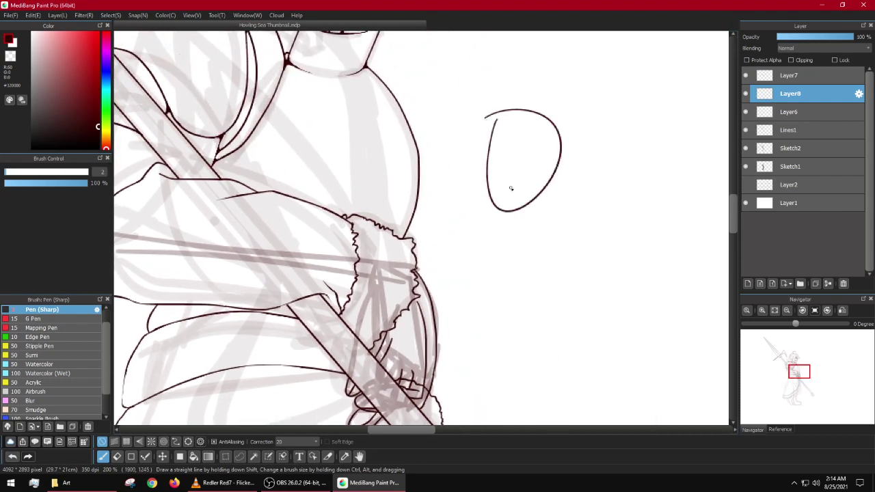
key("ctrl+z")
mouse_move(350, 190)
left_mouse_down()
mouse_move(493, 258)
mouse_move(475, 189)
left_mouse_up()
scroll(429, 223, "down", 3)
scroll(488, 240, "up", 3)
left_click_drag(444, 147, 449, 180)
Step: Thicken the short finger line where it meets the spear shaft's upper edge and add a small diagonal stroke beneath it
scroll(431, 281, "up", 2)
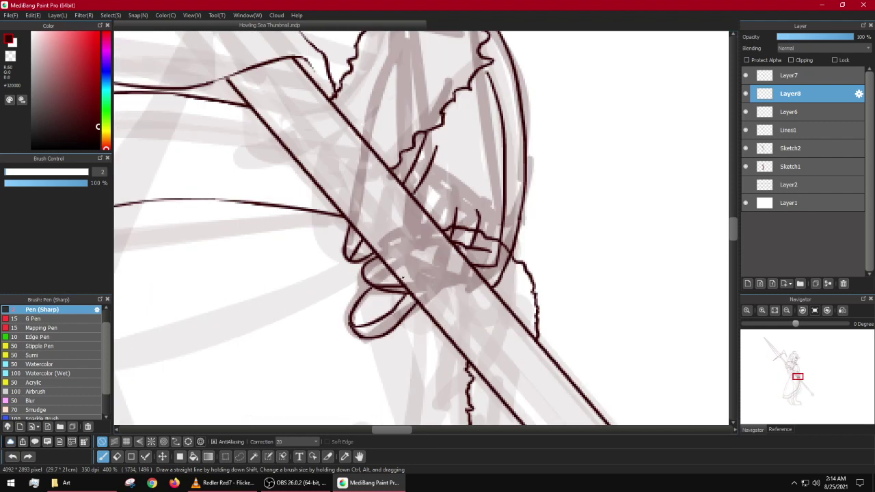
scroll(477, 257, "up", 4)
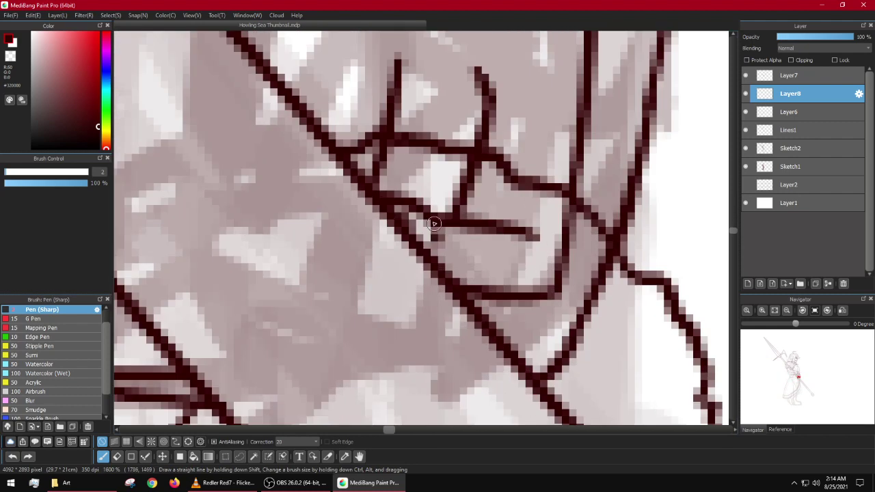
scroll(381, 216, "down", 2)
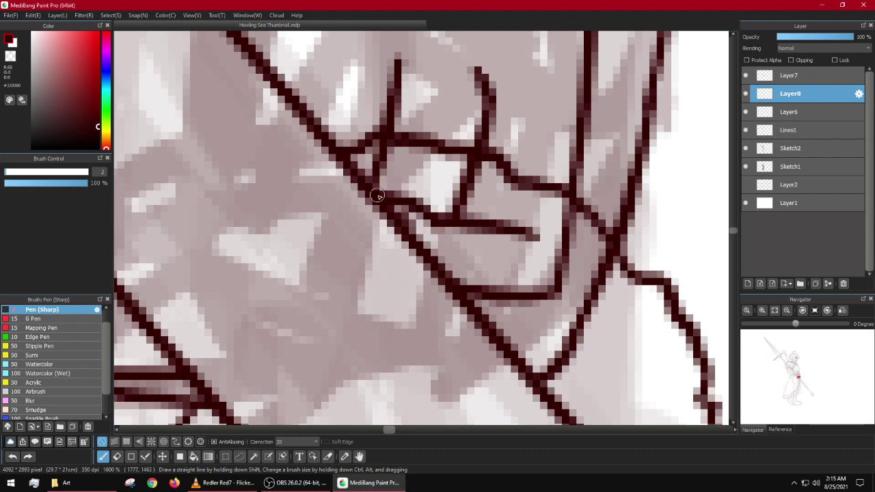
scroll(488, 248, "down", 1)
scroll(489, 248, "up", 2)
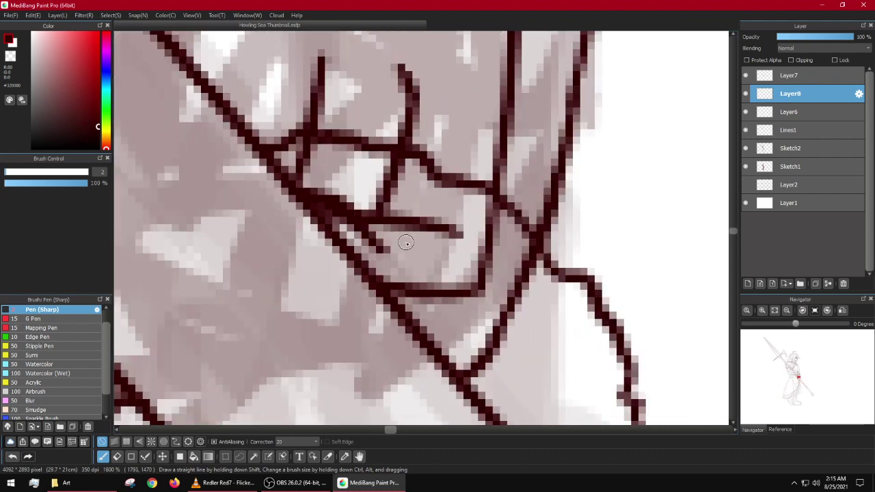
scroll(406, 242, "down", 4)
Step: Add a short stroke beside the diagonal finger line inside the shape at the spear shaft's upper edge
left_click_drag(432, 219, 450, 212)
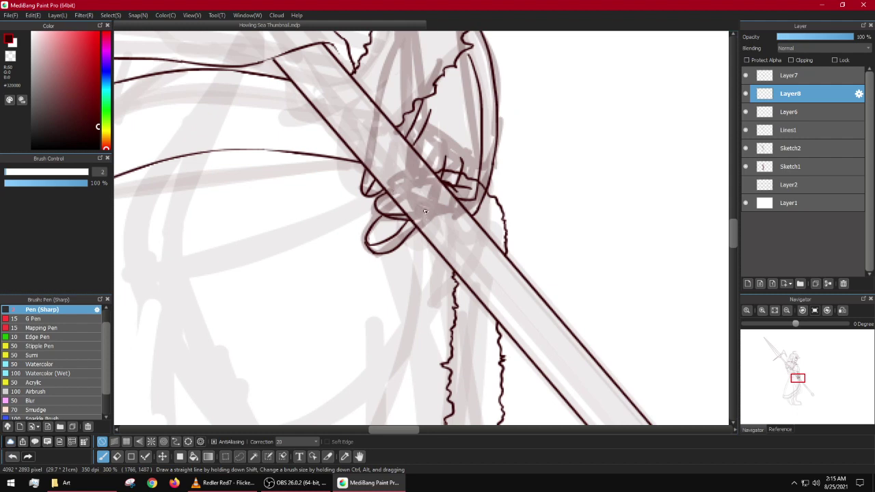
scroll(411, 216, "up", 1)
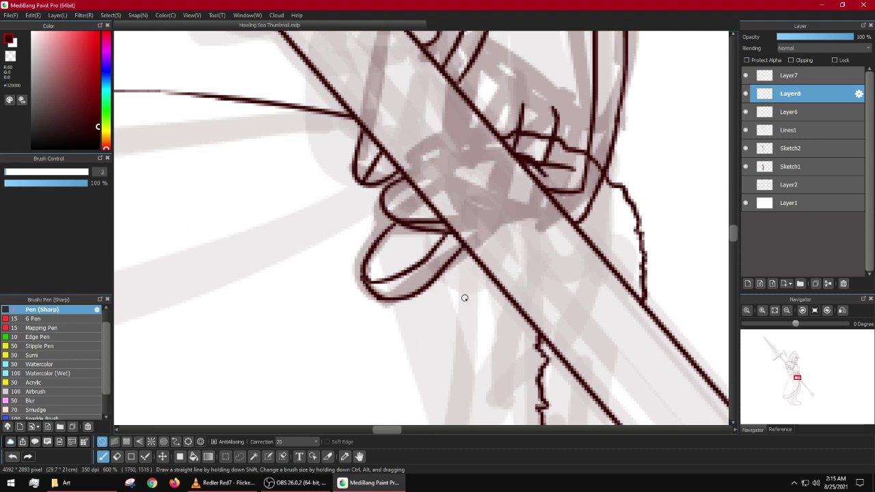
scroll(434, 247, "down", 4)
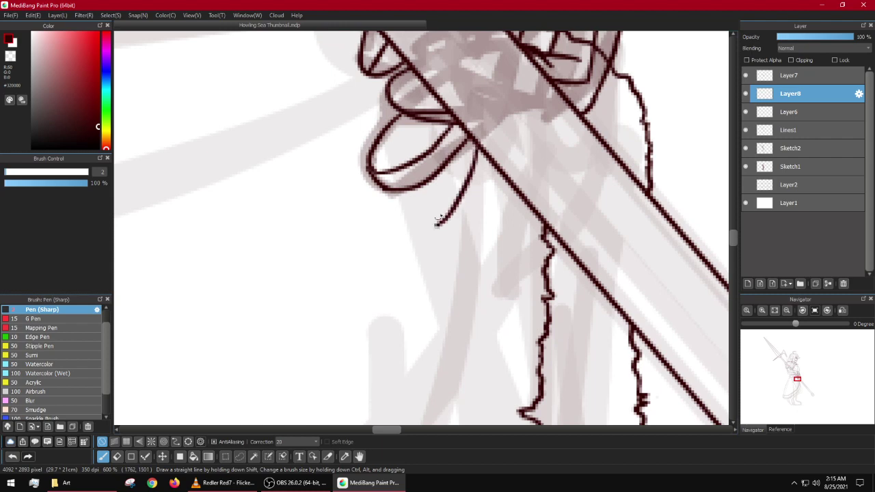
Step: Try a fourth, tapered fingertip hanging below the larger fingertip at the shaft's lower edge, with a line inside it
scroll(469, 150, "up", 3)
mouse_move(506, 81)
left_mouse_down()
mouse_move(454, 259)
mouse_move(421, 298)
mouse_move(381, 289)
mouse_move(352, 236)
mouse_move(351, 204)
mouse_move(334, 231)
mouse_move(379, 307)
mouse_move(404, 320)
left_mouse_up()
key("ctrl+z")
left_click_drag(511, 80, 433, 277)
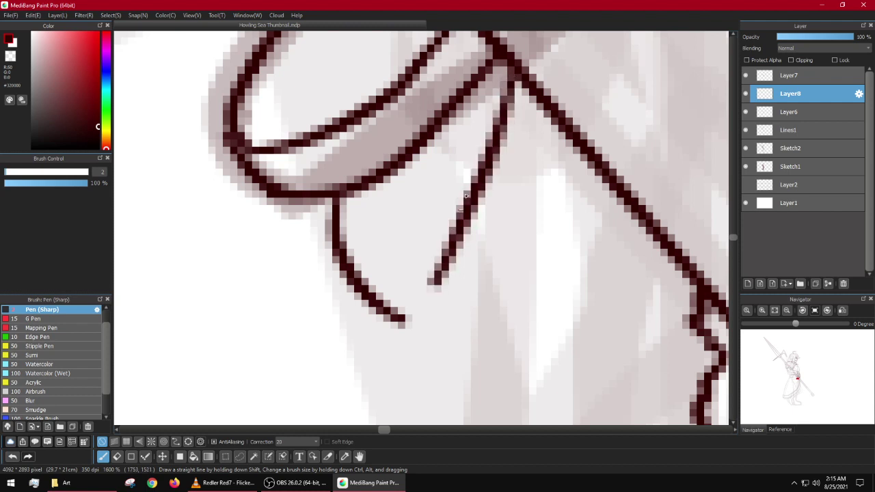
key("ctrl+z")
left_click_drag(512, 82, 495, 157)
mouse_move(478, 196)
left_mouse_down()
mouse_move(428, 296)
mouse_move(400, 315)
left_mouse_up()
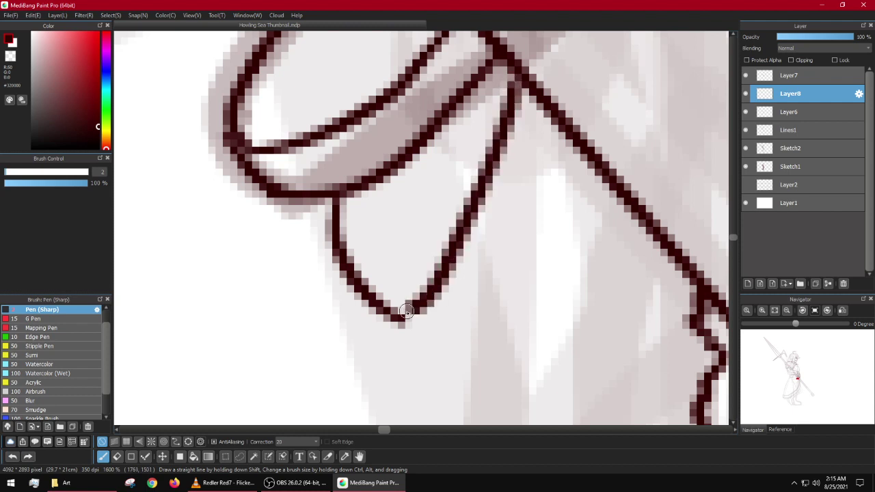
mouse_move(479, 89)
left_mouse_down()
mouse_move(413, 256)
mouse_move(380, 308)
left_mouse_up()
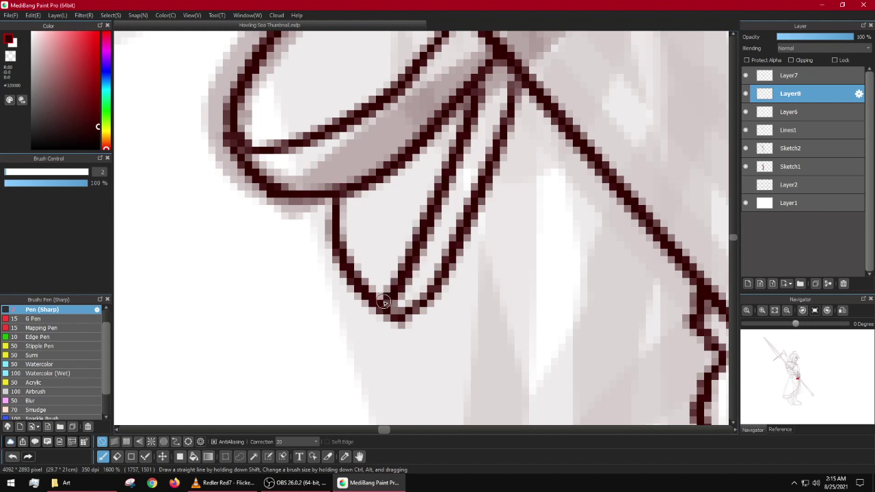
key("ctrl+z")
Step: Undo the inked fingertips and inner hand lines, leaving only the hand's outer edge line
scroll(385, 298, "down", 5)
scroll(399, 251, "down", 4)
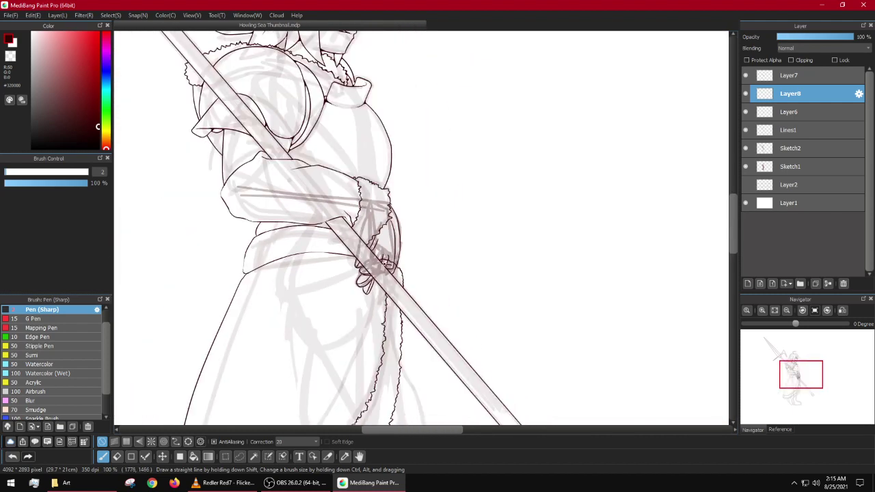
left_click_drag(387, 224, 459, 240)
scroll(470, 234, "down", 4)
scroll(471, 233, "up", 4)
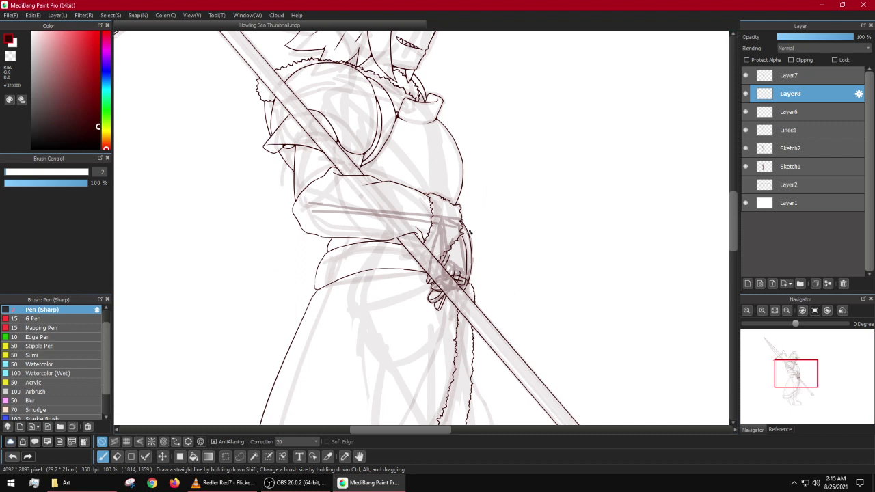
key("ctrl+z")
key("ctrl+z")
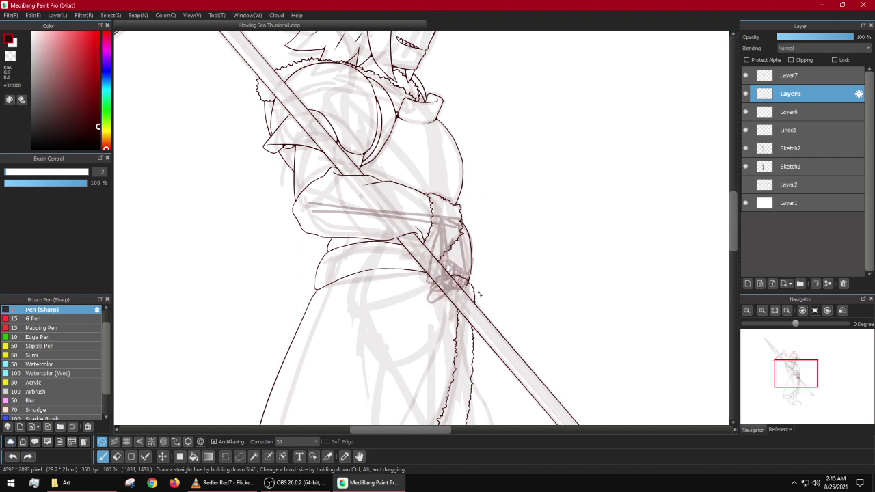
Step: Try a new curved inner hand line from below the fur cuff down past the wavy line above the shaft
scroll(475, 294, "up", 3)
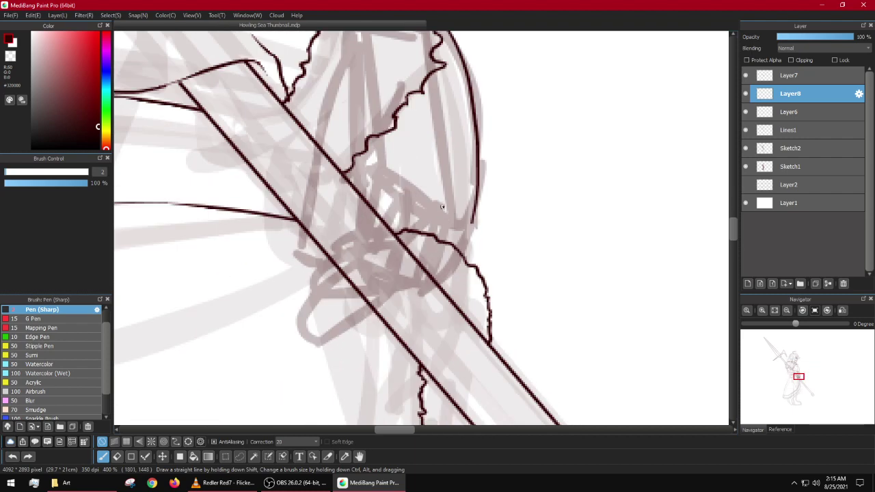
left_click_drag(413, 101, 445, 250)
key("ctrl+z")
left_click_drag(415, 96, 442, 244)
scroll(443, 245, "up", 2)
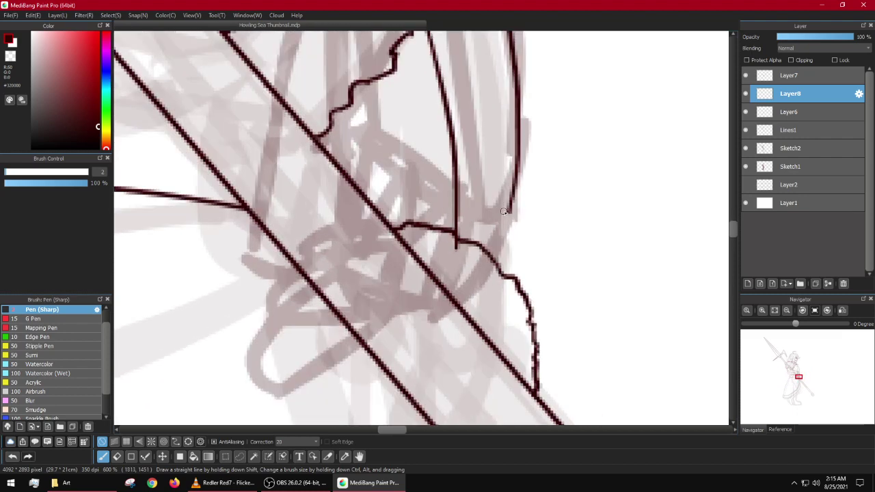
Step: Try extending the hand's outer edge in a curve down and across the spear shaft
mouse_move(510, 208)
left_mouse_down()
mouse_move(478, 297)
mouse_move(457, 315)
left_mouse_up()
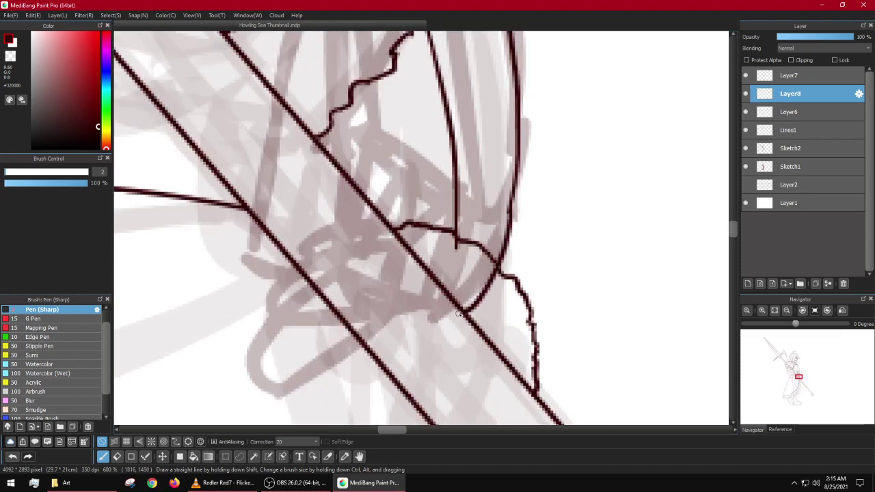
key("ctrl+z")
mouse_move(511, 210)
left_mouse_down()
mouse_move(503, 249)
mouse_move(475, 298)
mouse_move(419, 318)
mouse_move(473, 301)
left_mouse_up()
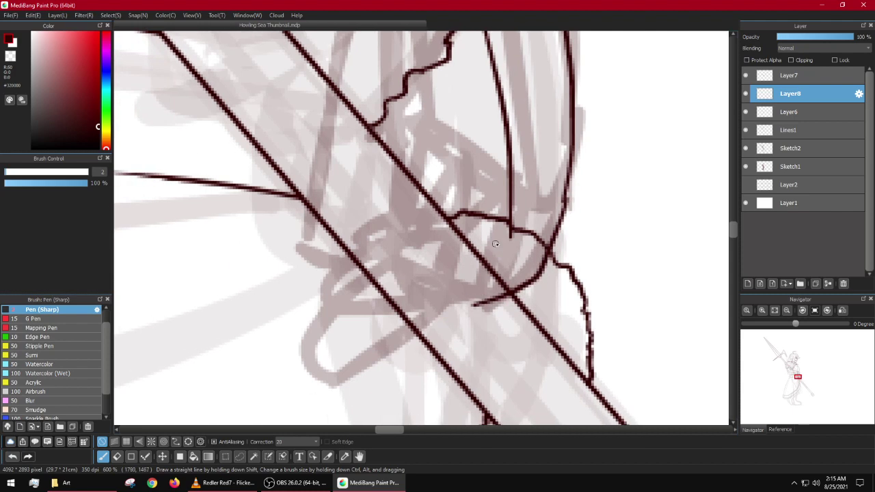
Step: Try closing the fist outline over the spear shaft with a rounded upper finger and short knuckle lines
left_click_drag(497, 240, 507, 255)
mouse_move(494, 315)
left_mouse_down()
mouse_move(399, 263)
mouse_move(437, 202)
mouse_move(470, 194)
mouse_move(488, 200)
mouse_move(496, 208)
mouse_move(485, 265)
mouse_move(507, 247)
mouse_move(497, 244)
mouse_move(504, 239)
mouse_move(518, 238)
mouse_move(521, 276)
left_mouse_up()
left_click_drag(522, 238, 534, 268)
scroll(532, 259, "down", 4)
scroll(518, 246, "up", 4)
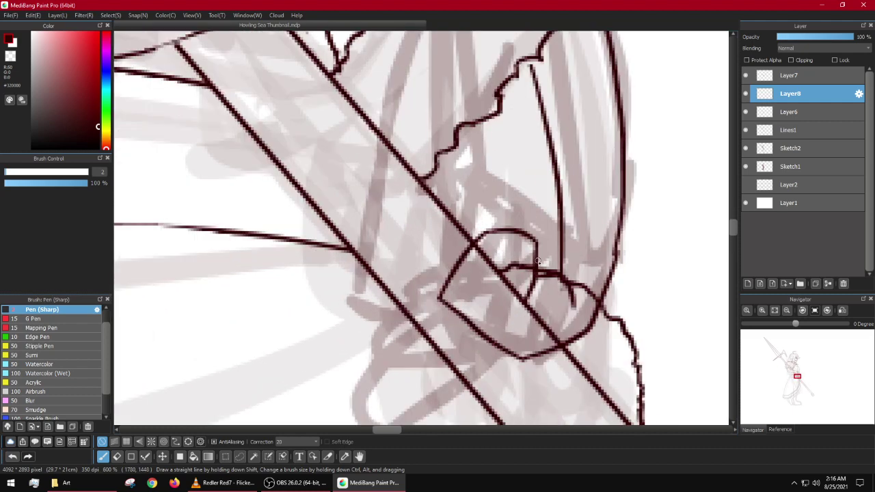
Step: Lower the opacity of Layer6 and Lines1, with Lines1 at 47%, and make Layer8 active again
left_click(806, 110)
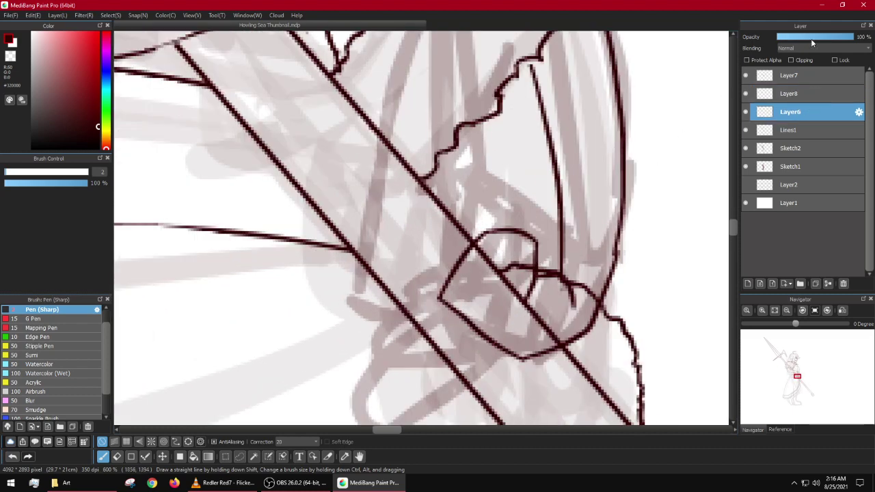
left_click(813, 41)
left_click(796, 129)
left_click(814, 39)
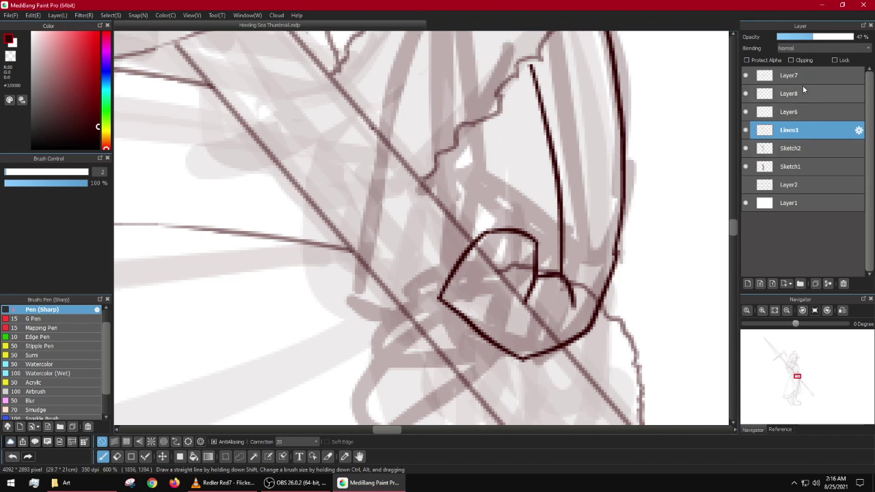
left_click(795, 91)
Step: Undo all the hand lines on Layer8, including the outer edge and the fist outline
left_click_drag(531, 222, 485, 243)
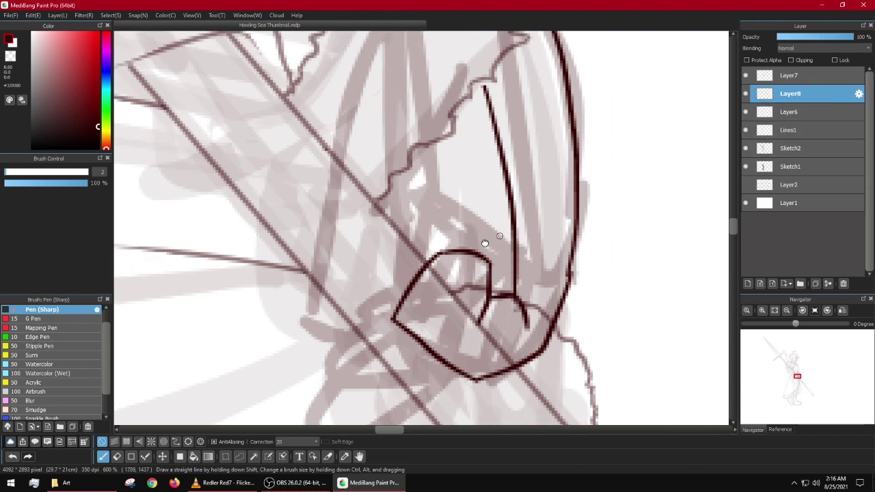
scroll(486, 245, "down", 3)
key("ctrl+z")
scroll(490, 253, "up", 4)
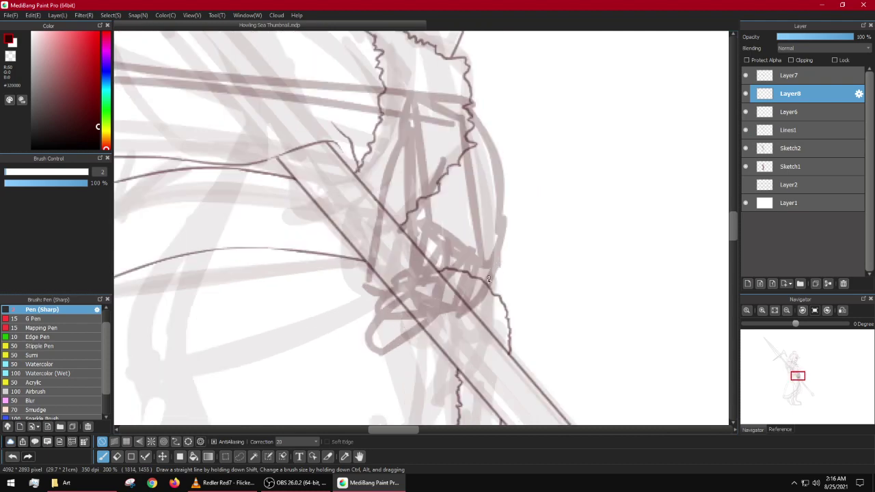
scroll(444, 251, "down", 3)
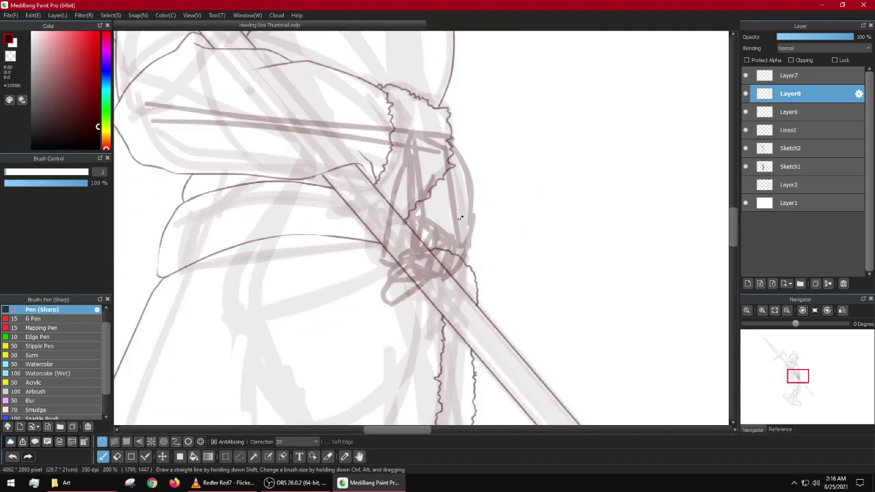
Step: Ink the hand's outer edge down from the fur cuff and continue it into an angular fist outline around the spear shaft
mouse_move(454, 139)
left_mouse_down()
mouse_move(468, 194)
mouse_move(470, 287)
left_mouse_up()
scroll(457, 294, "up", 3)
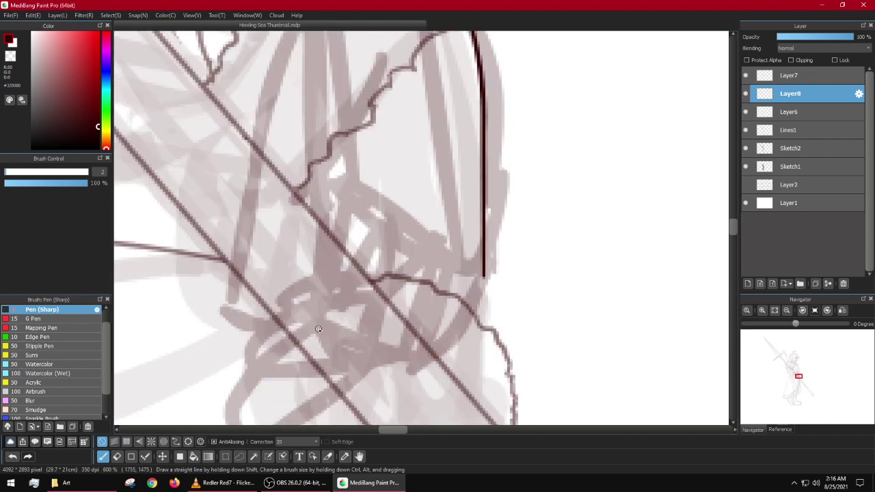
mouse_move(441, 267)
left_mouse_down()
mouse_move(338, 339)
mouse_move(322, 317)
mouse_move(334, 246)
mouse_move(408, 246)
left_mouse_up()
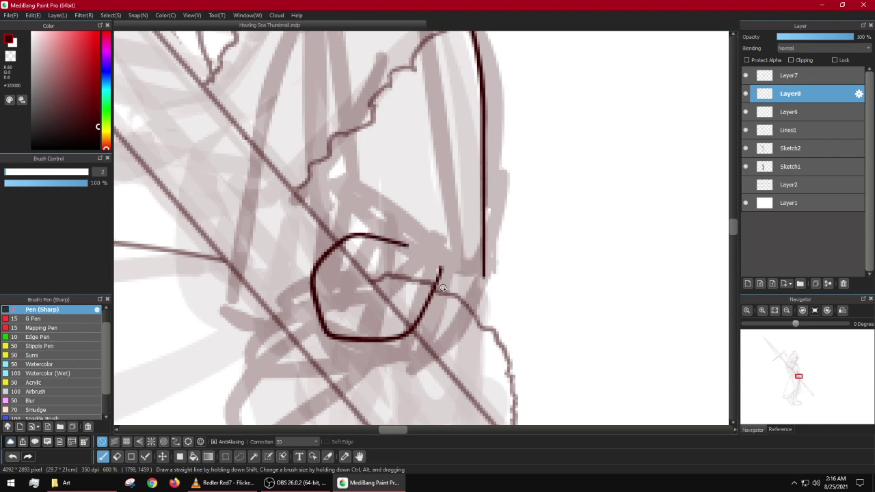
key("ctrl+z")
mouse_move(483, 274)
left_mouse_down()
mouse_move(433, 362)
mouse_move(400, 366)
mouse_move(316, 343)
mouse_move(312, 319)
mouse_move(391, 233)
left_mouse_up()
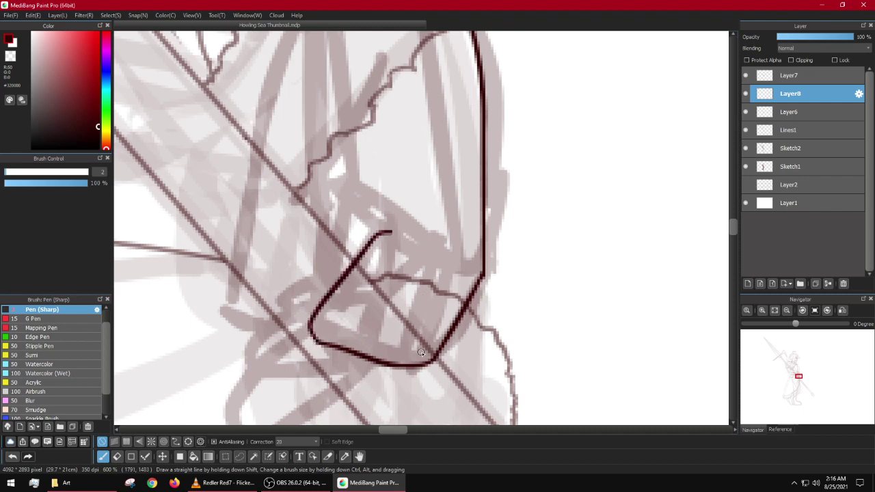
mouse_move(420, 344)
left_mouse_down()
mouse_move(413, 322)
mouse_move(386, 296)
left_mouse_up()
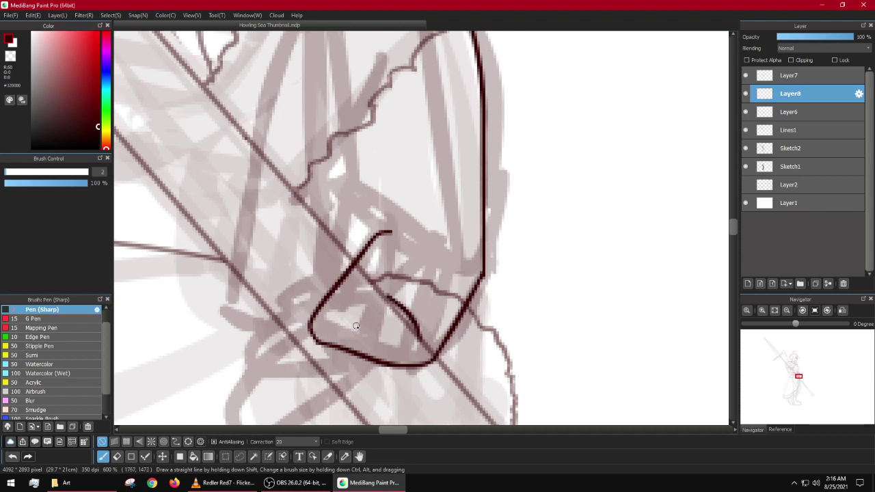
mouse_move(356, 325)
left_mouse_down()
mouse_move(391, 298)
mouse_move(400, 234)
left_mouse_up()
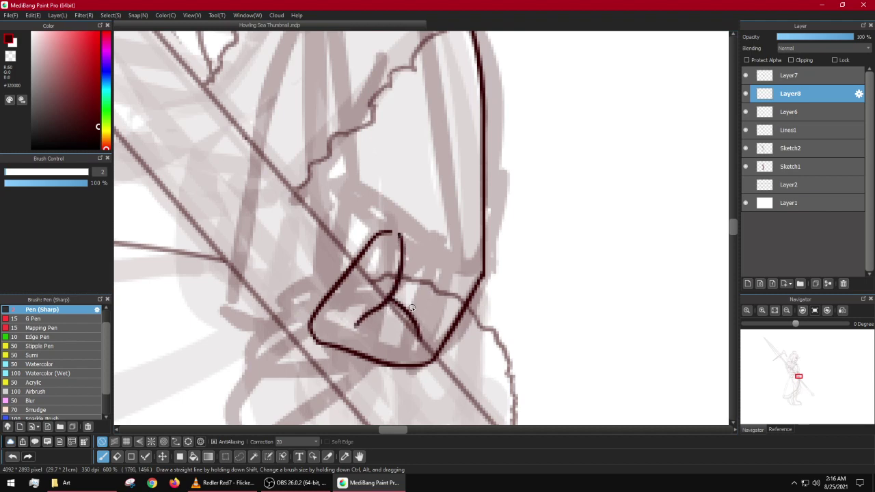
key("ctrl+z")
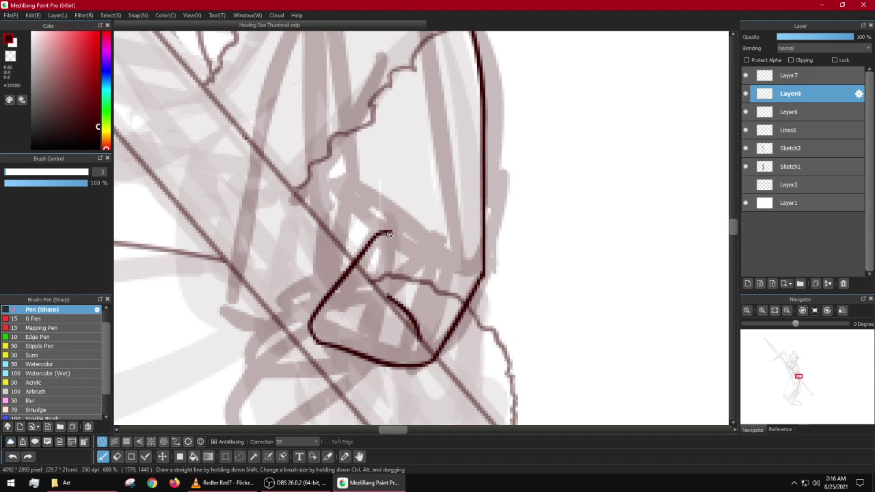
mouse_move(390, 235)
left_mouse_down()
mouse_move(401, 264)
mouse_move(385, 320)
left_mouse_up()
key("ctrl+z")
key("ctrl+z")
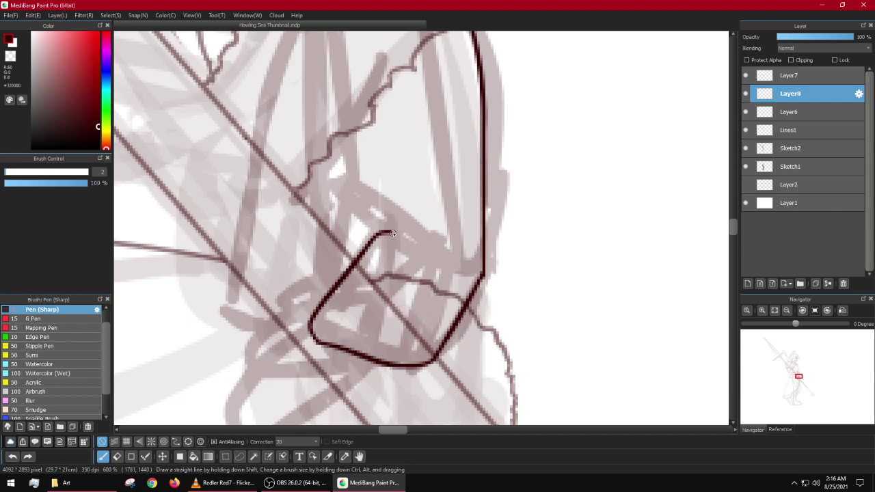
Step: Ink the finger's inner side down from its rounded top, with a short curve branching beside it and a short horizontal knuckle line
mouse_move(392, 234)
left_mouse_down()
mouse_move(400, 273)
mouse_move(376, 333)
left_mouse_up()
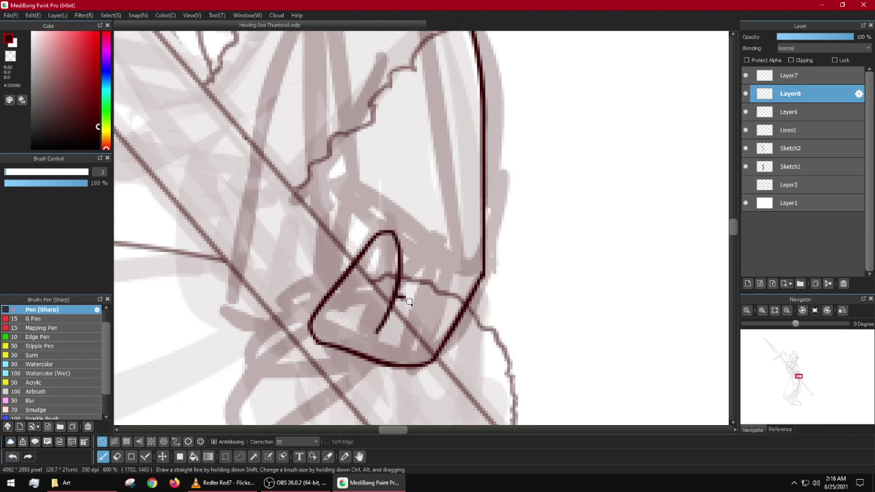
left_click_drag(409, 301, 422, 327)
left_click_drag(451, 278, 425, 278)
key("ctrl+z")
key("ctrl+z")
mouse_move(401, 288)
left_mouse_down()
mouse_move(417, 309)
mouse_move(420, 337)
mouse_move(405, 296)
mouse_move(418, 336)
left_mouse_up()
key("ctrl+z")
left_click_drag(411, 276, 445, 270)
scroll(448, 268, "down", 6)
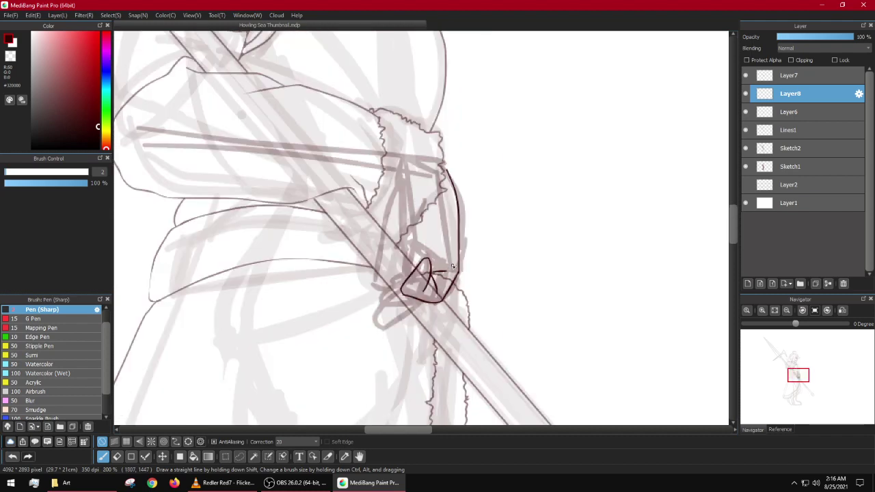
Step: Add short lines inside the fist beside and below the finger, closing the small knuckle shapes
scroll(451, 265, "up", 7)
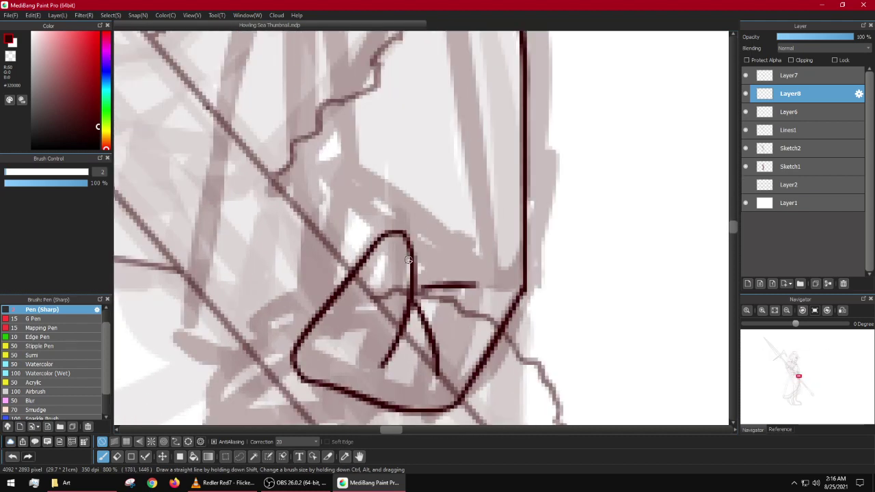
left_click_drag(409, 276, 364, 360)
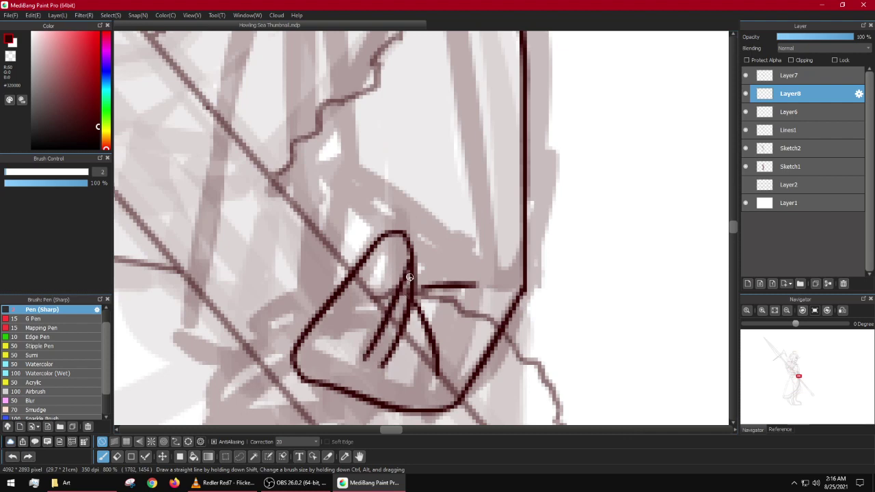
key("ctrl+z")
mouse_move(410, 266)
left_mouse_down()
mouse_move(375, 359)
mouse_move(439, 360)
mouse_move(467, 264)
mouse_move(422, 388)
mouse_move(420, 191)
mouse_move(371, 84)
mouse_move(406, 168)
left_mouse_up()
key("ctrl+z")
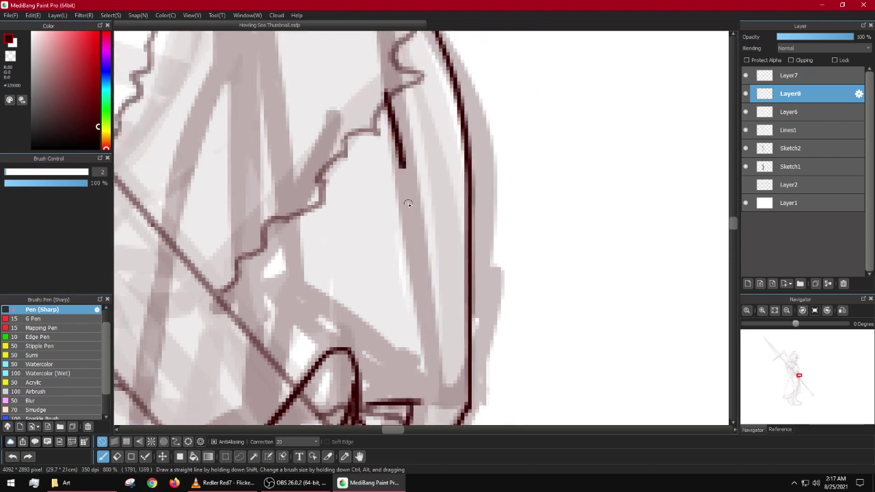
Step: Ink the inner hand line from the fur cuff down to the horizontal knuckle line, parallel to the outer edge
mouse_move(408, 203)
left_mouse_down()
mouse_move(410, 396)
mouse_move(410, 385)
left_mouse_up()
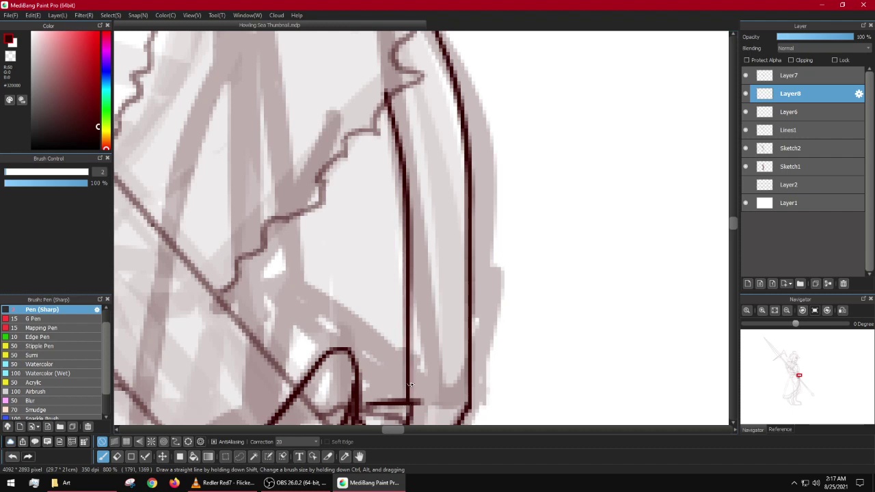
scroll(437, 300, "down", 2)
left_click_drag(403, 323, 462, 247)
scroll(477, 290, "down", 3)
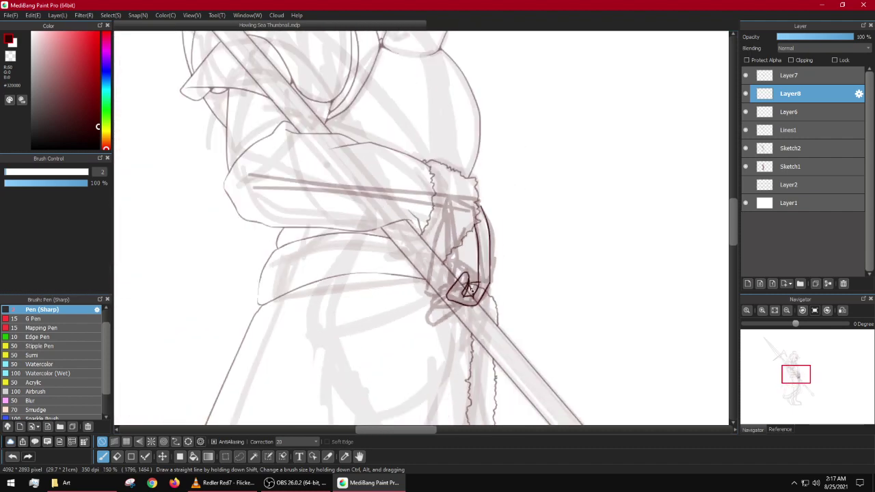
scroll(463, 287, "up", 3)
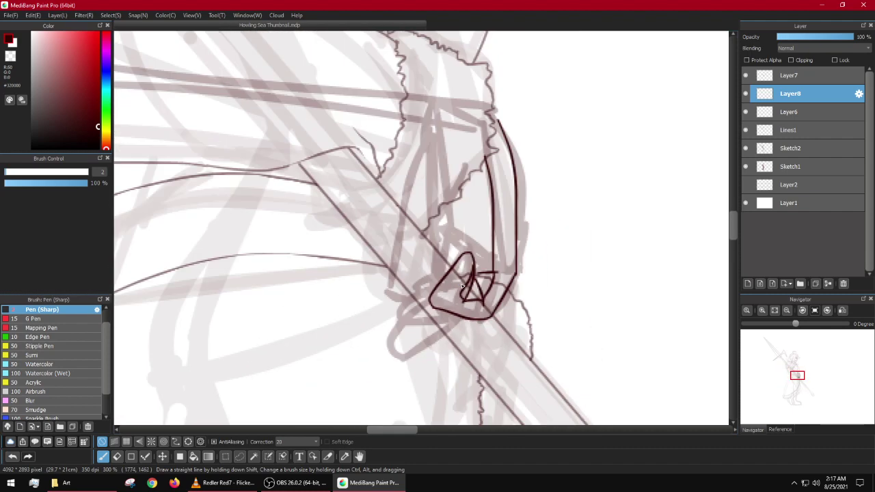
scroll(462, 285, "up", 2)
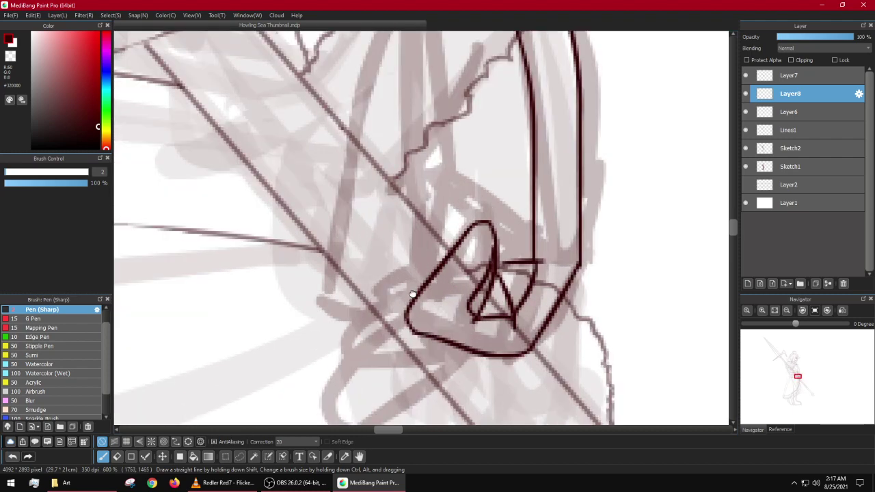
left_click_drag(412, 294, 439, 274)
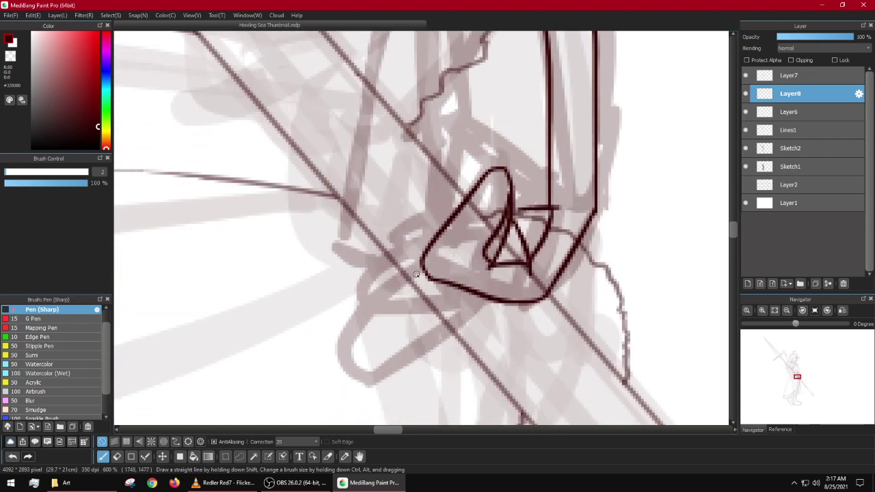
mouse_move(469, 295)
left_mouse_down()
mouse_move(404, 293)
mouse_move(370, 196)
mouse_move(377, 169)
mouse_move(387, 170)
left_mouse_up()
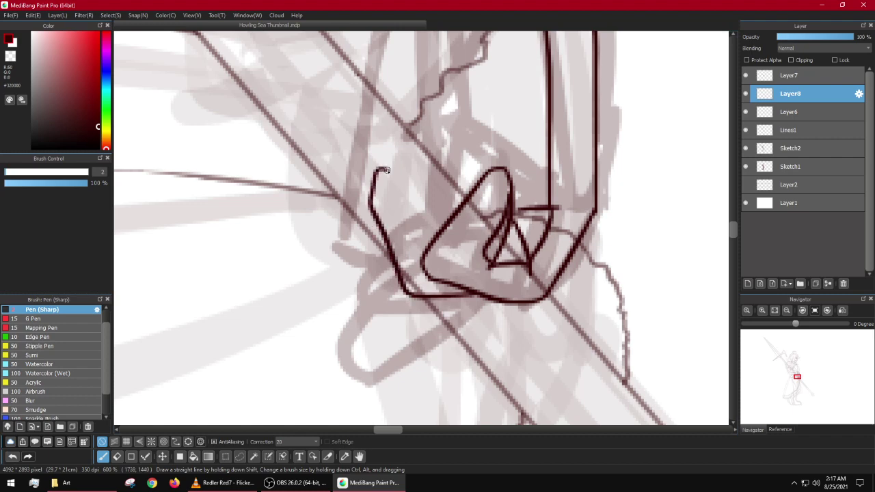
left_click_drag(374, 204, 388, 168)
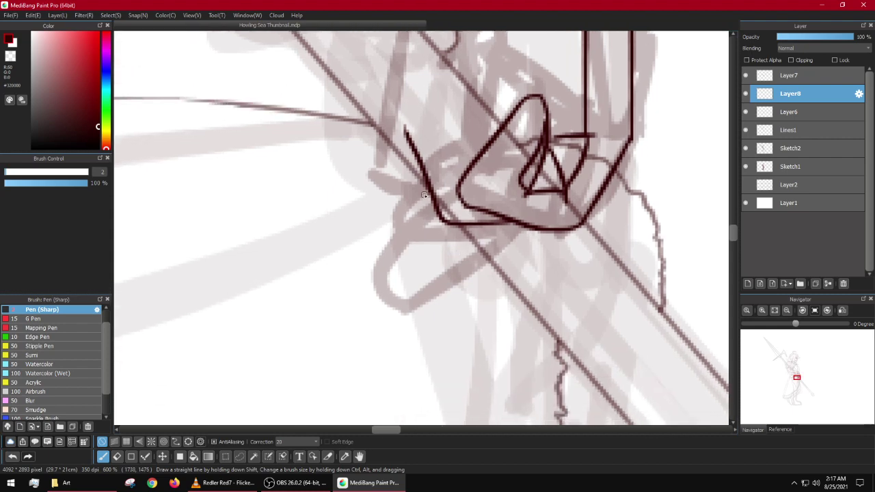
mouse_move(386, 125)
left_mouse_down()
mouse_move(401, 188)
mouse_move(405, 194)
mouse_move(399, 156)
mouse_move(405, 184)
mouse_move(432, 202)
left_mouse_up()
key("ctrl+z")
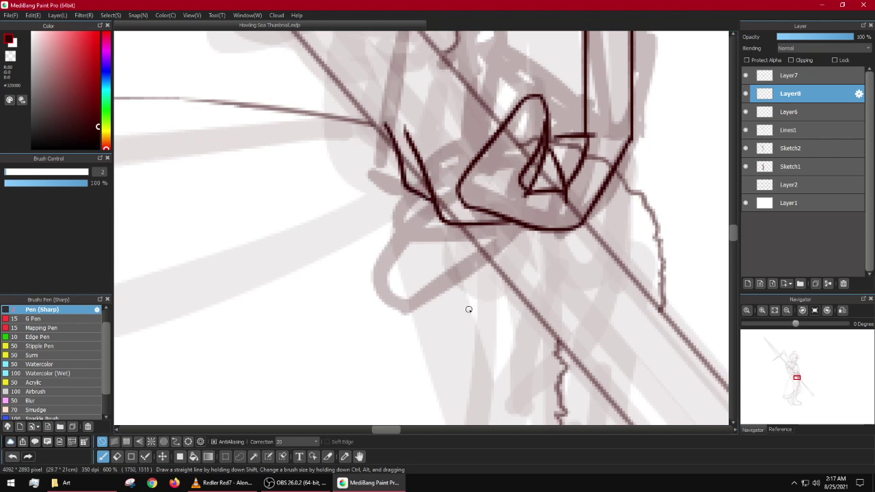
scroll(479, 287, "down", 4)
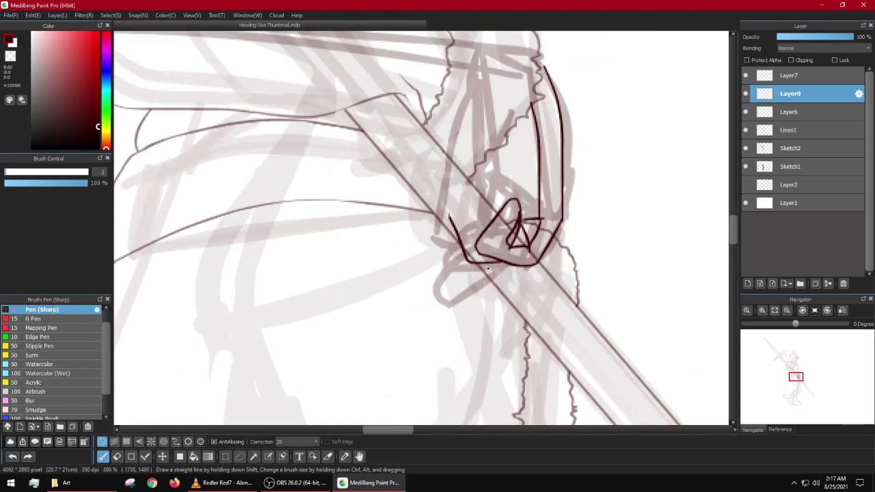
scroll(487, 267, "up", 4)
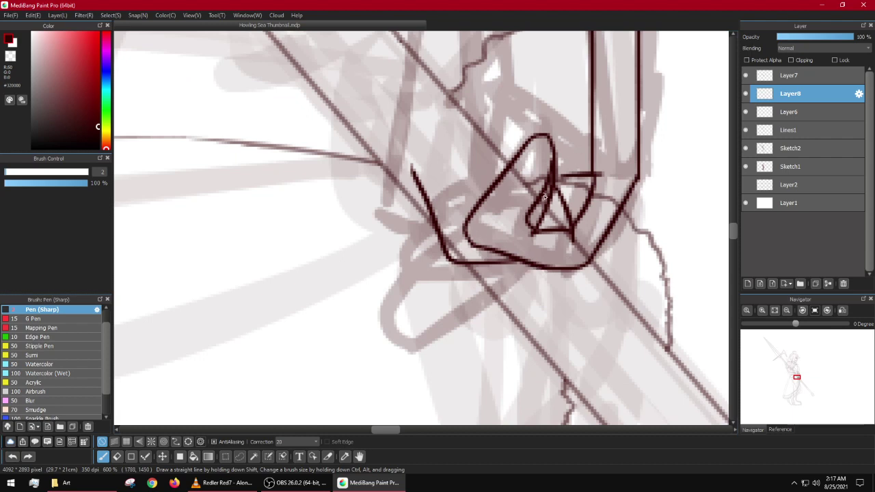
key("ctrl+z")
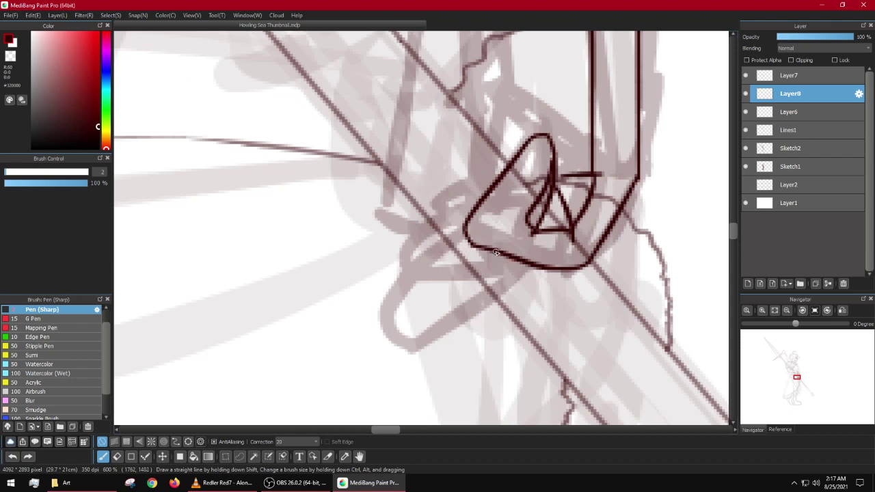
mouse_move(496, 253)
left_mouse_down()
mouse_move(441, 252)
mouse_move(438, 239)
mouse_move(436, 144)
mouse_move(456, 132)
left_mouse_up()
key("ctrl+z")
left_click_drag(428, 164, 441, 247)
key("ctrl+z")
Step: Ink an L-shaped line from the fist's lower corner across the shaft and a rounded finger loop curling out below it
mouse_move(433, 184)
left_mouse_down()
mouse_move(435, 242)
mouse_move(494, 251)
left_mouse_up()
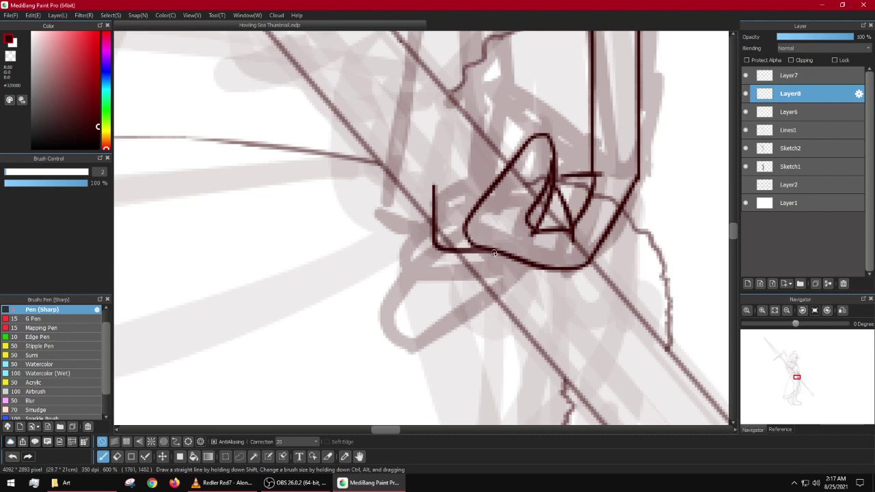
left_click_drag(493, 253, 446, 325)
key("ctrl+z")
left_click_drag(500, 257, 411, 321)
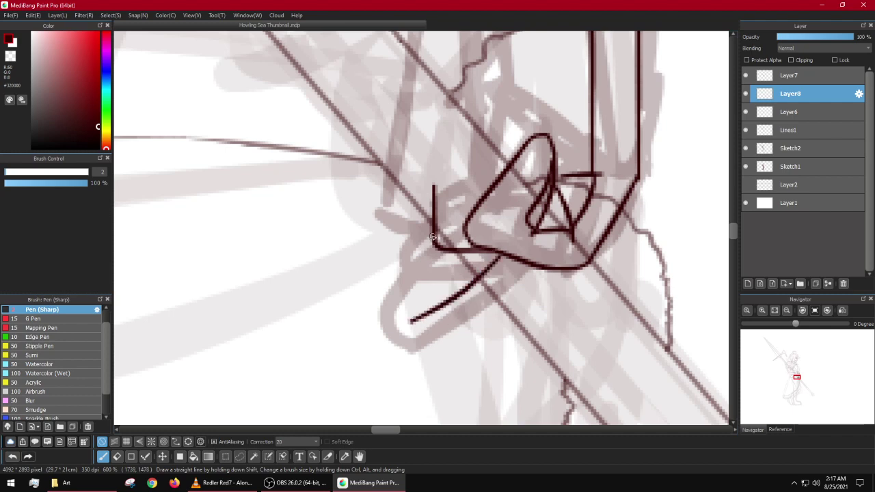
mouse_move(431, 239)
left_mouse_down()
mouse_move(380, 301)
mouse_move(387, 326)
mouse_move(413, 321)
left_mouse_up()
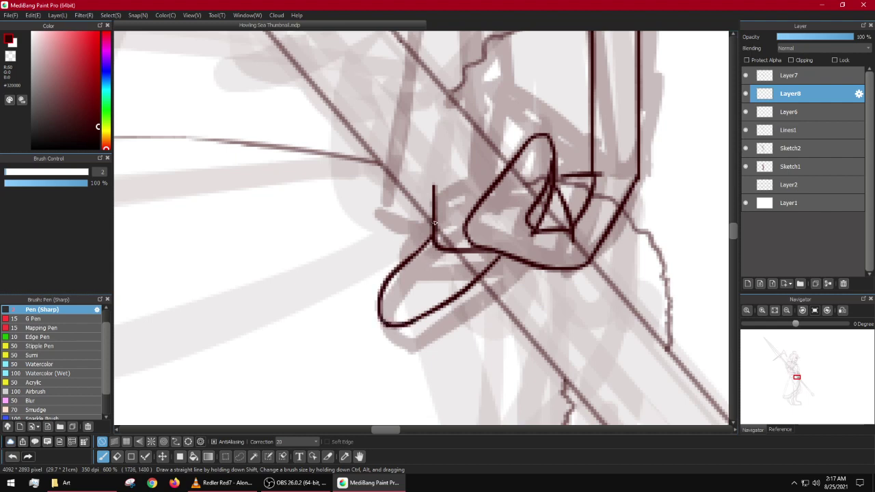
Step: Ink a second rounded fingertip below the first, connect the upper finger to the L-shaped line, and add an inner edge line along both fingers
left_click_drag(439, 207, 476, 222)
mouse_move(485, 320)
left_mouse_down()
mouse_move(447, 300)
mouse_move(452, 316)
mouse_move(437, 360)
left_mouse_up()
key("ctrl+z")
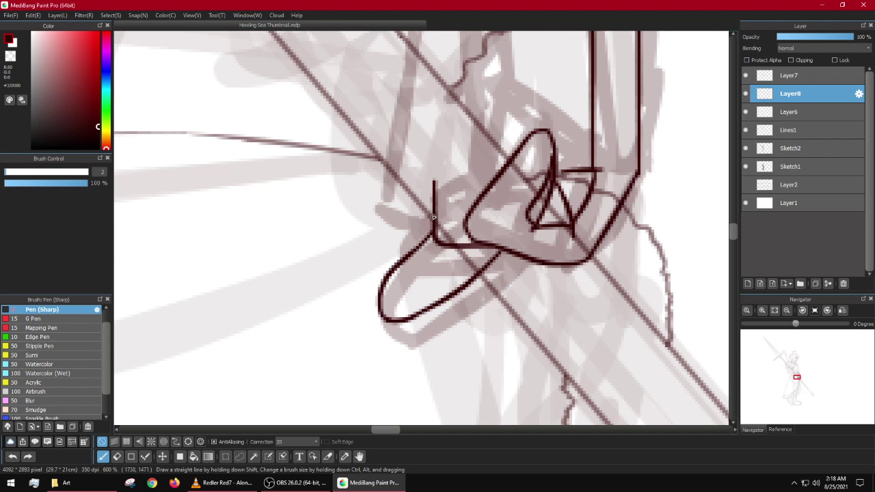
left_click_drag(433, 218, 418, 251)
mouse_move(409, 312)
left_mouse_down()
mouse_move(413, 355)
mouse_move(430, 360)
left_mouse_up()
left_click_drag(479, 282, 445, 348)
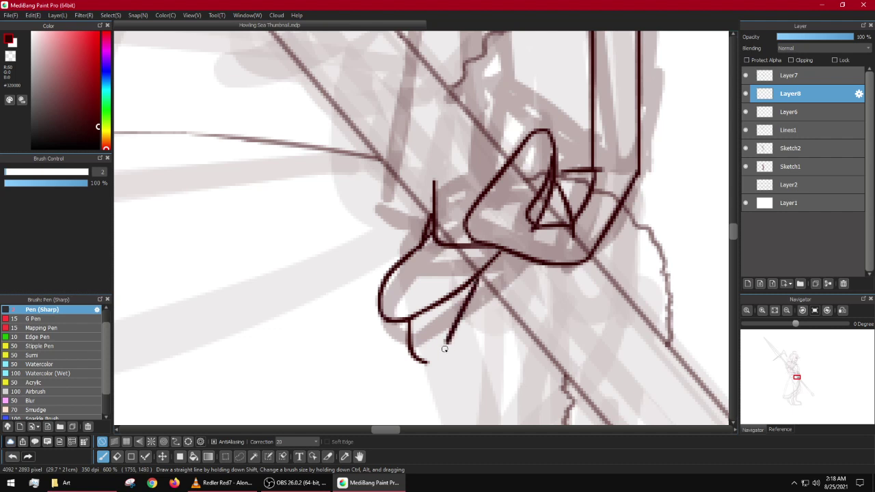
key("ctrl+z")
mouse_move(480, 276)
left_mouse_down()
mouse_move(447, 363)
mouse_move(415, 360)
left_mouse_up()
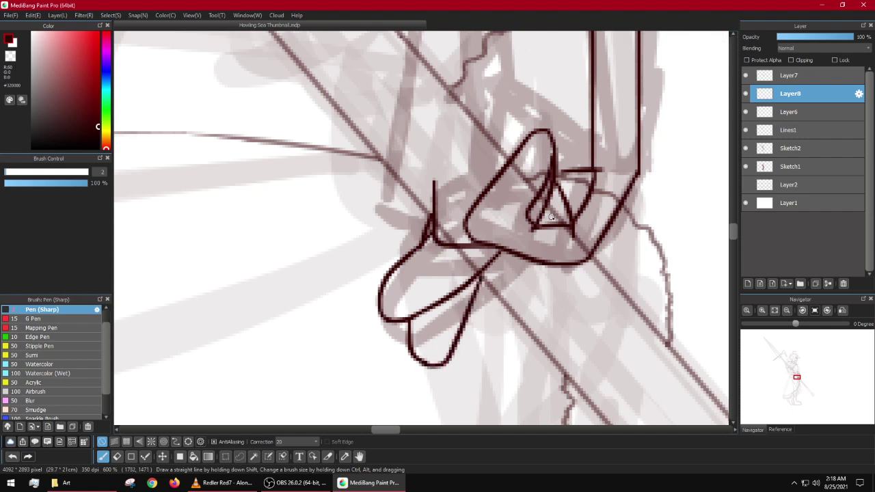
left_click_drag(488, 247, 389, 315)
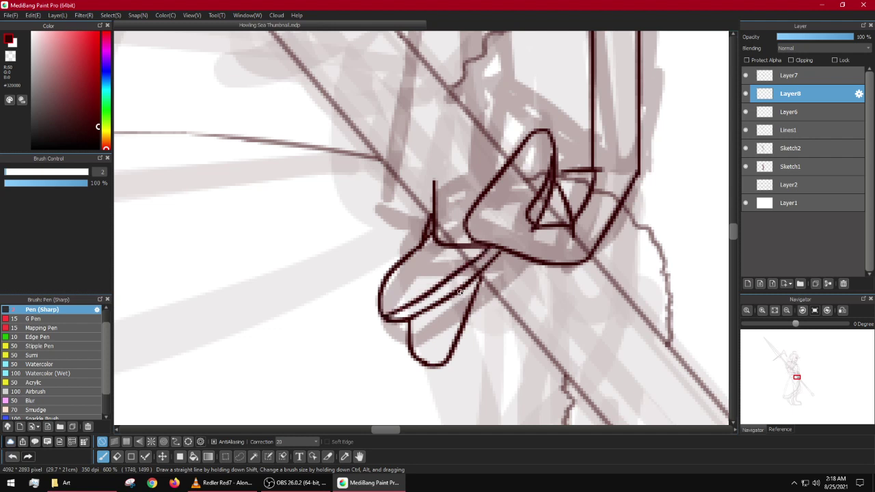
left_click_drag(462, 291, 433, 368)
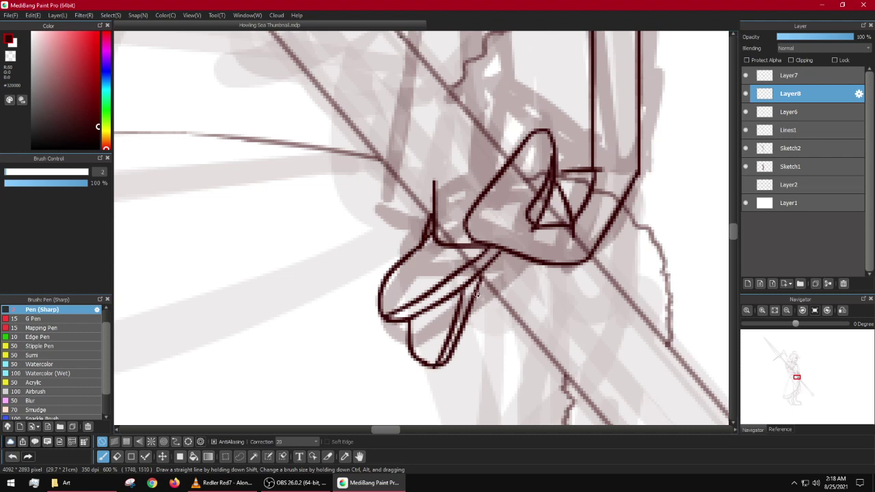
Step: Erase the fist and finger lines that cross the spear shaft, using a brush size of 11
key("bracketright")
key("bracketright")
key("bracketright")
key("bracketright")
left_click_drag(433, 189, 435, 201)
mouse_move(467, 226)
left_mouse_down()
mouse_move(443, 200)
mouse_move(521, 294)
left_mouse_up()
left_click_drag(500, 266, 431, 260)
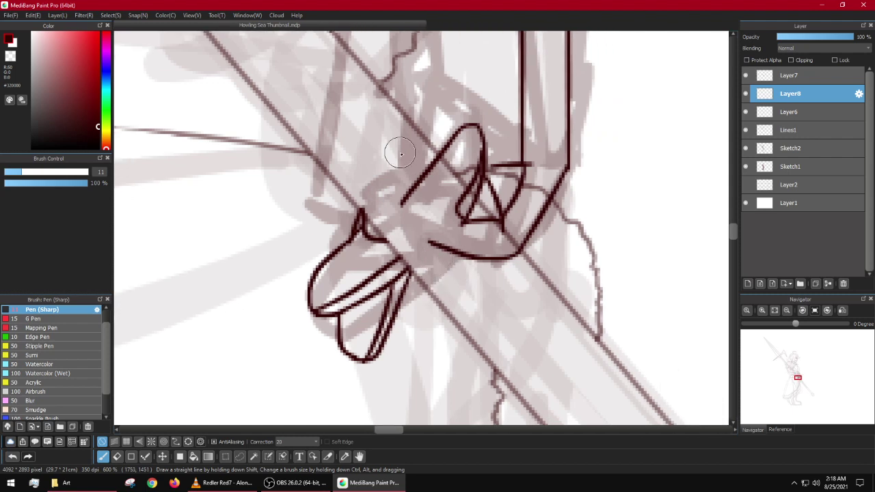
left_click_drag(414, 151, 480, 224)
mouse_move(499, 258)
left_mouse_down()
mouse_move(518, 291)
mouse_move(522, 276)
mouse_move(492, 246)
mouse_move(501, 267)
mouse_move(520, 271)
mouse_move(479, 249)
mouse_move(414, 173)
mouse_move(413, 219)
mouse_move(513, 312)
left_mouse_up()
Step: Reduce the brush size to 2 and ink a short mark at the shaft's edge beside the raised finger
scroll(513, 313, "down", 3)
scroll(523, 257, "up", 2)
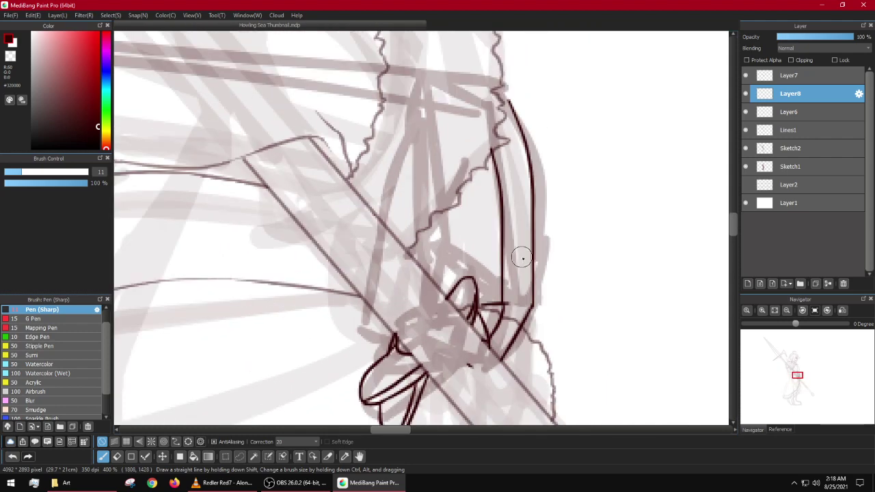
left_click_drag(465, 283, 460, 283, "ctrl+alt")
scroll(441, 294, "up", 3)
scroll(518, 225, "up", 1)
scroll(465, 237, "down", 2)
scroll(425, 217, "up", 1)
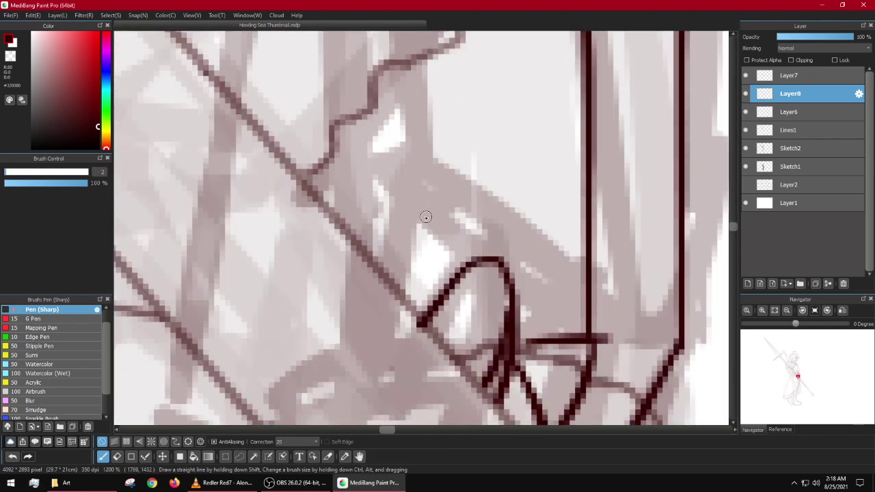
scroll(426, 216, "down", 2)
scroll(451, 301, "up", 2)
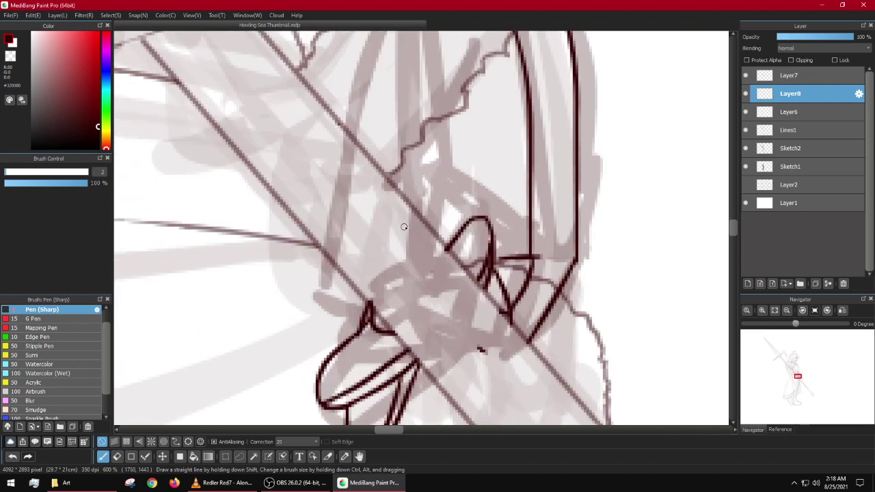
scroll(429, 217, "up", 1)
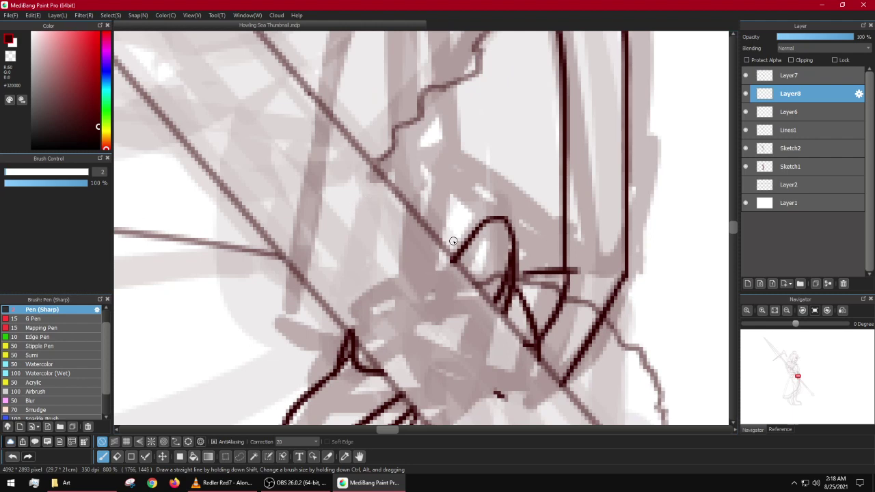
left_click_drag(452, 241, 444, 252)
scroll(468, 139, "up", 1)
scroll(472, 184, "down", 1)
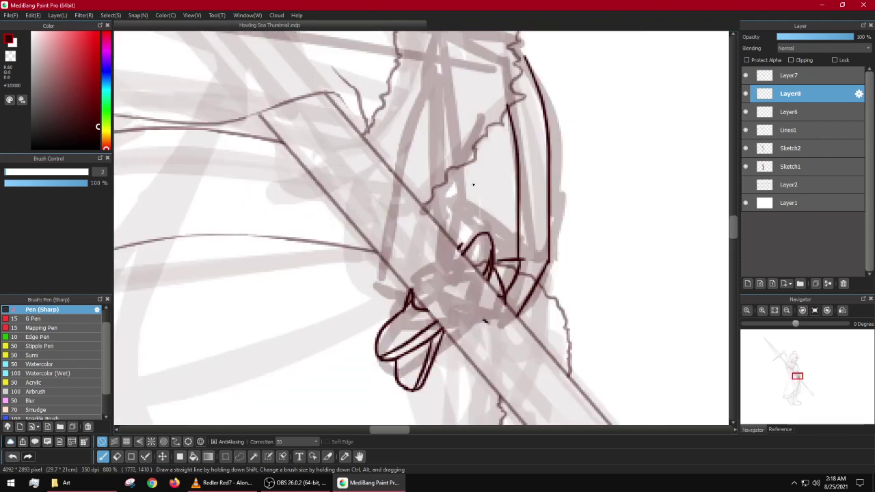
Step: Ink a long finger running down across the spear shaft, with two side lines and a rounded tip beyond the shaft
left_click_drag(436, 108, 403, 192)
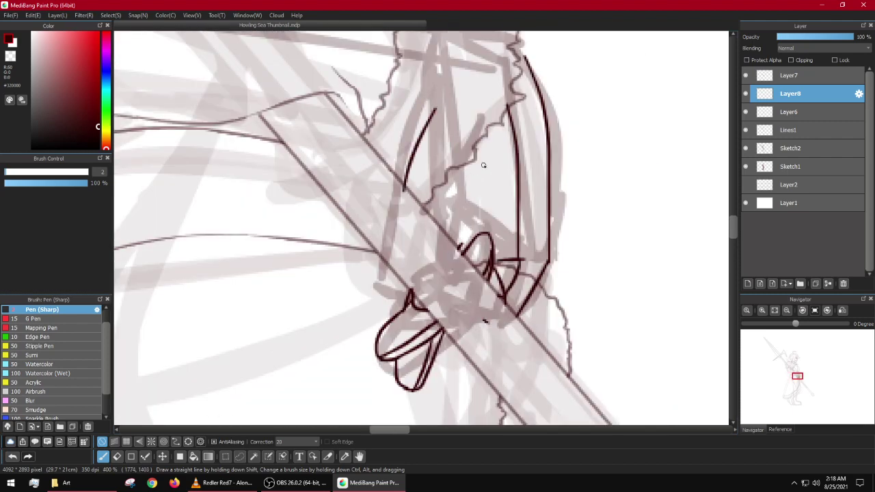
mouse_move(483, 165)
left_mouse_down()
mouse_move(457, 223)
mouse_move(433, 242)
left_mouse_up()
scroll(391, 273, "up", 2)
mouse_move(424, 110)
left_mouse_down()
mouse_move(357, 246)
mouse_move(401, 253)
mouse_move(445, 221)
mouse_move(476, 168)
left_mouse_up()
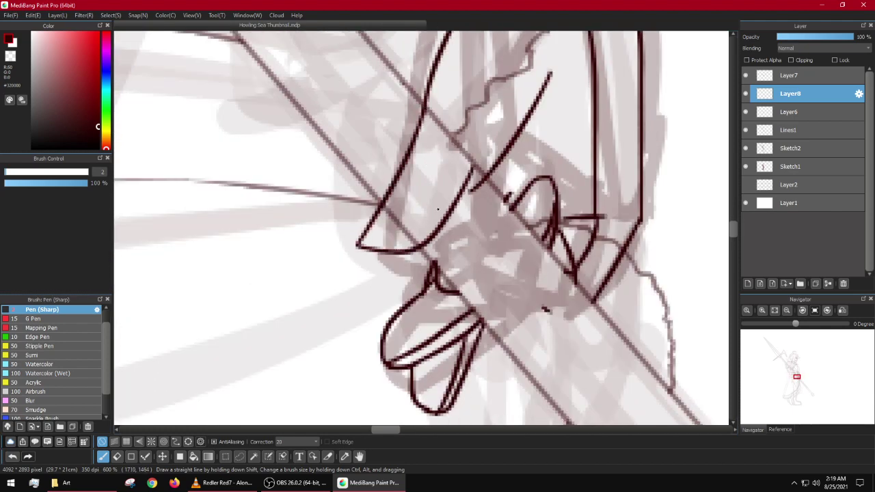
key("ctrl+z")
mouse_move(357, 248)
left_mouse_down()
mouse_move(368, 269)
mouse_move(387, 270)
mouse_move(414, 252)
mouse_move(439, 231)
mouse_move(473, 156)
left_mouse_up()
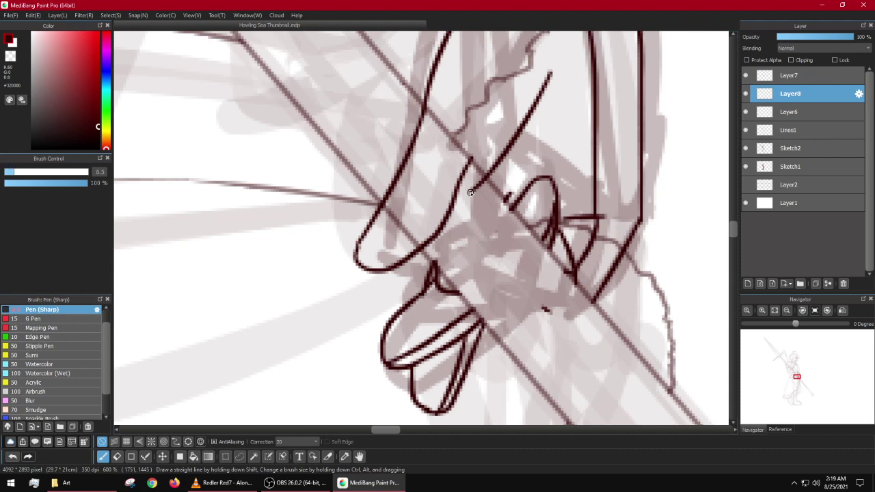
Step: Erase the long finger's misaligned upper side line and redraw it to meet the lower side line at the shaft's edge
mouse_move(470, 193)
left_mouse_down()
mouse_move(551, 83)
mouse_move(548, 73)
left_mouse_up()
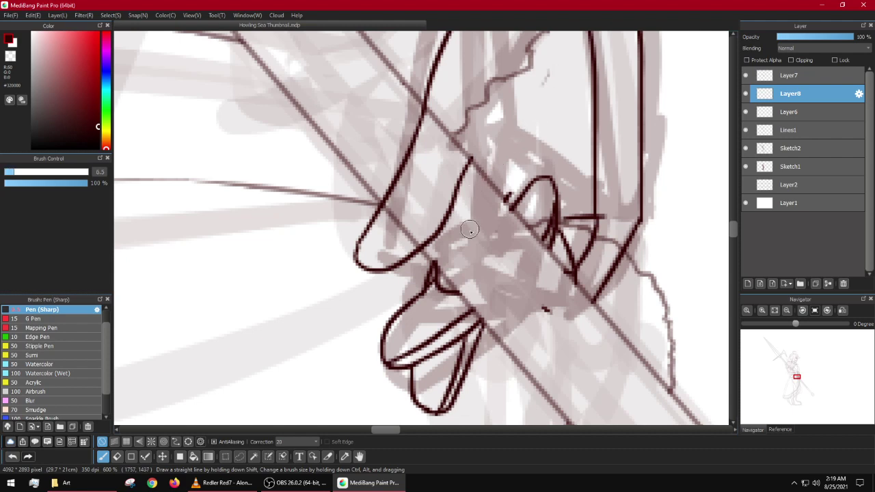
scroll(470, 230, "down", 4)
scroll(478, 213, "up", 5)
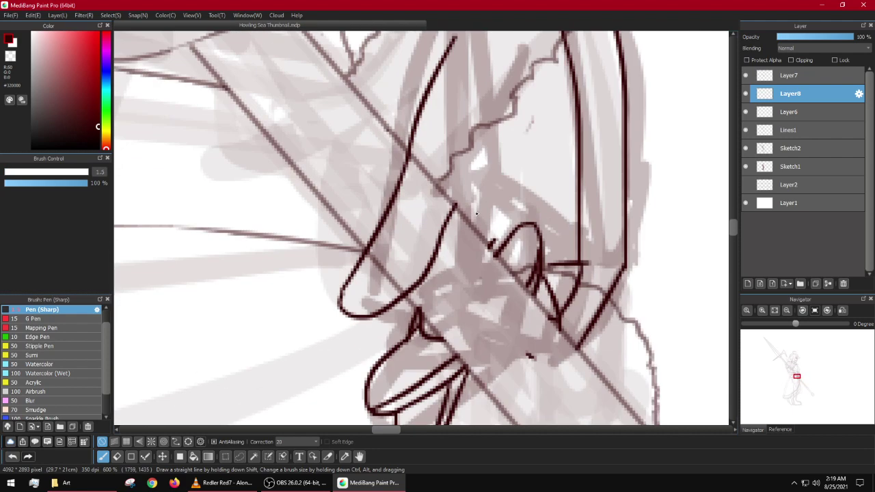
scroll(464, 234, "down", 1)
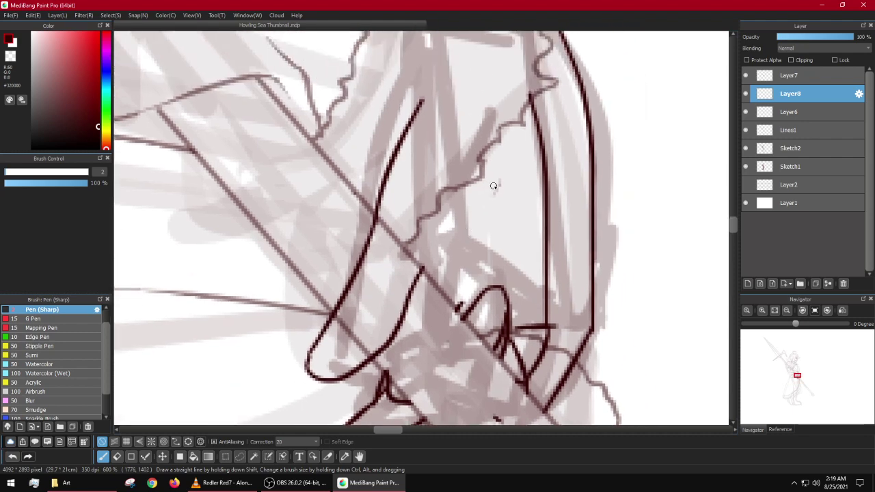
mouse_move(484, 180)
left_mouse_down()
mouse_move(416, 292)
mouse_move(484, 182)
mouse_move(492, 155)
left_mouse_up()
key("ctrl+z")
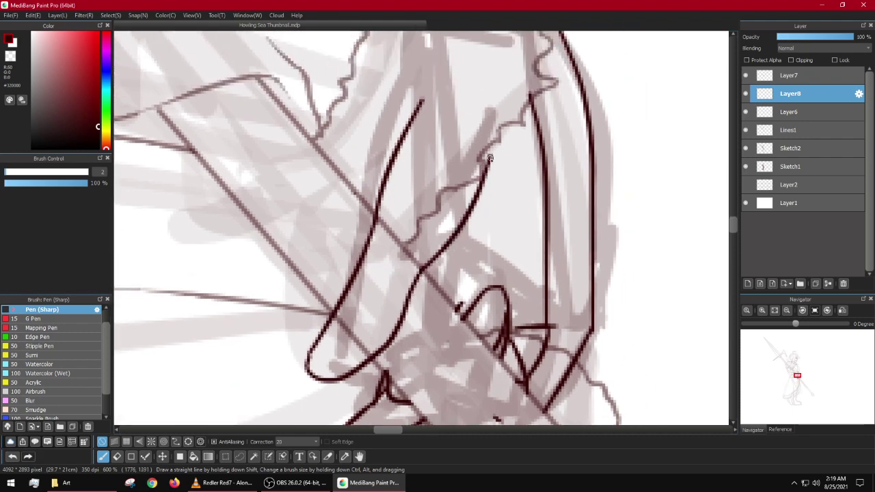
key("ctrl+z")
left_click_drag(474, 204, 415, 285)
Step: Ink an inner line alongside the long finger's outer edge, from its upper end down to the rounded tip
left_click_drag(403, 326, 457, 277)
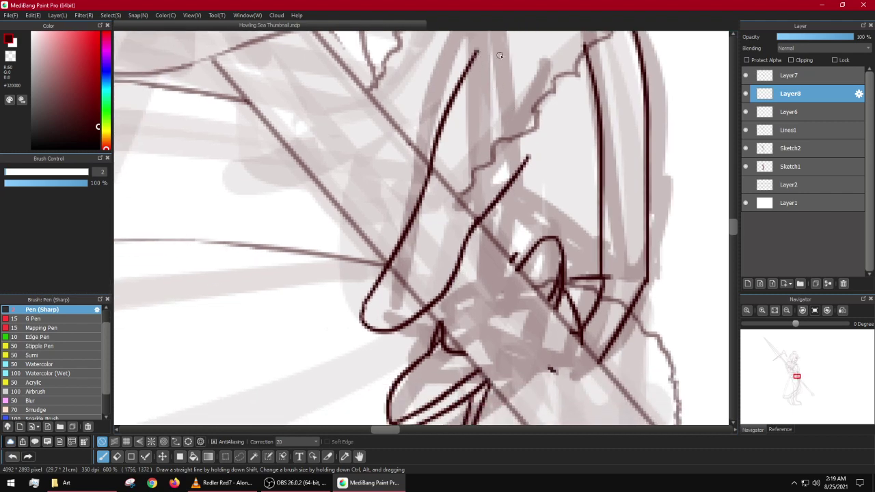
mouse_move(474, 60)
left_mouse_down()
mouse_move(441, 188)
mouse_move(399, 289)
mouse_move(365, 326)
left_mouse_up()
scroll(435, 270, "down", 4)
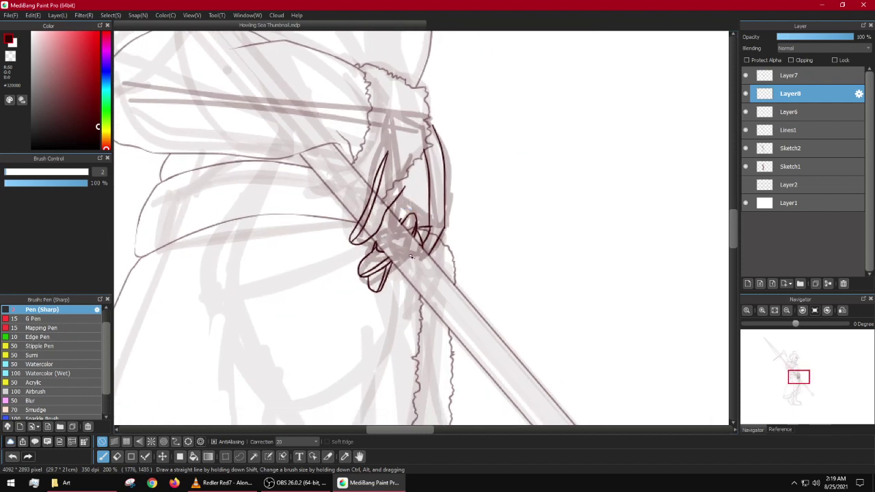
Step: Erase the long finger's lines where they cross the spear shaft and the stray mark left on the shaft, using a brush size of 7
scroll(370, 239, "up", 6)
key("bracketright")
key("bracketright")
key("bracketright")
key("bracketright")
key("bracketright")
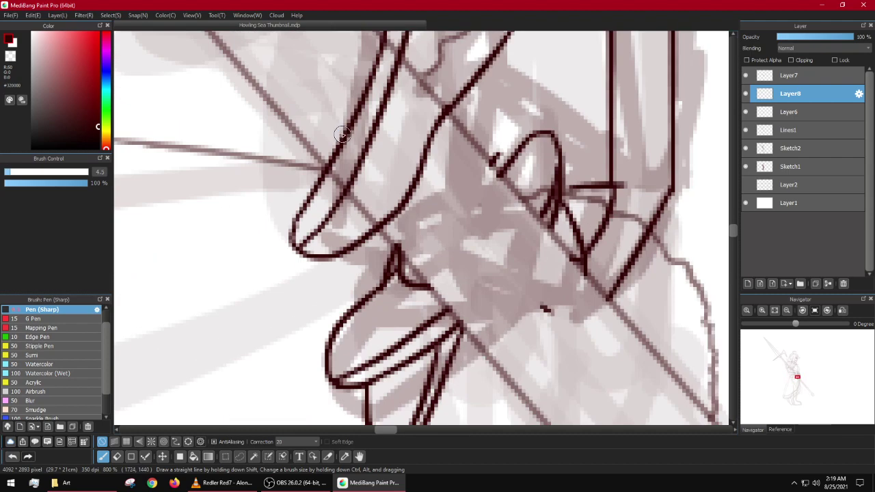
left_click_drag(340, 144, 447, 256)
mouse_move(440, 139)
left_mouse_down()
mouse_move(363, 39)
mouse_move(398, 85)
mouse_move(336, 62)
mouse_move(418, 167)
mouse_move(407, 192)
mouse_move(335, 88)
mouse_move(369, 123)
mouse_move(364, 87)
mouse_move(357, 160)
mouse_move(335, 140)
mouse_move(385, 220)
mouse_move(381, 211)
left_mouse_up()
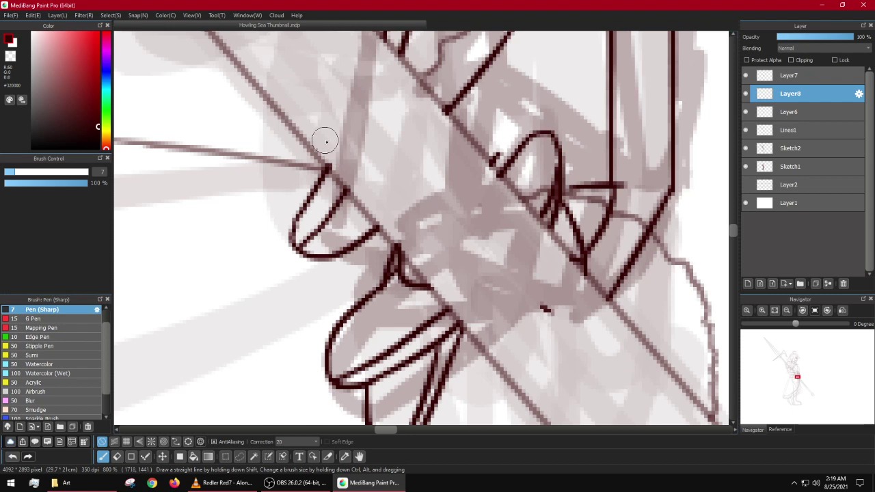
left_click_drag(553, 325, 533, 294)
Step: With a size 2 pen, ink a short stroke where the diagonal finger line meets the spear shaft's upper edge, redrawing it once
key("[")
key("[")
key("[")
key("[")
key("[")
key("[")
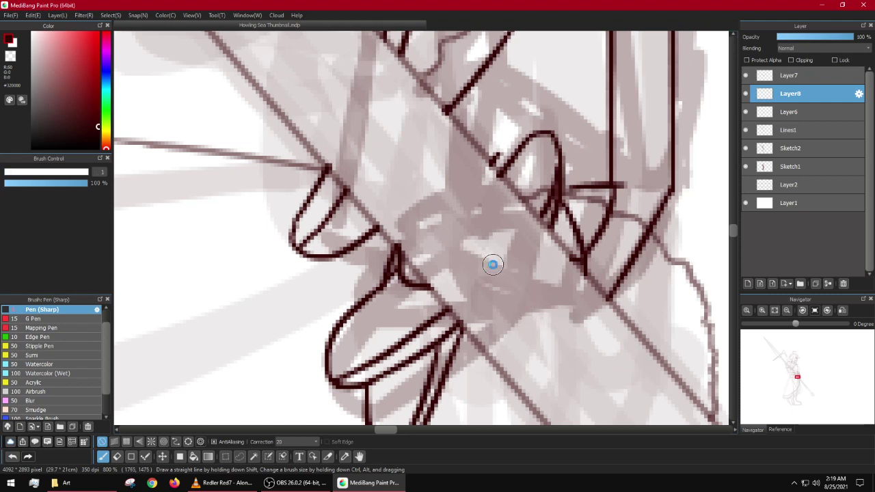
left_click_drag(409, 165, 371, 215)
scroll(399, 217, "down", 3)
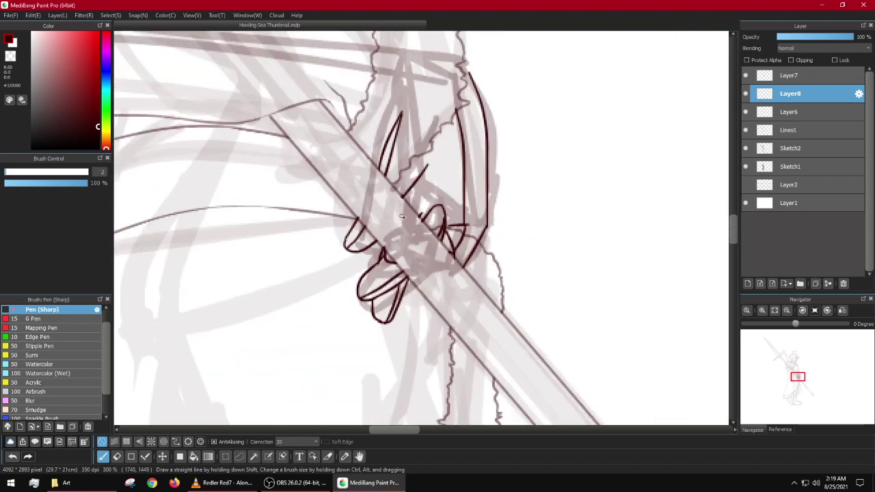
scroll(422, 212, "up", 4)
scroll(422, 211, "down", 4)
scroll(420, 210, "up", 2)
scroll(419, 210, "up", 2)
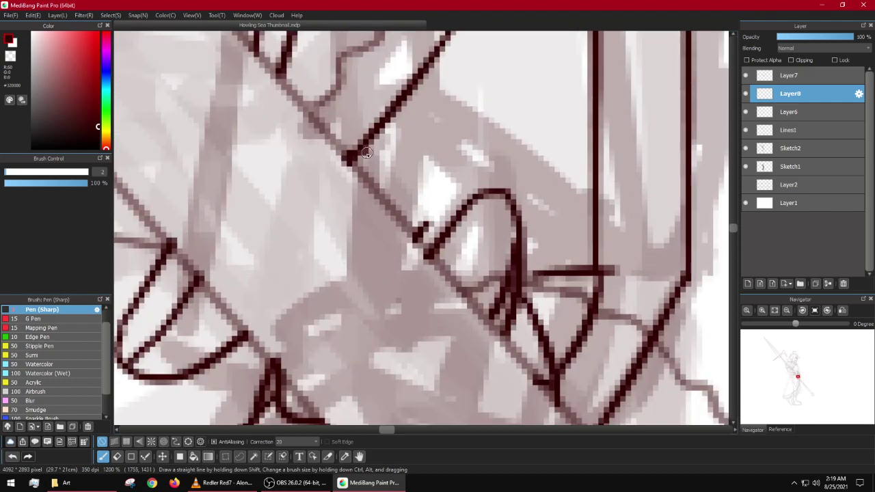
left_click_drag(370, 148, 367, 185)
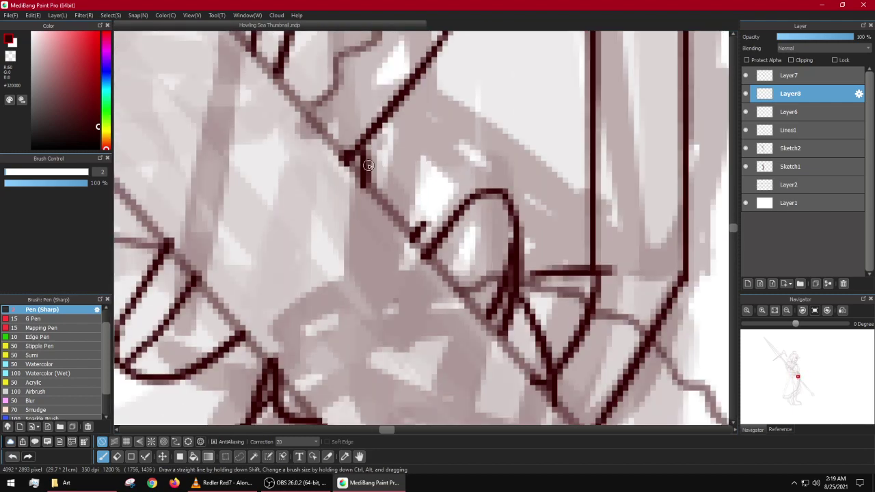
key("ctrl+z")
left_click_drag(362, 150, 359, 176)
scroll(360, 174, "down", 4)
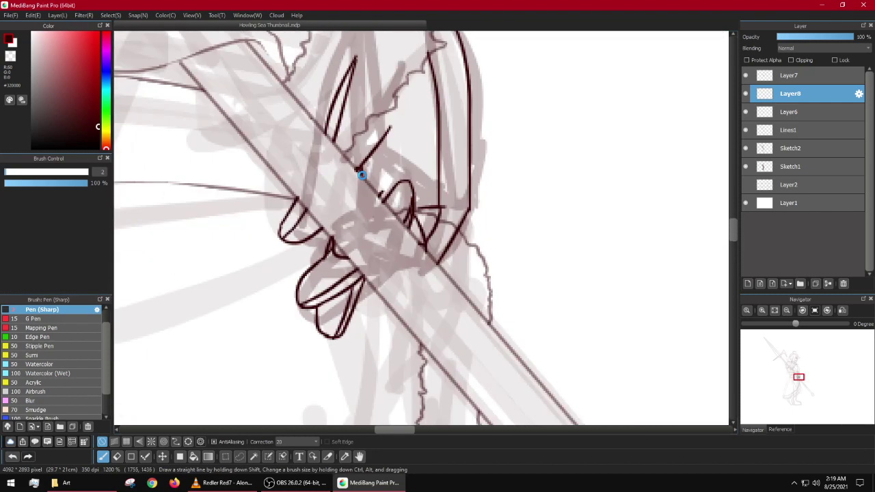
scroll(370, 181, "up", 4)
scroll(370, 181, "down", 4)
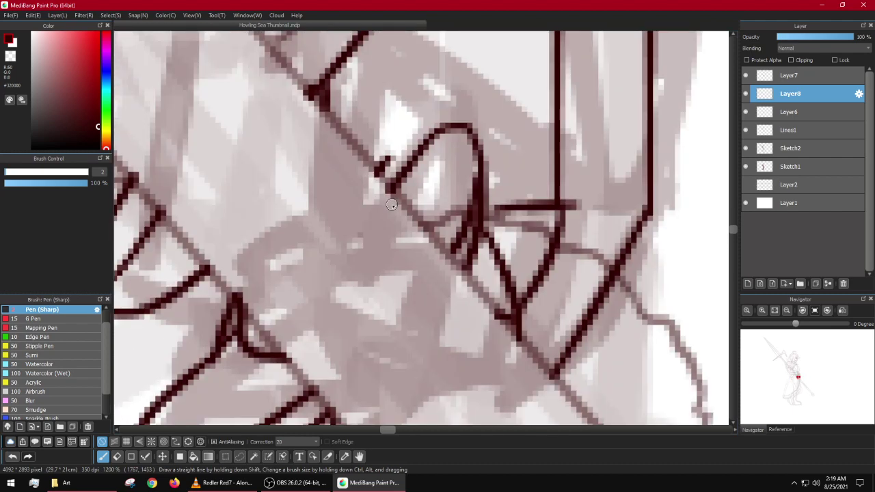
Step: Extend the outer contour line of the hand upward to meet the jagged fur cuff edge
scroll(395, 226, "up", 4)
scroll(487, 317, "down", 4)
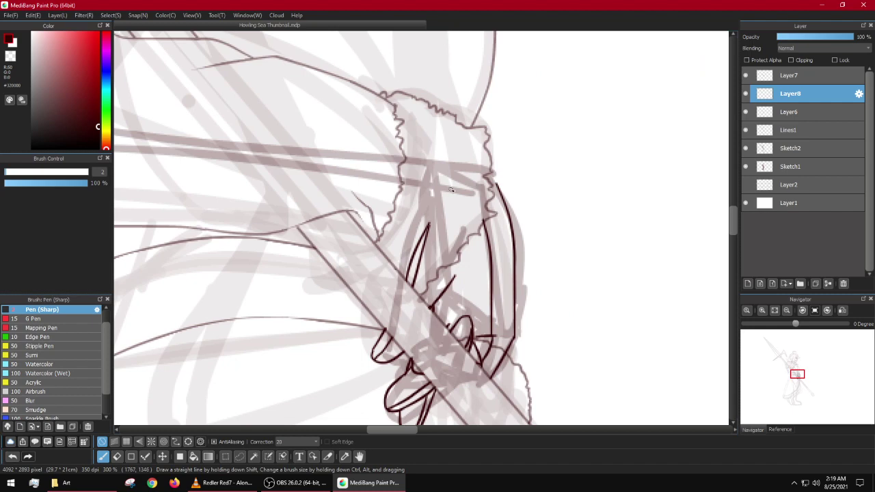
scroll(451, 190, "up", 4)
left_click_drag(578, 127, 540, 77)
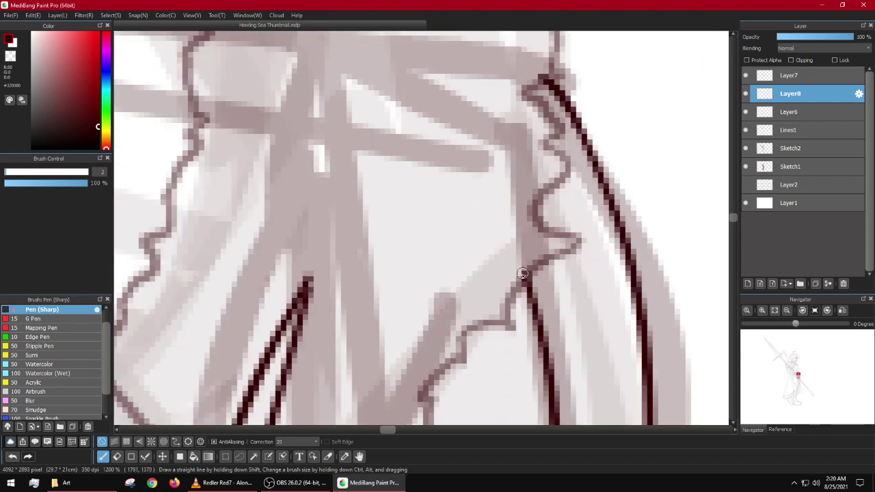
Step: Erase the narrow pointed shape above the spear shaft with a larger brush, then return the brush size to 2
scroll(426, 201, "down", 4)
scroll(427, 203, "up", 2)
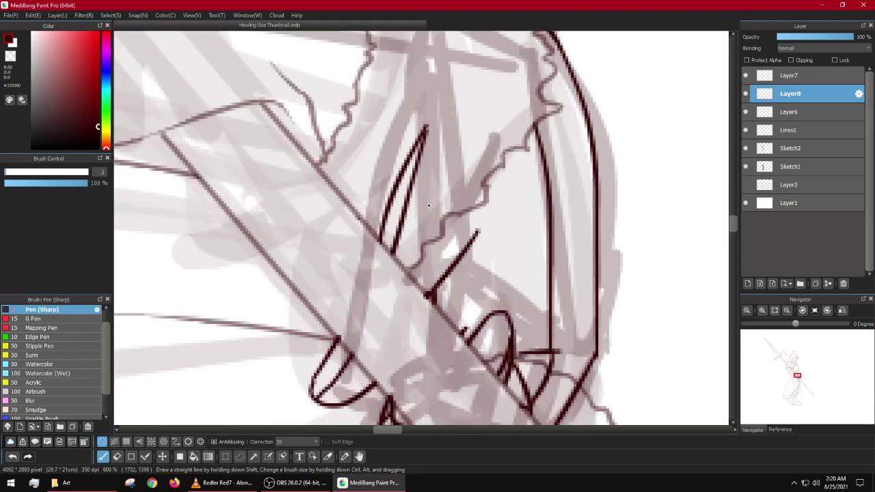
key("bracketright")
key("bracketright")
key("bracketright")
key("bracketright")
mouse_move(427, 128)
left_mouse_down()
mouse_move(375, 261)
mouse_move(400, 241)
left_mouse_up()
key("bracketleft")
key("bracketleft")
key("bracketleft")
key("bracketleft")
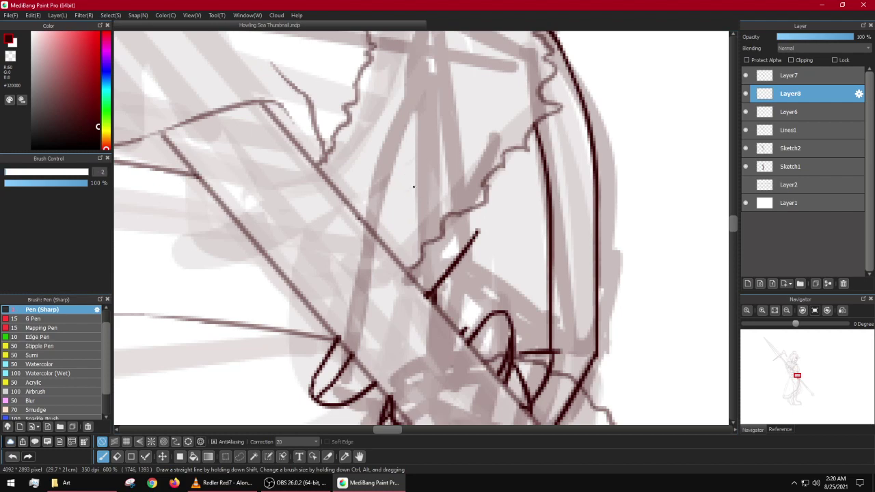
Step: Raise the opacity of Layer6 and Lines1 to 100 %
scroll(381, 190, "down", 10)
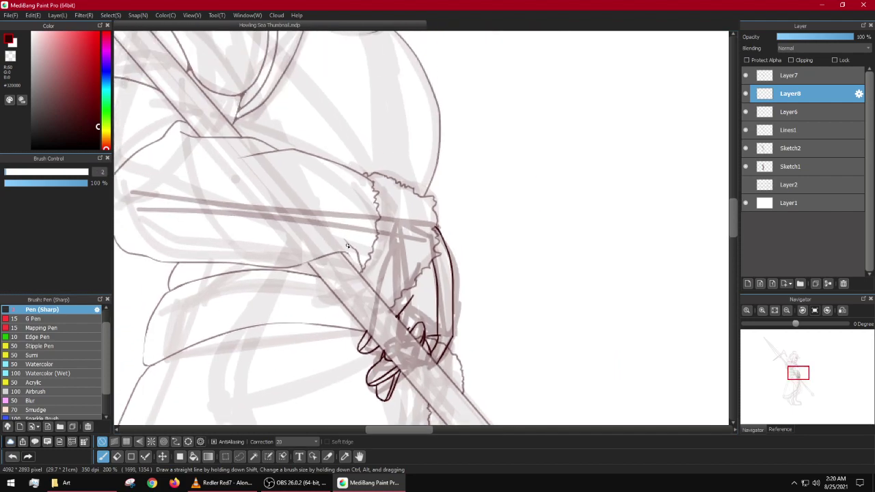
scroll(348, 270, "up", 8)
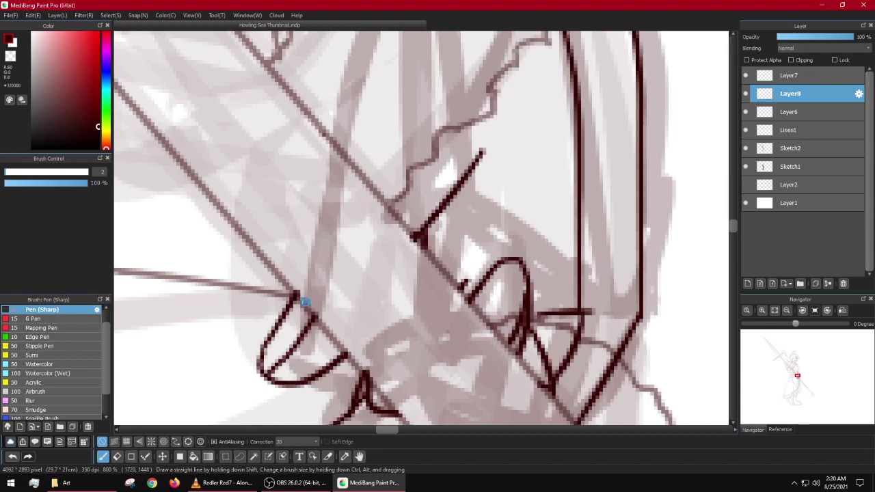
scroll(305, 294, "up", 2)
scroll(294, 282, "down", 4)
scroll(363, 280, "up", 4)
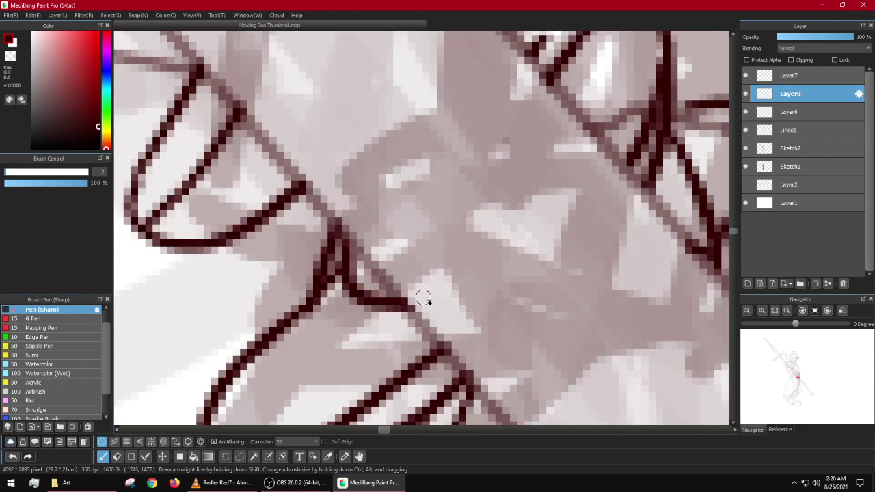
scroll(448, 301, "down", 1)
scroll(454, 280, "down", 6)
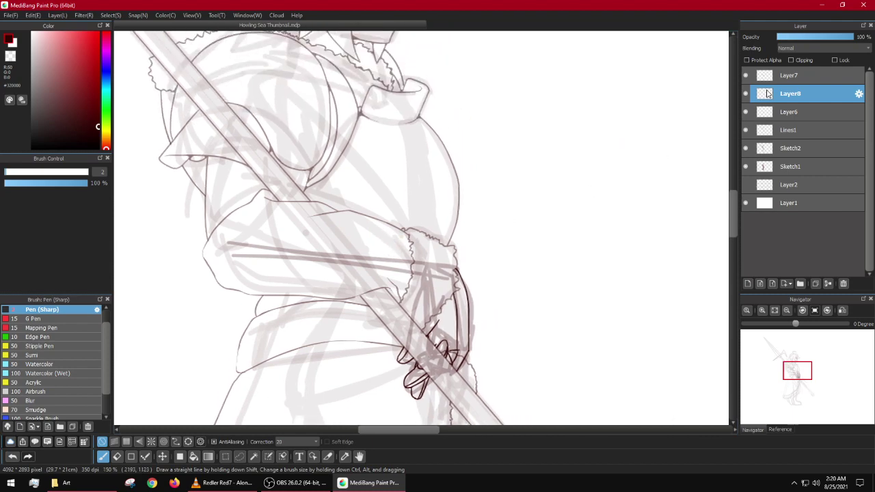
left_click(806, 112)
left_click_drag(834, 37, 855, 37)
left_click(797, 132)
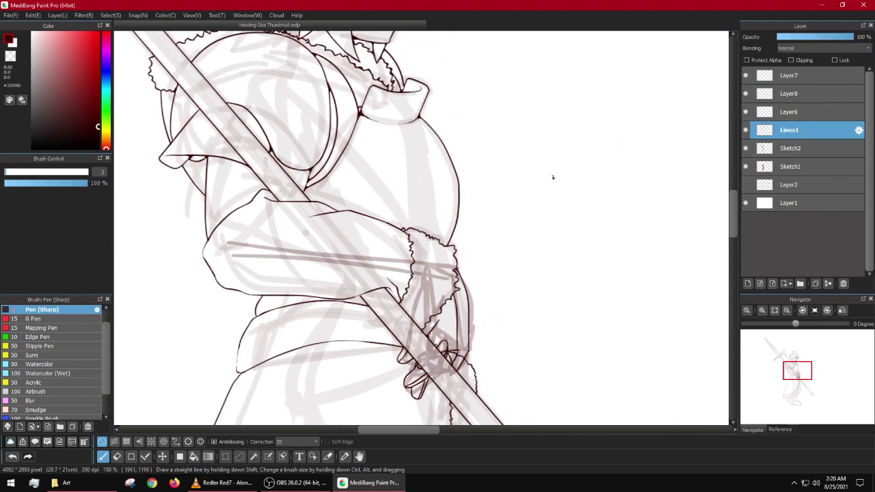
Step: Toggle the visibility of Lines1 and Layer6 to check which lines around the hand belong to each layer
scroll(553, 178, "down", 3)
scroll(547, 218, "up", 2)
scroll(547, 217, "up", 3)
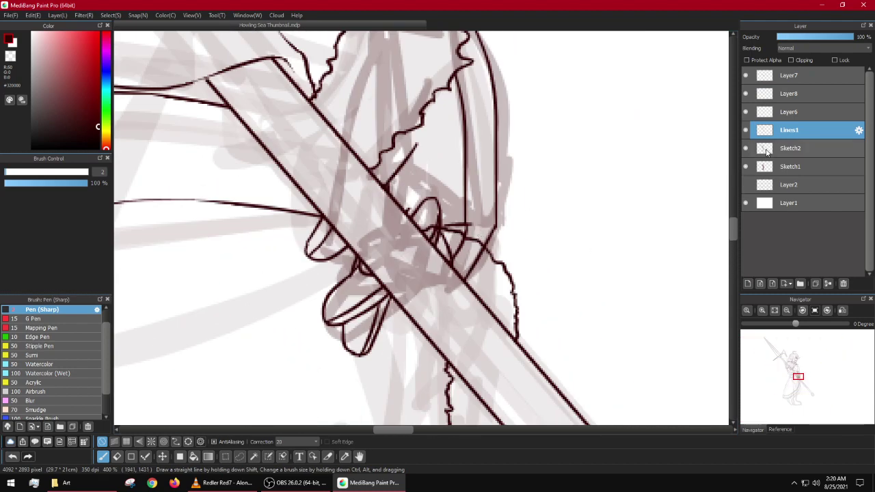
left_click(746, 130)
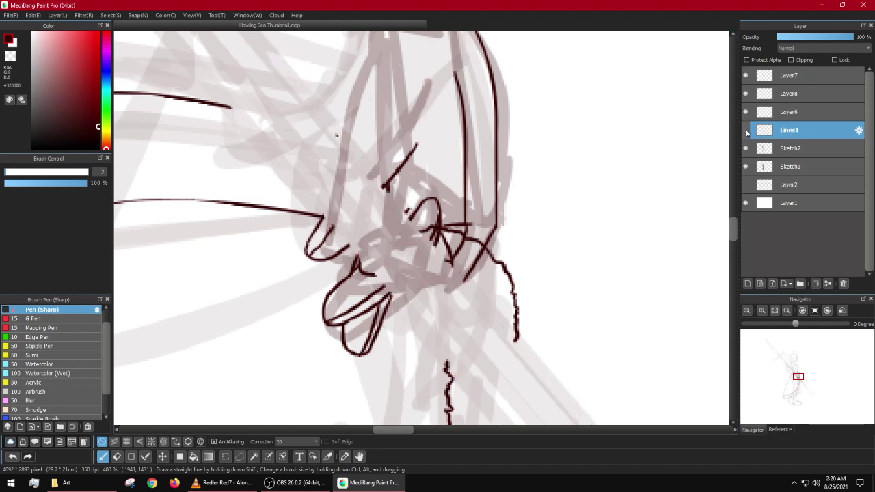
left_click(746, 130)
left_click(746, 111)
left_click(746, 112)
Step: On Layer6, erase the jagged trim line where it crosses the fingers and the hand's edge, using brush size 7
left_click(791, 111)
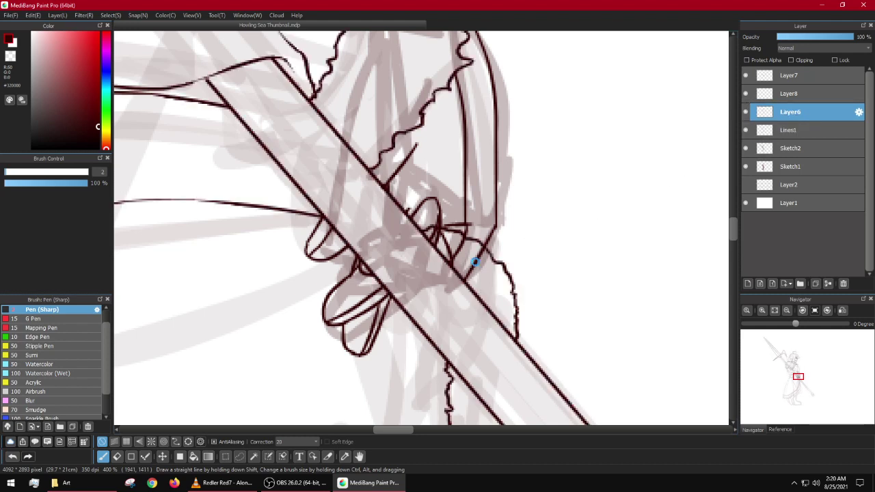
scroll(474, 262, "up", 1)
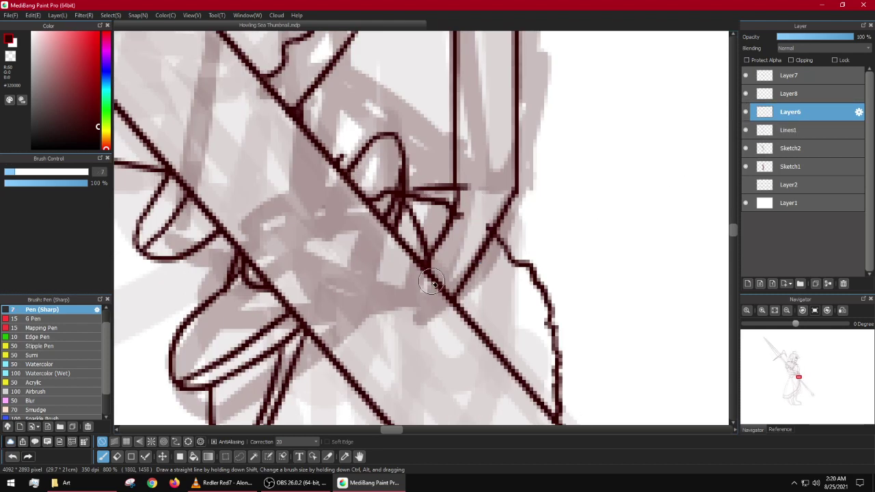
left_click_drag(465, 194, 452, 207)
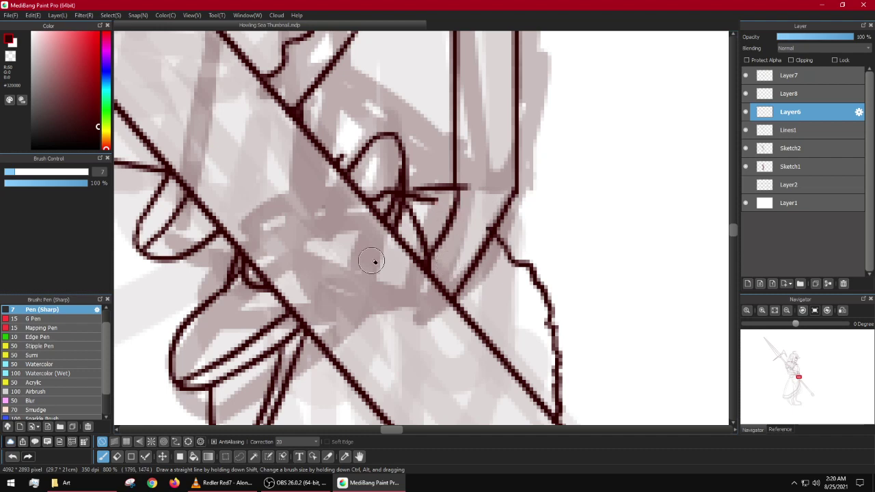
key("ctrl+z")
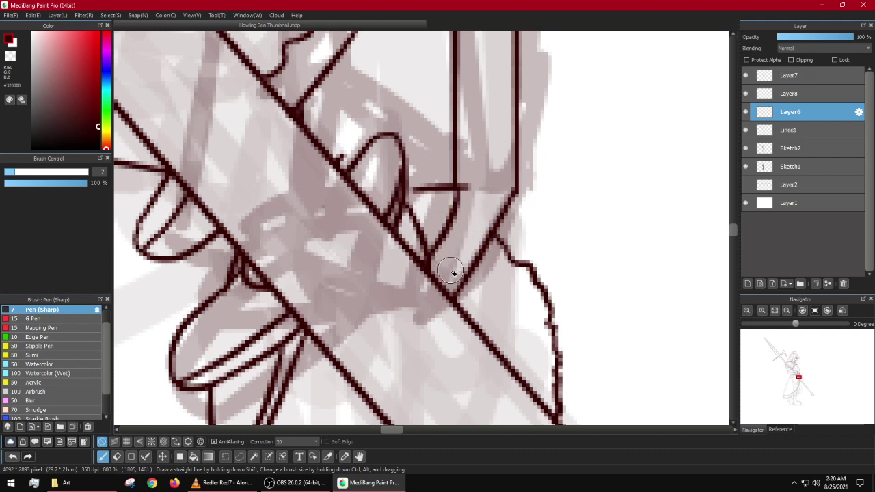
scroll(413, 253, "down", 3)
mouse_move(401, 190)
left_mouse_down()
mouse_move(414, 186)
mouse_move(426, 198)
mouse_move(431, 253)
left_mouse_up()
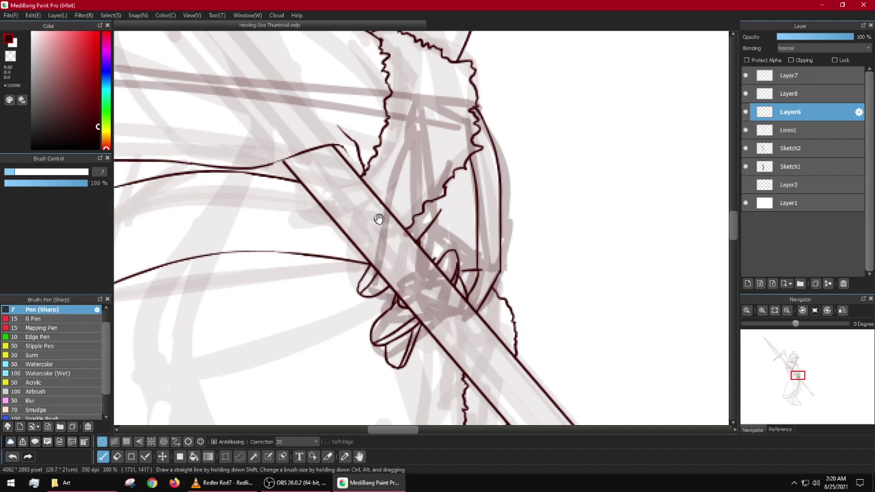
Step: On Lines1, redraw the short line joining the sleeve cuff's lower tip to the spear shaft at brush size 2
scroll(378, 218, "down", 6)
scroll(438, 294, "up", 6)
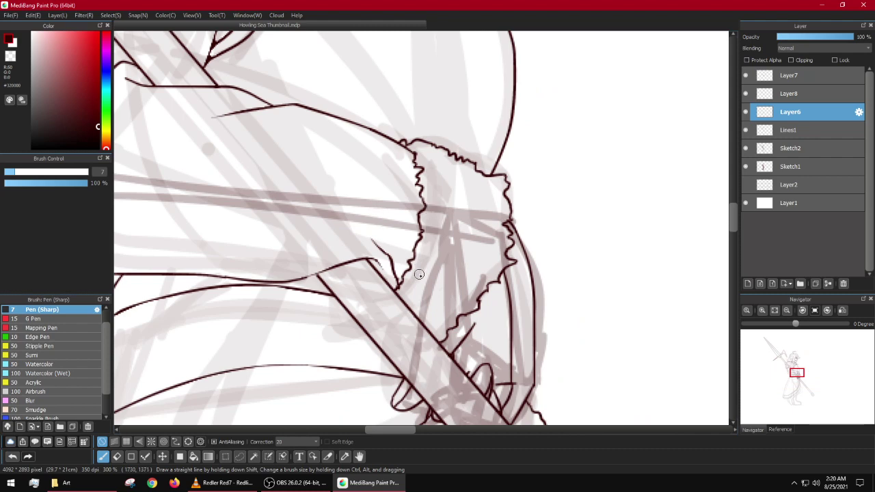
scroll(419, 274, "up", 3)
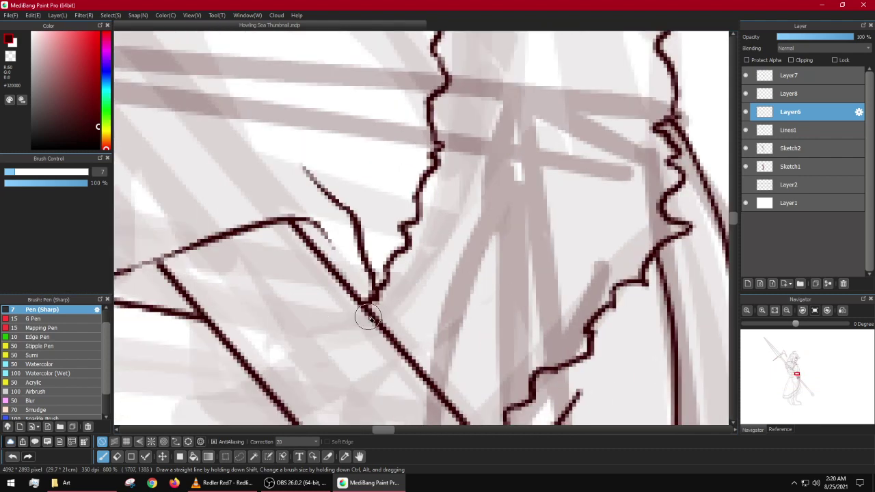
left_click(779, 130)
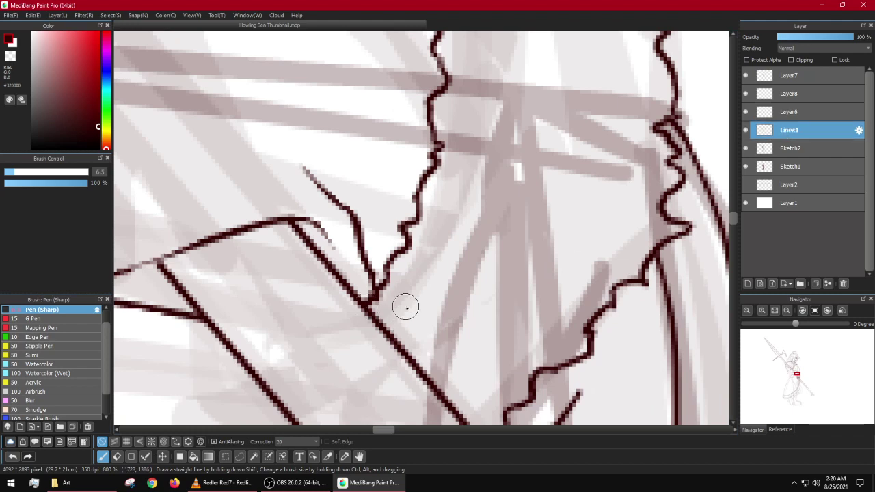
key("bracketleft")
key("bracketleft")
key("bracketleft")
key("bracketleft")
key("bracketleft")
scroll(414, 285, "down", 5)
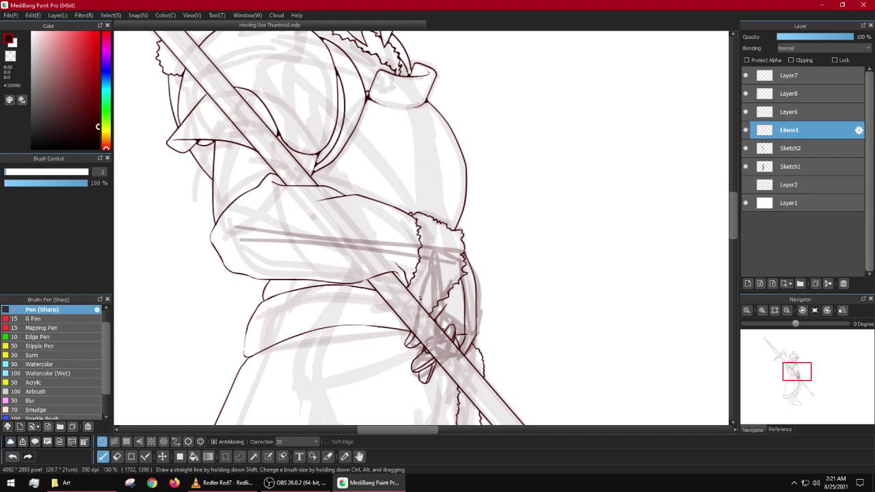
scroll(418, 294, "up", 3)
scroll(413, 273, "up", 3)
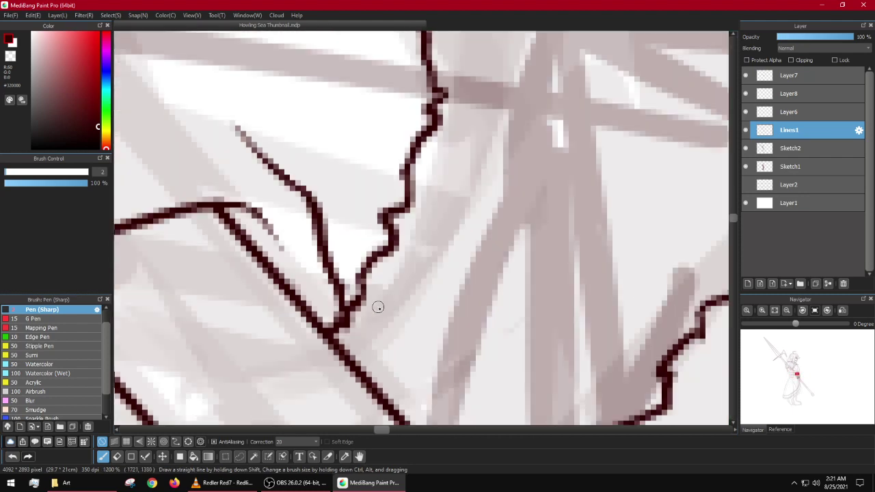
key("ctrl+z")
key("ctrl+z")
left_click_drag(348, 311, 346, 339)
scroll(379, 303, "down", 3)
scroll(419, 336, "up", 2)
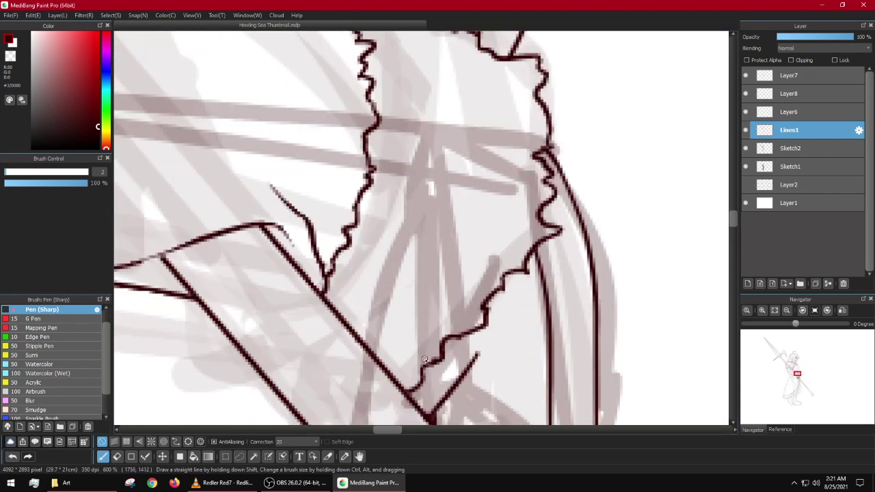
left_click_drag(424, 359, 409, 356)
scroll(429, 351, "up", 2)
key("ctrl+z")
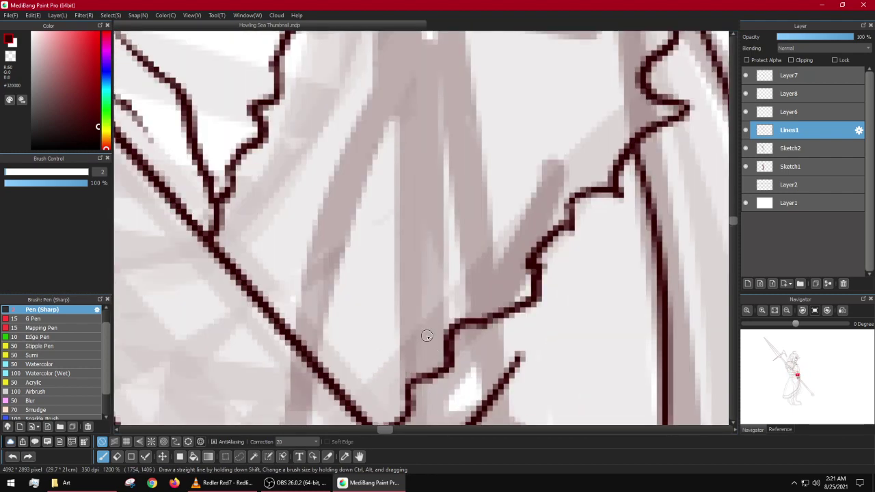
scroll(424, 334, "down", 2)
scroll(419, 327, "up", 1)
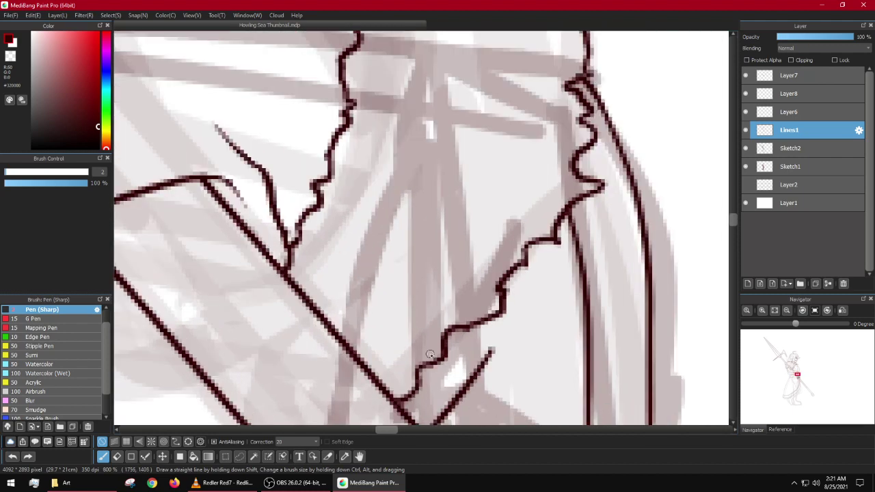
mouse_move(432, 357)
left_mouse_down()
mouse_move(386, 372)
mouse_move(403, 376)
mouse_move(371, 371)
left_mouse_up()
key("ctrl+z")
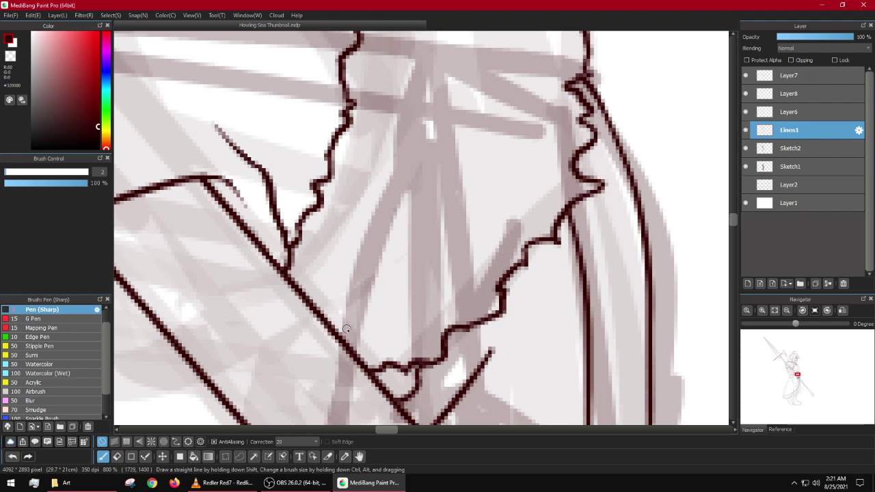
mouse_move(348, 343)
left_mouse_down()
mouse_move(367, 323)
mouse_move(407, 326)
left_mouse_up()
key("ctrl+z")
key("ctrl+z")
key("ctrl+z")
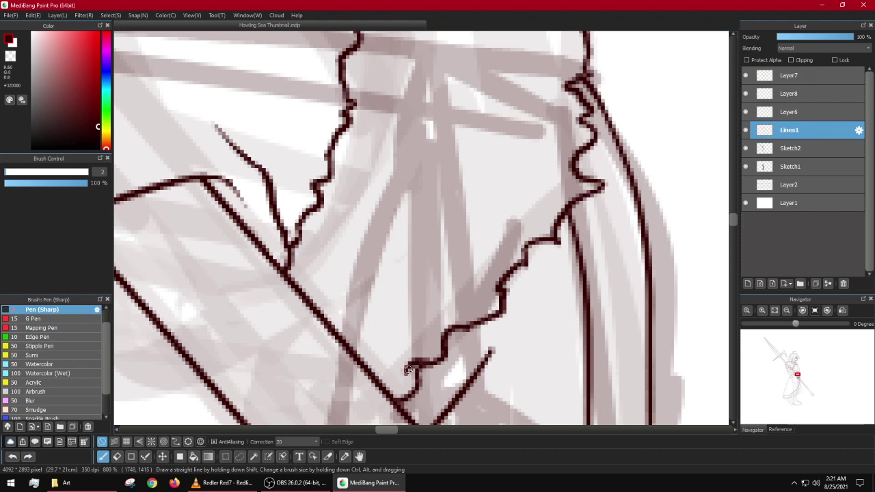
Step: Ink a jagged fur line from the cuff's lower edge to the shaft and a second one rising from the shaft into the cuff
mouse_move(407, 370)
left_mouse_down()
mouse_move(383, 352)
mouse_move(349, 349)
left_mouse_up()
mouse_move(450, 272)
left_mouse_down()
mouse_move(430, 302)
mouse_move(428, 286)
mouse_move(405, 314)
mouse_move(391, 312)
mouse_move(391, 320)
mouse_move(366, 327)
mouse_move(348, 345)
mouse_move(379, 344)
mouse_move(362, 333)
mouse_move(431, 292)
mouse_move(399, 318)
left_mouse_up()
key("ctrl+z")
key("ctrl+z")
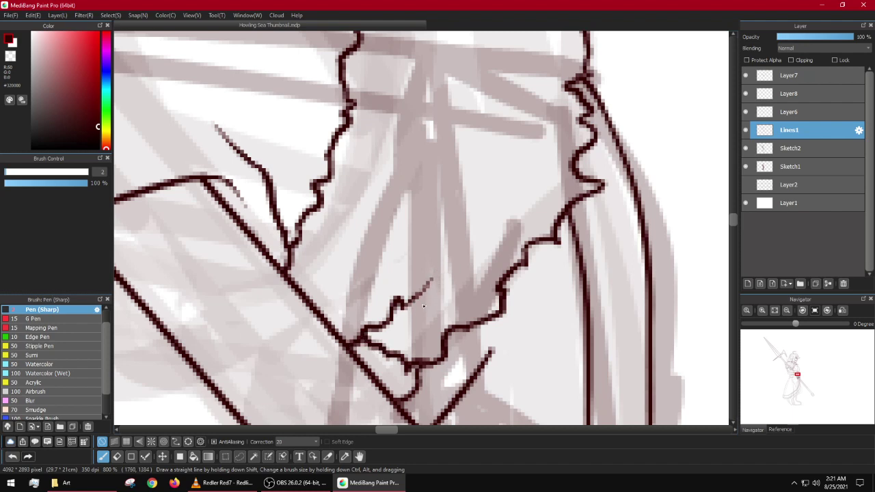
Step: Remove the old fur edge segment running from the new jagged line down to the spear shaft
scroll(423, 306, "down", 6)
scroll(443, 304, "up", 5)
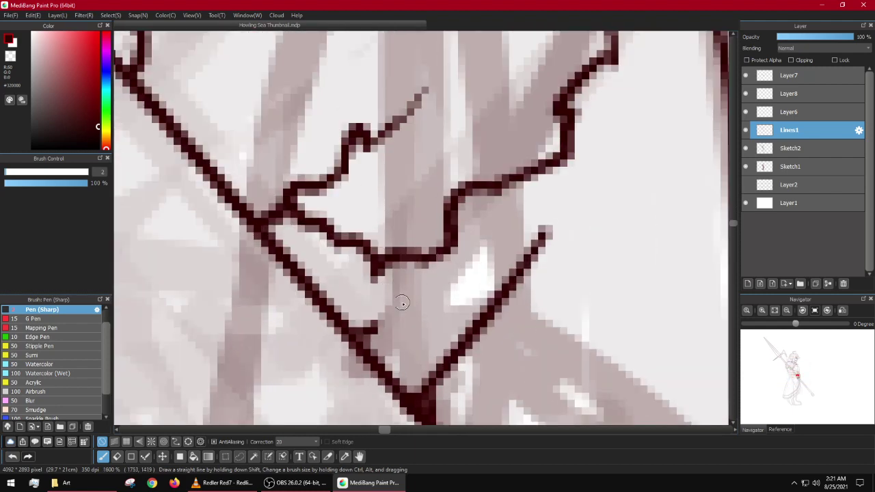
key("ctrl+z")
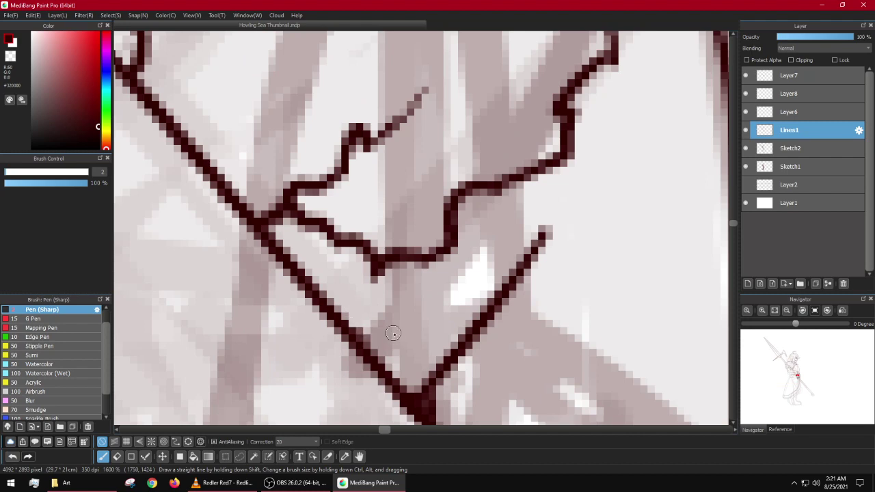
Step: Extend the short crease line beside the fingers past the hand's inner vertical line toward its outer edge
scroll(429, 282, "down", 1)
scroll(429, 282, "down", 1)
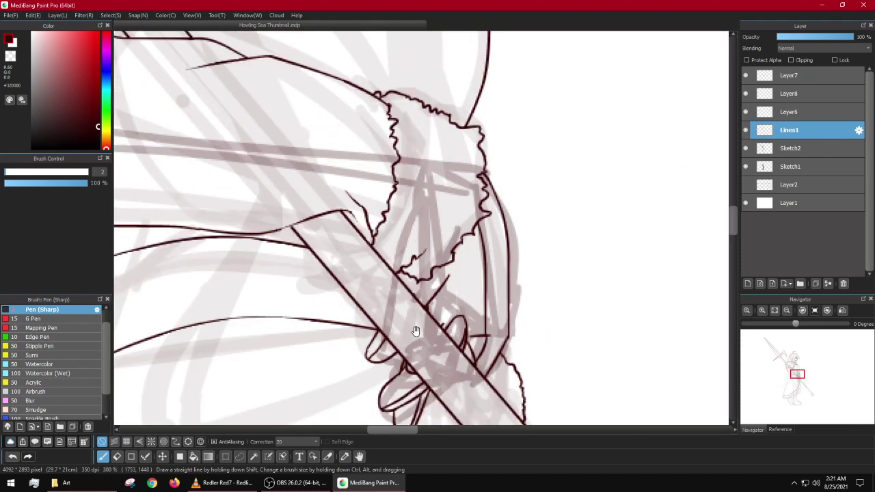
mouse_move(415, 332)
left_mouse_down()
mouse_move(470, 154)
mouse_move(403, 319)
left_mouse_up()
scroll(500, 334, "down", 1)
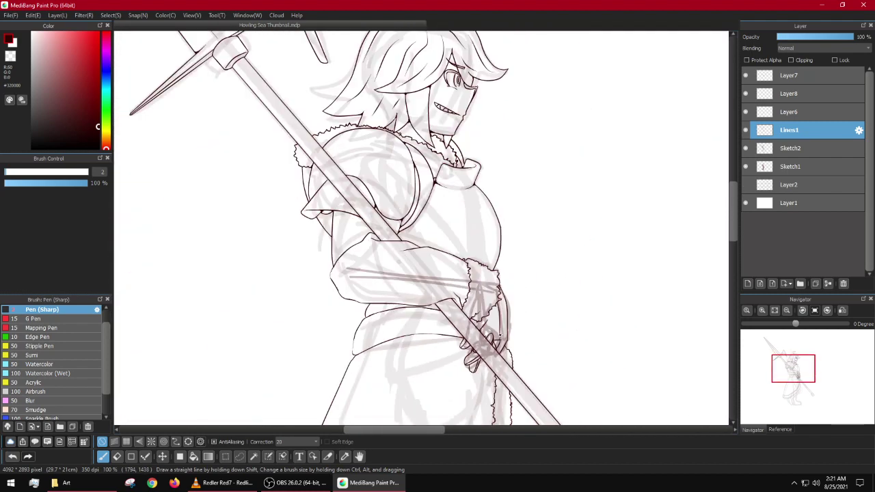
scroll(499, 328, "up", 5)
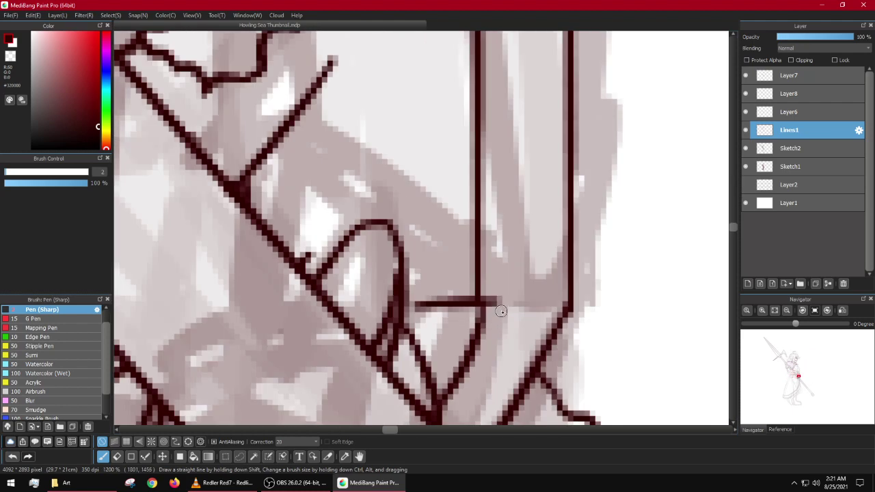
left_click_drag(486, 301, 525, 310)
Step: On Layer8, redraw the lower end of the hand's inner vertical line so it bends into the short crease
left_click(798, 77)
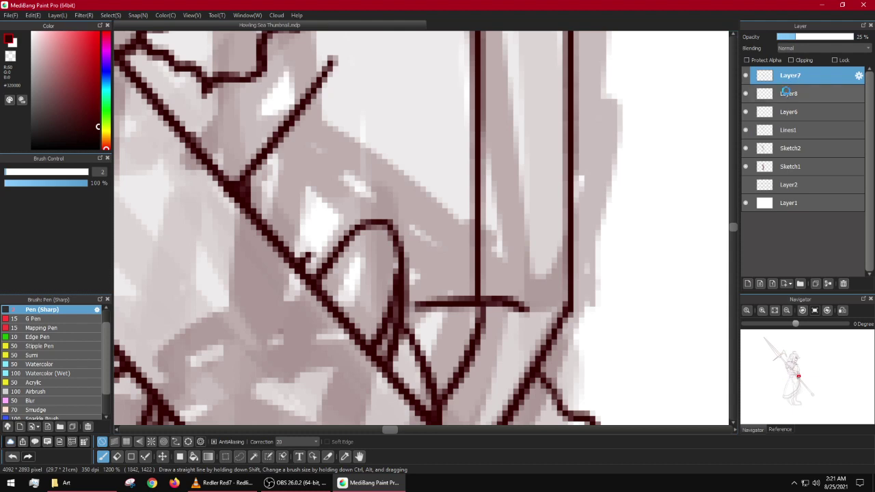
left_click(787, 92)
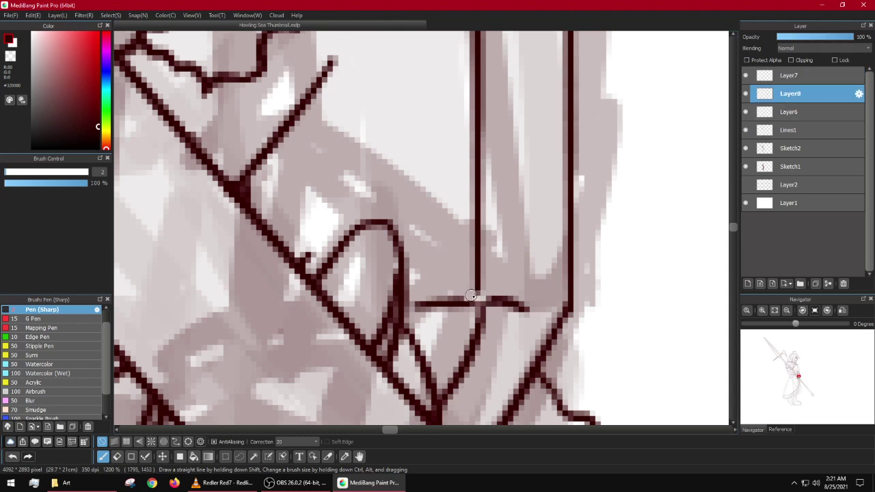
key("ctrl+z")
mouse_move(485, 292)
left_mouse_down()
mouse_move(470, 293)
mouse_move(480, 272)
mouse_move(469, 301)
left_mouse_up()
scroll(547, 275, "down", 3)
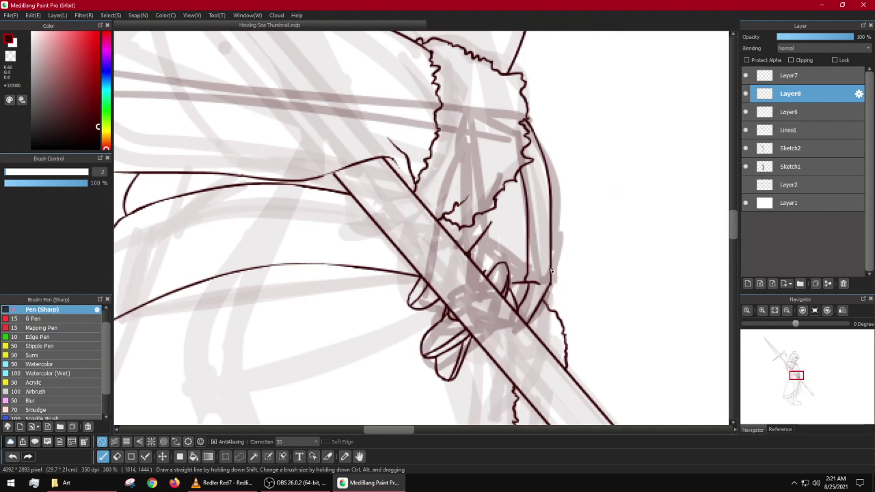
Step: Add small crease marks along the hand's inner vertical line, just above the short crease
scroll(551, 272, "up", 4)
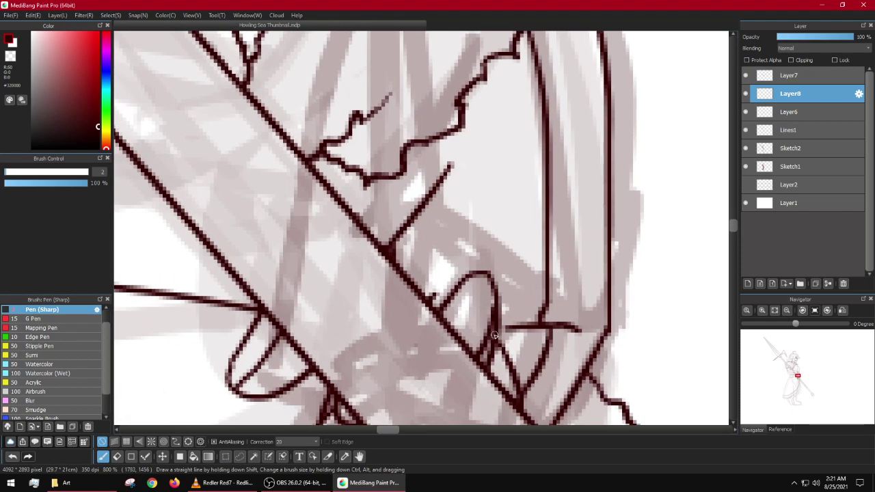
scroll(493, 335, "up", 1)
mouse_move(572, 187)
left_mouse_down()
mouse_move(571, 227)
mouse_move(570, 197)
left_mouse_up()
left_click_drag(569, 186, 568, 223)
mouse_move(572, 162)
left_mouse_down()
mouse_move(569, 245)
mouse_move(565, 216)
mouse_move(586, 216)
mouse_move(441, 228)
left_mouse_up()
scroll(570, 217, "down", 1)
scroll(442, 228, "down", 2)
scroll(403, 230, "up", 2)
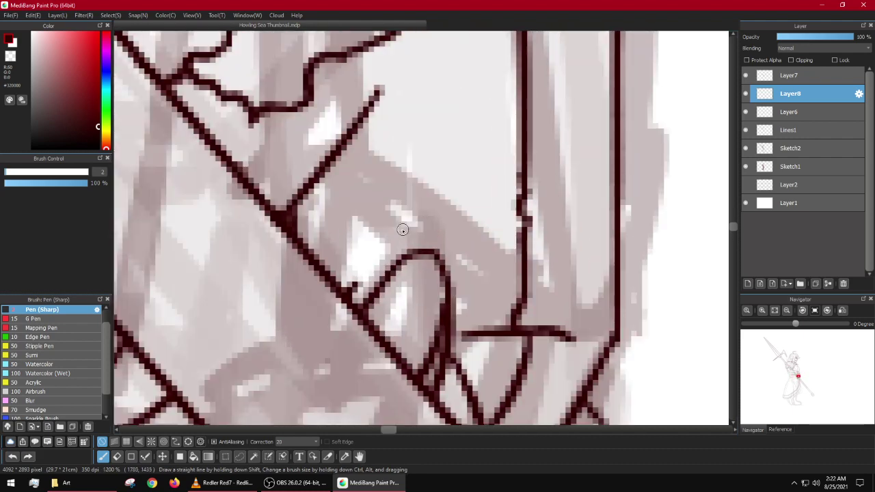
Step: Ink a longer horizontal crease above the fingers, crossing the inner vertical line, and fork the ends of both creases
mouse_move(339, 230)
left_mouse_down()
mouse_move(456, 240)
mouse_move(540, 222)
left_mouse_up()
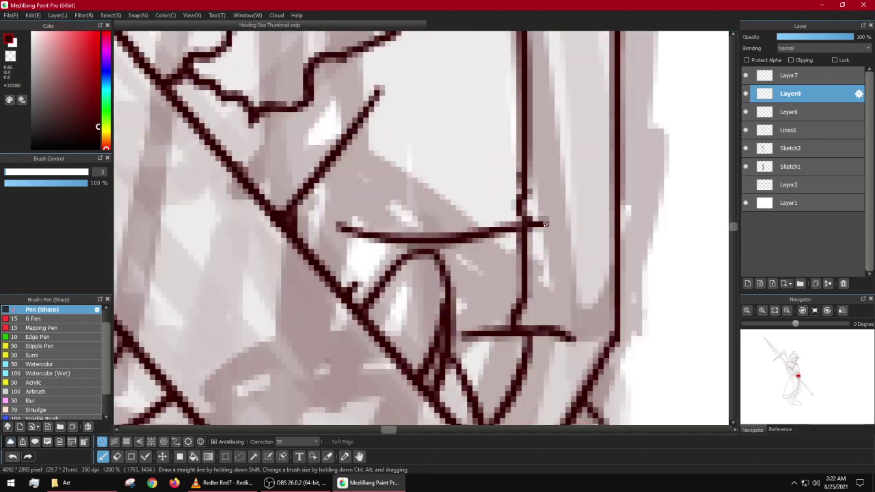
key("ctrl+z")
mouse_move(321, 234)
left_mouse_down()
mouse_move(503, 222)
mouse_move(565, 206)
left_mouse_up()
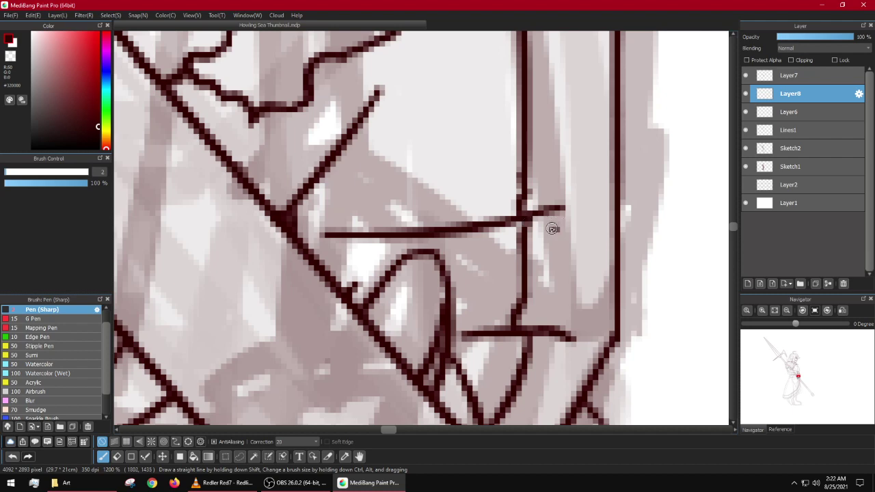
left_click_drag(558, 231, 514, 221)
scroll(550, 255, "down", 5)
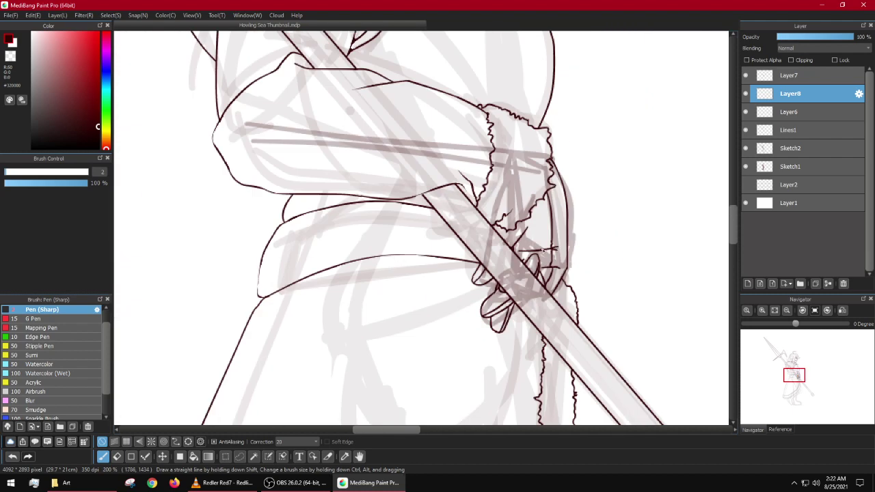
scroll(555, 268, "up", 3)
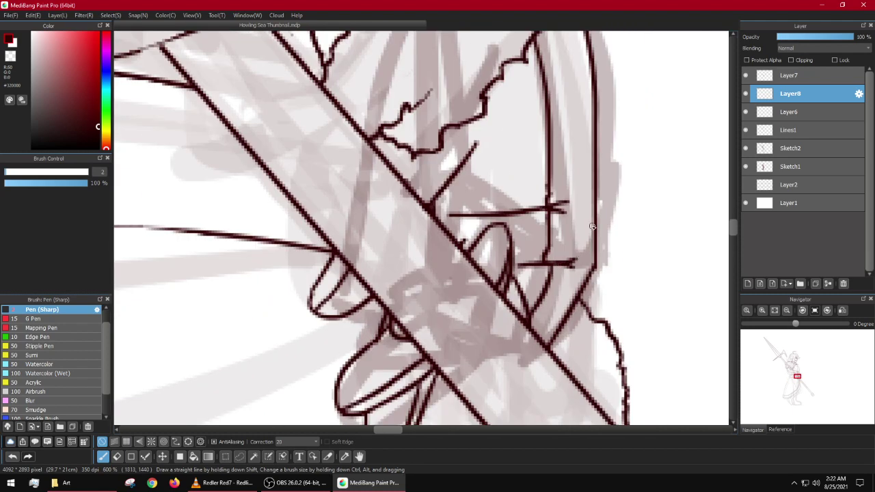
scroll(539, 287, "up", 3)
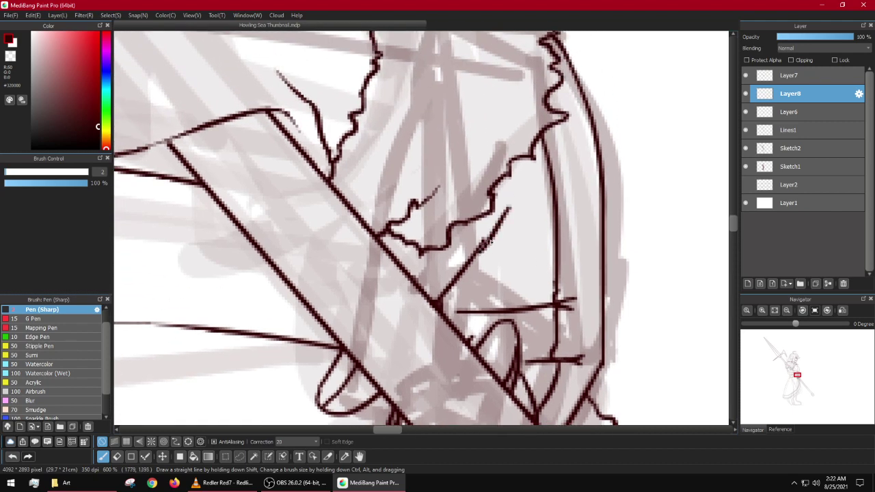
Step: Add short branching strokes to the upper end of the diagonal line rising from the spear shaft, forming a forked crease
scroll(492, 241, "up", 3)
left_click_drag(473, 240, 483, 200)
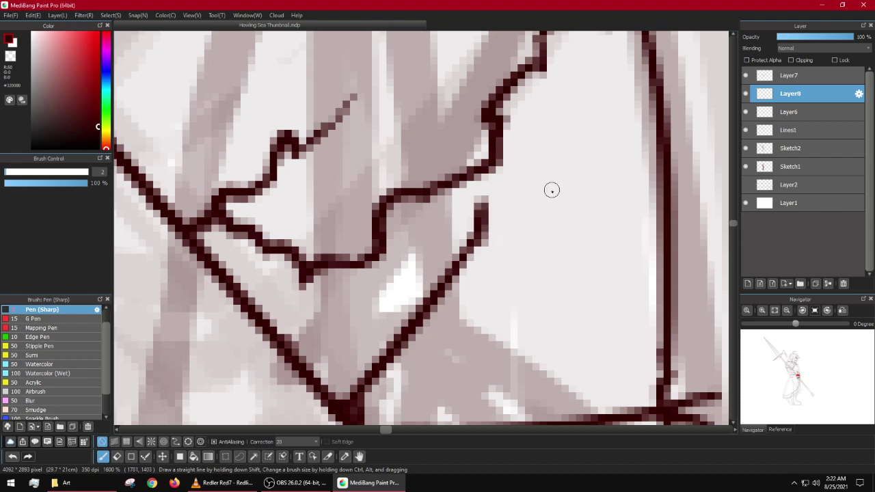
left_click_drag(550, 190, 468, 253)
left_click_drag(541, 227, 461, 262)
scroll(481, 265, "down", 4)
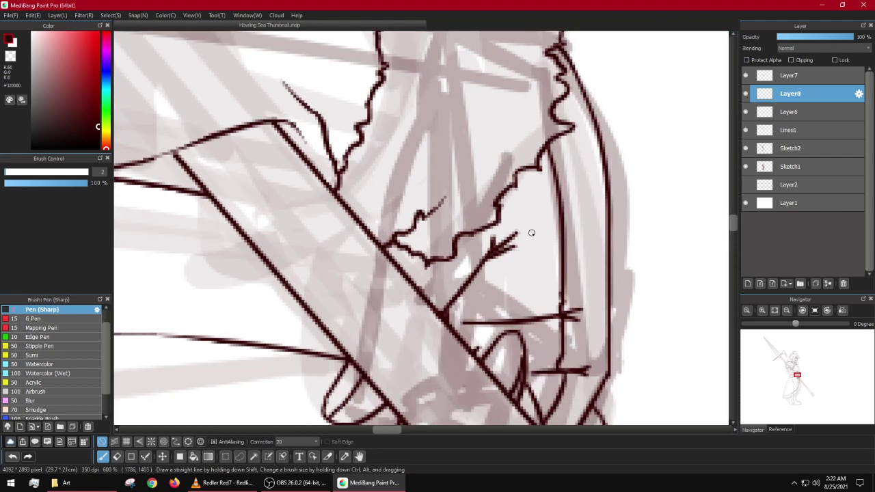
Step: Ink one short line from the cuff's lower fur edge to the shaft and another joining the fur to the forked crease
scroll(517, 239, "up", 2)
scroll(475, 251, "up", 2)
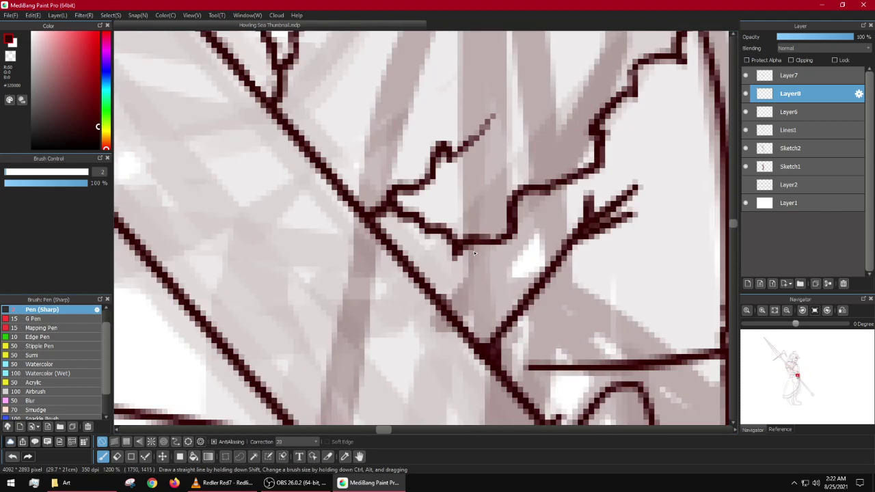
scroll(525, 252, "down", 3)
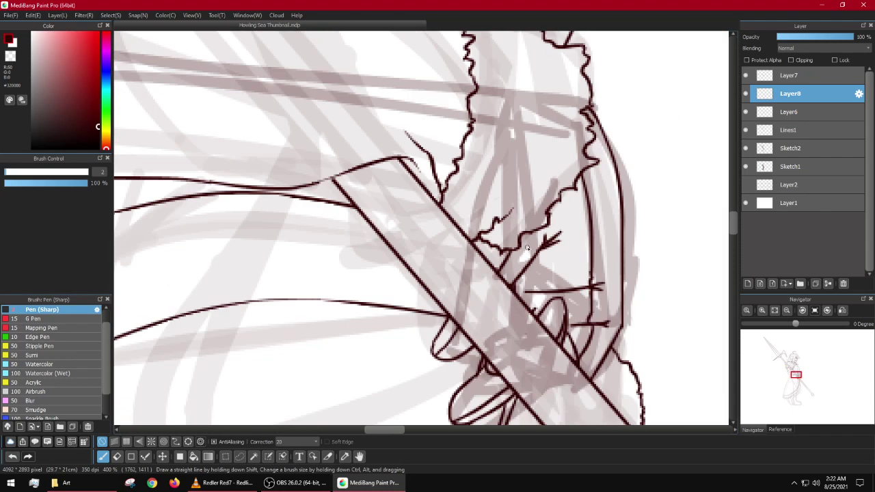
scroll(527, 248, "up", 3)
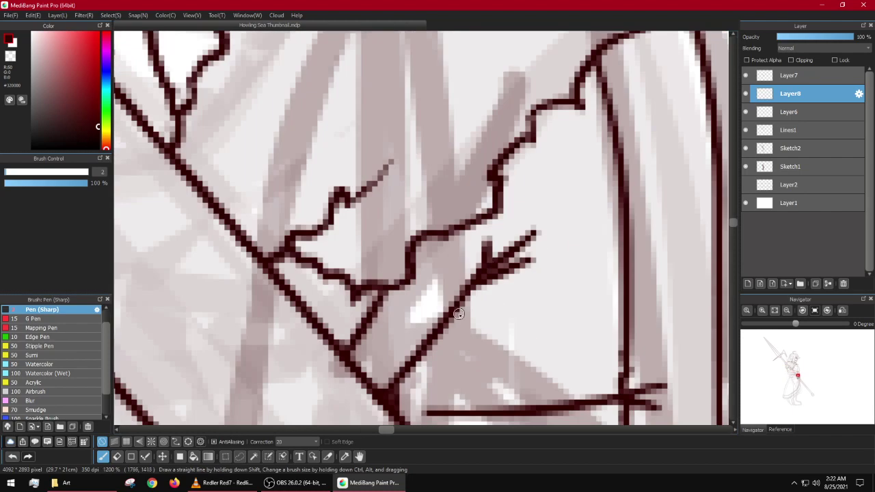
scroll(546, 221, "down", 4)
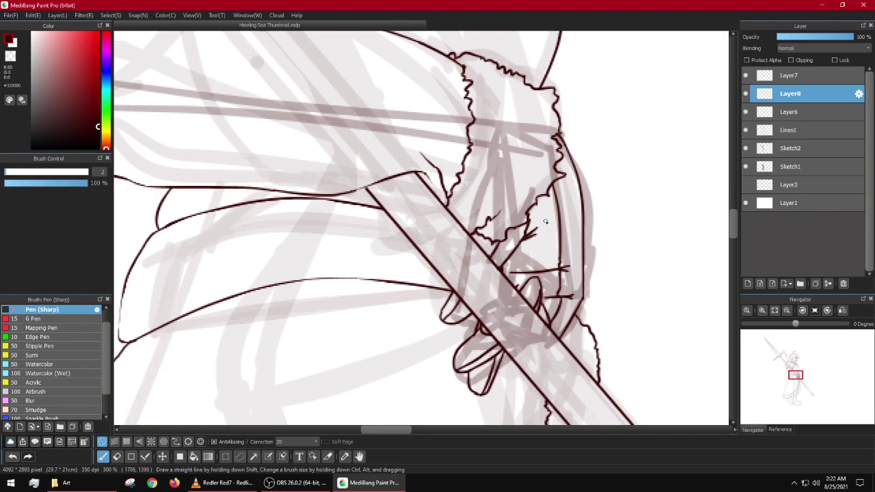
scroll(542, 223, "up", 3)
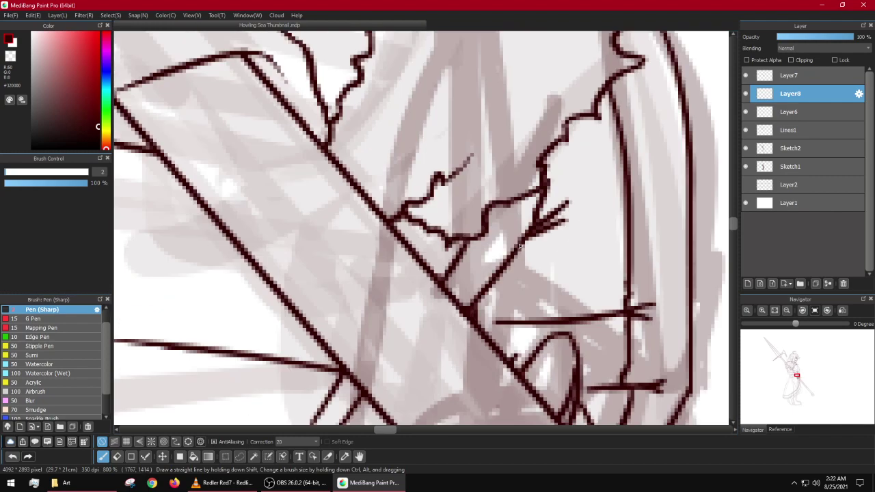
Step: Examine the finished hand, fur cuff and torso linework close up and against the whole figure
scroll(513, 259, "down", 4)
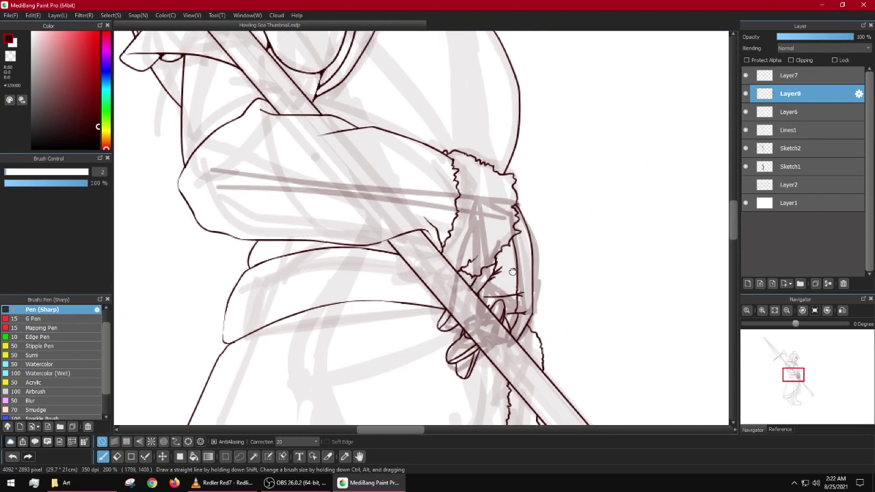
left_click_drag(477, 302, 520, 321)
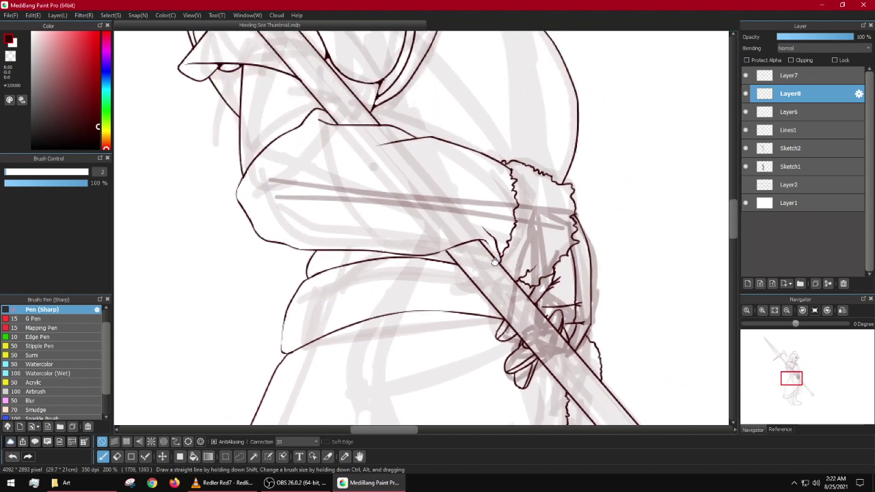
scroll(496, 264, "down", 4)
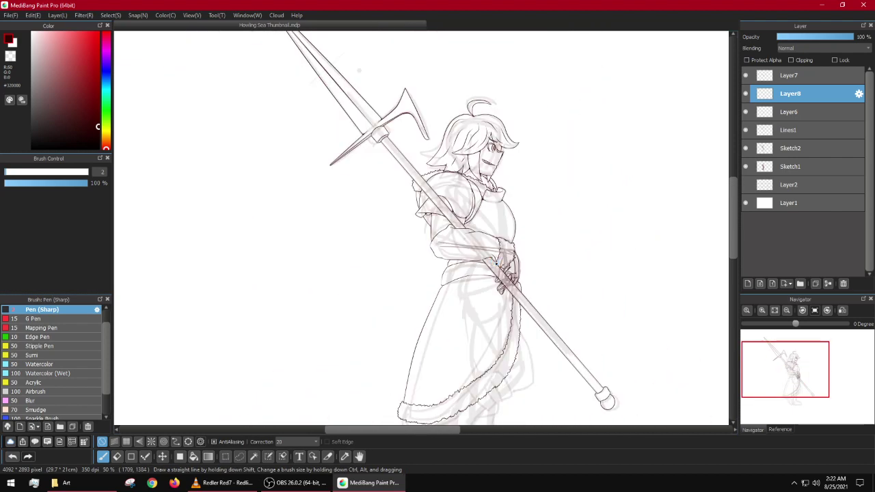
scroll(497, 264, "up", 2)
scroll(509, 320, "up", 4)
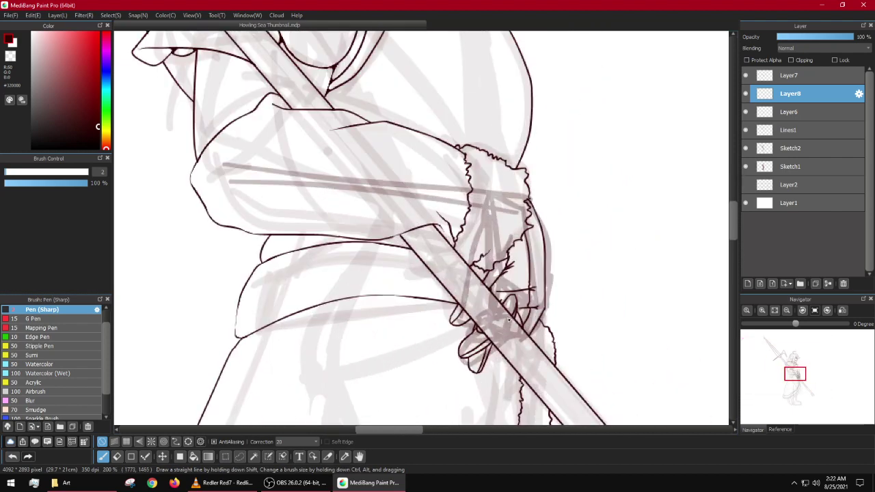
scroll(508, 320, "up", 8)
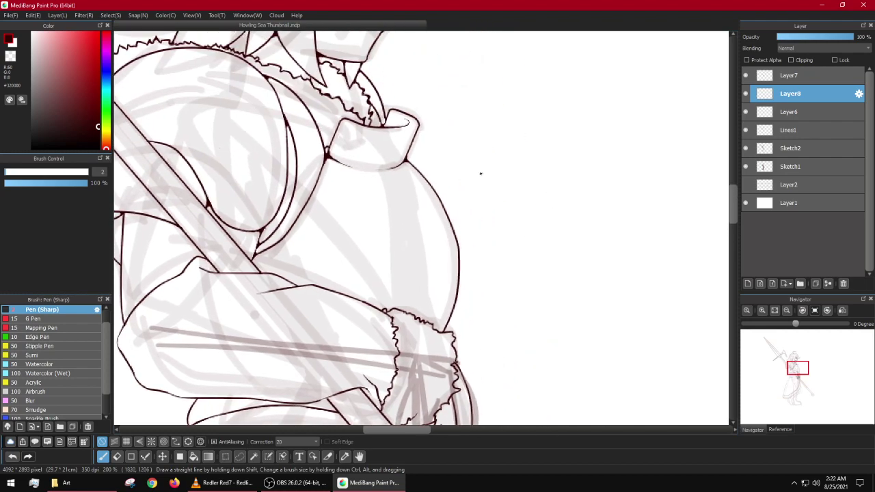
scroll(438, 212, "down", 8)
scroll(439, 212, "down", 3)
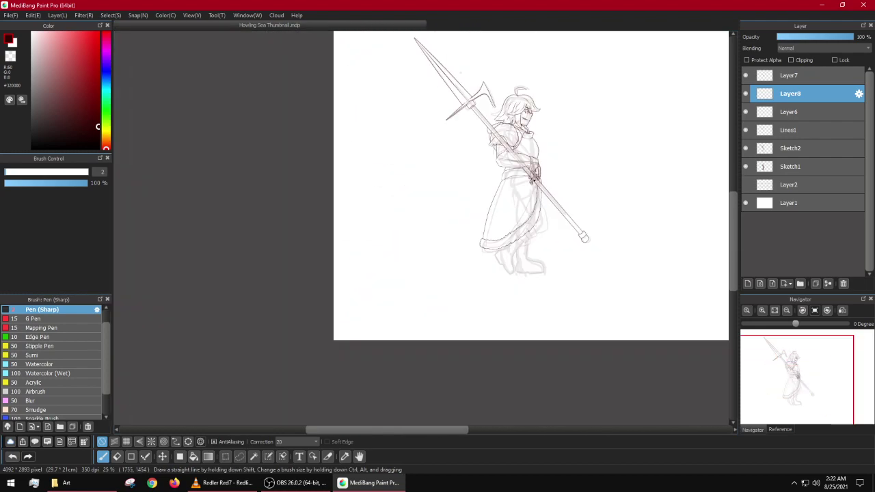
scroll(529, 239, "up", 2)
scroll(558, 143, "up", 4)
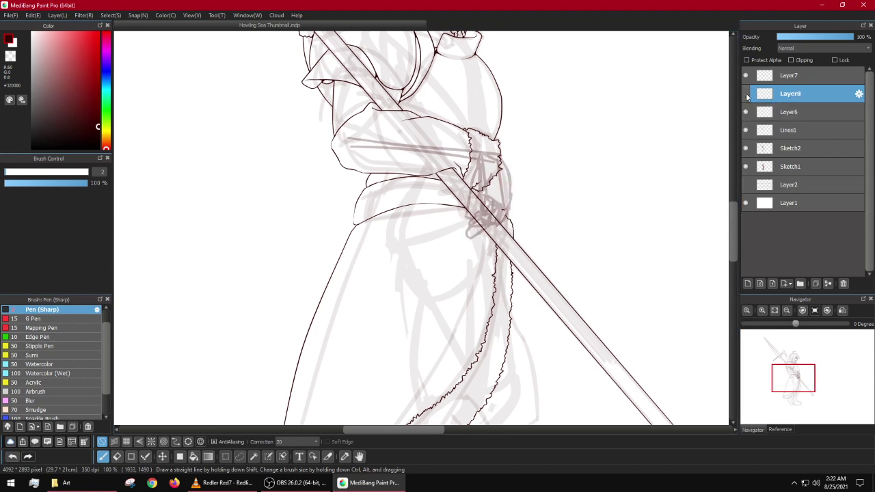
Step: Check the hand and trim layers by toggling their visibility, and merge Layer8 and Layer6 down into Lines1
left_click(745, 113)
left_click(746, 113)
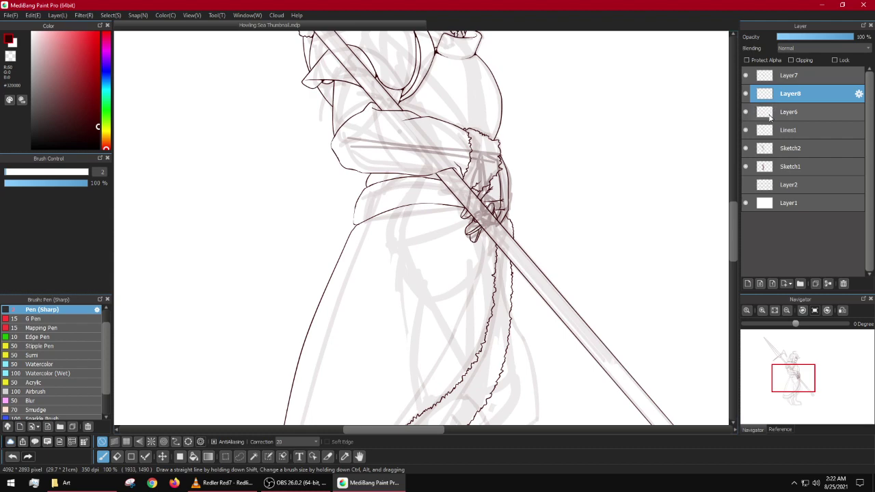
key("ctrl+e")
key("ctrl+e")
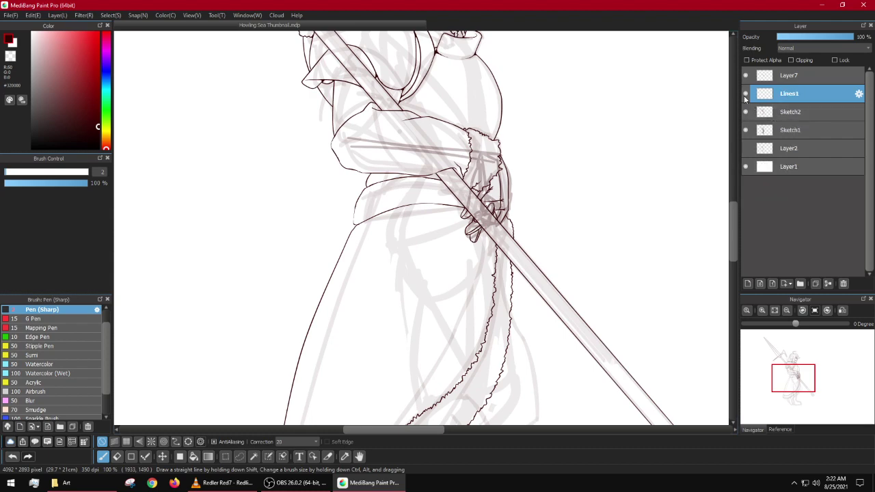
left_click(746, 99)
left_click(745, 98)
Step: Look over the coat's fur hem, the sketched legs and the lower end of the spear
scroll(574, 228, "down", 2)
left_click_drag(542, 207, 499, 260)
scroll(470, 160, "up", 4)
scroll(471, 159, "down", 2)
left_click_drag(498, 303, 459, 104)
left_click_drag(472, 291, 467, 134)
Step: On Layer7, set the brush size to 7.5 and raise the layer opacity to 62% for work around the waist
left_click(757, 81)
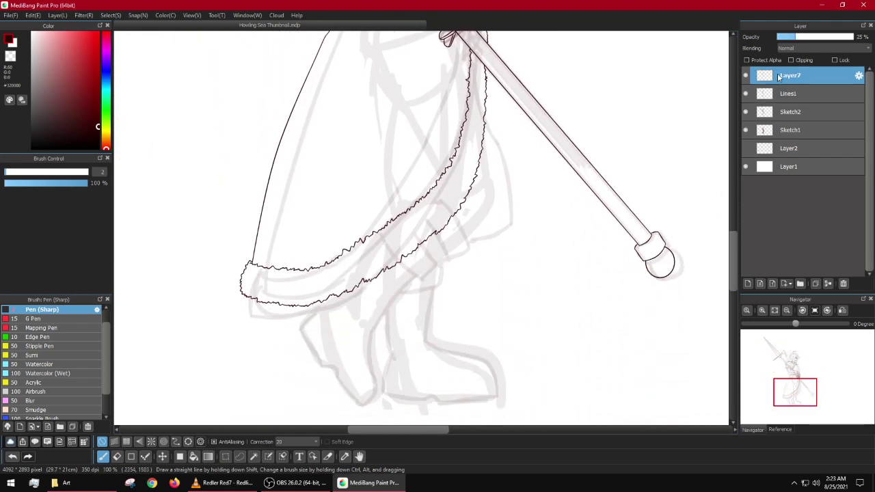
scroll(513, 234, "up", 4)
scroll(515, 236, "down", 3)
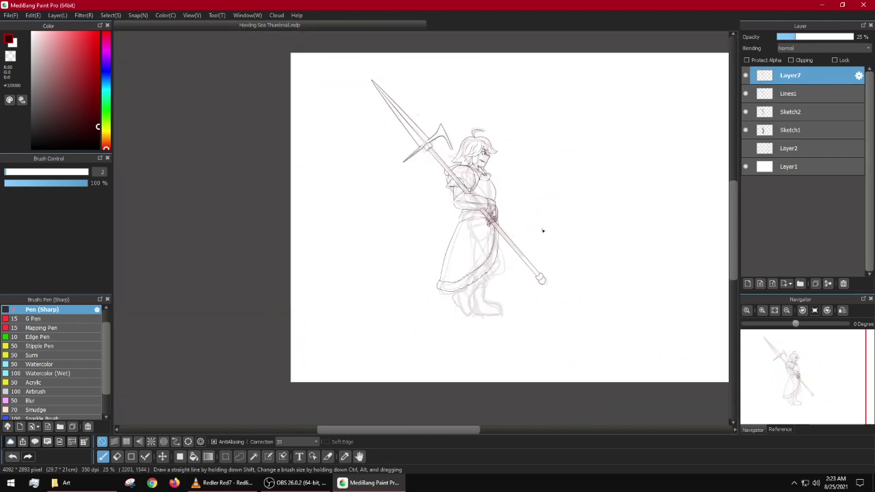
scroll(538, 244, "up", 3)
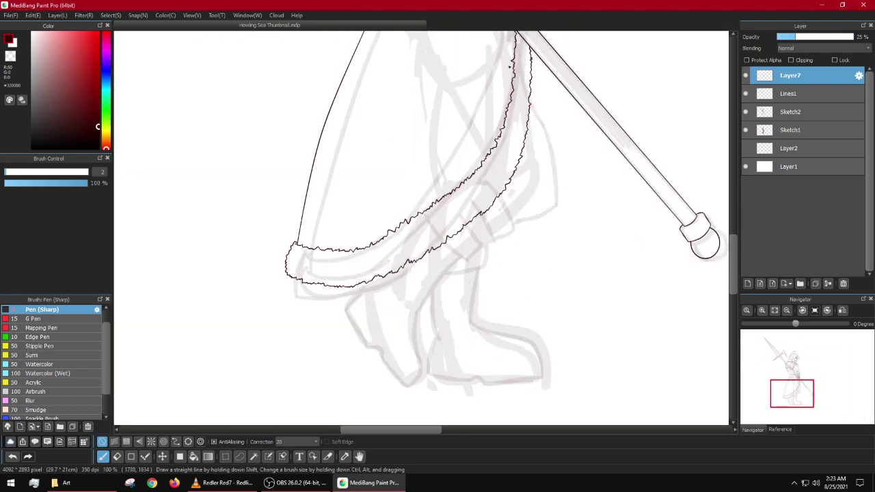
scroll(421, 107, "up", 2)
left_click_drag(429, 71, 472, 222)
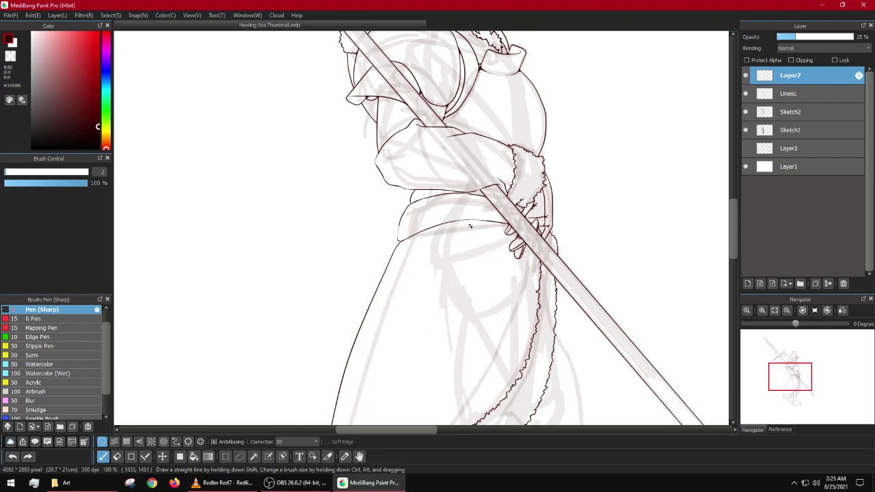
scroll(480, 228, "up", 2)
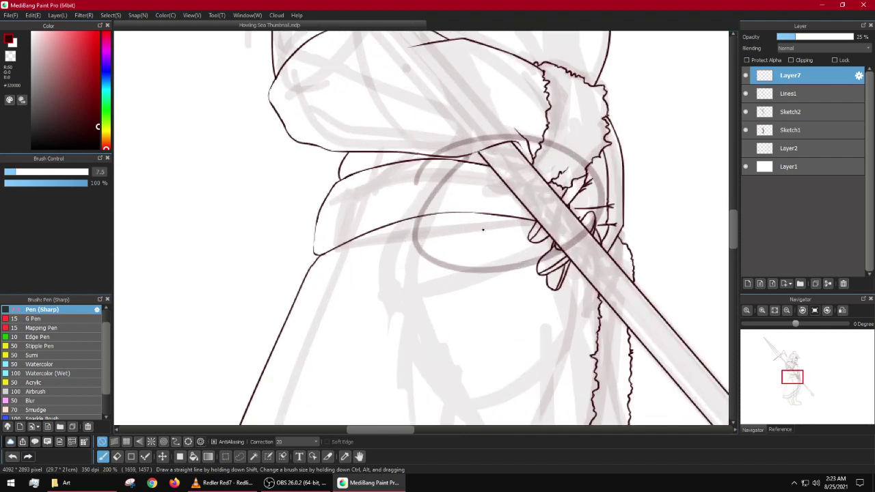
left_click(824, 36)
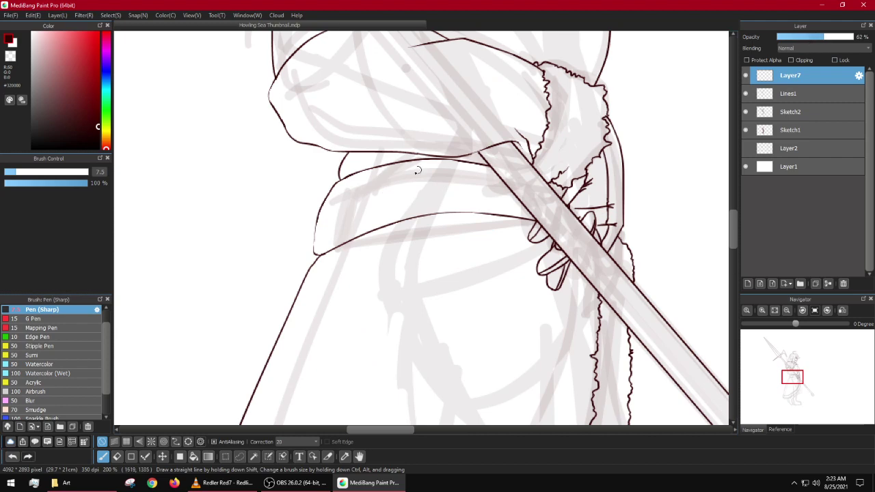
Step: Rough in an oval for the hips and a smaller oval for the chest over the figure as anatomy guides
mouse_move(418, 171)
left_mouse_down()
mouse_move(586, 220)
mouse_move(393, 208)
mouse_move(369, 242)
mouse_move(539, 321)
mouse_move(573, 197)
mouse_move(424, 163)
mouse_move(410, 180)
mouse_move(428, 232)
mouse_move(493, 198)
mouse_move(462, 142)
mouse_move(426, 147)
mouse_move(399, 188)
mouse_move(419, 250)
mouse_move(494, 236)
mouse_move(438, 156)
left_mouse_up()
key("ctrl+z")
scroll(486, 171, "down", 3)
key("ctrl+z")
scroll(484, 197, "up", 1)
key("ctrl+z")
scroll(486, 206, "down", 2)
scroll(486, 205, "up", 1)
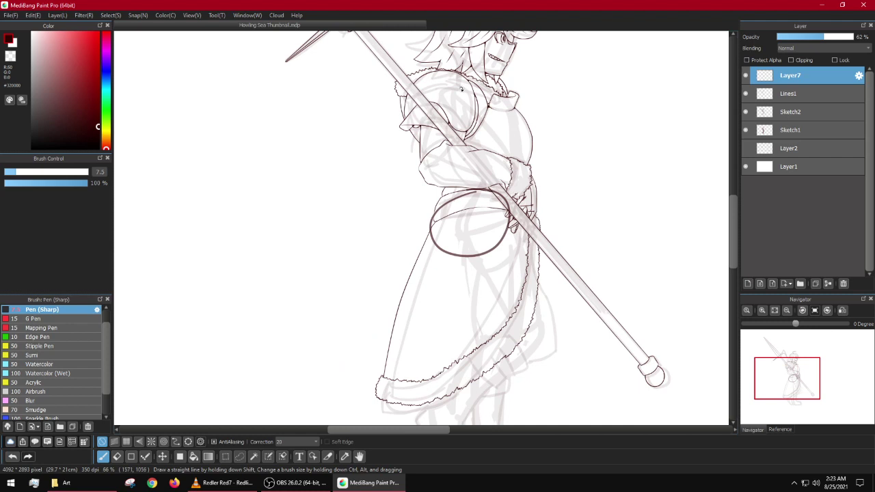
mouse_move(479, 132)
left_mouse_down()
mouse_move(500, 122)
mouse_move(458, 86)
left_mouse_up()
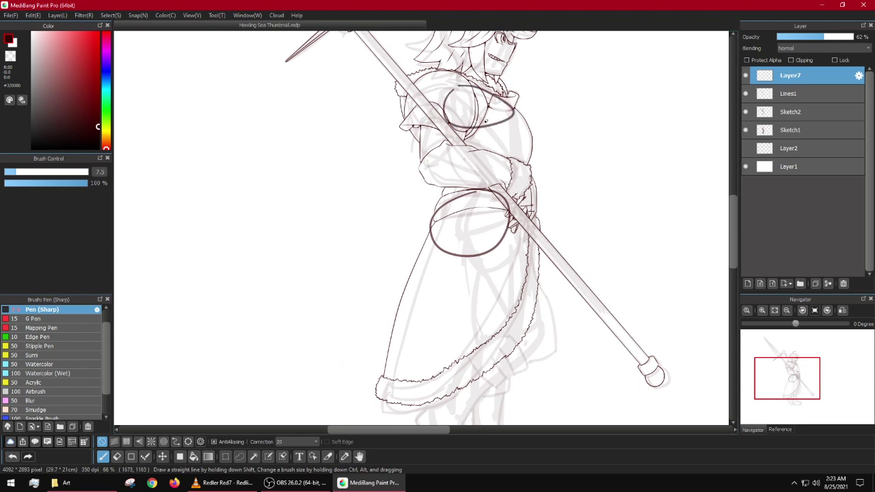
Step: Draw the back and front torso guide lines connecting the chest oval to the hip oval
left_click_drag(449, 119, 441, 238)
key("ctrl+z")
mouse_move(450, 111)
left_mouse_down()
mouse_move(461, 156)
mouse_move(437, 247)
left_mouse_up()
key("ctrl+z")
left_click_drag(449, 122, 432, 227)
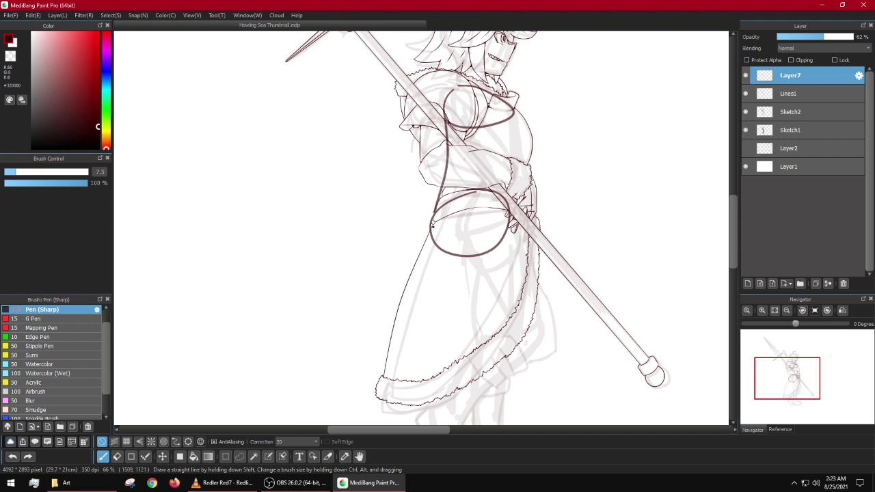
key("ctrl+z")
left_click_drag(451, 169, 442, 210)
key("ctrl+z")
left_click_drag(449, 122, 432, 222)
left_click_drag(512, 148, 511, 221)
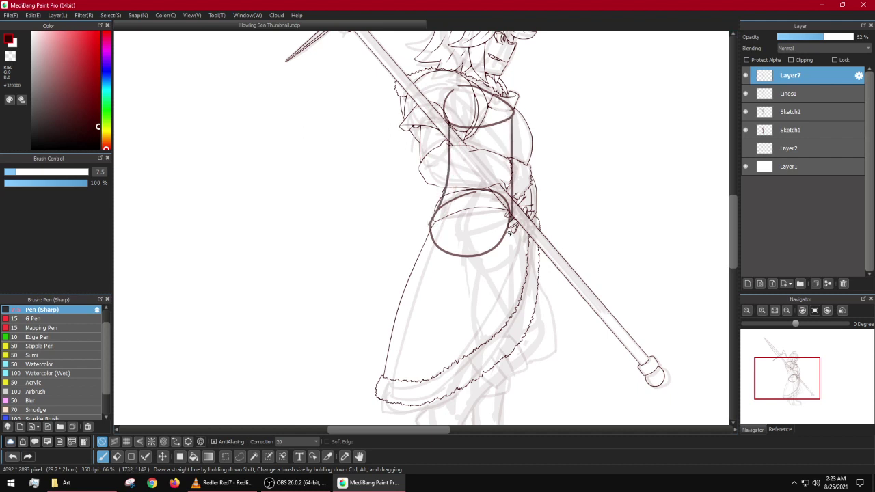
Step: Sketch guide lines for the legs running from the hip oval down past the coat's fur hem
left_click_drag(490, 285, 492, 207)
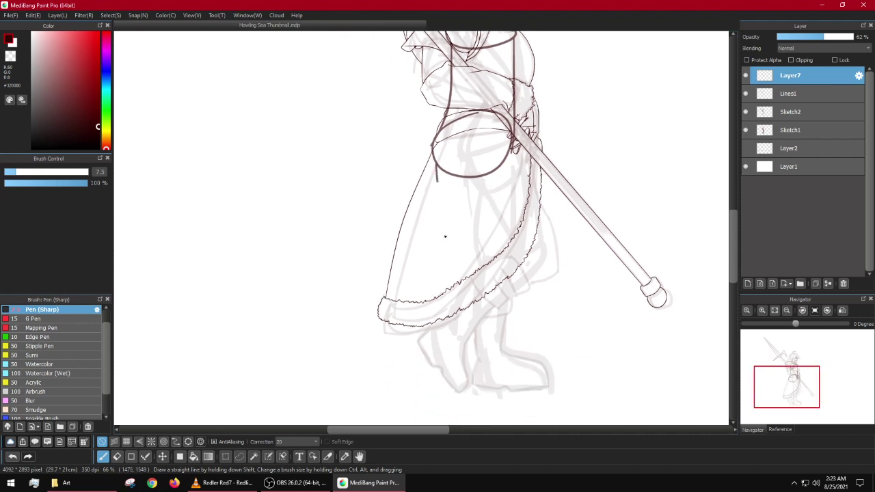
left_click_drag(437, 179, 462, 326)
left_click_drag(505, 157, 488, 305)
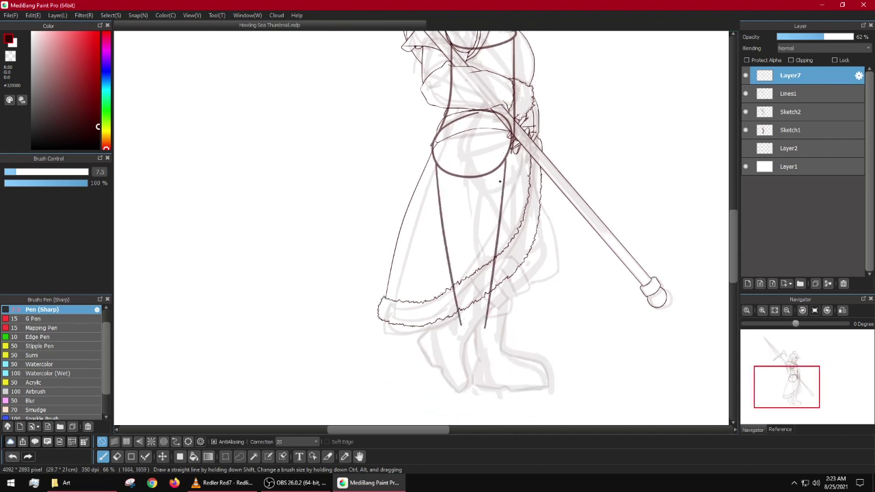
left_click_drag(517, 136, 552, 248)
scroll(554, 246, "down", 3)
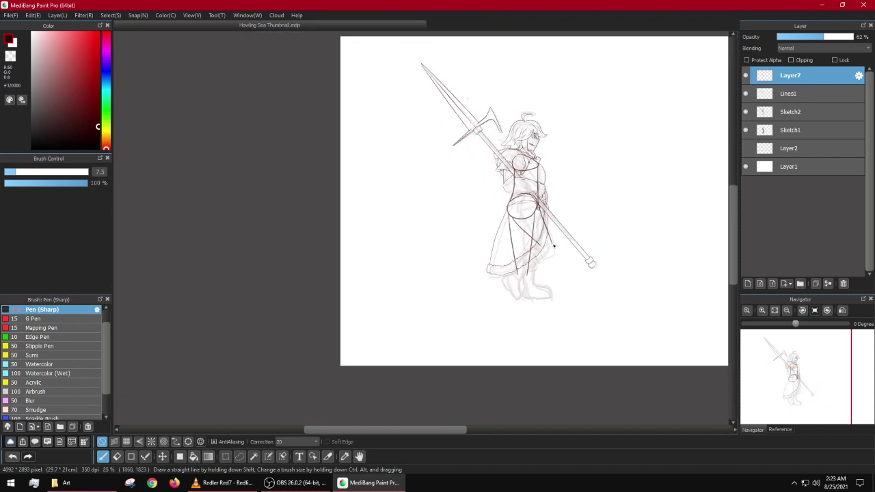
scroll(554, 246, "up", 3)
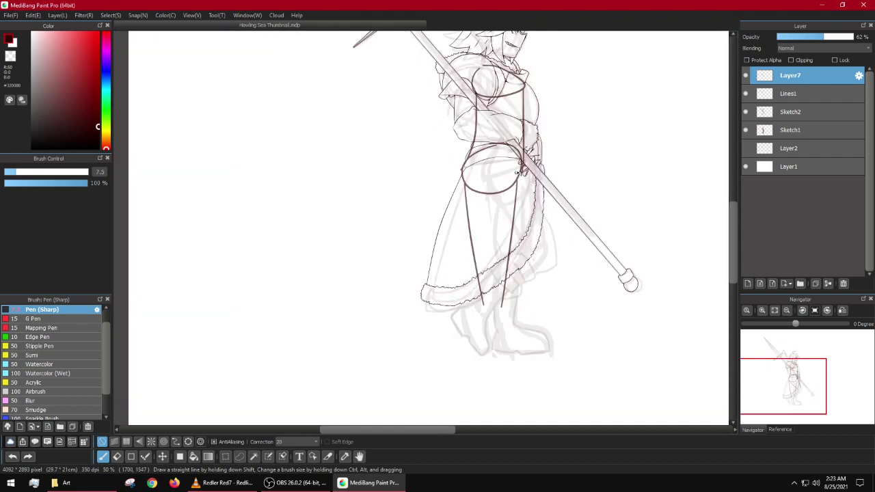
Step: Rework the leg guides with straight standing-leg lines and a bent-leg outline crossing the fur hem
left_click_drag(529, 172, 520, 294)
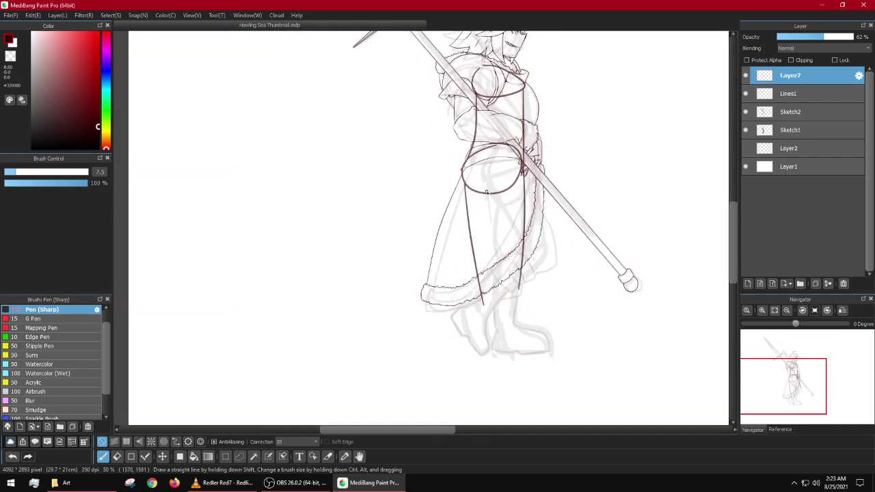
left_click_drag(486, 193, 487, 305)
left_click_drag(482, 190, 525, 234)
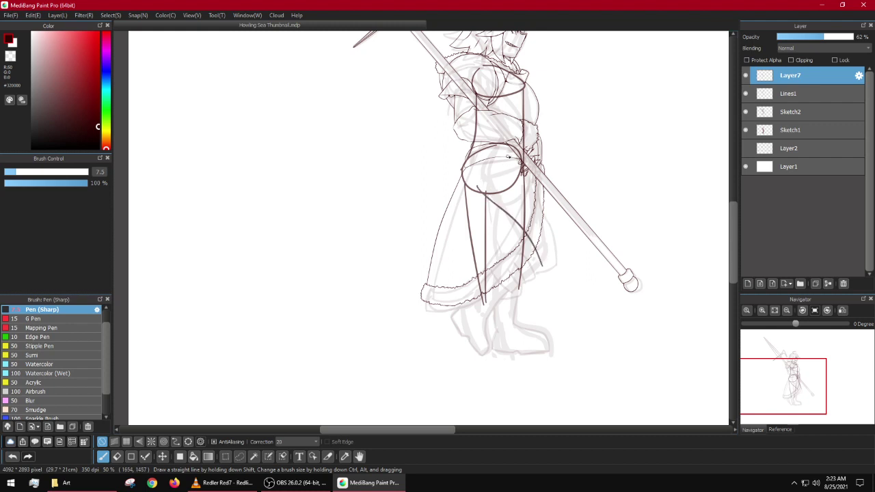
mouse_move(509, 157)
left_mouse_down()
mouse_move(555, 274)
mouse_move(546, 267)
mouse_move(449, 335)
left_mouse_up()
left_click_drag(532, 236, 490, 285)
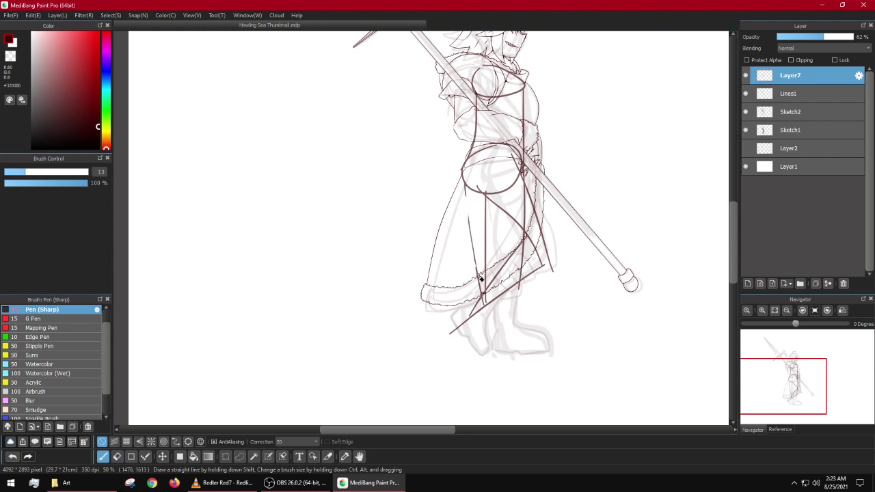
scroll(459, 210, "down", 3)
scroll(465, 216, "up", 3)
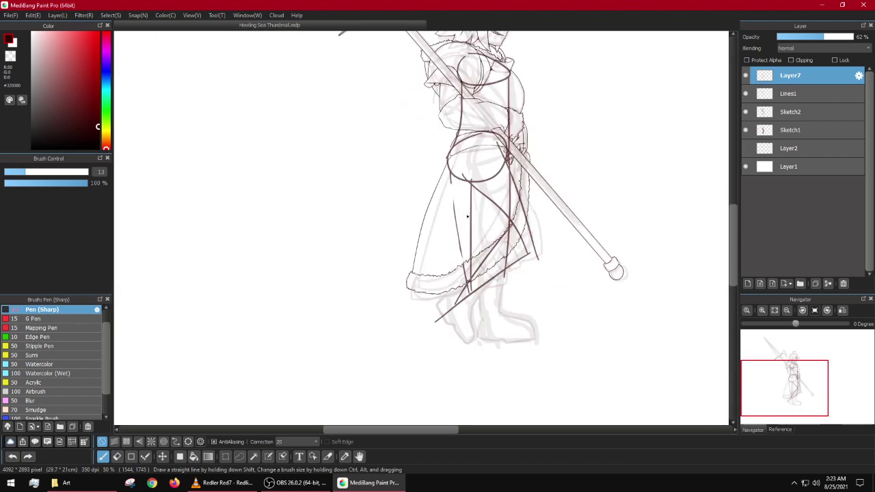
Step: Undo the torso and leg guide lines, keeping only the chest and hip ovals
key("ctrl+z")
key("ctrl+z")
key("ctrl+z")
key("ctrl+z")
key("ctrl+z")
key("ctrl+z")
key("ctrl+z")
key("ctrl+z")
key("ctrl+z")
key("ctrl+z")
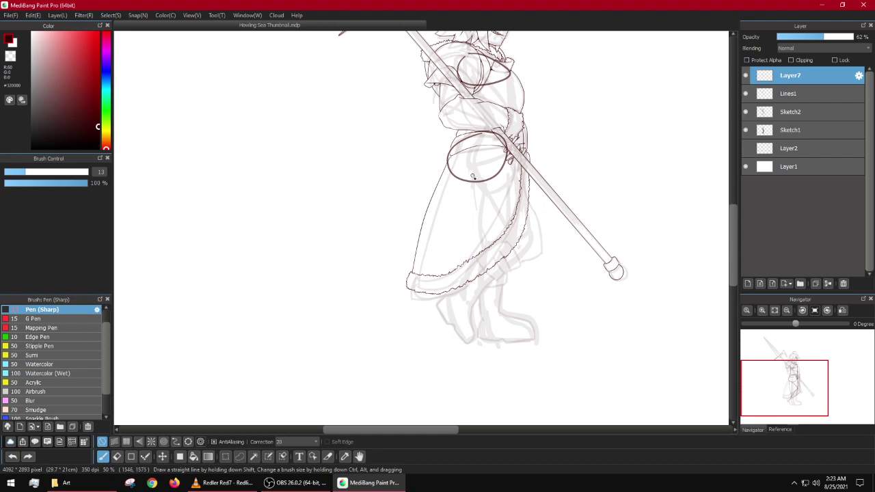
Step: Try four leg guide strokes descending from the hip oval, and undo them
left_click_drag(482, 179, 491, 255)
left_click_drag(516, 147, 507, 260)
left_click_drag(463, 171, 525, 214)
left_click_drag(501, 153, 535, 210)
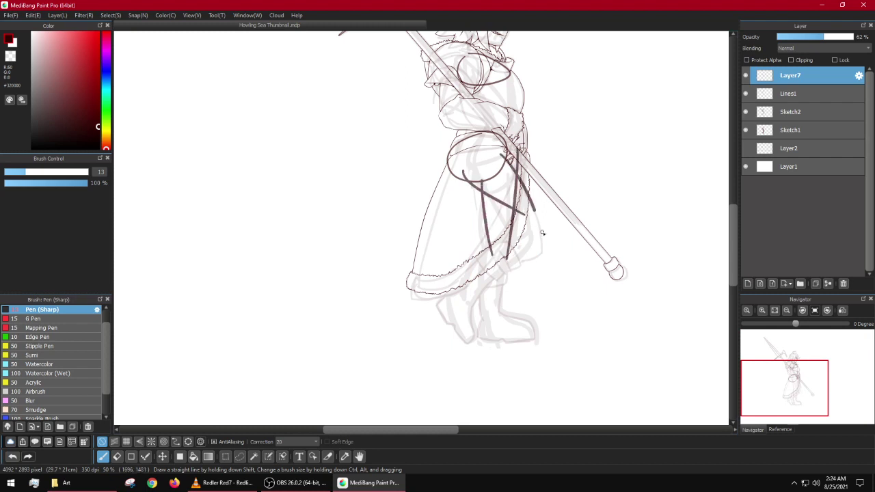
key("ctrl+z")
key("ctrl+z")
key("ctrl+z")
key("ctrl+z")
key("ctrl+z")
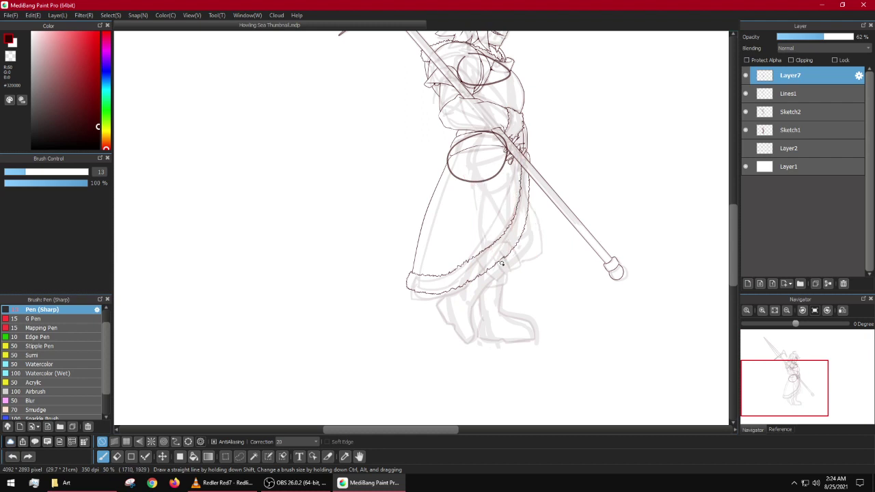
Step: Try a freehand vertical balance line from the top of the head to the feet, undoing each attempt
mouse_move(501, 263)
left_mouse_down()
mouse_move(538, 241)
mouse_move(495, 354)
left_mouse_up()
left_click_drag(476, 292, 482, 227)
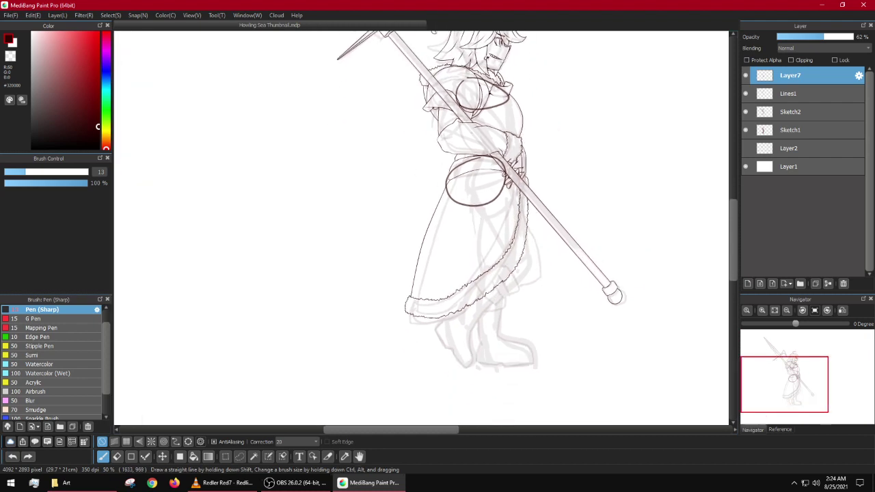
left_click_drag(484, 48, 484, 117)
scroll(484, 117, "down", 3)
key("ctrl+z")
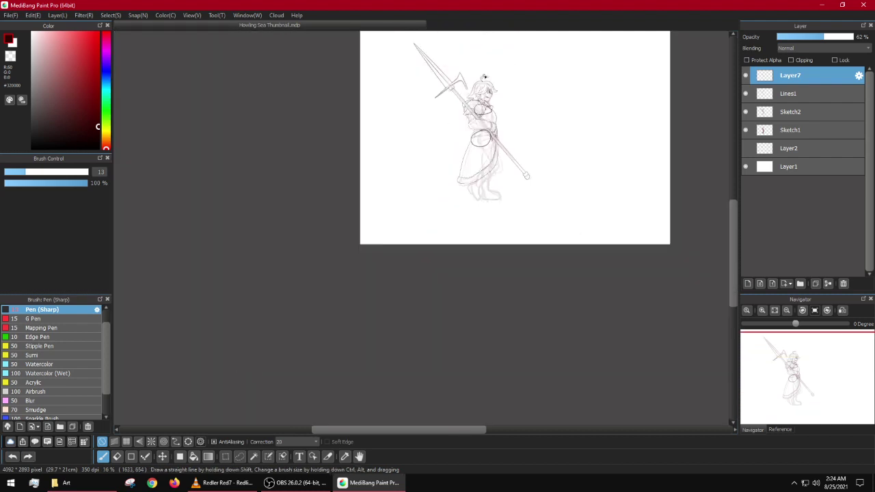
left_click_drag(484, 76, 483, 204)
key("ctrl+z")
left_click_drag(483, 76, 485, 204)
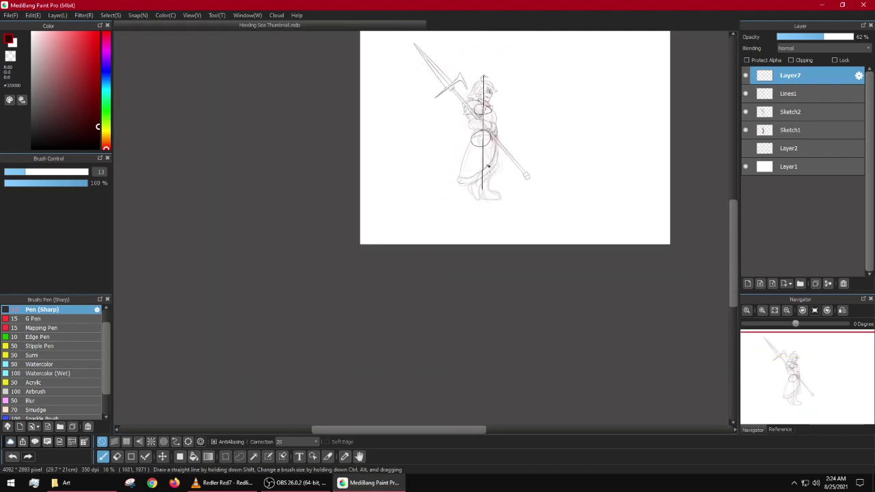
key("ctrl+z")
Step: Turn on the crisscross grid snap and try straight vertical balance lines through the head and body, undoing each
scroll(492, 198, "up", 3)
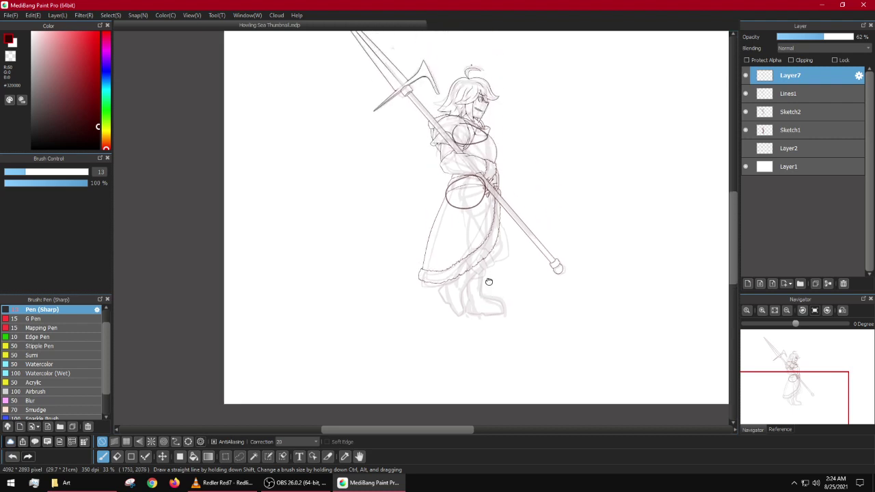
left_click_drag(489, 282, 487, 283)
key("1")
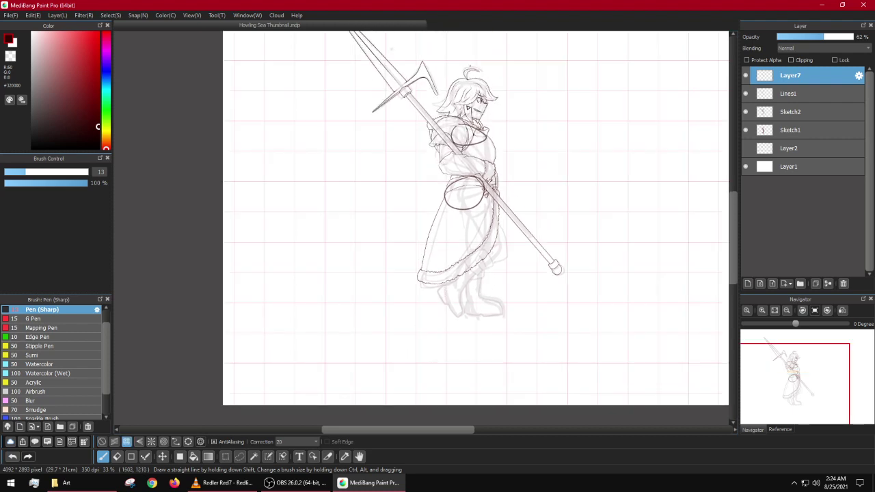
left_click_drag(465, 63, 466, 331)
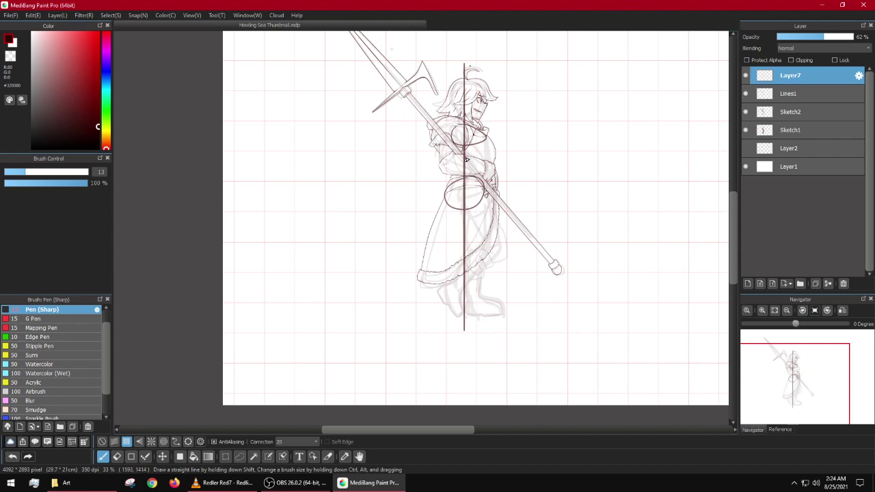
key("ctrl+z")
left_click_drag(465, 86, 464, 316)
key("ctrl+z")
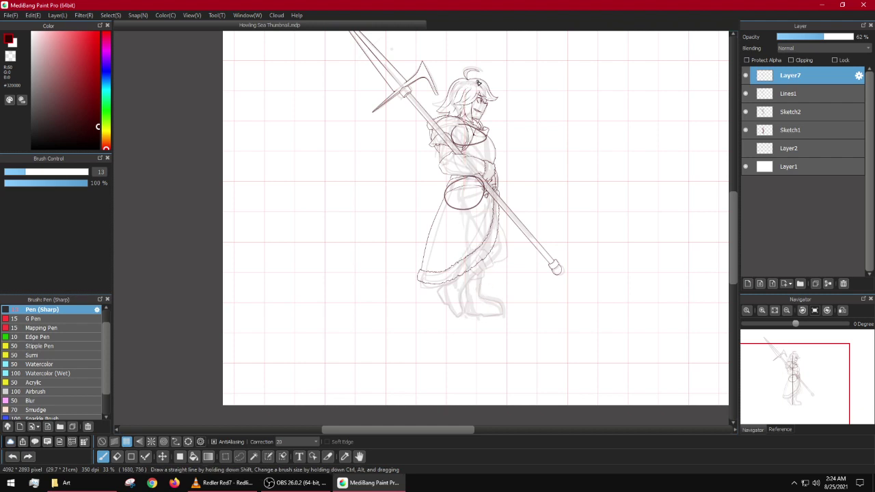
Step: Draw a snapped vertical balance line from the forehead to the feet, try a second one behind the figure, and turn snapping off
left_click_drag(479, 80, 480, 333)
scroll(480, 186, "up", 2)
scroll(481, 186, "down", 1)
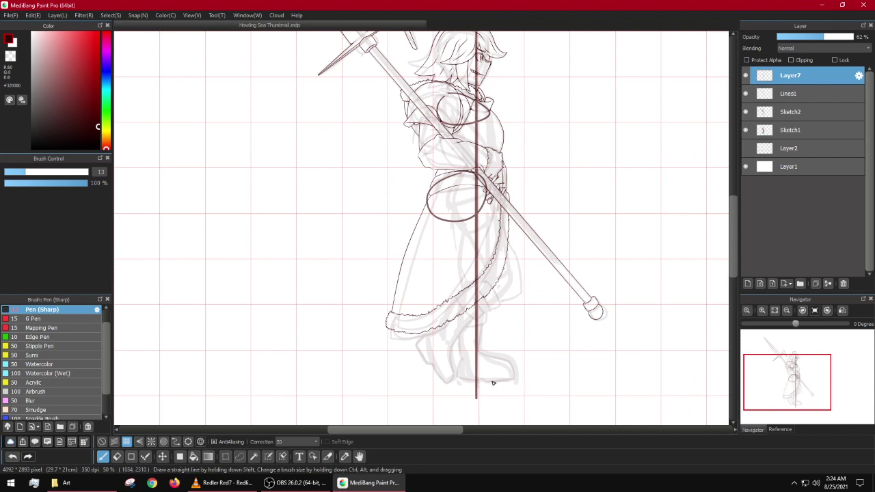
left_click_drag(378, 78, 377, 354)
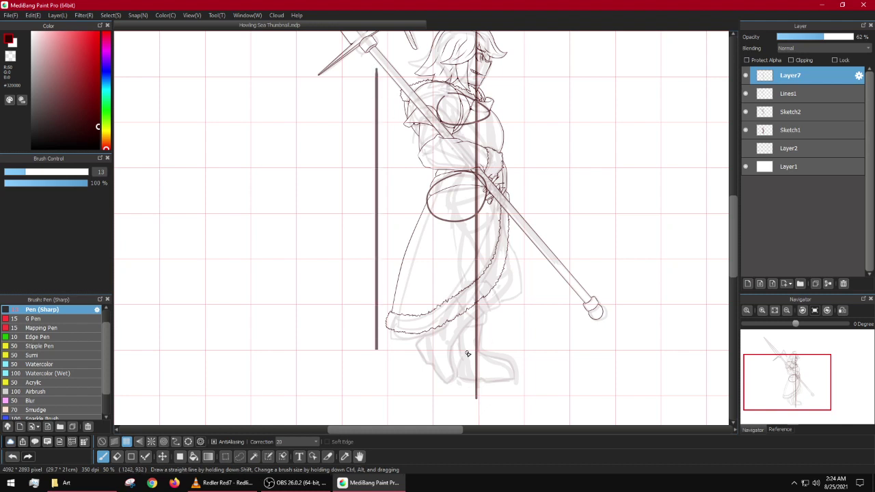
key("ctrl+z")
key("ctrl+1")
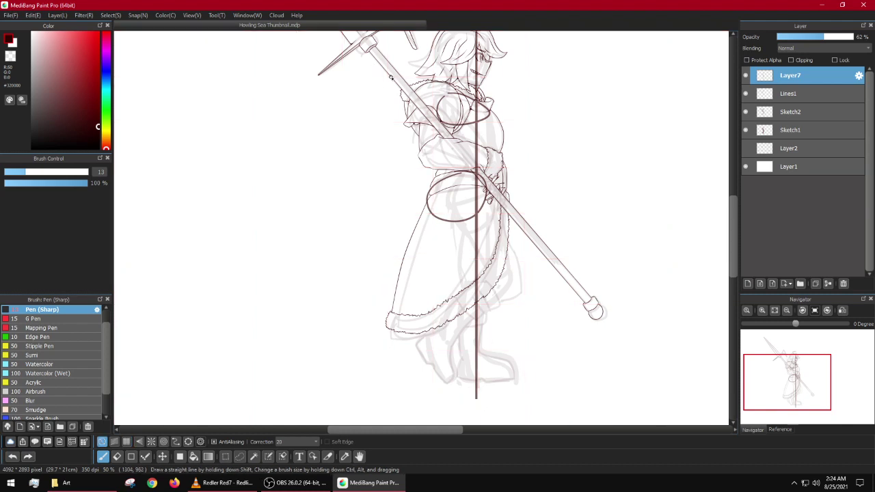
Step: Try a curved line of action from the shoulders to the feet, and undo all the remaining construction marks
mouse_move(390, 75)
left_mouse_down()
mouse_move(507, 395)
mouse_move(391, 82)
left_mouse_up()
key("ctrl+z")
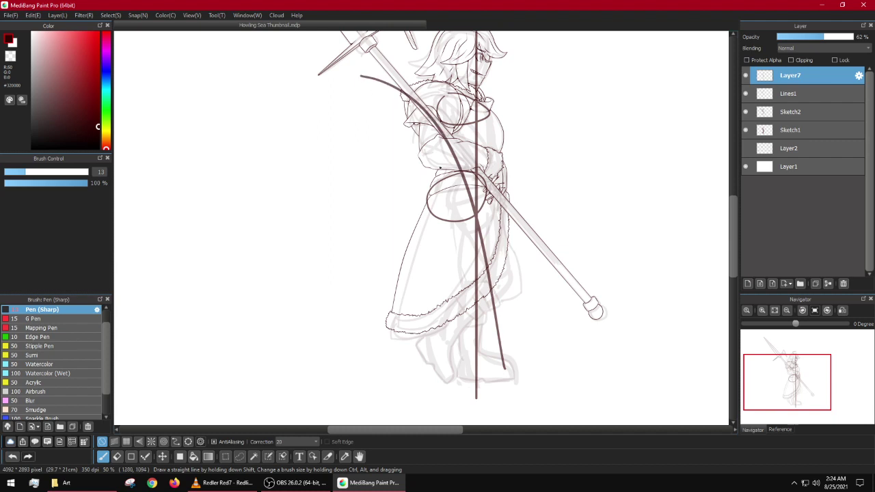
key("ctrl+z")
key("ctrl+z")
key("ctrl+z")
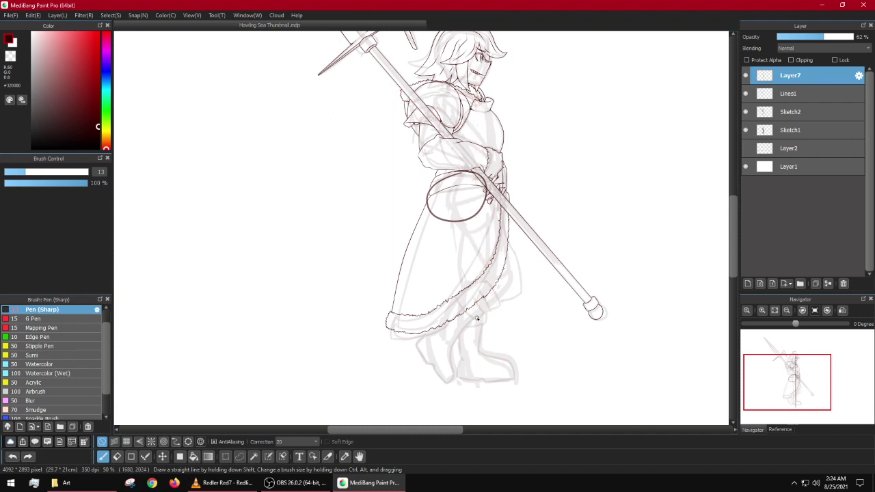
key("ctrl+z")
mouse_move(467, 342)
left_mouse_down()
mouse_move(506, 354)
mouse_move(476, 333)
left_mouse_up()
key("ctrl+z")
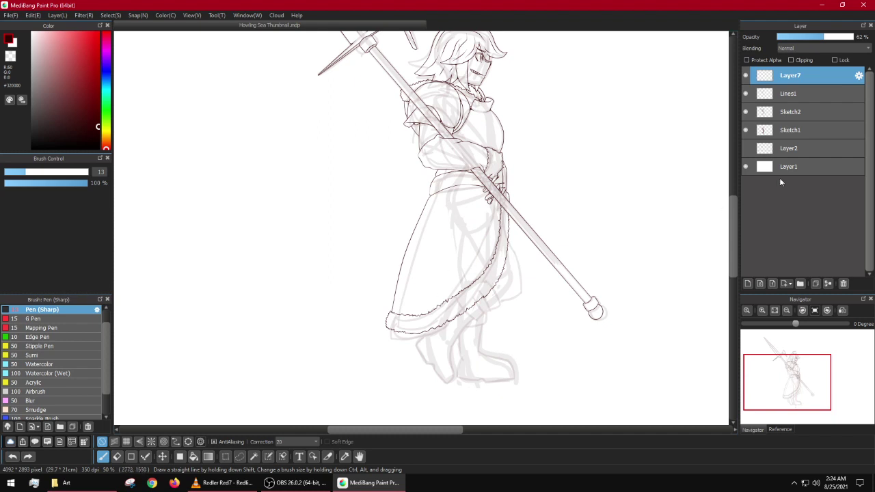
Step: Check the Sketch1 layer by toggling its visibility, and make it the active layer
left_click(745, 130)
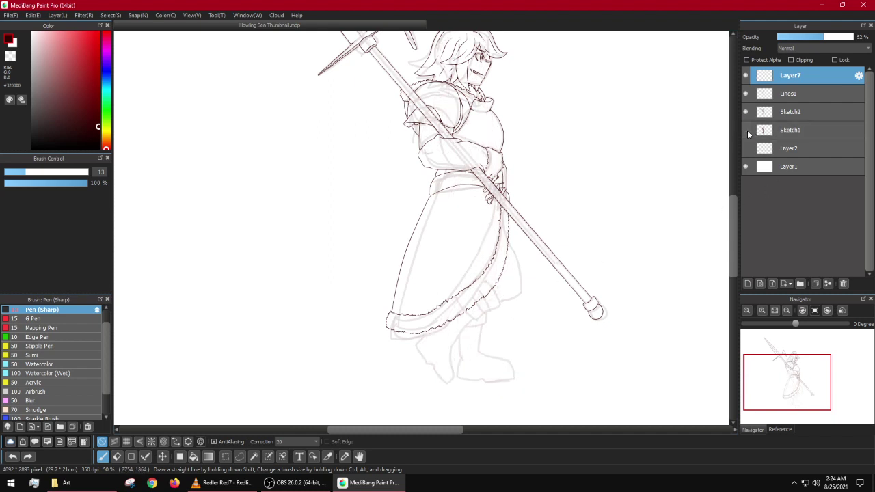
left_click(745, 129)
left_click(759, 130)
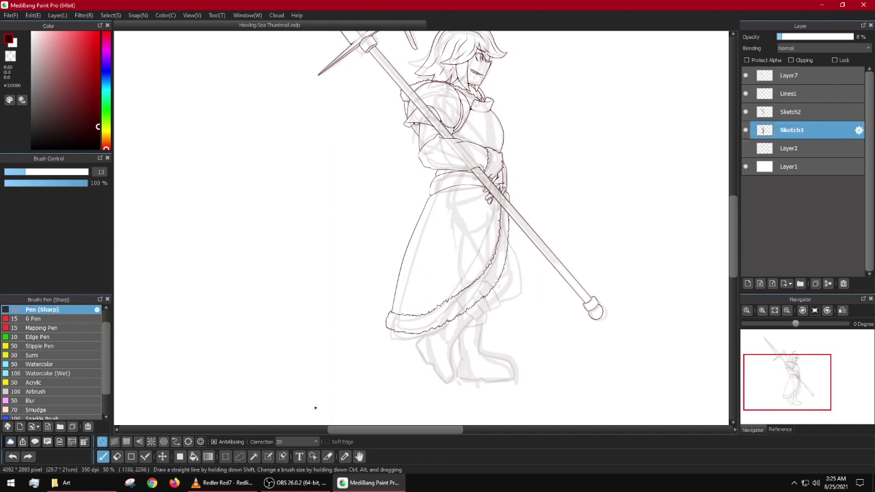
Step: Try shifting the lassoed lower-body sketch slightly backward on Sketch1, and undo the move and selection
key("m")
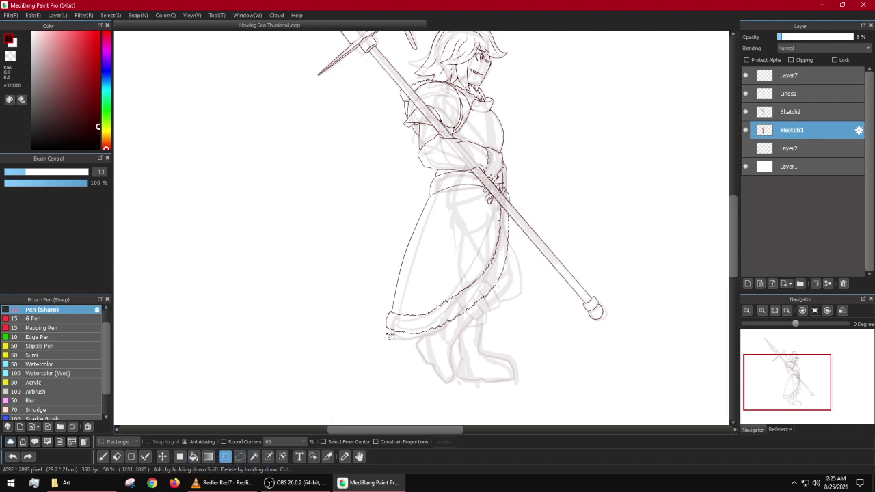
key("l")
mouse_move(523, 186)
left_mouse_down()
mouse_move(396, 307)
mouse_move(573, 301)
left_mouse_up()
key("v")
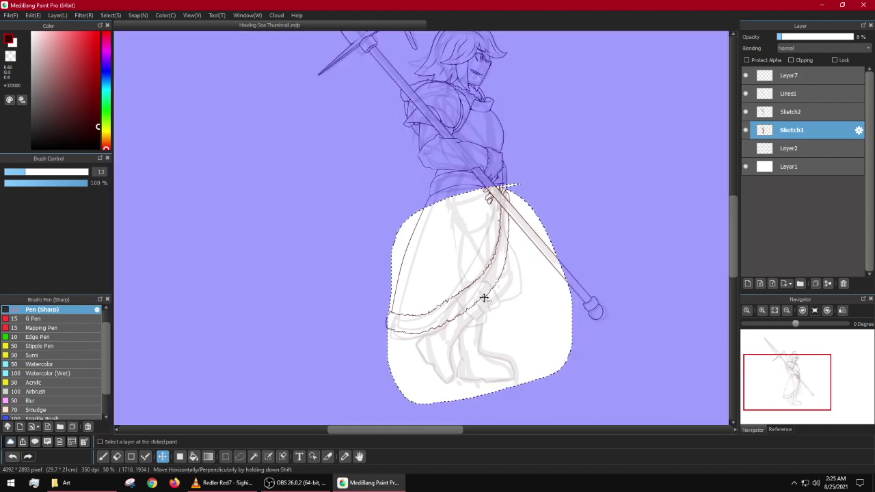
mouse_move(484, 298)
left_mouse_down()
mouse_move(466, 297)
mouse_move(475, 293)
left_mouse_up()
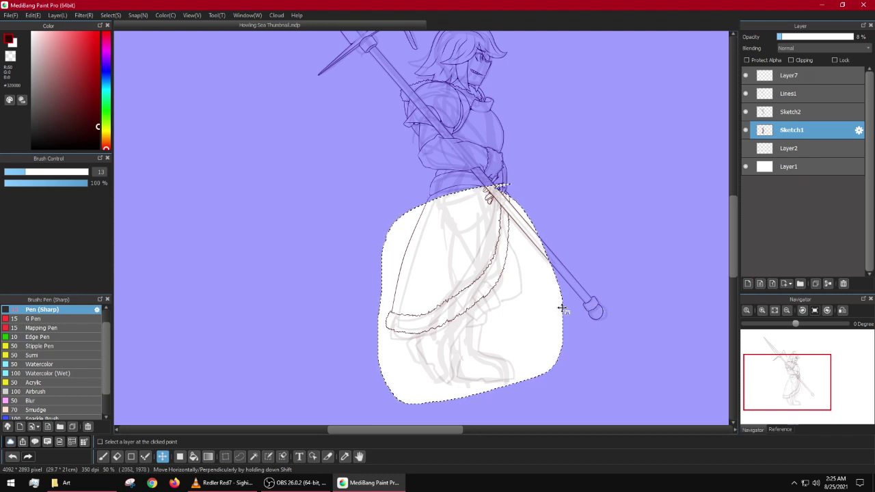
key("ctrl+d")
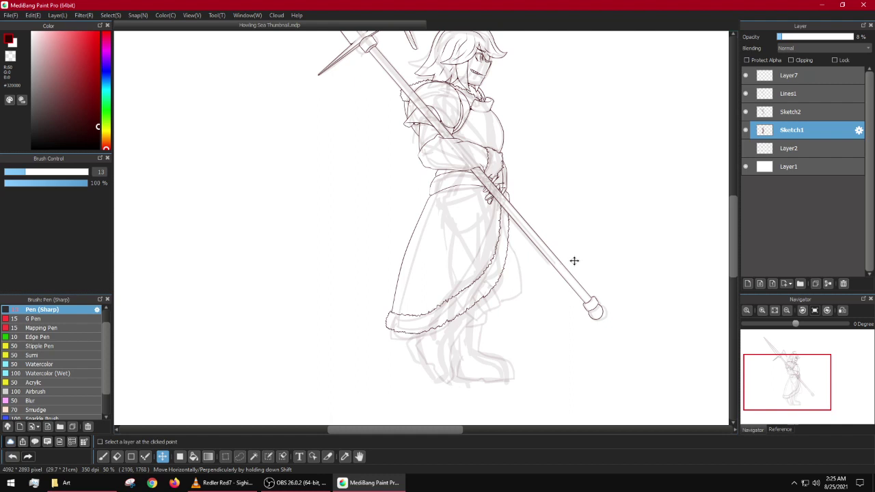
key("ctrl+z")
key("ctrl+z")
key("ctrl+z")
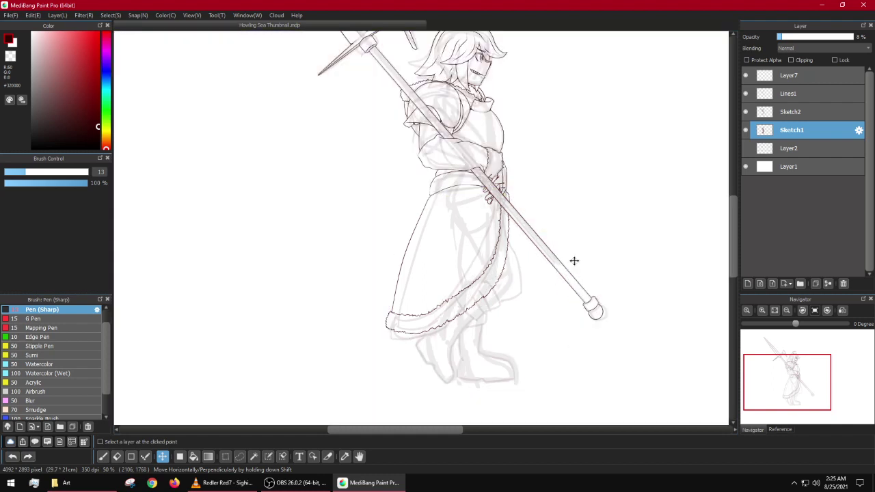
Step: Compare the Sketch1 and Sketch2 layers by toggling their visibility, and leave only Sketch2 shown with Sketch1 hidden
left_click(745, 131)
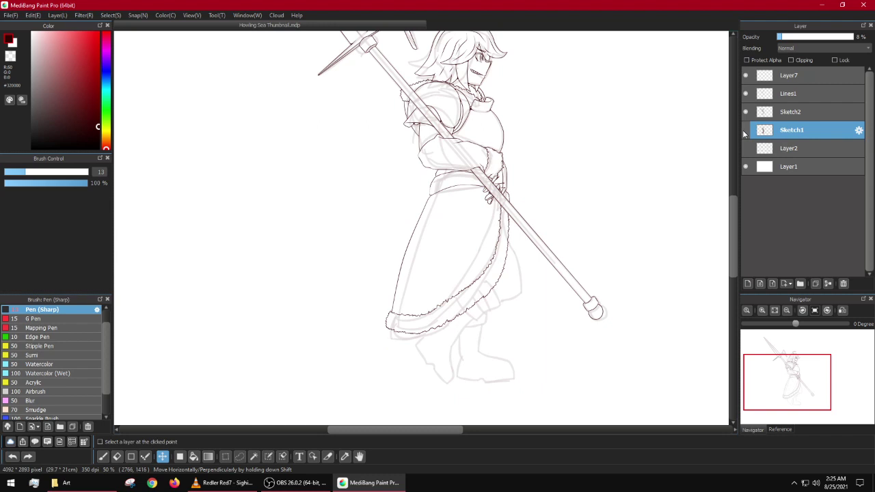
left_click(746, 131)
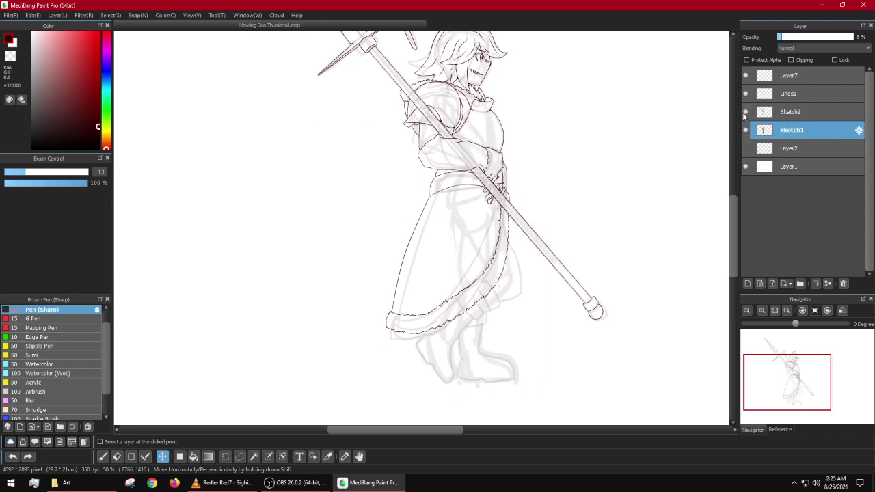
left_click(745, 112)
left_click(746, 112)
left_click(746, 112)
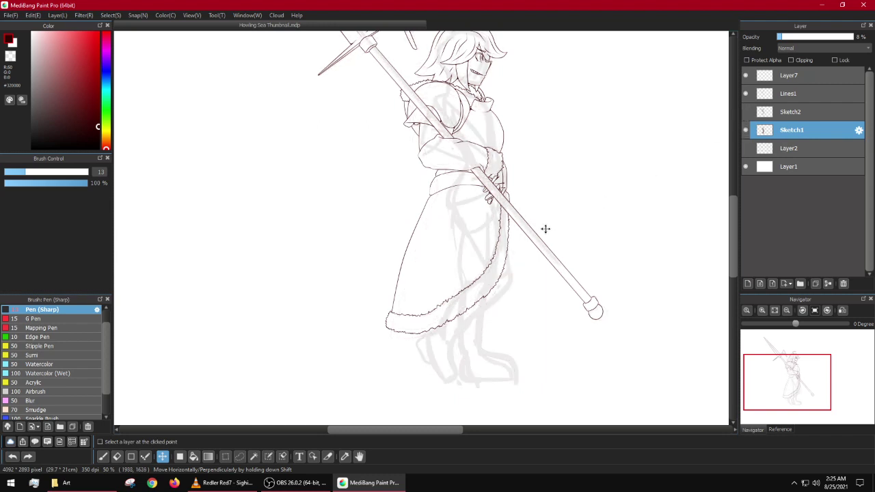
left_click_drag(546, 229, 506, 235)
scroll(505, 235, "down", 2)
scroll(483, 236, "up", 3)
left_click(746, 132)
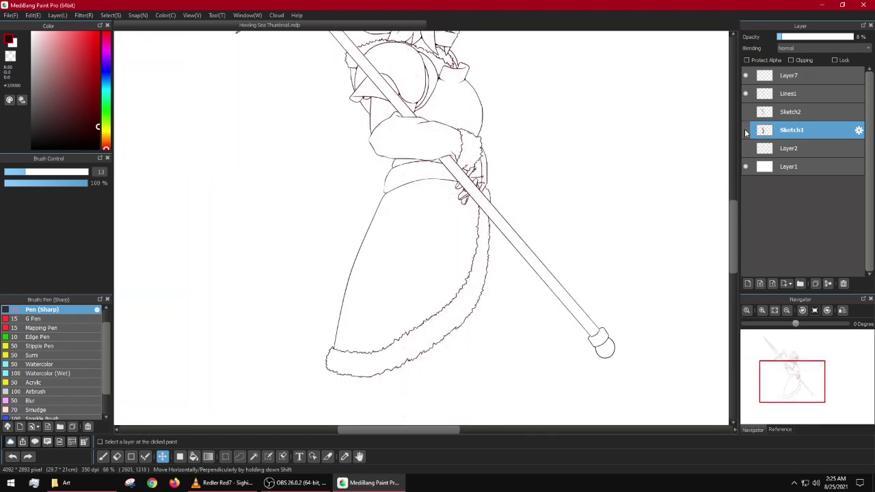
left_click(746, 112)
Step: On the Sketch2 layer, lasso the front boot sketch, move it backward under the body, and deselect it
left_click_drag(486, 249, 561, 243)
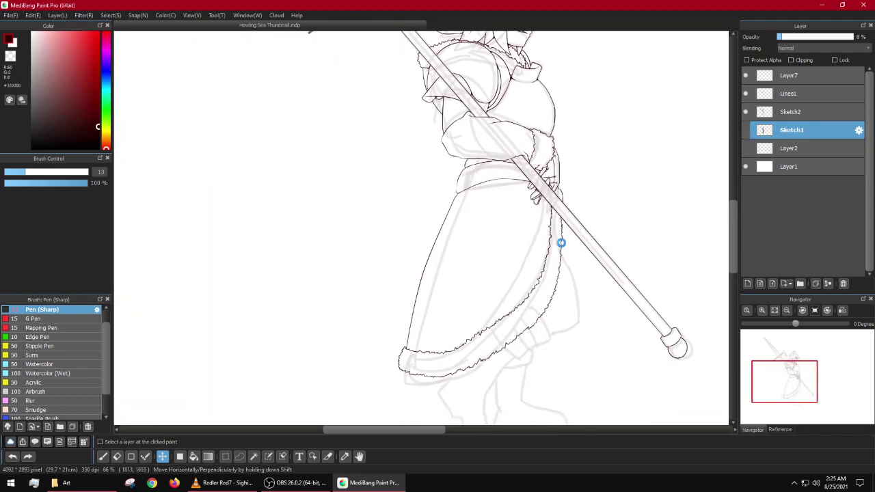
scroll(562, 241, "down", 3)
scroll(553, 264, "up", 4)
left_click_drag(573, 327, 600, 205)
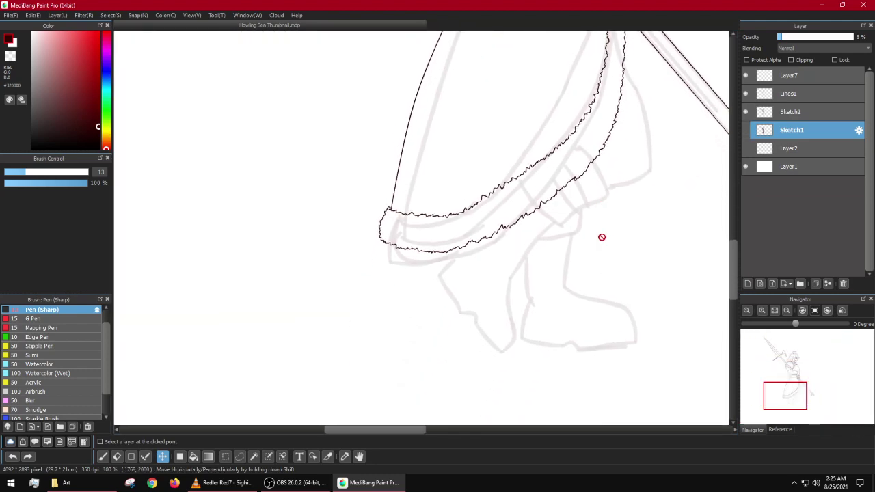
left_click(790, 113)
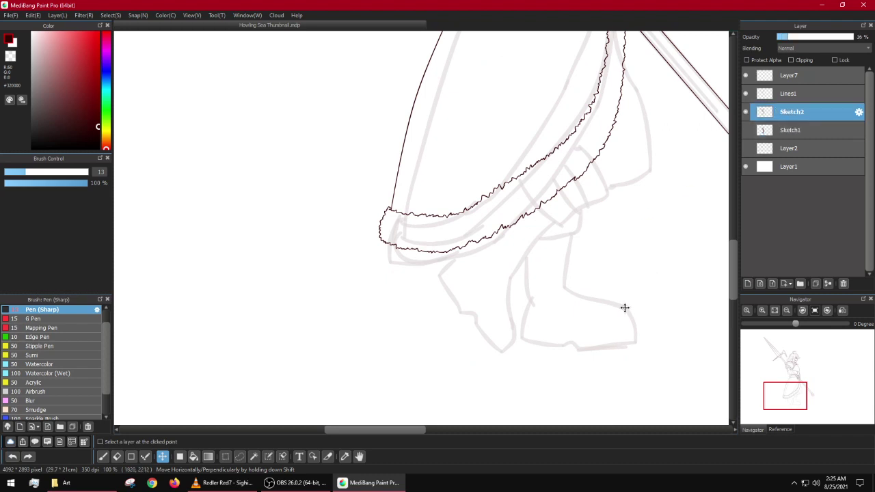
key("l")
mouse_move(594, 210)
left_mouse_down()
mouse_move(520, 300)
mouse_move(516, 339)
mouse_move(638, 372)
mouse_move(690, 243)
mouse_move(609, 215)
left_mouse_up()
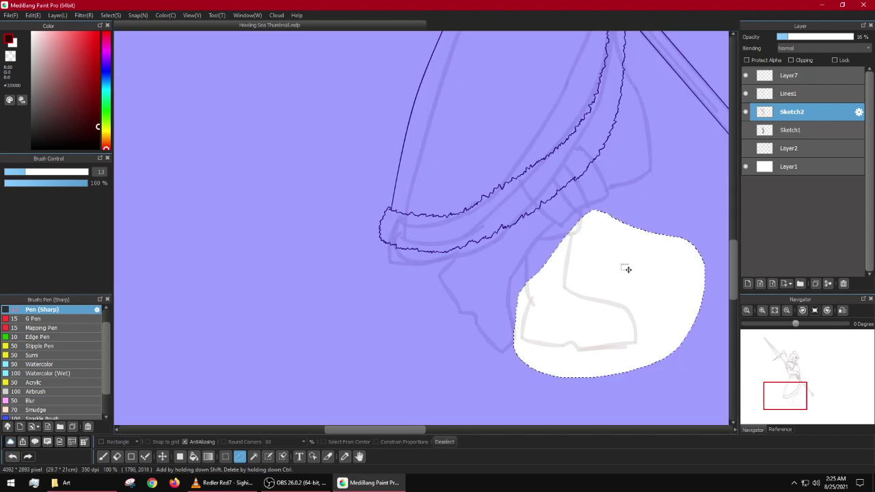
key("v")
mouse_move(629, 301)
left_mouse_down()
mouse_move(557, 303)
mouse_move(566, 306)
left_mouse_up()
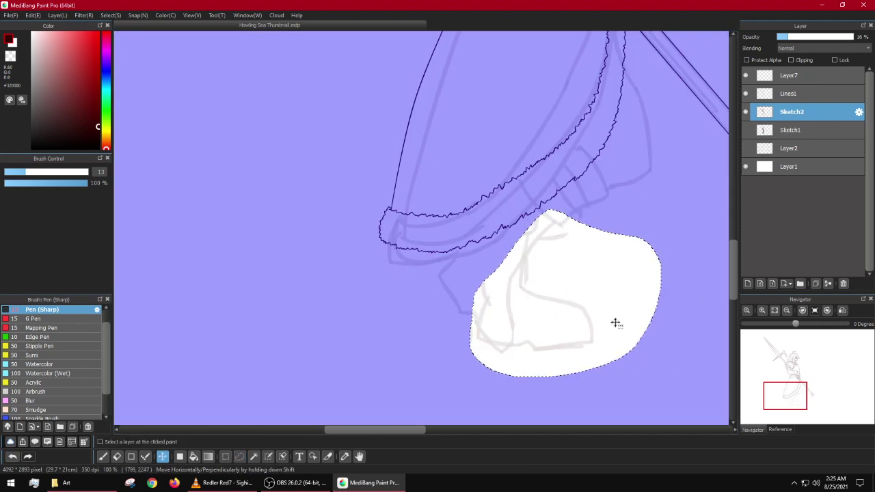
key("ctrl+d")
Step: Check the pose with the moved boot, try a hip guide stroke below the belt, and undo it
scroll(615, 326, "down", 3)
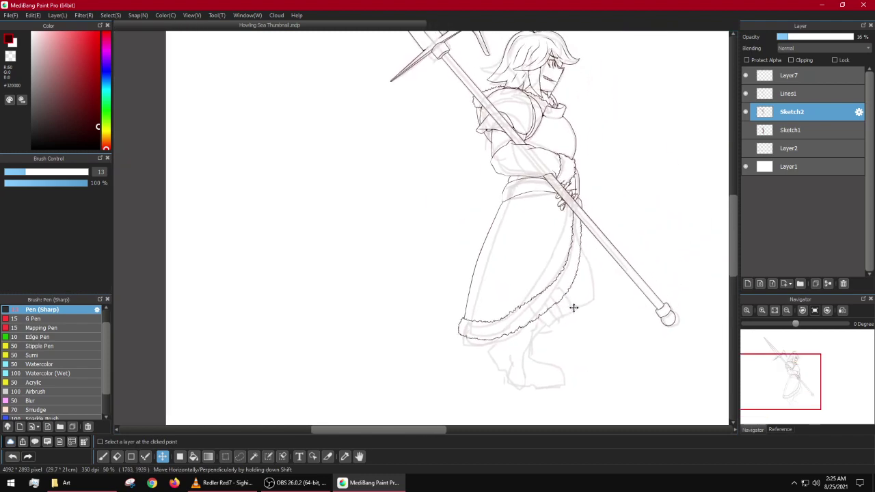
scroll(541, 363, "up", 3)
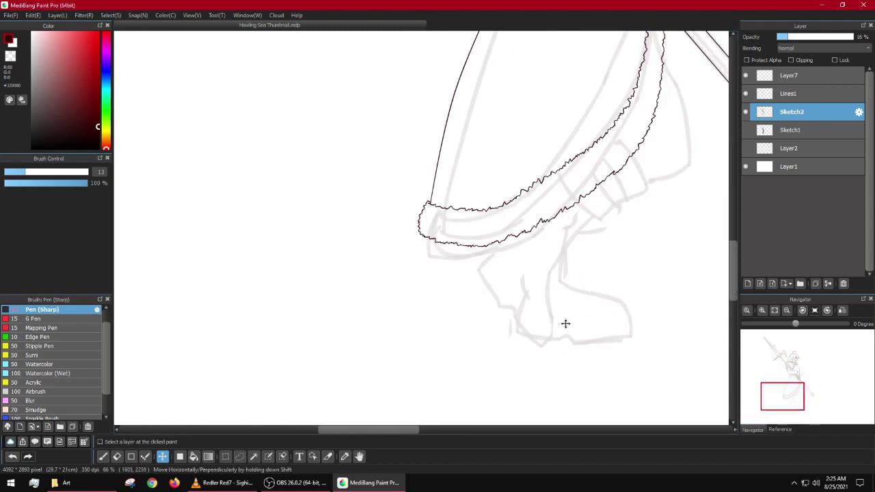
scroll(598, 264, "down", 4)
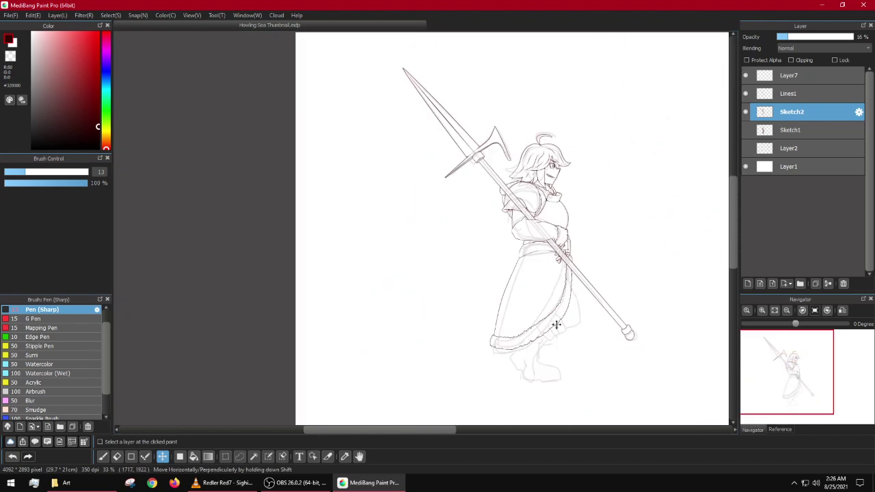
scroll(556, 323, "up", 1)
scroll(556, 323, "up", 3)
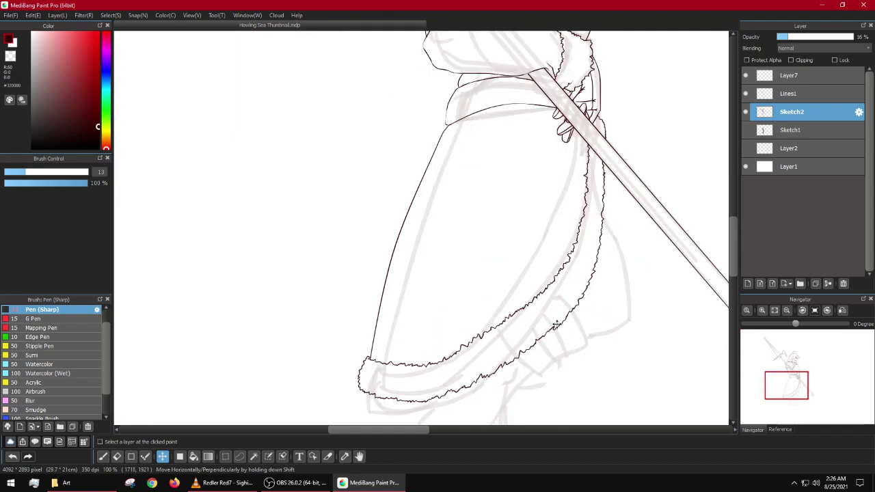
scroll(556, 325, "down", 2)
mouse_move(512, 216)
left_mouse_down()
mouse_move(516, 253)
mouse_move(572, 234)
left_mouse_up()
key("ctrl+z")
Step: Make Layer7 active, try rounded hip guides below the belt, and undo them
left_click(787, 77)
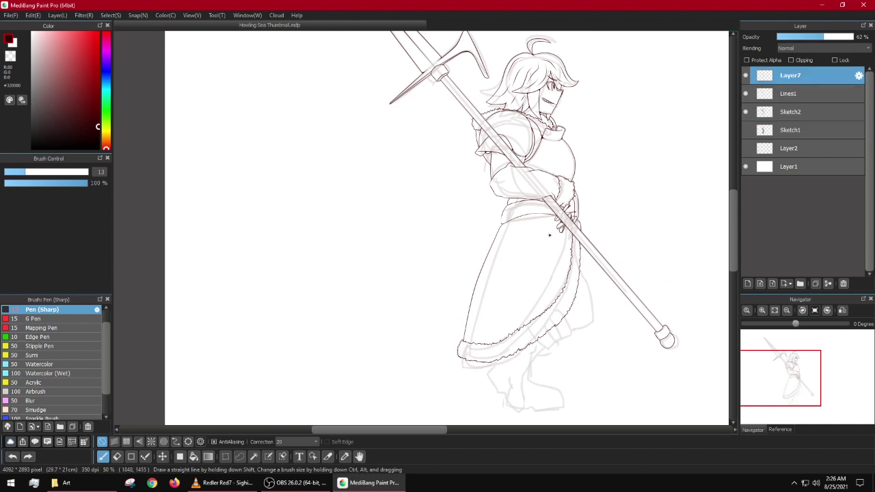
mouse_move(515, 216)
left_mouse_down()
mouse_move(521, 256)
mouse_move(553, 253)
mouse_move(571, 230)
left_mouse_up()
scroll(551, 223, "up", 2)
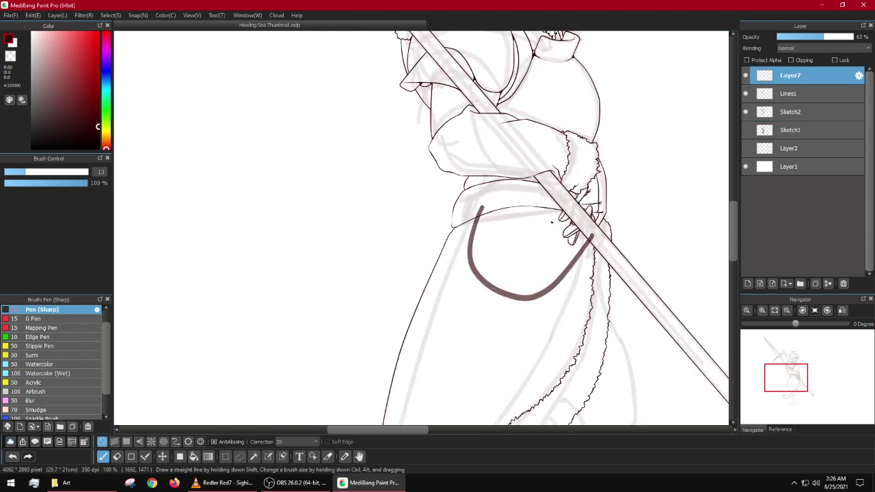
key("ctrl+z")
mouse_move(469, 197)
left_mouse_down()
mouse_move(546, 287)
mouse_move(506, 179)
mouse_move(489, 189)
left_mouse_up()
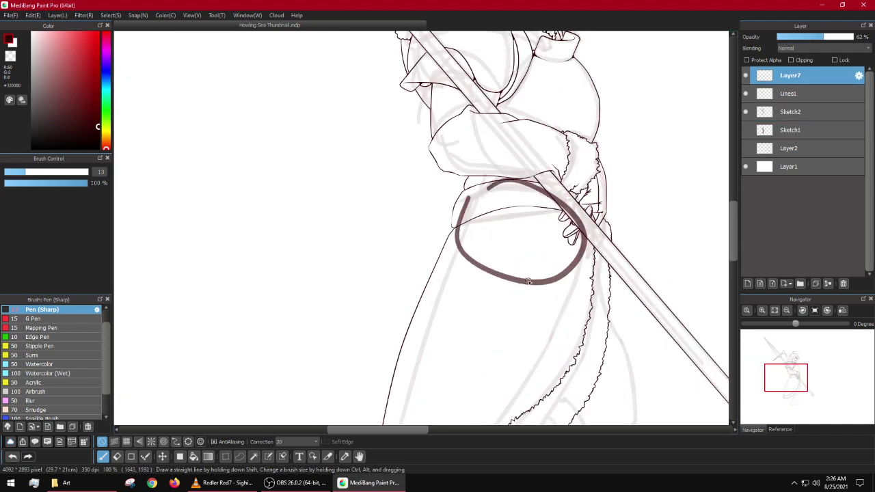
left_click_drag(527, 281, 551, 175)
key("ctrl+z")
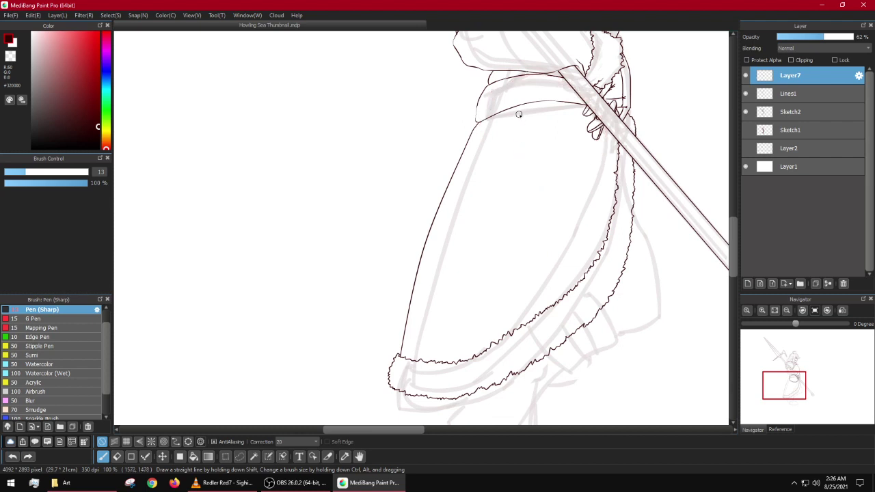
Step: Draw construction lines for the bent leg on Layer7, covering the thigh, knee, backward shin and foot
mouse_move(493, 128)
left_mouse_down()
mouse_move(510, 205)
mouse_move(586, 301)
mouse_move(608, 315)
mouse_move(553, 107)
mouse_move(586, 113)
mouse_move(620, 171)
mouse_move(643, 231)
mouse_move(653, 306)
mouse_move(610, 316)
left_mouse_up()
mouse_move(572, 313)
left_mouse_down()
mouse_move(576, 254)
mouse_move(563, 192)
left_mouse_up()
left_click_drag(605, 134, 458, 258)
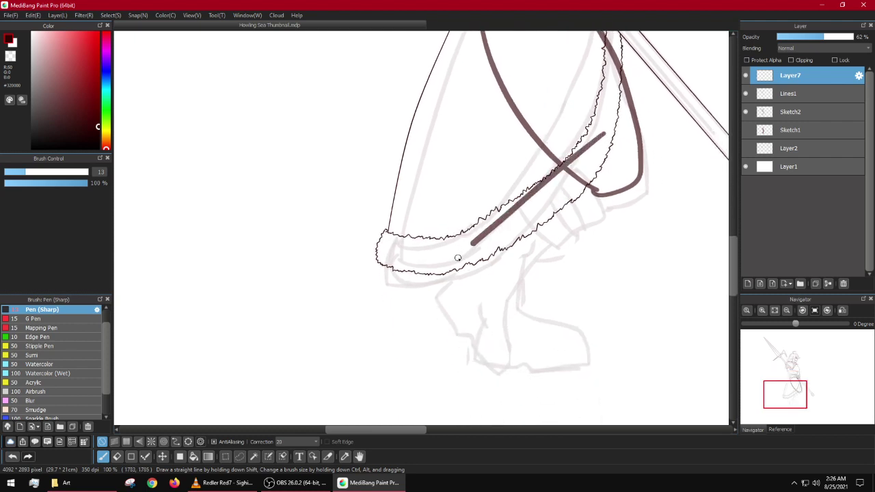
mouse_move(611, 141)
left_mouse_down()
mouse_move(639, 191)
mouse_move(459, 286)
left_mouse_up()
mouse_move(467, 251)
left_mouse_down()
mouse_move(467, 279)
mouse_move(397, 283)
mouse_move(468, 362)
left_mouse_up()
mouse_move(464, 268)
left_mouse_down()
mouse_move(493, 352)
mouse_move(465, 368)
left_mouse_up()
scroll(527, 288, "down", 3)
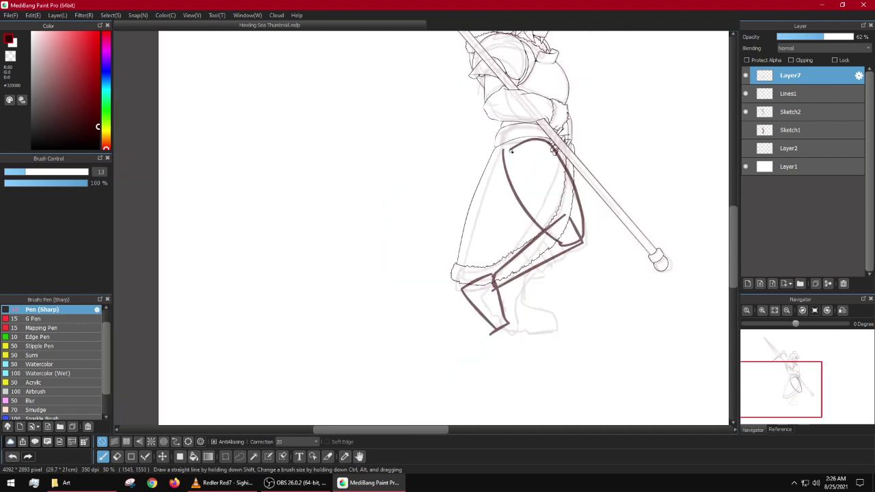
Step: Draw a vertical balance line from the head to below the feet using the cross snap, and turn snapping off
scroll(533, 229, "down", 3)
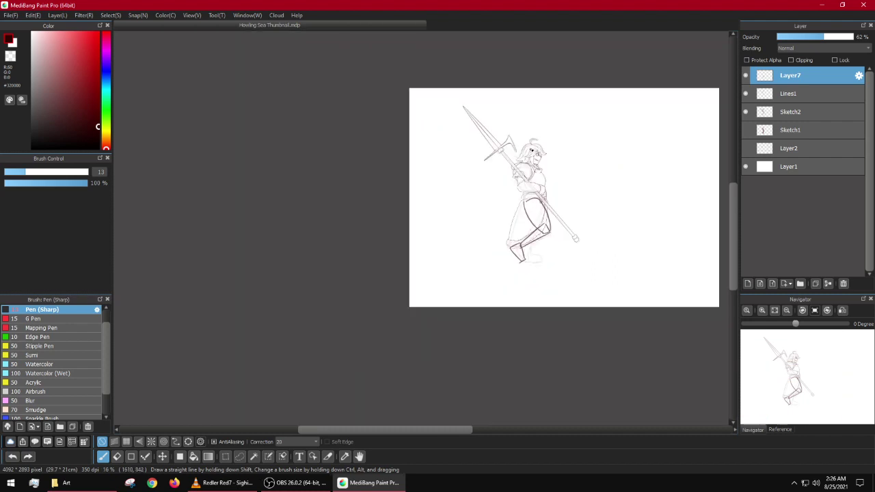
left_click(127, 441)
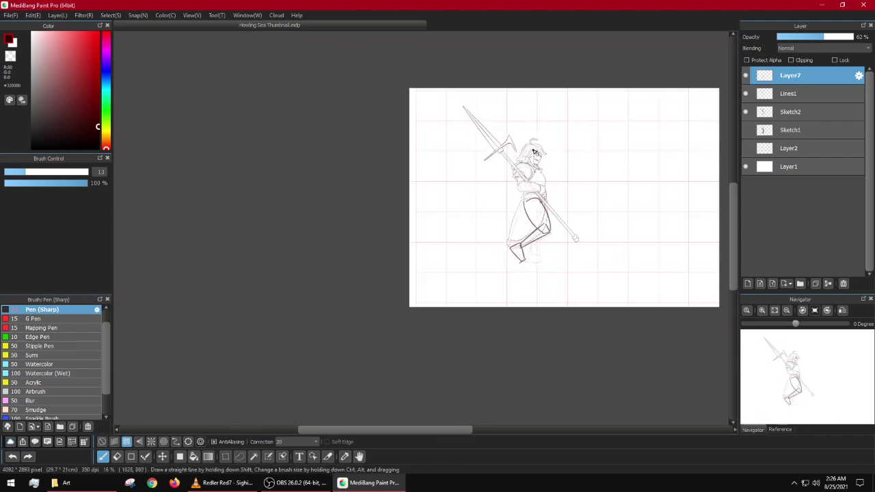
left_click_drag(532, 130, 529, 294)
scroll(530, 254, "up", 3)
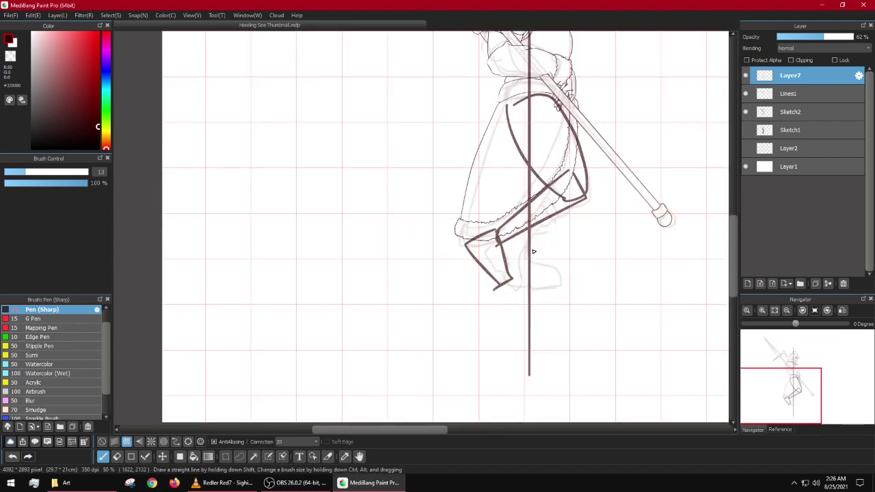
scroll(530, 243, "up", 1)
key("alt+1")
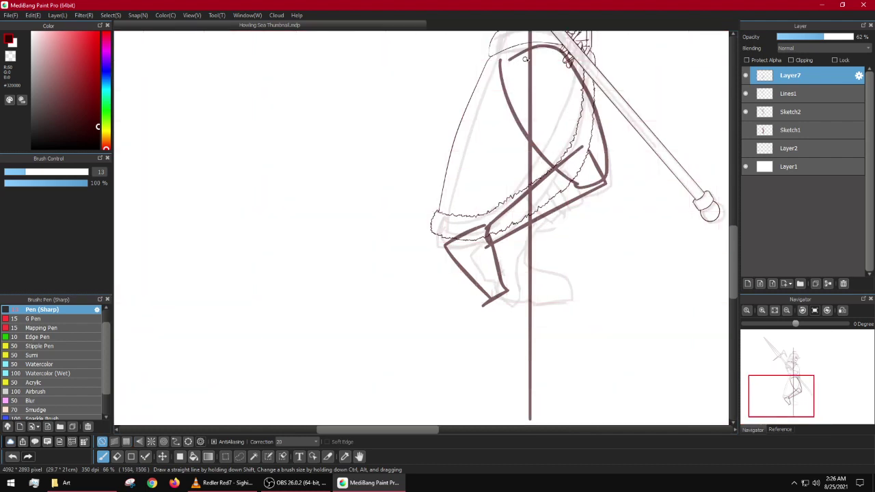
Step: Draw the front and back contours of the straight supporting leg's thigh down to the knee, redoing unsatisfactory strokes
left_click_drag(566, 59, 552, 166)
key("ctrl+z")
left_click_drag(575, 61, 560, 160)
left_click_drag(554, 109, 532, 252)
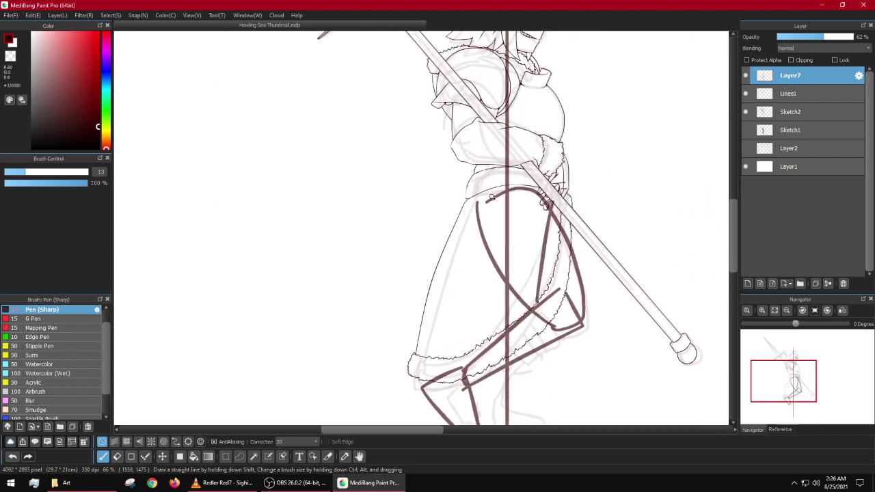
left_click_drag(492, 198, 520, 328)
key("ctrl+z")
left_click_drag(498, 199, 505, 334)
mouse_move(549, 203)
left_mouse_down()
mouse_move(540, 327)
mouse_move(532, 339)
mouse_move(512, 344)
left_mouse_up()
left_click_drag(543, 377, 552, 222)
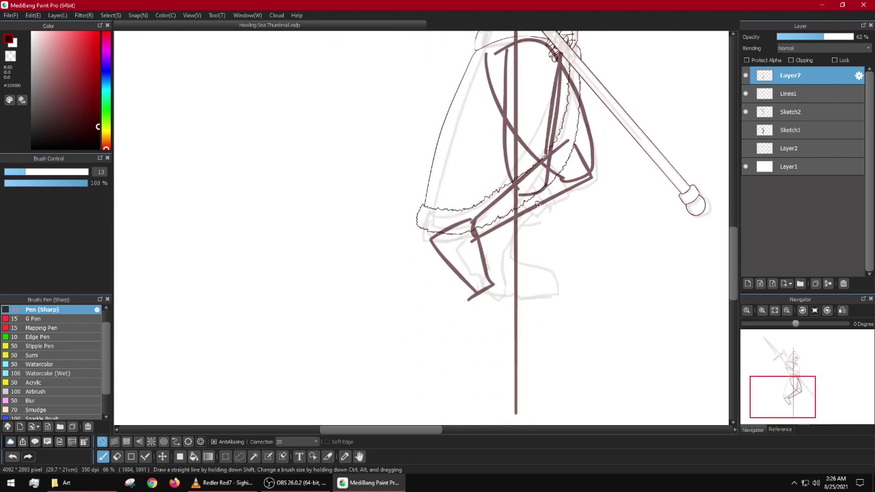
Step: Draw the supporting leg's knee line, shin and calf from the knee down to the ankle
scroll(538, 203, "up", 3)
left_click_drag(559, 173, 522, 347)
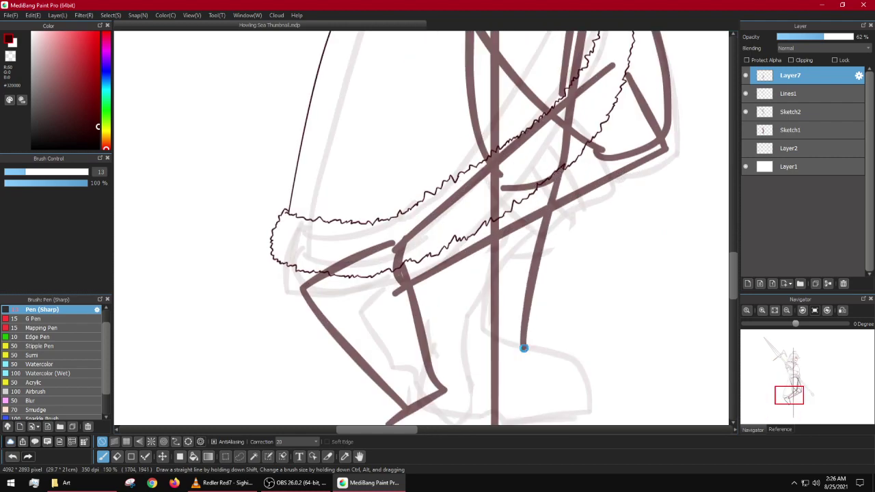
scroll(522, 347, "down", 5)
scroll(525, 350, "up", 2)
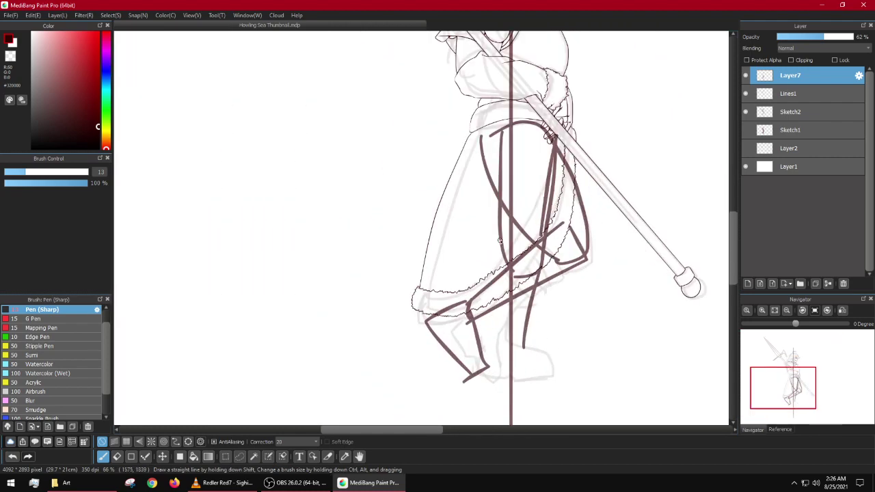
mouse_move(500, 240)
left_mouse_down()
mouse_move(544, 241)
mouse_move(525, 356)
left_mouse_up()
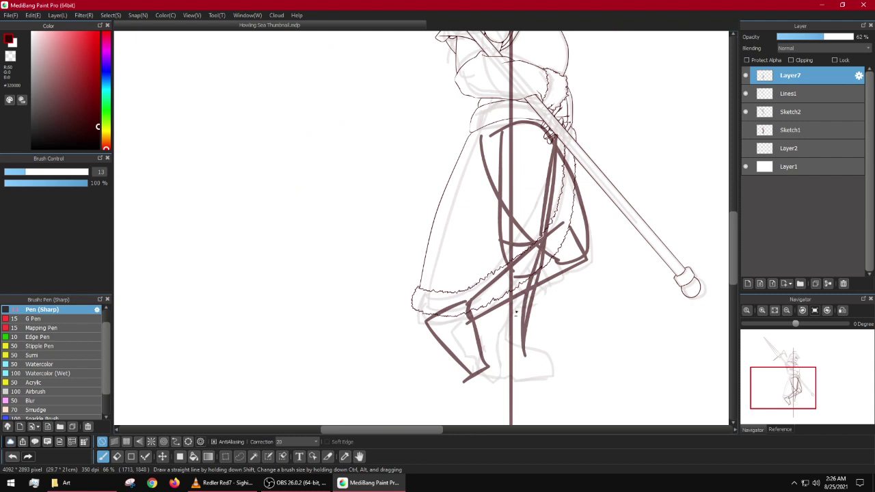
mouse_move(501, 244)
left_mouse_down()
mouse_move(486, 311)
mouse_move(491, 357)
left_mouse_up()
scroll(534, 351, "down", 3)
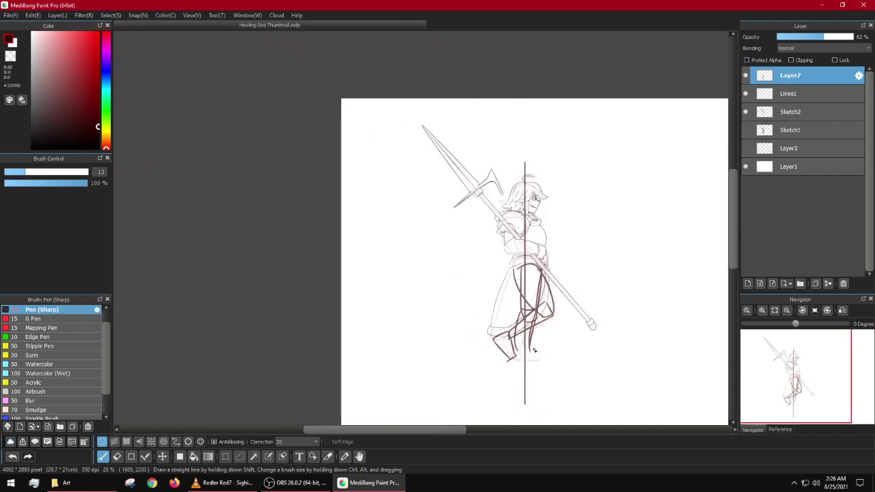
Step: Draw a simple foot shape at the end of the supporting leg, across the balance line
scroll(527, 309, "up", 2)
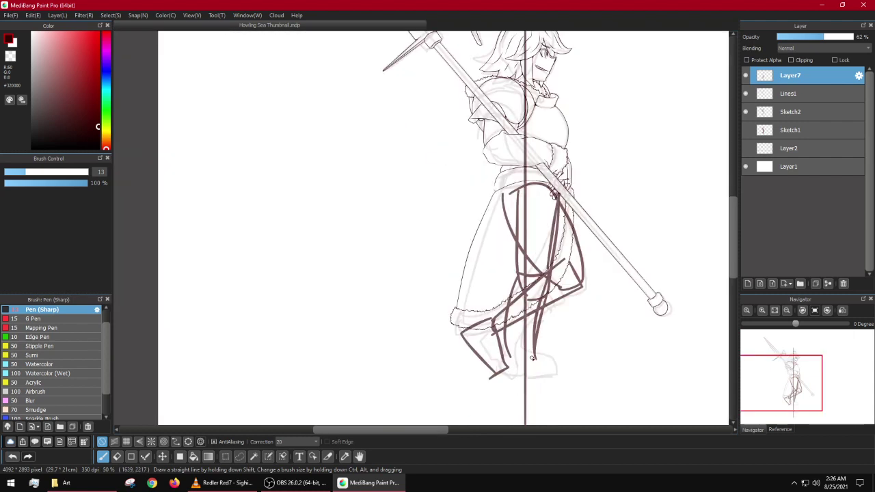
scroll(528, 367, "up", 4)
mouse_move(554, 286)
left_mouse_down()
mouse_move(635, 294)
mouse_move(653, 345)
mouse_move(482, 366)
left_mouse_up()
mouse_move(493, 280)
left_mouse_down()
mouse_move(474, 329)
mouse_move(474, 363)
mouse_move(634, 365)
mouse_move(662, 353)
mouse_move(504, 291)
left_mouse_up()
scroll(506, 292, "down", 3)
scroll(534, 282, "down", 4)
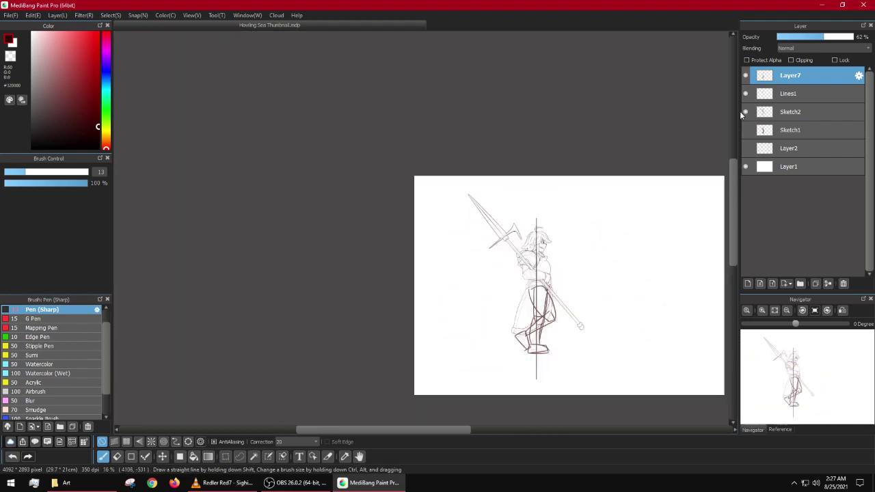
Step: Redraw the supporting foot's heel and add a flat sole connecting it to the toe
left_click_drag(568, 271, 553, 231)
scroll(518, 307, "up", 2)
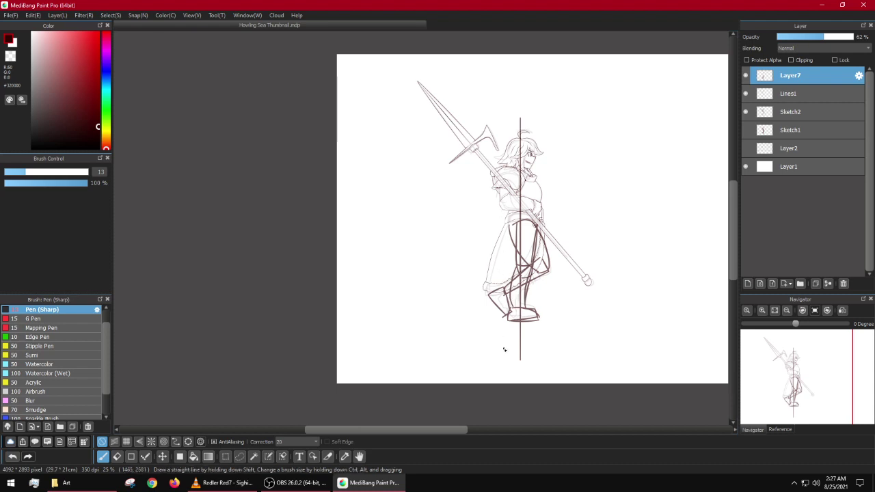
scroll(505, 341, "up", 3)
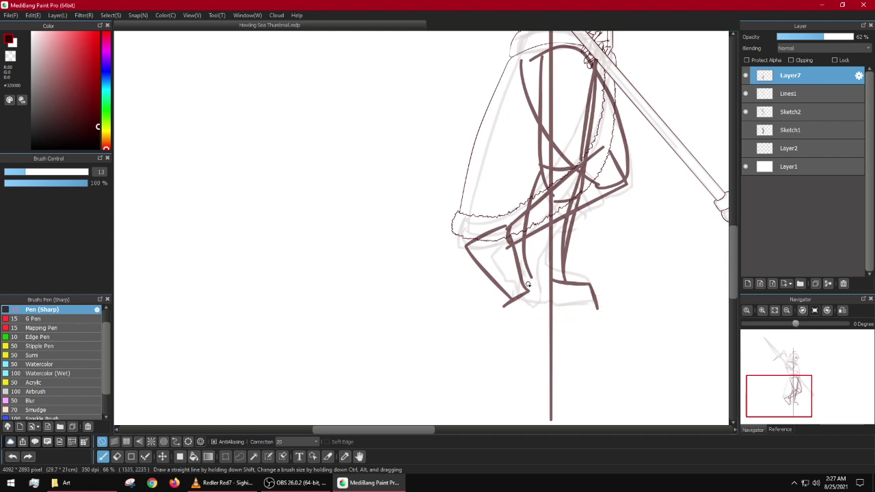
left_click_drag(527, 280, 518, 318)
key("ctrl+z")
key("ctrl+y")
mouse_move(516, 316)
left_mouse_down()
mouse_move(596, 317)
mouse_move(576, 286)
mouse_move(551, 282)
left_mouse_up()
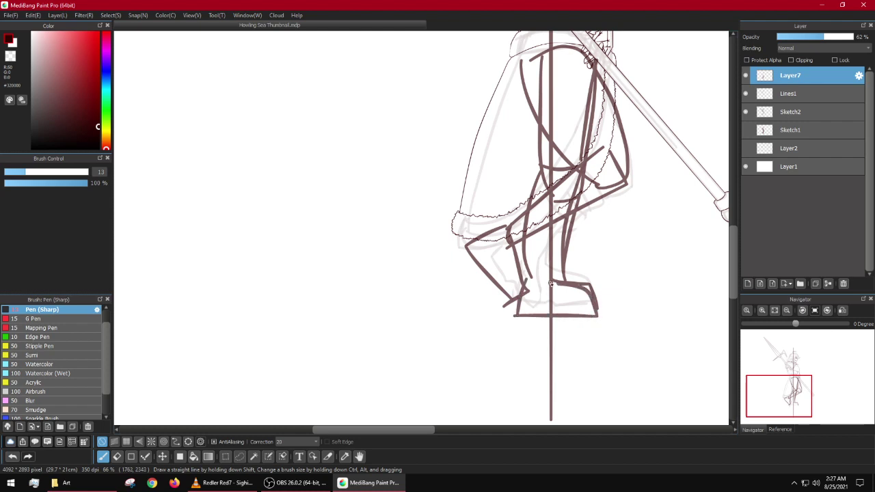
scroll(607, 306, "down", 2)
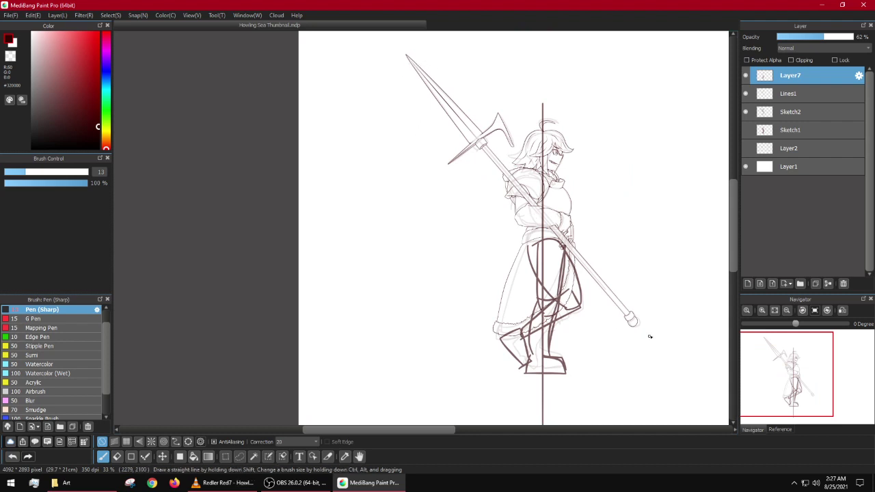
Step: Try a loose oval around the spearhead and a curved stroke above the character's head, removing the trial strokes
mouse_move(615, 309)
left_mouse_down()
mouse_move(396, 74)
mouse_move(434, 181)
mouse_move(490, 103)
left_mouse_up()
key("ctrl+z")
mouse_move(421, 58)
left_mouse_down()
mouse_move(394, 60)
mouse_move(502, 200)
mouse_move(459, 68)
mouse_move(376, 77)
left_mouse_up()
key("ctrl+z")
left_click_drag(576, 73, 426, 129)
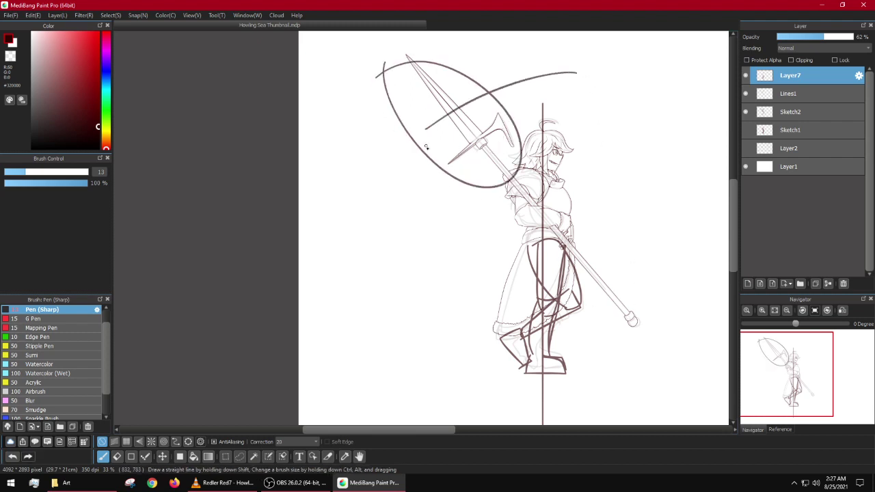
key("ctrl+z")
key("ctrl+z")
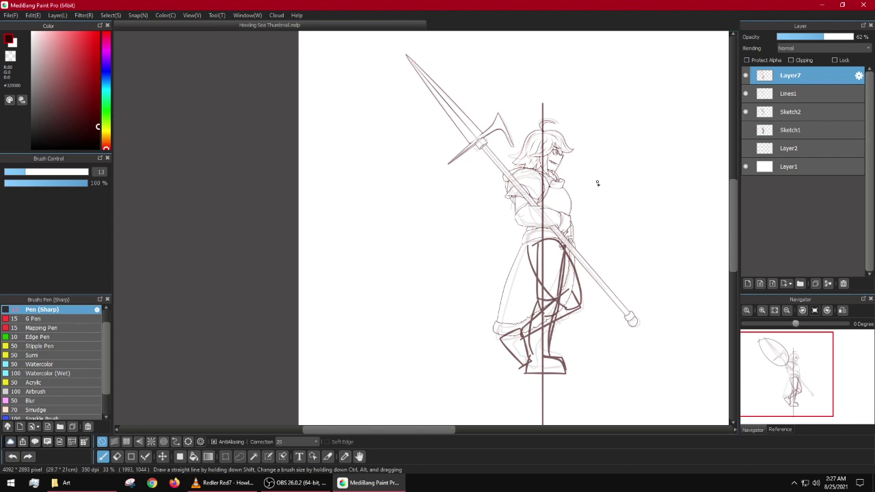
Step: Undo the balance line and all leg construction strokes on Layer7
key("ctrl+z")
key("ctrl+z")
key("ctrl+z")
key("ctrl+z")
key("ctrl+z")
key("ctrl+z")
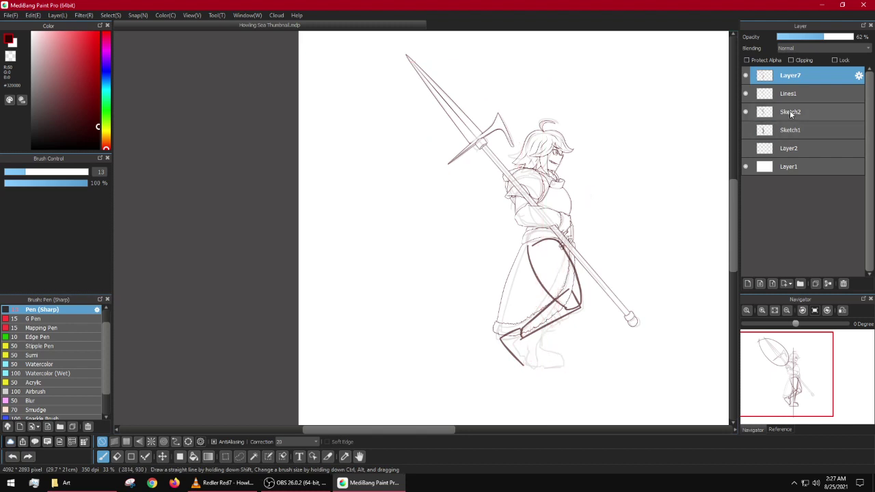
key("ctrl+z")
key("ctrl+z")
key("ctrl+z")
key("ctrl+z")
key("ctrl+z")
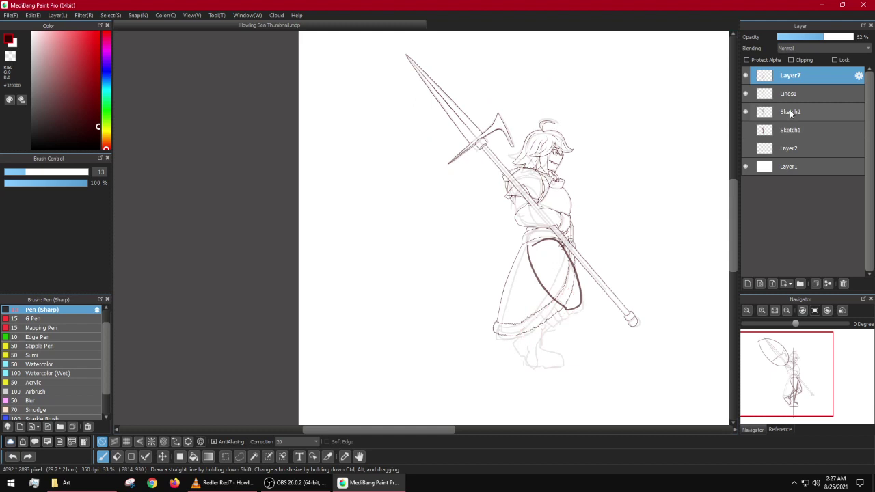
Step: Add a new layer directly above Lines1 and set the brush size to 2
left_click(798, 95)
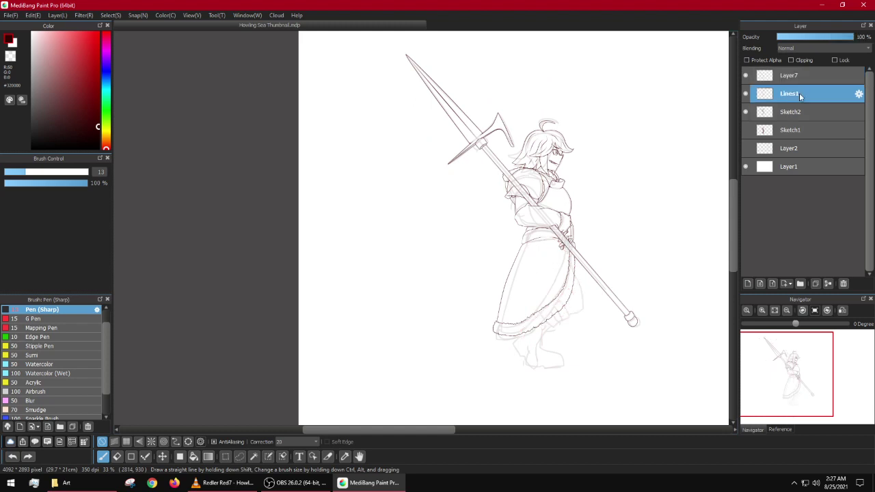
key("ctrl+shift+n")
scroll(575, 301, "up", 3)
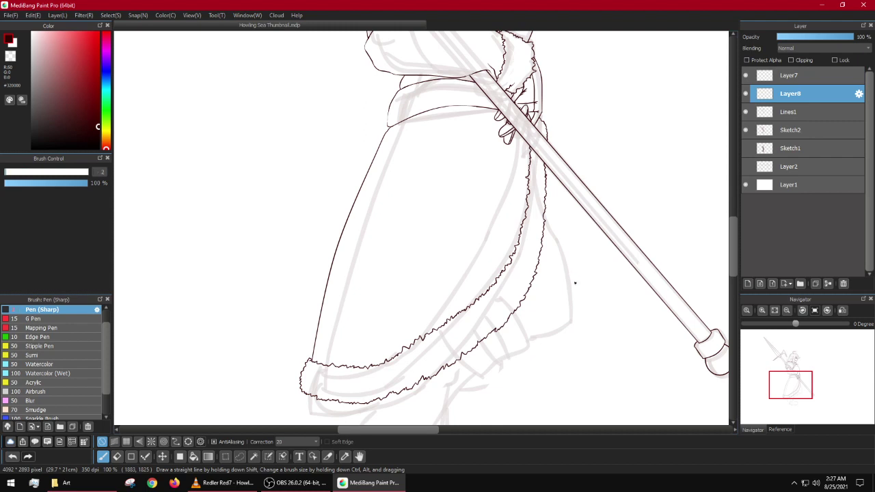
Step: Ink the front contour of the bent leg's thigh from the coat's fur trim down along the sketch, redoing the first stroke
scroll(558, 271, "up", 3)
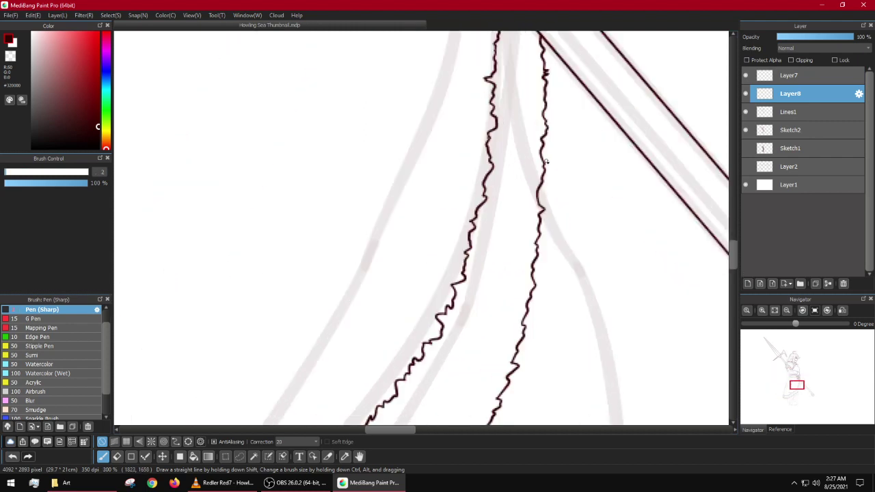
mouse_move(536, 167)
left_mouse_down()
mouse_move(549, 211)
mouse_move(594, 264)
left_mouse_up()
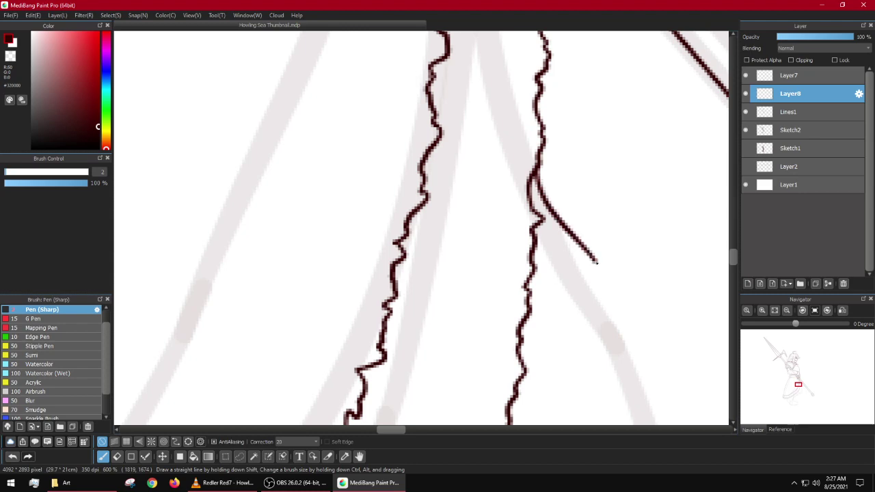
scroll(505, 185, "down", 3)
scroll(506, 184, "up", 2)
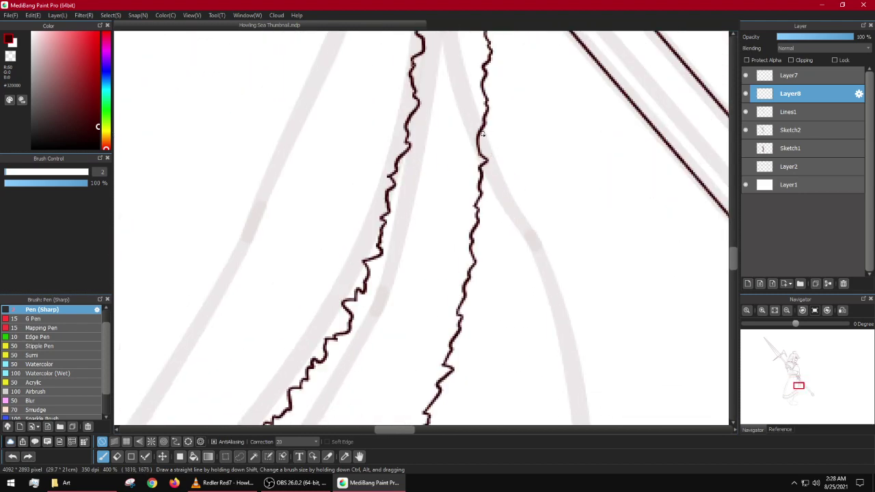
mouse_move(486, 140)
left_mouse_down()
mouse_move(518, 198)
mouse_move(520, 250)
left_mouse_up()
mouse_move(555, 309)
left_mouse_down()
mouse_move(447, 171)
mouse_move(436, 134)
left_mouse_up()
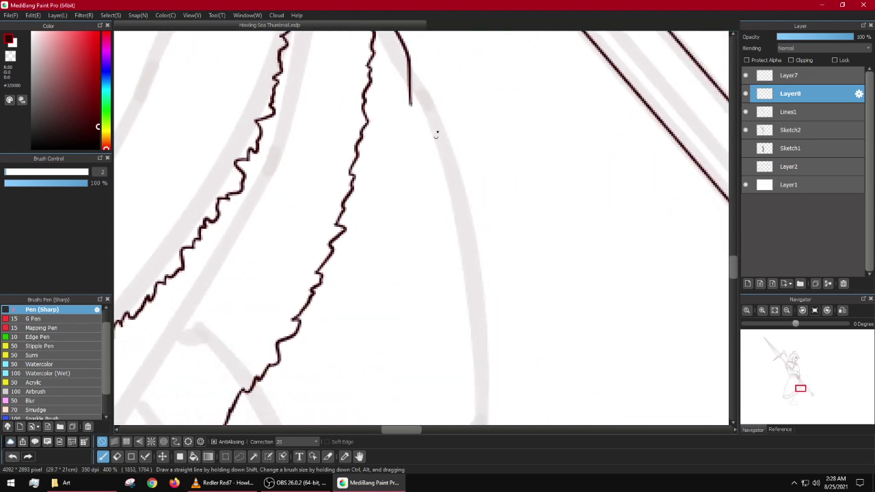
mouse_move(413, 80)
left_mouse_down()
mouse_move(455, 189)
mouse_move(464, 250)
left_mouse_up()
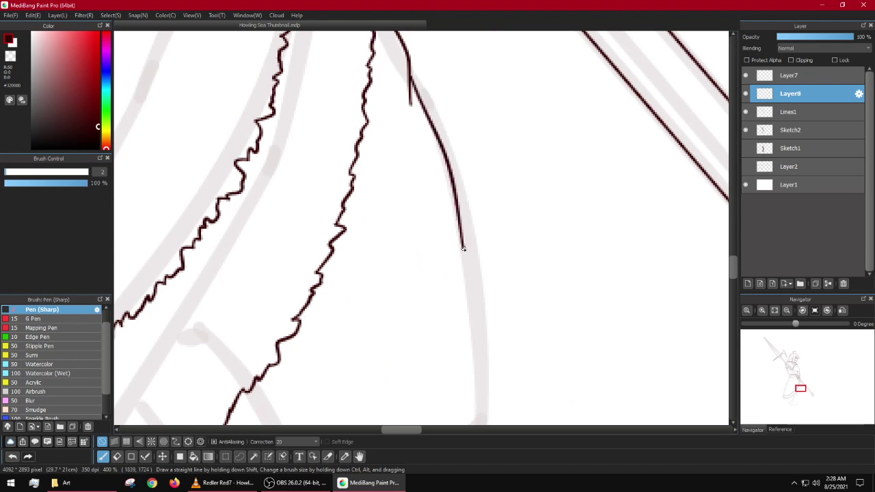
Step: Try tracing the baggy rear trouser leg's outer edge and bottom hem behind the fur-trimmed coat
scroll(465, 252, "down", 2)
scroll(483, 227, "up", 4)
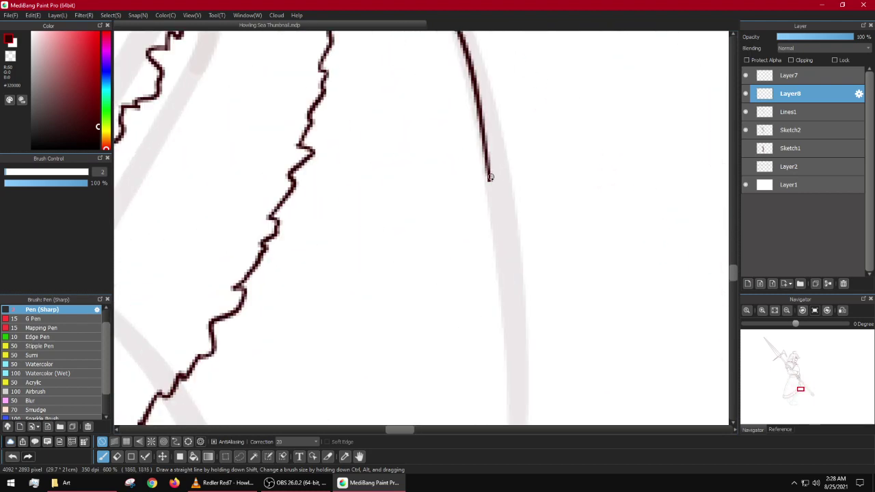
scroll(491, 179, "up", 3)
mouse_move(488, 182)
left_mouse_down()
mouse_move(538, 337)
mouse_move(531, 344)
mouse_move(524, 169)
left_mouse_up()
scroll(541, 327, "down", 4)
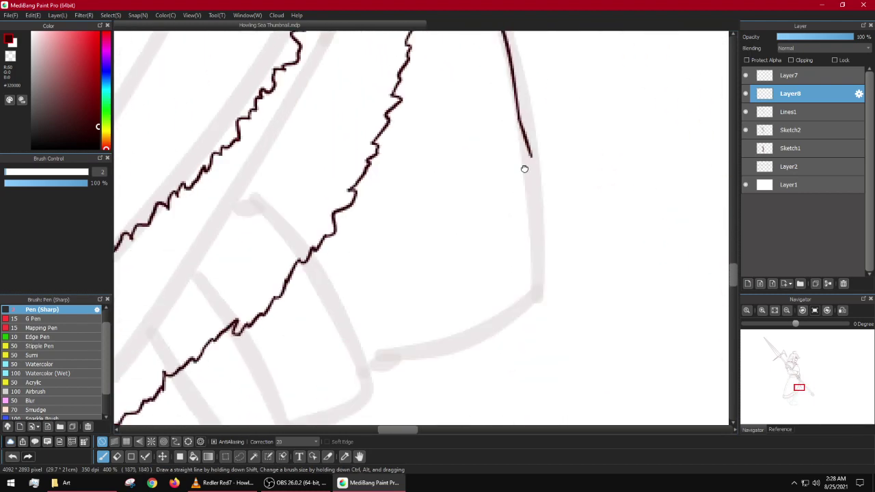
scroll(524, 169, "up", 2)
mouse_move(533, 134)
left_mouse_down()
mouse_move(549, 322)
mouse_move(563, 180)
mouse_move(565, 260)
mouse_move(496, 335)
mouse_move(596, 258)
mouse_move(499, 320)
mouse_move(326, 335)
left_mouse_up()
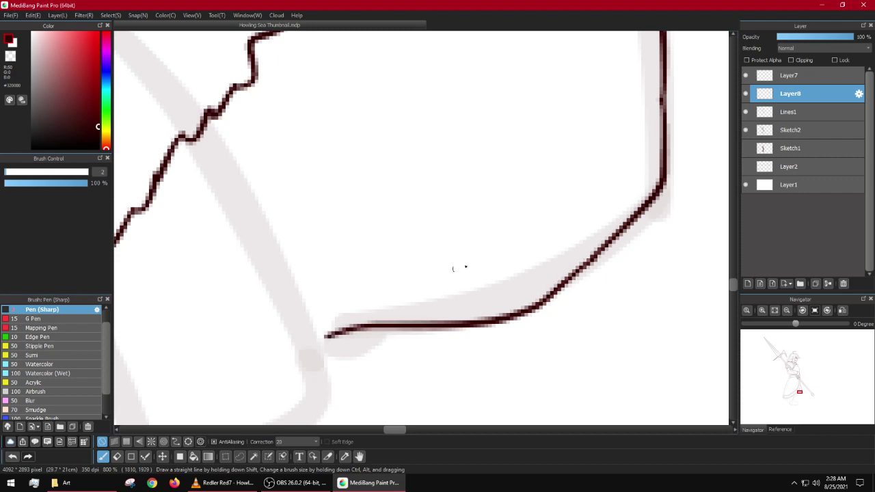
scroll(494, 240, "down", 8)
left_click_drag(501, 196, 502, 232)
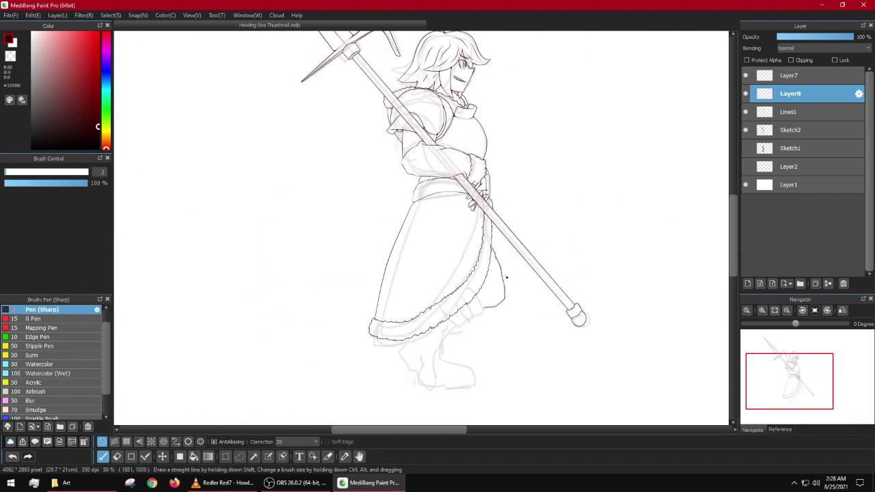
scroll(506, 278, "up", 2)
key("ctrl+z")
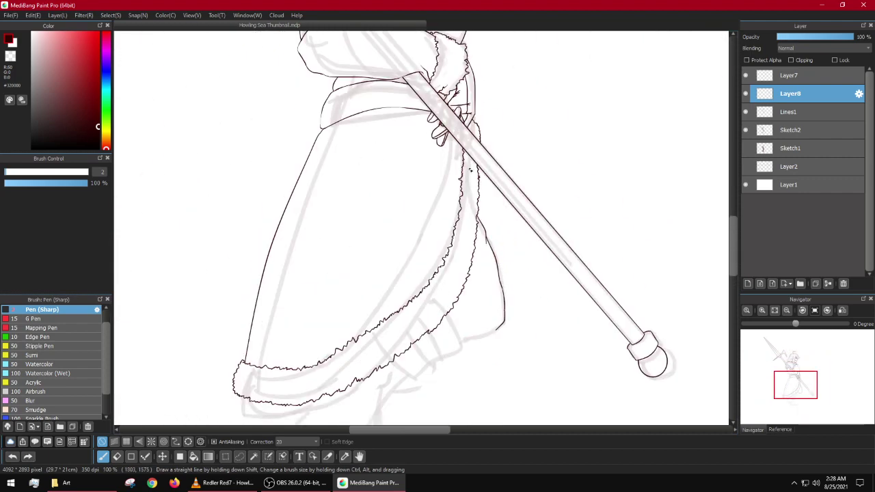
key("ctrl+z")
Step: Try a fuller outline for the rear trouser leg, running outside the sketch and curving into a lower hem
scroll(492, 207, "up", 1)
mouse_move(465, 118)
left_mouse_down()
mouse_move(530, 160)
mouse_move(564, 219)
mouse_move(541, 371)
left_mouse_up()
key("ctrl+z")
mouse_move(465, 116)
left_mouse_down()
mouse_move(514, 179)
mouse_move(530, 231)
mouse_move(519, 377)
left_mouse_up()
left_click_drag(517, 345, 460, 177)
mouse_move(476, 119)
left_mouse_down()
mouse_move(516, 305)
mouse_move(522, 379)
mouse_move(507, 205)
mouse_move(513, 283)
mouse_move(475, 340)
mouse_move(422, 357)
mouse_move(337, 356)
left_mouse_up()
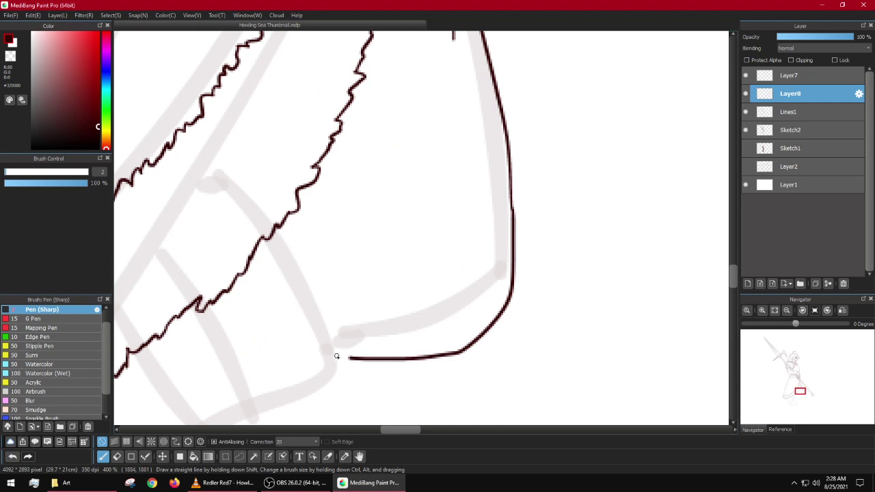
scroll(352, 312, "down", 1)
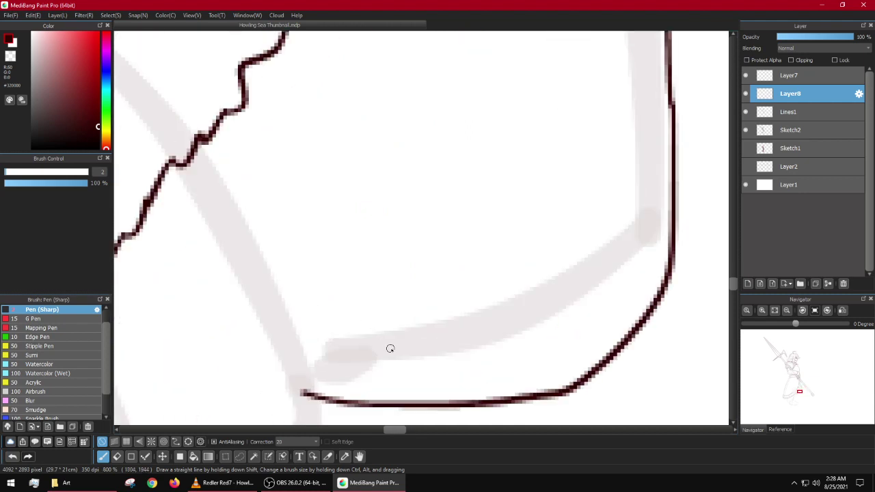
Step: Examine the fuller trouser outline up close and against the whole figure, and undo it
scroll(393, 317, "down", 1)
scroll(512, 271, "up", 2)
scroll(499, 264, "up", 2)
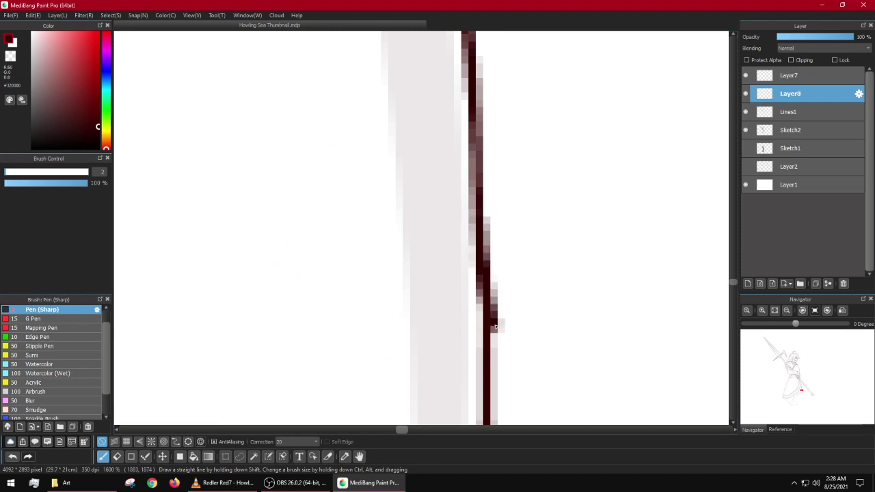
scroll(500, 290, "down", 3)
scroll(506, 299, "up", 1)
scroll(498, 297, "down", 4)
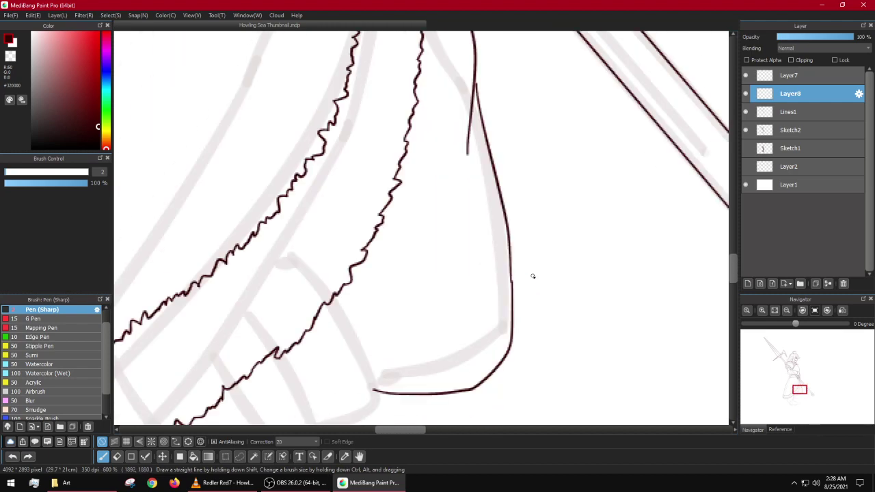
scroll(526, 236, "up", 2)
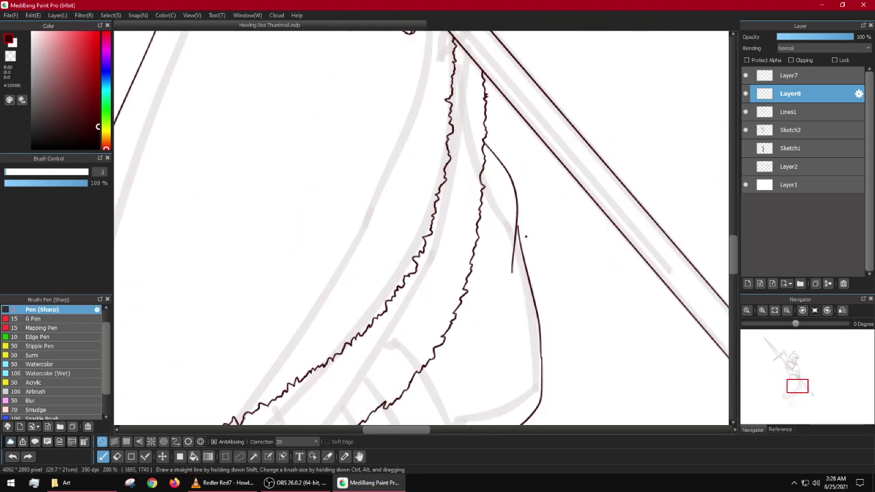
scroll(511, 260, "down", 3)
scroll(487, 171, "up", 2)
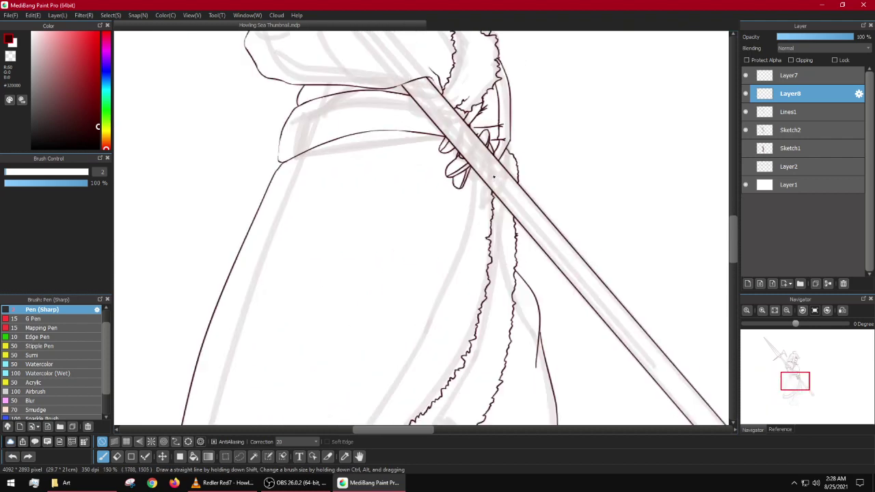
scroll(511, 227, "down", 4)
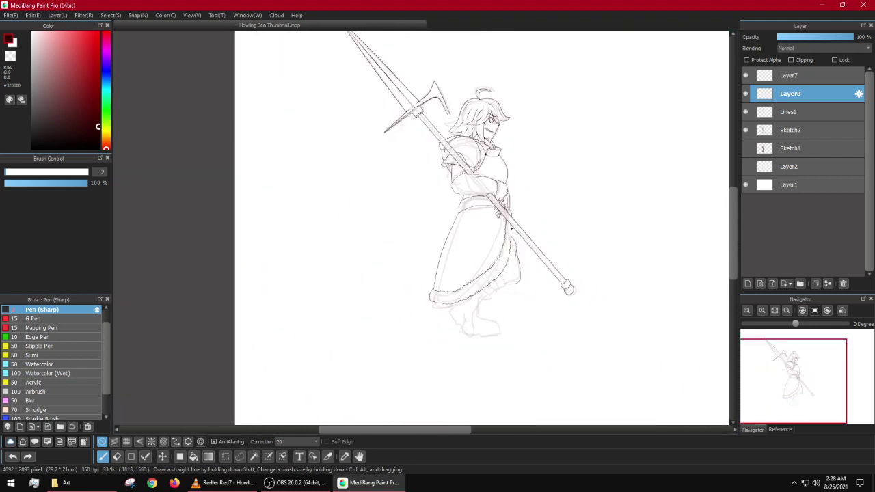
scroll(510, 227, "up", 5)
scroll(509, 229, "down", 3)
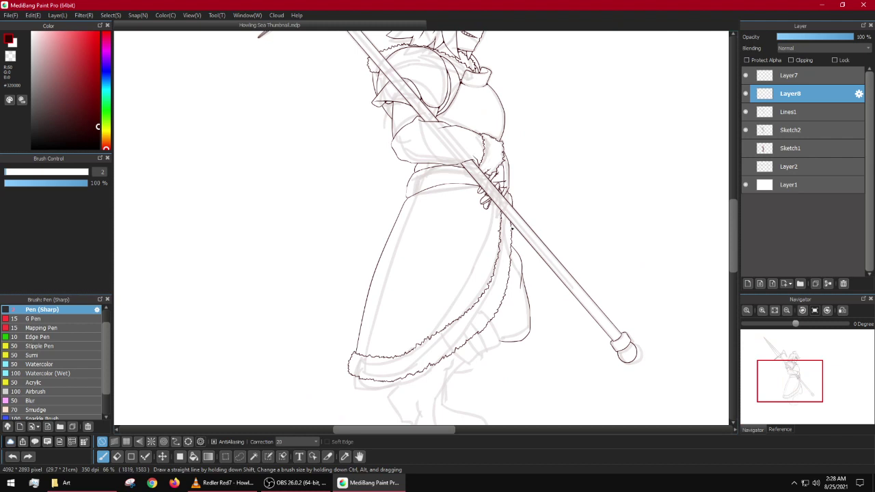
key("ctrl+z")
Step: Try new strokes for the rear trouser leg's upper outer edge, starting near the staff and fur trim
scroll(521, 240, "up", 3)
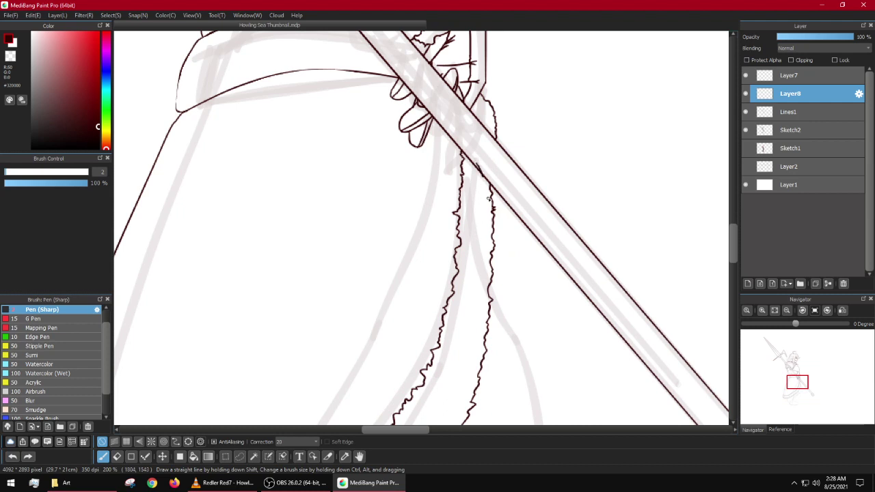
left_click_drag(482, 175, 508, 241)
mouse_move(513, 305)
left_mouse_down()
mouse_move(483, 210)
mouse_move(516, 336)
left_mouse_up()
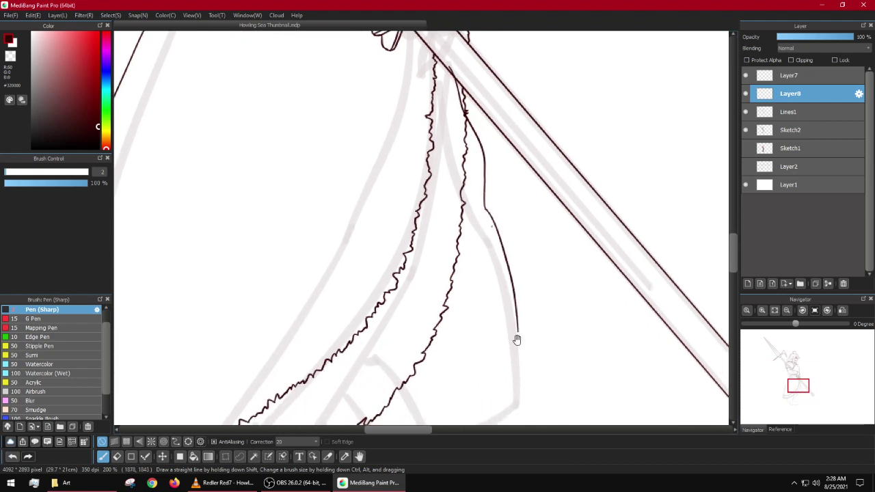
key("ctrl+z")
scroll(495, 199, "up", 1)
key("ctrl+z")
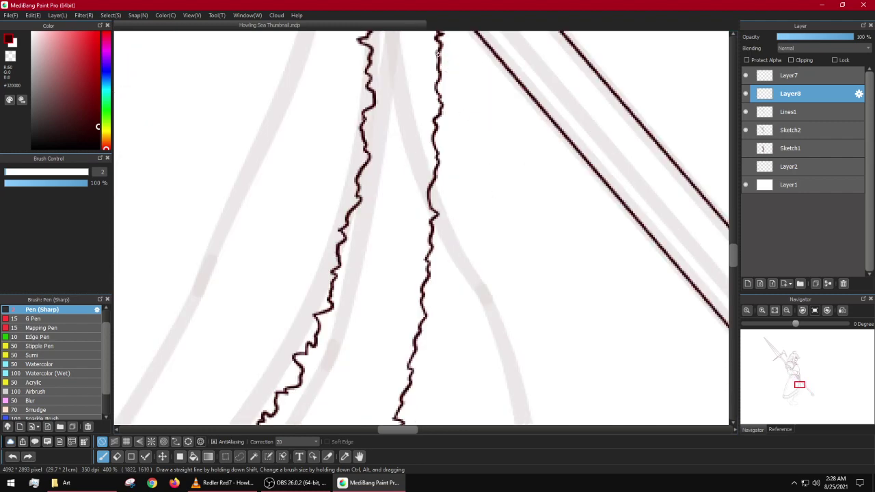
mouse_move(441, 69)
left_mouse_down()
mouse_move(494, 248)
mouse_move(500, 305)
mouse_move(512, 313)
left_mouse_up()
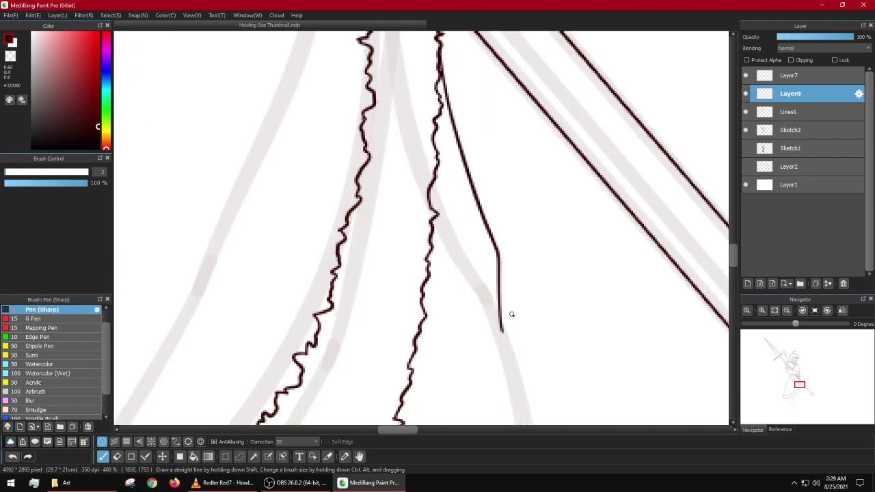
key("ctrl+z")
scroll(474, 166, "down", 1)
left_click_drag(440, 136, 484, 209)
key("ctrl+z")
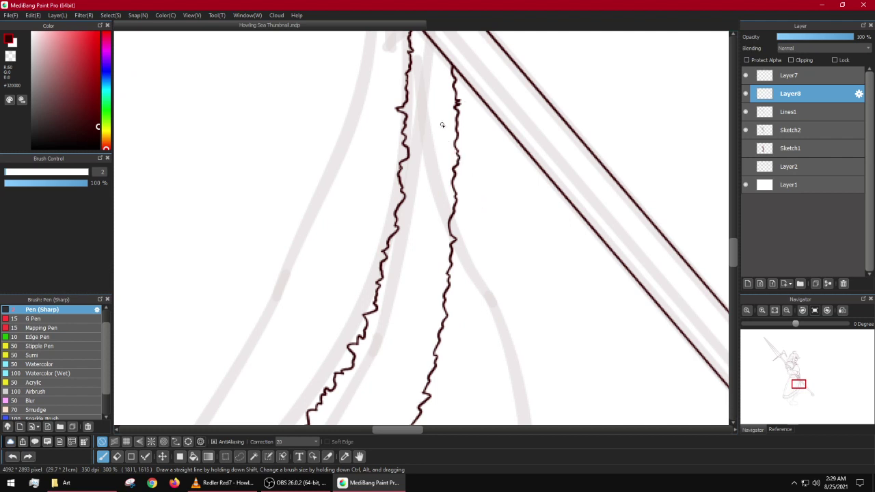
Step: Ink the rear trouser leg's outline from the fur trim down the outer edge and around the bottom hem
left_click_drag(442, 120, 484, 250)
mouse_move(502, 281)
left_mouse_down()
mouse_move(519, 324)
mouse_move(477, 218)
mouse_move(485, 297)
left_mouse_up()
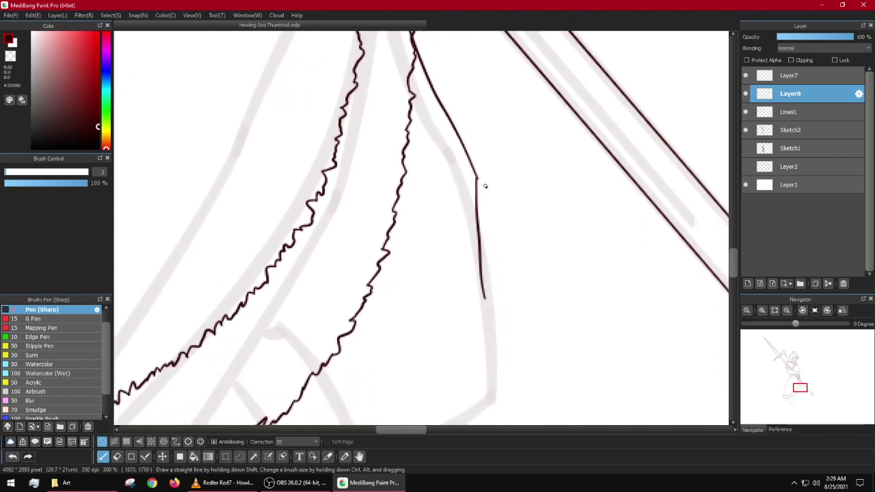
key("ctrl+z")
mouse_move(479, 181)
left_mouse_down()
mouse_move(497, 361)
mouse_move(485, 408)
mouse_move(524, 212)
left_mouse_up()
scroll(536, 219, "up", 3)
mouse_move(479, 296)
left_mouse_down()
mouse_move(560, 252)
mouse_move(579, 264)
mouse_move(495, 335)
mouse_move(275, 353)
left_mouse_up()
Step: Try short slanted crease strokes above the inner end of the trouser hem
left_click_drag(315, 324, 428, 324)
left_click_drag(459, 261, 390, 330)
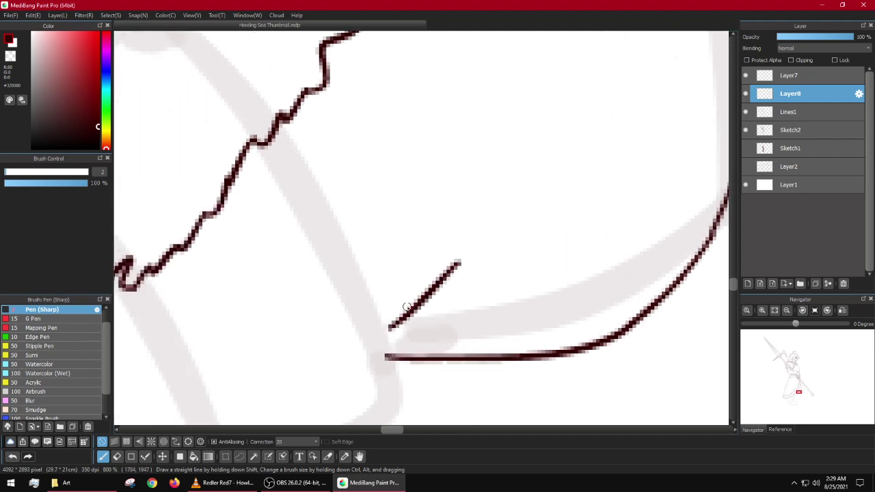
key("ctrl+z")
left_click_drag(487, 228, 385, 319)
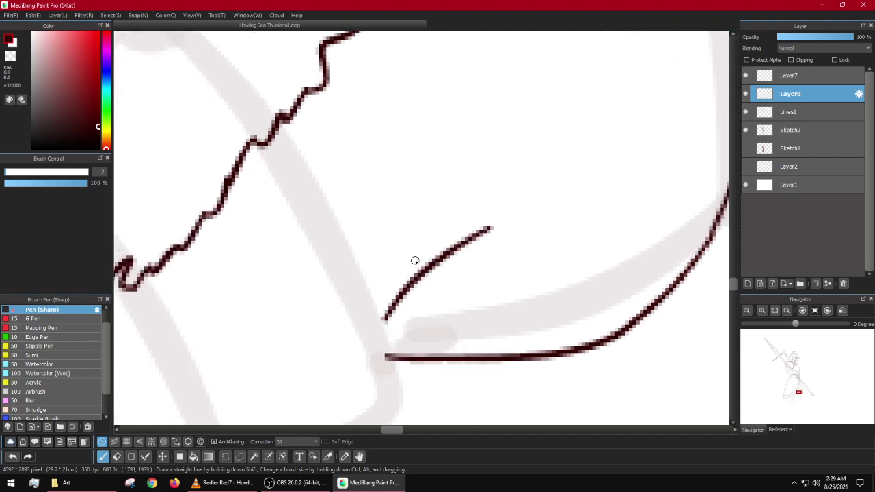
mouse_move(413, 257)
left_mouse_down()
mouse_move(385, 318)
mouse_move(457, 316)
left_mouse_up()
key("ctrl+z")
key("ctrl+z")
Step: Draw two pairs of converging crease lines where the trouser leg meets the shin wrap, thickening and tapering the upper pair
left_click_drag(379, 320, 395, 316)
left_click_drag(482, 272, 379, 320)
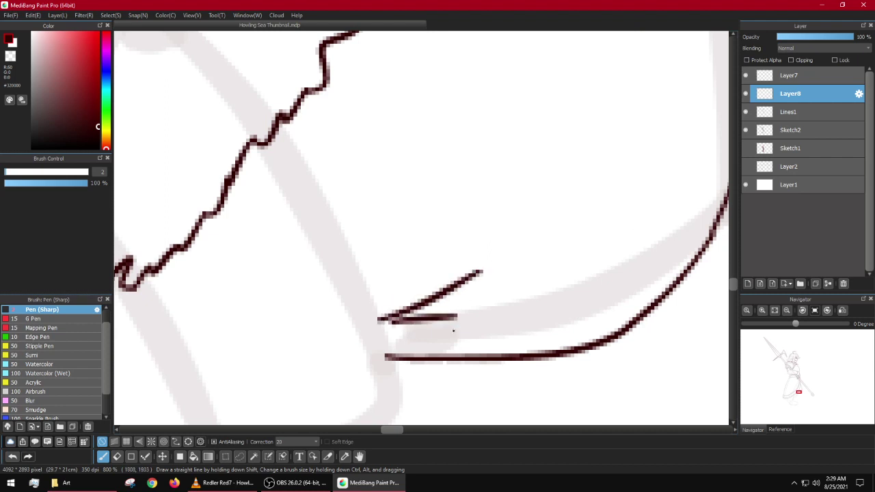
scroll(476, 366, "up", 3)
scroll(444, 338, "left", 2)
left_click_drag(385, 366, 528, 274)
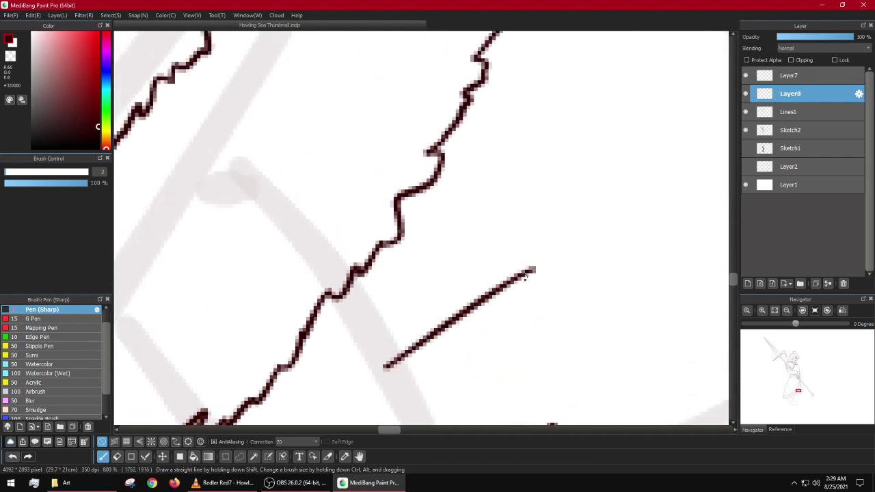
left_click_drag(402, 358, 514, 303)
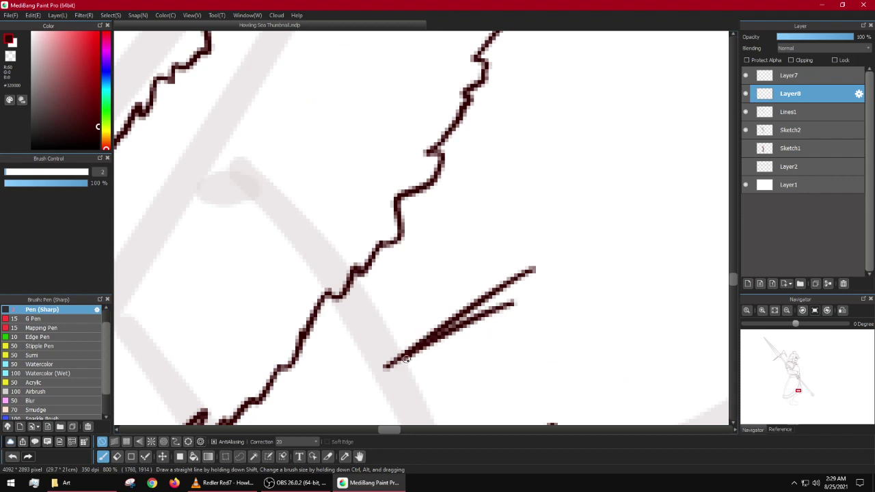
left_click_drag(408, 353, 455, 324)
left_click_drag(527, 274, 501, 297)
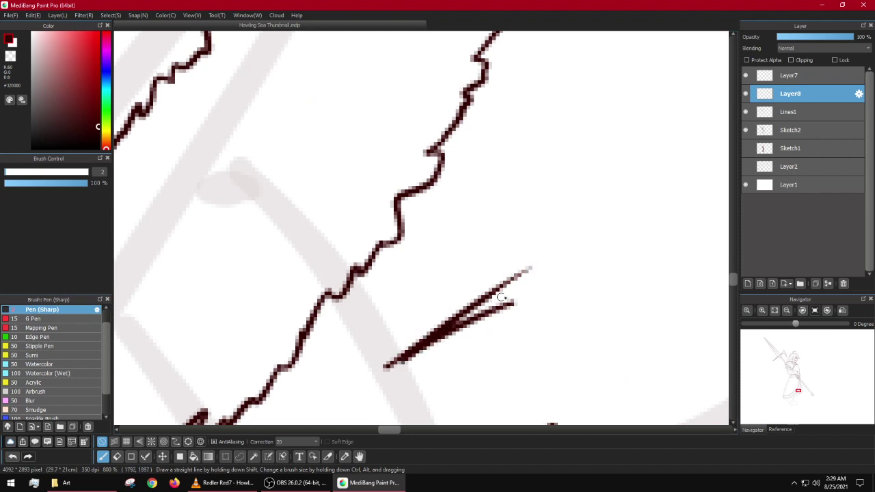
Step: Thin and taper the tips of the lower crease pair just above the trouser hem
left_click_drag(444, 359, 387, 212)
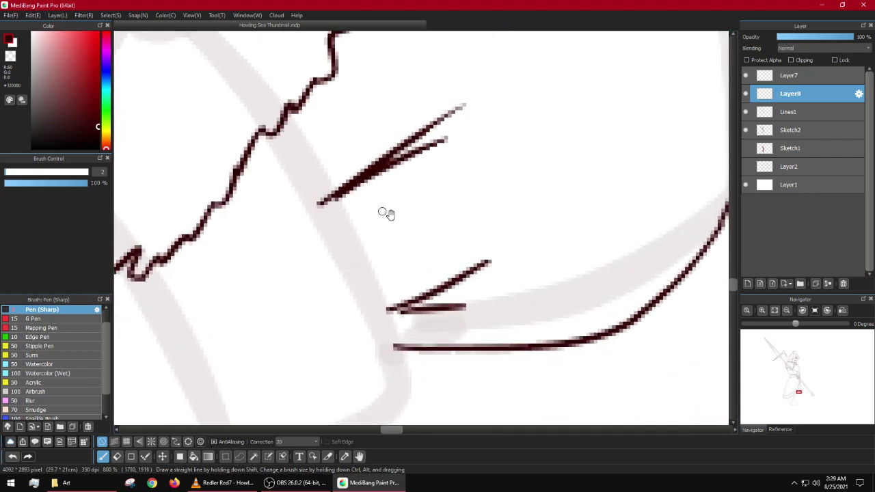
scroll(421, 312, "up", 3)
mouse_move(406, 296)
left_mouse_down()
mouse_move(334, 304)
mouse_move(421, 283)
left_mouse_up()
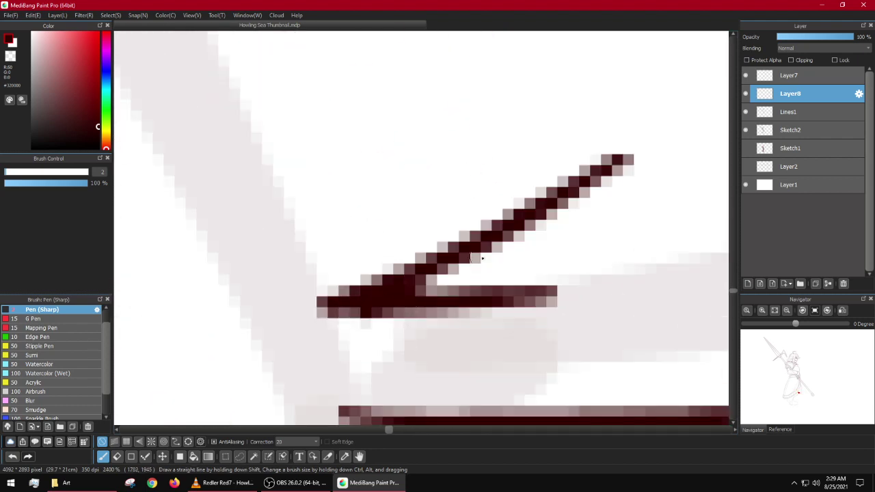
key("ctrl+z")
key("ctrl+y")
key("ctrl+z")
left_click_drag(502, 249, 606, 183)
mouse_move(459, 287)
left_mouse_down()
mouse_move(553, 299)
mouse_move(671, 283)
left_mouse_up()
key("ctrl+z")
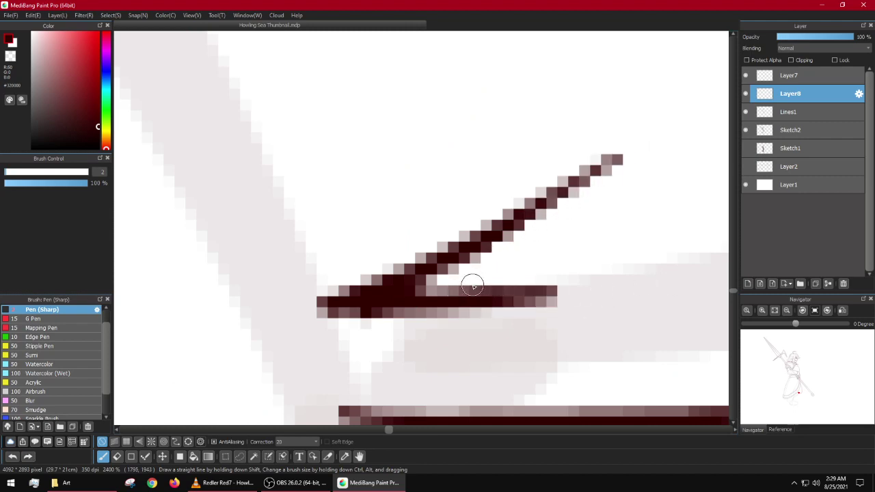
left_click_drag(472, 285, 679, 274)
key("ctrl+z")
scroll(679, 275, "down", 3)
mouse_move(647, 209)
left_mouse_down()
mouse_move(433, 330)
mouse_move(443, 328)
left_mouse_up()
Step: Erase the stray start of the trouser outline inside the coat's fur trim, using a brush size of 8.5
scroll(464, 321, "down", 5)
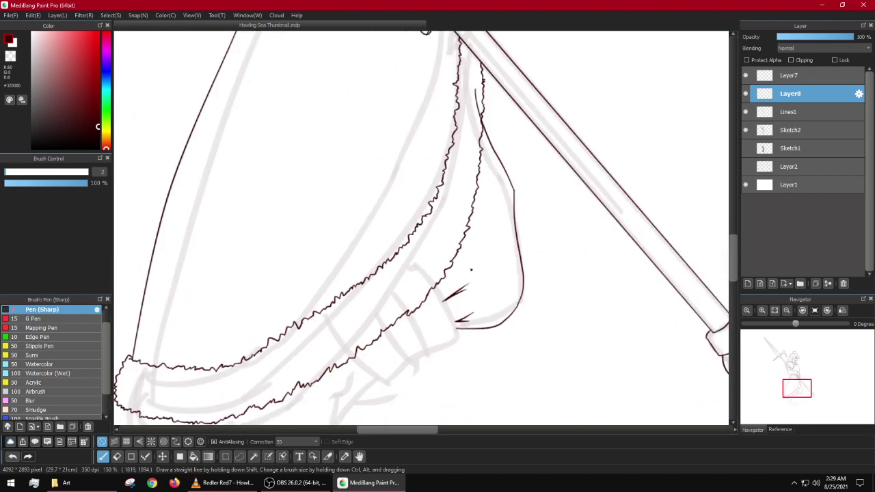
scroll(467, 276, "up", 4)
scroll(535, 260, "down", 4)
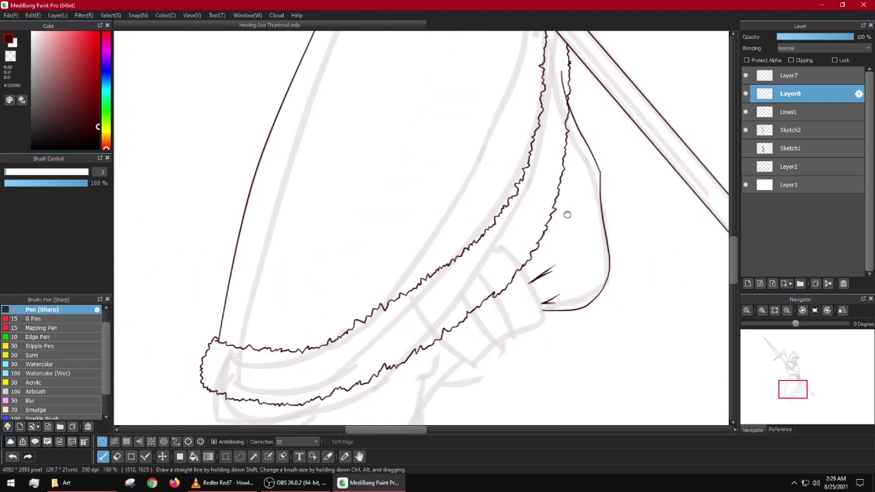
left_click_drag(568, 215, 466, 248)
scroll(429, 289, "up", 1)
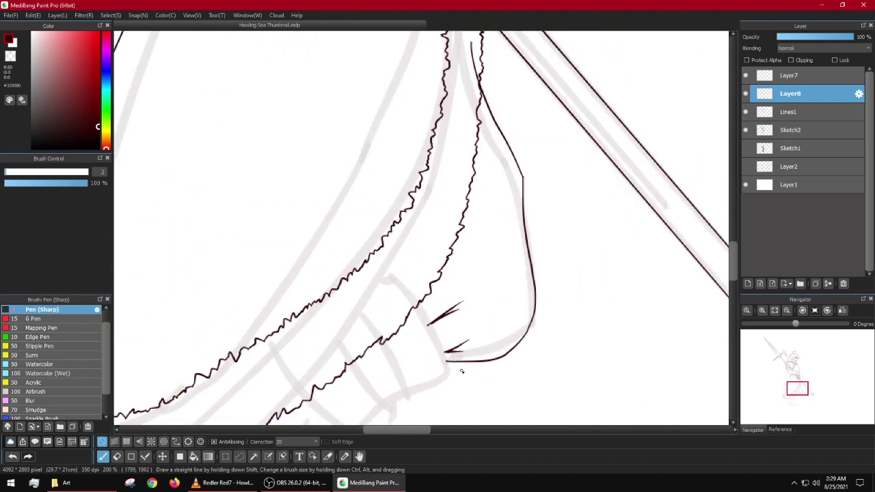
scroll(461, 371, "up", 4)
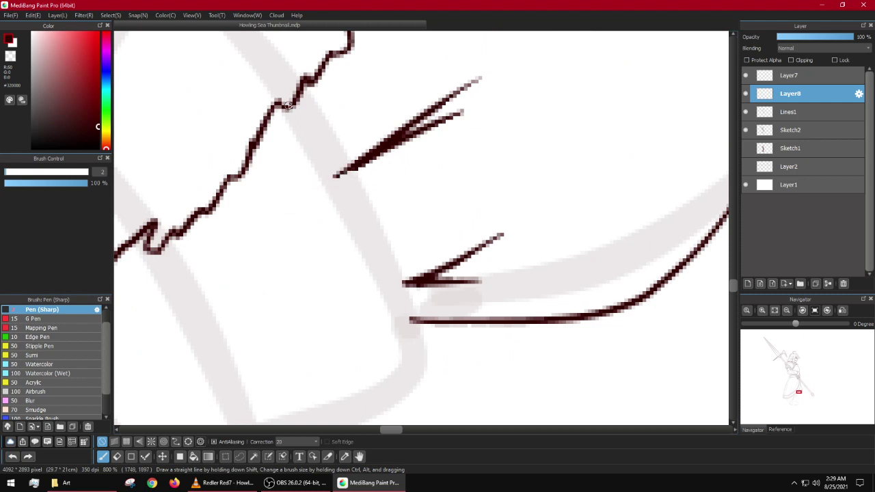
scroll(441, 313, "down", 8)
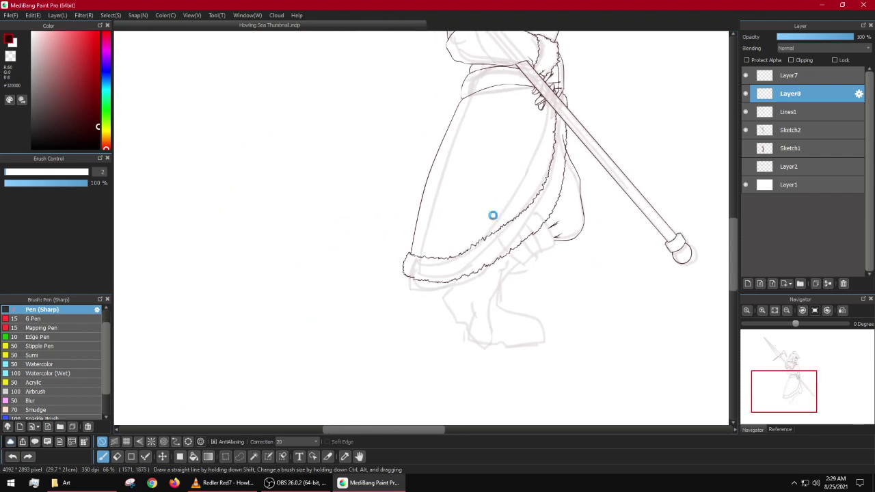
scroll(384, 176, "up", 8)
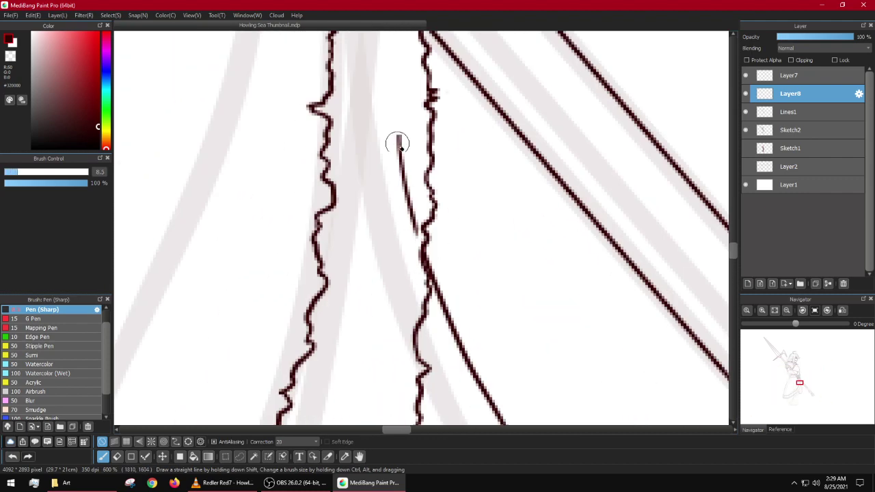
key("ctrl+z")
scroll(410, 229, "down", 5)
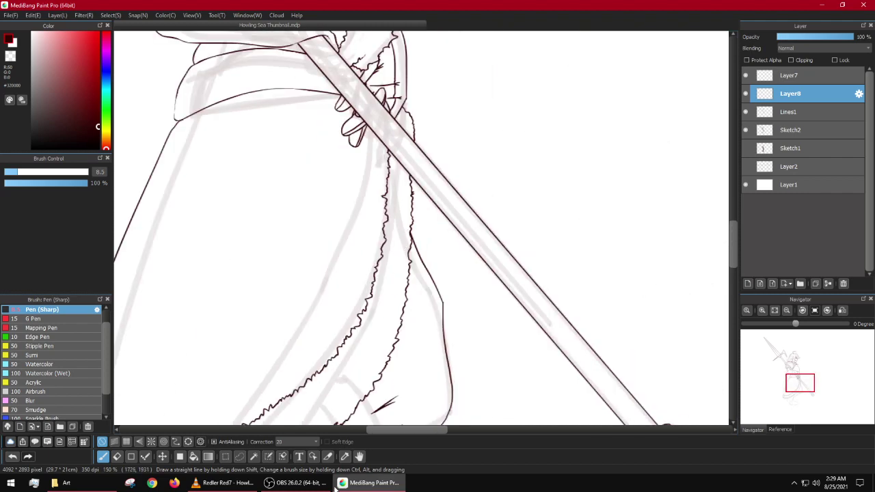
Step: Reduce the pen's brush size to 2
scroll(410, 250, "up", 3)
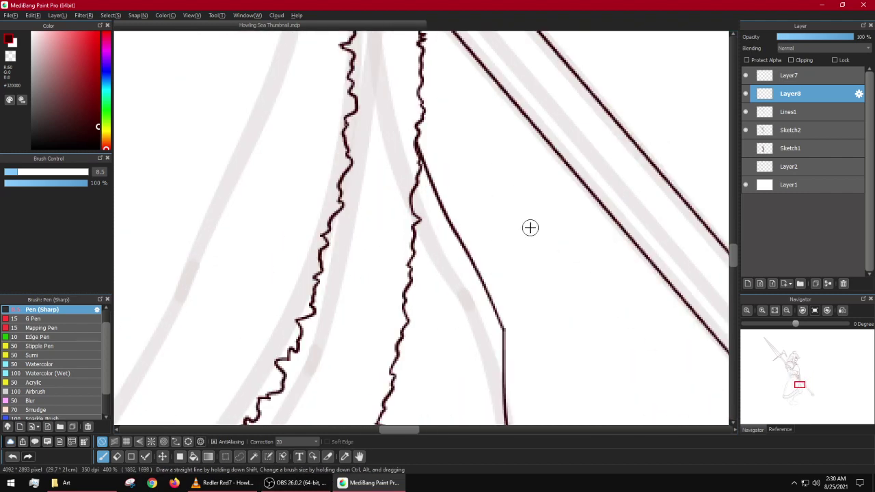
mouse_move(530, 228)
left_mouse_down()
mouse_move(404, 240)
mouse_move(474, 244)
mouse_move(256, 248)
mouse_move(549, 233)
mouse_move(351, 232)
mouse_move(367, 224)
mouse_move(321, 234)
mouse_move(498, 226)
mouse_move(254, 238)
mouse_move(295, 236)
mouse_move(262, 240)
mouse_move(313, 236)
mouse_move(256, 235)
mouse_move(355, 234)
mouse_move(195, 230)
left_mouse_up()
scroll(480, 229, "down", 5)
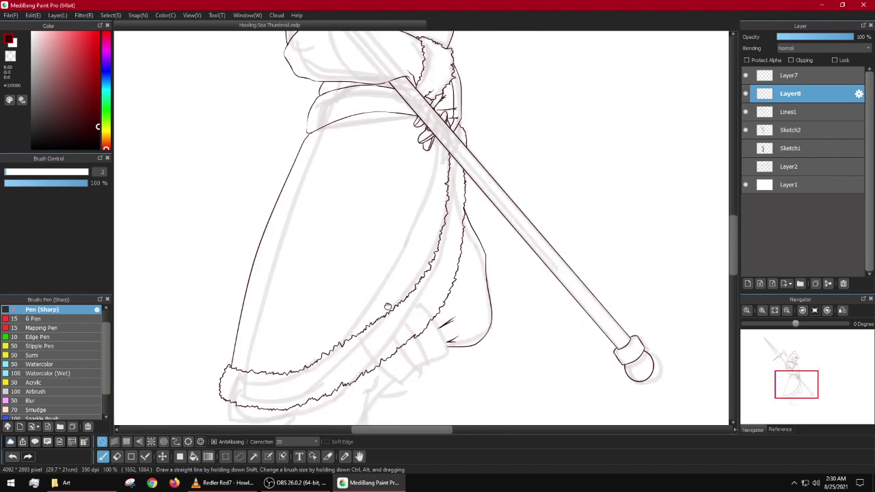
Step: Try freehand strokes for the shin wrap's upper edge, from the fur trim down past the trouser hem
left_click_drag(388, 307, 439, 232)
scroll(500, 250, "up", 4)
scroll(434, 167, "up", 2)
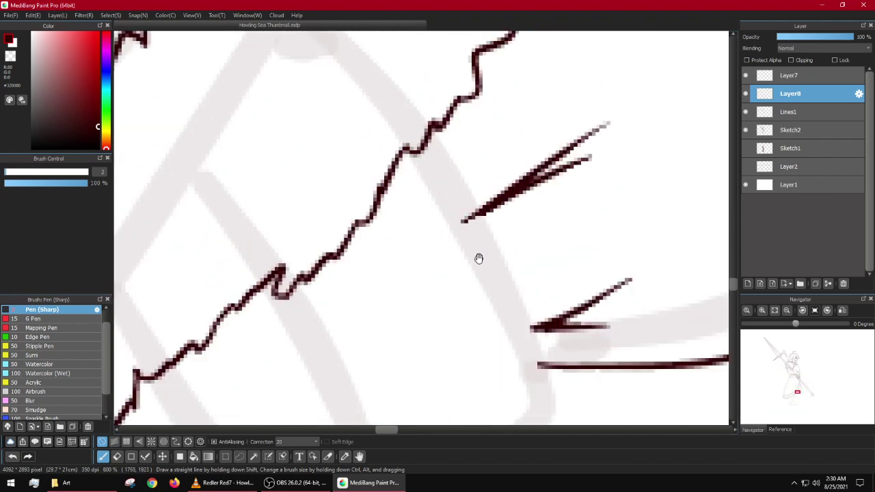
left_click_drag(481, 286, 434, 226)
mouse_move(384, 87)
left_mouse_down()
mouse_move(471, 237)
mouse_move(475, 289)
left_mouse_up()
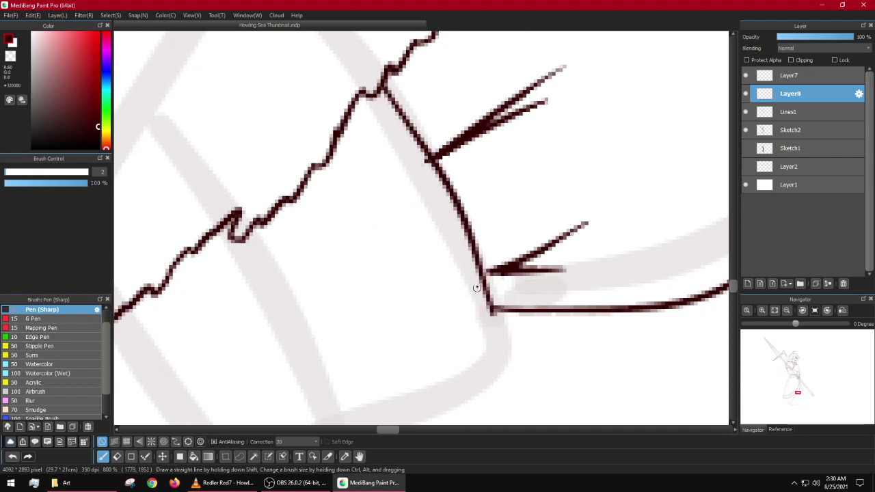
key("ctrl+z")
mouse_move(385, 94)
left_mouse_down()
mouse_move(453, 205)
mouse_move(506, 350)
left_mouse_up()
key("ctrl+z")
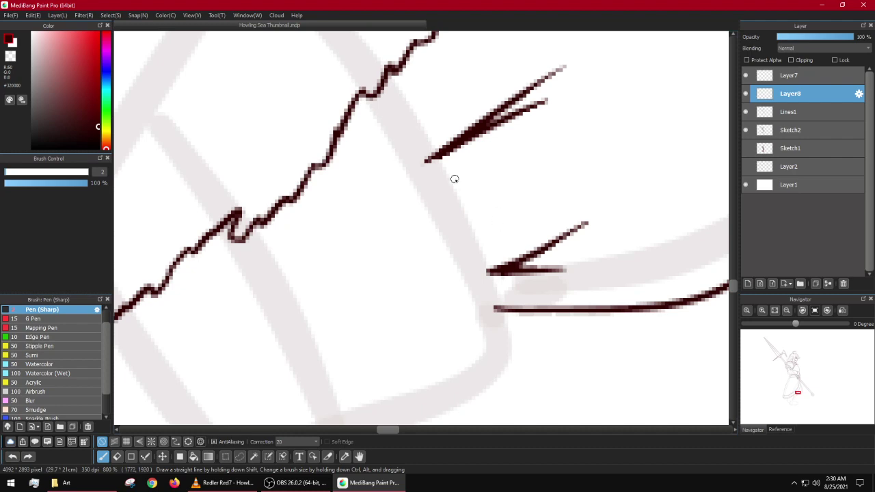
Step: Draw the shin wrap's upper edge with the curve tool, from the fur trim past the crease lines to just below the trouser hem
scroll(488, 207, "down", 4)
scroll(487, 206, "up", 3)
key("u")
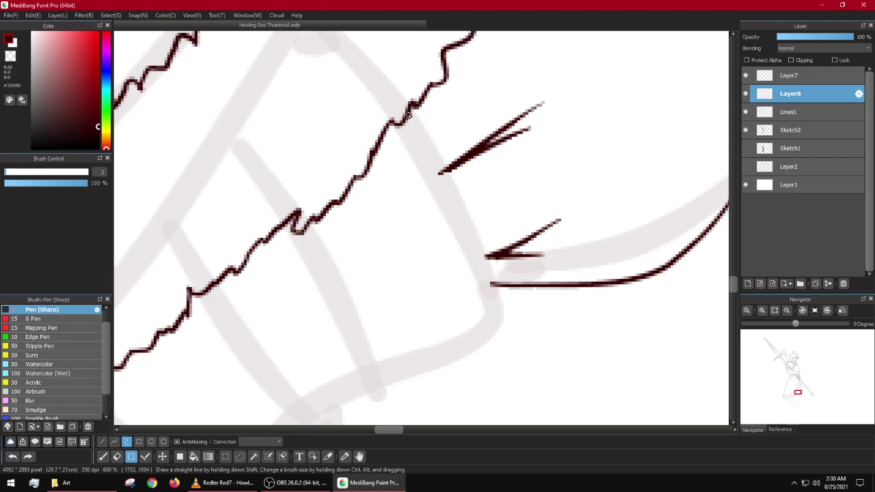
mouse_move(426, 160)
left_mouse_down()
mouse_move(464, 225)
mouse_move(497, 317)
left_mouse_up()
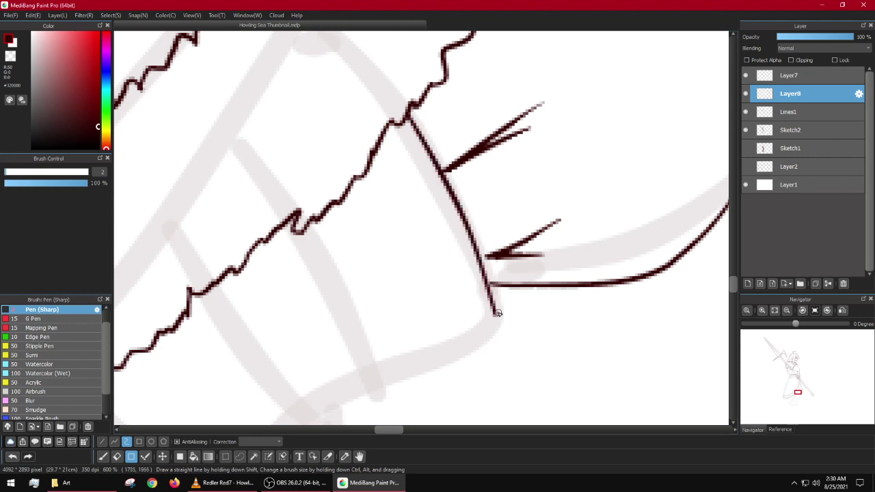
scroll(495, 312, "down", 2)
Step: Draw the shin wrap's outer side as one curve, rounding the corner below the trouser hem and ending just around the lower corner
scroll(496, 312, "up", 4)
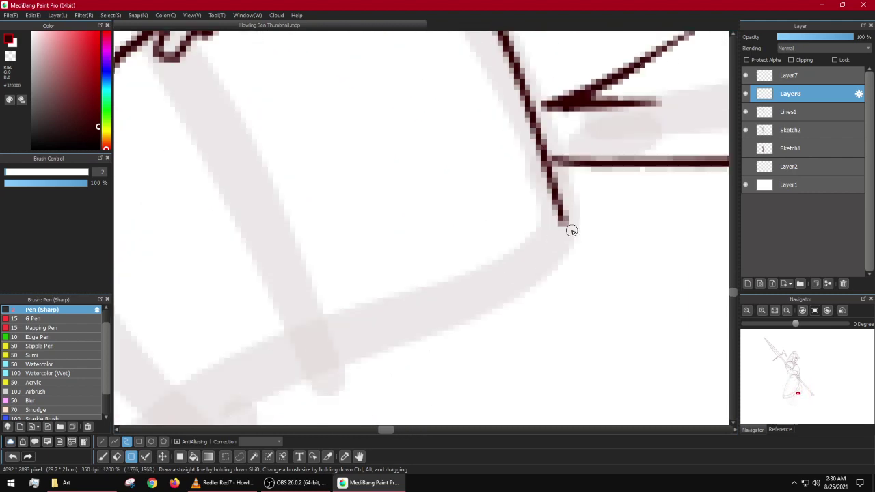
mouse_move(572, 231)
left_mouse_down()
mouse_move(556, 255)
mouse_move(570, 251)
mouse_move(561, 279)
mouse_move(322, 348)
mouse_move(426, 287)
left_mouse_up()
scroll(335, 342, "down", 4)
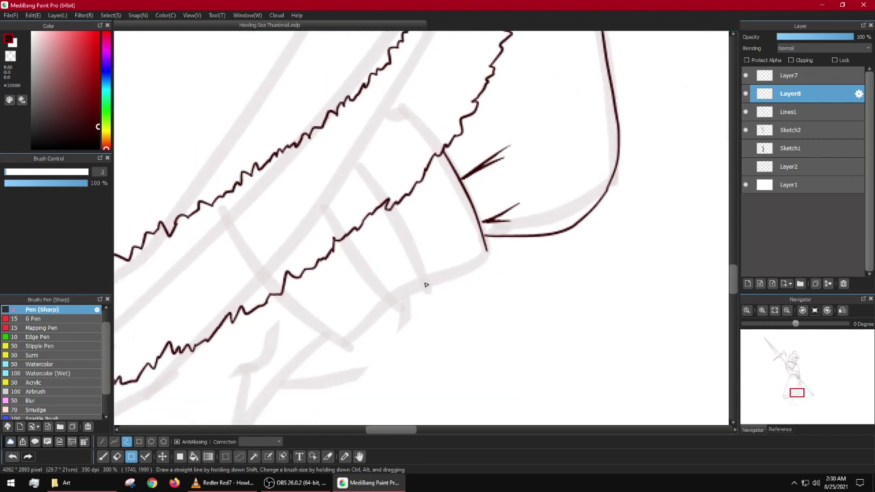
scroll(425, 285, "up", 2)
mouse_move(357, 318)
left_mouse_down()
mouse_move(301, 363)
mouse_move(296, 381)
left_mouse_up()
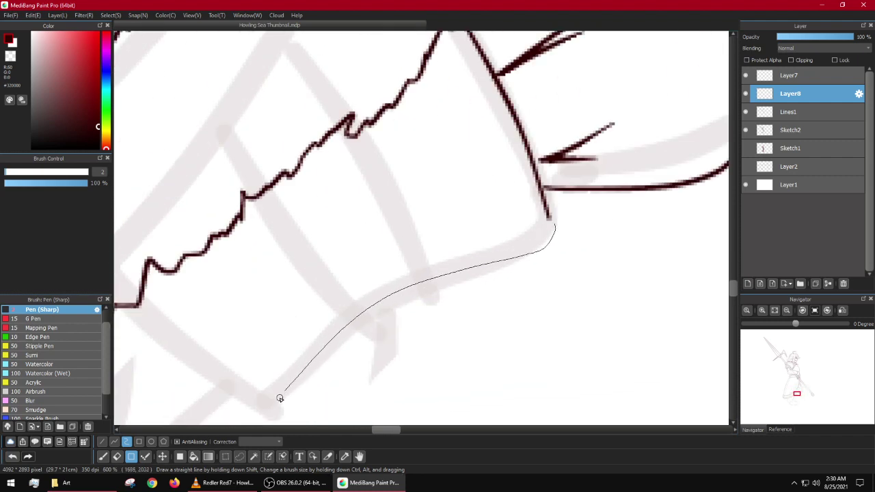
scroll(274, 407, "up", 4)
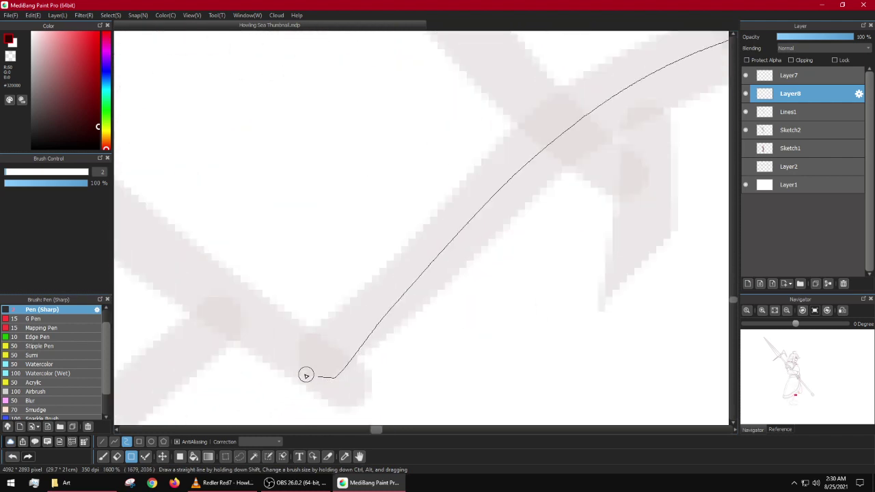
mouse_move(306, 376)
left_mouse_down()
mouse_move(307, 368)
mouse_move(303, 383)
mouse_move(271, 348)
mouse_move(329, 385)
mouse_move(294, 376)
mouse_move(193, 312)
mouse_move(238, 347)
left_mouse_up()
scroll(238, 348, "down", 3)
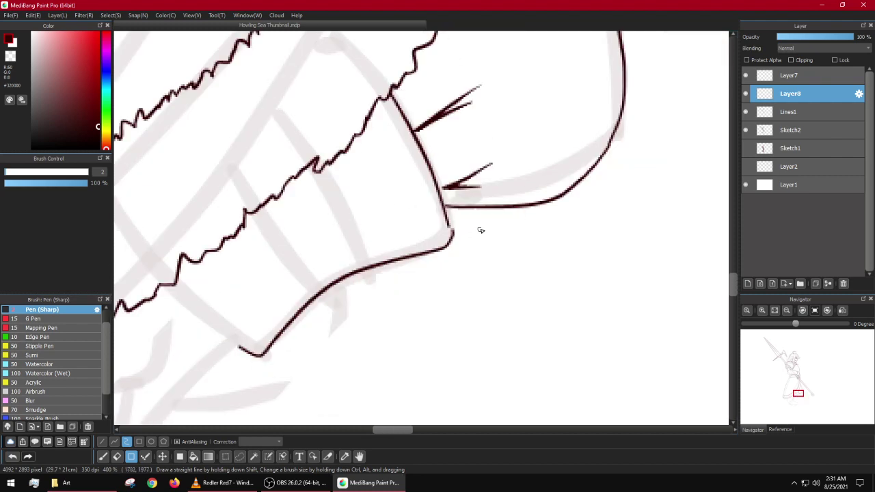
Step: Close the small gap in the outline at the wrap's rounded corner below the trouser hem with a pen stroke
scroll(480, 230, "up", 3)
key("b")
left_click_drag(389, 227, 397, 240)
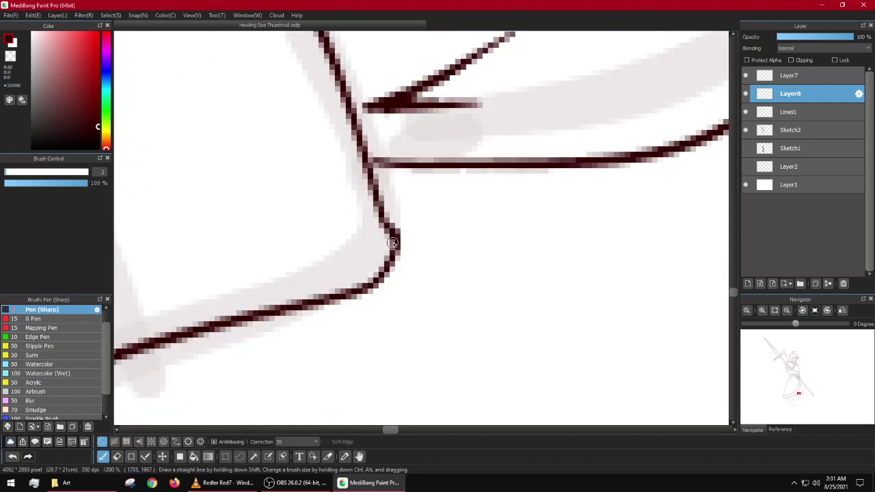
scroll(393, 247, "down", 3)
Step: Draw the shin wrap's lower edge with the curve tool, joining its lower corner to the coat's fur trim
left_click_drag(249, 297, 488, 253)
scroll(418, 328, "up", 2)
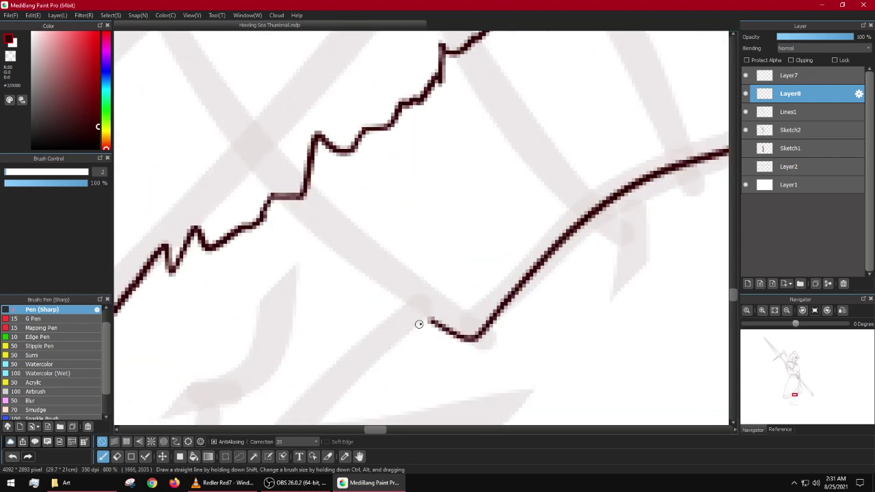
mouse_move(280, 206)
left_mouse_down()
mouse_move(332, 258)
mouse_move(441, 332)
mouse_move(342, 248)
mouse_move(335, 253)
mouse_move(267, 185)
mouse_move(276, 198)
left_mouse_up()
key("ctrl+z")
key("u")
double_click(274, 196)
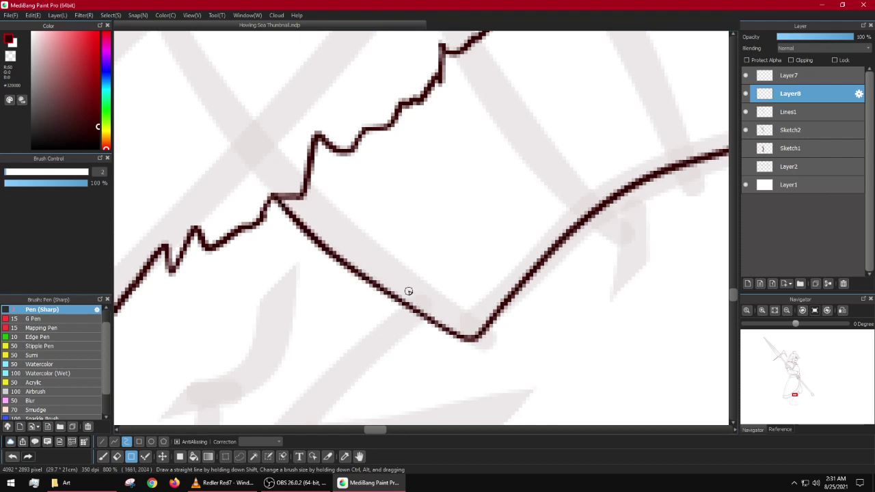
Step: Examine the inked shin wrap outline up close and against the whole figure and the remaining leg sketch
scroll(409, 291, "down", 4)
left_click_drag(488, 236, 433, 272)
scroll(471, 284, "up", 3)
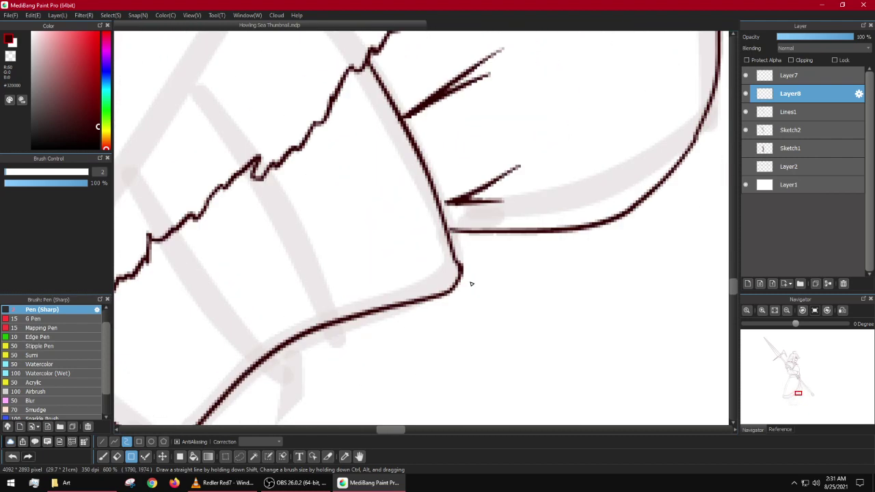
key("b")
scroll(471, 284, "up", 1)
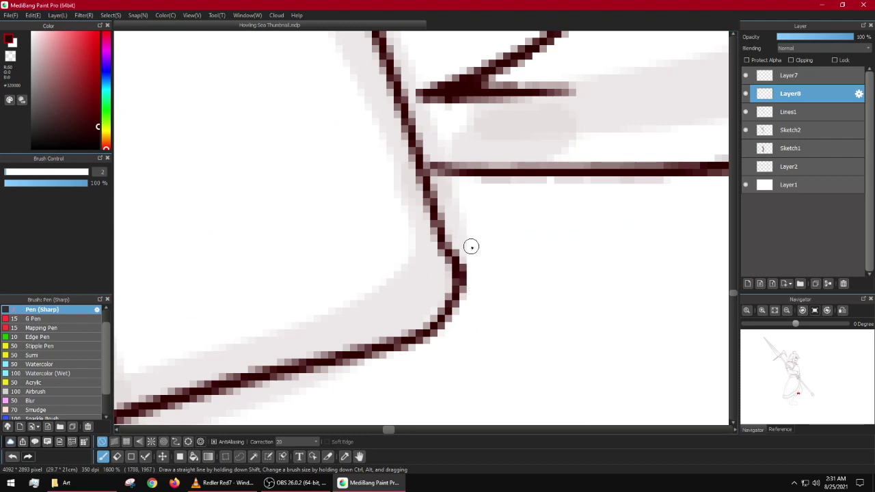
scroll(478, 329, "down", 4)
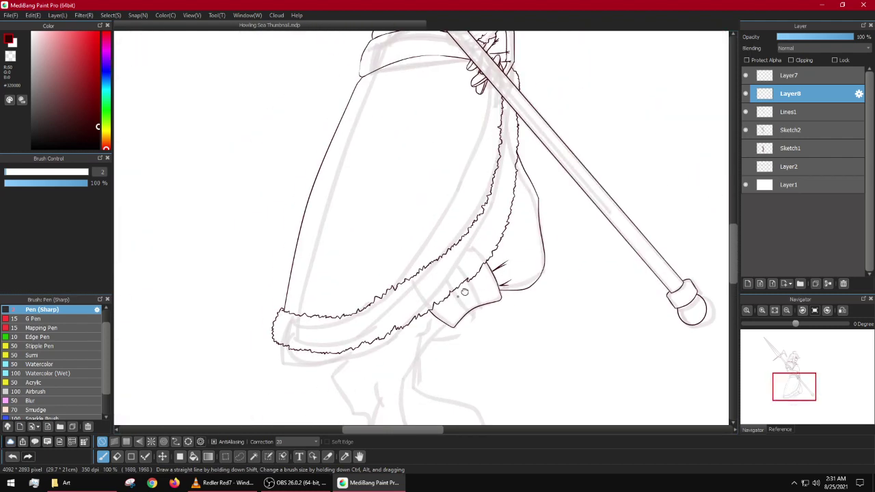
left_click_drag(465, 292, 490, 276)
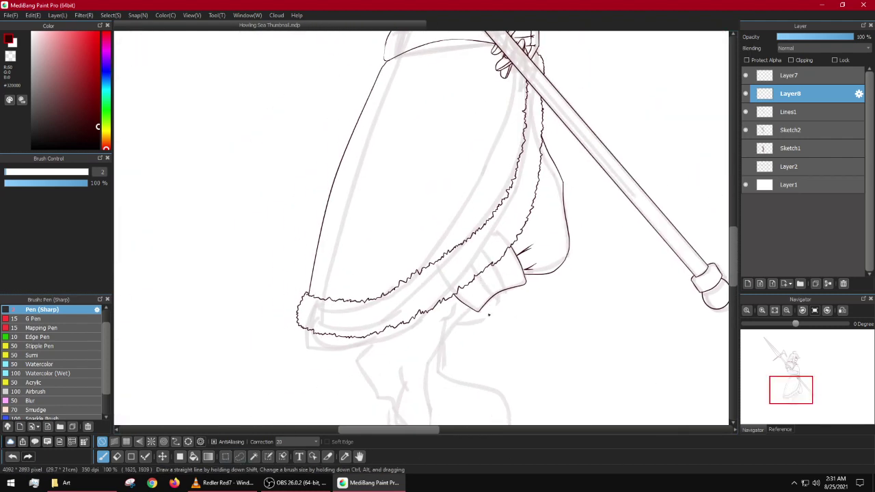
scroll(489, 314, "up", 2)
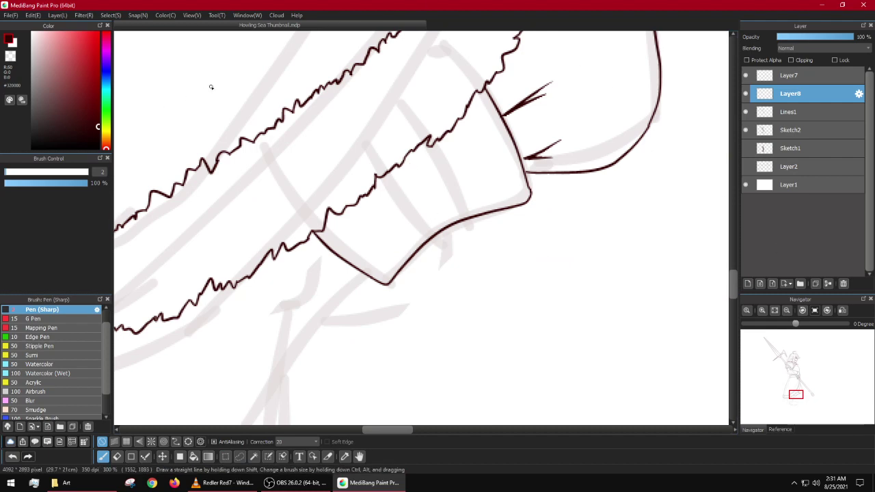
scroll(369, 255, "down", 6)
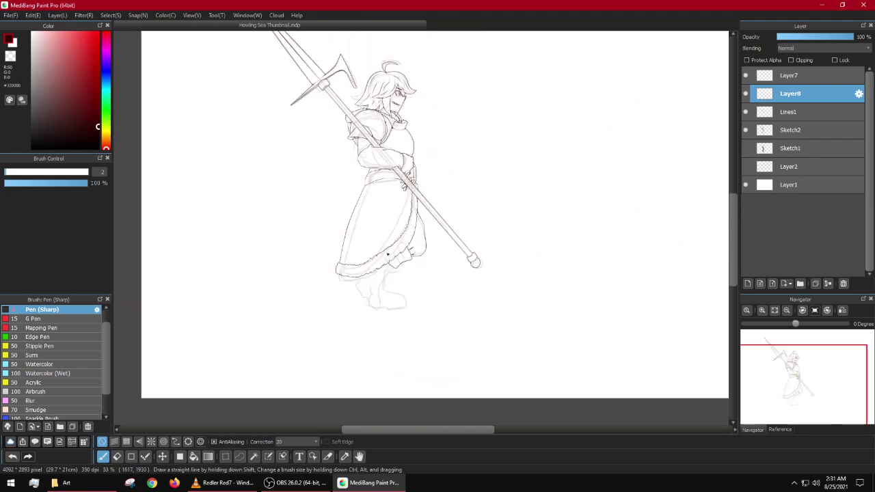
left_click_drag(409, 198, 416, 320)
scroll(418, 319, "up", 5)
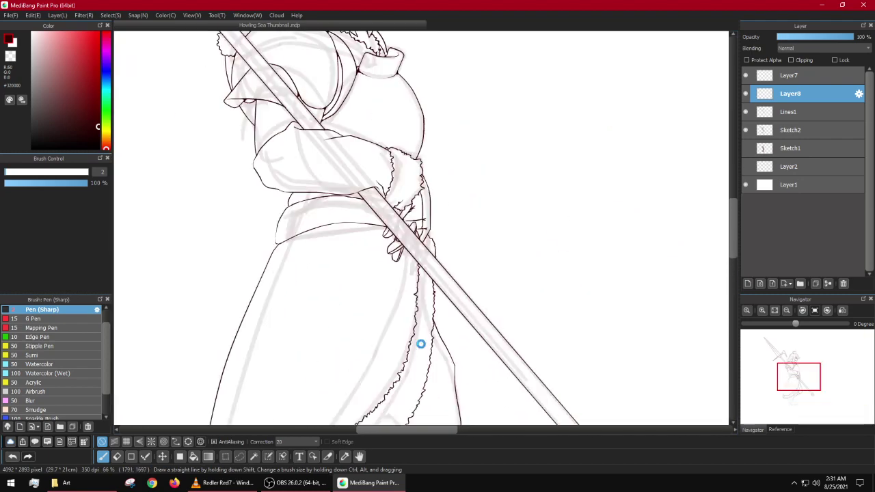
scroll(426, 307, "down", 3)
scroll(422, 303, "up", 3)
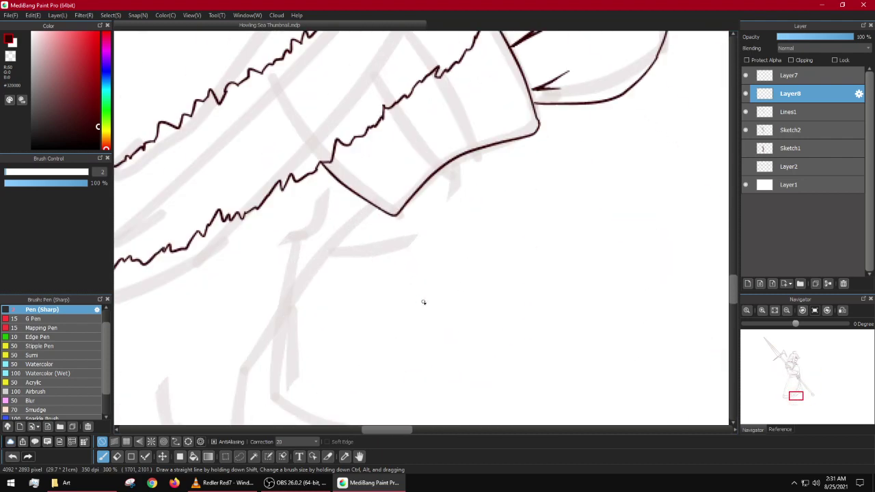
scroll(516, 234, "down", 3)
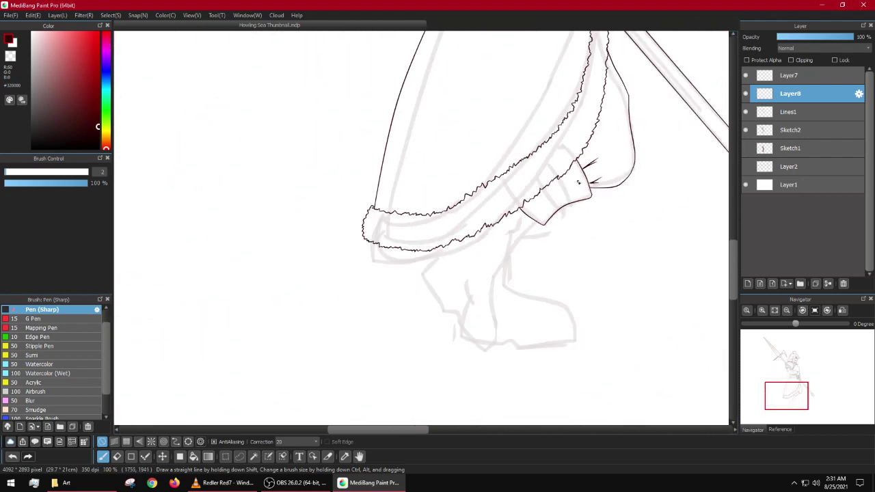
left_click_drag(577, 162, 499, 218)
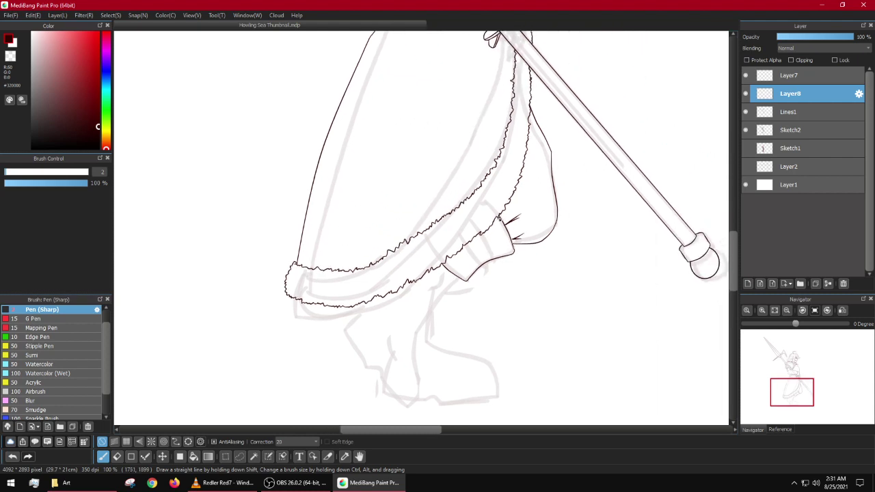
Step: Add a new layer directly above Layer8 for the bands on the shin wrap
scroll(517, 238, "up", 2)
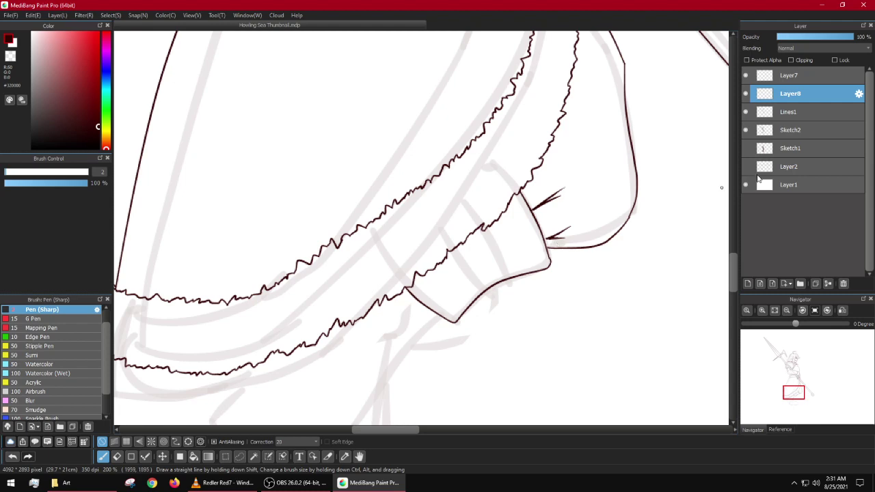
key("ctrl+shift+n")
scroll(478, 287, "up", 2)
key("u")
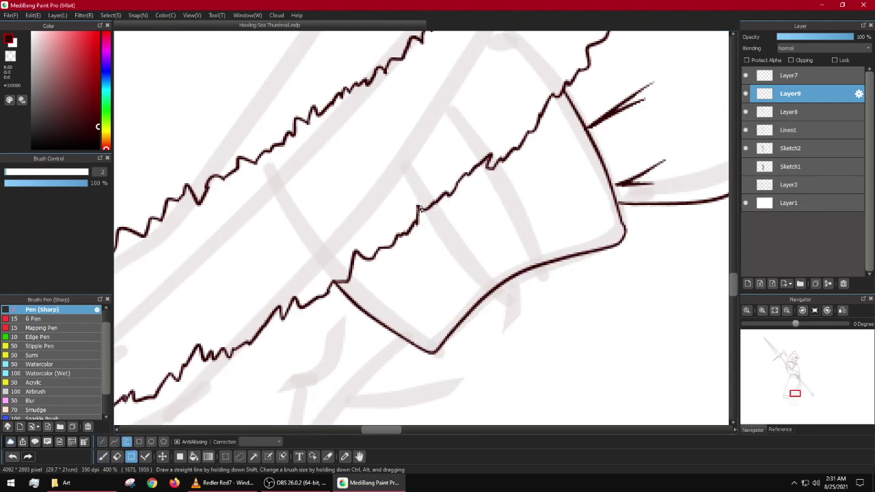
scroll(491, 290, "up", 1)
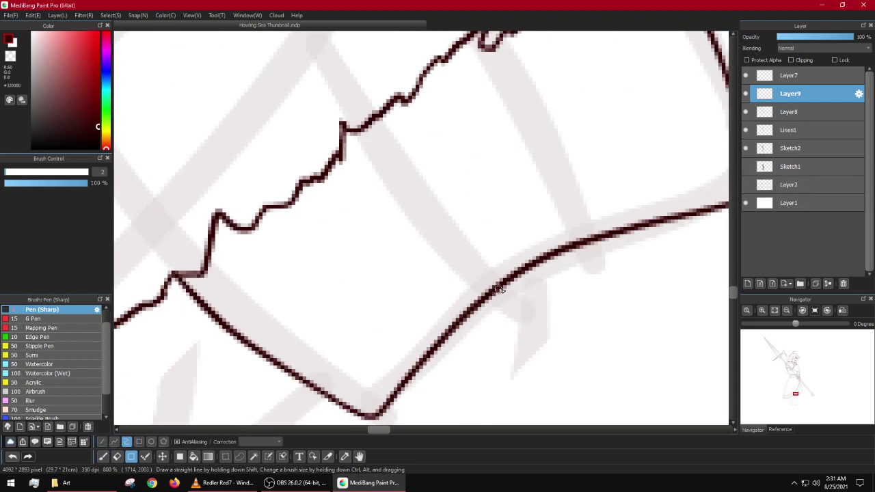
Step: Try freehand strokes for the band's outer end and its side across the shin wrap
key("b")
left_click_drag(597, 258, 468, 341)
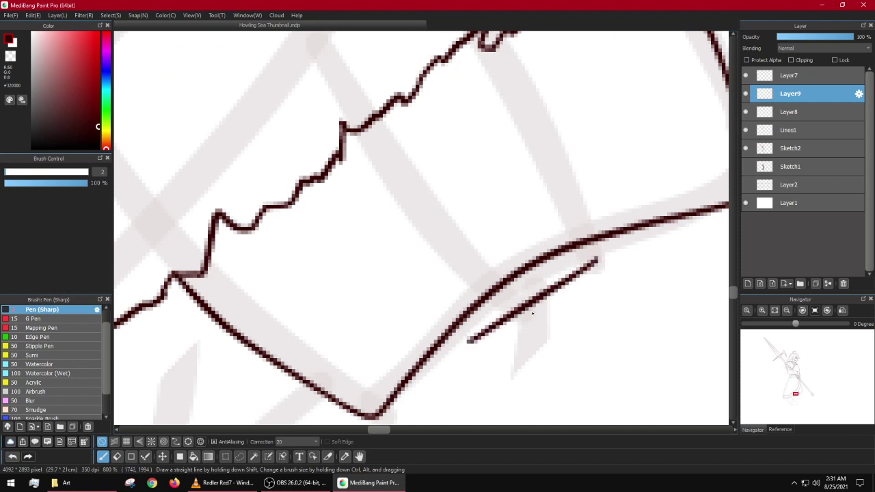
mouse_move(595, 261)
left_mouse_down()
mouse_move(574, 194)
mouse_move(458, 66)
mouse_move(537, 144)
left_mouse_up()
key("ctrl+z")
key("ctrl+z")
key("ctrl+z")
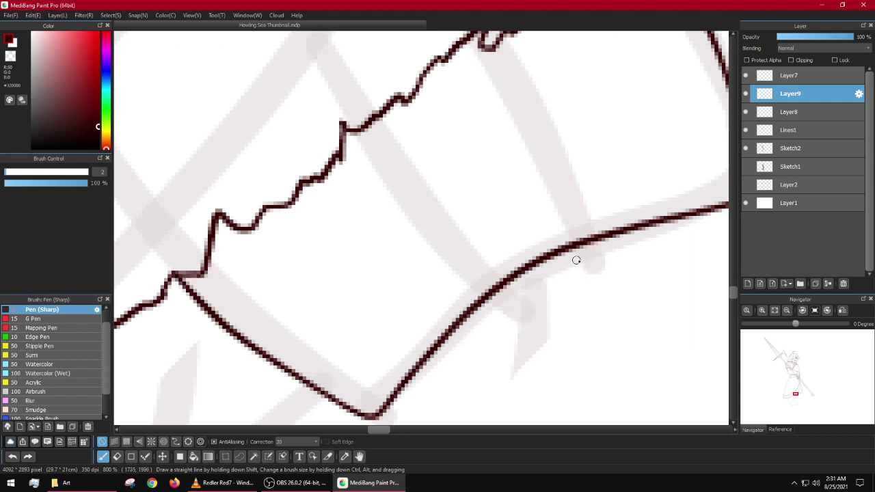
Step: Draw a line closely following the outside of the wrap's outer edge and join its upper end to the wrap with a short stroke
mouse_move(587, 254)
left_mouse_down()
mouse_move(486, 301)
mouse_move(470, 321)
left_mouse_up()
key("ctrl+z")
mouse_move(589, 254)
left_mouse_down()
mouse_move(515, 290)
mouse_move(459, 344)
left_mouse_up()
left_click_drag(590, 256, 595, 241)
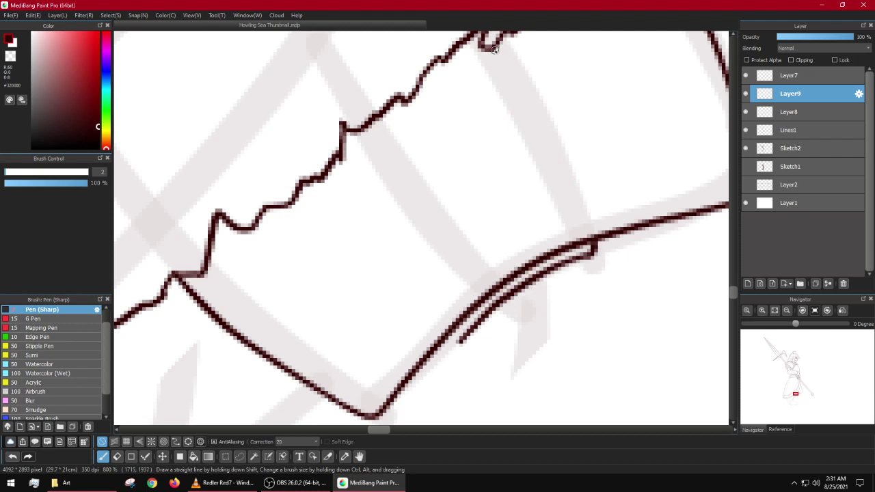
Step: Draw the band's upper side with the curve tool, from the short joining stroke across the wrap to beyond the fur trim's edge
mouse_move(495, 49)
left_mouse_down()
mouse_move(517, 82)
mouse_move(575, 230)
mouse_move(570, 170)
mouse_move(529, 52)
mouse_move(547, 115)
left_mouse_up()
key("ctrl+z")
key("u")
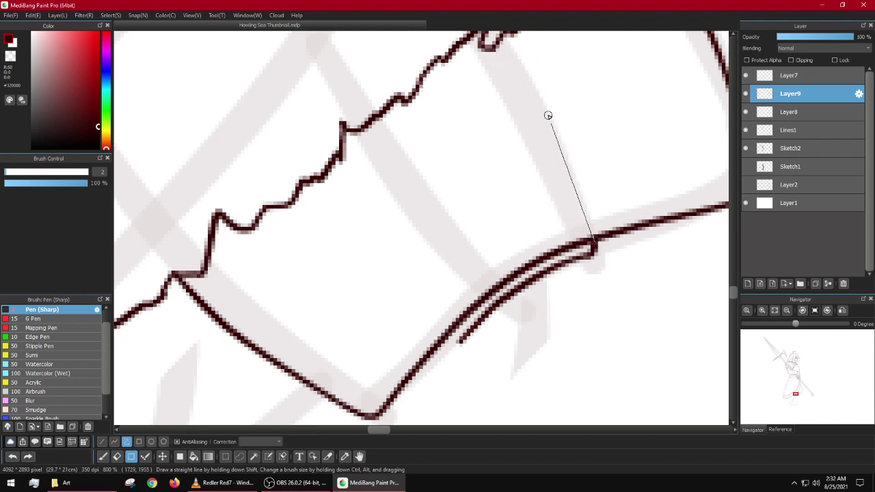
left_click(554, 130)
left_click_drag(525, 74, 470, 144)
Step: Draw the band's lower side with the curve tool, from the wrap's outer edge across the wrap to beyond the fur trim's edge
scroll(508, 196, "down", 3)
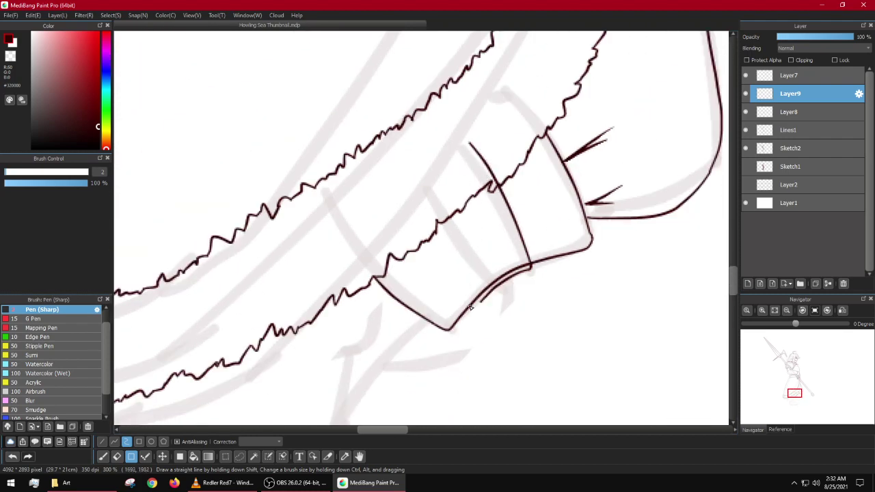
scroll(479, 306, "up", 5)
scroll(478, 305, "down", 4)
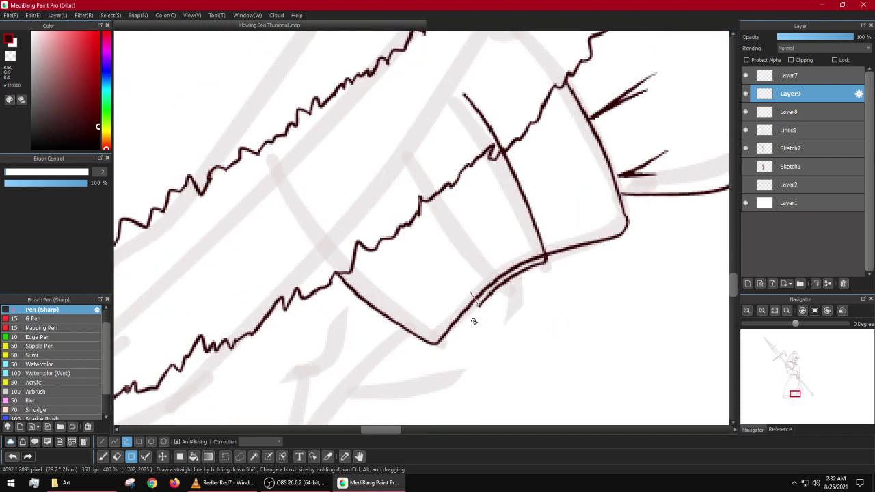
scroll(474, 301, "up", 4)
scroll(477, 317, "down", 4)
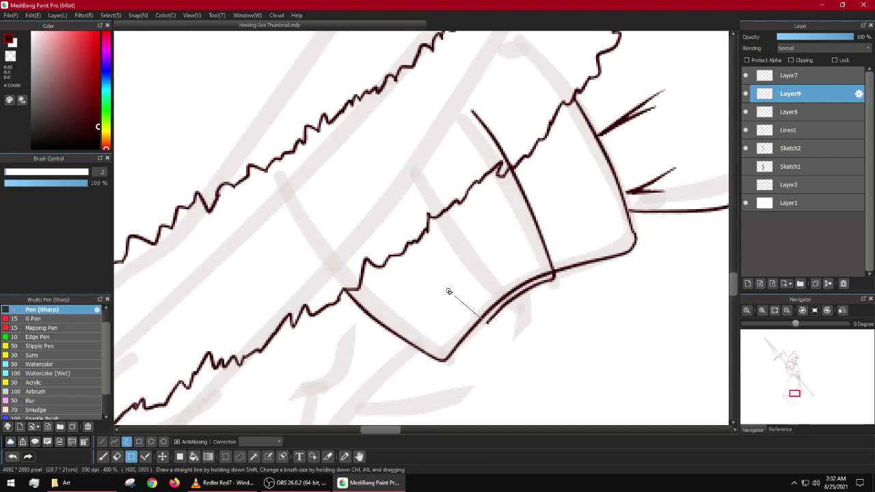
left_click(432, 250)
scroll(488, 311, "up", 1)
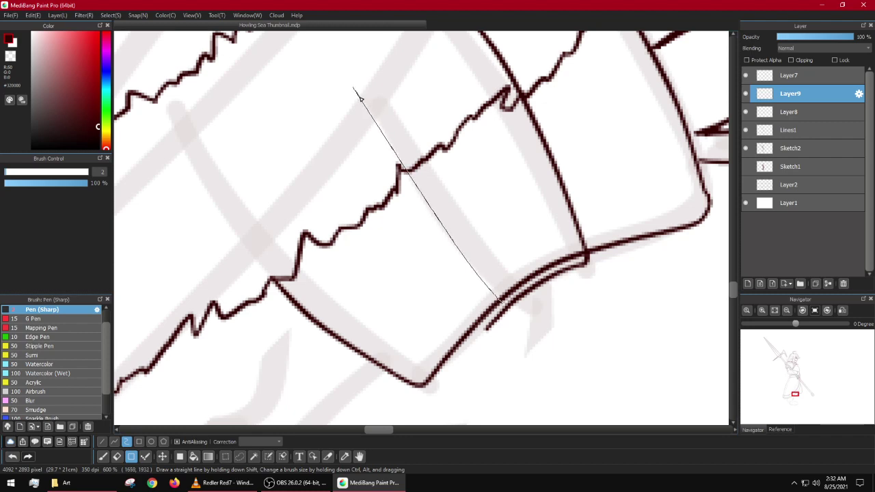
left_click(359, 97, "shift")
Step: Close the band's lower outer corner with a short freehand stroke and erase the outer line's overshoot past it
scroll(501, 318, "up", 4)
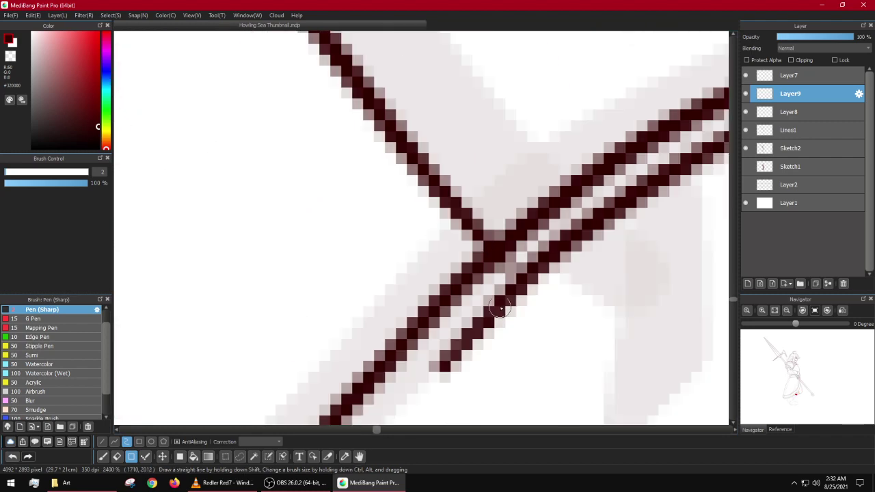
key("b")
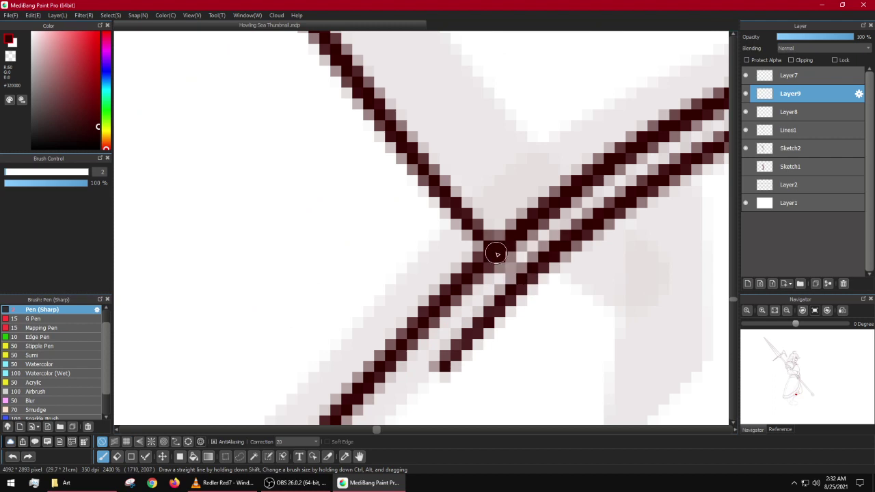
mouse_move(496, 253)
left_mouse_down()
mouse_move(529, 275)
mouse_move(549, 263)
left_mouse_up()
left_click_drag(507, 299, 418, 389)
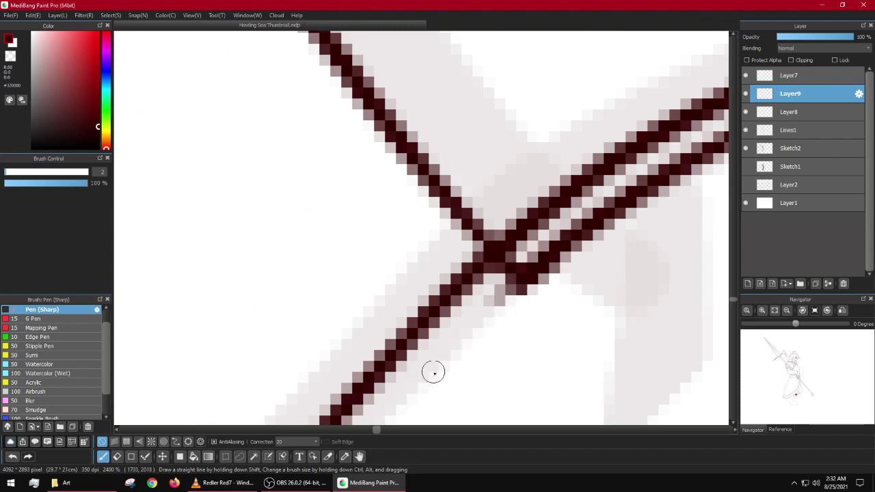
mouse_move(489, 297)
left_mouse_down()
mouse_move(527, 302)
mouse_move(573, 280)
mouse_move(531, 279)
mouse_move(493, 245)
left_mouse_up()
key("ctrl+z")
Step: Erase the parts of both band side lines that extend over the fur trim, so they end at its edge
scroll(482, 227, "down", 3)
left_click_drag(523, 135, 490, 311)
scroll(471, 162, "up", 1)
left_click_drag(471, 162, 512, 223)
mouse_move(531, 187)
left_mouse_down()
mouse_move(535, 162)
mouse_move(530, 188)
left_mouse_up()
key("ctrl+z")
key("ctrl+z")
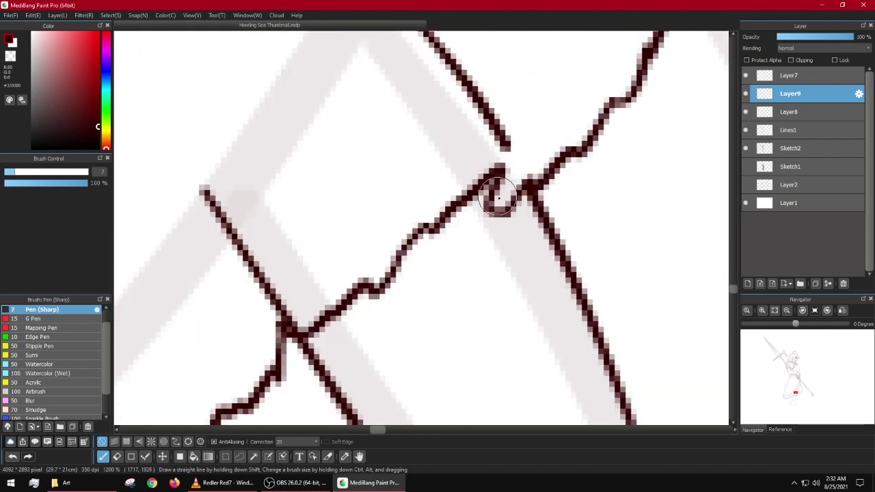
mouse_move(473, 149)
left_mouse_down()
mouse_move(490, 247)
mouse_move(408, 96)
left_mouse_up()
left_click_drag(307, 316, 443, 134)
left_click_drag(453, 239, 356, 96)
scroll(416, 209, "down", 4)
left_click_drag(443, 210, 444, 213)
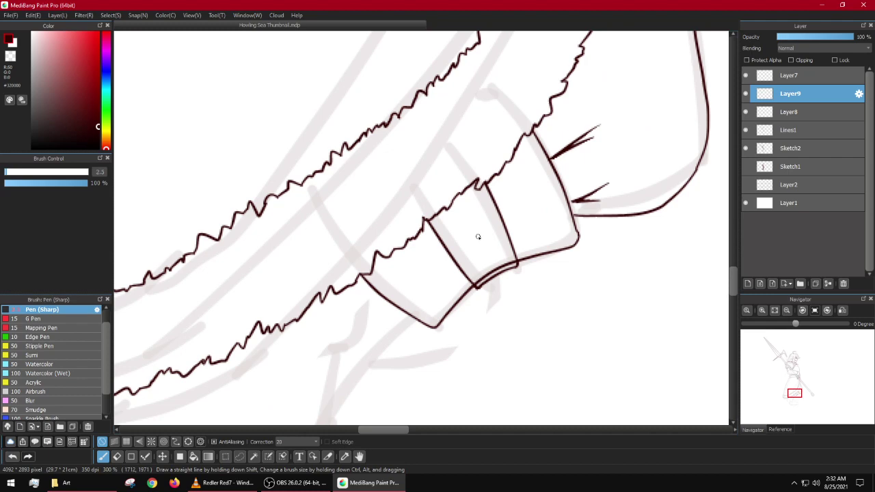
Step: On Layer8, erase the wrap's original outer edge between the two sides of the band
scroll(525, 261, "up", 4)
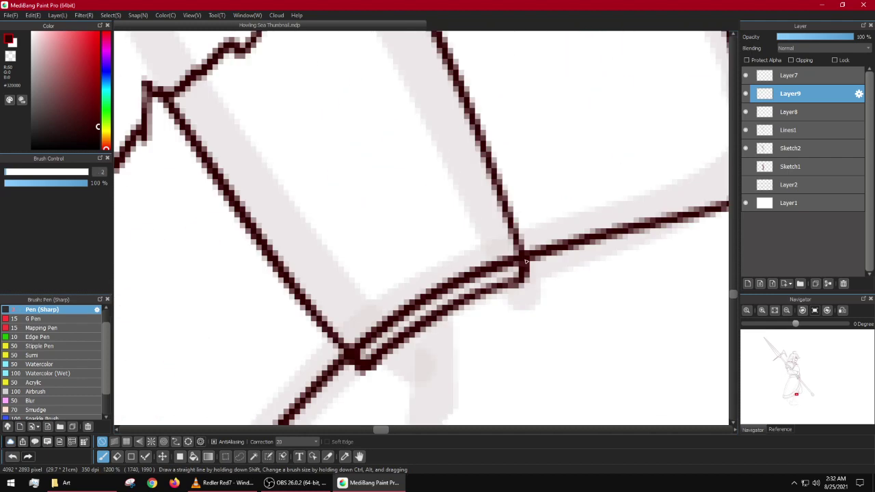
left_click(817, 115)
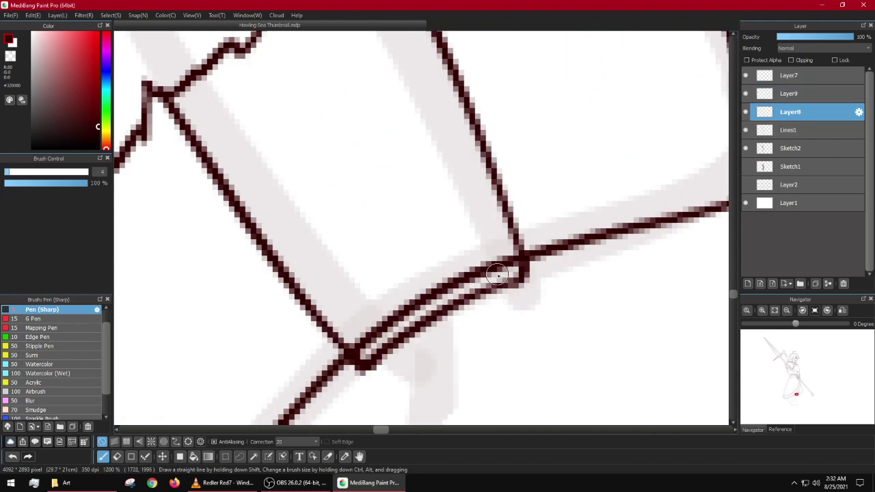
mouse_move(497, 274)
left_mouse_down()
mouse_move(425, 296)
mouse_move(393, 328)
mouse_move(403, 305)
mouse_move(370, 350)
mouse_move(370, 328)
mouse_move(357, 350)
left_mouse_up()
scroll(479, 302, "down", 8)
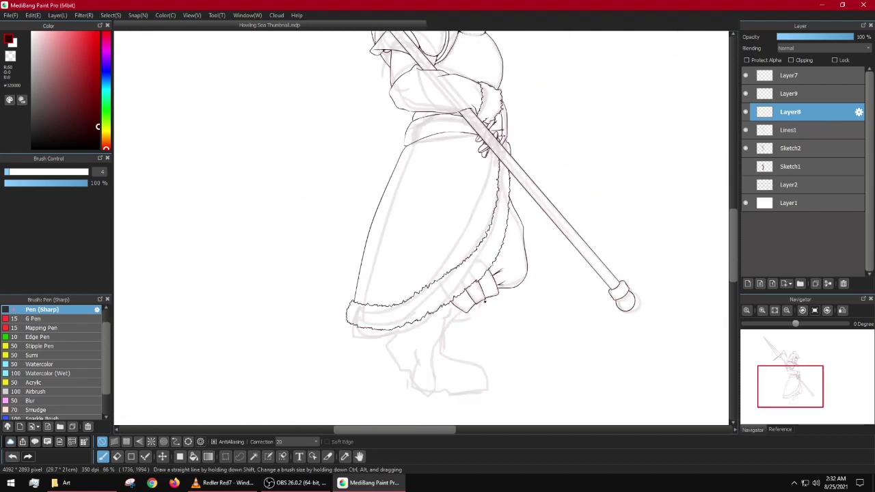
Step: Examine the inked coat, fur trim and banded shin wrap from several zoom levels
left_click_drag(441, 290, 519, 242)
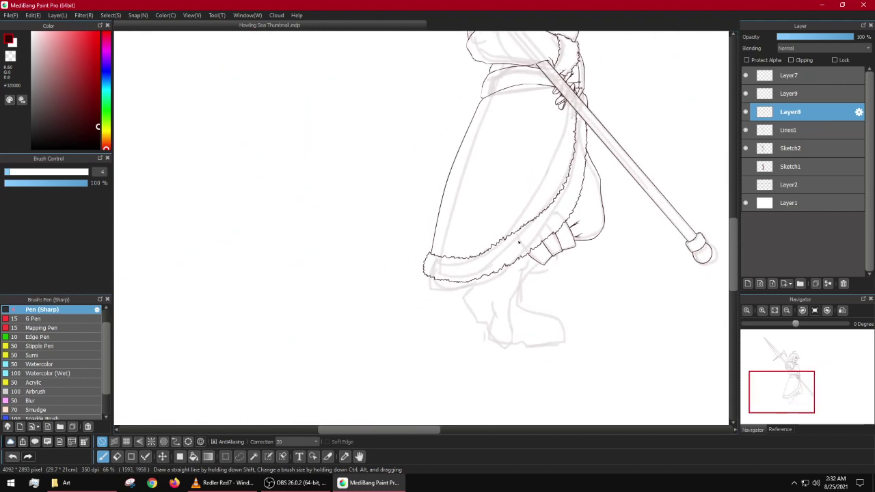
scroll(549, 233, "up", 4)
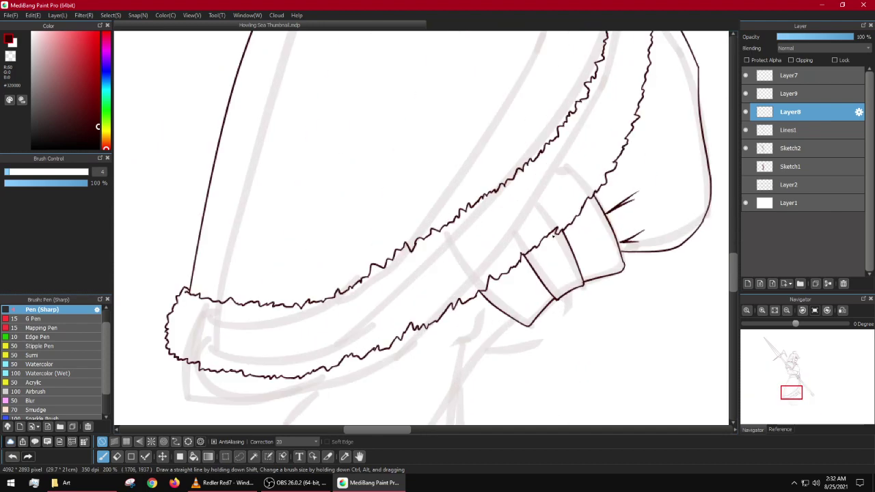
scroll(554, 235, "down", 4)
left_click_drag(560, 137, 524, 227)
scroll(522, 233, "up", 2)
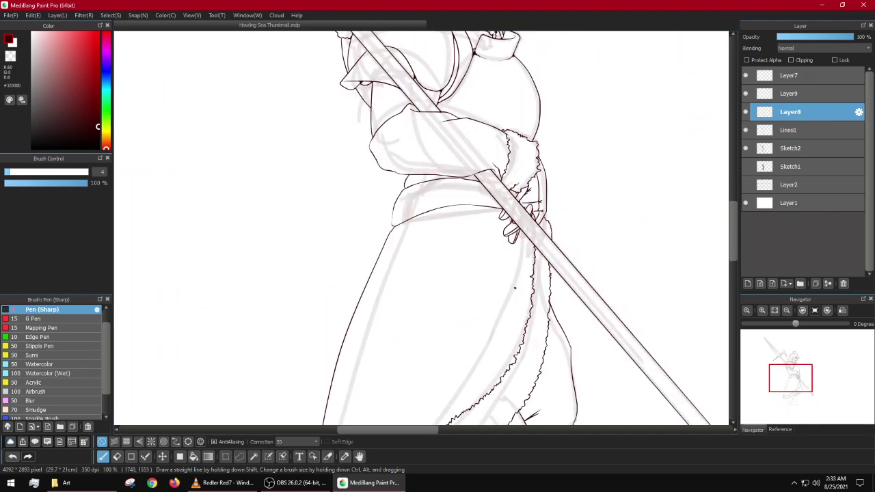
scroll(474, 391, "down", 5)
scroll(527, 321, "up", 4)
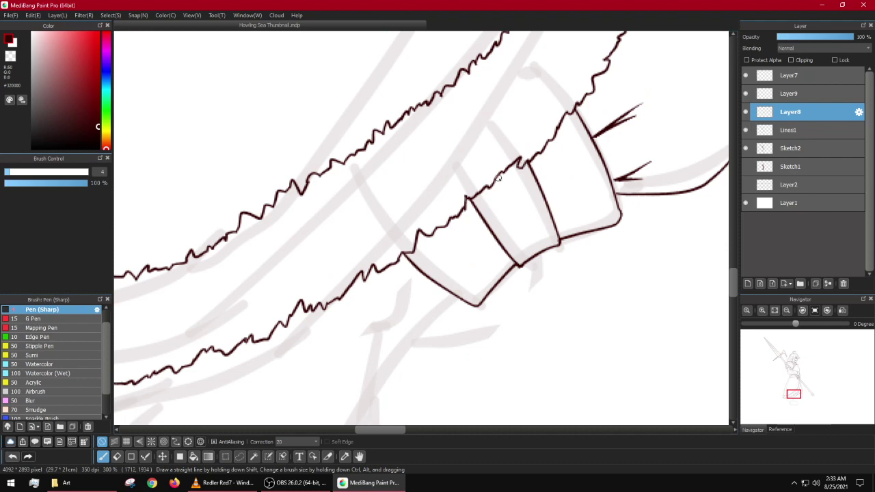
scroll(499, 177, "up", 3)
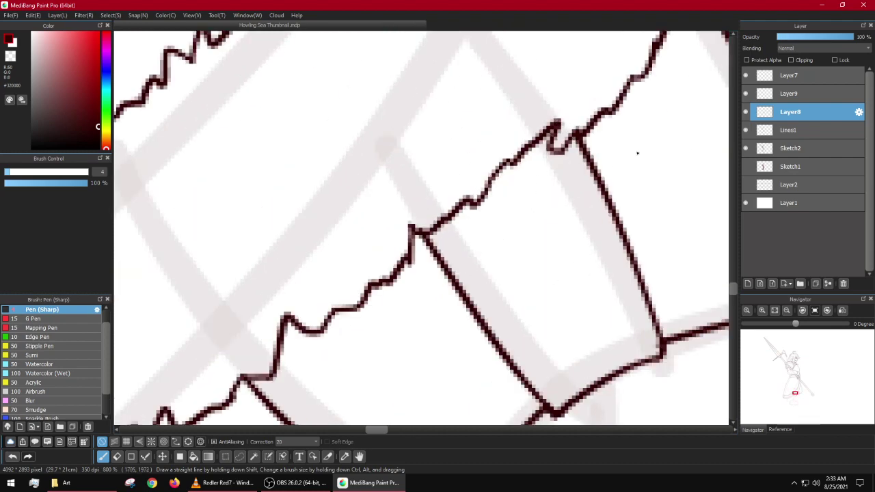
Step: Try a freehand oval around the band's end at the fur trim, undo it and set the pen size to 2
mouse_move(409, 97)
left_mouse_down()
mouse_move(568, 250)
mouse_move(430, 96)
left_mouse_up()
key("bracketleft")
key("bracketleft")
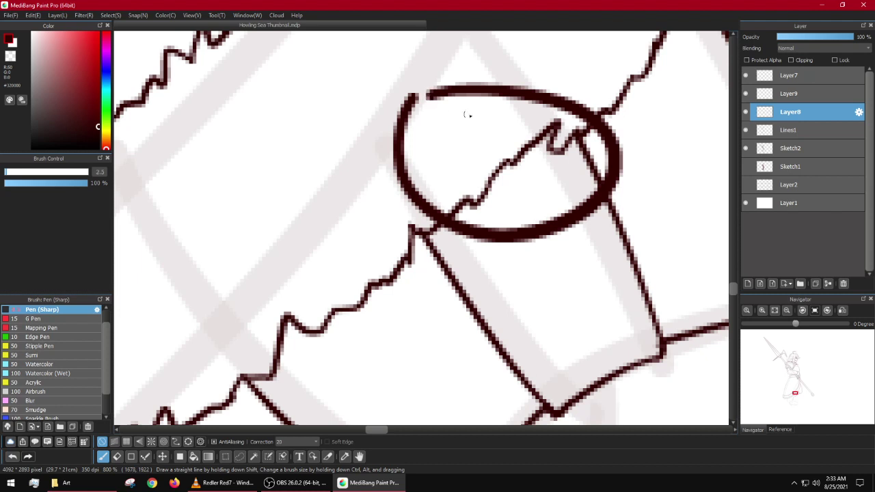
key("ctrl+z")
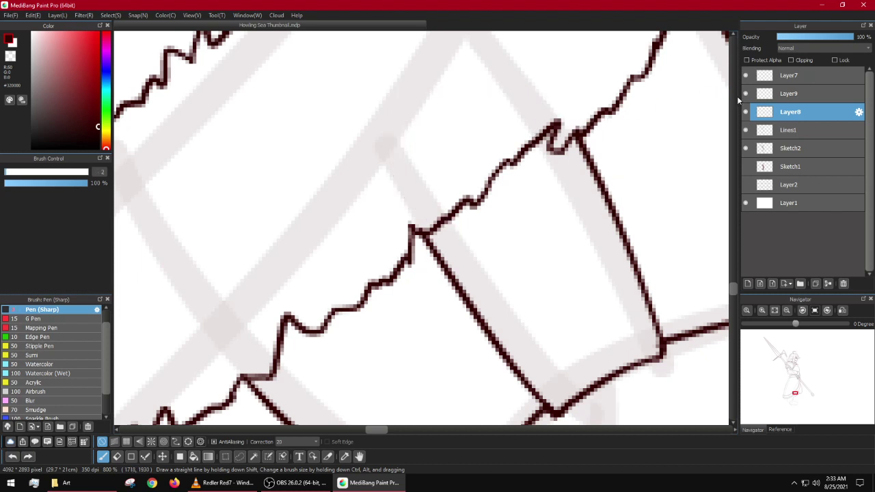
Step: Hide and reshow Layer9 to check which lines it holds, keeping Layer8 as the active layer
left_click(744, 93)
left_click(743, 92)
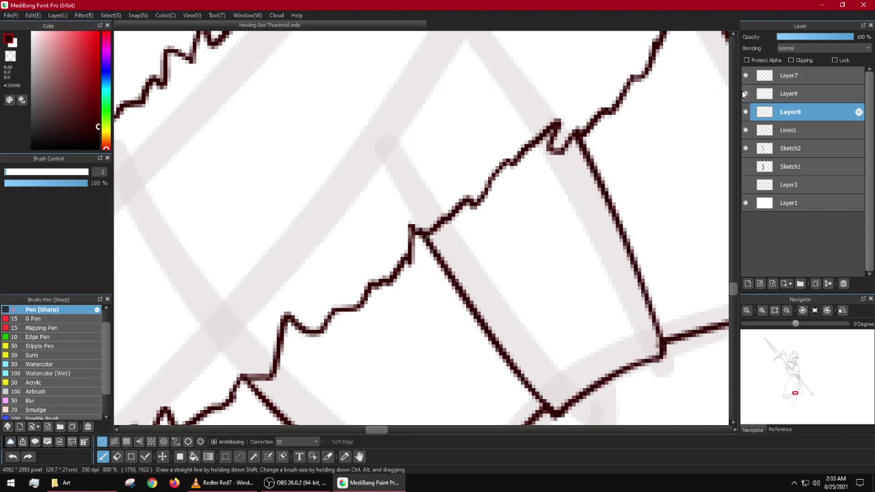
left_click(801, 97)
left_click(799, 110)
scroll(516, 167, "down", 3)
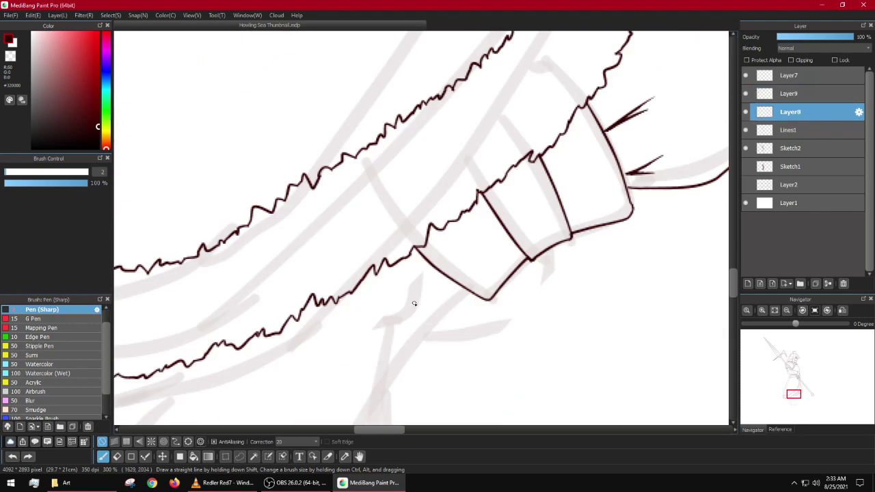
Step: Draw a circle with the ellipse tool around the band's end at the fur trim, reaching slightly past both band sides
key("u")
left_click(154, 445)
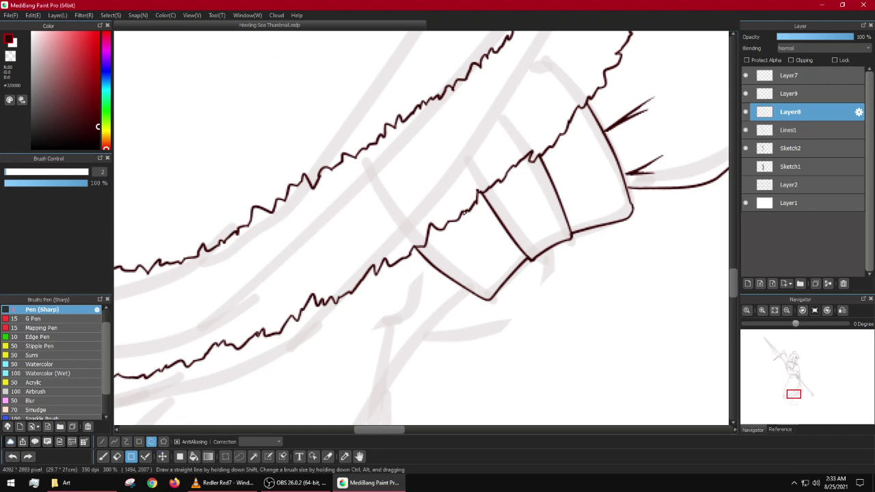
scroll(503, 149, "up", 2)
left_click_drag(417, 116, 590, 283)
key("ctrl+z")
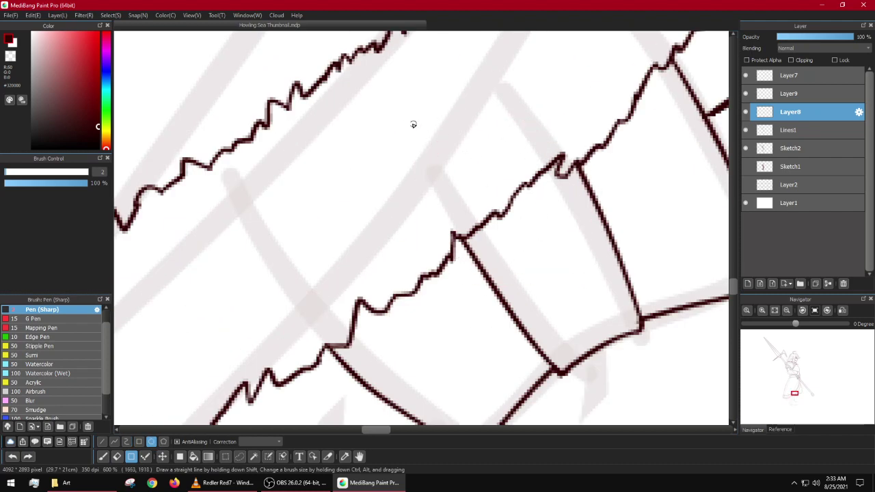
mouse_move(406, 121)
left_mouse_down()
mouse_move(592, 255)
mouse_move(564, 301)
left_mouse_up()
key("ctrl+z")
left_click_drag(421, 97, 608, 289)
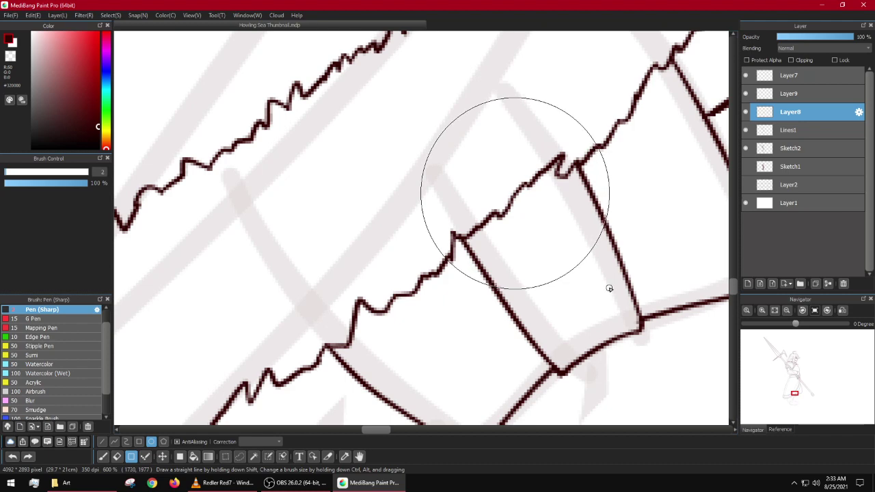
left_click_drag(610, 288, 609, 289)
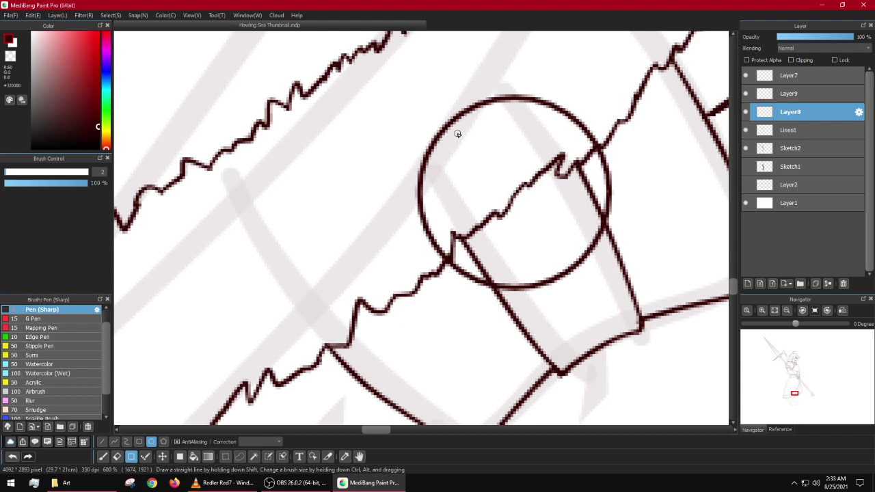
Step: Draw a smaller circle inside the first one to form a ring, and check it against the lines on Layer9
left_click_drag(458, 134, 574, 245)
key("ctrl+z")
mouse_move(449, 134)
left_mouse_down()
mouse_move(504, 195)
mouse_move(590, 266)
left_mouse_up()
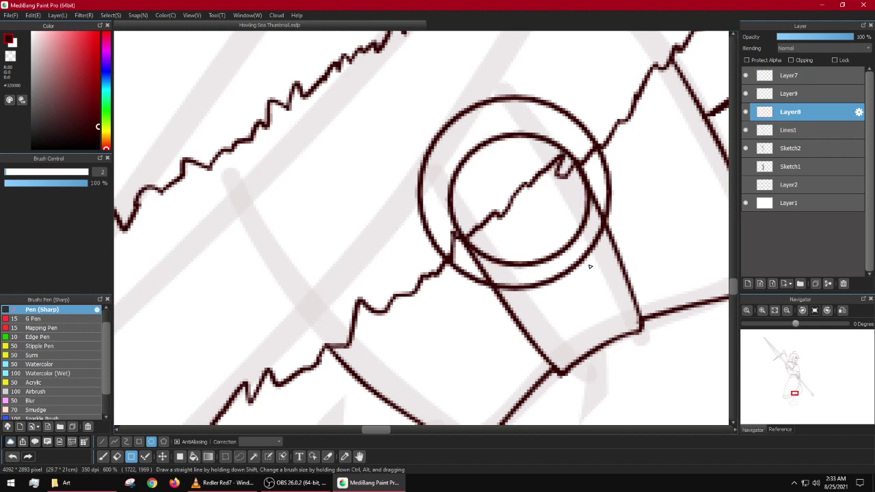
key("ctrl+z")
mouse_move(448, 135)
left_mouse_down()
mouse_move(553, 250)
mouse_move(581, 258)
left_mouse_up()
scroll(582, 258, "down", 5)
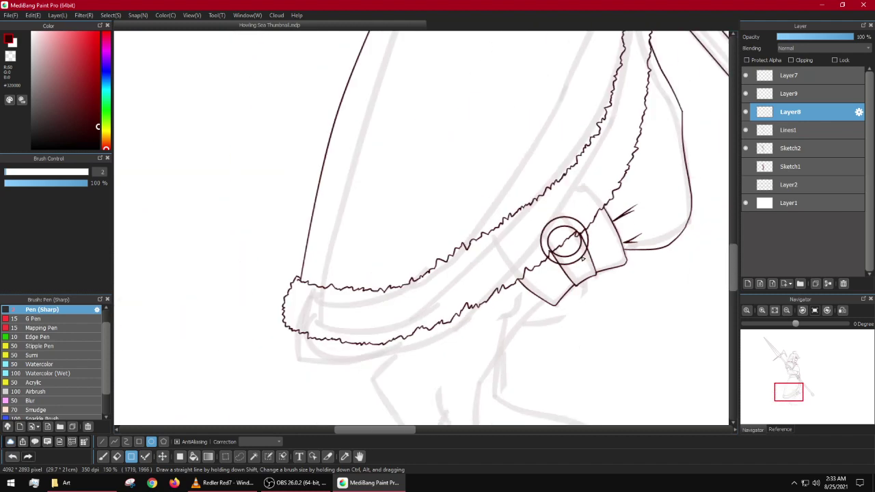
scroll(583, 258, "up", 4)
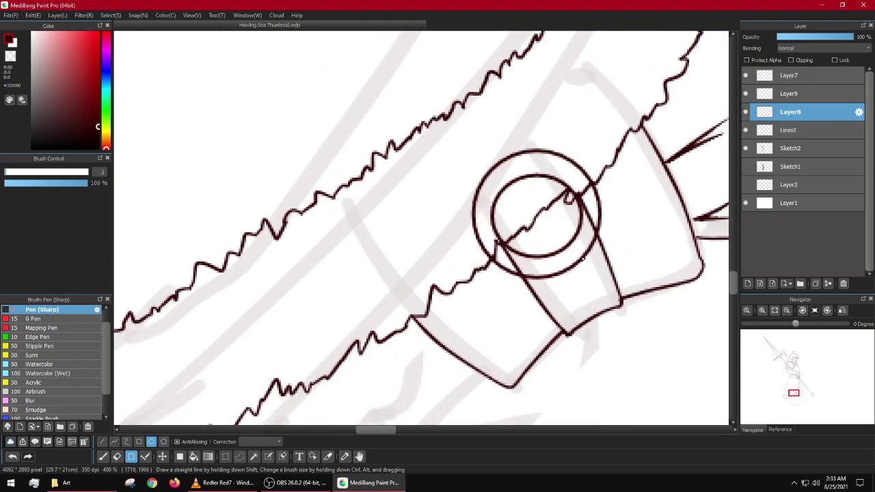
left_click(746, 94)
left_click(745, 94)
Step: Try erasing the ring's arcs that lie over the fur trim, and undo all those erasures
scroll(609, 209, "up", 4)
mouse_move(594, 198)
left_mouse_down()
mouse_move(590, 164)
mouse_move(620, 136)
left_mouse_up()
scroll(605, 152, "down", 2)
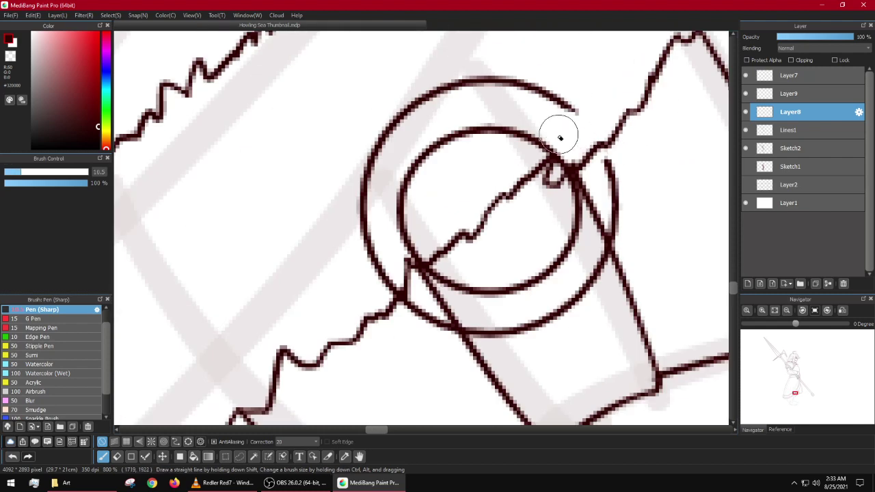
mouse_move(560, 133)
left_mouse_down()
mouse_move(418, 116)
mouse_move(356, 167)
mouse_move(534, 118)
mouse_move(388, 154)
mouse_move(476, 83)
mouse_move(365, 149)
mouse_move(445, 116)
mouse_move(395, 196)
mouse_move(406, 190)
mouse_move(381, 192)
mouse_move(357, 239)
mouse_move(425, 244)
left_mouse_up()
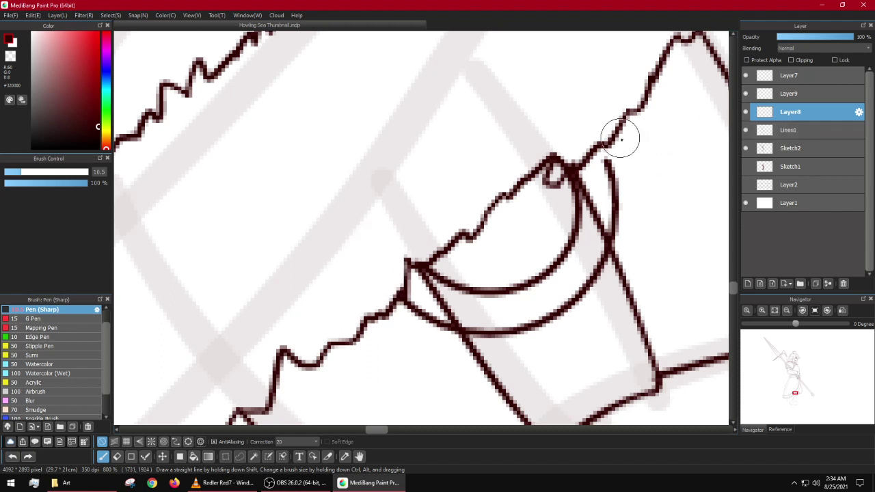
key("ctrl+z")
key("ctrl+z")
key("ctrl+z")
key("ctrl+z")
key("ctrl+z")
key("ctrl+z")
key("ctrl+z")
key("ctrl+z")
key("ctrl+z")
key("ctrl+z")
key("ctrl+z")
key("ctrl+z")
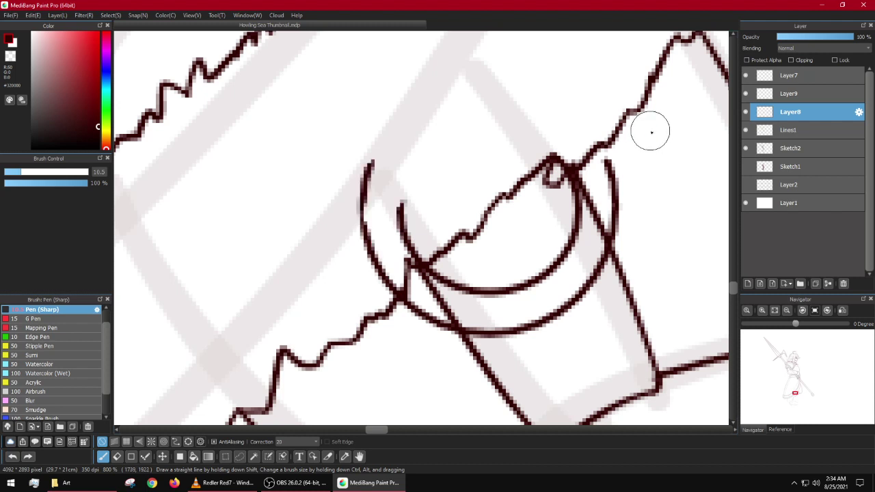
Step: Erase the parts of both circles that lie over the fur trim up to its edge, and make Layer9 active
left_click_drag(596, 140, 607, 164)
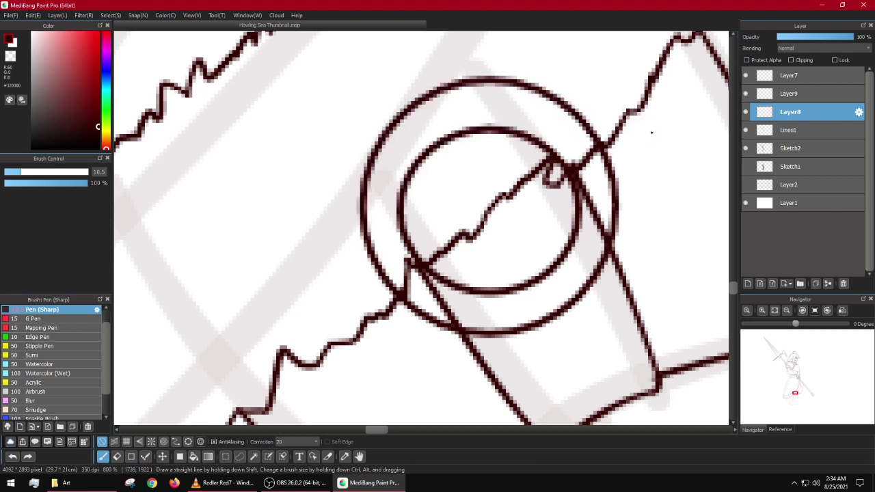
mouse_move(565, 95)
left_mouse_down()
mouse_move(449, 72)
mouse_move(436, 81)
left_mouse_up()
mouse_move(528, 123)
left_mouse_down()
mouse_move(517, 148)
mouse_move(437, 140)
left_mouse_up()
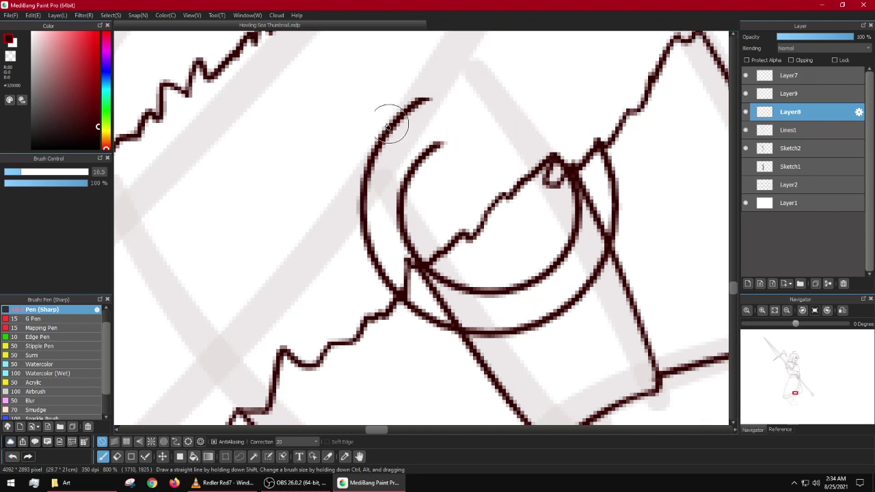
mouse_move(370, 156)
left_mouse_down()
mouse_move(434, 107)
mouse_move(410, 89)
mouse_move(379, 262)
mouse_move(406, 187)
mouse_move(430, 219)
mouse_move(422, 251)
mouse_move(381, 269)
mouse_move(389, 287)
left_mouse_up()
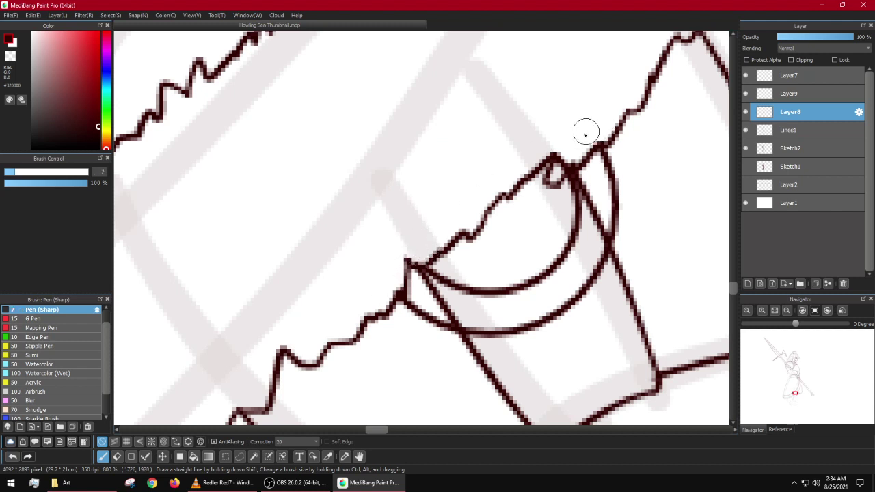
left_click_drag(561, 157, 557, 167)
left_click(806, 132)
left_click(770, 100)
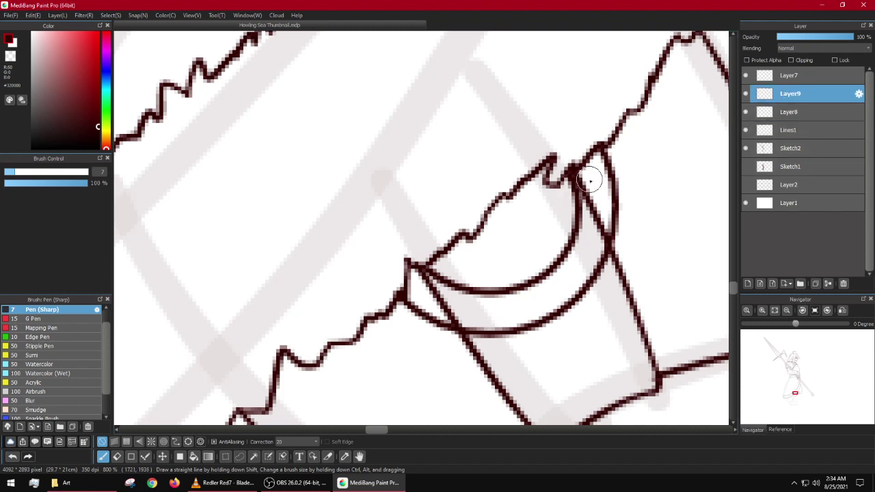
Step: Erase the band's side lines that run through the inside of the ring on Layer9
left_click_drag(588, 173, 595, 235)
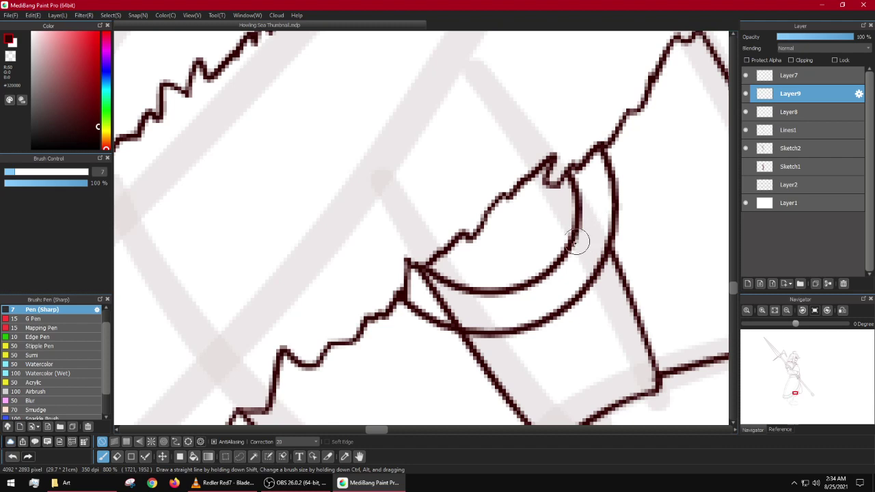
mouse_move(410, 274)
left_mouse_down()
mouse_move(454, 324)
mouse_move(450, 303)
mouse_move(400, 242)
left_mouse_up()
scroll(400, 241, "down", 3)
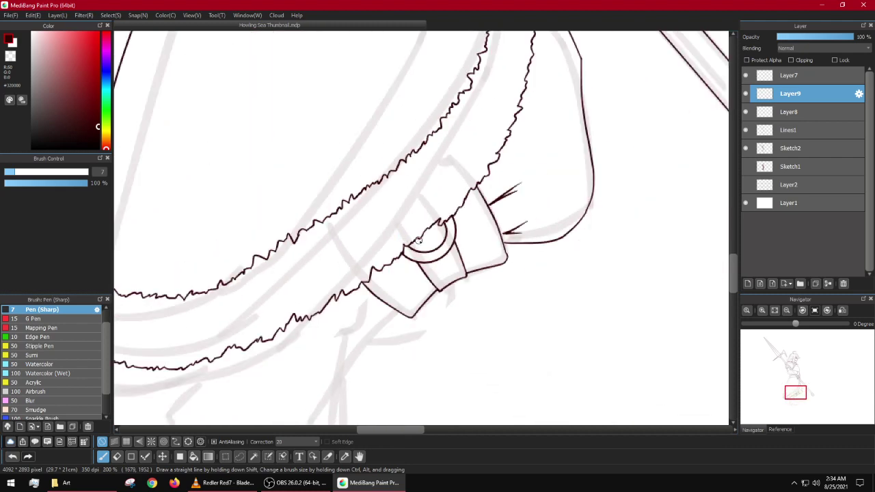
scroll(418, 239, "up", 1)
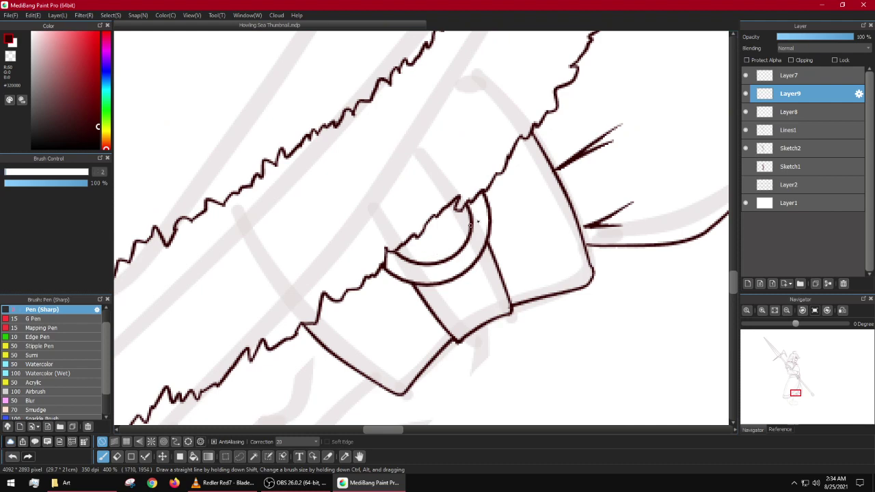
Step: Add small thin strokes where the ring's inner edge meets the fur trim, and undo the misplaced ones
scroll(471, 224, "up", 2)
left_click_drag(374, 253, 408, 278)
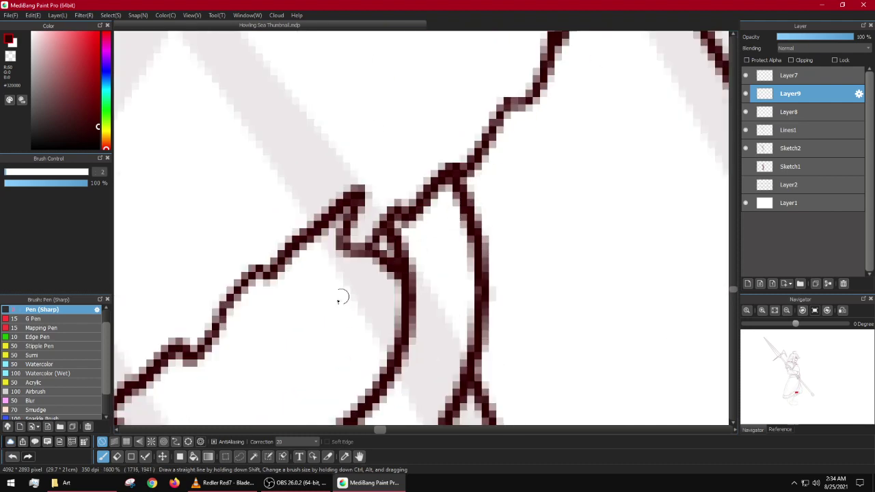
left_click_drag(295, 327, 522, 145)
mouse_move(347, 228)
left_mouse_down()
mouse_move(359, 257)
mouse_move(358, 230)
mouse_move(376, 262)
left_mouse_up()
key("ctrl+z")
key("ctrl+z")
scroll(471, 229, "down", 3)
scroll(471, 229, "down", 3)
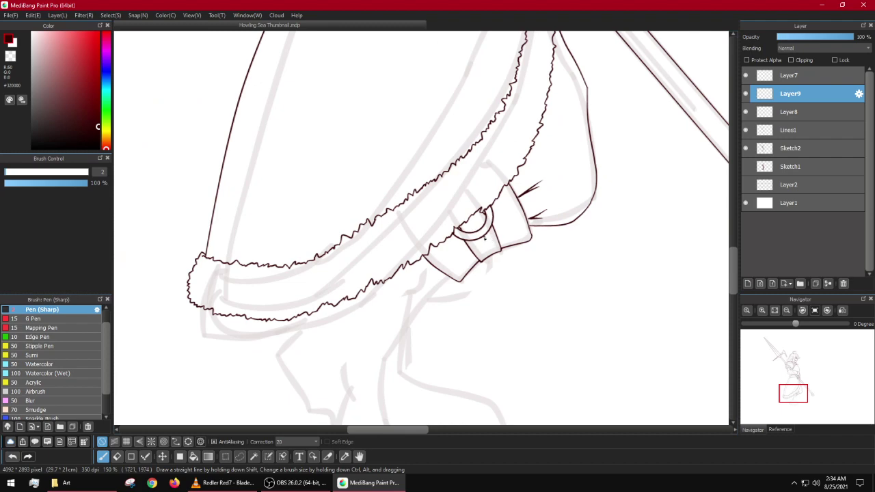
Step: Make Layer8 active and erase a short gap in the lower right part of the ring's inner circle
scroll(484, 238, "up", 3)
scroll(473, 214, "up", 3)
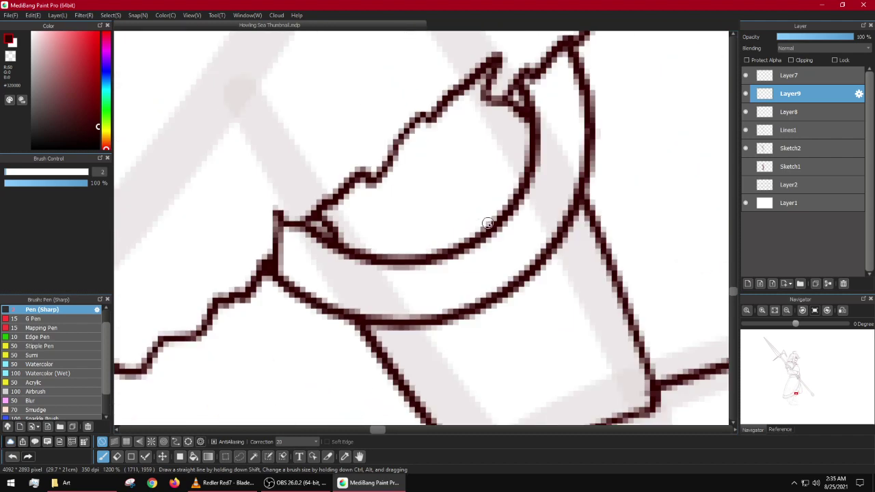
left_click(791, 76)
left_click(790, 91)
left_click(789, 113)
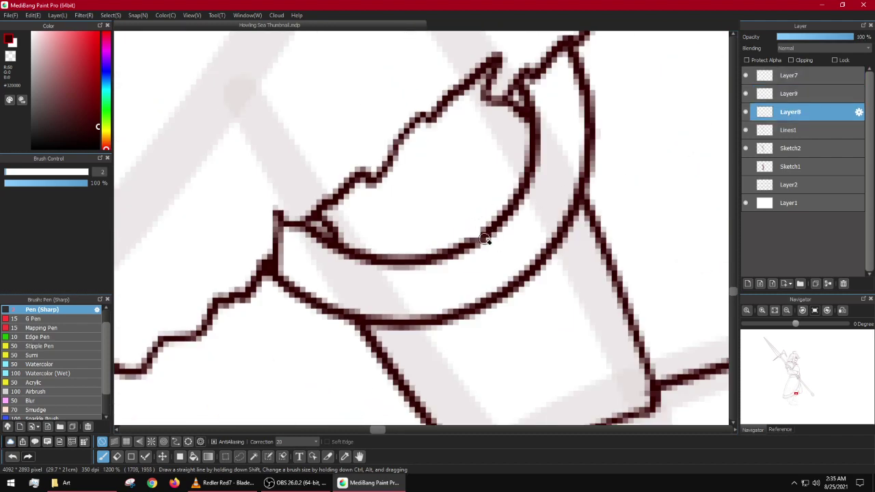
mouse_move(484, 239)
left_mouse_down()
mouse_move(461, 242)
mouse_move(484, 234)
mouse_move(475, 244)
mouse_move(476, 235)
left_mouse_up()
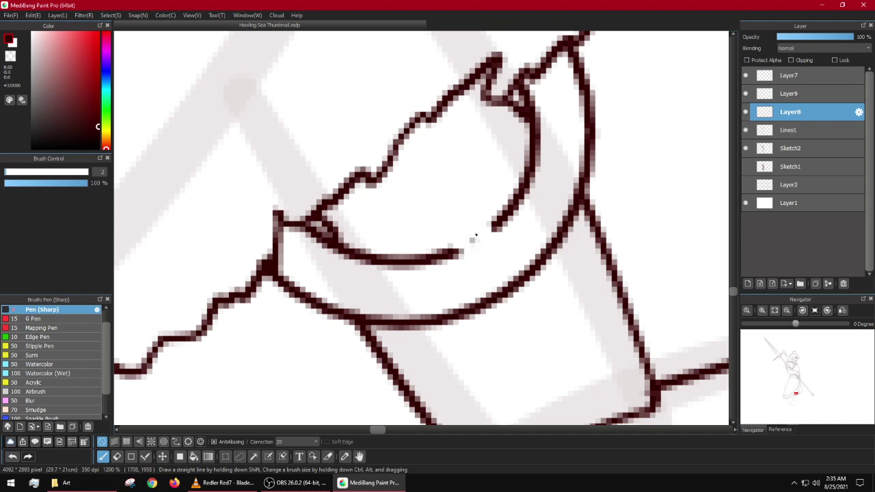
Step: Draw a small rounded buckle prong across the gap in the ring's inner circle, undoing a misplaced stroke
scroll(467, 250, "up", 1)
left_click_drag(504, 197, 483, 162)
mouse_move(433, 225)
left_mouse_down()
mouse_move(446, 244)
mouse_move(486, 263)
mouse_move(511, 251)
mouse_move(522, 211)
mouse_move(514, 201)
mouse_move(491, 191)
mouse_move(504, 246)
mouse_move(530, 276)
left_mouse_up()
key("ctrl+z")
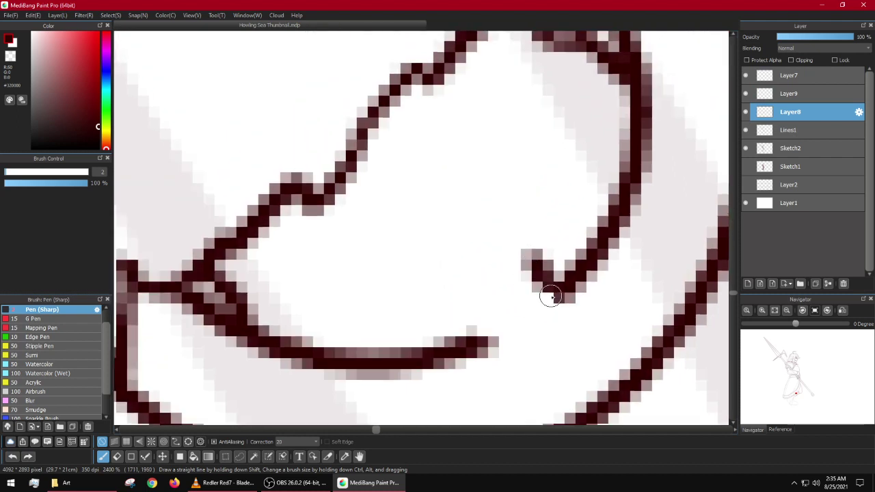
mouse_move(454, 298)
left_mouse_down()
mouse_move(492, 349)
mouse_move(521, 363)
mouse_move(552, 361)
mouse_move(567, 340)
mouse_move(569, 309)
mouse_move(541, 295)
left_mouse_up()
scroll(580, 336, "down", 5)
scroll(580, 336, "up", 5)
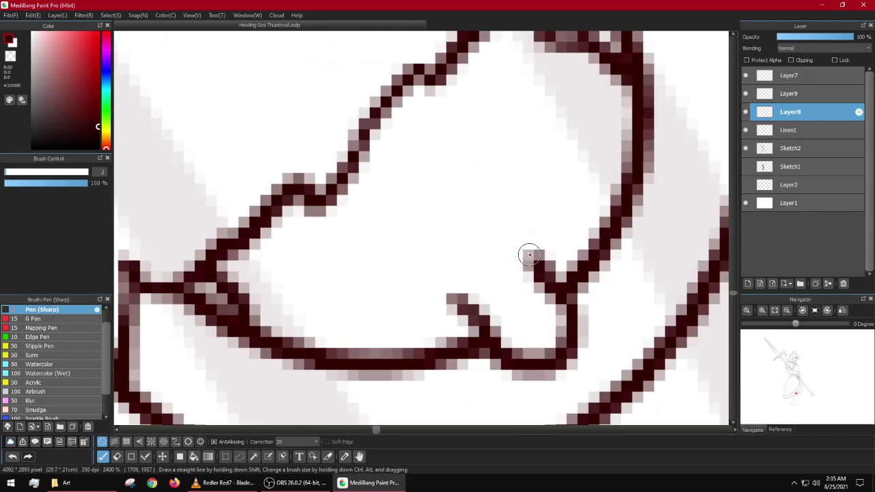
mouse_move(540, 237)
left_mouse_down()
mouse_move(518, 225)
mouse_move(467, 246)
mouse_move(443, 289)
mouse_move(465, 315)
left_mouse_up()
left_click_drag(538, 259, 491, 236)
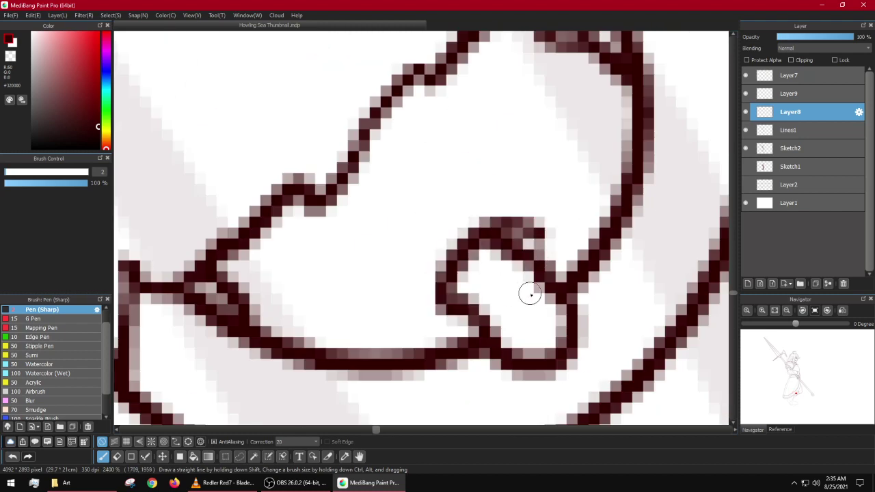
Step: Draw a small oval hole in the band below the ring and a half hole on the band's lower edge
scroll(530, 294, "down", 3)
scroll(523, 311, "up", 2)
scroll(523, 234, "down", 1)
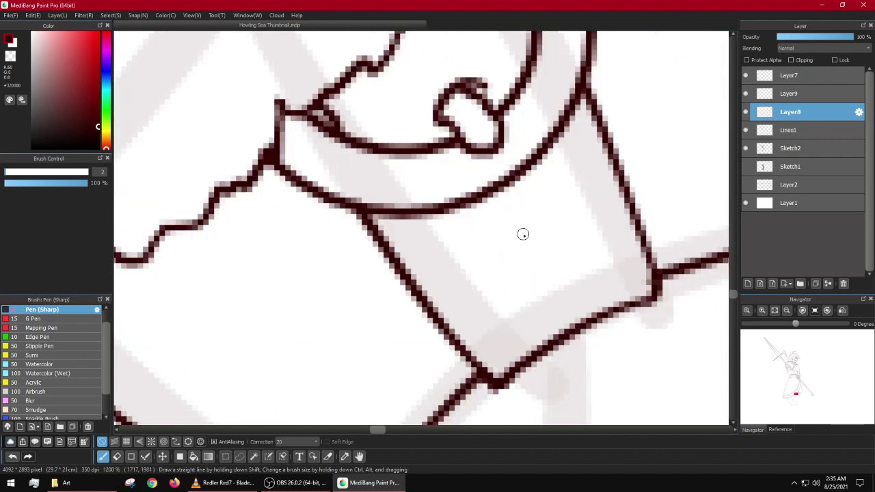
mouse_move(534, 221)
left_mouse_down()
mouse_move(506, 244)
mouse_move(510, 258)
mouse_move(540, 259)
mouse_move(553, 241)
mouse_move(555, 225)
mouse_move(527, 224)
left_mouse_up()
scroll(527, 223, "down", 6)
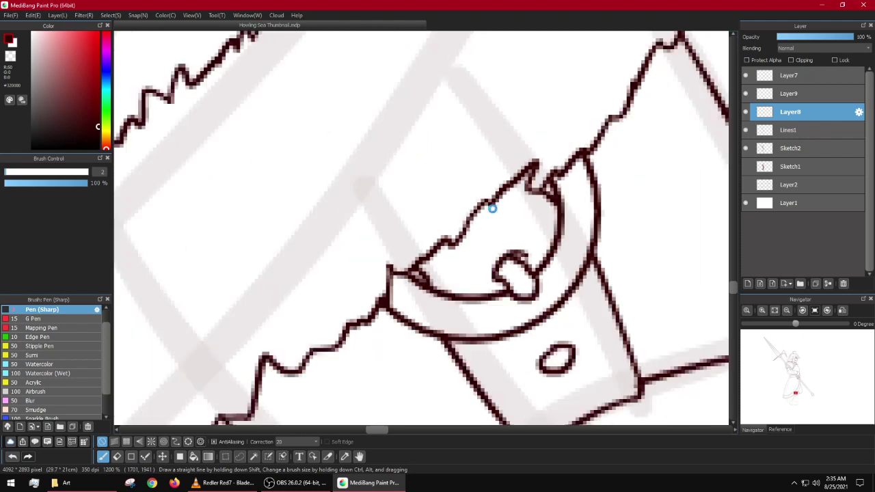
scroll(504, 233, "up", 7)
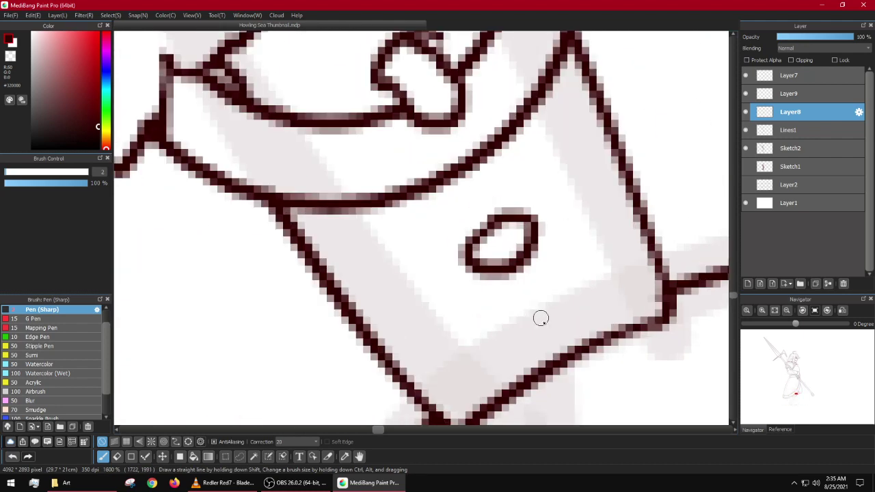
mouse_move(565, 324)
left_mouse_down()
mouse_move(526, 352)
mouse_move(521, 370)
mouse_move(584, 334)
mouse_move(574, 345)
left_mouse_up()
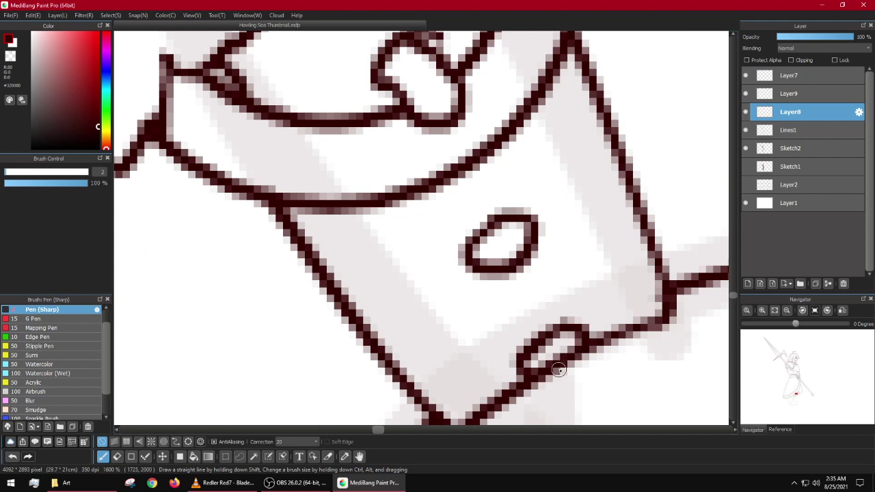
Step: Find the layer holding the band's outline, and rework its lower edge at the half hole on Layer9, undoing misplaced strokes
left_click(746, 130)
left_click(746, 131)
left_click(747, 94)
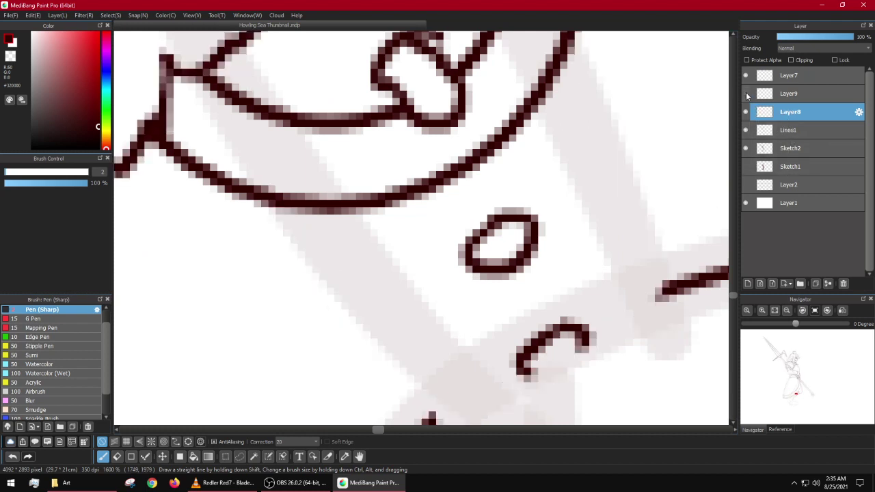
left_click(746, 94)
left_click(784, 100)
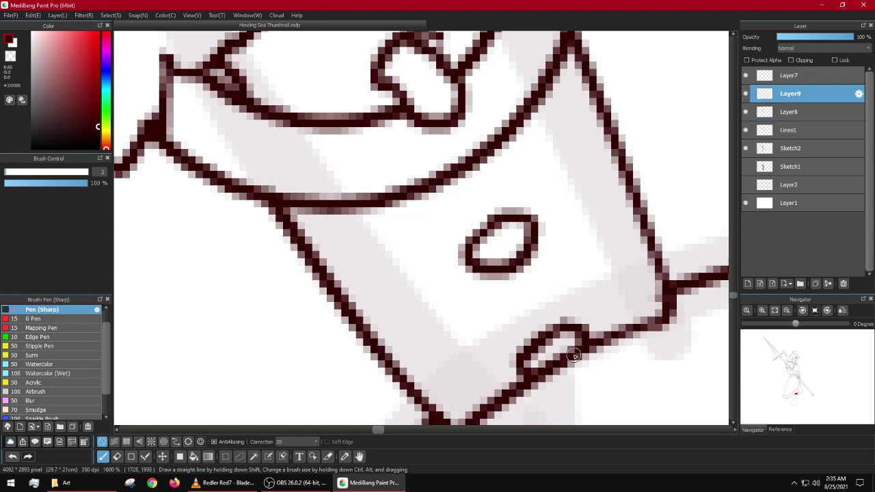
mouse_move(564, 357)
left_mouse_down()
mouse_move(536, 376)
mouse_move(571, 347)
mouse_move(570, 361)
mouse_move(580, 352)
mouse_move(562, 354)
mouse_move(536, 376)
mouse_move(617, 311)
mouse_move(572, 363)
mouse_move(574, 374)
mouse_move(577, 365)
mouse_move(564, 361)
mouse_move(535, 372)
mouse_move(507, 419)
left_mouse_up()
scroll(605, 329, "down", 4)
scroll(607, 318, "up", 3)
key("ctrl+z")
scroll(572, 371, "up", 2)
key("ctrl+z")
scroll(567, 373, "down", 3)
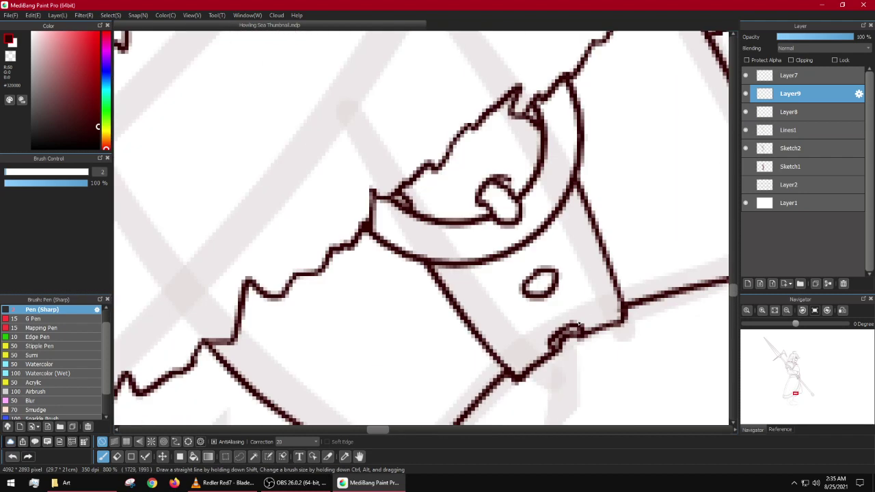
Step: Check the finished buckle against the whole figure, and merge Layer9 down into Layer8
scroll(561, 303, "down", 2)
scroll(549, 247, "up", 2)
scroll(490, 245, "down", 6)
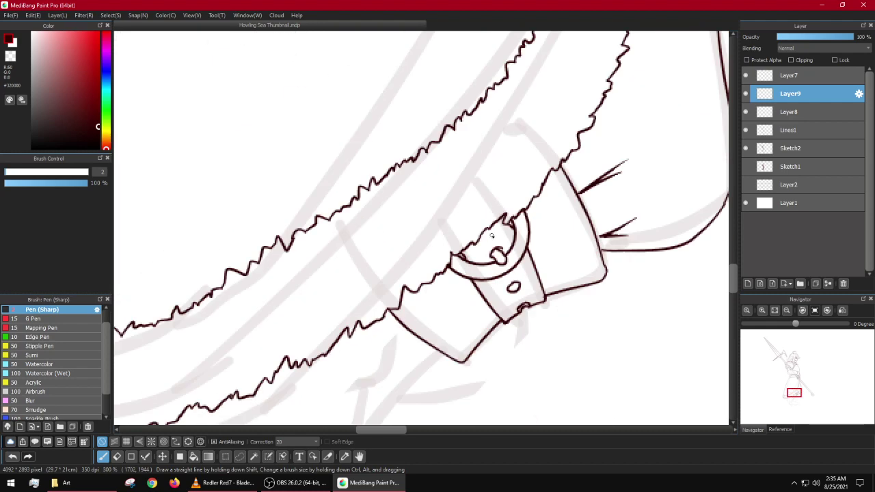
scroll(492, 238, "up", 3)
left_click_drag(430, 321, 518, 295)
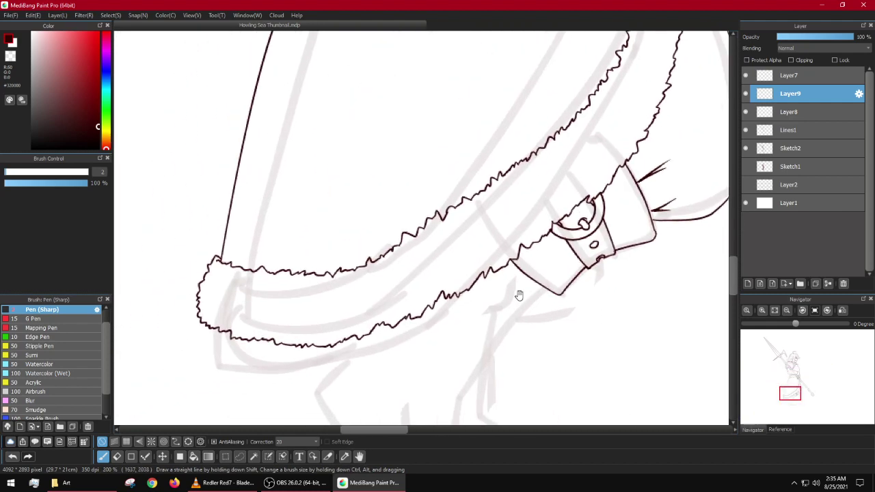
scroll(522, 291, "down", 3)
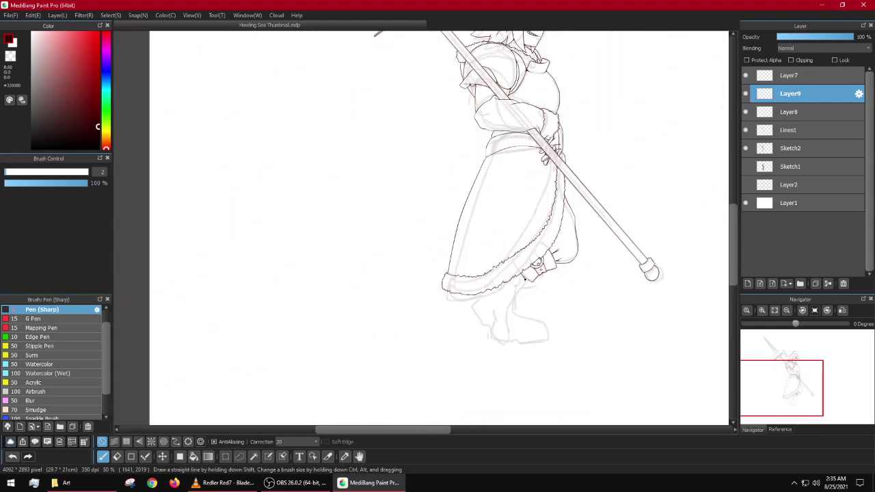
left_click_drag(574, 169, 507, 189)
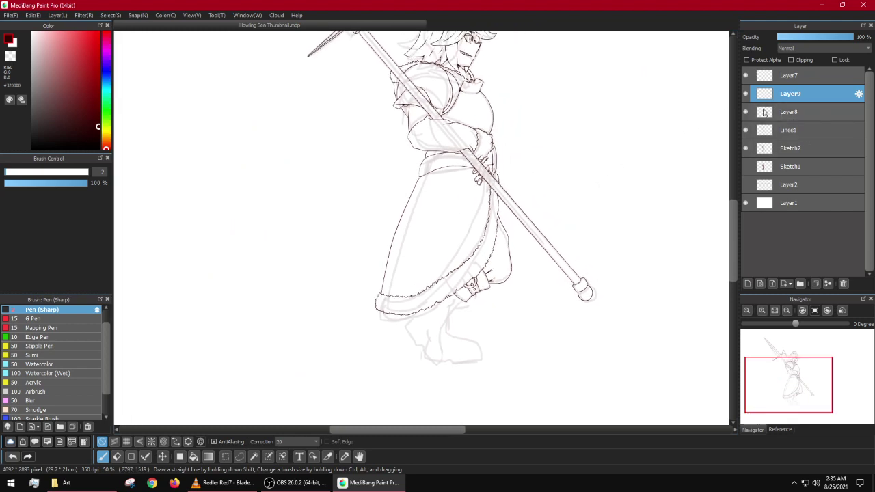
left_click(793, 114)
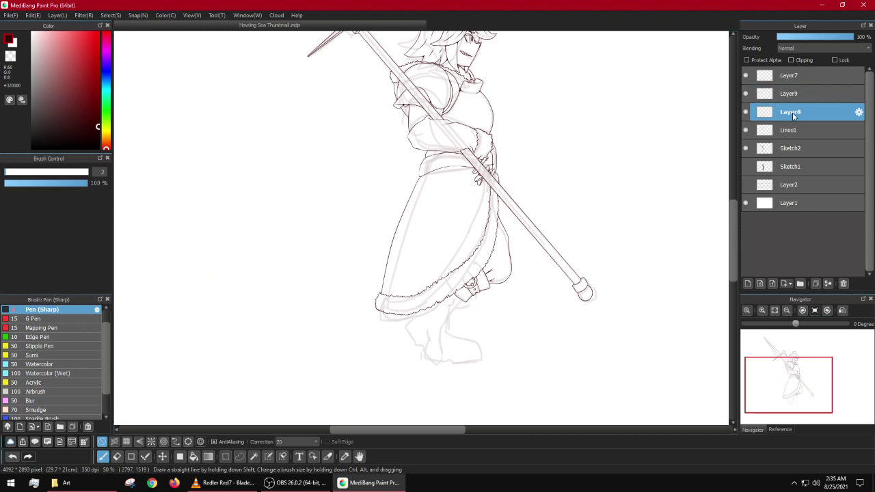
left_click(789, 99)
key("ctrl+e")
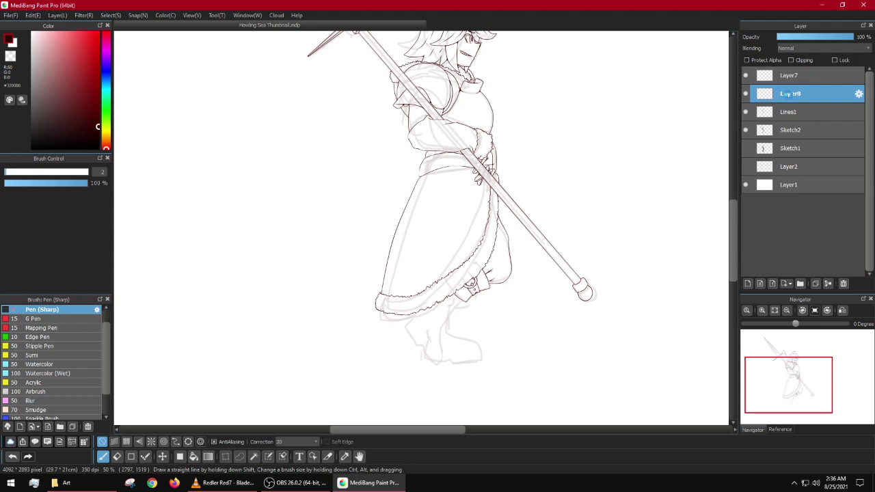
Step: Try inking the lower leg's line below the shin wrap on Layer8, and undo the stroke
scroll(472, 246, "up", 4)
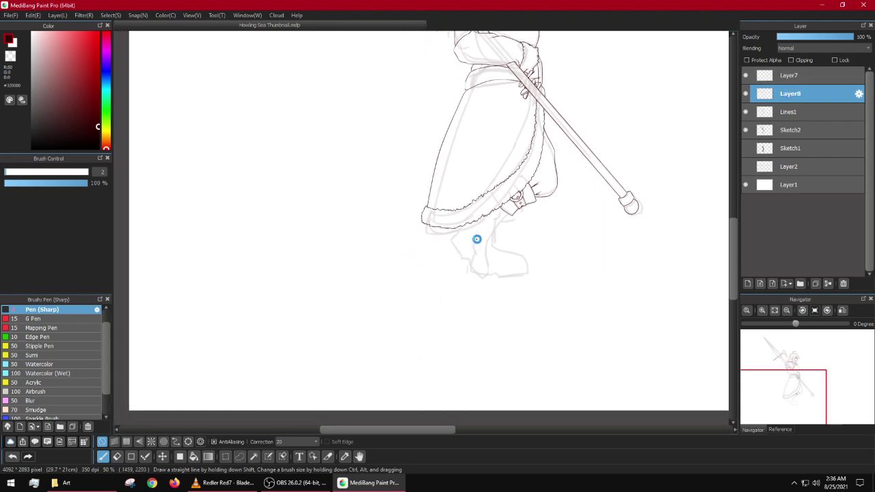
scroll(466, 266, "down", 4)
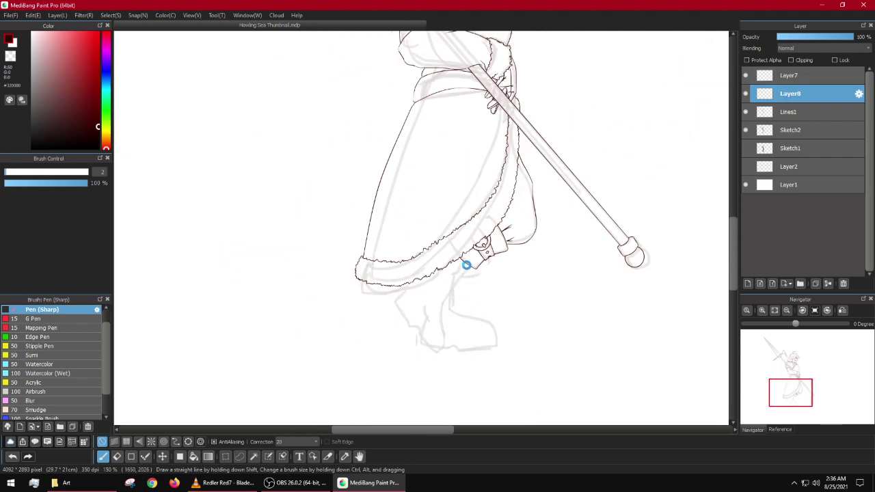
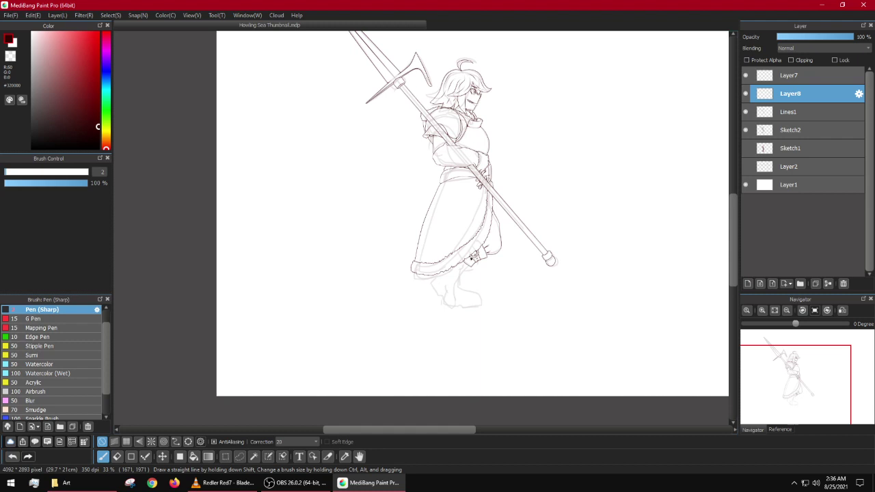
scroll(439, 269, "up", 6)
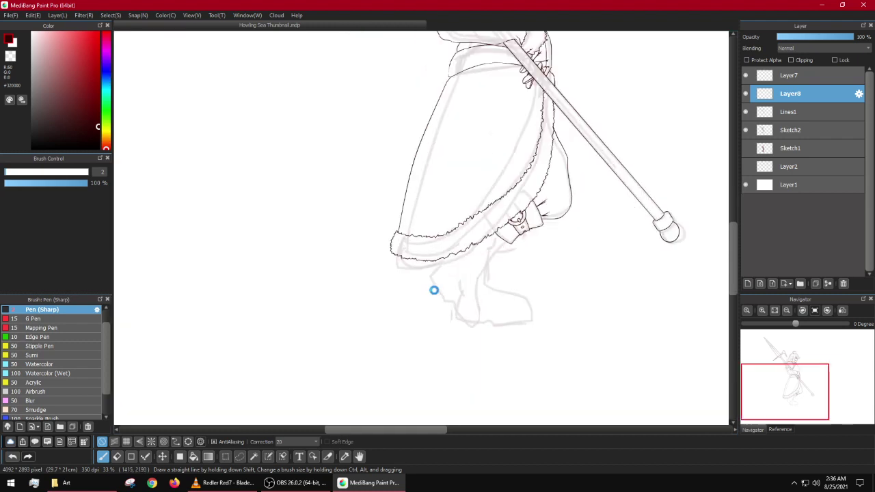
left_click_drag(602, 229, 491, 249)
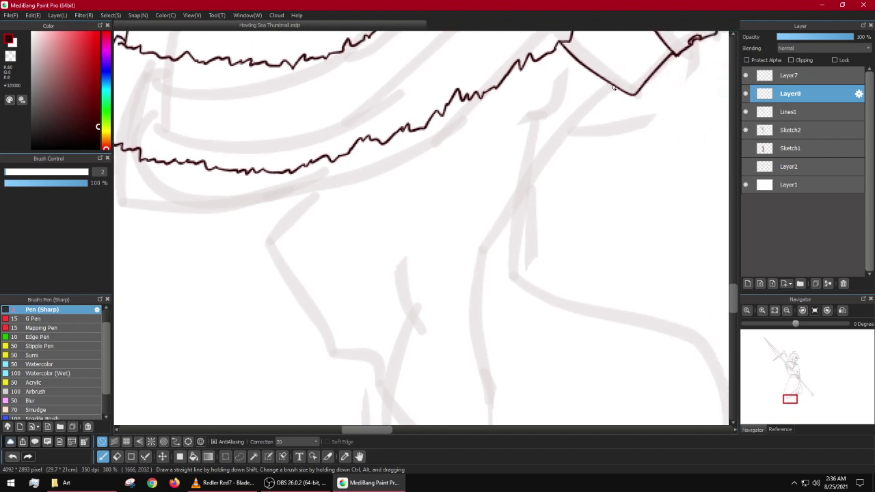
left_click_drag(614, 88, 480, 208)
key("ctrl+z")
scroll(577, 152, "down", 4)
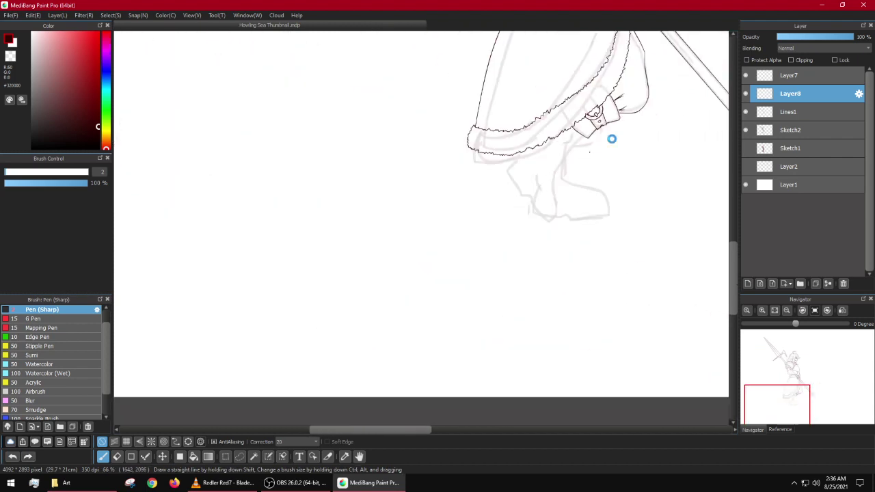
Step: Review the inked upper body and spear, and make Layer7 the active layer
left_click_drag(612, 139, 406, 288)
left_click_drag(439, 113, 430, 299)
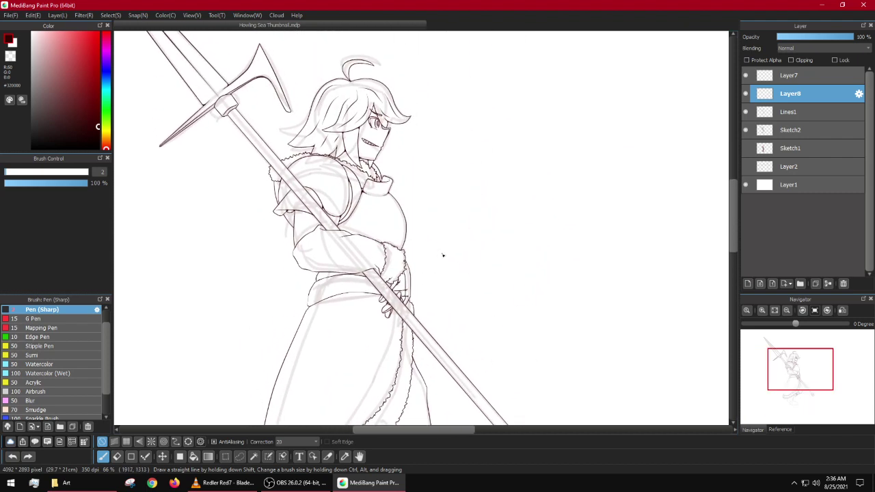
scroll(442, 255, "down", 5)
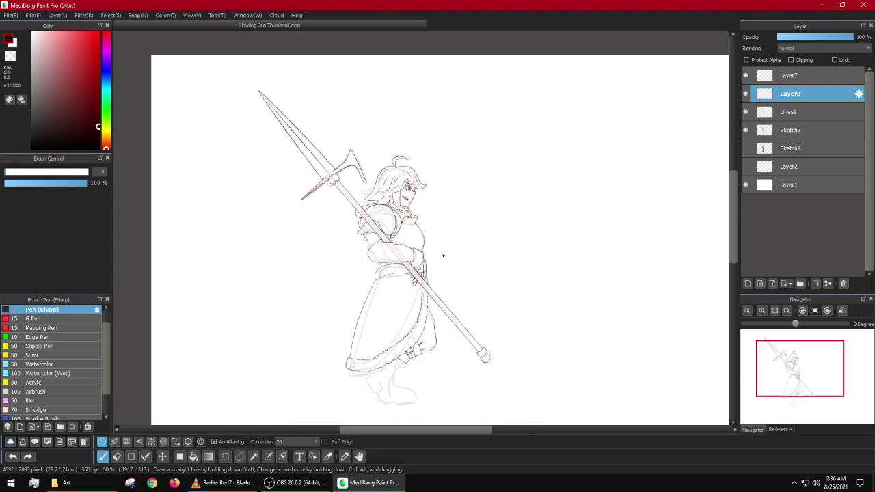
scroll(423, 221, "up", 5)
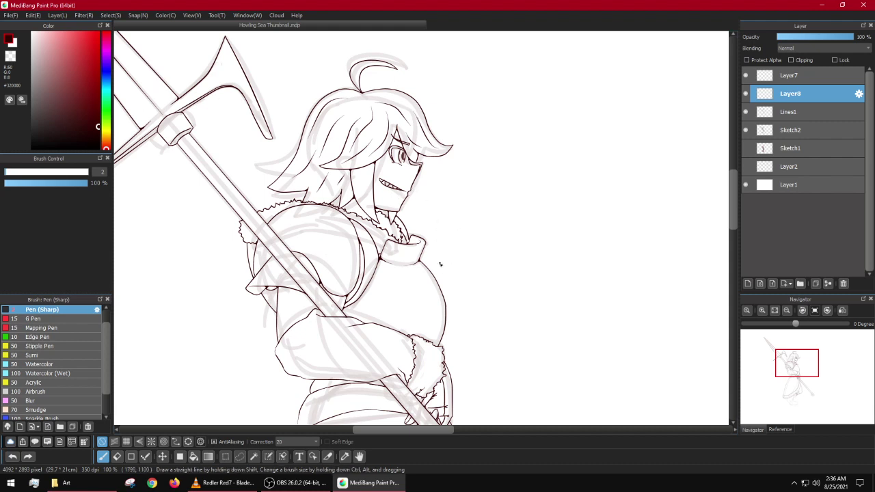
scroll(437, 278, "down", 2)
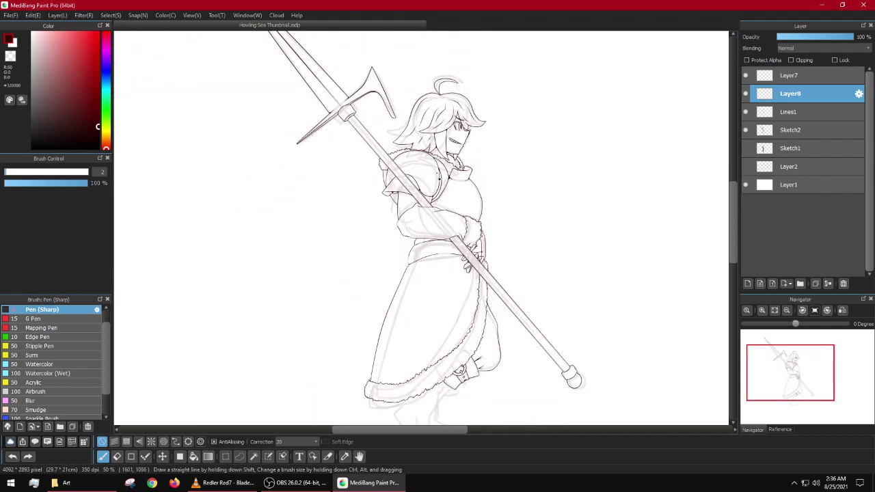
left_click(790, 76)
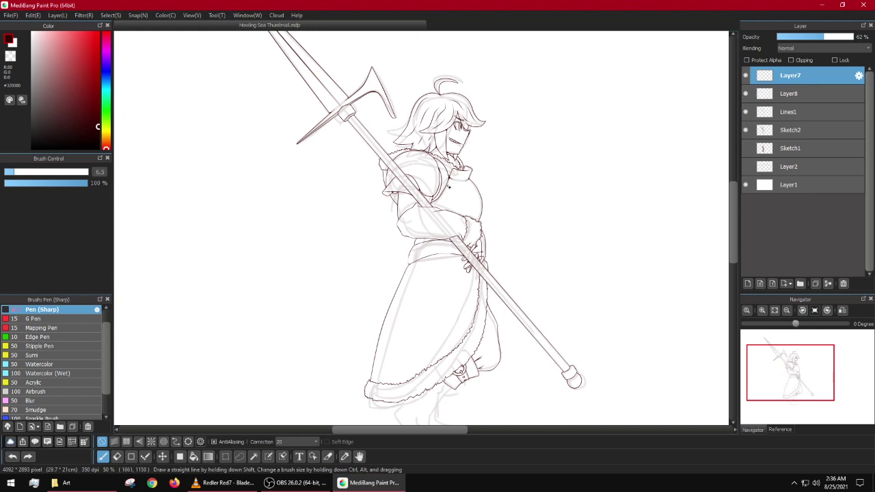
Step: Try long straight lines from the collar down over the belt and skirt on Layer7, and undo them
left_click_drag(436, 169, 537, 251)
key("ctrl+z")
left_click_drag(438, 178, 432, 321)
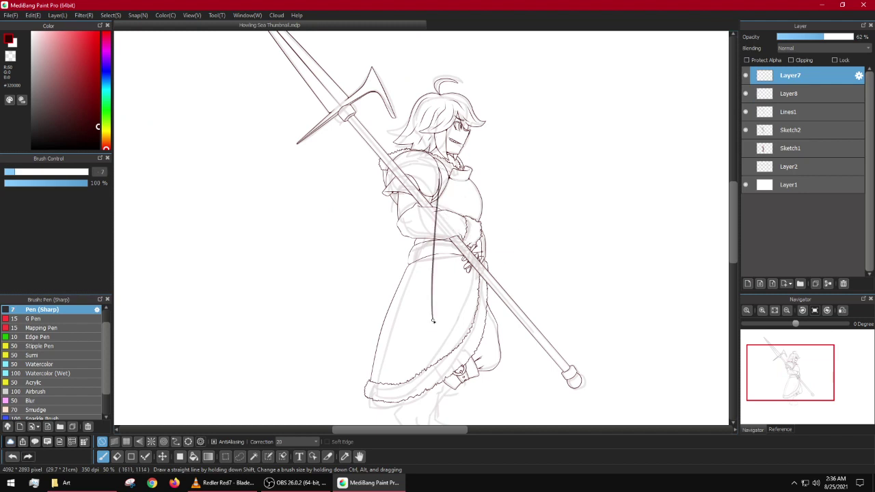
key("ctrl+z")
left_click_drag(437, 271, 436, 270)
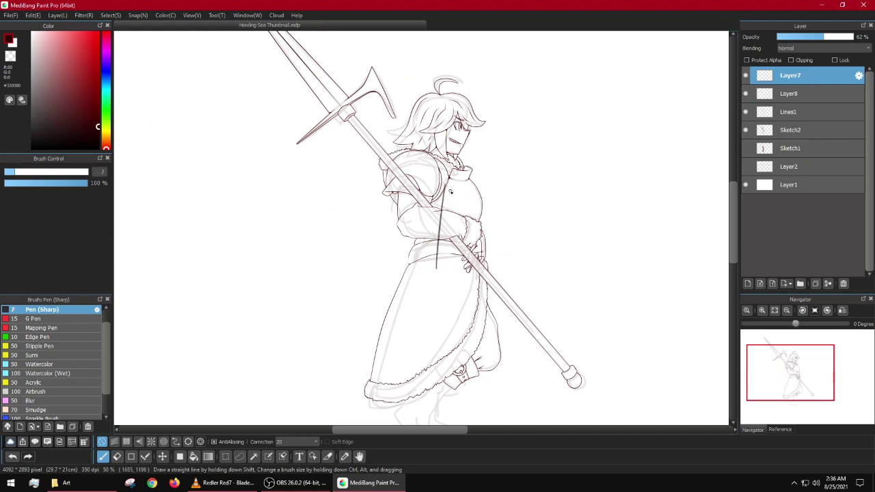
mouse_move(458, 179)
left_mouse_down()
mouse_move(447, 275)
mouse_move(408, 222)
left_mouse_up()
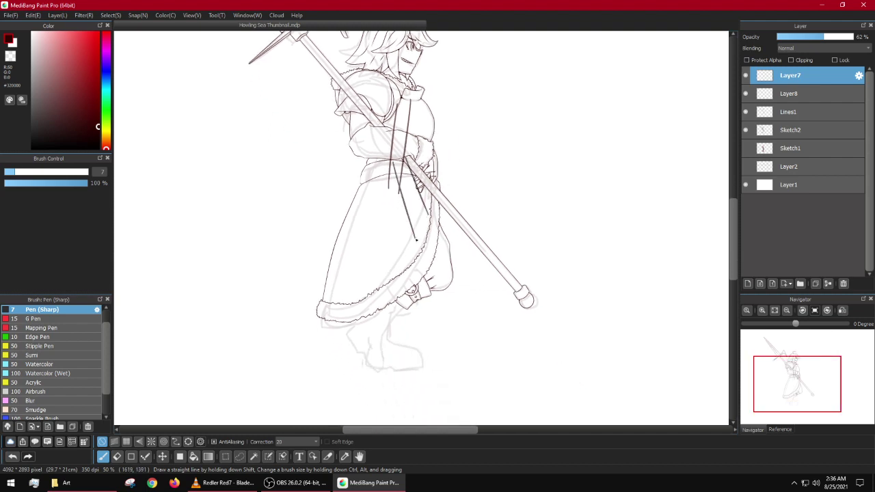
left_click_drag(429, 115, 452, 218)
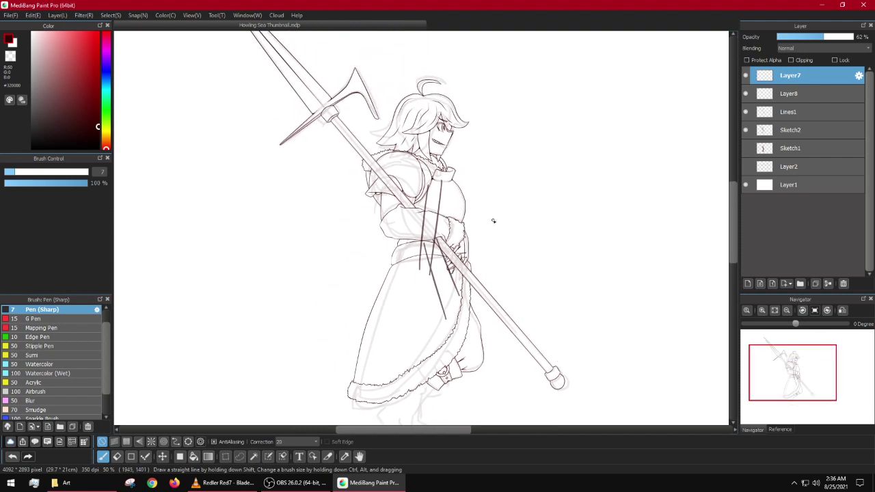
key("ctrl+z")
key("ctrl+z")
key("ctrl+z")
Step: Try a straight double-stroke stick protruding from the character's mouth on Layer7, and undo both strokes
scroll(464, 147, "up", 4)
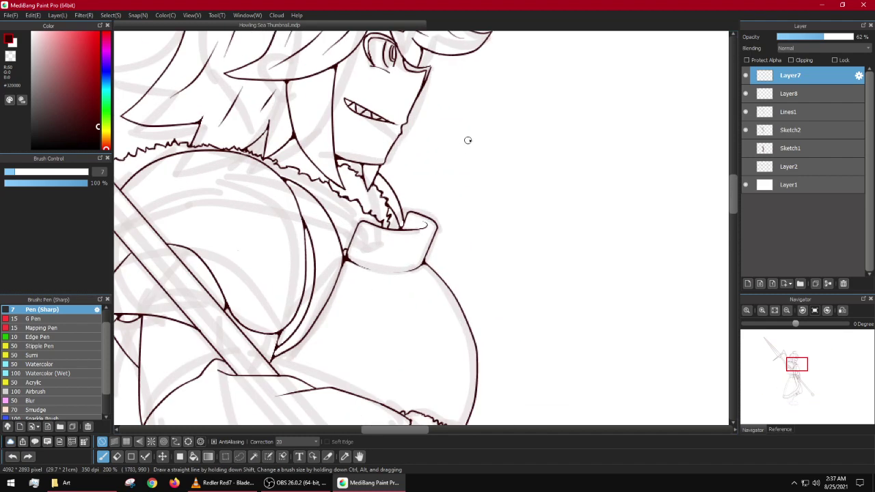
left_click_drag(404, 128, 453, 147)
key("ctrl+z")
left_click_drag(404, 126, 482, 148)
left_click_drag(400, 129, 477, 155)
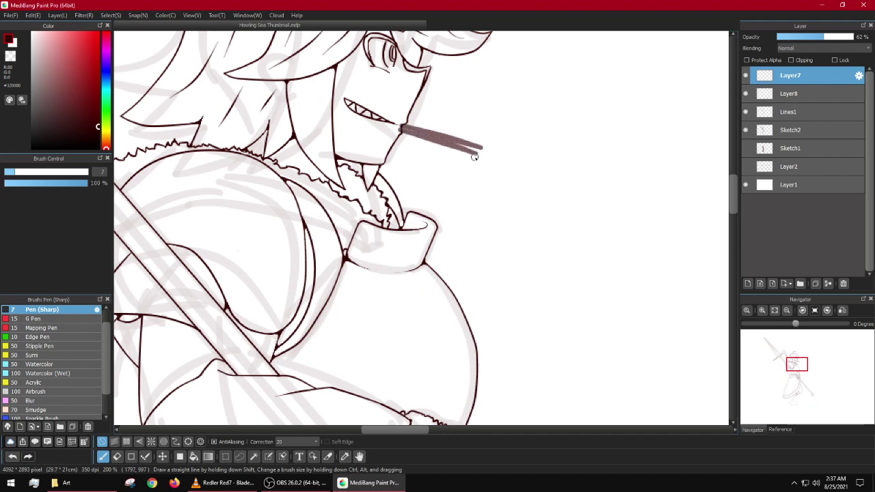
scroll(474, 157, "down", 4)
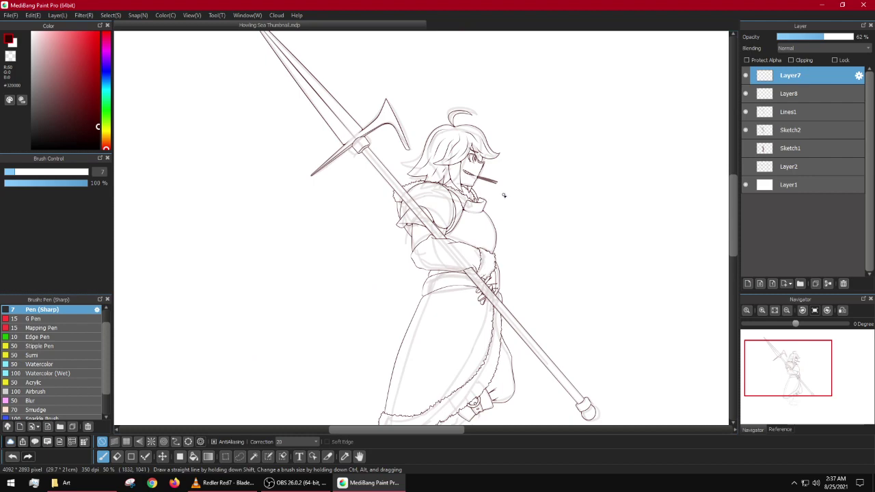
scroll(482, 181, "up", 4)
key("ctrl+z")
key("ctrl+z")
Step: Sketch a short bent straw from the mouth into a small rectangular drink box above the collar, redoing misplaced side strokes
scroll(405, 133, "up", 3)
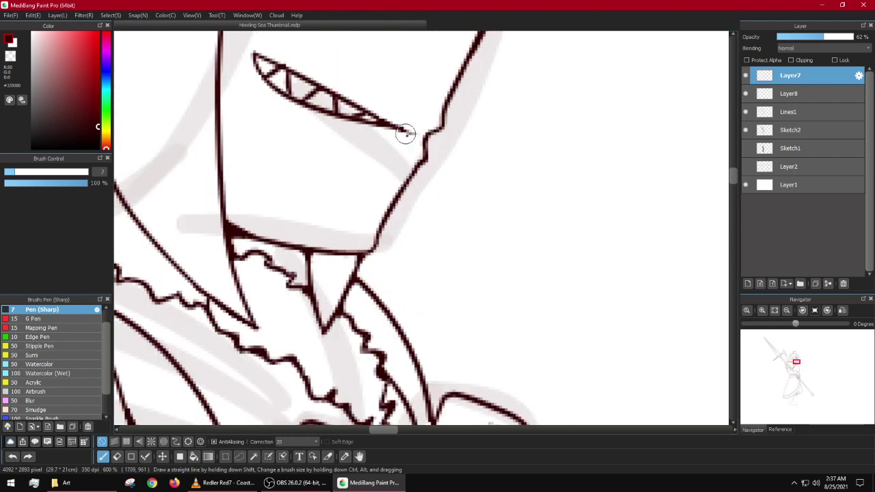
mouse_move(406, 133)
left_mouse_down()
mouse_move(479, 151)
mouse_move(492, 198)
mouse_move(482, 232)
left_mouse_up()
scroll(492, 205, "down", 3)
mouse_move(502, 188)
left_mouse_down()
mouse_move(383, 168)
mouse_move(407, 280)
left_mouse_up()
scroll(430, 181, "up", 2)
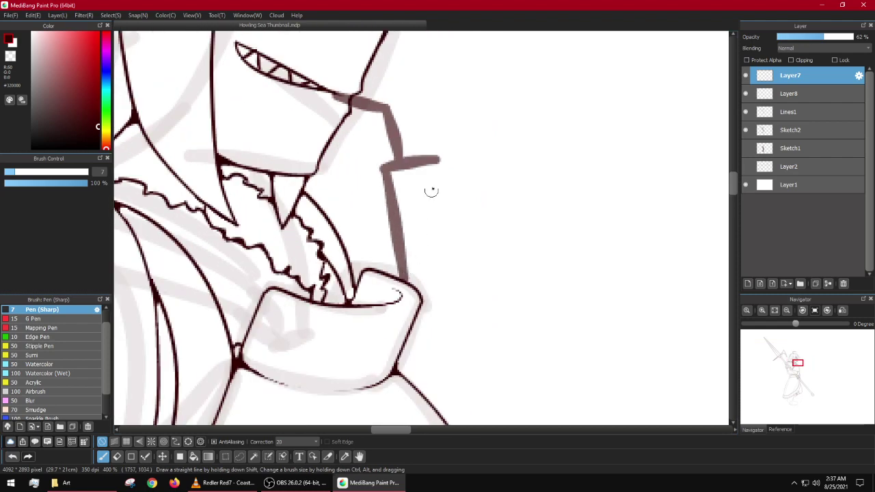
mouse_move(443, 153)
left_mouse_down()
mouse_move(484, 160)
mouse_move(457, 235)
left_mouse_up()
key("ctrl+z")
key("ctrl+z")
key("ctrl+z")
mouse_move(437, 163)
left_mouse_down()
mouse_move(461, 159)
mouse_move(481, 270)
mouse_move(411, 281)
left_mouse_up()
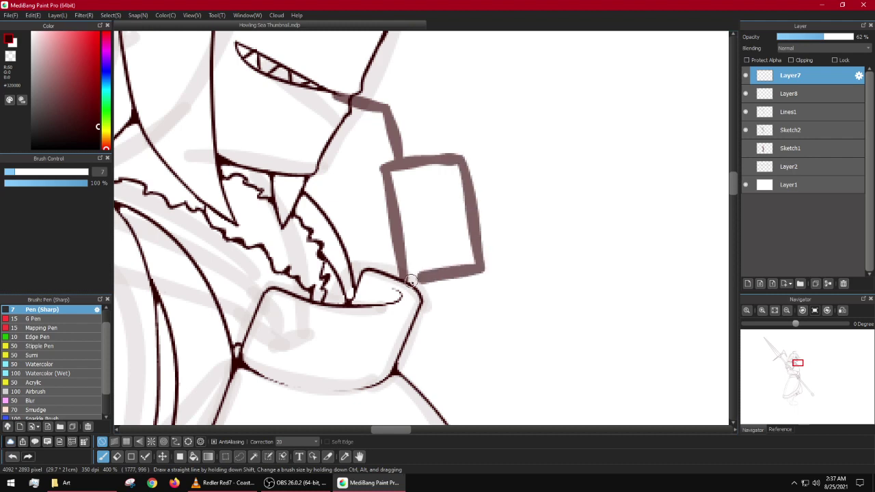
scroll(411, 281, "down", 5)
scroll(438, 279, "down", 2)
scroll(504, 182, "up", 5)
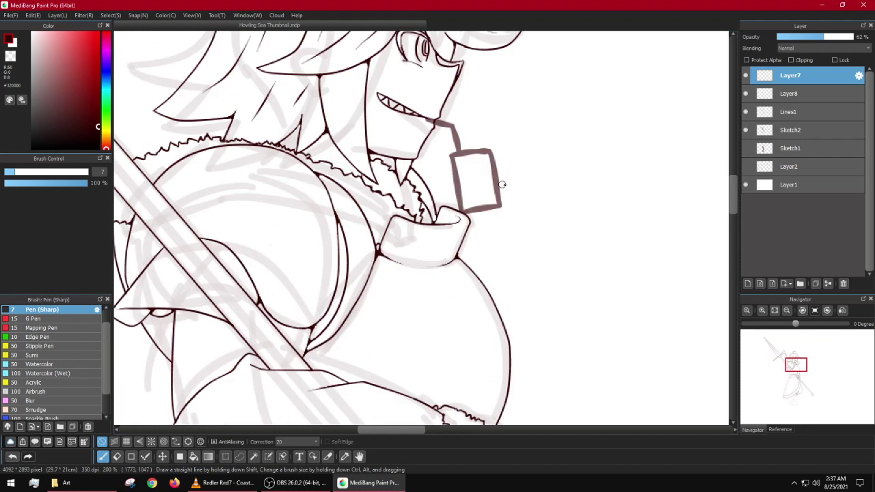
Step: Rough in a hand with fingers gripping both sides of the small drink box, and check it against the whole figure
mouse_move(500, 152)
left_mouse_down()
mouse_move(539, 191)
mouse_move(502, 160)
mouse_move(495, 182)
left_mouse_up()
mouse_move(477, 186)
left_mouse_down()
mouse_move(483, 227)
mouse_move(518, 240)
left_mouse_up()
left_click_drag(399, 203, 389, 236)
key("ctrl+z")
left_click_drag(397, 203, 380, 231)
left_click_drag(400, 203, 400, 252)
mouse_move(492, 233)
left_mouse_down()
mouse_move(450, 265)
mouse_move(504, 255)
mouse_move(504, 239)
mouse_move(524, 257)
mouse_move(473, 299)
mouse_move(456, 298)
mouse_move(485, 260)
mouse_move(511, 257)
left_mouse_up()
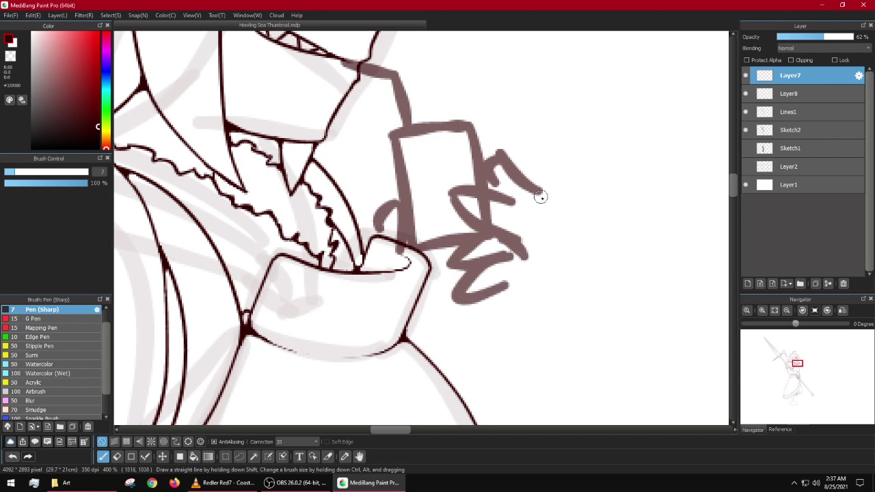
left_click_drag(540, 197, 549, 255)
left_click_drag(511, 200, 546, 244)
scroll(542, 231, "down", 4)
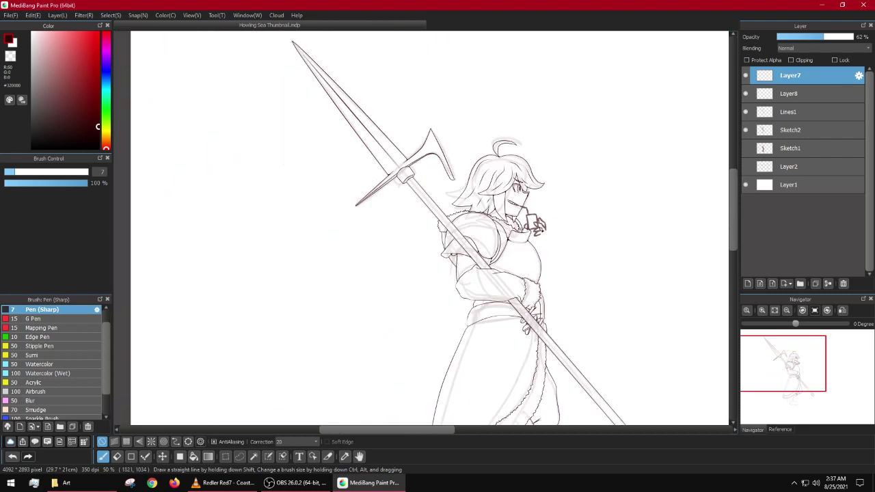
scroll(536, 260, "up", 4)
scroll(520, 280, "down", 4)
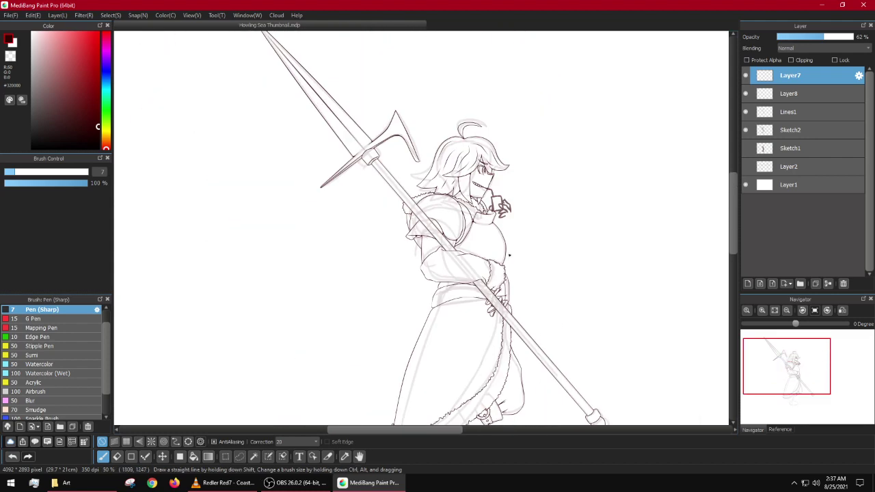
scroll(498, 309, "up", 3)
left_click_drag(521, 148, 463, 299)
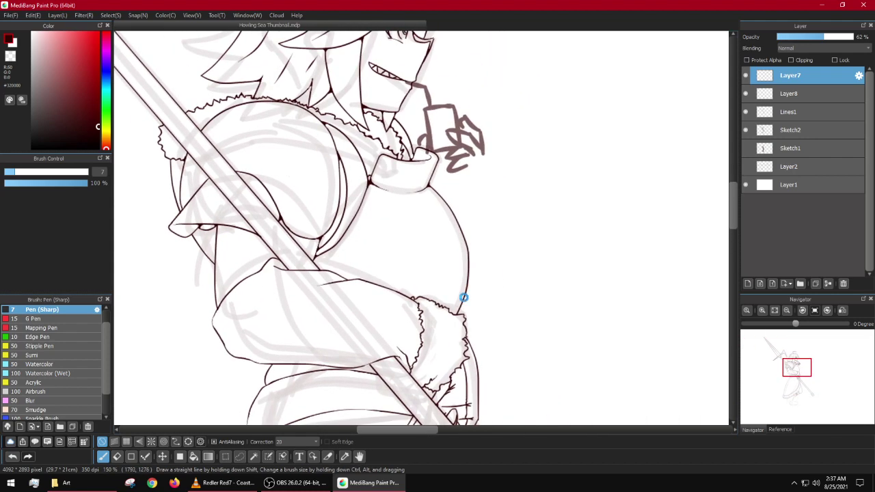
Step: Undo the hand, the small drink box and the straw's bend, leaving only the short stroke at the mouth
scroll(473, 266, "down", 1)
scroll(487, 218, "up", 2)
key("ctrl+z")
key("ctrl+z")
key("ctrl+z")
key("ctrl+z")
key("ctrl+z")
key("ctrl+z")
key("ctrl+z")
key("ctrl+z")
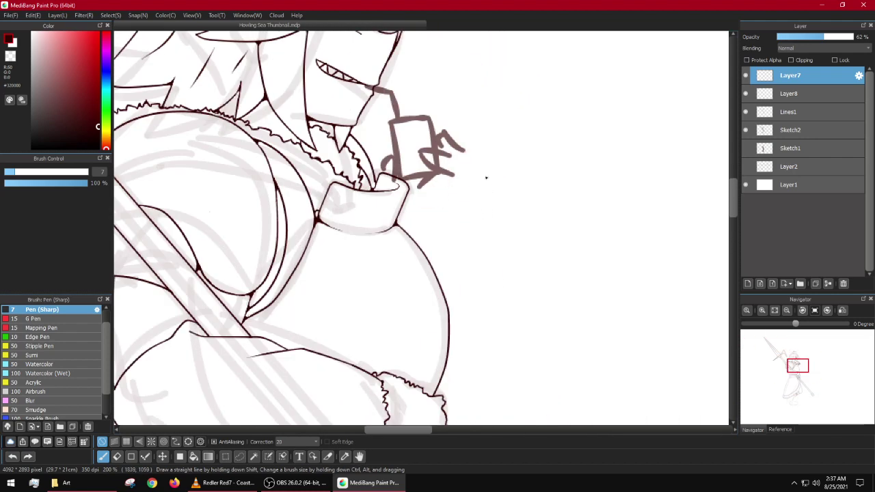
key("ctrl+z")
key("ctrl+z")
key("ctrl+z")
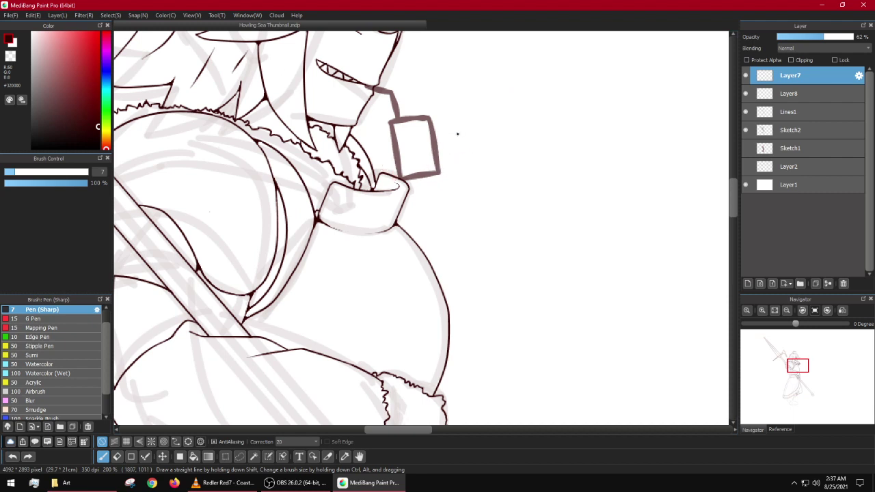
key("ctrl+z")
key("ctrl+z")
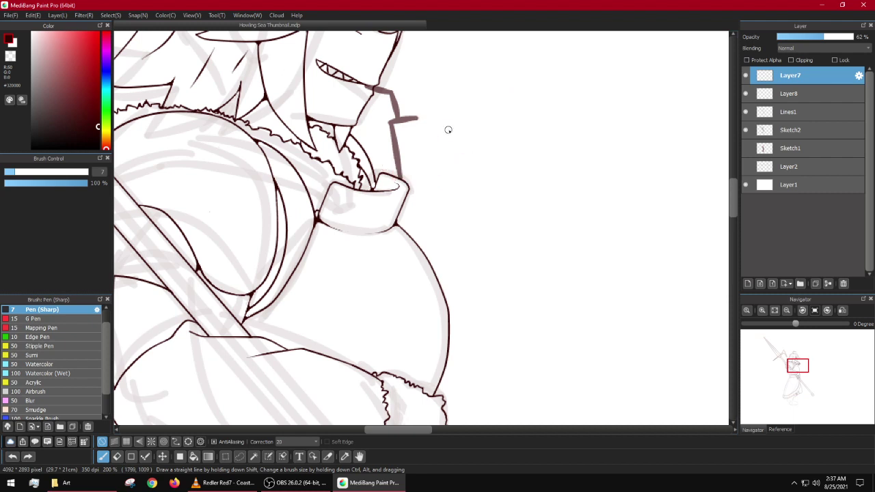
key("ctrl+z")
key("ctrl+z")
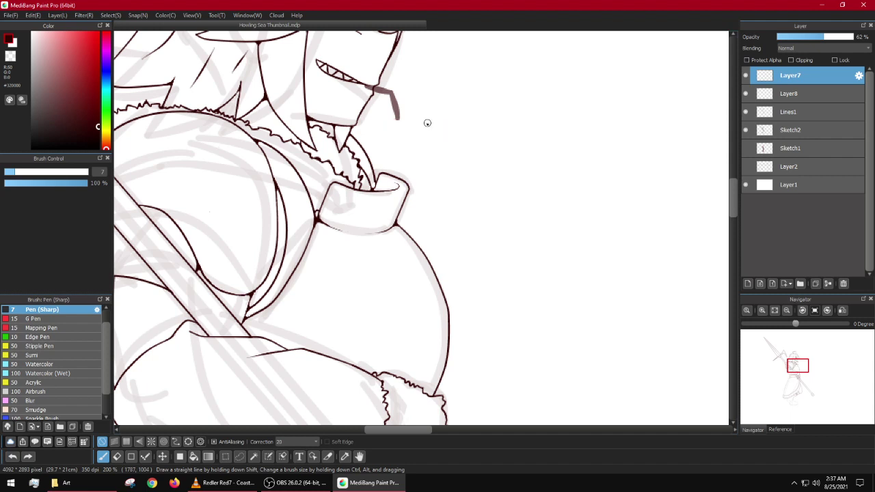
key("ctrl+z")
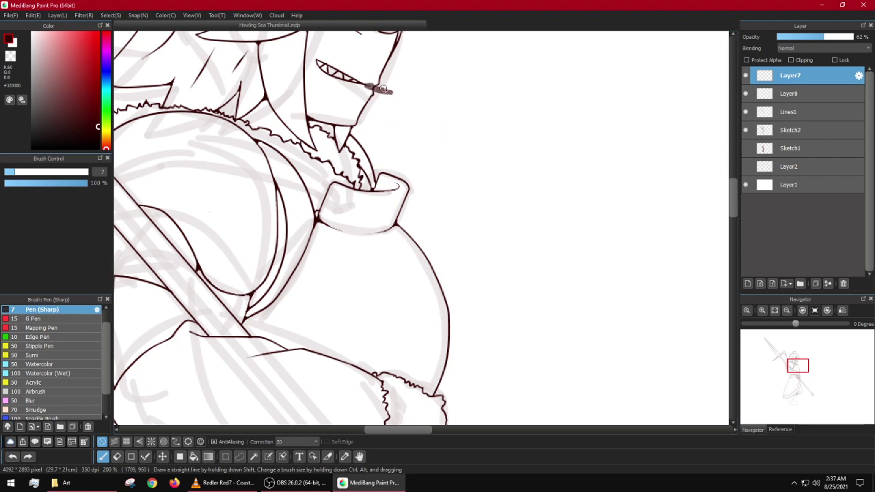
Step: Extend the straw farther from the mouth, bend it downward, and sketch a larger rectangular drink box around its end
left_click_drag(369, 86, 418, 97)
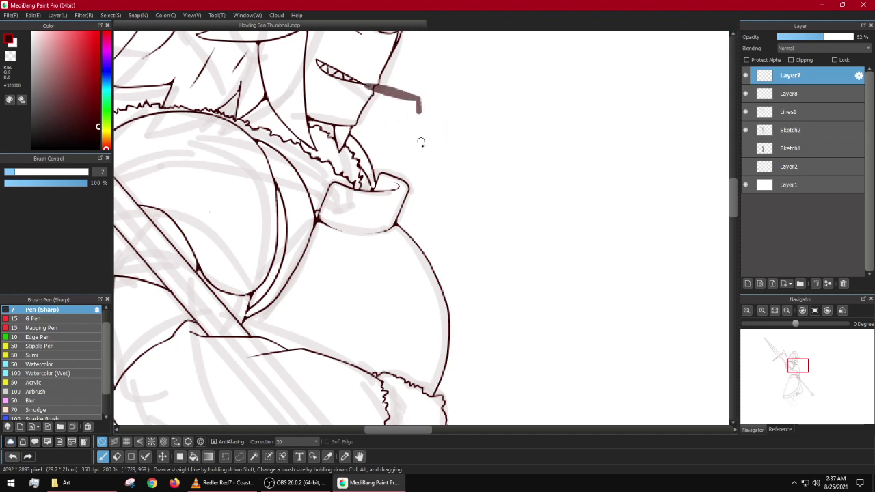
left_click_drag(421, 142, 428, 176)
left_click_drag(403, 135, 482, 130)
left_click_drag(408, 135, 428, 236)
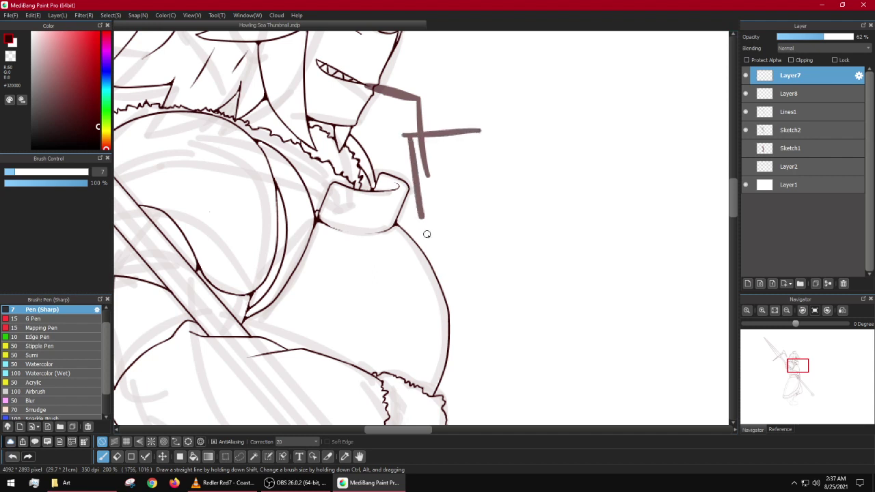
mouse_move(478, 134)
left_mouse_down()
mouse_move(490, 230)
mouse_move(422, 229)
left_mouse_up()
scroll(425, 228, "down", 1)
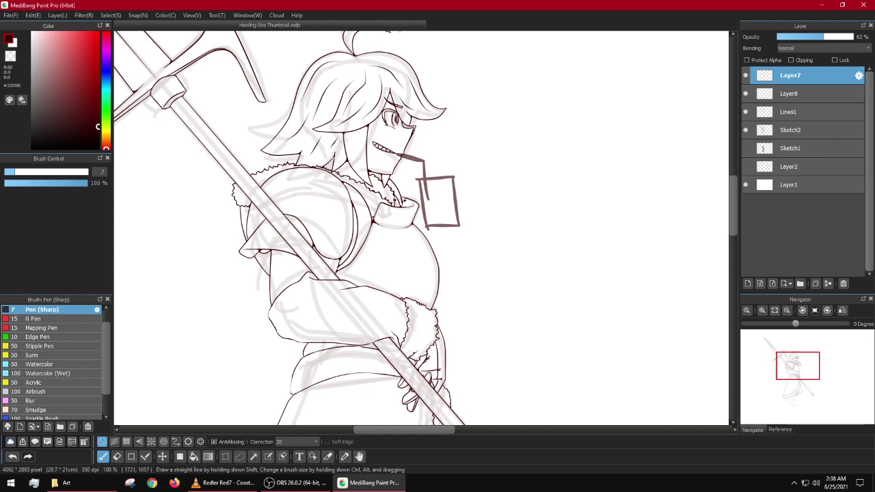
Step: Lengthen the drink box's outer side and add a lower bottom edge
scroll(465, 235, "up", 2)
left_click_drag(445, 122, 454, 252)
left_click_drag(438, 122, 452, 241)
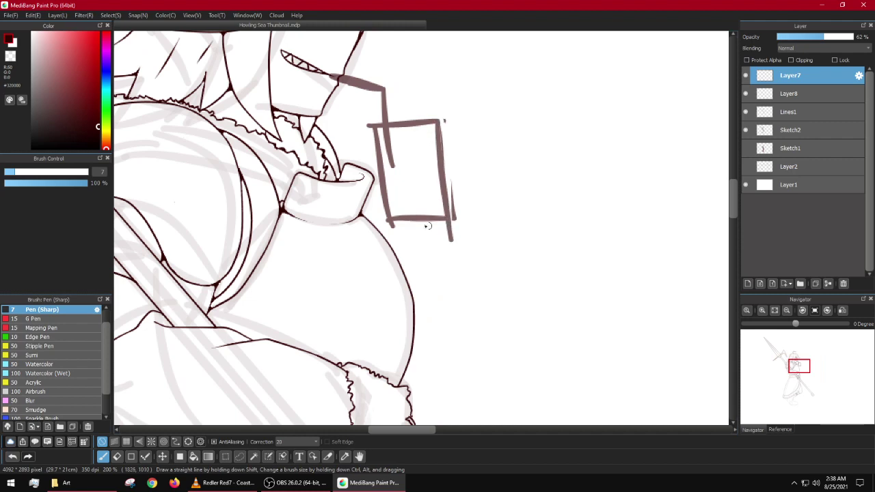
left_click_drag(400, 235, 454, 237)
Step: Sketch the hand behind the drink box's outer side with one finger wrapping across its front, redoing a misplaced stroke
scroll(435, 158, "up", 2)
left_click_drag(464, 120, 510, 193)
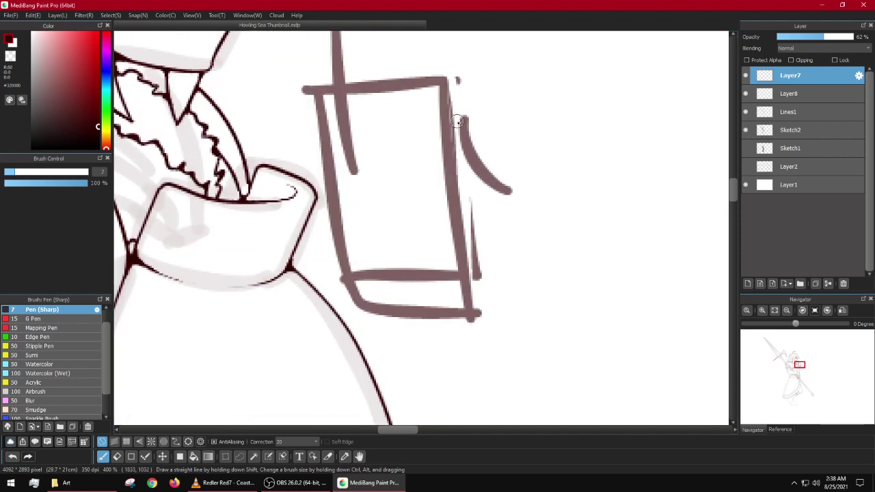
mouse_move(459, 118)
left_mouse_down()
mouse_move(471, 195)
mouse_move(495, 202)
mouse_move(490, 121)
mouse_move(540, 196)
left_mouse_up()
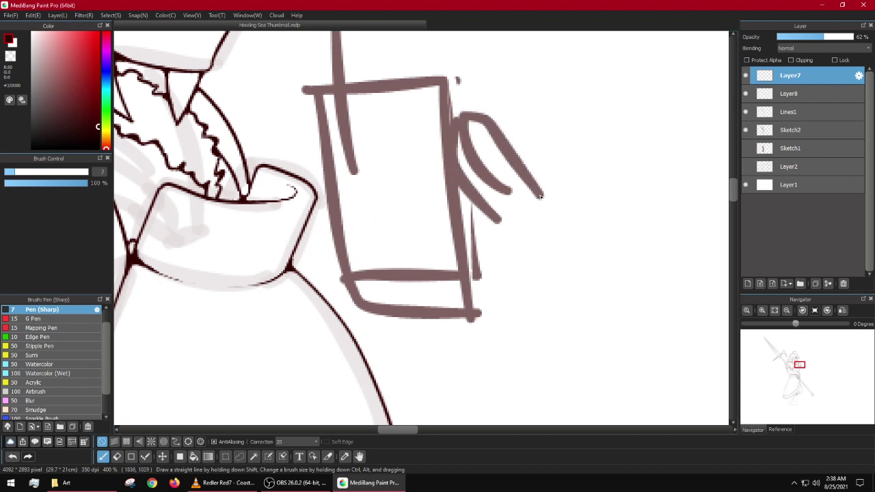
key("ctrl+z")
mouse_move(471, 120)
left_mouse_down()
mouse_move(528, 187)
mouse_move(534, 225)
mouse_move(396, 215)
mouse_move(389, 240)
mouse_move(496, 268)
left_mouse_up()
left_click_drag(508, 237, 515, 282)
left_click_drag(545, 218, 506, 253)
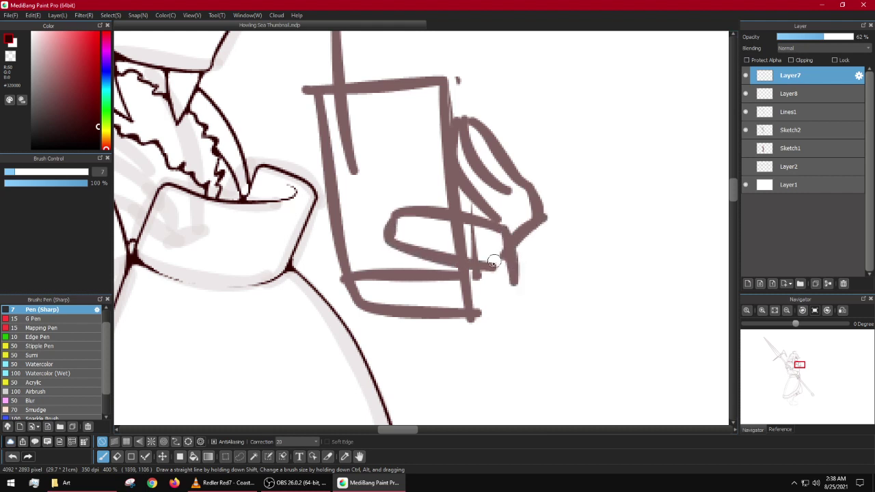
left_click_drag(448, 261, 534, 235)
Step: Add hand strokes between the collar and the drink box, and sketch a second finger wrapping its bottom edge
mouse_move(404, 146)
left_mouse_down()
mouse_move(369, 173)
mouse_move(408, 148)
mouse_move(404, 216)
left_mouse_up()
scroll(419, 202, "down", 5)
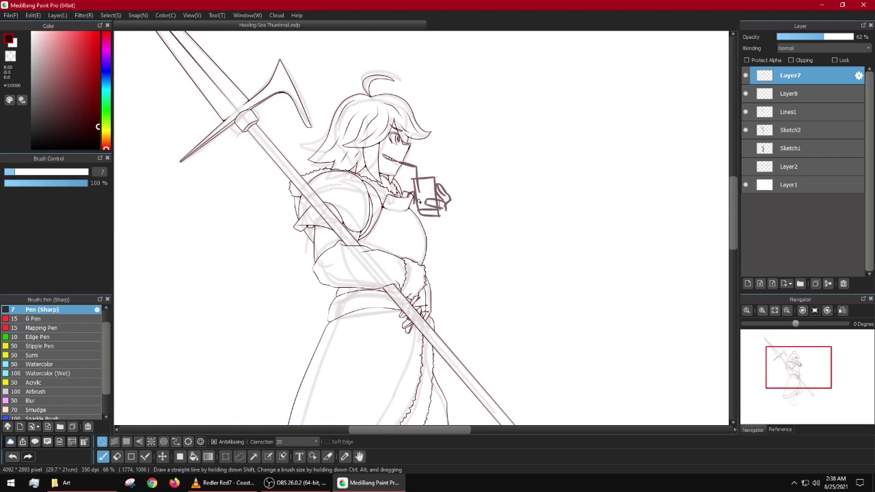
scroll(420, 202, "up", 4)
mouse_move(372, 183)
left_mouse_down()
mouse_move(370, 254)
mouse_move(419, 290)
left_mouse_up()
mouse_move(525, 243)
left_mouse_down()
mouse_move(451, 250)
mouse_move(451, 279)
mouse_move(527, 284)
left_mouse_up()
key("ctrl+z")
mouse_move(458, 246)
left_mouse_down()
mouse_move(439, 268)
mouse_move(494, 288)
mouse_move(518, 287)
left_mouse_up()
left_click_drag(523, 242, 547, 279)
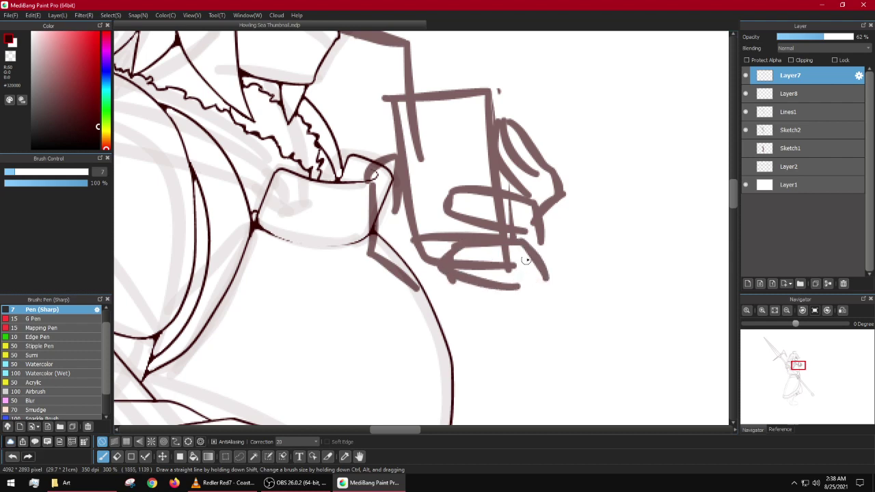
Step: Compare the drink box sketch with and without the lower finger and collar-side strokes by undoing and restoring them
left_click_drag(511, 182, 530, 240)
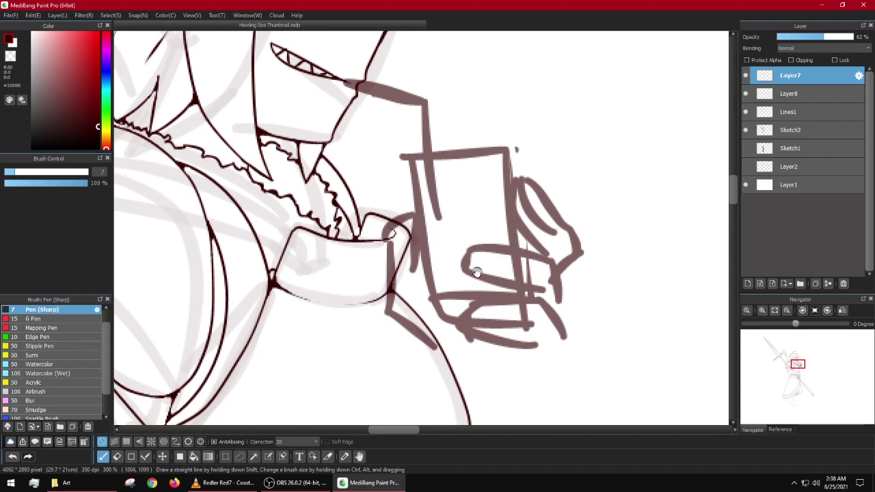
left_click_drag(476, 272, 527, 237)
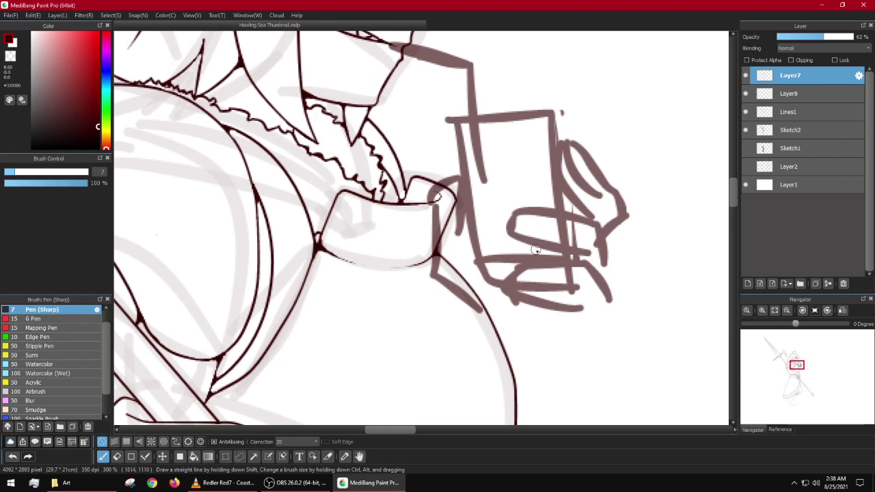
key("ctrl+z")
key("ctrl+z")
key("ctrl+z")
key("ctrl+z")
key("ctrl+z")
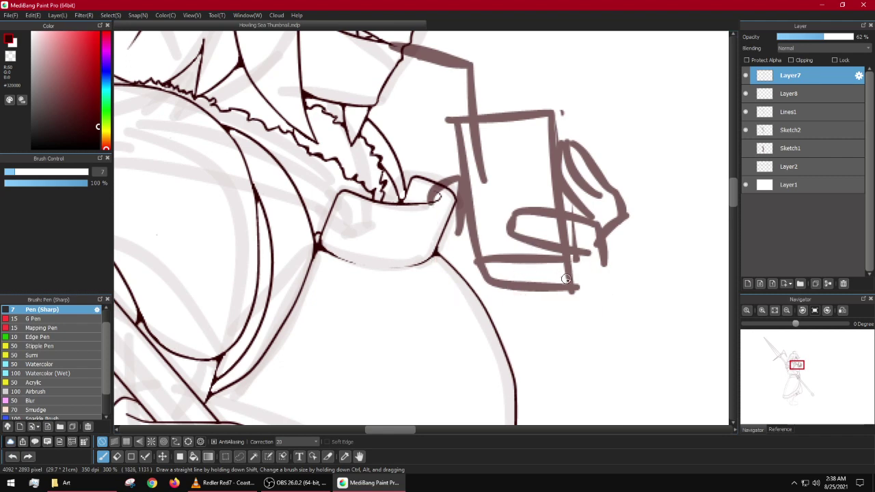
key("ctrl+z")
key("ctrl+z")
key("ctrl+z")
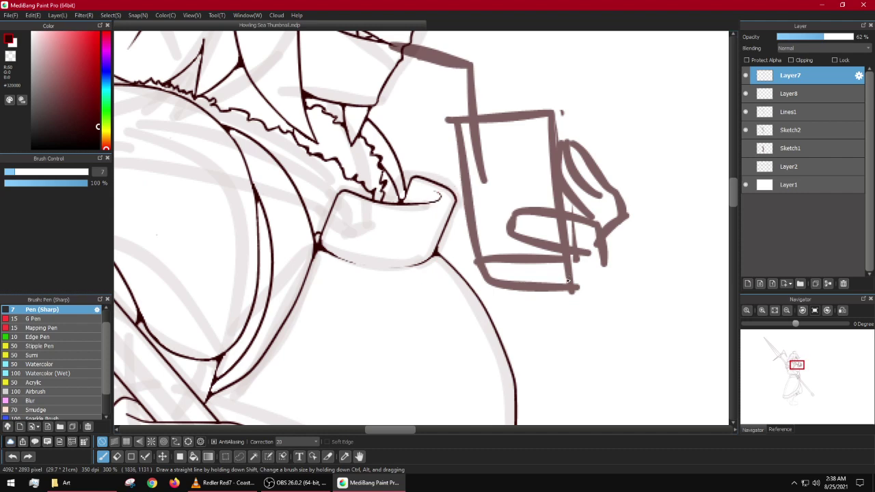
key("ctrl+y")
key("ctrl+y")
key("ctrl+y")
key("ctrl+y")
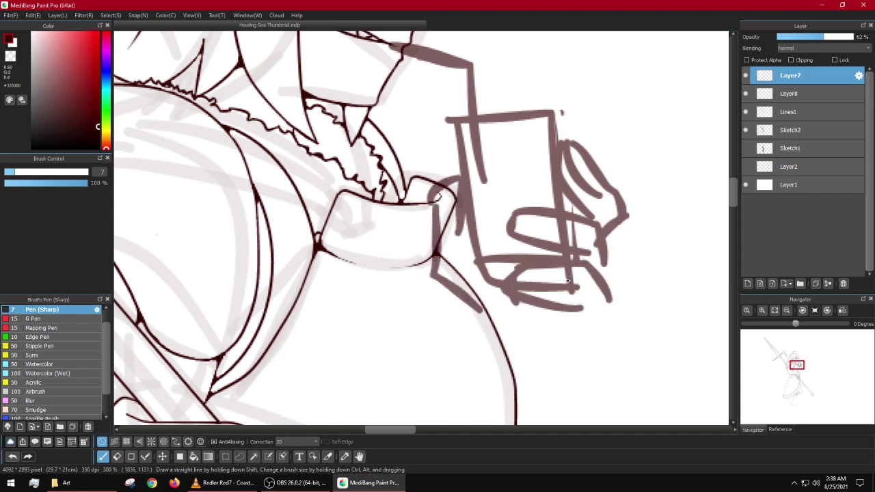
Step: Shorten the upper finger across the drink box's front and redraw its tip, lower edge and knuckle joint
left_click_drag(522, 206, 518, 238)
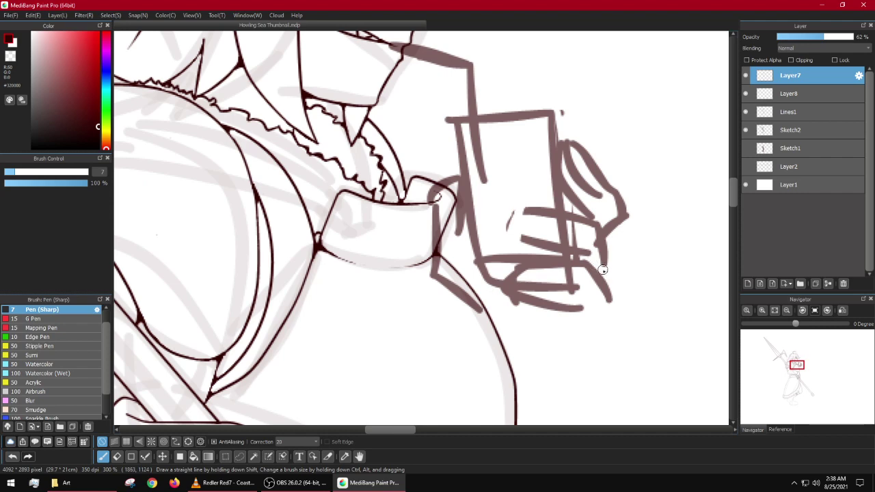
mouse_move(603, 270)
left_mouse_down()
mouse_move(535, 204)
mouse_move(523, 229)
mouse_move(551, 262)
left_mouse_up()
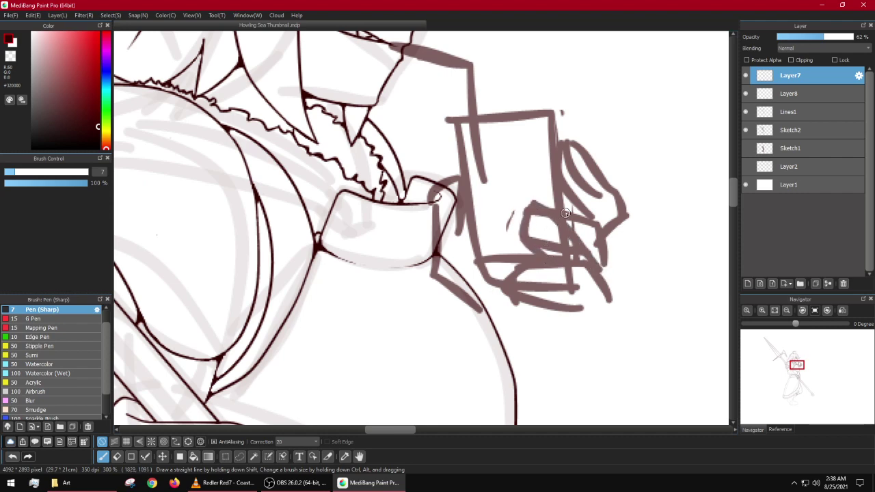
left_click_drag(566, 213, 592, 241)
mouse_move(592, 212)
left_mouse_down()
mouse_move(563, 238)
mouse_move(614, 222)
mouse_move(593, 254)
mouse_move(598, 218)
mouse_move(585, 246)
mouse_move(604, 245)
mouse_move(604, 269)
left_mouse_up()
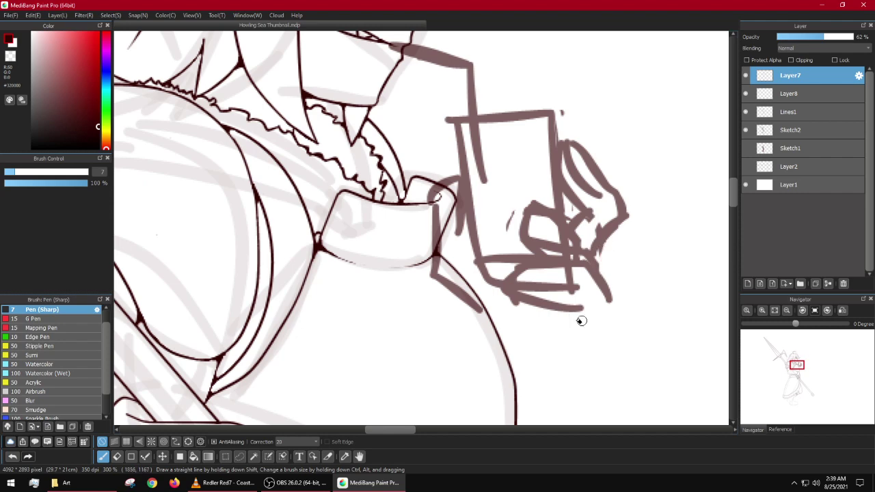
Step: Erase the lower finger and the drink box's bottom edges using an enlarged brush
left_click_drag(573, 310, 525, 289)
left_click_drag(497, 274, 524, 292)
mouse_move(516, 260)
left_mouse_down()
mouse_move(522, 295)
mouse_move(513, 274)
left_mouse_up()
mouse_move(610, 283)
left_mouse_down()
mouse_move(600, 304)
mouse_move(608, 286)
mouse_move(517, 263)
left_mouse_up()
key("bracketright")
key("bracketright")
key("bracketright")
key("bracketright")
key("bracketright")
key("bracketright")
key("bracketright")
mouse_move(525, 302)
left_mouse_down()
mouse_move(581, 307)
mouse_move(540, 277)
mouse_move(576, 293)
mouse_move(557, 246)
mouse_move(599, 294)
mouse_move(568, 259)
mouse_move(540, 246)
mouse_move(513, 255)
mouse_move(543, 323)
mouse_move(532, 310)
mouse_move(625, 318)
mouse_move(575, 319)
mouse_move(558, 276)
left_mouse_up()
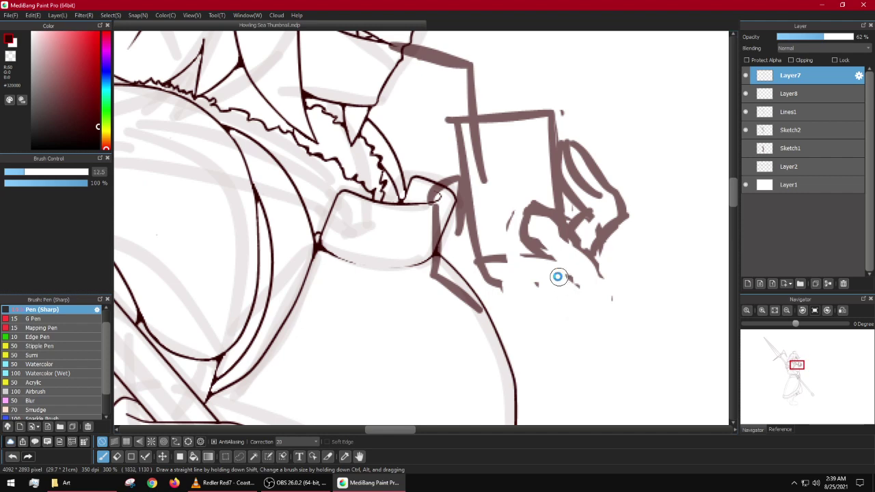
Step: Sketch two slanted fingers curling around the drink box's lower outer corner with the brush at size 9.5
key("bracketleft")
key("bracketleft")
key("bracketleft")
left_click_drag(529, 242, 582, 293)
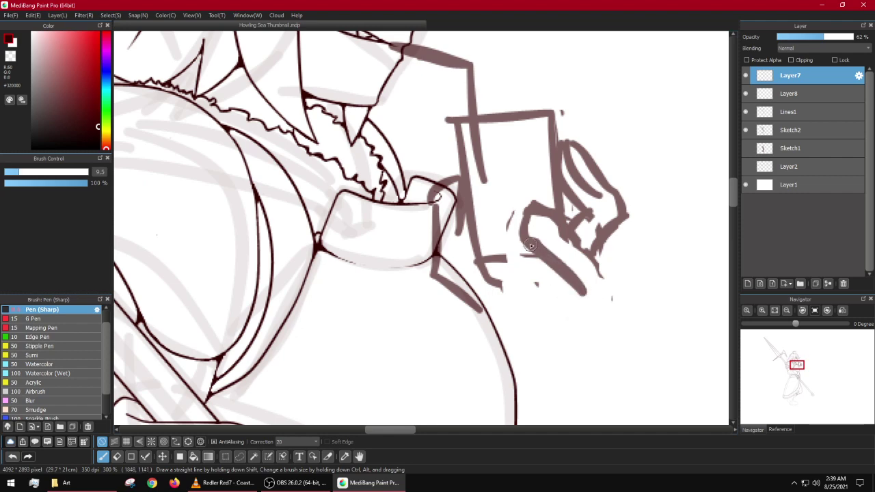
mouse_move(555, 226)
left_mouse_down()
mouse_move(603, 276)
mouse_move(582, 290)
left_mouse_up()
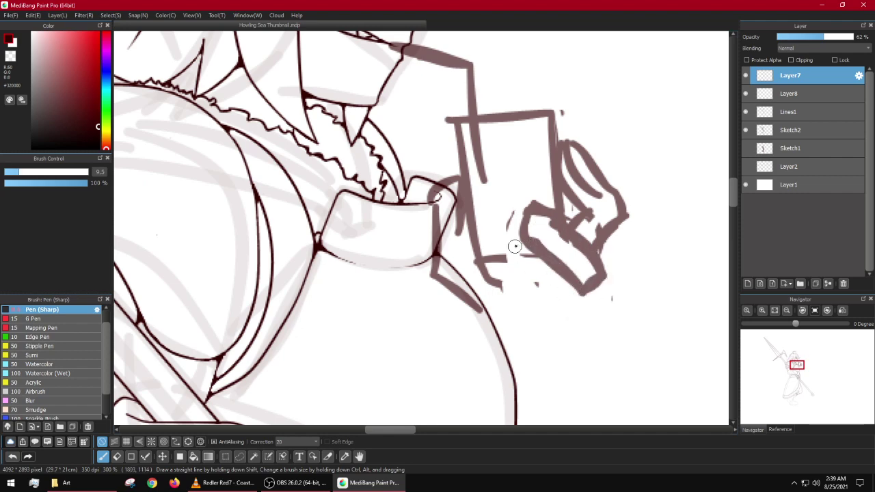
mouse_move(512, 231)
left_mouse_down()
mouse_move(498, 269)
mouse_move(514, 245)
mouse_move(556, 278)
left_mouse_up()
left_click_drag(499, 268, 564, 322)
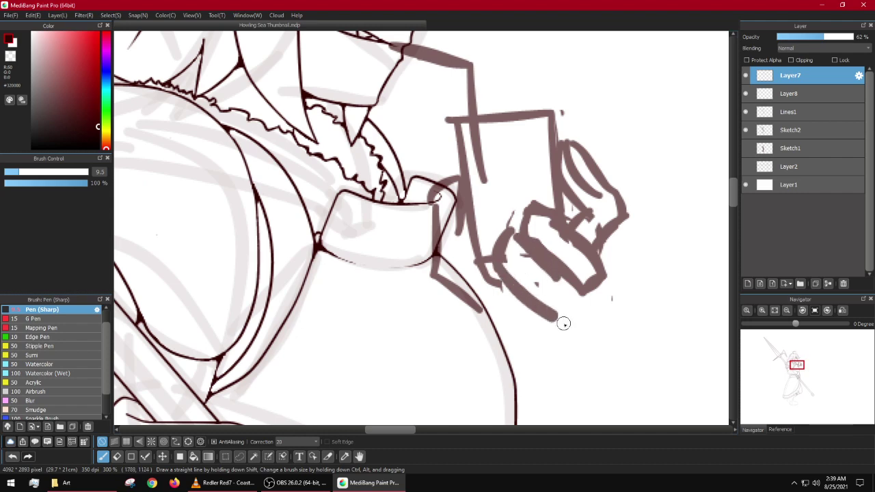
mouse_move(573, 286)
left_mouse_down()
mouse_move(578, 316)
mouse_move(550, 323)
left_mouse_up()
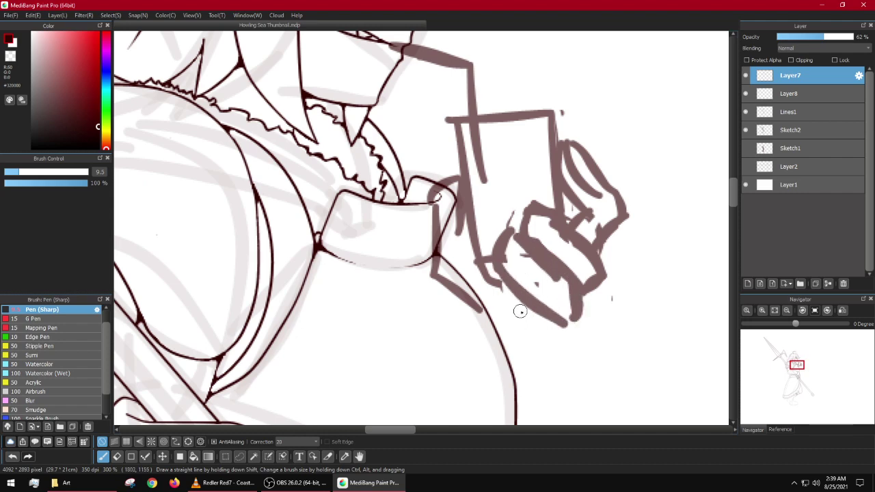
Step: Redraw the drink box's collar-side edge down to the lowest finger and round it beneath the fingertip
left_click_drag(465, 132, 482, 287)
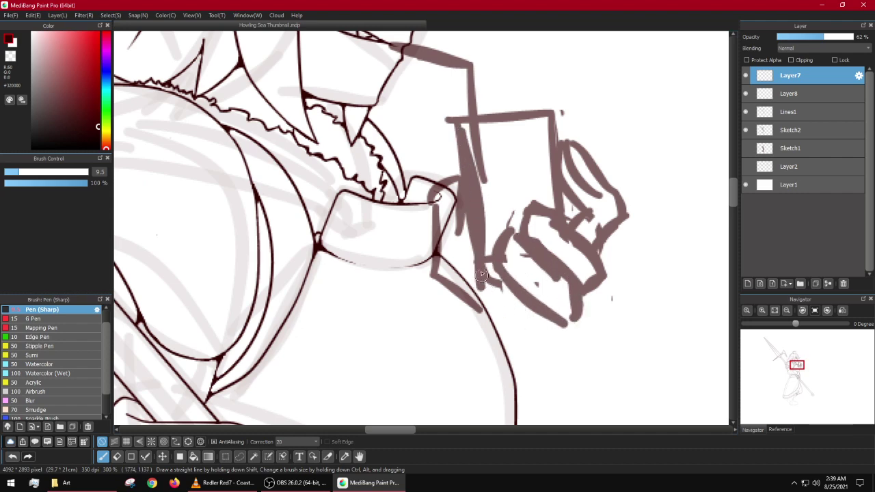
key("ctrl+z")
mouse_move(469, 184)
left_mouse_down()
mouse_move(482, 287)
mouse_move(520, 287)
mouse_move(487, 278)
mouse_move(491, 298)
mouse_move(537, 325)
mouse_move(548, 315)
mouse_move(537, 305)
left_mouse_up()
Step: Erase the hand strokes between the collar and the drink box, undoing a trial stroke beside the collar
scroll(542, 290, "down", 2)
scroll(533, 273, "up", 1)
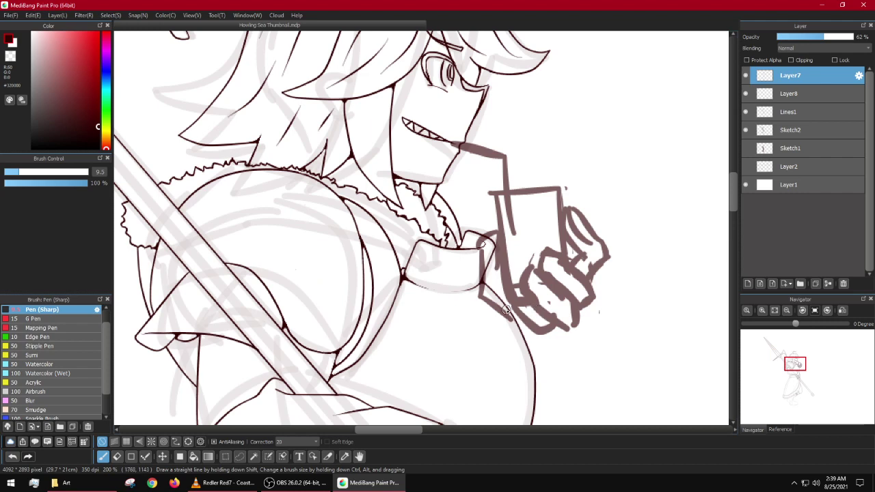
scroll(499, 311, "up", 1)
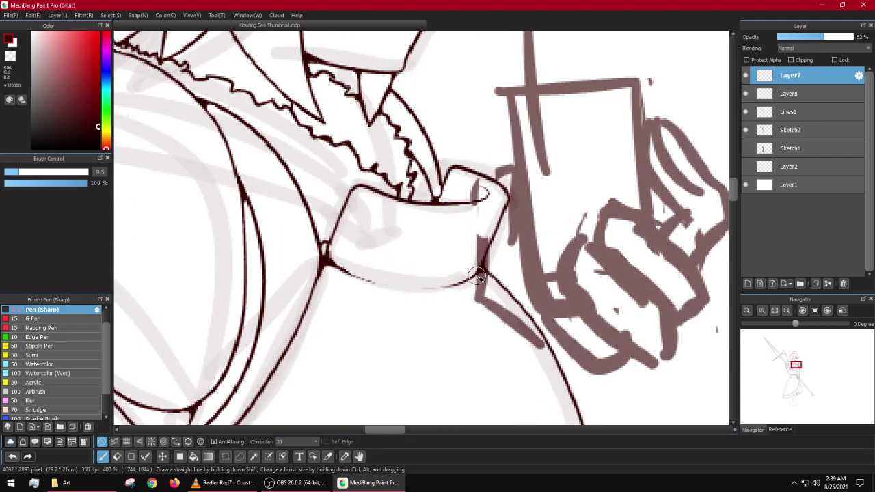
left_click_drag(487, 258, 487, 312)
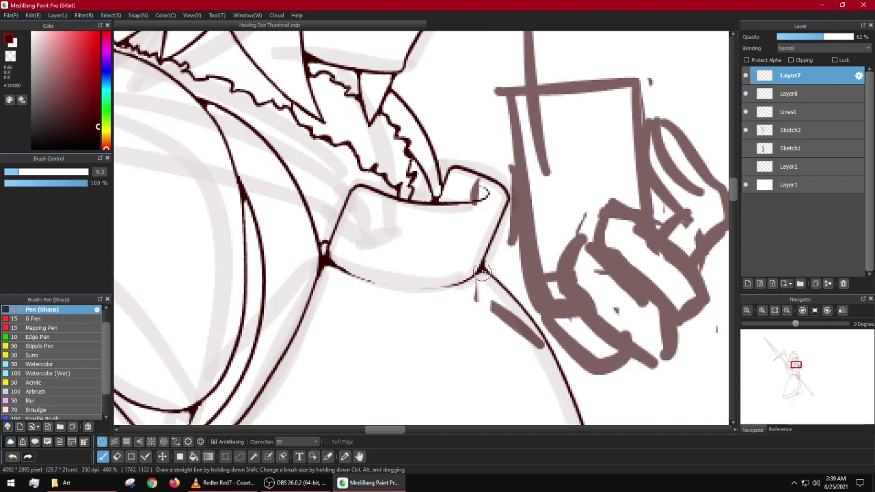
left_click_drag(484, 279, 516, 338)
left_click_drag(517, 217, 504, 301)
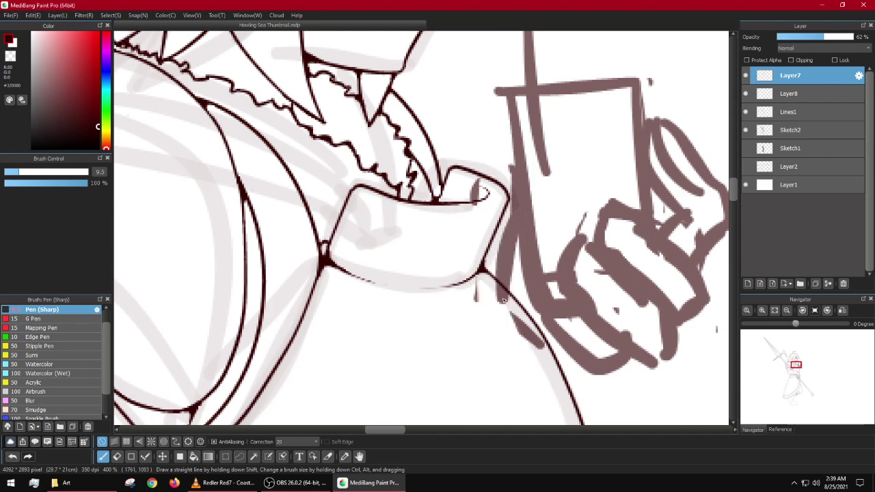
key("ctrl+z")
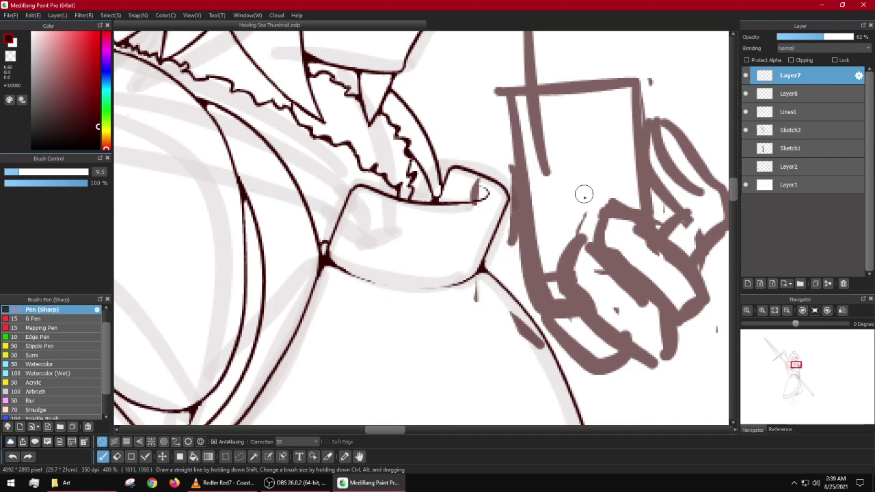
Step: Add a rounded tip above the uppermost finger and thicken the drink box's lower corner beside the lowest finger
mouse_move(644, 129)
left_mouse_down()
mouse_move(668, 91)
mouse_move(674, 131)
left_mouse_up()
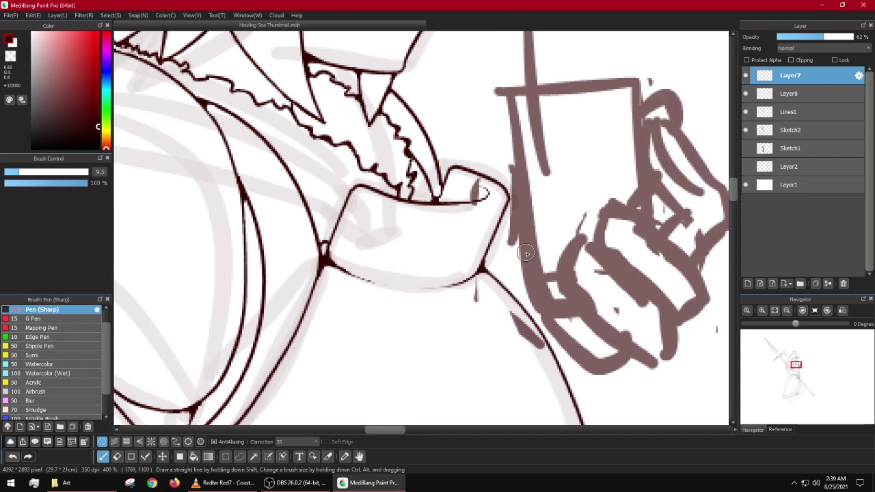
scroll(526, 251, "down", 4)
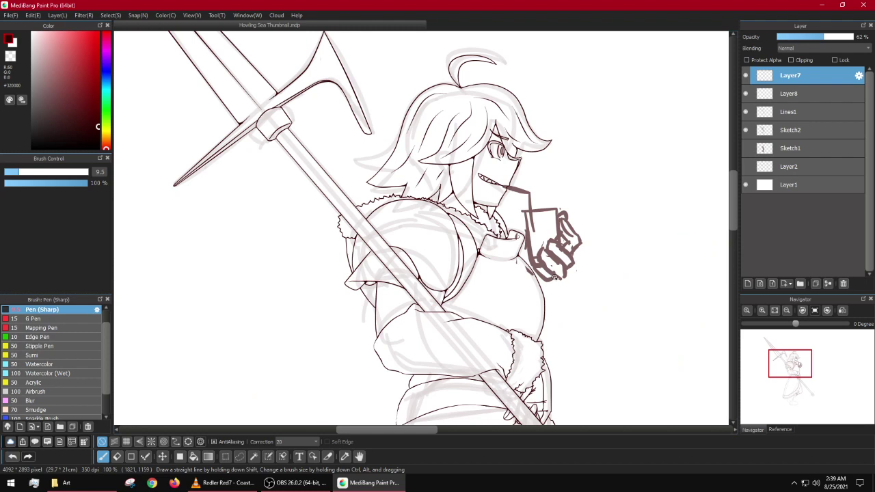
scroll(556, 268, "up", 3)
left_click_drag(508, 243, 502, 281)
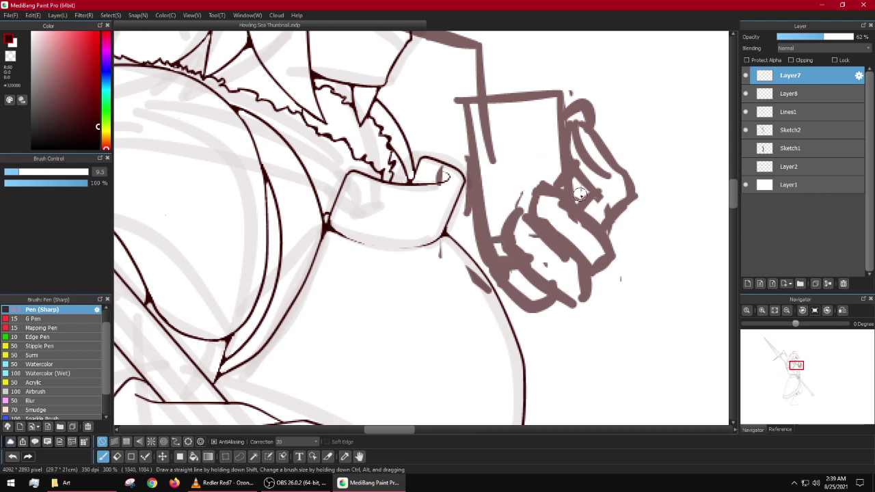
scroll(579, 194, "down", 2)
scroll(554, 169, "up", 1)
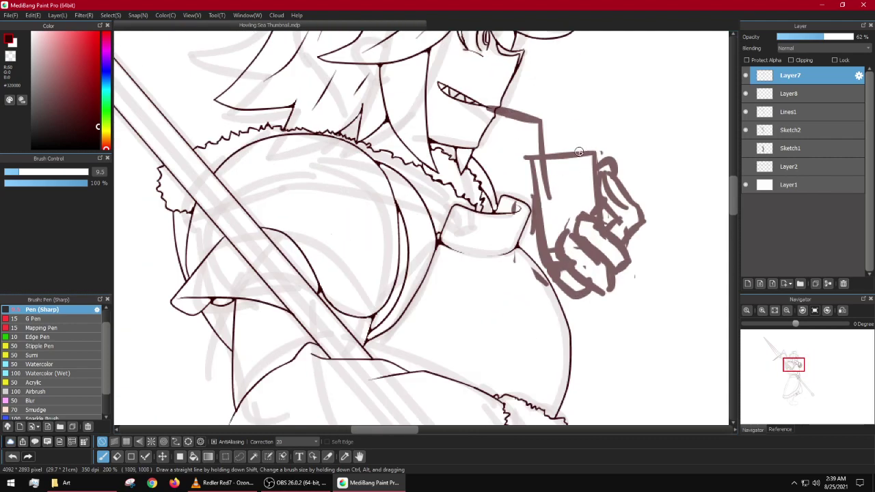
scroll(590, 155, "down", 1)
scroll(529, 164, "up", 1)
scroll(533, 194, "down", 1)
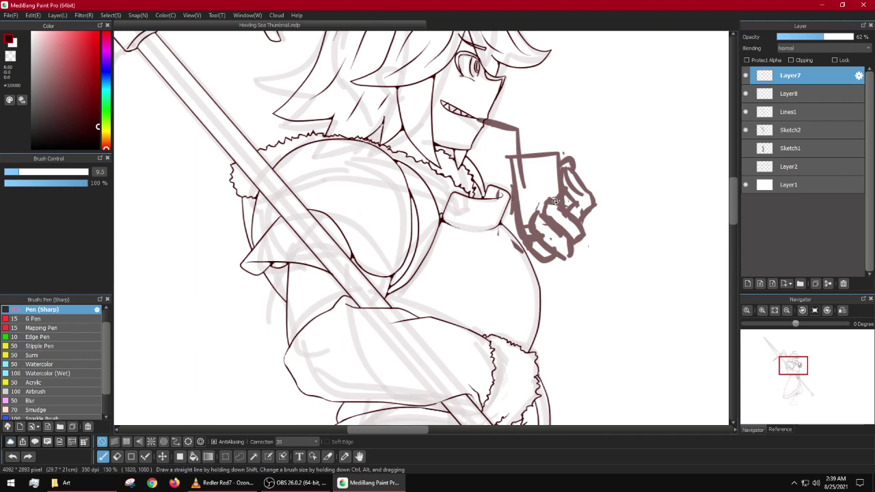
Step: Erase the upright drink box's top and side edges with a larger brush, keeping the fingers and the upper straw
key("bracketright")
key("bracketright")
key("bracketright")
mouse_move(547, 151)
left_mouse_down()
mouse_move(502, 167)
mouse_move(516, 235)
left_mouse_up()
mouse_move(516, 191)
left_mouse_down()
mouse_move(523, 235)
mouse_move(528, 182)
mouse_move(558, 161)
mouse_move(559, 183)
mouse_move(557, 122)
mouse_move(523, 129)
mouse_move(486, 157)
left_mouse_up()
key("e")
scroll(567, 201, "up", 2)
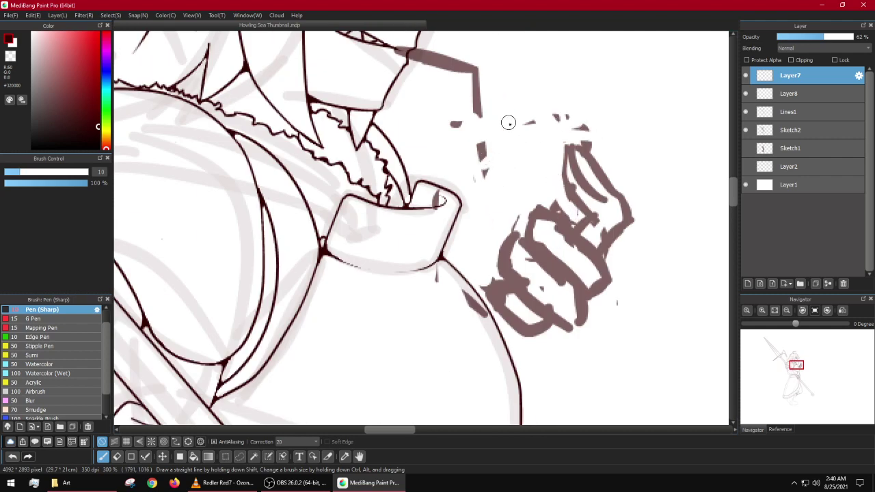
Step: Try a drink box tilted toward the collar, sketching its slanted top edge and both sides down to the fingers
left_click_drag(508, 122, 418, 186)
key("ctrl+z")
mouse_move(504, 133)
left_mouse_down()
mouse_move(408, 210)
mouse_move(485, 306)
left_mouse_up()
key("ctrl+z")
key("ctrl+z")
left_click_drag(514, 106, 442, 156)
left_click_drag(523, 104, 561, 211)
key("ctrl+z")
left_click_drag(516, 107, 566, 224)
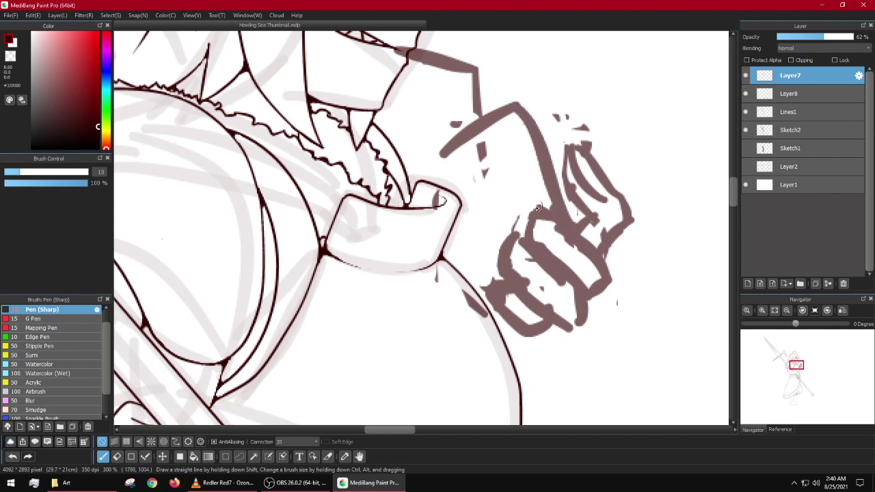
left_click_drag(438, 160, 483, 300)
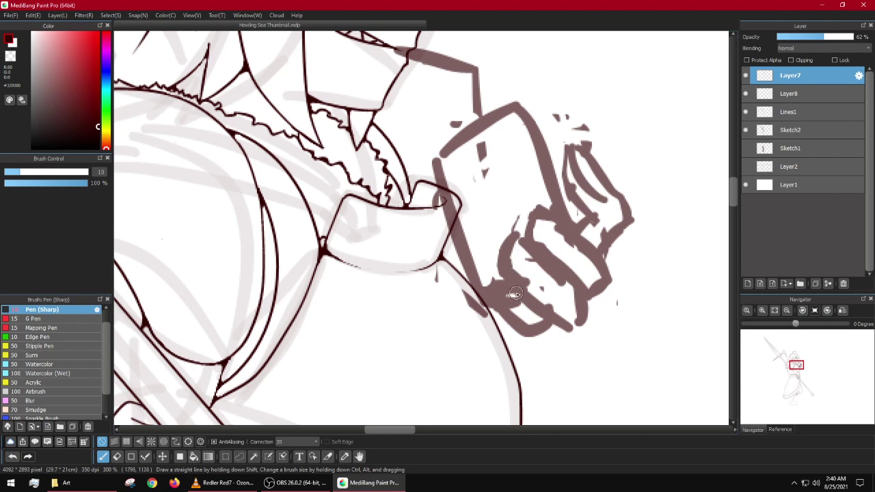
Step: Clean up the lowest finger and rework the uppermost finger's strokes against the tilted drink box
mouse_move(516, 294)
left_mouse_down()
mouse_move(517, 312)
mouse_move(528, 322)
left_mouse_up()
mouse_move(568, 163)
left_mouse_down()
mouse_move(604, 219)
mouse_move(589, 209)
left_mouse_up()
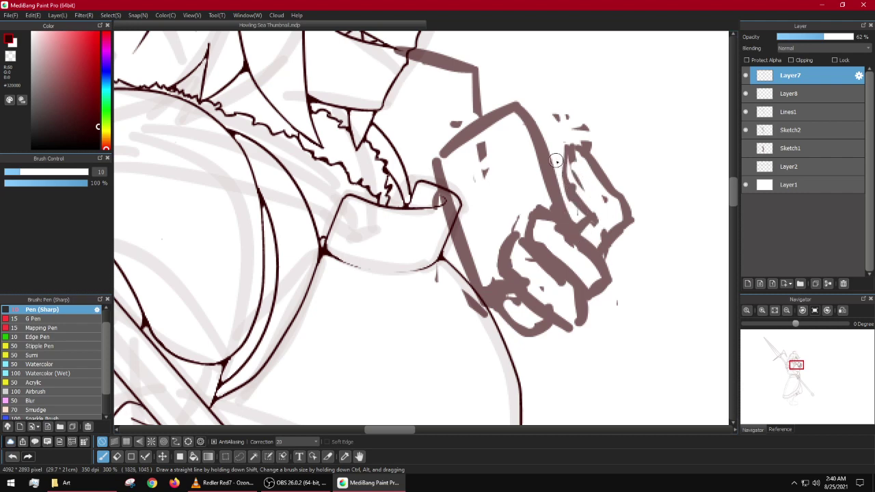
mouse_move(540, 145)
left_mouse_down()
mouse_move(561, 148)
mouse_move(563, 186)
left_mouse_up()
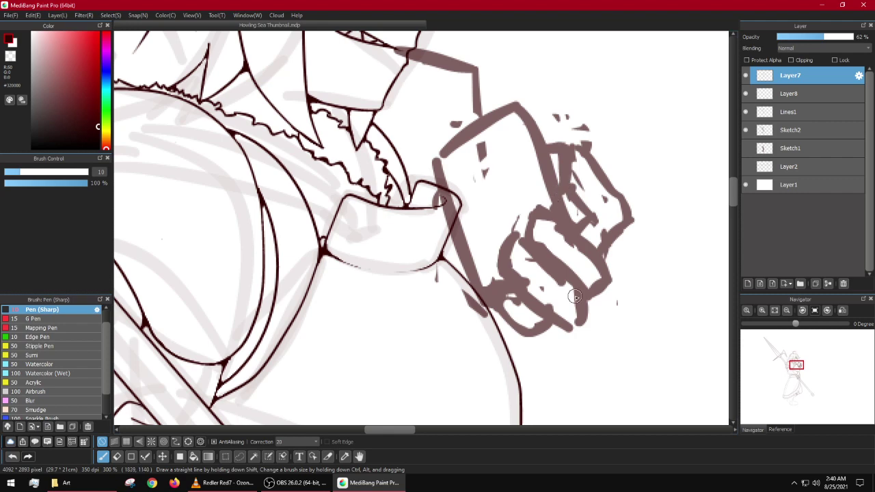
Step: Step back through the sketch history to the upright drink box, then restore it up to the erased box outline
scroll(575, 297, "down", 5)
key("ctrl+z")
key("ctrl+z")
key("ctrl+z")
key("ctrl+z")
key("ctrl+z")
key("ctrl+z")
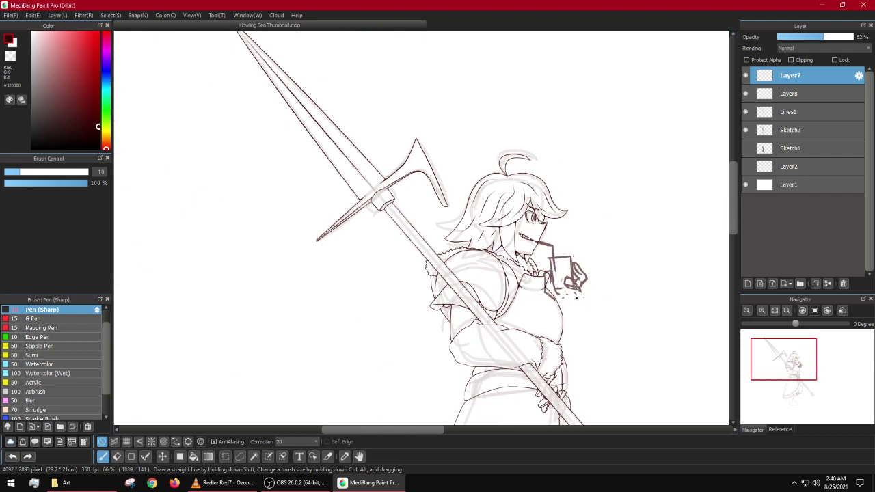
key("ctrl+z")
key("ctrl+z")
key("ctrl+z")
key("ctrl+z")
key("ctrl+z")
key("ctrl+z")
key("ctrl+z")
key("ctrl+z")
key("ctrl+z")
key("ctrl+z")
key("ctrl+y")
key("ctrl+y")
key("ctrl+y")
key("ctrl+y")
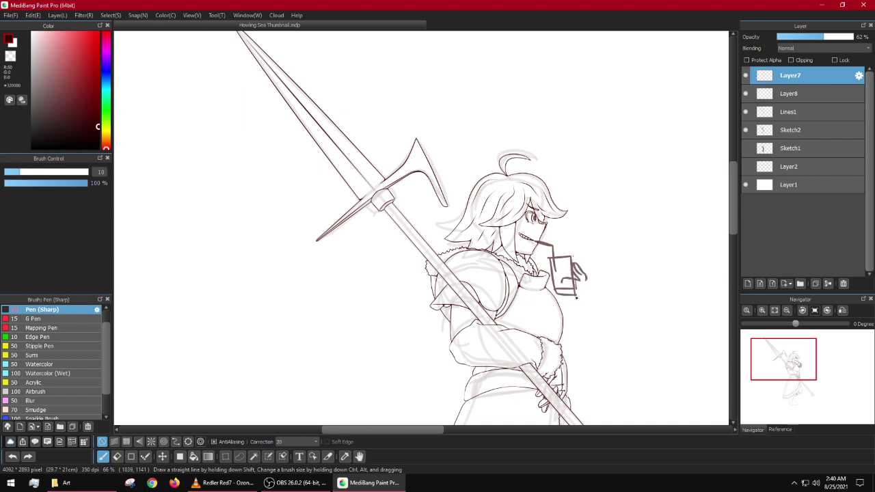
key("ctrl+y")
key("ctrl+y")
key("ctrl+y")
key("ctrl+y")
key("ctrl+y")
key("ctrl+y")
key("ctrl+y")
key("ctrl+y")
key("ctrl+y")
key("ctrl+y")
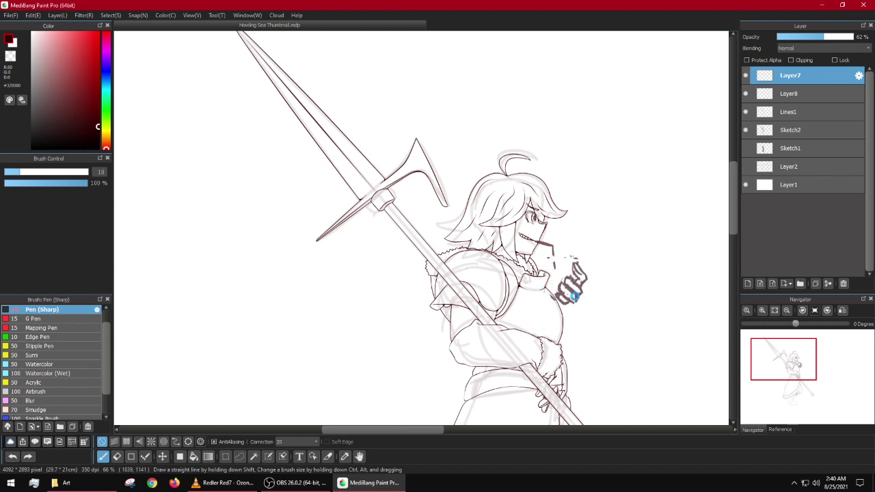
key("ctrl+y")
key("ctrl+z")
Step: Sketch a steeply tilted drink box outline around the hand, from the collar's lower corner to above the uppermost finger
scroll(576, 298, "up", 3)
scroll(575, 294, "up", 2)
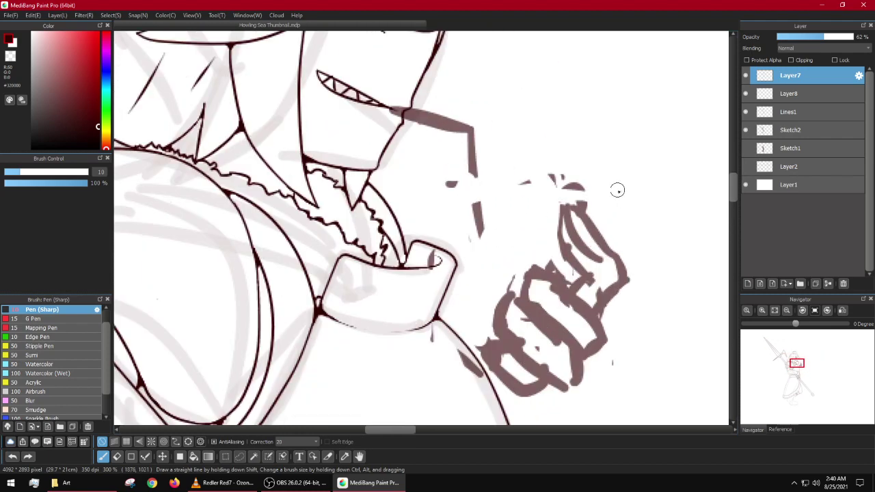
mouse_move(543, 185)
left_mouse_down()
mouse_move(446, 310)
mouse_move(508, 361)
mouse_move(564, 181)
mouse_move(602, 187)
left_mouse_up()
key("ctrl+z")
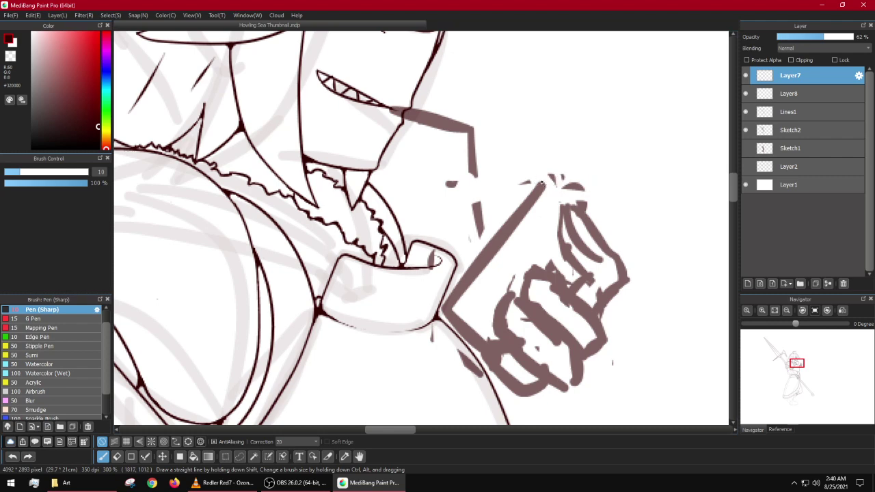
mouse_move(507, 393)
left_mouse_down()
mouse_move(432, 315)
mouse_move(567, 180)
mouse_move(534, 187)
mouse_move(562, 170)
mouse_move(631, 218)
mouse_move(611, 268)
left_mouse_up()
scroll(568, 185, "down", 5)
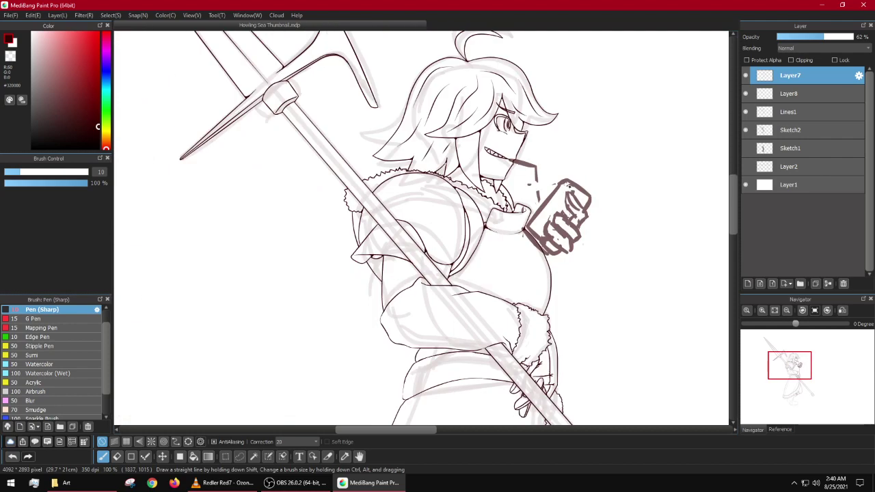
Step: Try to sketch a thumb reaching over the tilted drink box toward the straw, redoing its lower edge
scroll(568, 185, "up", 5)
left_click_drag(494, 231, 515, 188)
key("ctrl+z")
mouse_move(463, 201)
left_mouse_down()
mouse_move(502, 196)
mouse_move(536, 172)
mouse_move(545, 197)
mouse_move(484, 236)
mouse_move(540, 220)
mouse_move(568, 200)
left_mouse_up()
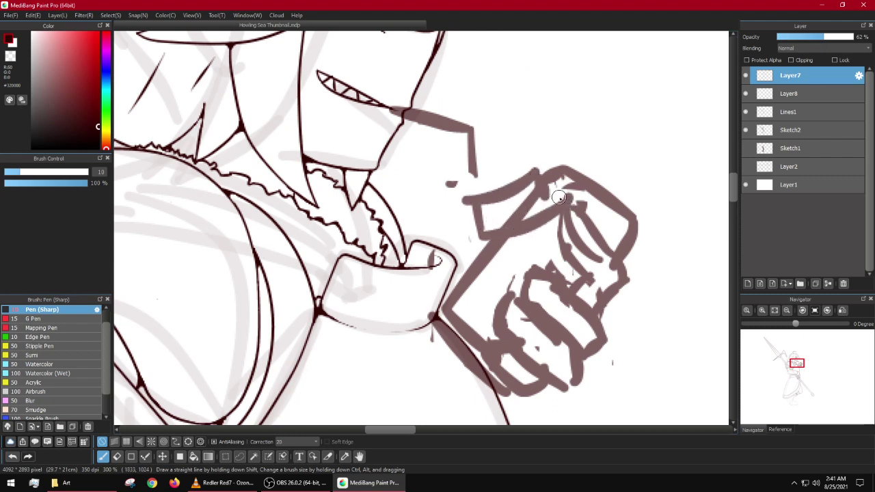
key("ctrl+z")
key("ctrl+z")
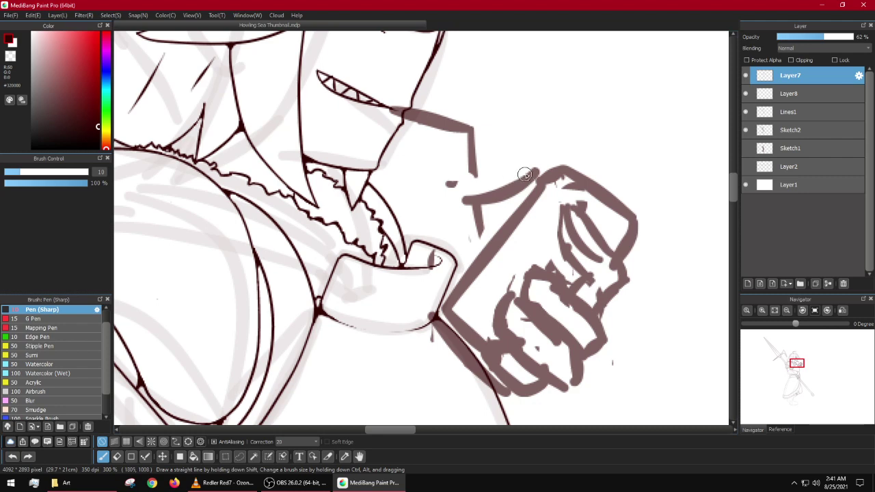
mouse_move(528, 173)
left_mouse_down()
mouse_move(582, 192)
mouse_move(573, 216)
mouse_move(543, 230)
mouse_move(483, 227)
left_mouse_up()
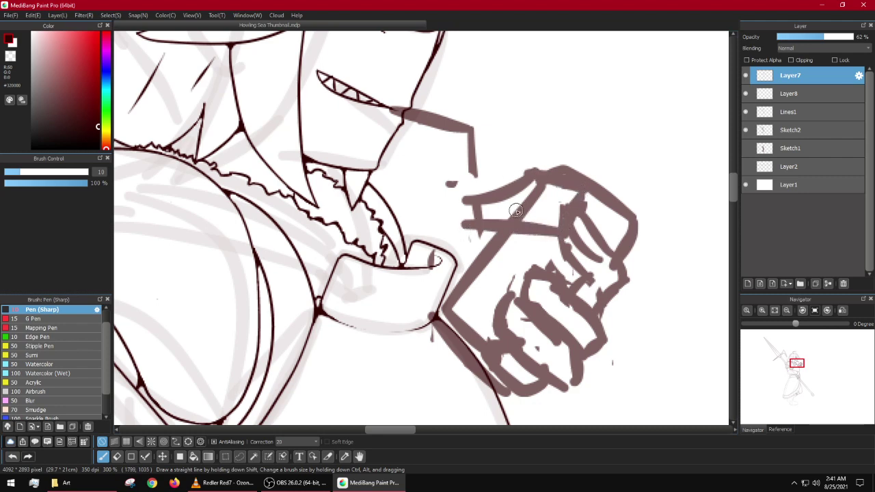
Step: Undo the thumb strokes over the tilted drink box
key("ctrl+z")
key("ctrl+z")
key("ctrl+z")
key("ctrl+z")
key("ctrl+z")
key("ctrl+z")
key("ctrl+z")
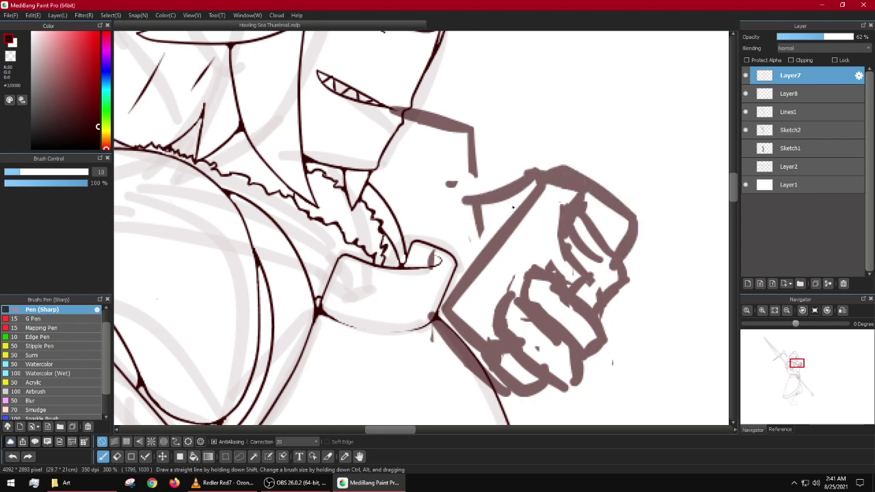
key("ctrl+z")
key("ctrl+z")
key("ctrl+z")
Step: Rework the tilted drink box's upper edge beside the uppermost finger, discarding strokes that do not fit
mouse_move(494, 189)
left_mouse_down()
mouse_move(591, 204)
mouse_move(599, 220)
mouse_move(507, 222)
mouse_move(552, 206)
mouse_move(526, 228)
mouse_move(580, 210)
mouse_move(592, 191)
left_mouse_up()
key("ctrl+z")
key("ctrl+z")
key("ctrl+z")
left_click_drag(567, 218, 593, 258)
key("ctrl+z")
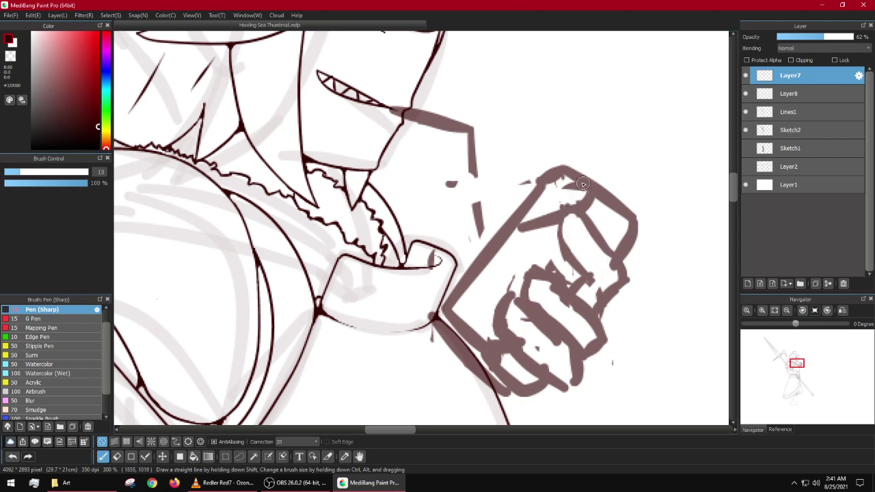
Step: Sketch the box's side face as a curved outline running from above the uppermost finger down to the collar
left_click_drag(583, 183, 518, 195)
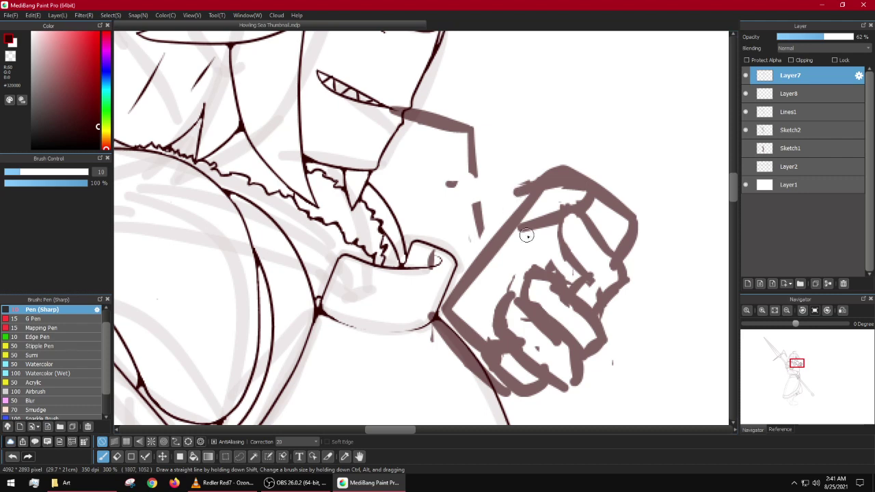
left_click_drag(527, 235, 477, 253)
mouse_move(547, 199)
left_mouse_down()
mouse_move(492, 238)
mouse_move(526, 205)
mouse_move(482, 233)
left_mouse_up()
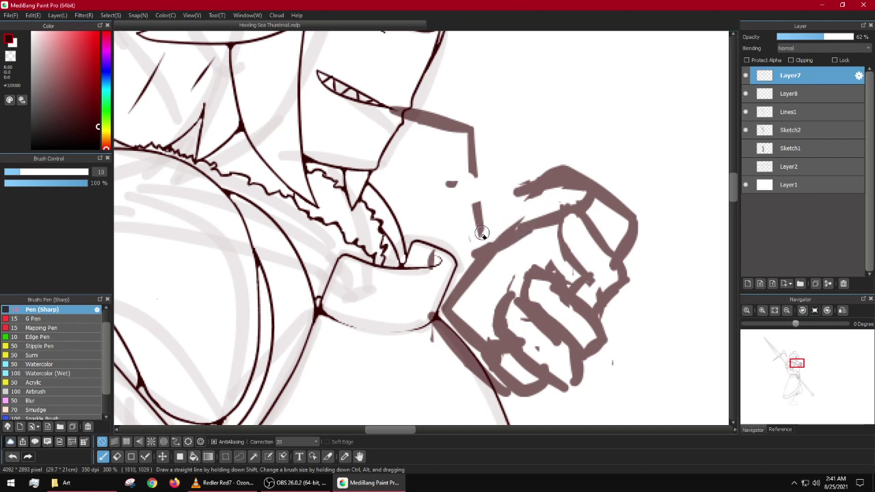
key("ctrl+z")
mouse_move(528, 182)
left_mouse_down()
mouse_move(458, 224)
mouse_move(444, 255)
mouse_move(443, 299)
left_mouse_up()
Step: Erase the bent straw sketch between the character's mouth and the drink box
scroll(455, 247, "down", 1)
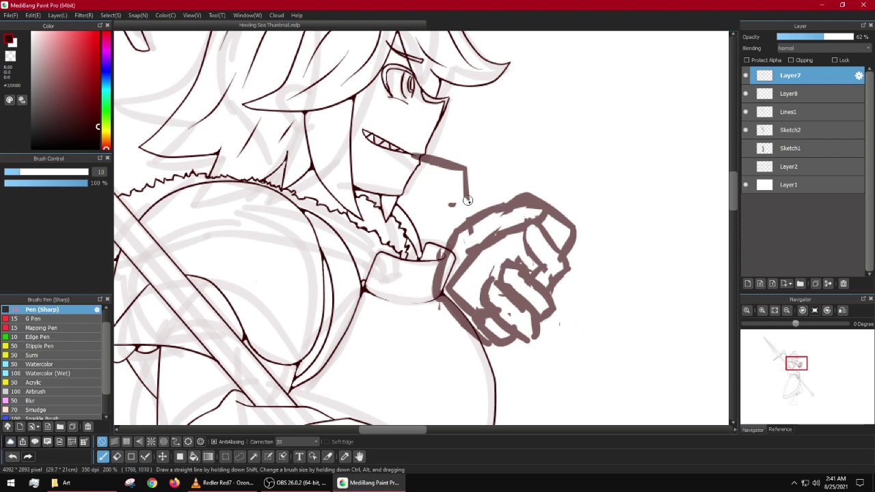
mouse_move(414, 161)
left_mouse_down()
mouse_move(436, 161)
mouse_move(465, 179)
mouse_move(435, 216)
left_mouse_up()
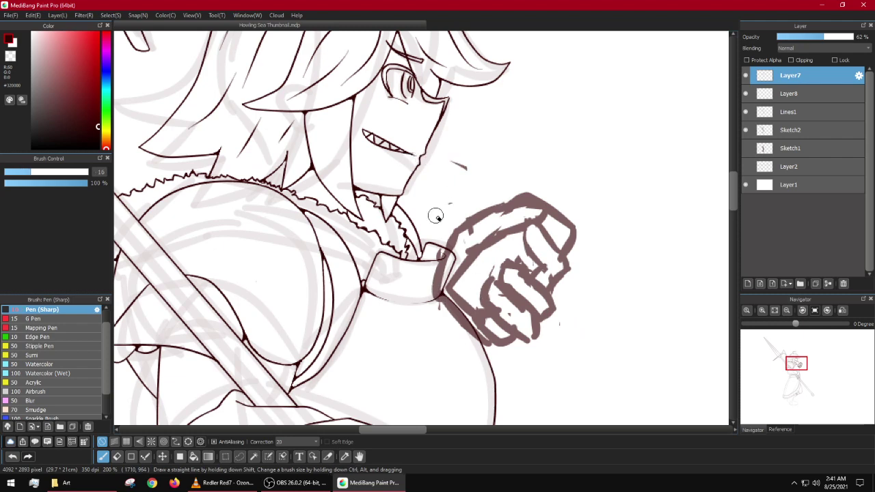
scroll(456, 200, "down", 3)
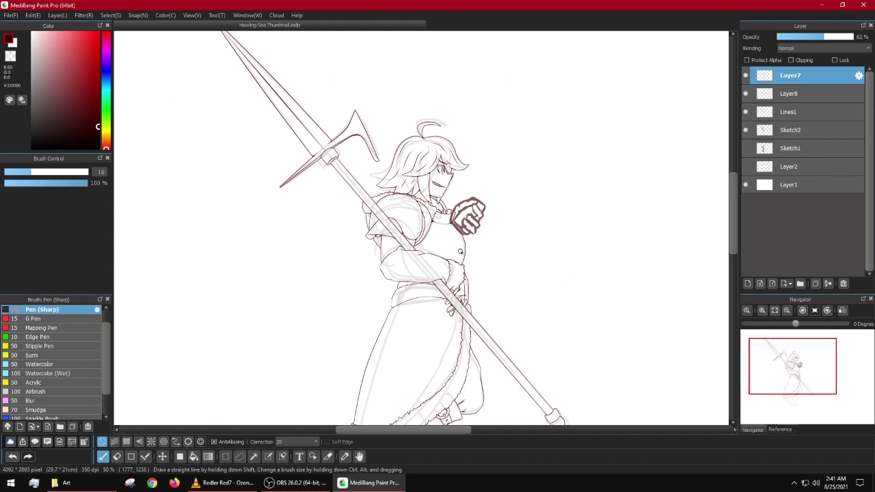
Step: Transform the hand-and-box sketch on Layer7: rotate it upright, stretch it slightly and place it against the front of the collar
key("ctrl+t")
scroll(479, 229, "up", 3)
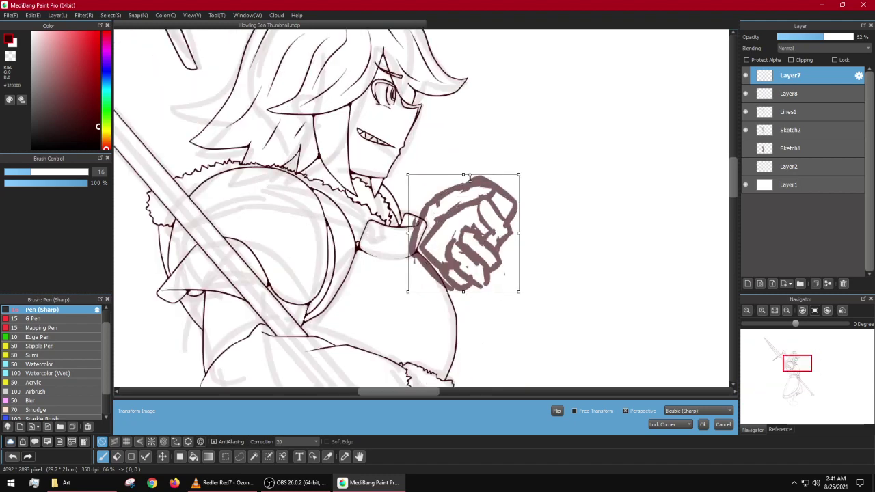
left_click_drag(445, 241, 463, 198)
left_click_drag(475, 291, 583, 257)
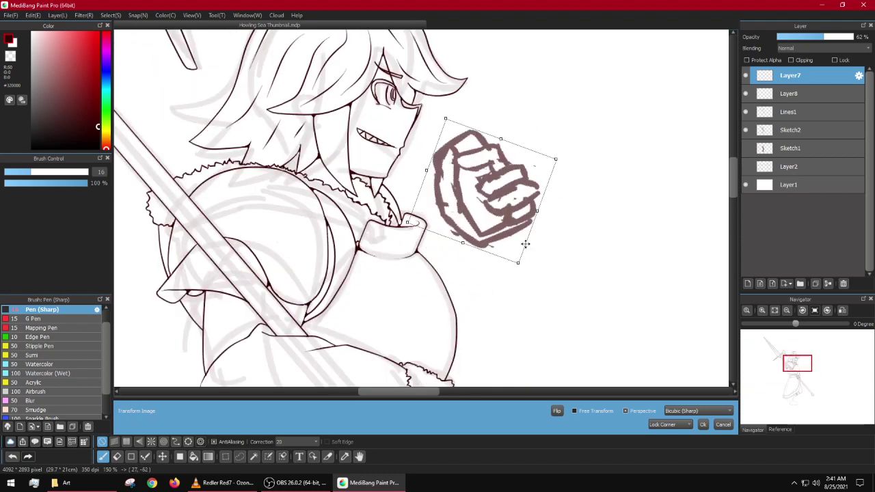
left_click_drag(489, 212, 491, 246)
left_click_drag(488, 301, 460, 305)
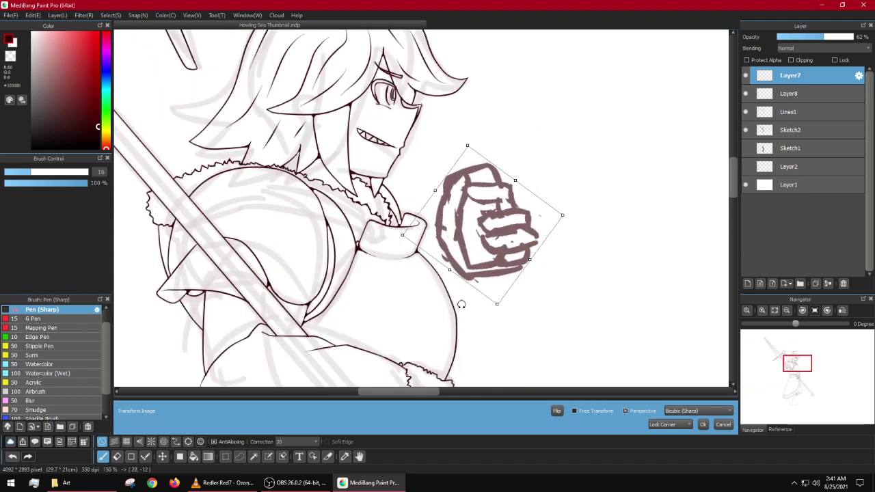
left_click_drag(519, 180, 526, 167)
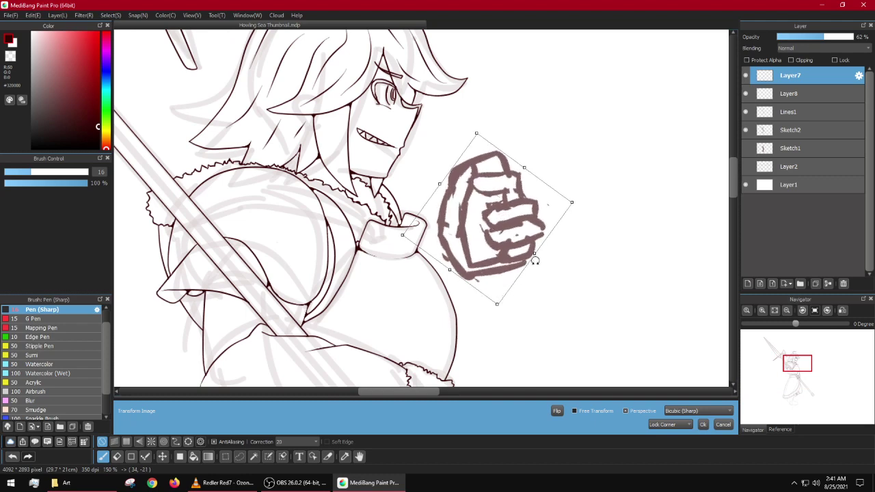
left_click_drag(536, 254, 457, 216)
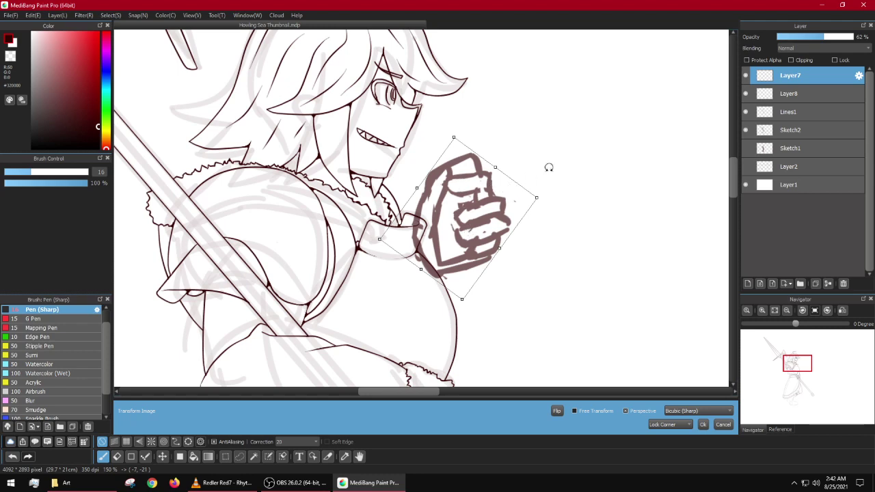
left_click(703, 424)
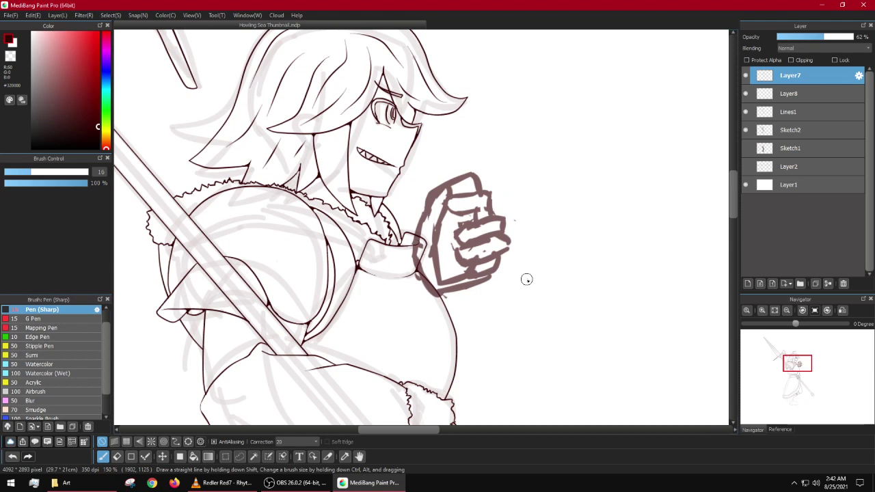
Step: Try to sketch a bent contour beyond the knuckles, running back to the base of the hand
mouse_move(515, 209)
left_mouse_down()
mouse_move(528, 254)
mouse_move(496, 281)
mouse_move(504, 286)
mouse_move(486, 289)
mouse_move(496, 279)
mouse_move(480, 293)
mouse_move(510, 299)
mouse_move(492, 272)
left_mouse_up()
key("ctrl+z")
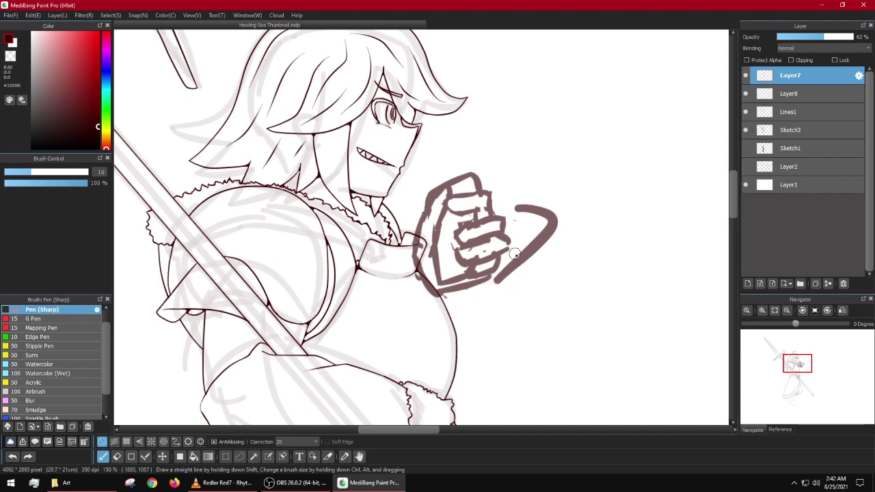
key("ctrl+z")
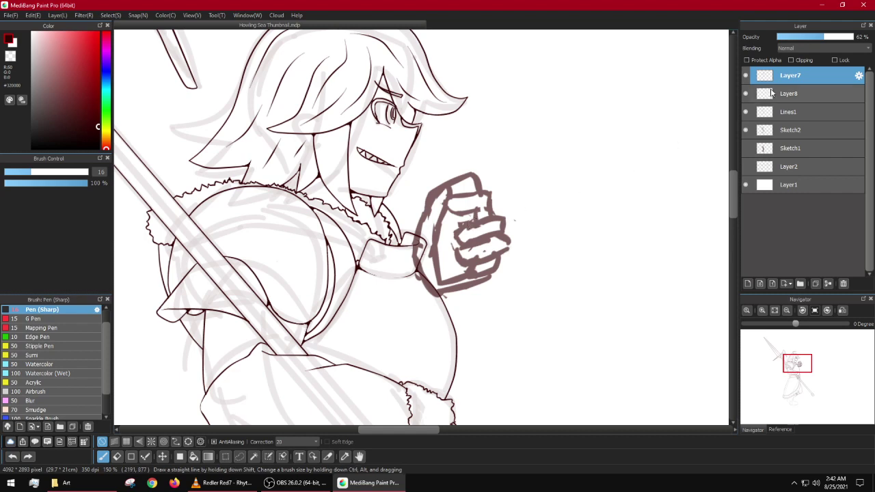
Step: Add a new layer above Layer7 and lower Layer7's opacity to 28%
key("ctrl+shift+n")
left_click(800, 93)
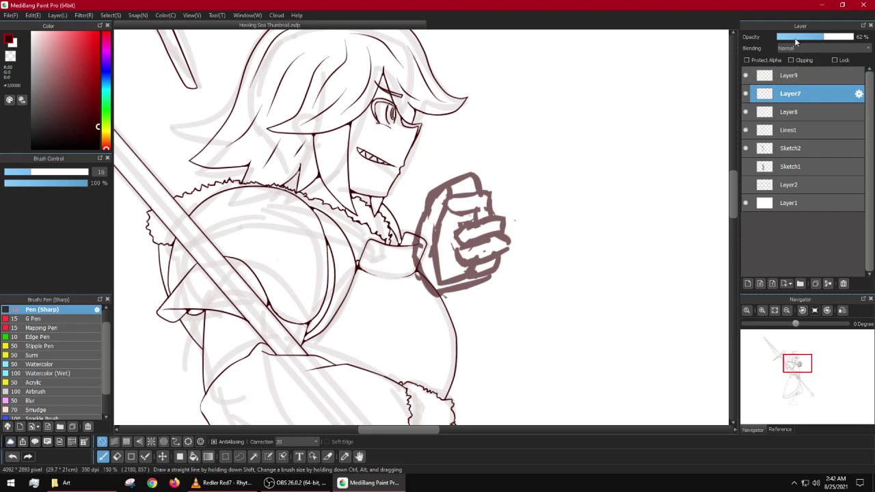
left_click(797, 36)
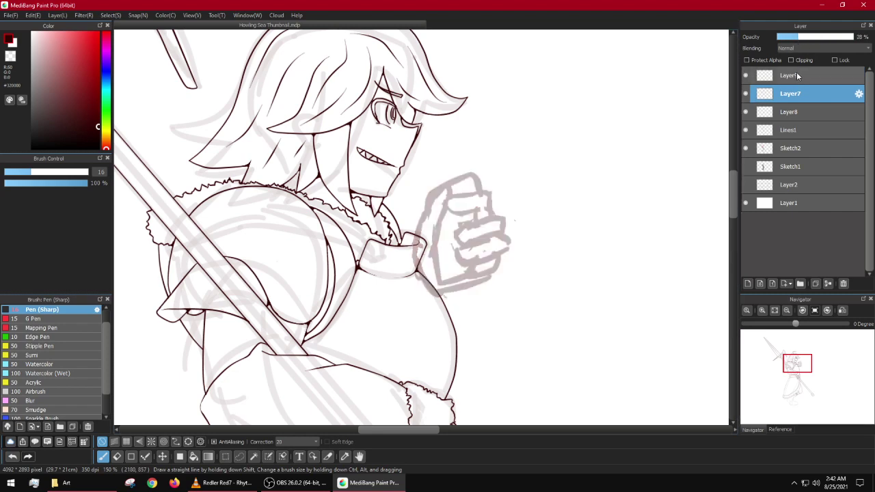
Step: On Layer9, reduce the pen size to 9 and set the layer opacity to 47%
left_click(793, 76)
scroll(473, 189, "up", 4)
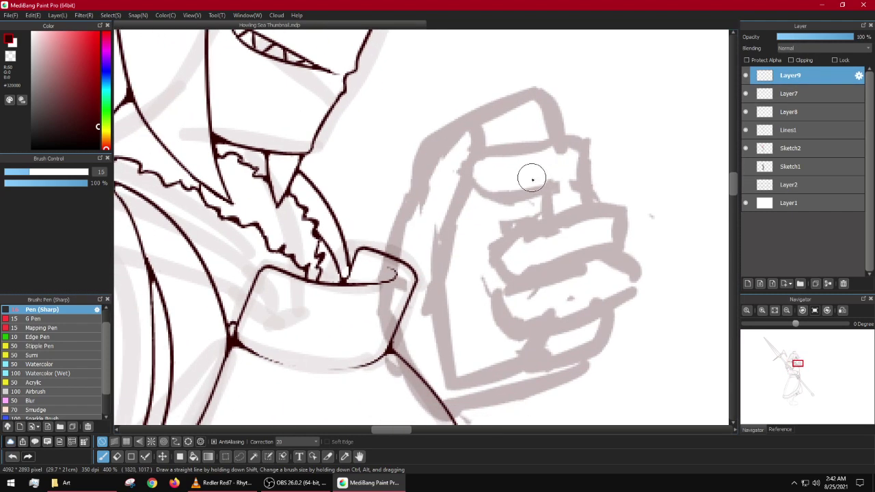
key("bracketleft")
key("bracketleft")
key("bracketleft")
key("bracketleft")
key("bracketleft")
key("bracketleft")
key("bracketleft")
left_click_drag(502, 164, 400, 203)
key("ctrl+z")
left_click(813, 37)
Step: Try to sketch the uppermost finger over the faded box, first as a long oval and as a straight edge
mouse_move(509, 151)
left_mouse_down()
mouse_move(486, 156)
mouse_move(438, 218)
mouse_move(518, 212)
left_mouse_up()
left_click_drag(513, 158, 573, 171)
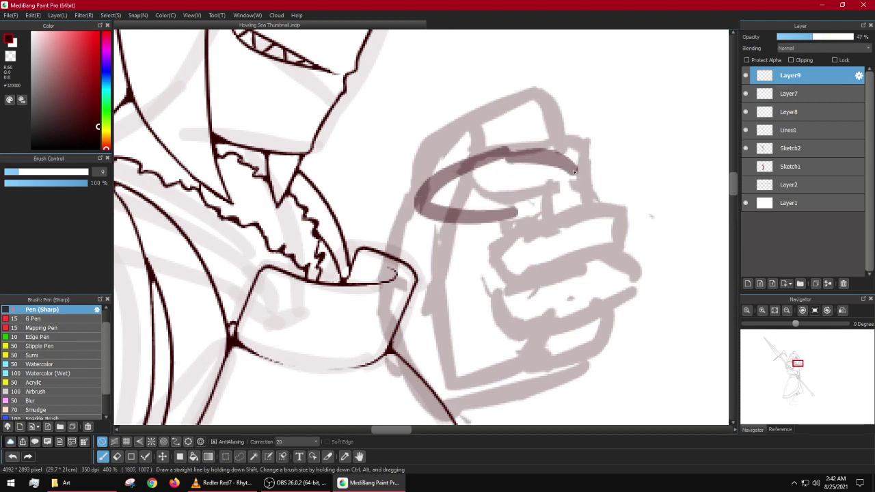
key("ctrl+z")
key("ctrl+z")
left_click_drag(513, 148, 422, 148)
scroll(451, 139, "down", 1)
scroll(451, 137, "down", 4)
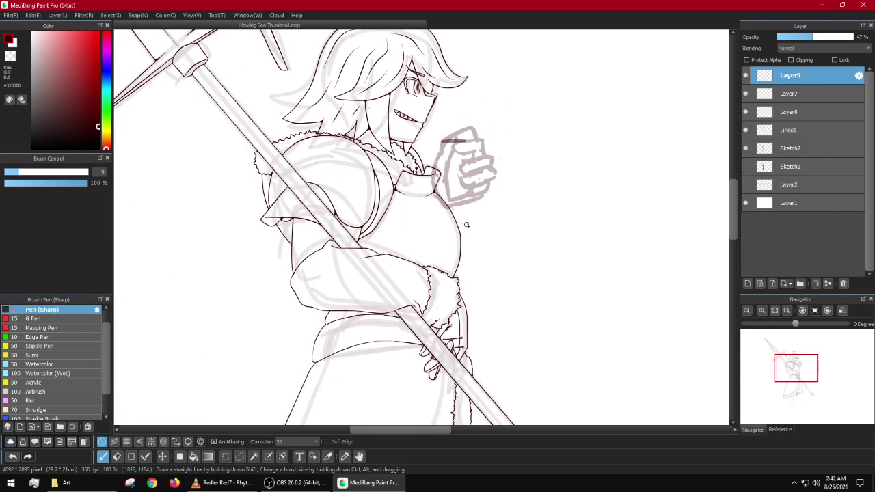
scroll(479, 157, "up", 1)
left_click_drag(418, 339, 438, 229)
left_click_drag(488, 119, 487, 258)
scroll(475, 146, "up", 3)
key("ctrl+z")
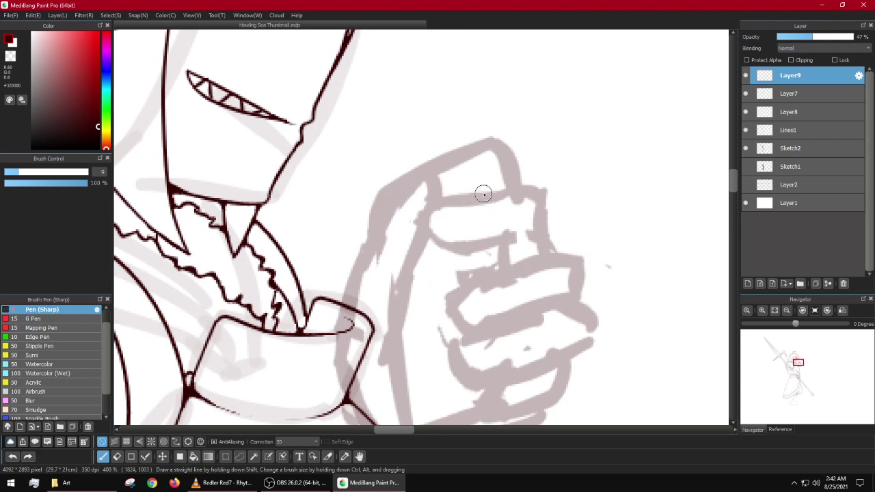
Step: Try to outline the uppermost finger with a pointed tip and nearly straight upper and lower edges
mouse_move(486, 194)
left_mouse_down()
mouse_move(405, 205)
mouse_move(393, 218)
mouse_move(418, 241)
mouse_move(485, 238)
mouse_move(493, 236)
mouse_move(482, 190)
mouse_move(537, 200)
left_mouse_up()
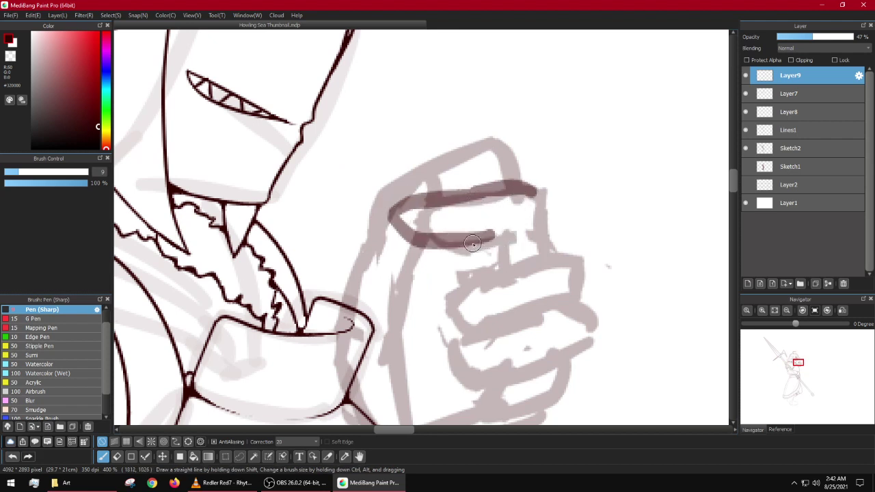
key("ctrl+z")
key("ctrl+z")
key("ctrl+z")
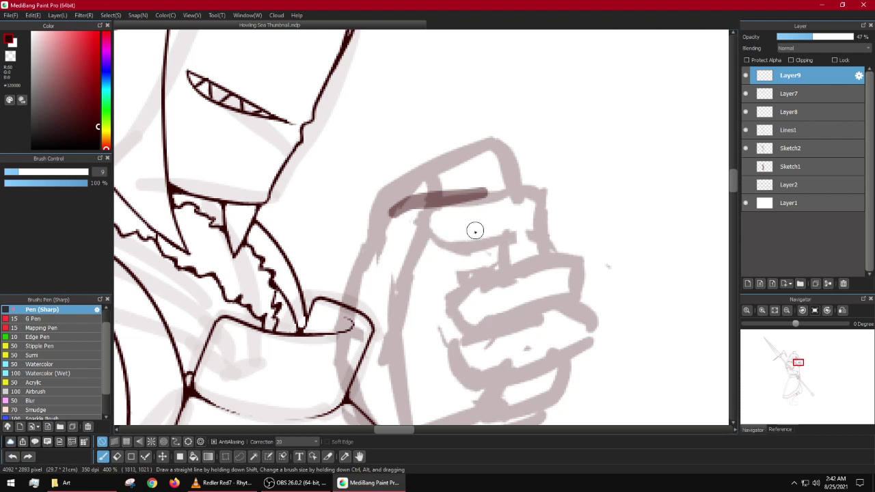
Step: Sketch the uppermost finger bending across the top of the box, with a short knuckle edge at its outer end
mouse_move(402, 228)
left_mouse_down()
mouse_move(450, 189)
mouse_move(547, 203)
left_mouse_up()
mouse_move(413, 228)
left_mouse_down()
mouse_move(387, 247)
mouse_move(405, 259)
mouse_move(459, 232)
mouse_move(523, 240)
left_mouse_up()
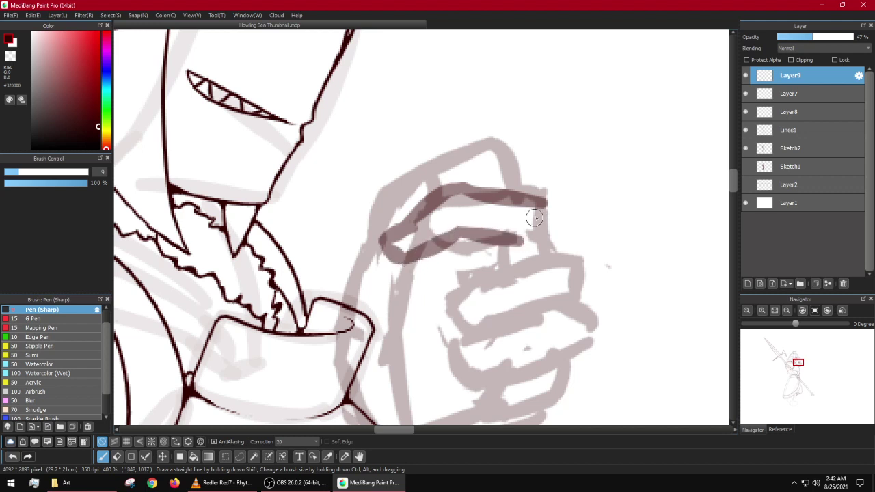
left_click_drag(543, 200, 550, 229)
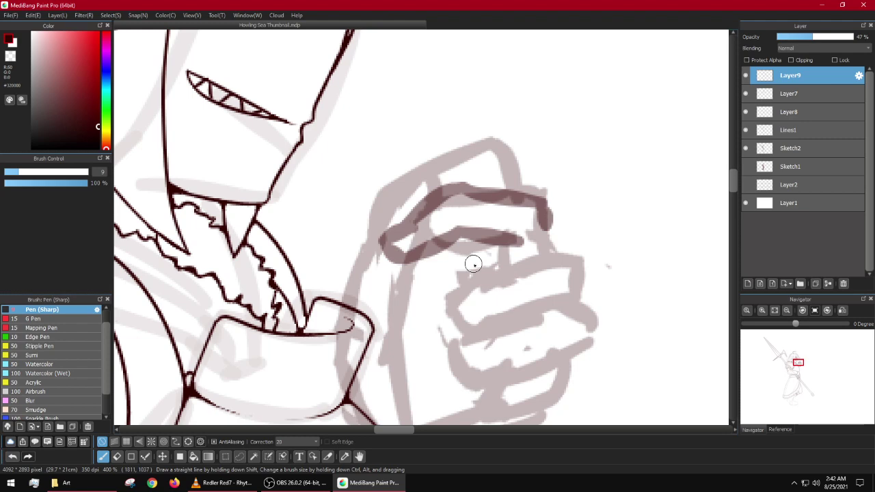
Step: Sketch the second and third fingers below the uppermost one, wrapping across the face of the box
mouse_move(483, 262)
left_mouse_down()
mouse_move(450, 265)
mouse_move(476, 266)
mouse_move(417, 284)
mouse_move(415, 312)
mouse_move(472, 303)
mouse_move(480, 291)
mouse_move(477, 262)
mouse_move(535, 256)
left_mouse_up()
key("ctrl+z")
mouse_move(487, 287)
left_mouse_down()
mouse_move(486, 297)
mouse_move(536, 301)
left_mouse_up()
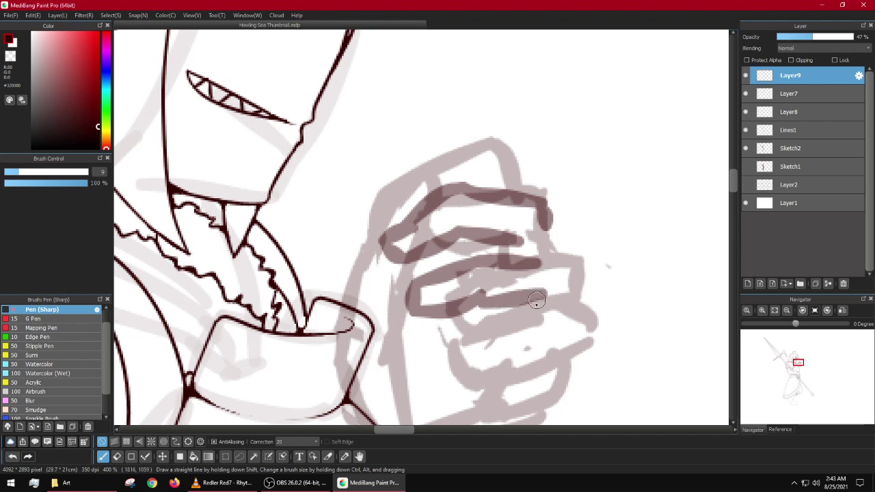
mouse_move(440, 323)
left_mouse_down()
mouse_move(433, 350)
mouse_move(544, 328)
mouse_move(540, 303)
mouse_move(476, 307)
left_mouse_up()
key("ctrl+z")
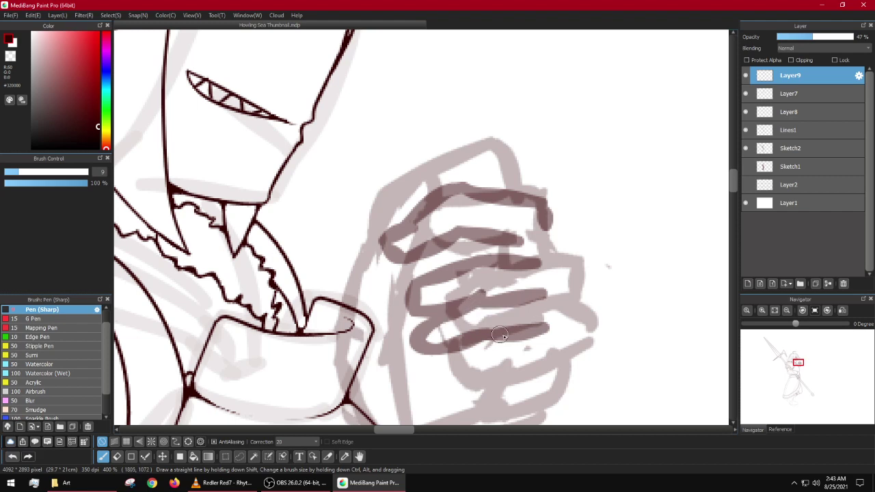
Step: Try to sketch the lowest finger beneath the third one, and undo its strokes
mouse_move(529, 349)
left_mouse_down()
mouse_move(547, 295)
mouse_move(487, 314)
mouse_move(493, 335)
mouse_move(540, 319)
left_mouse_up()
key("ctrl+z")
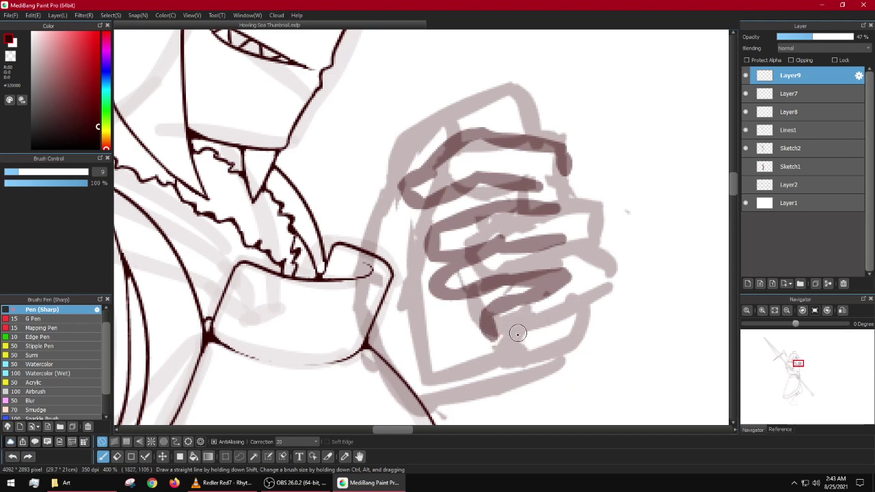
left_click_drag(500, 341, 538, 331)
key("ctrl+z")
key("ctrl+z")
key("ctrl+z")
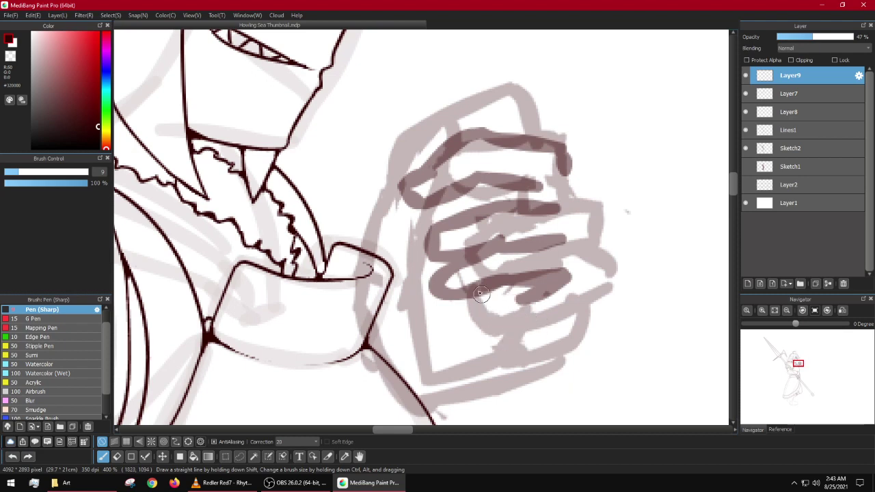
Step: Extend the second finger's tip and sketch the lowest finger with the rounded knuckle outline along the hand's outer side
mouse_move(441, 231)
left_mouse_down()
mouse_move(412, 247)
mouse_move(413, 257)
mouse_move(455, 261)
left_mouse_up()
mouse_move(518, 297)
left_mouse_down()
mouse_move(483, 310)
mouse_move(469, 330)
mouse_move(523, 331)
mouse_move(596, 293)
left_mouse_up()
mouse_move(578, 182)
left_mouse_down()
mouse_move(568, 175)
mouse_move(611, 244)
mouse_move(592, 299)
left_mouse_up()
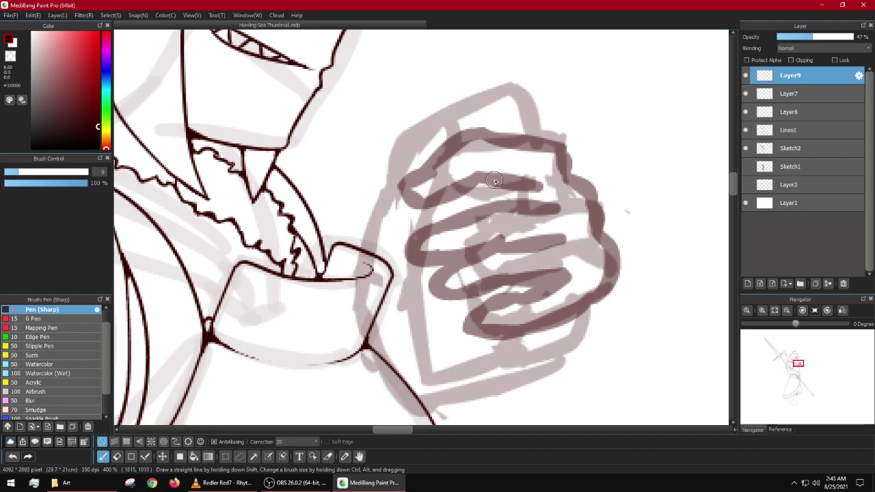
Step: Sketch a rounded thumb tip on the face side of the box, joining it to the uppermost and second fingertips
left_click_drag(385, 161, 381, 224)
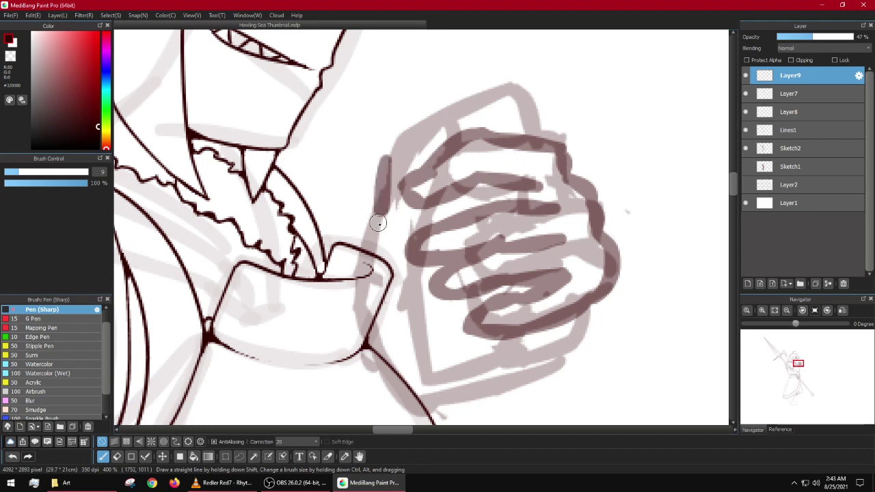
key("ctrl+z")
mouse_move(383, 158)
left_mouse_down()
mouse_move(375, 172)
mouse_move(398, 220)
left_mouse_up()
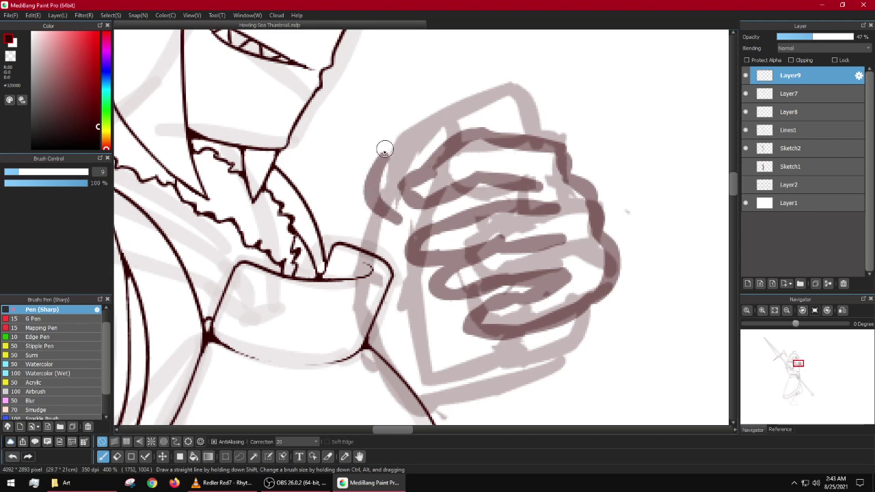
mouse_move(385, 157)
left_mouse_down()
mouse_move(415, 177)
mouse_move(413, 185)
left_mouse_up()
left_click_drag(397, 214, 406, 242)
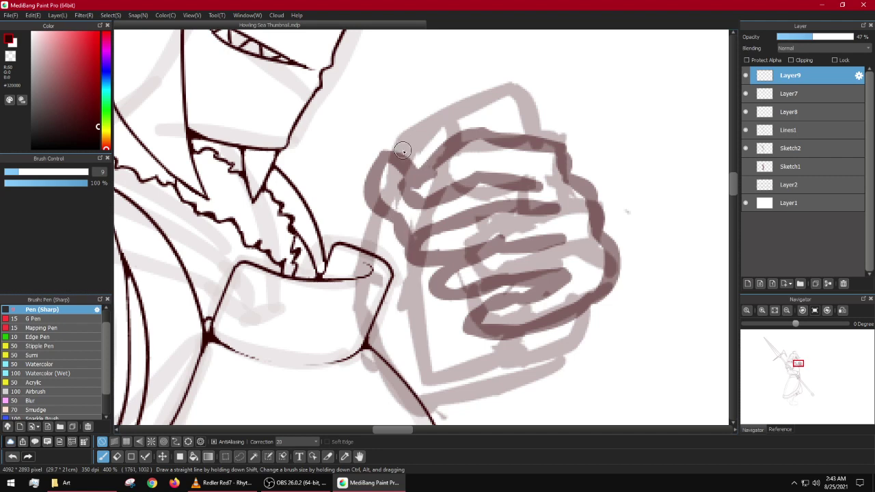
Step: Sketch a short upright stroke rising between the thumb and the uppermost fingertip, replacing the earlier tries
left_click_drag(402, 150, 408, 182)
left_click_drag(407, 142, 464, 119)
key("ctrl+z")
left_click_drag(407, 171, 401, 127)
key("ctrl+z")
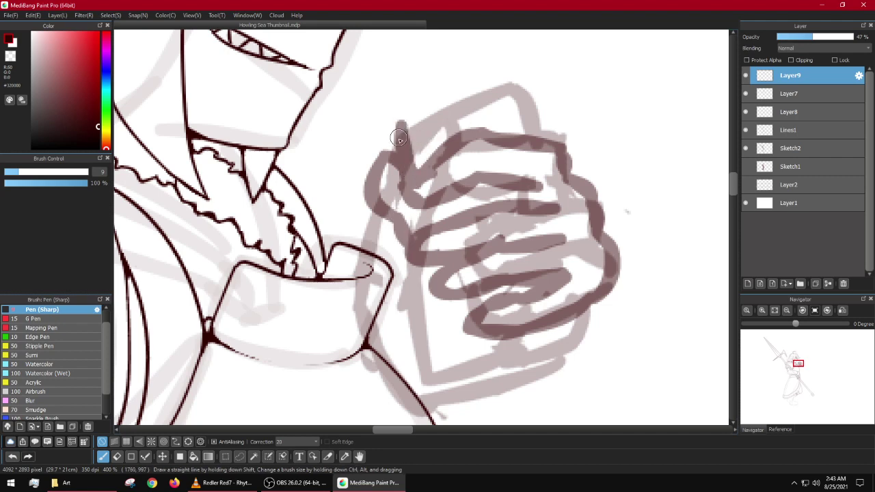
key("ctrl+z")
key("ctrl+z")
left_click_drag(418, 131, 422, 174)
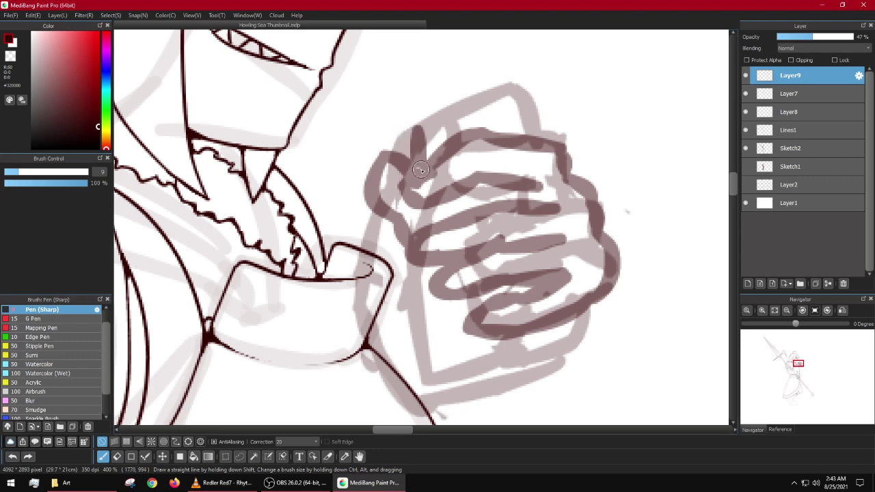
scroll(427, 240, "down", 1)
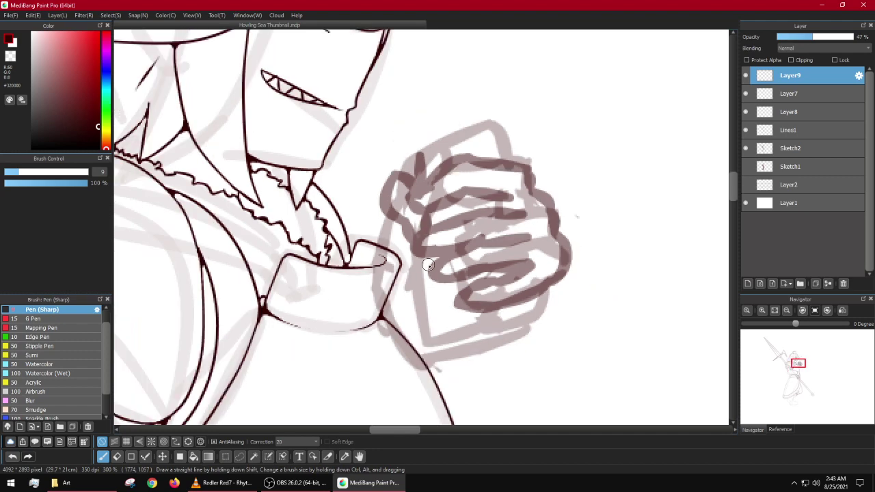
Step: Undo the thumb tip strokes and the short upright stroke beside the uppermost fingertip
key("ctrl+z")
key("ctrl+z")
key("ctrl+z")
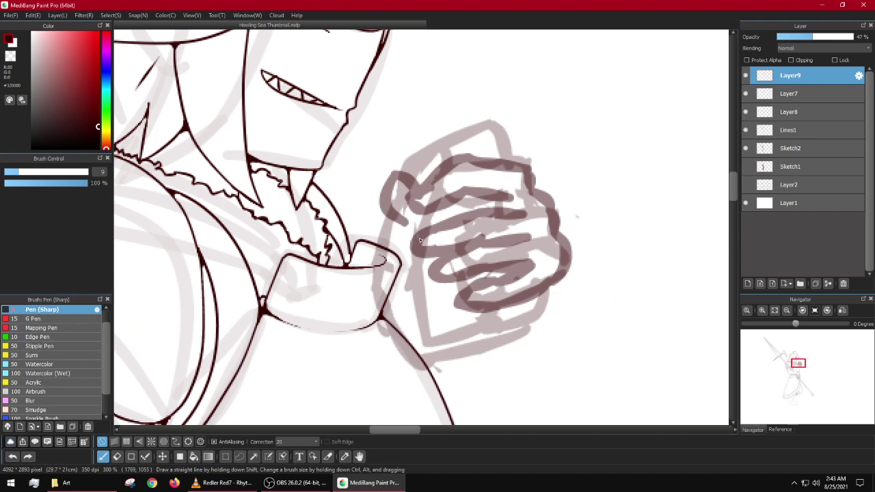
key("ctrl+z")
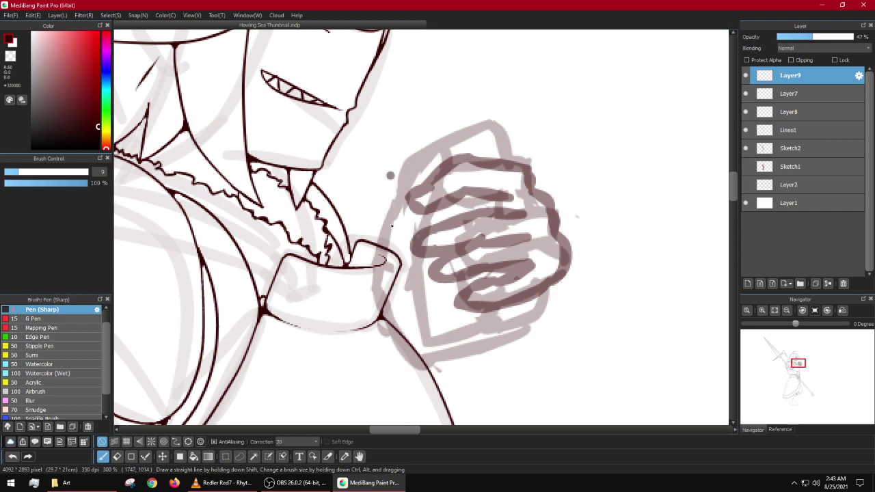
Step: Sketch the drink box over the fingers as a tilted rectangle with four straight edges
left_click_drag(391, 176, 453, 338)
mouse_move(388, 175)
left_mouse_down()
mouse_move(473, 143)
mouse_move(483, 172)
left_mouse_up()
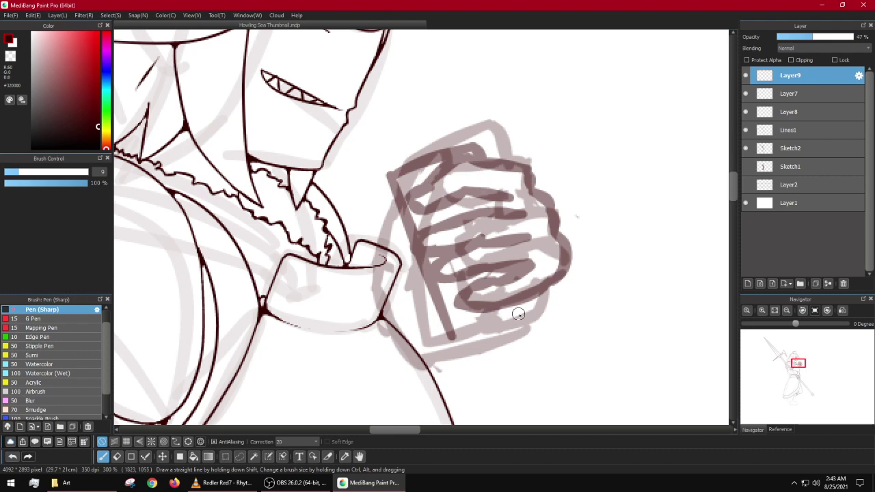
left_click(540, 319, "shift")
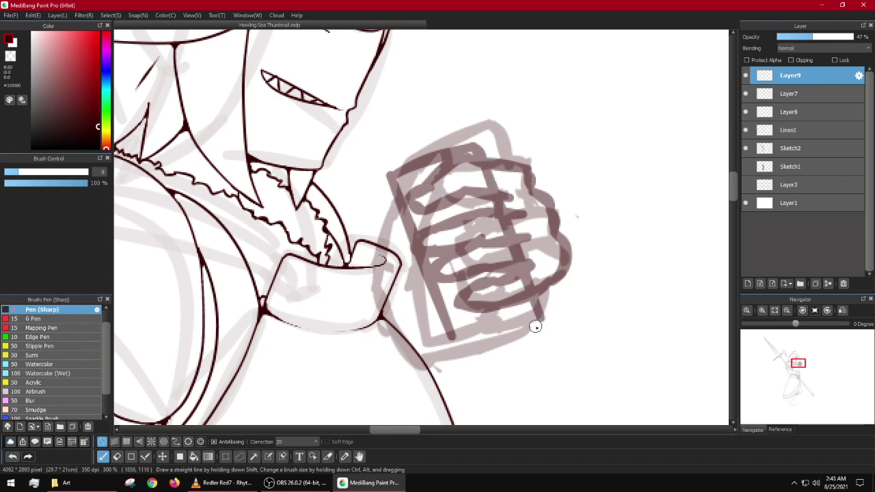
left_click(452, 342, "shift")
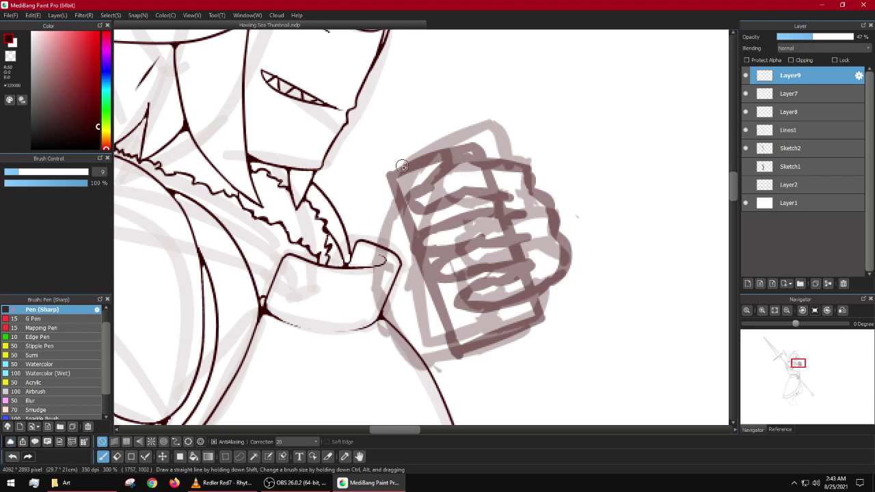
Step: Try to sketch a thumb along the side of the box nearest the face, and undo its strokes
mouse_move(402, 166)
left_mouse_down()
mouse_move(443, 145)
mouse_move(440, 169)
left_mouse_up()
key("ctrl+z")
mouse_move(406, 286)
left_mouse_down()
mouse_move(395, 196)
mouse_move(395, 286)
left_mouse_up()
key("ctrl+z")
key("ctrl+z")
Step: Try to erase the outer knuckle outline, and undo the erasing together with the tilted box outline
left_click_drag(526, 175, 559, 232)
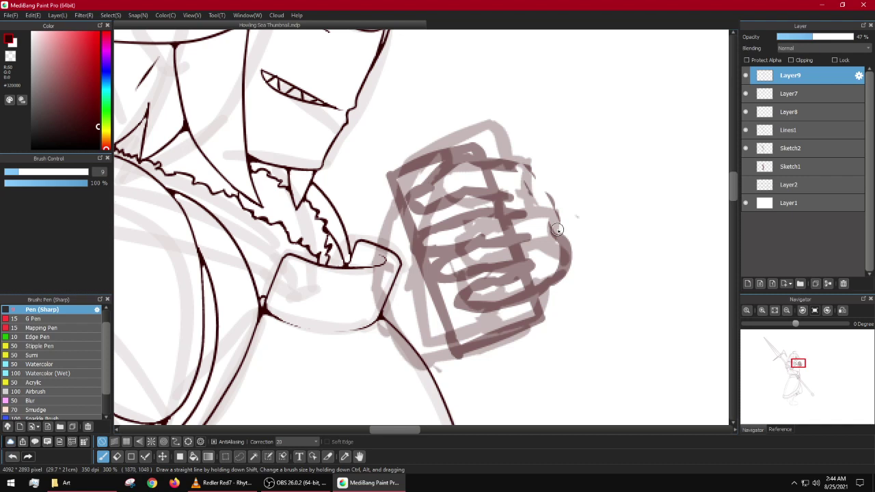
mouse_move(505, 172)
left_mouse_down()
mouse_move(514, 197)
mouse_move(506, 200)
left_mouse_up()
key("ctrl+z")
key("ctrl+z")
key("ctrl+z")
key("ctrl+z")
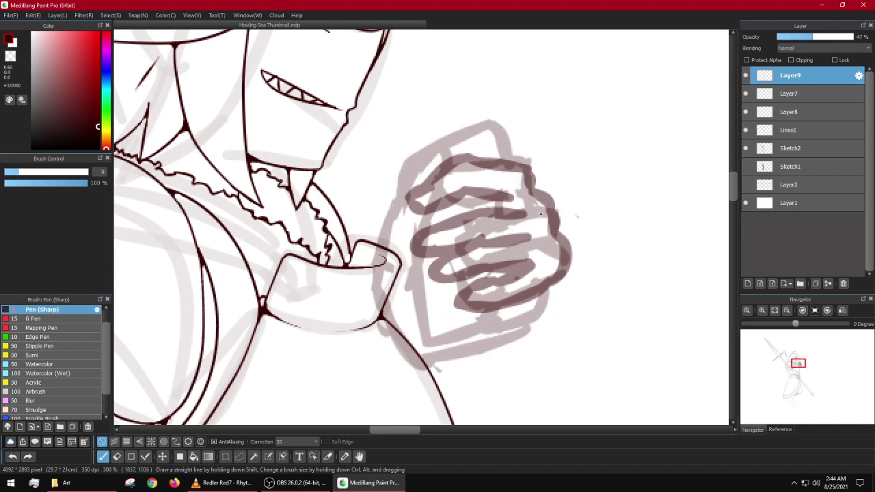
Step: Erase the outer knuckle outline and trim the outer ends of the finger strokes
mouse_move(509, 164)
left_mouse_down()
mouse_move(530, 192)
mouse_move(487, 154)
mouse_move(513, 197)
mouse_move(526, 168)
mouse_move(545, 202)
left_mouse_up()
key("ctrl+z")
key("ctrl+z")
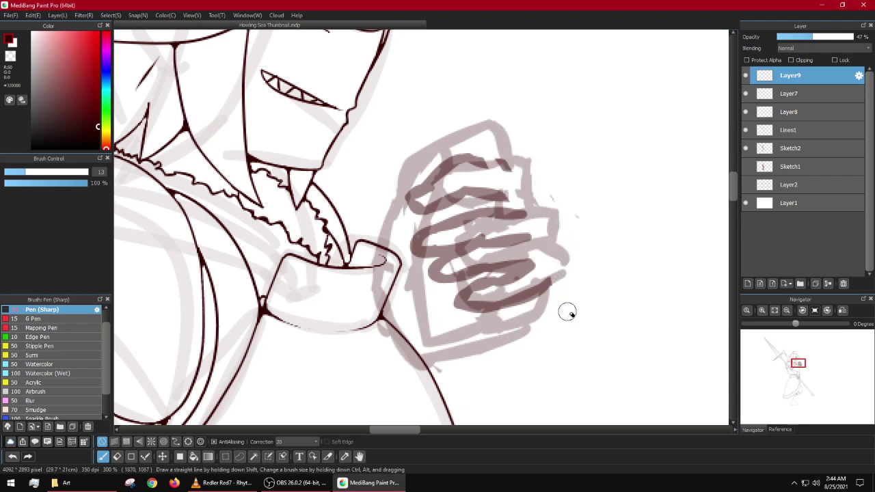
mouse_move(501, 152)
left_mouse_down()
mouse_move(506, 146)
mouse_move(561, 310)
left_mouse_up()
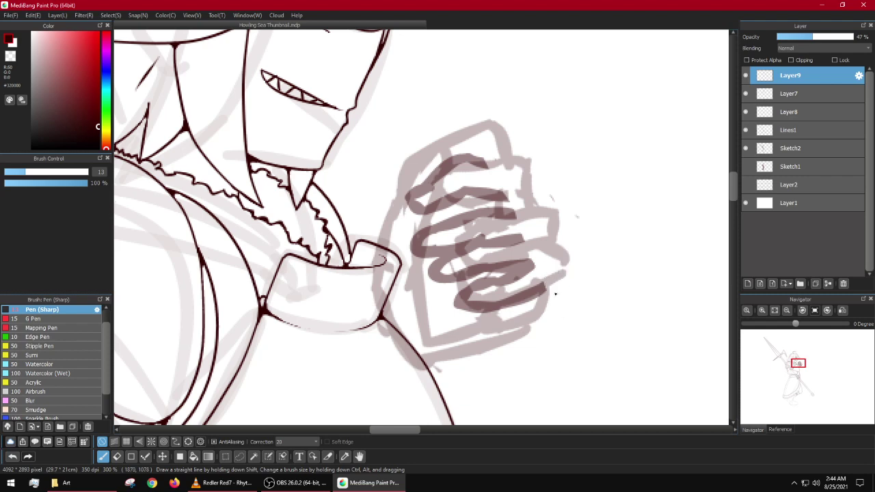
Step: Sketch a tighter row of knuckles closing the outer ends of the four fingers, with the pen at size 6.5
key("bracketleft")
key("bracketleft")
key("bracketleft")
mouse_move(476, 161)
left_mouse_down()
mouse_move(494, 169)
mouse_move(523, 231)
mouse_move(516, 245)
left_mouse_up()
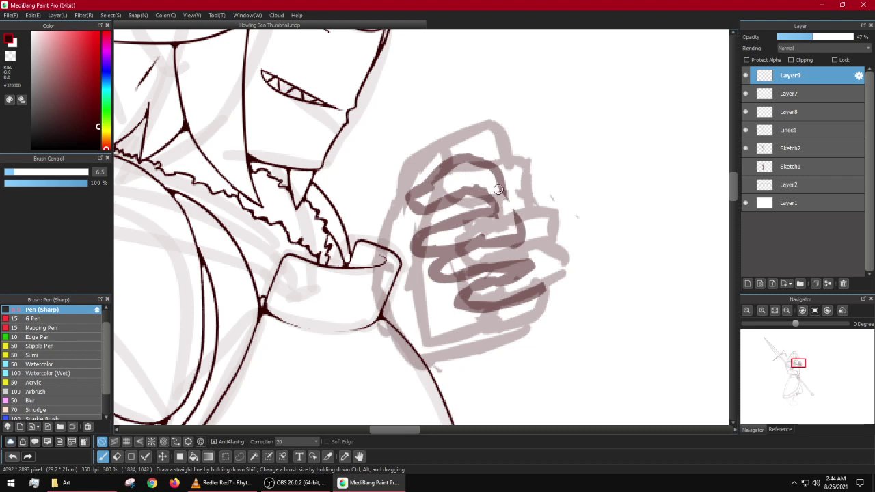
mouse_move(498, 171)
left_mouse_down()
mouse_move(520, 218)
mouse_move(508, 231)
mouse_move(529, 288)
mouse_move(521, 235)
mouse_move(533, 253)
left_mouse_up()
key("ctrl+z")
left_click_drag(514, 209, 523, 237)
left_click_drag(534, 267, 545, 297)
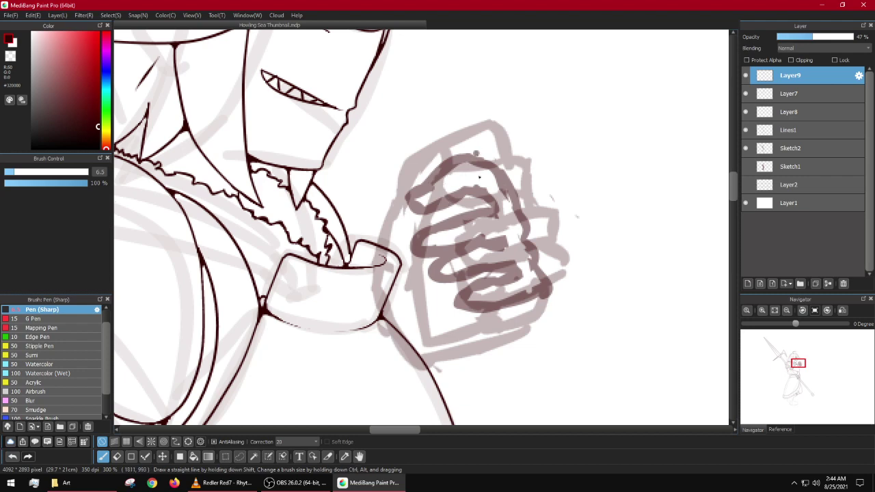
Step: Sketch a narrower tilted box outline inside the new knuckle line, using straight strokes for its four edges
left_click_drag(480, 177, 526, 311)
left_click_drag(477, 150, 412, 154)
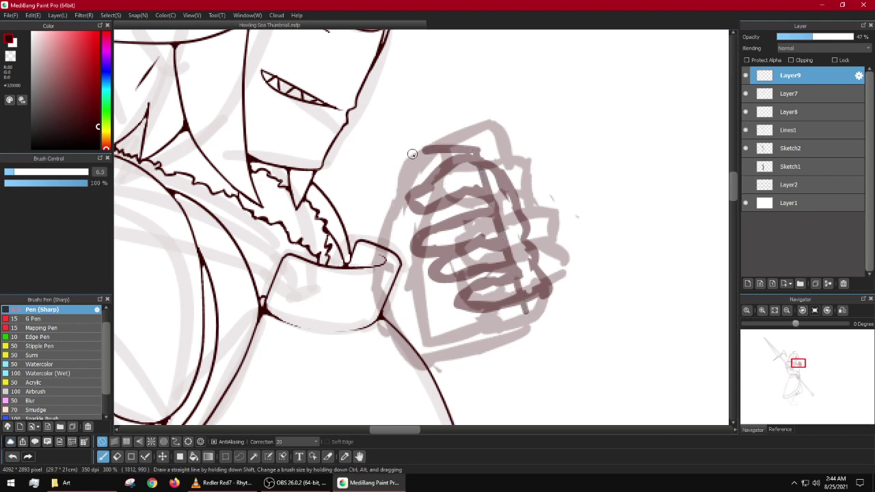
key("ctrl+z")
left_click_drag(474, 144, 396, 160)
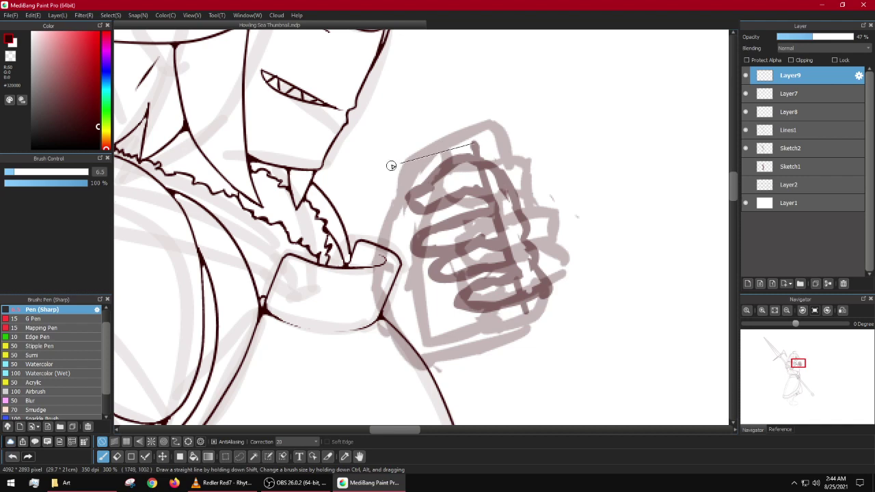
left_click(437, 341, "shift")
key("ctrl+z")
key("ctrl+z")
key("ctrl+y")
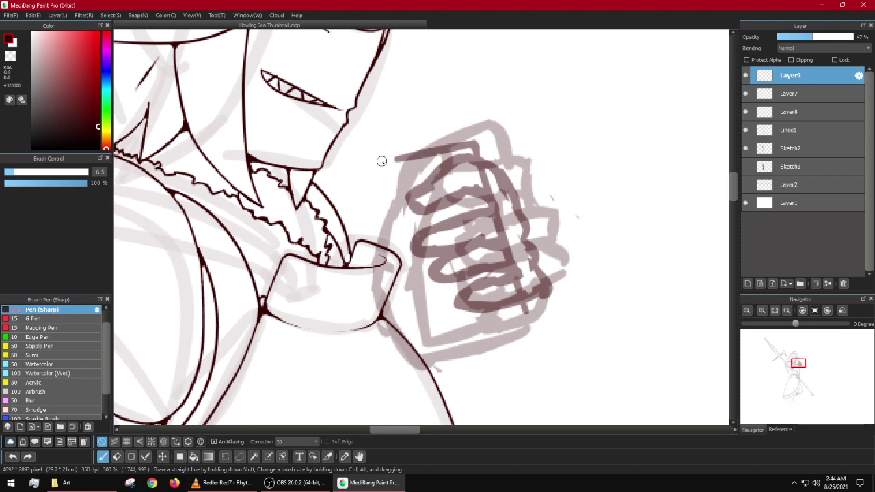
left_click(386, 160)
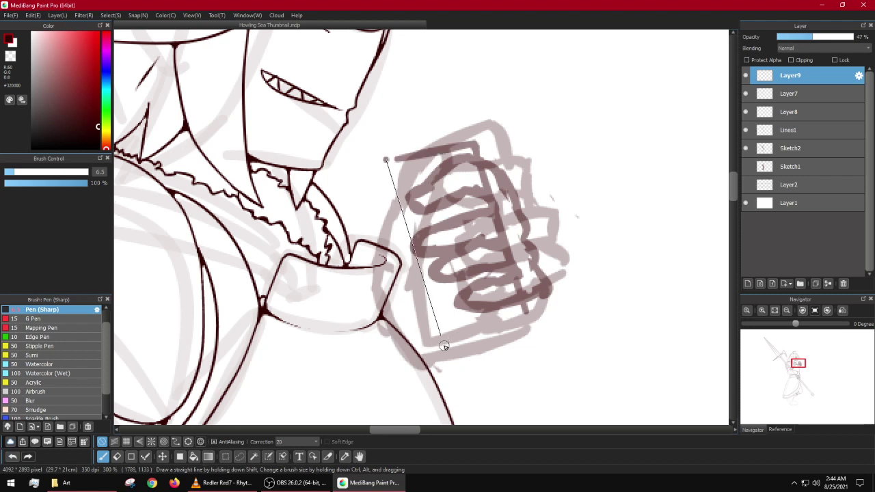
left_click(444, 347, "shift")
left_click(527, 316, "shift")
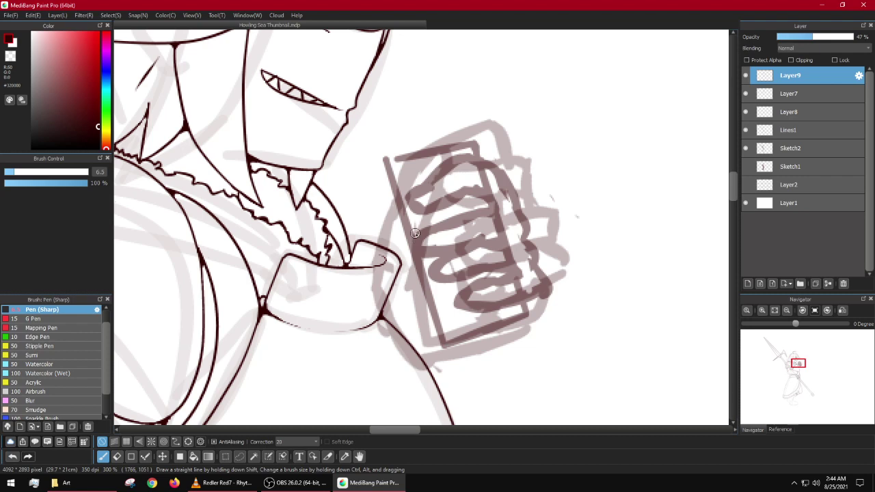
Step: Sketch a thumb rising over the box's upper corner, with the palm line below it and the hand's lower edge
mouse_move(394, 183)
left_mouse_down()
mouse_move(366, 196)
mouse_move(398, 224)
left_mouse_up()
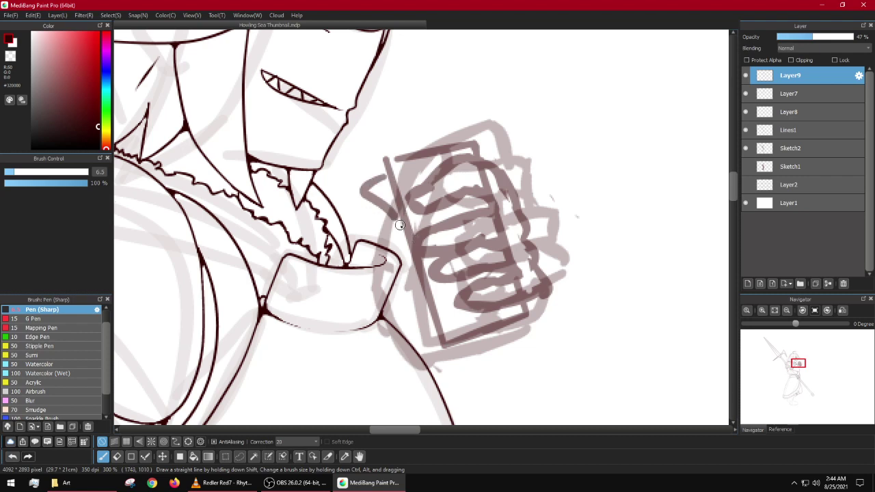
key("ctrl+z")
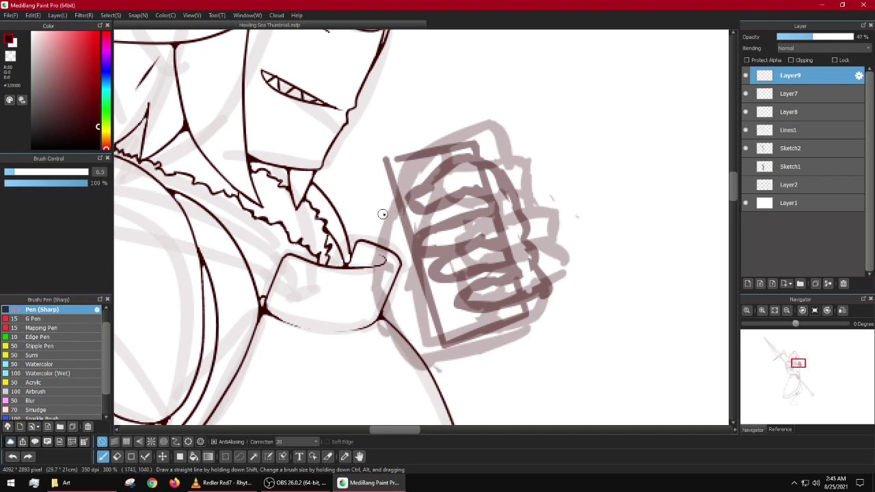
mouse_move(386, 205)
left_mouse_down()
mouse_move(396, 142)
mouse_move(409, 136)
mouse_move(435, 159)
left_mouse_up()
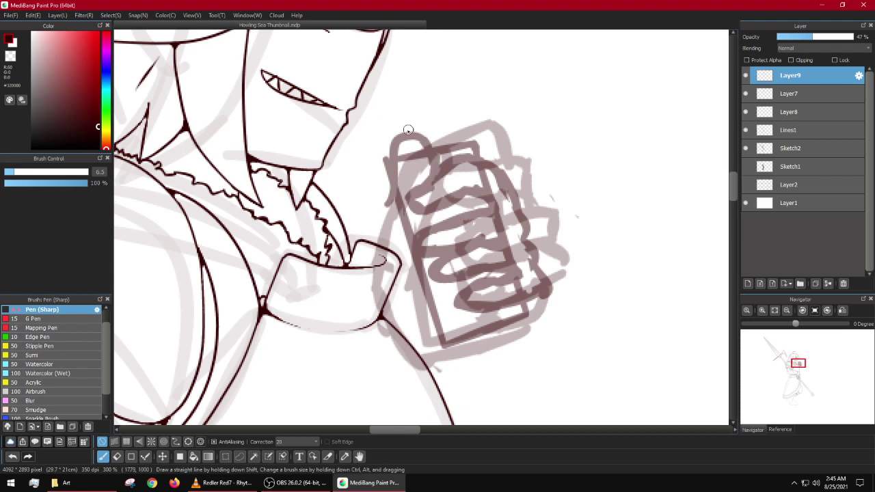
left_click_drag(404, 128, 437, 168)
left_click_drag(392, 209, 379, 280)
key("ctrl+z")
mouse_move(399, 200)
left_mouse_down()
mouse_move(384, 234)
mouse_move(376, 316)
left_mouse_up()
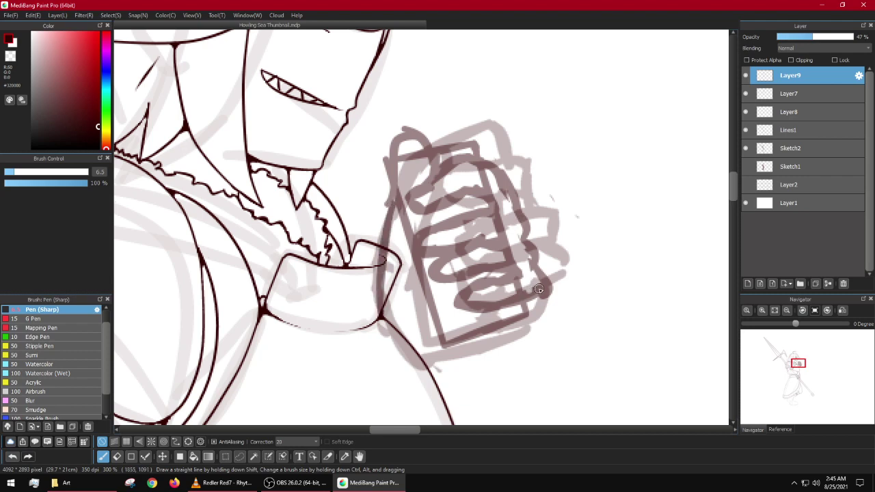
mouse_move(539, 289)
left_mouse_down()
mouse_move(493, 334)
mouse_move(443, 346)
left_mouse_up()
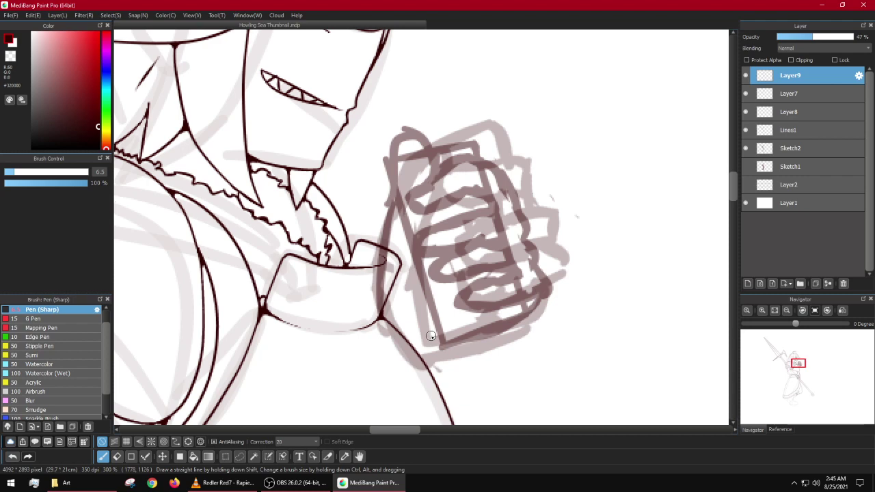
Step: Undo all the dark finger, knuckle, thumb and box strokes on Layer9, back to the faint hand sketch
key("ctrl+z")
key("ctrl+z")
key("ctrl+z")
key("ctrl+z")
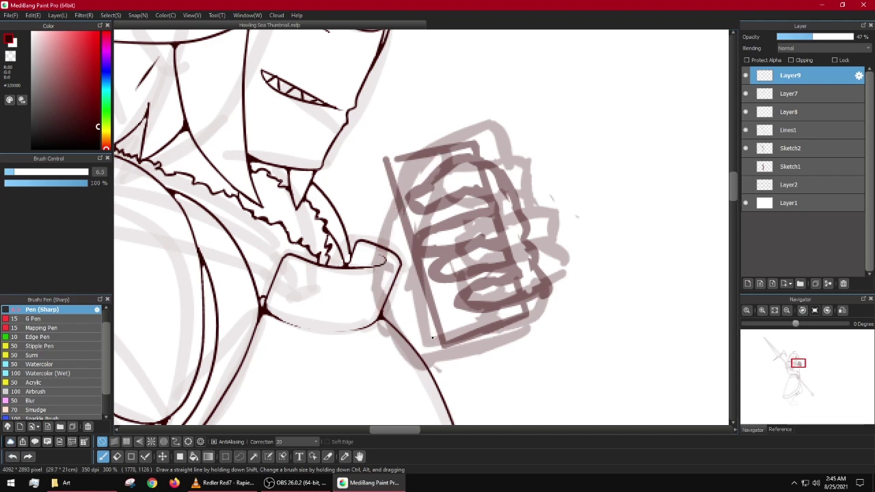
key("ctrl+z")
key("ctrl+z")
key("ctrl+z")
key("ctrl+z")
key("ctrl+z")
key("ctrl+z")
key("ctrl+z")
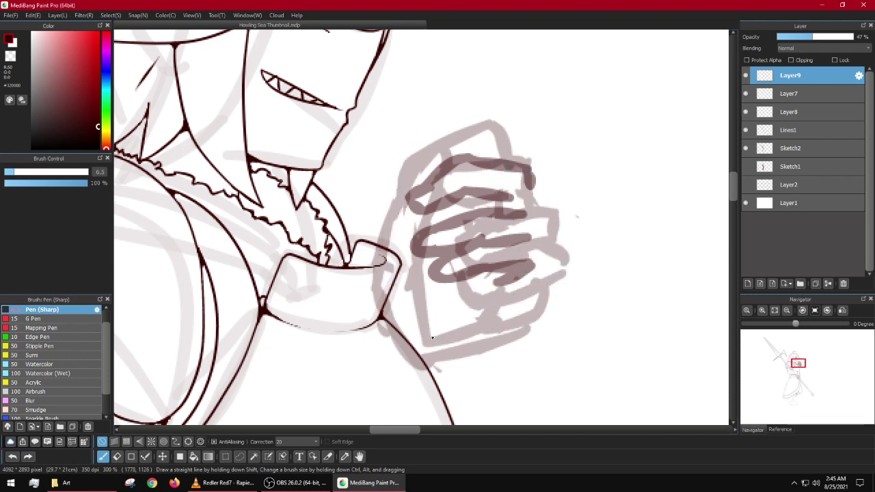
key("ctrl+y")
key("ctrl+y")
key("ctrl+y")
key("ctrl+y")
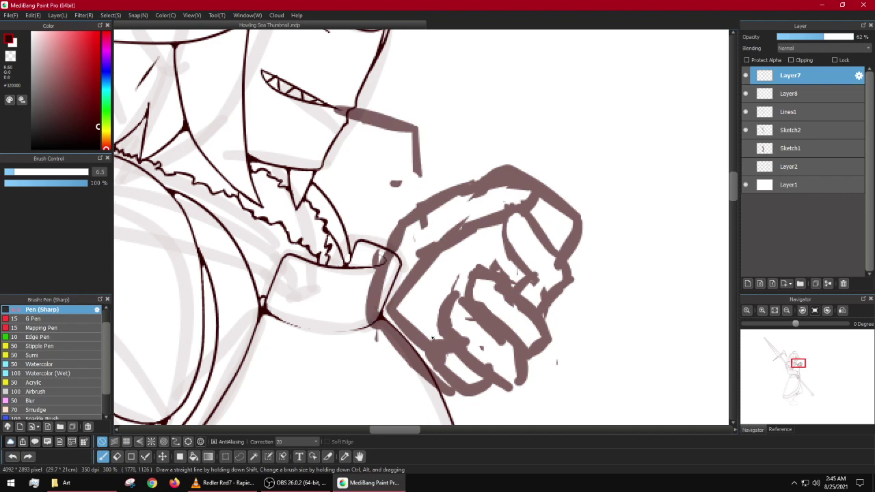
key("ctrl+z")
key("ctrl+z")
key("ctrl+z")
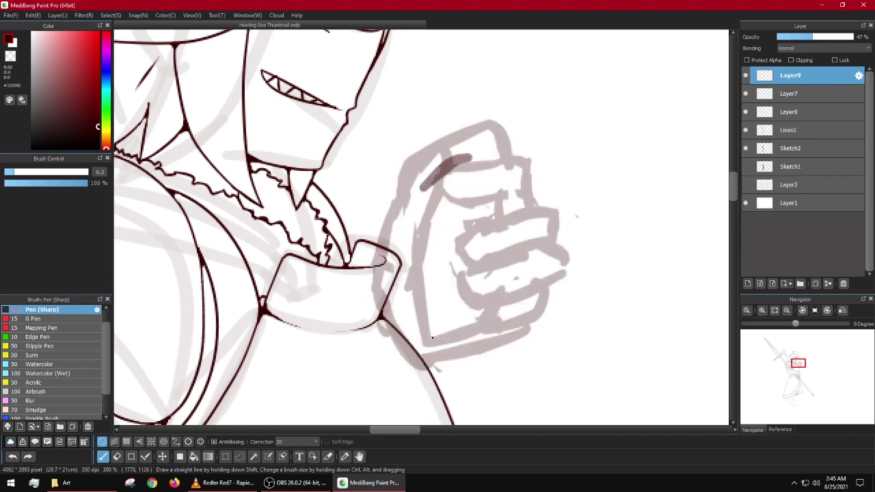
key("ctrl+z")
Step: Sketch a fresh tilted rectangle for the drink box over the faint hand sketch, using straight strokes
left_click_drag(478, 139, 537, 325)
left_click_drag(407, 183, 479, 358)
key("ctrl+z")
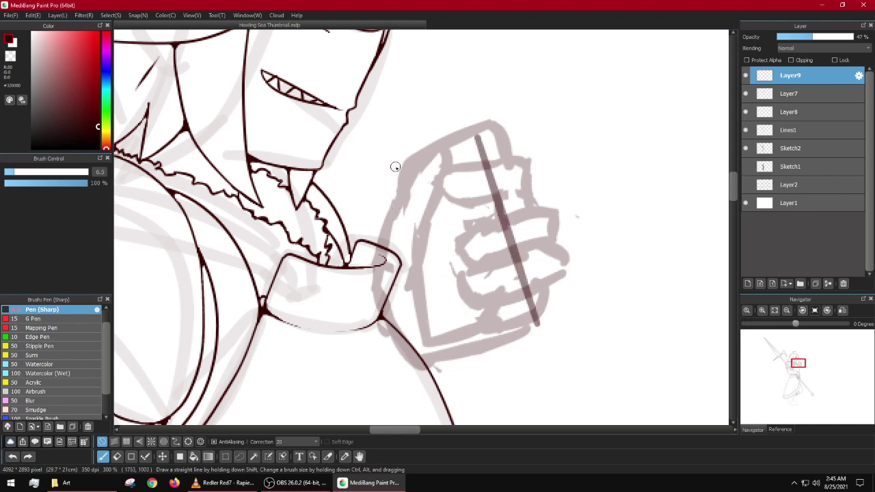
mouse_move(395, 167)
left_mouse_down()
mouse_move(445, 338)
mouse_move(463, 352)
mouse_move(540, 325)
left_mouse_up()
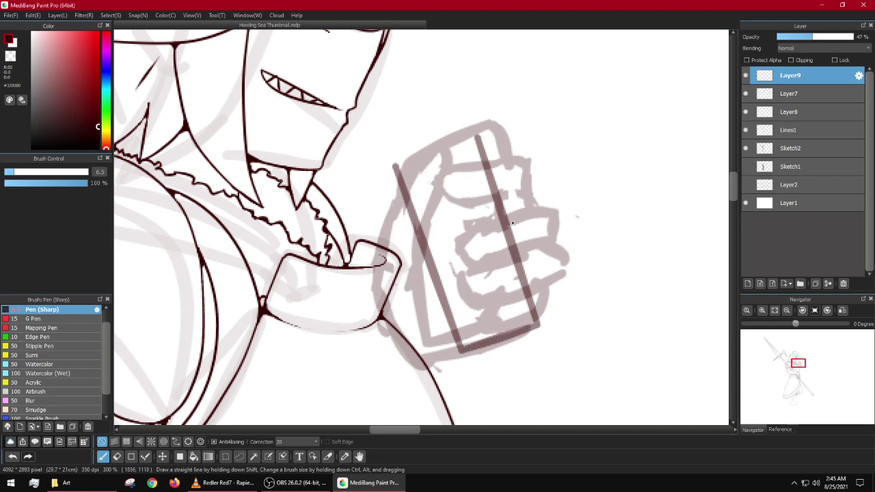
mouse_move(479, 136)
left_mouse_down()
mouse_move(396, 166)
mouse_move(479, 136)
left_mouse_up()
key("ctrl+z")
Step: Sketch four fingers wrapping around the box's outer long edge, with the lowest one as a closed rounded shape
scroll(527, 152, "up", 1)
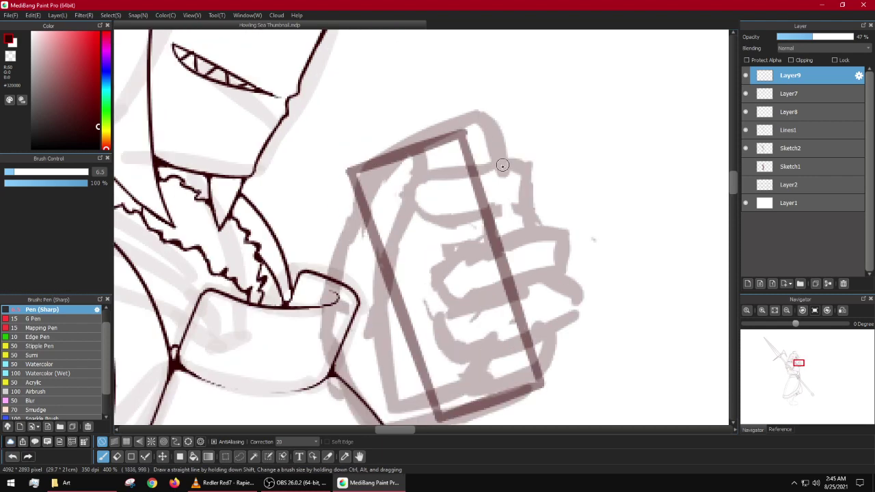
mouse_move(489, 166)
left_mouse_down()
mouse_move(442, 155)
mouse_move(449, 190)
mouse_move(512, 206)
mouse_move(529, 165)
mouse_move(543, 193)
mouse_move(462, 240)
left_mouse_up()
mouse_move(460, 248)
left_mouse_down()
mouse_move(471, 266)
mouse_move(538, 254)
mouse_move(478, 293)
left_mouse_up()
key("ctrl+z")
key("ctrl+z")
mouse_move(472, 238)
left_mouse_down()
mouse_move(452, 259)
mouse_move(464, 282)
mouse_move(517, 276)
mouse_move(551, 257)
left_mouse_up()
mouse_move(508, 277)
left_mouse_down()
mouse_move(454, 302)
mouse_move(466, 329)
mouse_move(510, 325)
mouse_move(570, 299)
mouse_move(563, 332)
mouse_move(562, 317)
mouse_move(508, 354)
mouse_move(509, 376)
mouse_move(522, 389)
mouse_move(598, 334)
mouse_move(578, 313)
mouse_move(556, 325)
mouse_move(570, 312)
mouse_move(593, 333)
left_mouse_up()
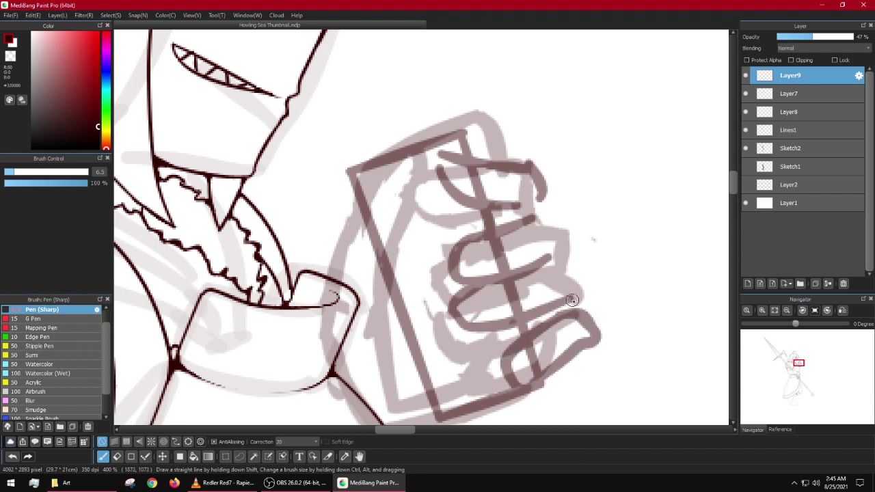
Step: Sketch rounded knuckles closing the outer ends of the upper three fingers
mouse_move(576, 298)
left_mouse_down()
mouse_move(585, 270)
mouse_move(547, 254)
mouse_move(564, 254)
mouse_move(554, 215)
mouse_move(520, 215)
mouse_move(553, 214)
mouse_move(564, 255)
left_mouse_up()
key("ctrl+z")
left_click_drag(546, 197, 530, 227)
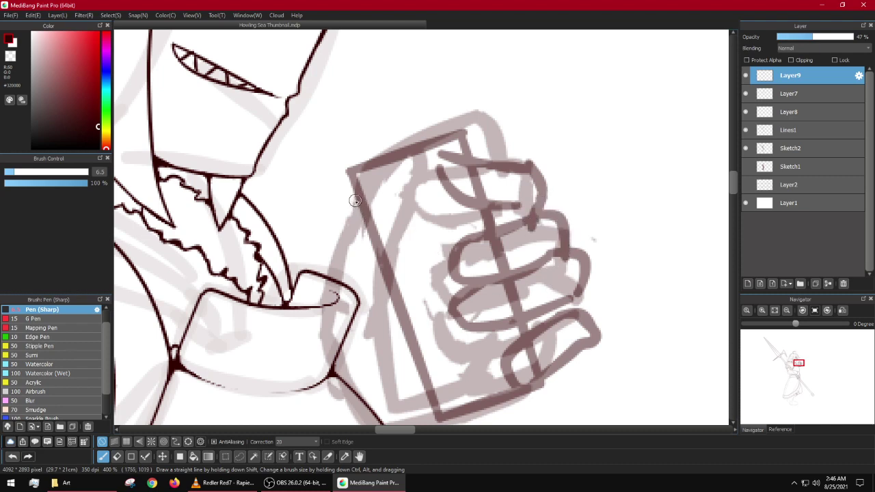
Step: Sketch an upright thumb along the box's edge nearest the face, continuing its outer line down into the palm
left_click_drag(322, 183, 301, 270)
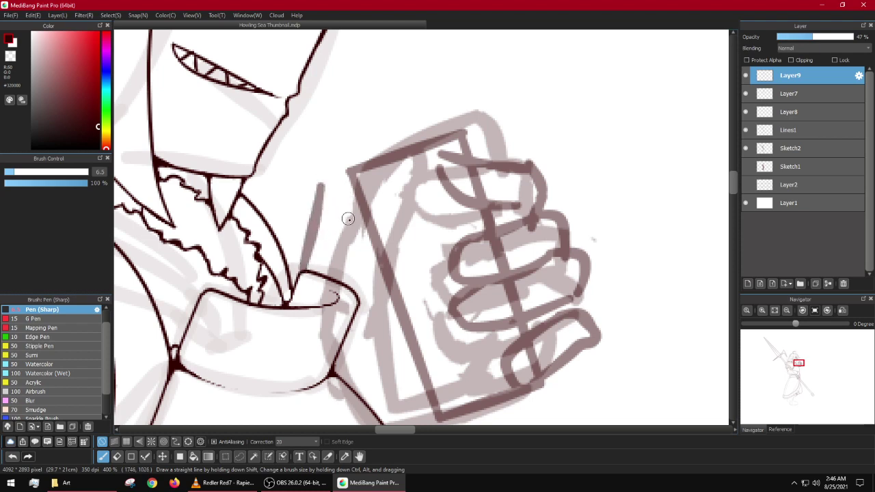
key("ctrl+z")
mouse_move(353, 192)
left_mouse_down()
mouse_move(335, 162)
mouse_move(313, 162)
mouse_move(328, 262)
left_mouse_up()
mouse_move(366, 217)
left_mouse_down()
mouse_move(366, 261)
mouse_move(336, 258)
mouse_move(324, 282)
mouse_move(323, 335)
left_mouse_up()
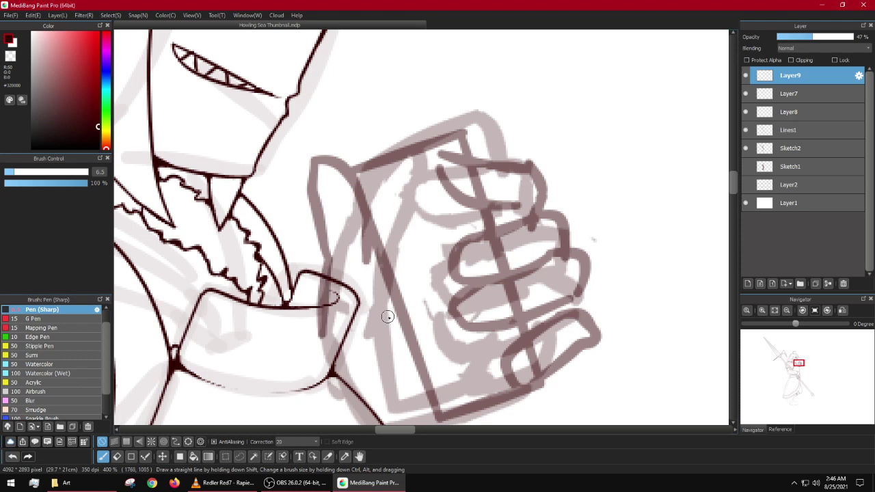
Step: Add straight lines parallel to the box's long edges to suggest its side faces
left_click_drag(388, 316, 443, 221)
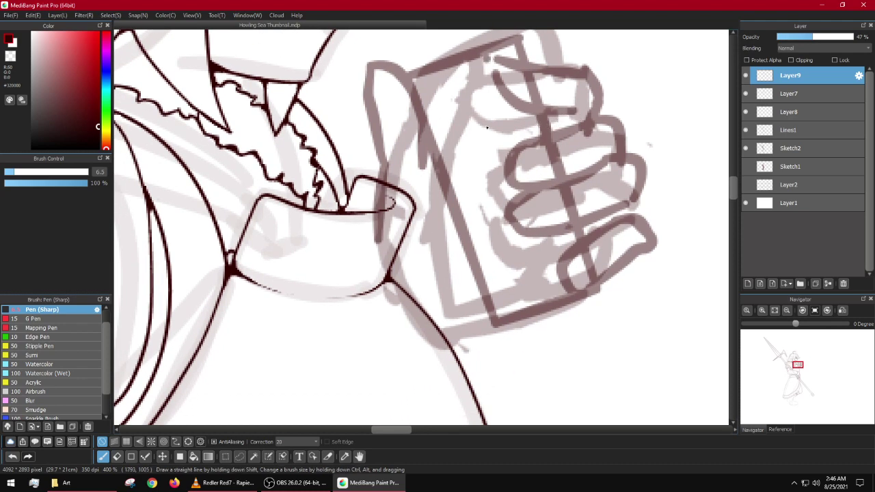
mouse_move(487, 59)
left_mouse_down()
mouse_move(540, 284)
mouse_move(575, 317)
left_mouse_up()
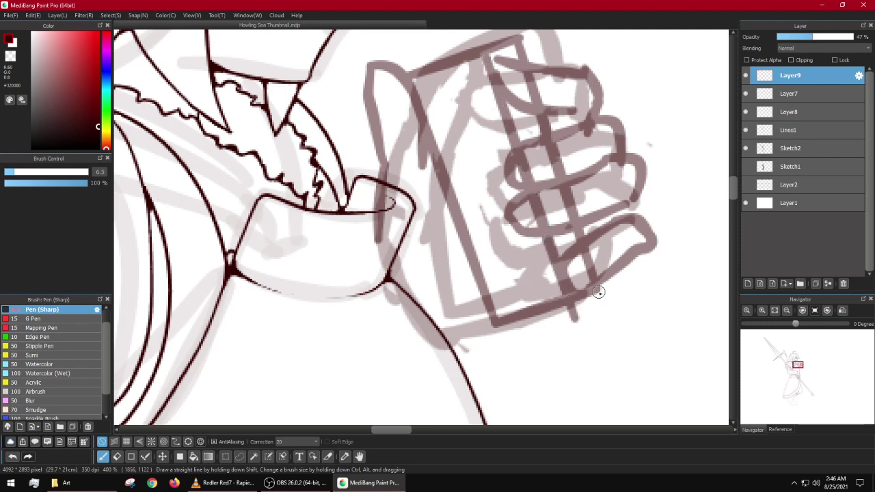
mouse_move(597, 288)
left_mouse_down()
mouse_move(579, 319)
mouse_move(483, 346)
mouse_move(412, 91)
mouse_move(397, 74)
mouse_move(394, 87)
mouse_move(389, 80)
mouse_move(484, 53)
left_mouse_up()
scroll(518, 174, "down", 2)
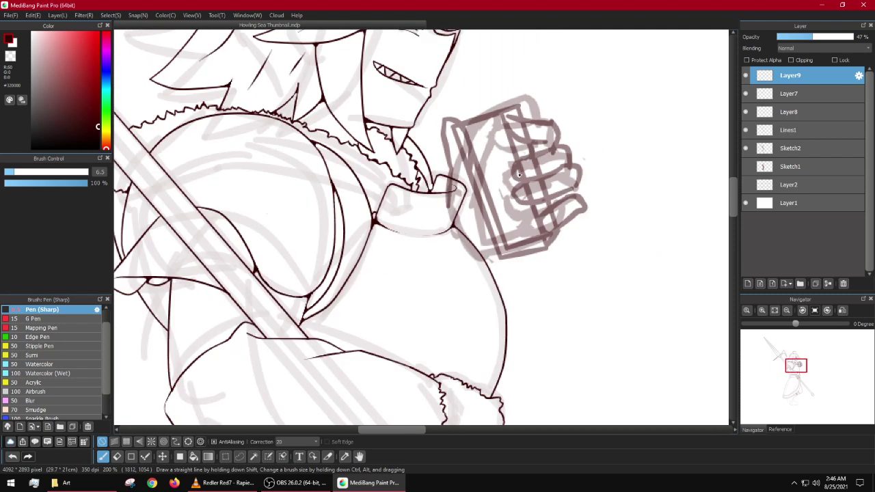
Step: Reshape the outer tip of the lowest finger gripping the drink box into a shorter, blunter end
scroll(492, 154, "down", 3)
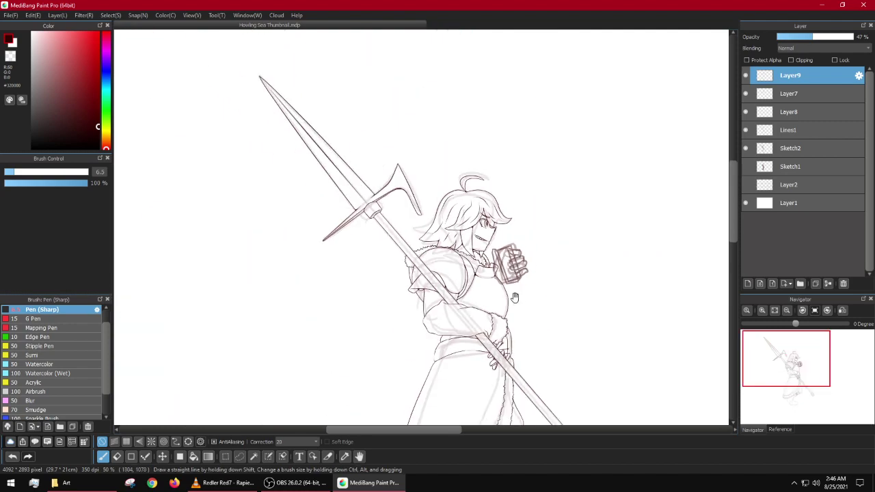
scroll(526, 218, "up", 2)
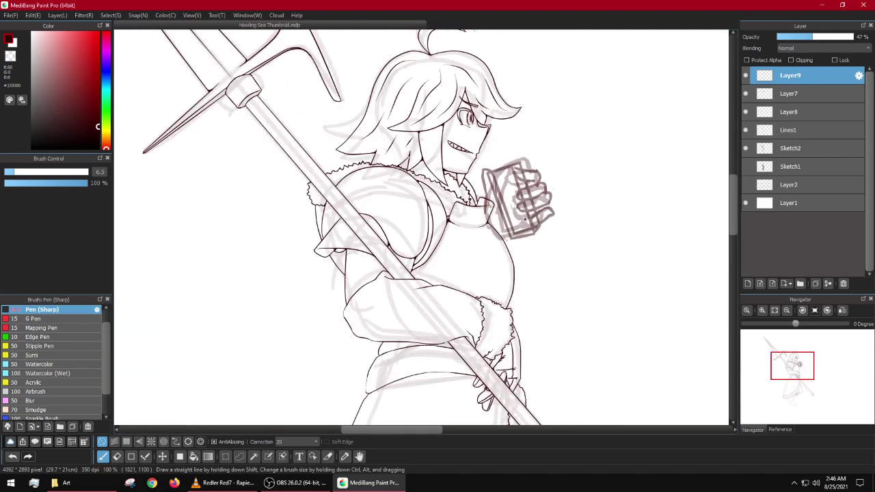
scroll(540, 213, "up", 2)
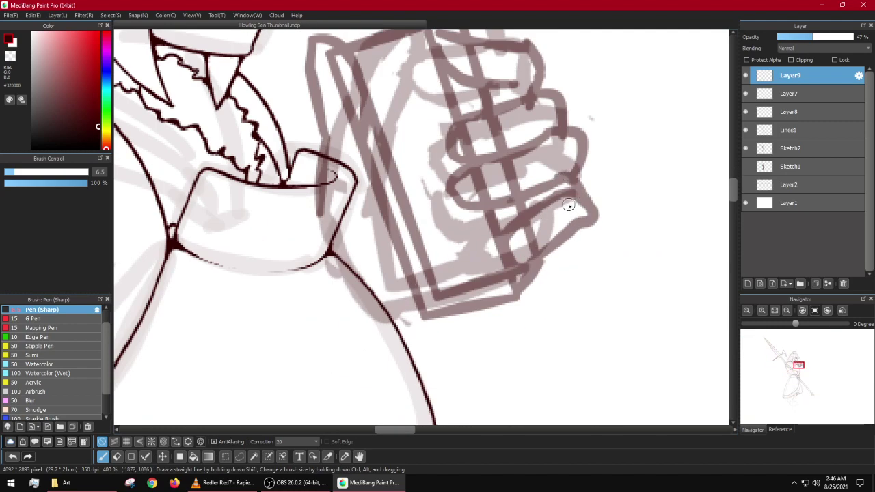
mouse_move(576, 194)
left_mouse_down()
mouse_move(597, 236)
mouse_move(585, 197)
mouse_move(564, 196)
mouse_move(578, 198)
mouse_move(586, 225)
mouse_move(590, 195)
mouse_move(564, 188)
left_mouse_up()
left_click_drag(532, 160, 574, 291)
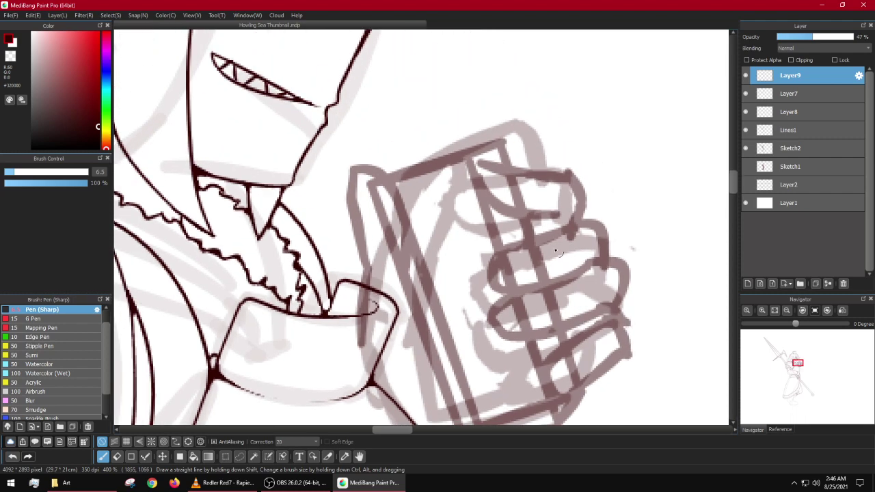
Step: Sketch a bent straw running horizontally from the mouth and slanting down to the drink box's upper corner
mouse_move(432, 171)
left_mouse_down()
mouse_move(501, 291)
mouse_move(458, 227)
mouse_move(372, 212)
mouse_move(374, 220)
mouse_move(464, 224)
left_mouse_up()
key("ctrl+z")
mouse_move(396, 236)
left_mouse_down()
mouse_move(461, 239)
mouse_move(452, 240)
mouse_move(485, 285)
left_mouse_up()
mouse_move(468, 242)
left_mouse_down()
mouse_move(497, 276)
mouse_move(474, 275)
left_mouse_up()
mouse_move(452, 239)
left_mouse_down()
mouse_move(470, 294)
mouse_move(454, 237)
mouse_move(482, 279)
left_mouse_up()
key("ctrl+z")
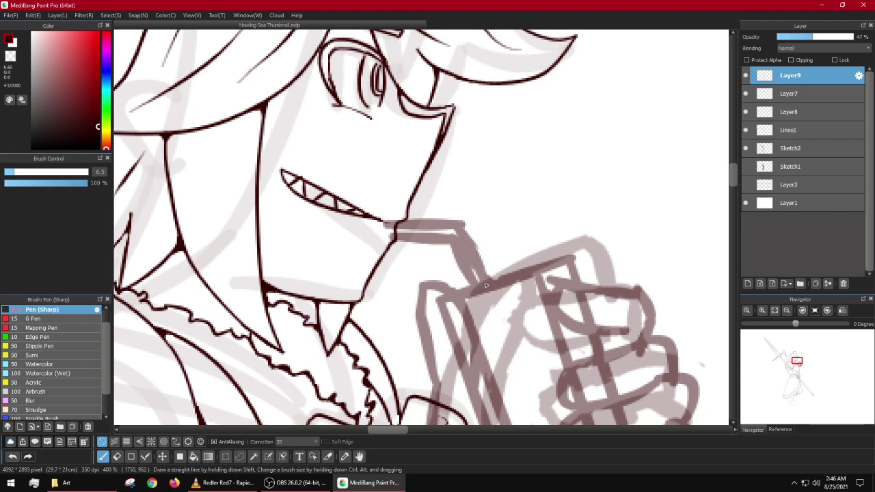
Step: Sketch a folded triangular flap hanging from the drink box's upper edge
scroll(521, 183, "down", 5)
scroll(528, 214, "up", 3)
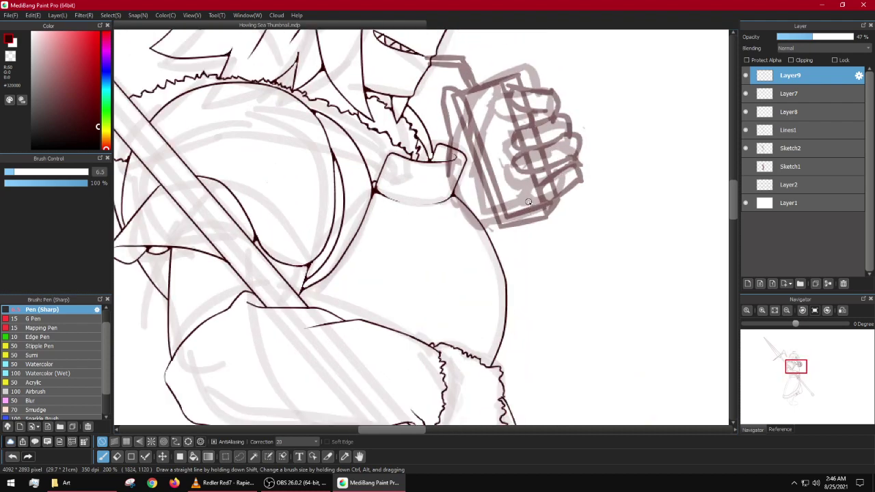
scroll(529, 202, "down", 1)
left_click_drag(517, 149, 526, 203)
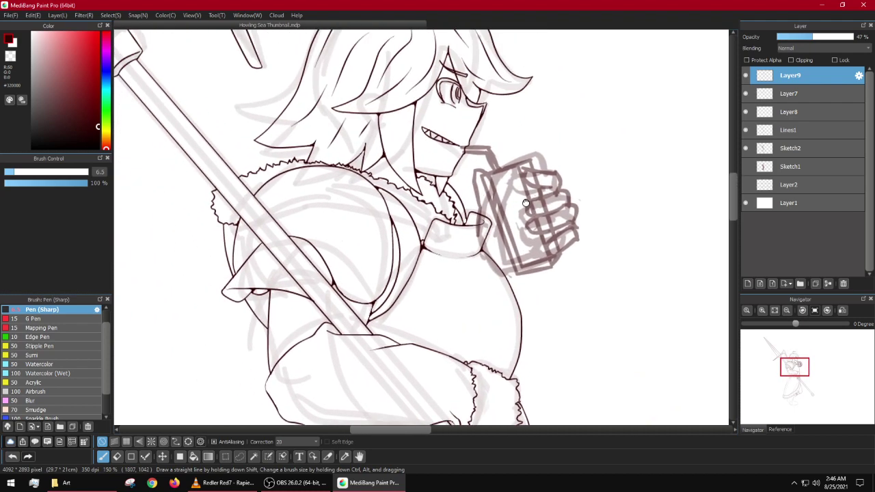
scroll(526, 203, "up", 2)
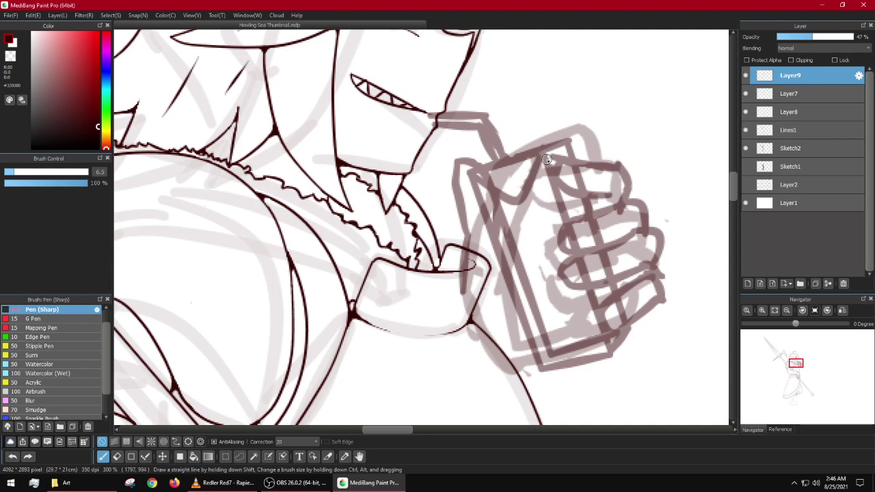
scroll(545, 156, "down", 4)
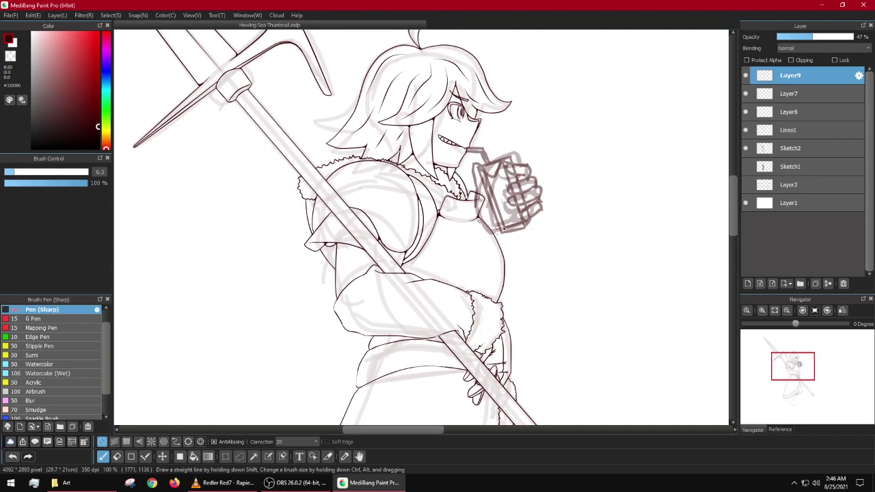
left_click_drag(450, 221, 429, 267)
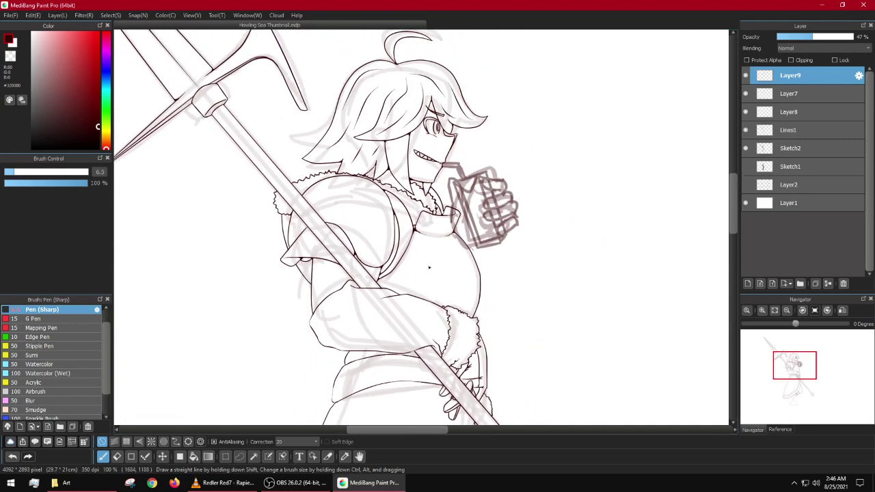
Step: Erase the slanted straw sketch between the mouth and the drink box
scroll(479, 205, "up", 3)
scroll(471, 198, "up", 3)
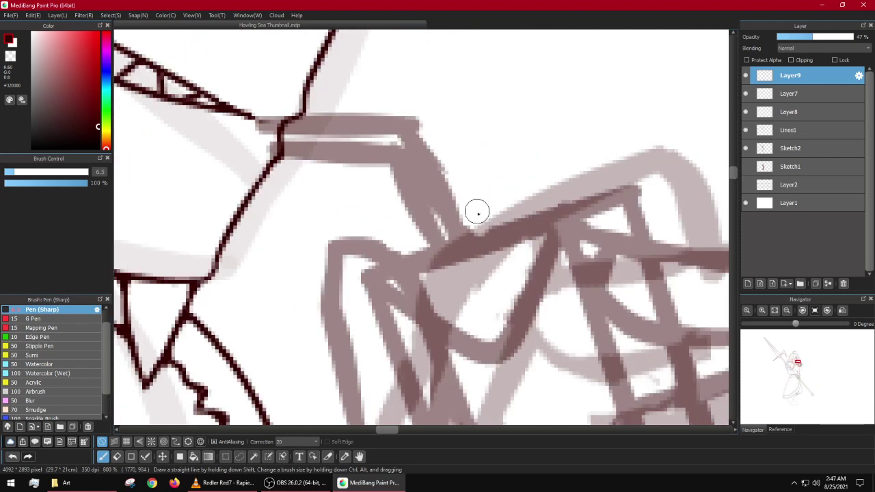
left_click_drag(458, 218, 383, 131)
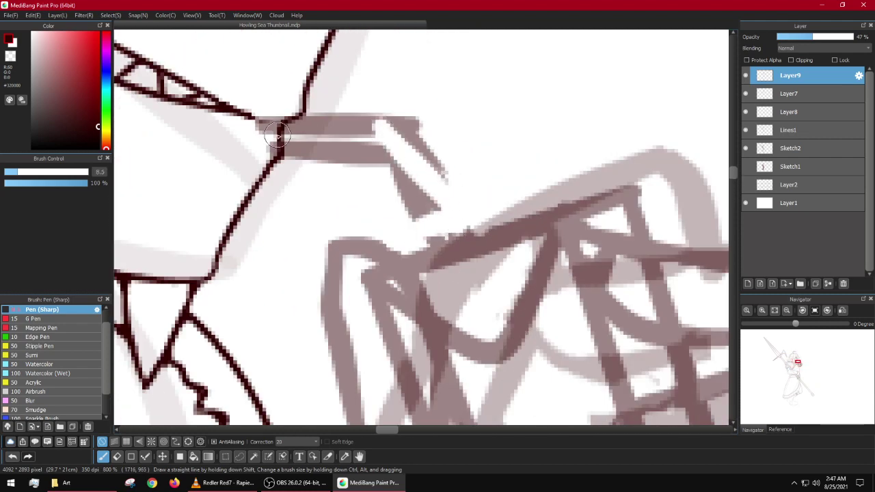
key("bracketright")
key("bracketright")
key("bracketright")
key("bracketright")
key("bracketright")
key("bracketright")
key("bracketright")
key("bracketright")
mouse_move(269, 132)
left_mouse_down()
mouse_move(298, 144)
mouse_move(429, 143)
mouse_move(424, 219)
left_mouse_up()
Step: Redraw the straw at brush size 5.5, running straight out from the lips and bending steeply down into the box's top
mouse_move(392, 128)
left_mouse_down()
mouse_move(316, 137)
mouse_move(288, 117)
mouse_move(447, 121)
left_mouse_up()
key("bracketleft")
key("bracketleft")
key("bracketleft")
key("bracketleft")
key("bracketleft")
key("bracketleft")
key("bracketleft")
key("bracketleft")
key("bracketleft")
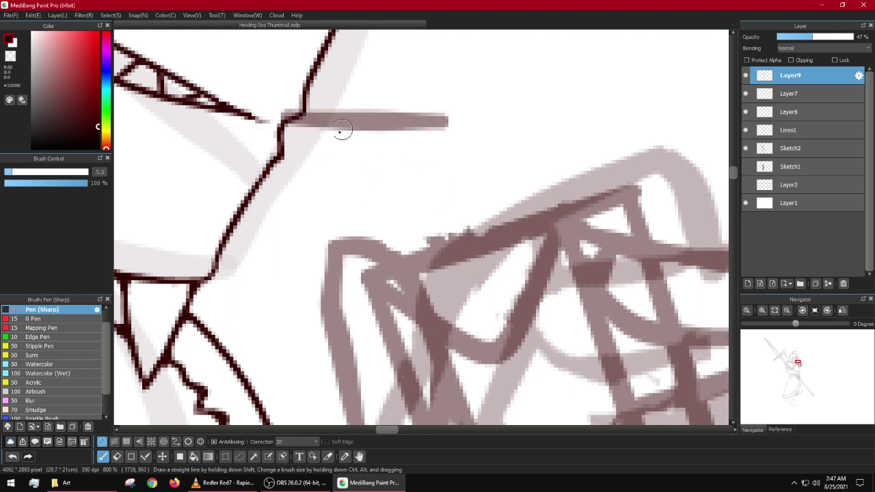
left_click_drag(277, 137, 428, 150)
key("ctrl+z")
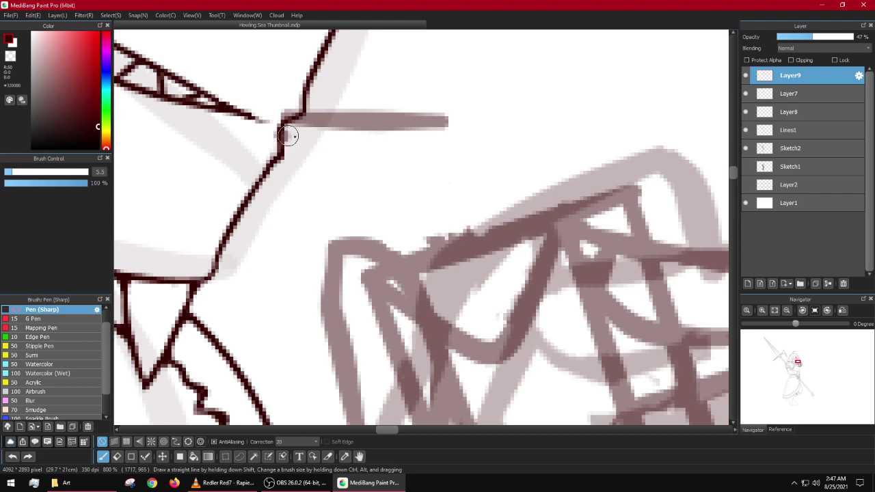
mouse_move(283, 132)
left_mouse_down()
mouse_move(443, 139)
mouse_move(469, 231)
left_mouse_up()
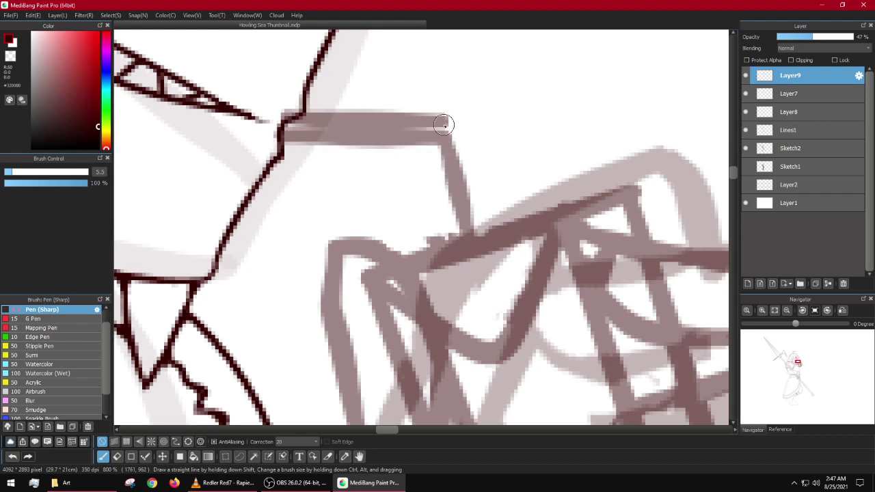
mouse_move(446, 123)
left_mouse_down()
mouse_move(471, 145)
mouse_move(484, 230)
mouse_move(495, 158)
left_mouse_up()
scroll(488, 216, "down", 7)
Step: Sketch short angled wrist lines below the drink box, beside the chest outline
scroll(494, 158, "up", 3)
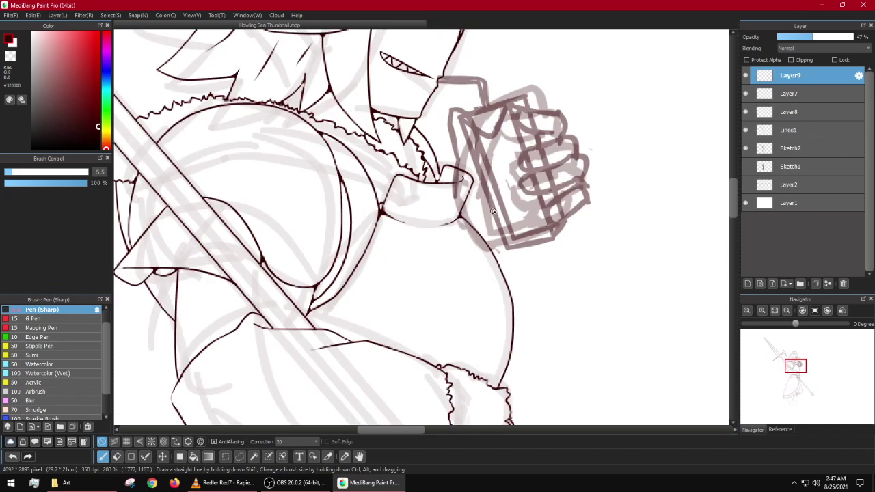
scroll(415, 253, "down", 3)
scroll(439, 244, "up", 5)
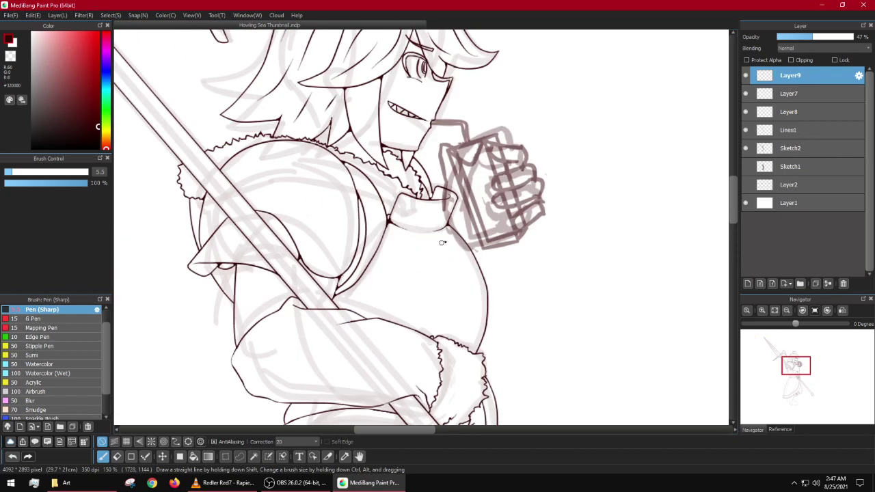
mouse_move(604, 195)
left_mouse_down()
mouse_move(482, 248)
mouse_move(519, 247)
left_mouse_up()
key("ctrl+z")
left_click_drag(410, 175, 497, 281)
scroll(547, 244, "down", 3)
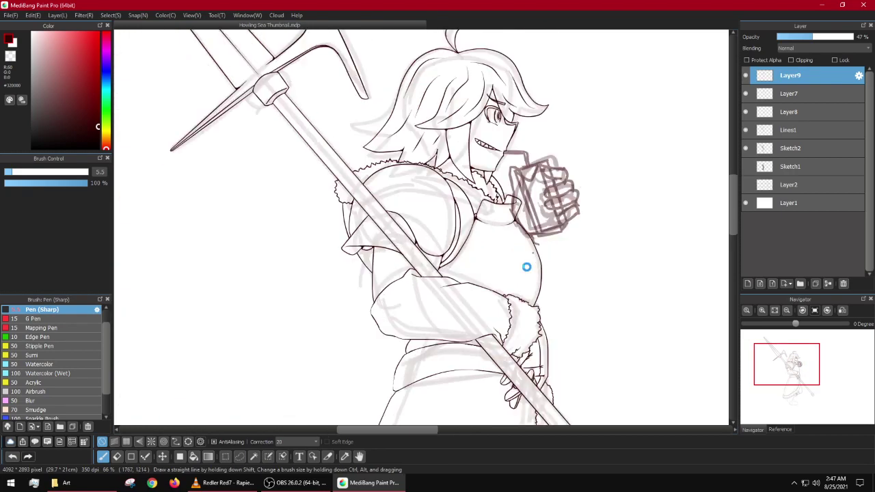
scroll(526, 264, "up", 2)
scroll(543, 252, "down", 2)
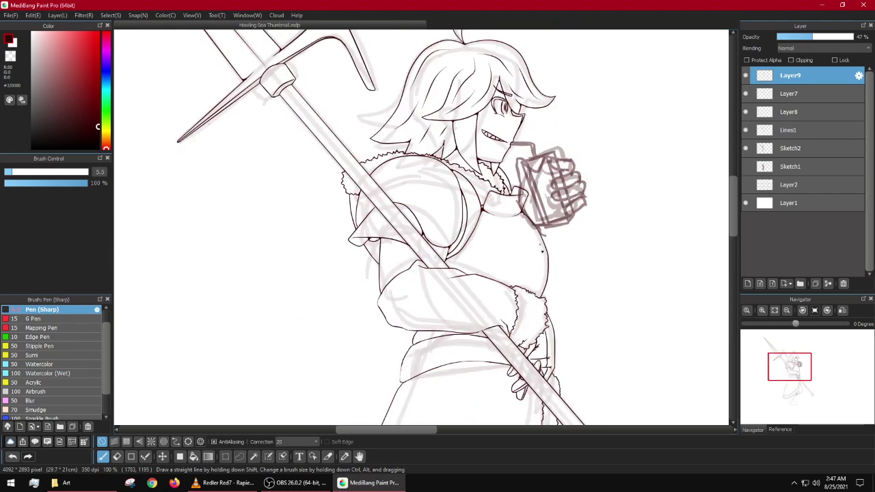
scroll(542, 251, "up", 3)
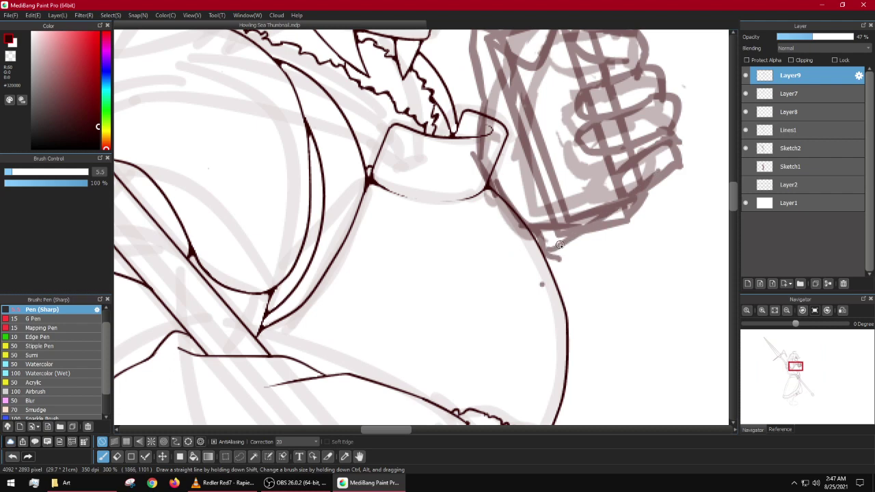
mouse_move(590, 239)
left_mouse_down()
mouse_move(590, 257)
mouse_move(578, 261)
mouse_move(591, 261)
mouse_move(553, 315)
left_mouse_up()
key("ctrl+z")
Step: Examine the sketched hand, straw and drink box up close and against the full figure
scroll(552, 315, "down", 5)
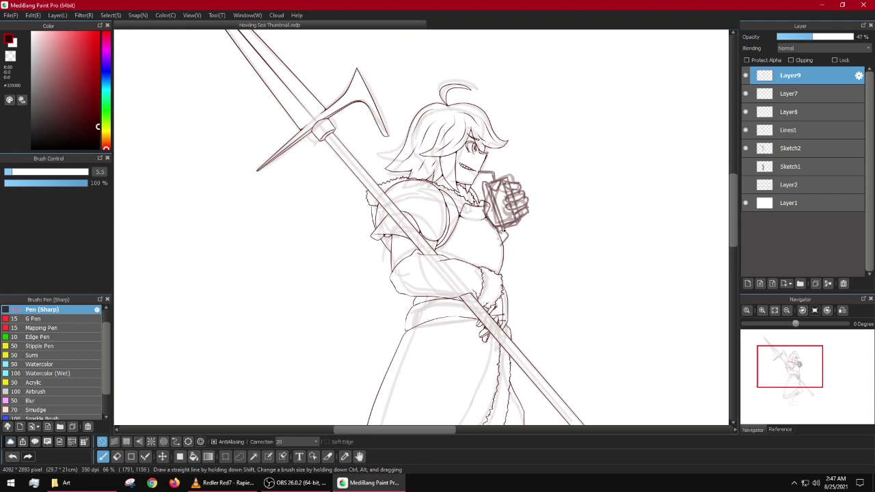
scroll(511, 231, "down", 1)
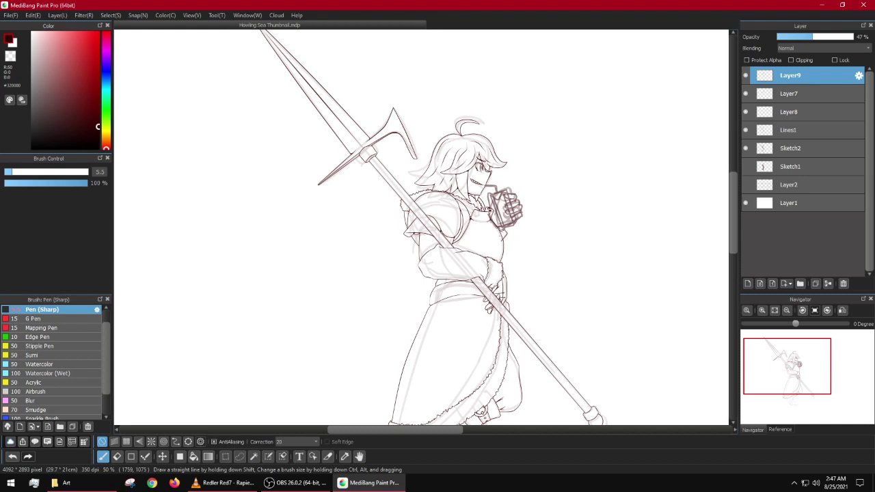
scroll(481, 191, "up", 5)
scroll(481, 190, "down", 3)
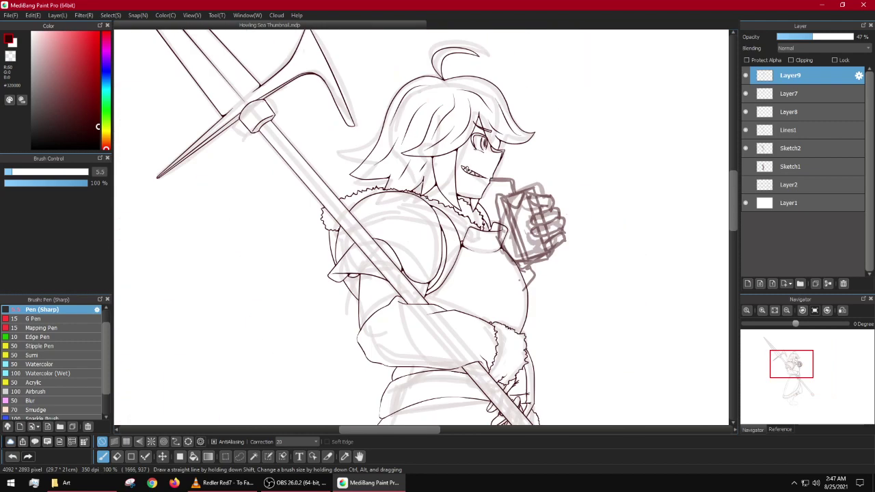
scroll(492, 169, "up", 3)
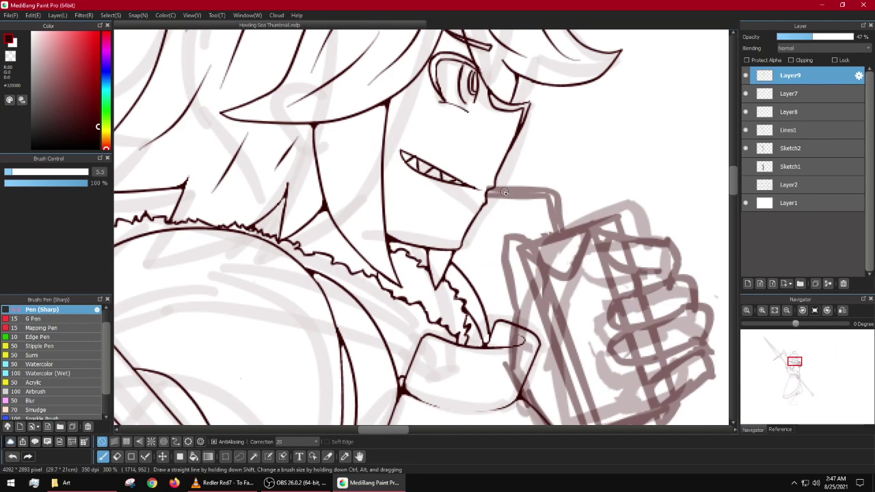
scroll(504, 192, "down", 3)
scroll(506, 192, "down", 4)
scroll(512, 212, "up", 3)
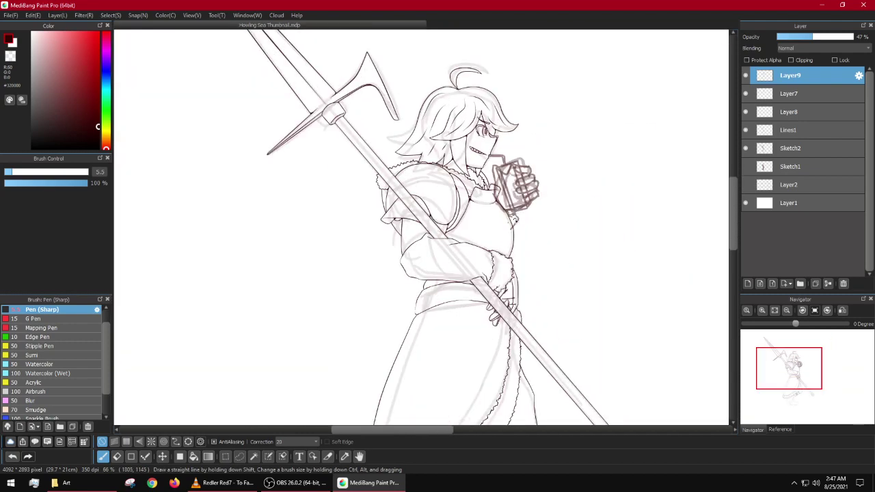
left_click_drag(503, 404, 475, 259)
left_click_drag(434, 102, 436, 252)
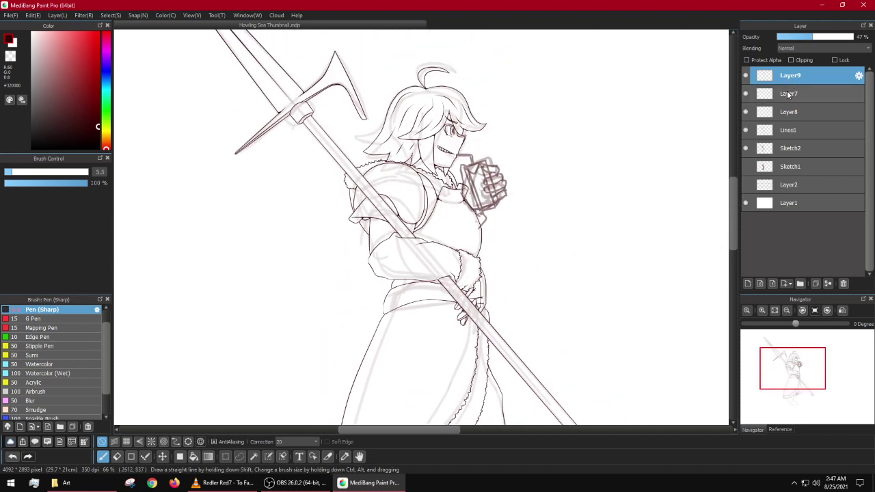
Step: Delete Layer7 and make Layer8 the active layer
left_click(790, 94)
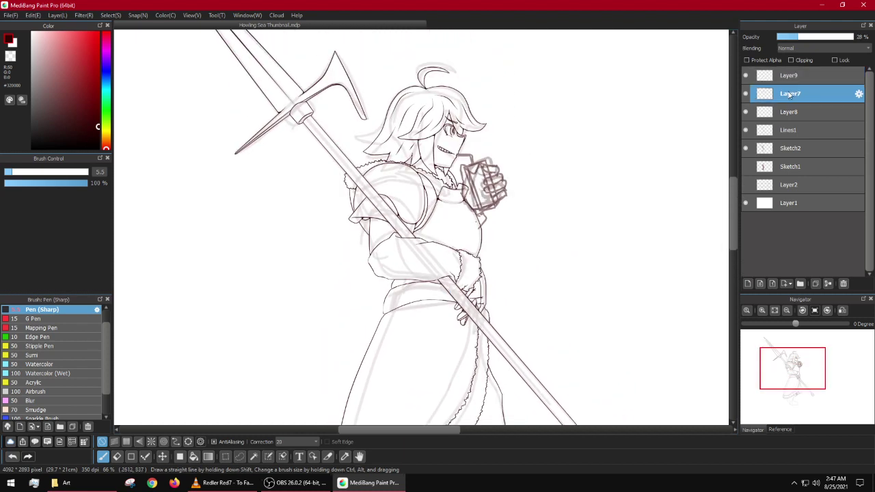
left_click(844, 283)
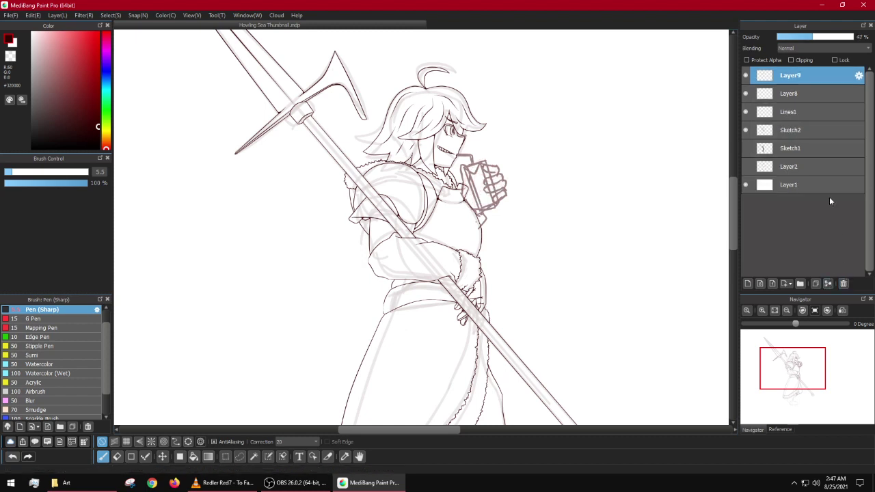
left_click(793, 95)
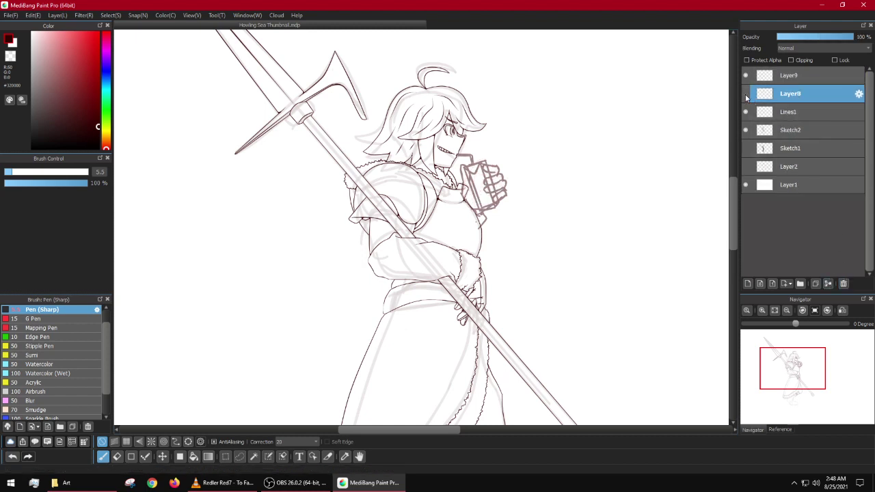
left_click_drag(511, 246, 566, 34)
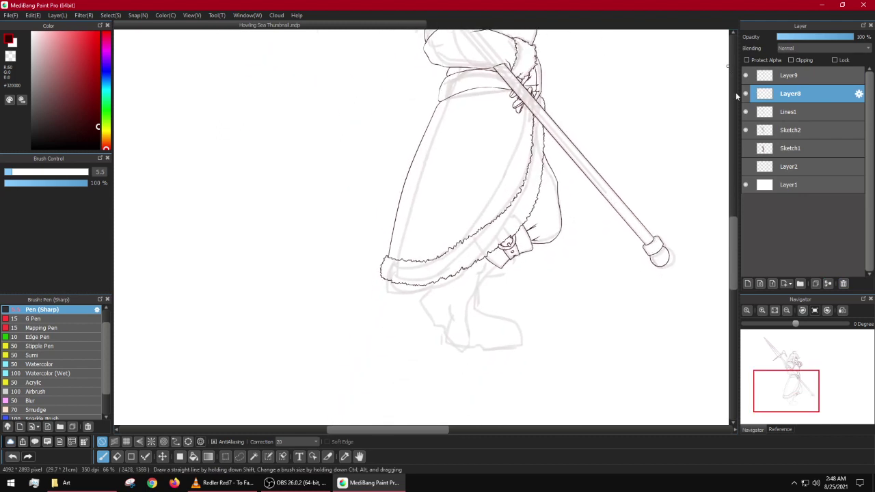
left_click_drag(531, 101, 494, 194)
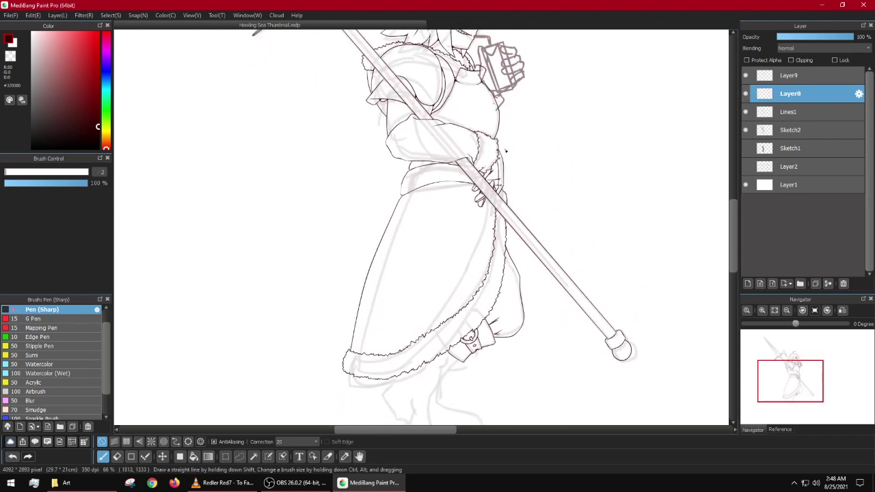
left_click_drag(449, 364, 467, 177)
scroll(462, 193, "up", 4)
scroll(491, 171, "down", 4)
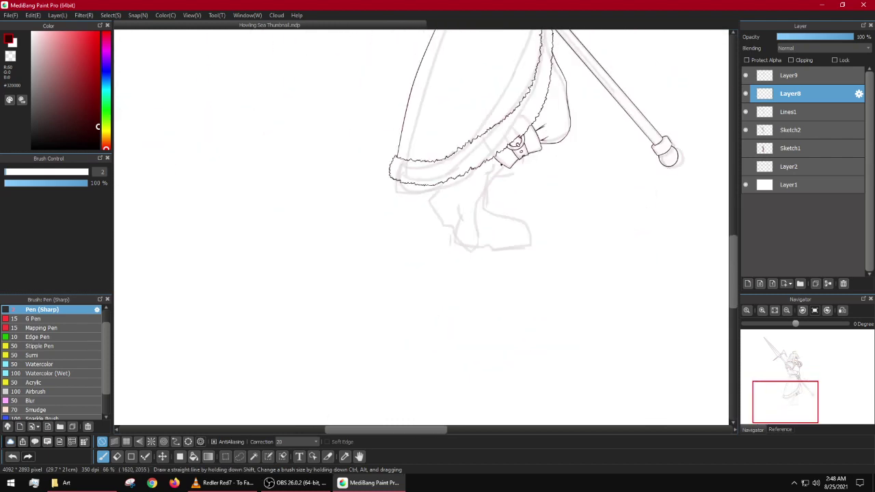
scroll(466, 197, "up", 6)
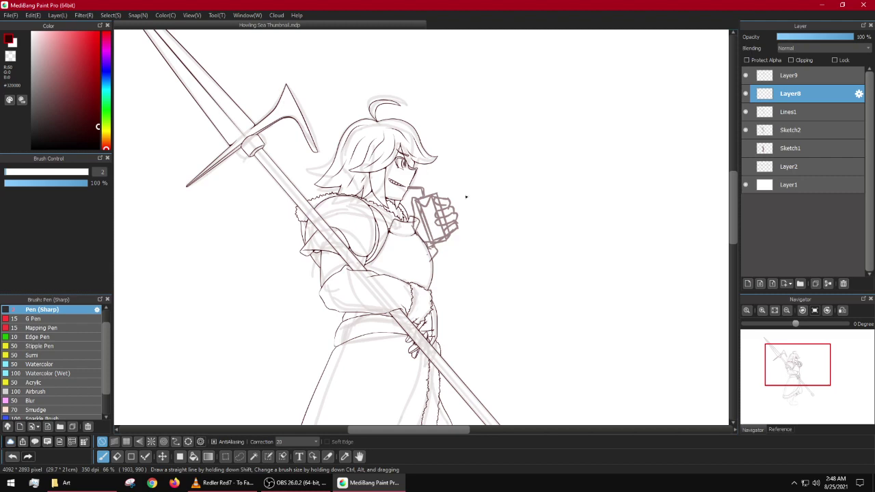
Step: On Lines1, erase the toothed grin and ink a single slanted mouth line reaching toward the lips
left_click(781, 114)
scroll(395, 184, "up", 6, "ctrl")
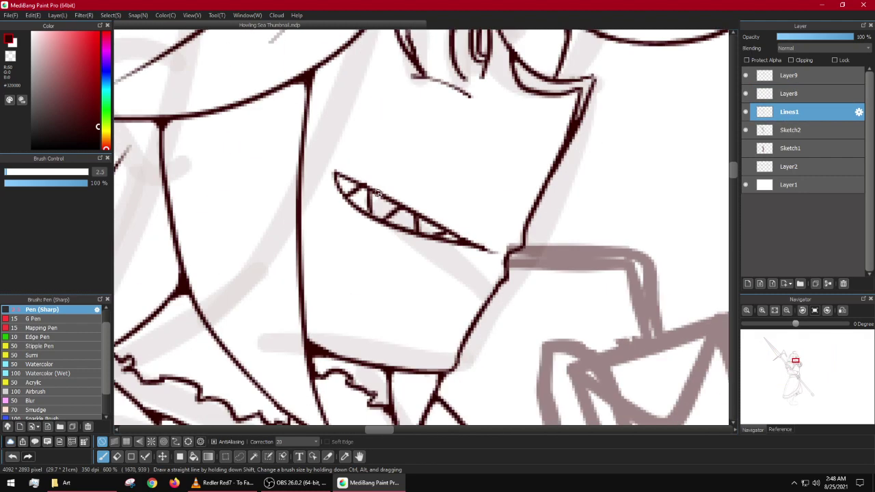
key("]")
key("]")
key("]")
mouse_move(344, 184)
left_mouse_down()
mouse_move(414, 228)
mouse_move(336, 176)
mouse_move(390, 212)
mouse_move(490, 248)
mouse_move(434, 221)
mouse_move(491, 250)
mouse_move(433, 244)
mouse_move(490, 258)
mouse_move(485, 237)
mouse_move(446, 252)
mouse_move(556, 266)
mouse_move(337, 181)
left_mouse_up()
scroll(469, 253, "up", 4)
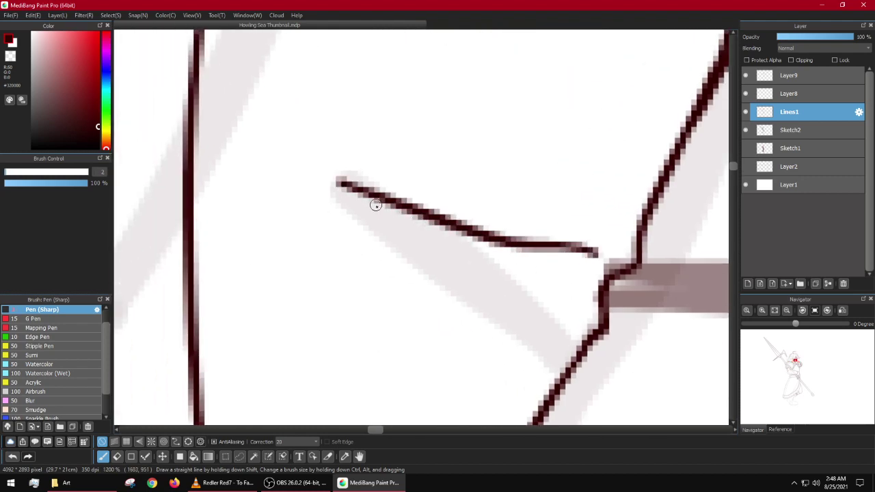
Step: On Lines1, ink a short lower branch at the end of the mouth line and erase the lip outline where the straw enters
mouse_move(375, 205)
left_mouse_down()
mouse_move(496, 243)
mouse_move(580, 288)
left_mouse_up()
key("ctrl+z")
scroll(580, 284, "down", 5)
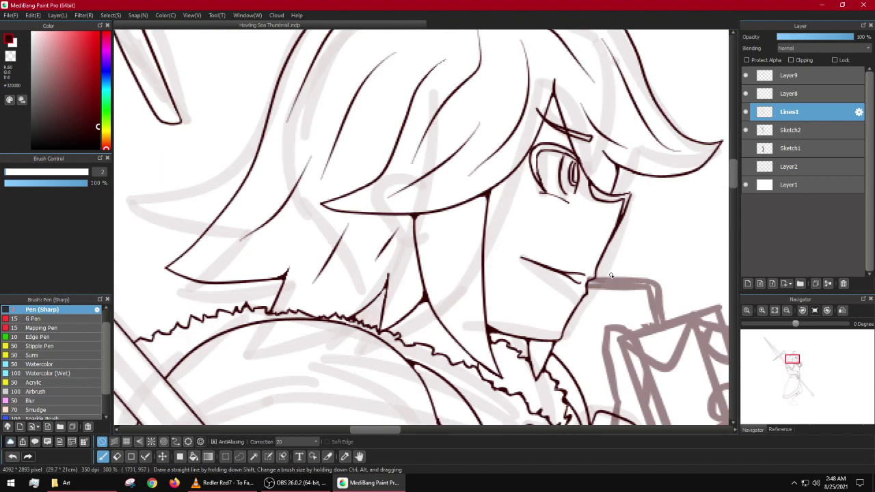
scroll(611, 275, "up", 4)
scroll(372, 191, "up", 2)
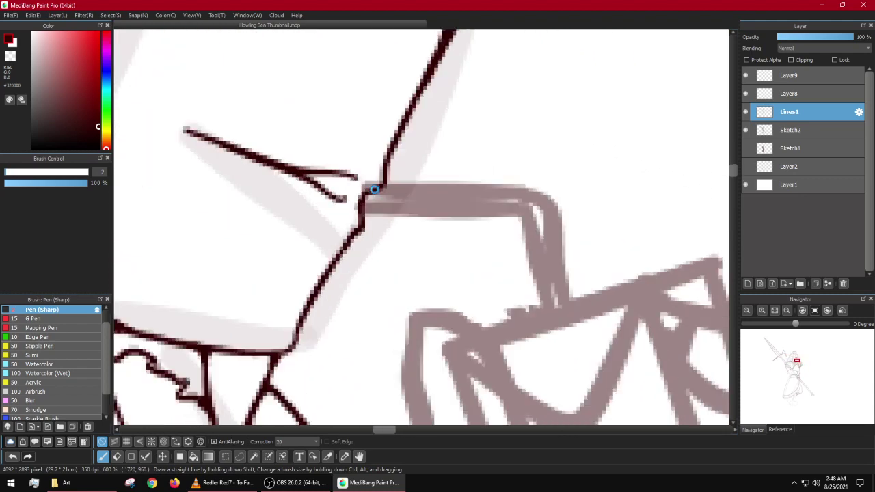
mouse_move(366, 196)
left_mouse_down()
mouse_move(378, 200)
mouse_move(355, 218)
left_mouse_up()
scroll(356, 222, "down", 3)
left_click_drag(488, 237, 416, 202)
Step: On Layer8, ink two nearly parallel straight lines for the straw, running from the mouth toward the sketched bend
left_click(798, 95)
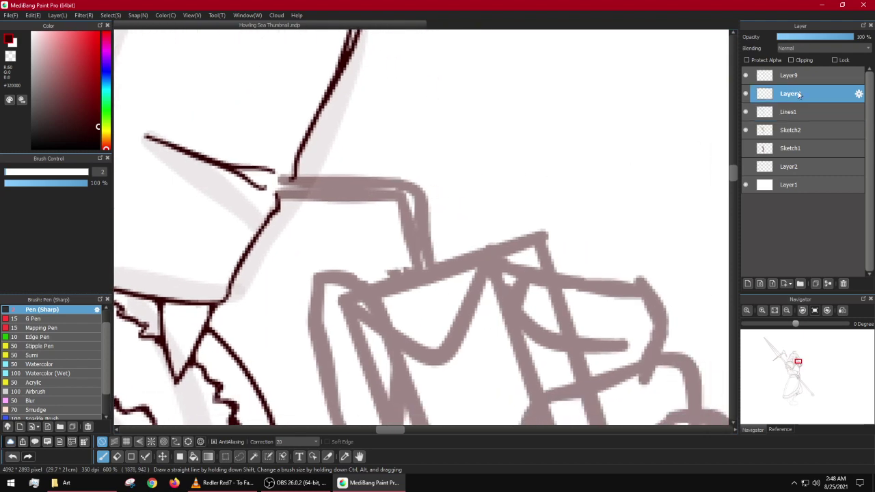
scroll(425, 196, "down", 4)
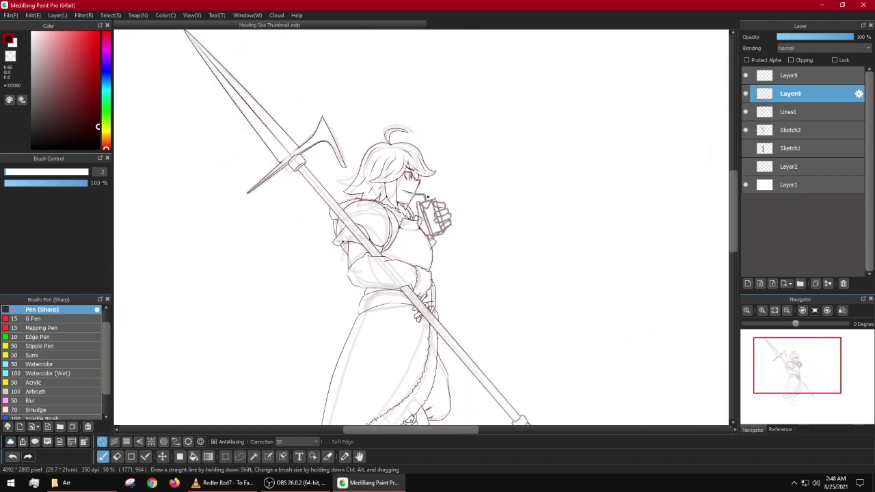
scroll(427, 197, "up", 4)
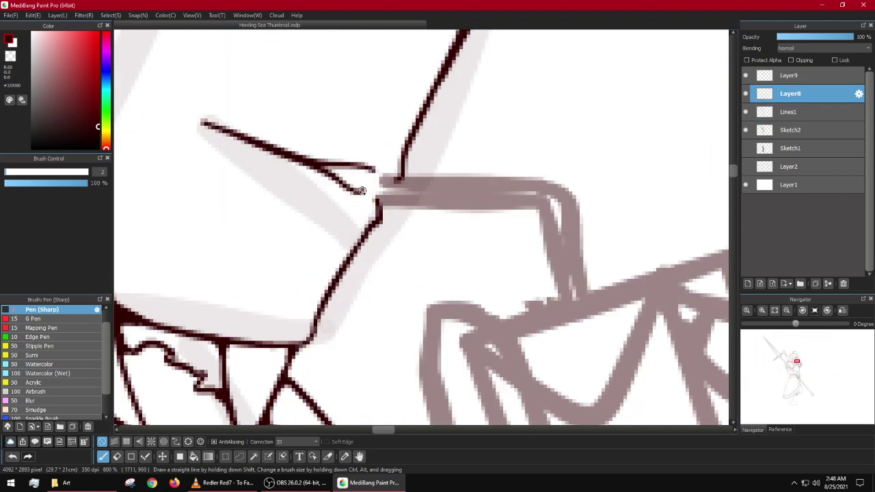
left_click(510, 226, "shift")
left_click_drag(361, 173, 377, 178)
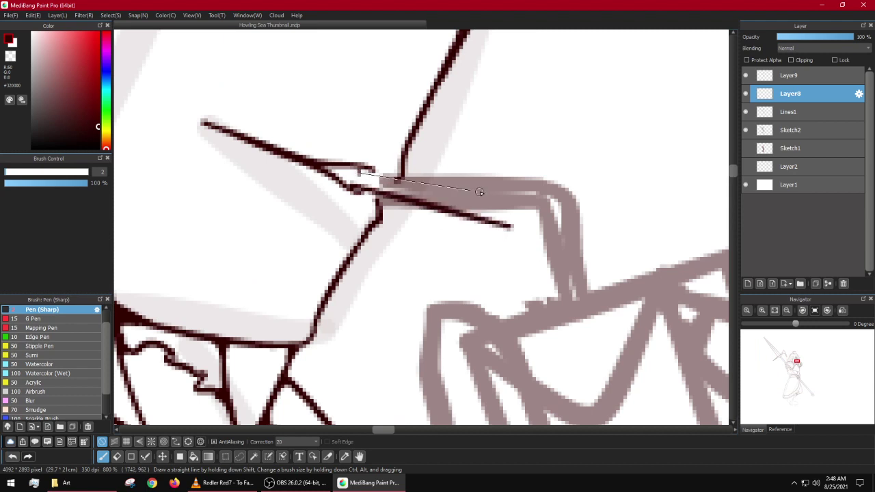
left_click(525, 205, "shift")
scroll(355, 172, "up", 1)
scroll(353, 171, "up", 1)
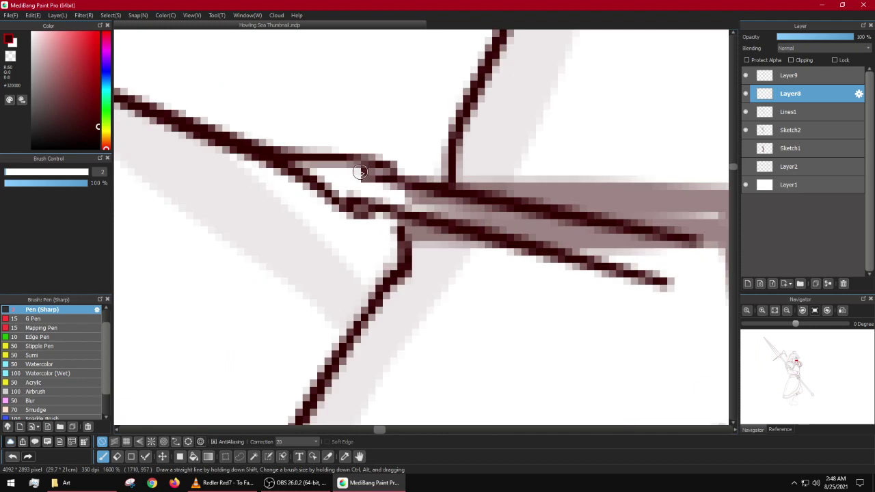
scroll(523, 209, "down", 1)
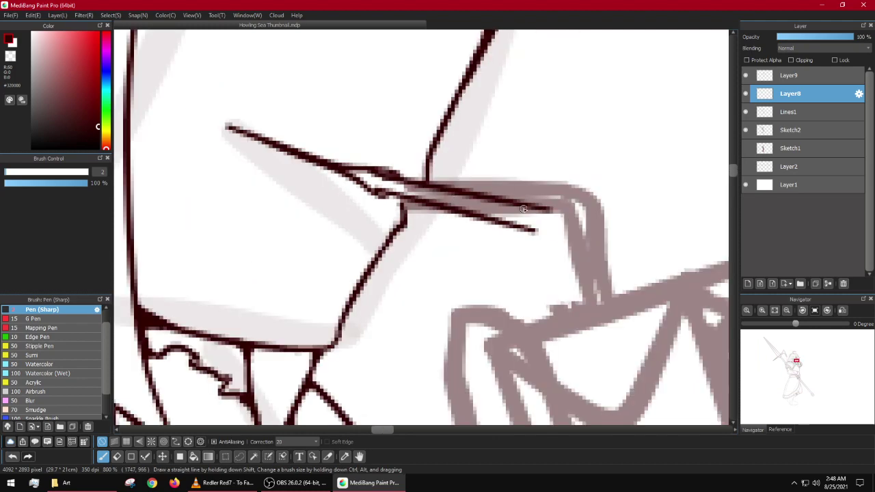
scroll(365, 200, "up", 2)
scroll(436, 201, "down", 3)
Step: Ink two short straight lines for the straw's lower section, descending into the top of the drink box
left_click_drag(504, 216, 357, 170)
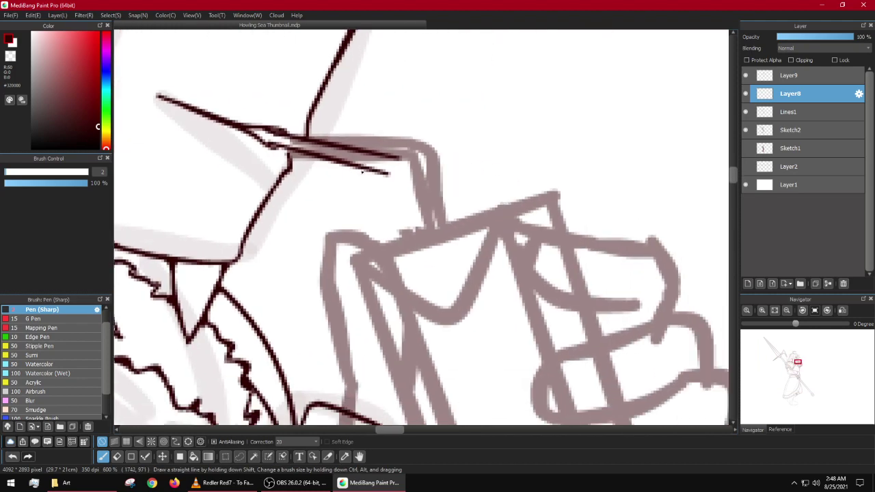
scroll(423, 189, "up", 2)
scroll(353, 164, "up", 1)
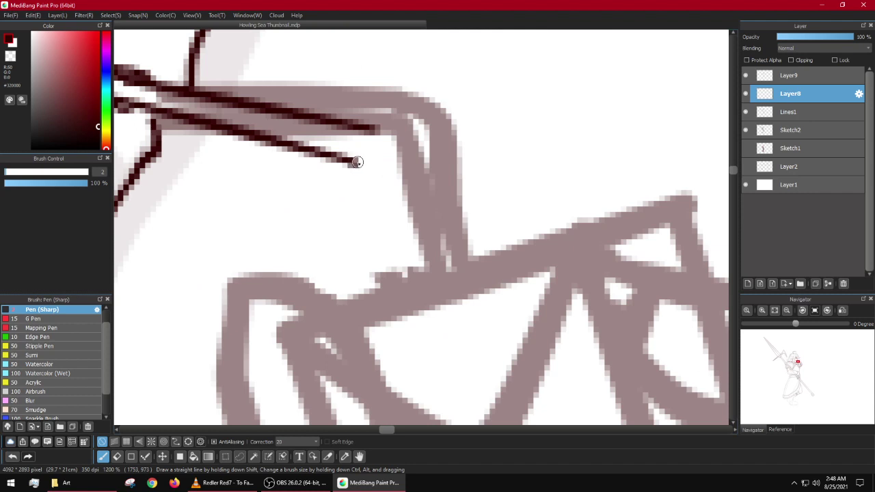
left_click(387, 197)
left_click(418, 284, "shift")
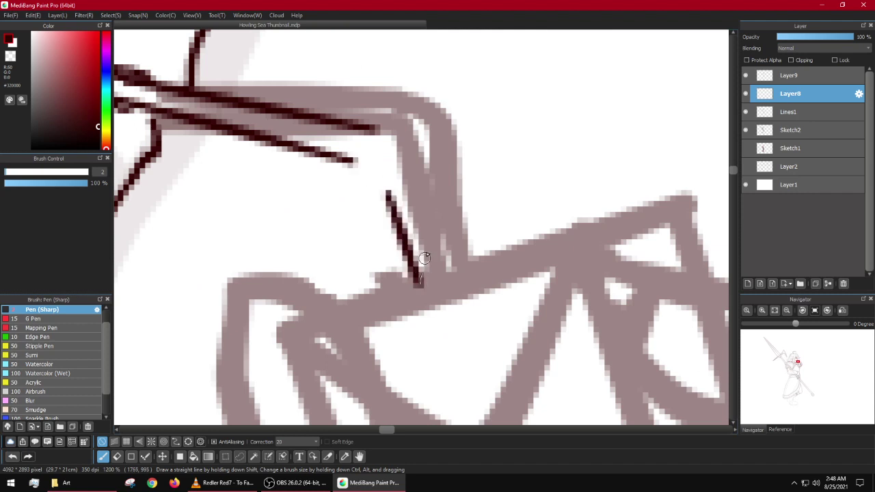
left_click(459, 275, "shift")
Step: Join both straw sections with stepped outlines at the bend and add three short slanted ridges across it
scroll(399, 180, "up", 2)
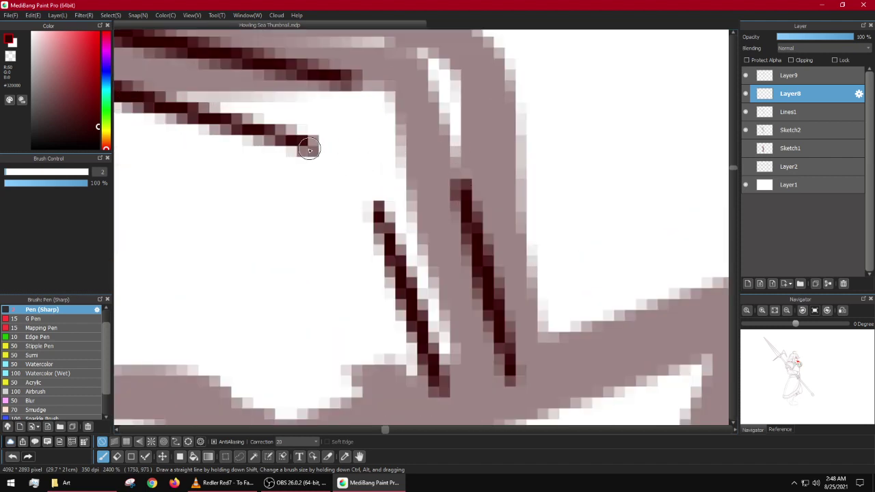
mouse_move(309, 149)
left_mouse_down()
mouse_move(337, 142)
mouse_move(327, 174)
mouse_move(356, 173)
mouse_move(328, 184)
mouse_move(334, 200)
mouse_move(379, 209)
left_mouse_up()
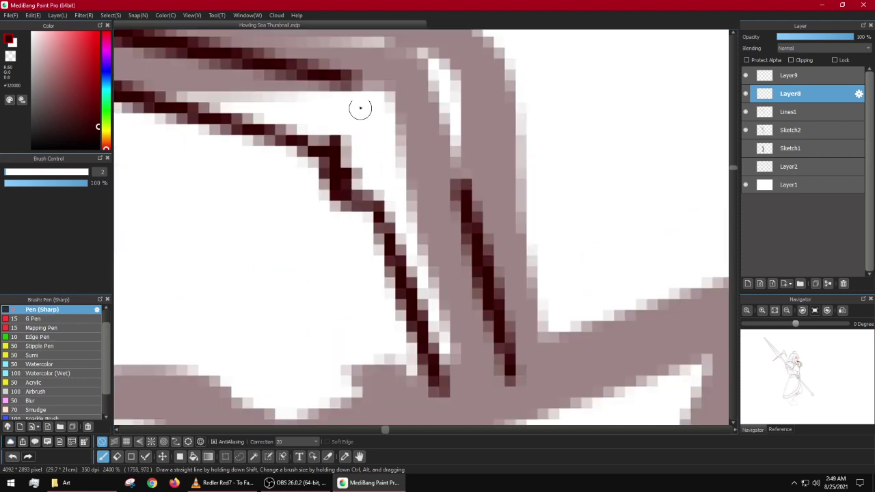
mouse_move(360, 108)
left_mouse_down()
mouse_move(399, 101)
mouse_move(411, 141)
mouse_move(460, 184)
left_mouse_up()
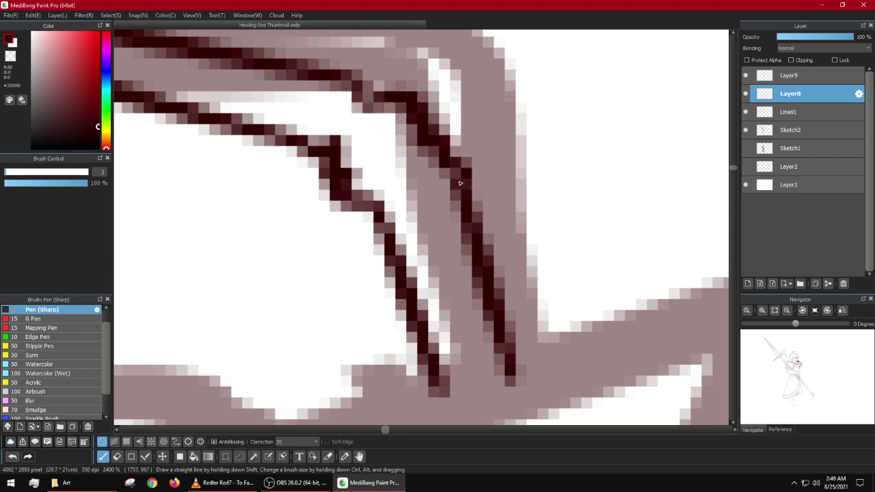
scroll(465, 178, "down", 7)
scroll(478, 164, "up", 8)
left_click_drag(418, 163, 464, 126)
left_click_drag(443, 209, 483, 182)
left_click_drag(461, 251, 501, 221)
scroll(507, 195, "down", 8)
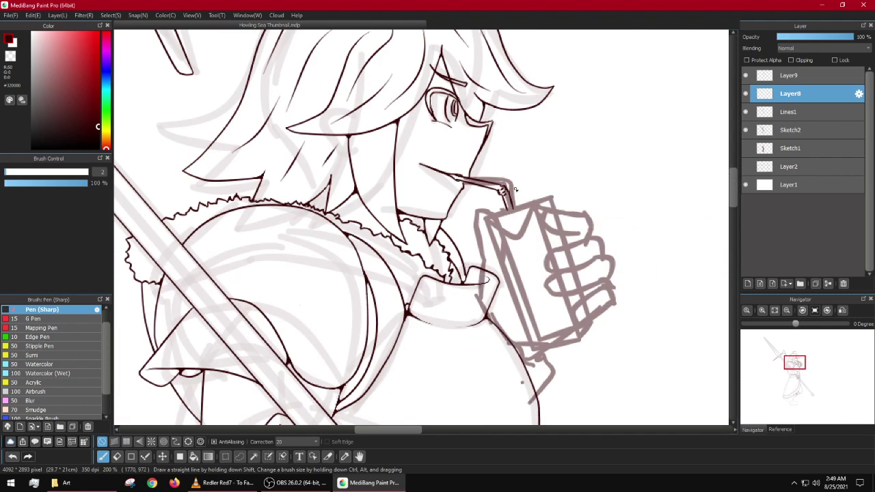
scroll(530, 188, "up", 4)
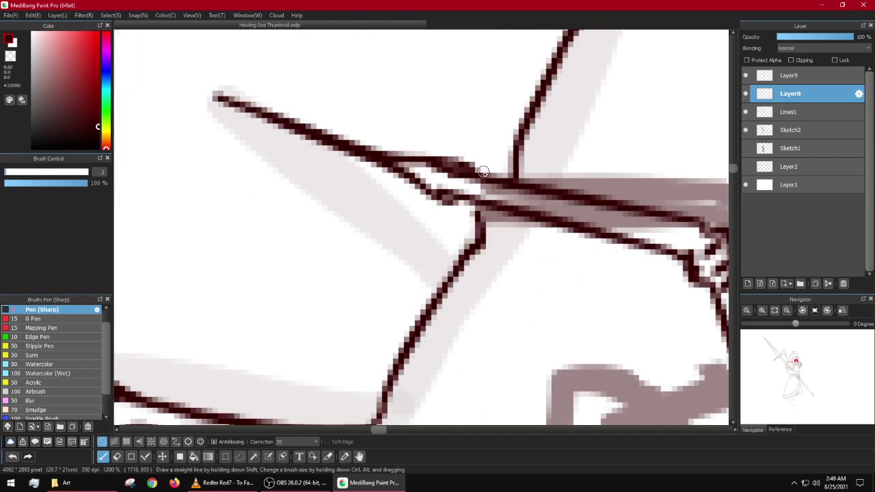
scroll(443, 175, "down", 5)
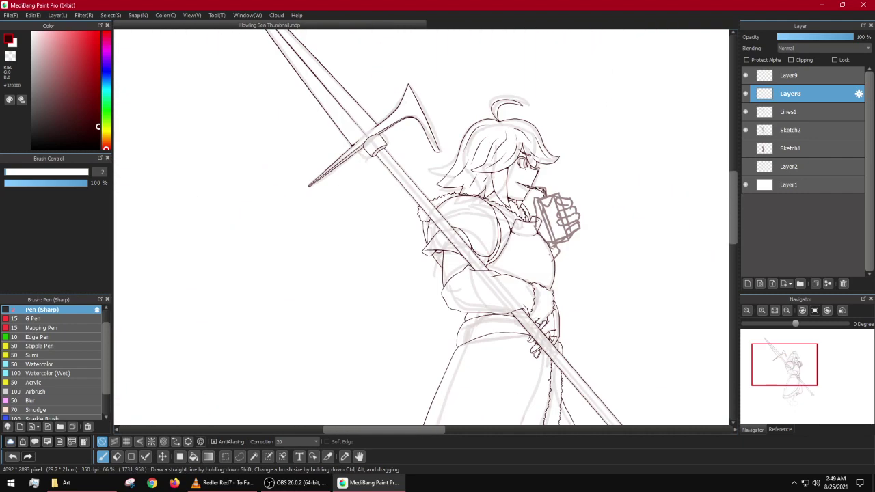
scroll(507, 186, "up", 5)
mouse_move(512, 189)
left_mouse_down()
mouse_move(468, 191)
mouse_move(517, 195)
left_mouse_up()
key("ctrl+z")
scroll(571, 197, "down", 3)
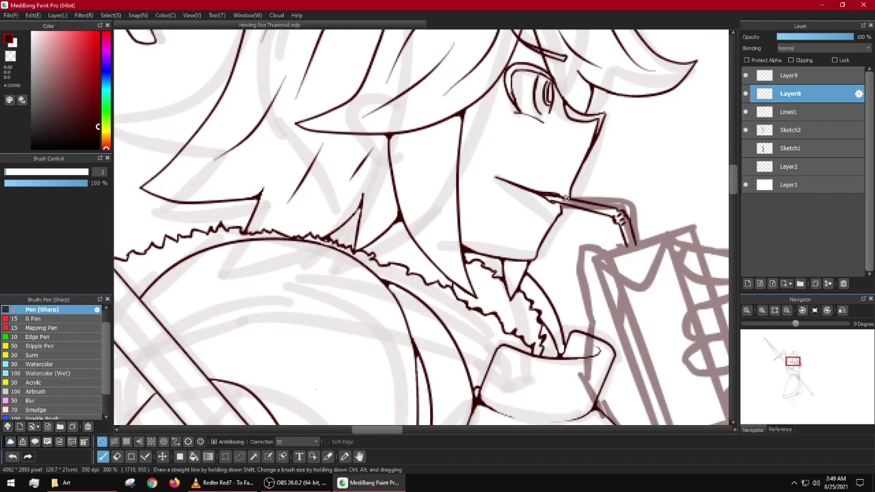
Step: On Lines1, rework the upper branch of the mouth line so it runs straight into the straw's upper edge
scroll(566, 197, "up", 2)
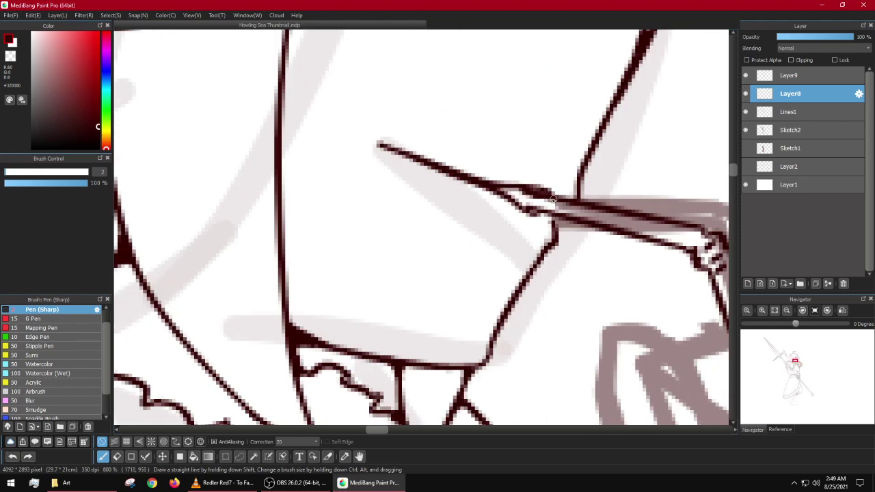
left_click(789, 111)
scroll(545, 204, "up", 3)
mouse_move(545, 204)
left_mouse_down()
mouse_move(483, 192)
mouse_move(406, 199)
mouse_move(422, 221)
mouse_move(403, 226)
mouse_move(508, 207)
left_mouse_up()
scroll(506, 208, "down", 4)
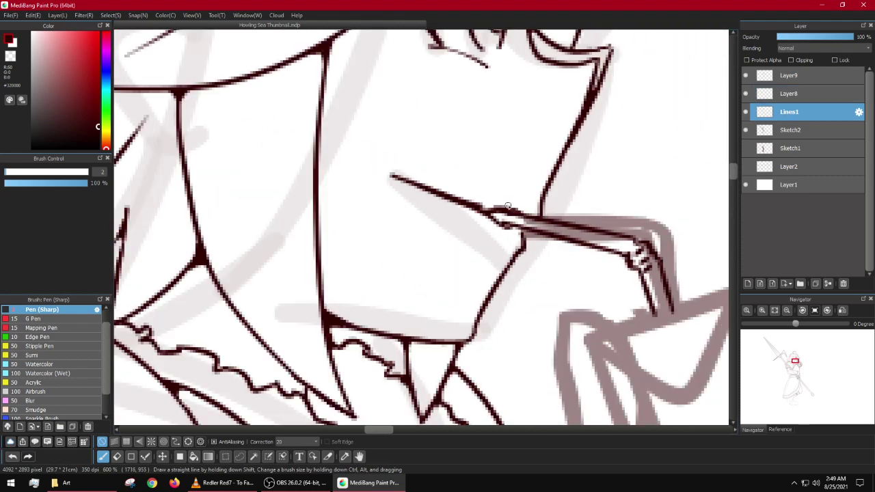
scroll(433, 196, "up", 2)
left_click_drag(434, 201, 510, 216)
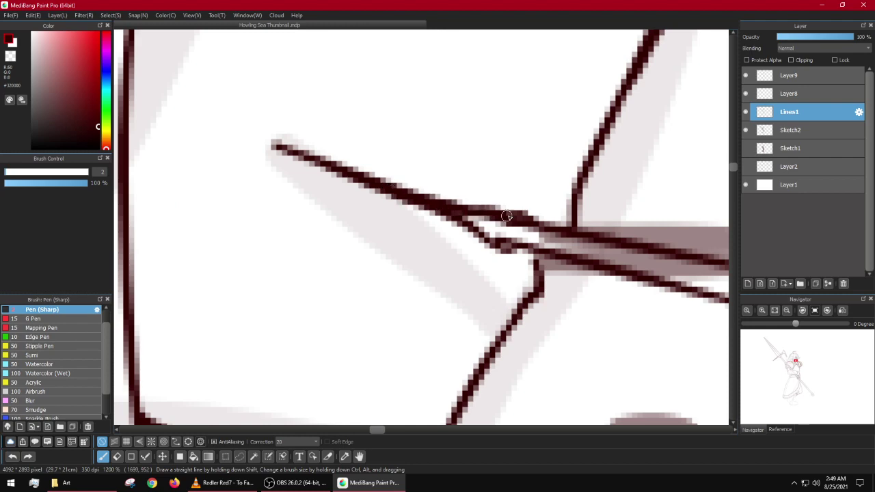
key("ctrl+z")
left_click_drag(451, 216, 519, 221)
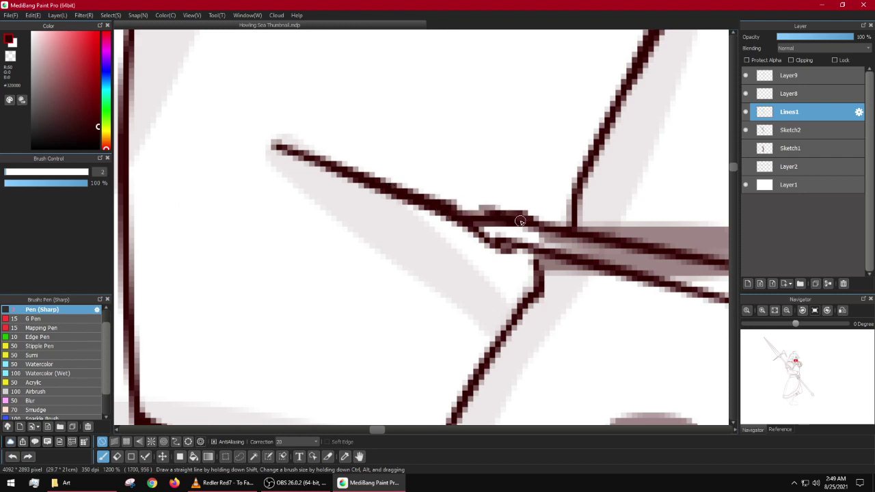
scroll(519, 221, "down", 3)
scroll(553, 234, "up", 4)
left_click_drag(466, 199, 547, 207)
scroll(499, 166, "down", 3)
scroll(492, 164, "down", 3)
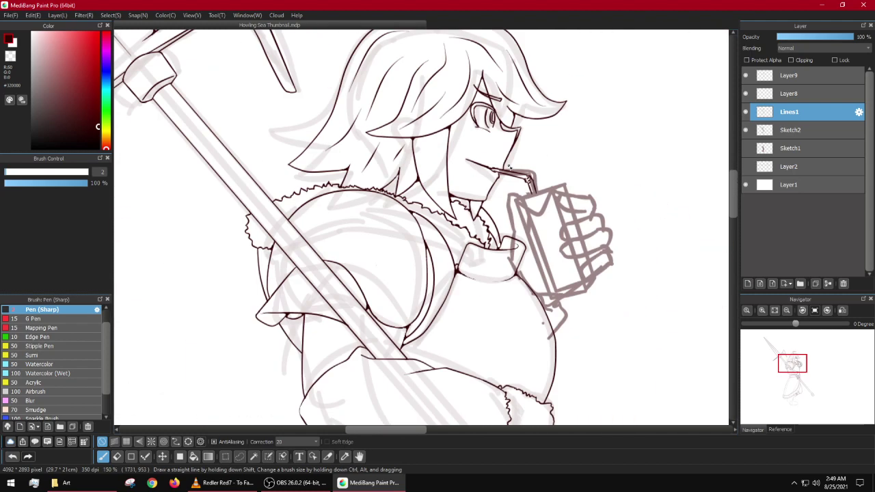
scroll(509, 168, "up", 6)
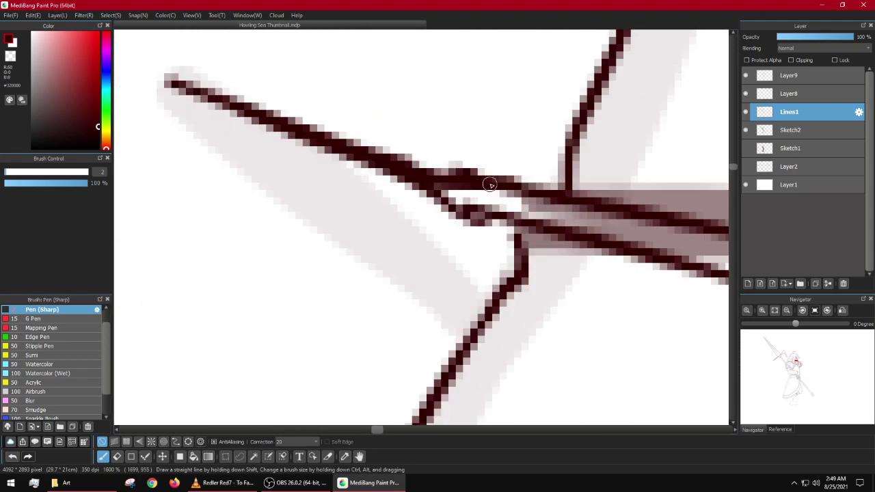
Step: Clean the stray pixels above the join between mouth and straw, working on Layer8 and Lines1
left_click(790, 95)
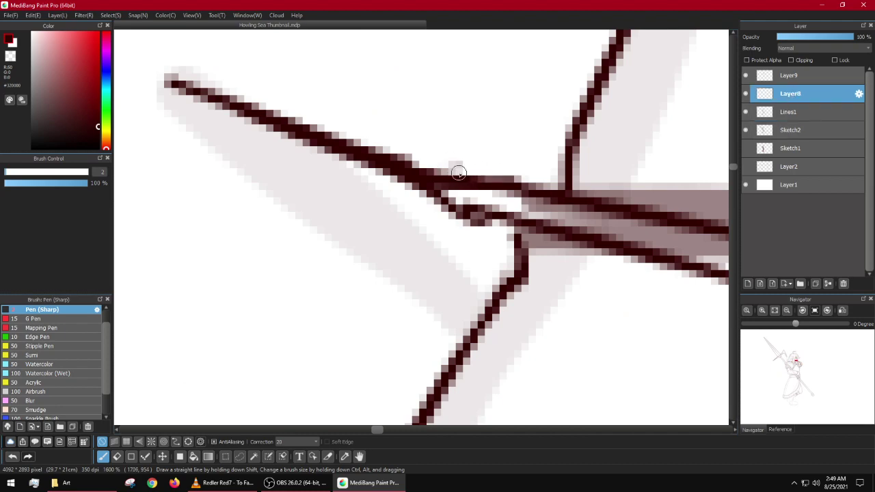
scroll(458, 173, "down", 4)
scroll(458, 173, "down", 3)
scroll(458, 173, "up", 3)
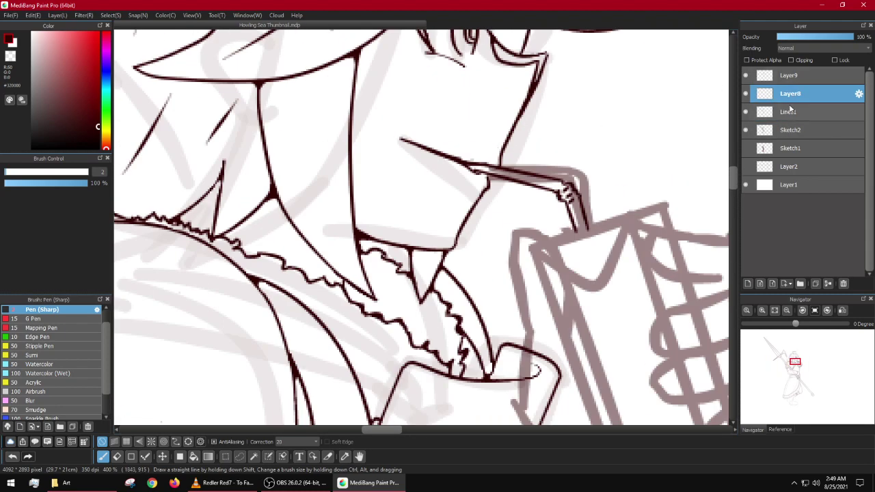
left_click(790, 112)
scroll(438, 174, "up", 3)
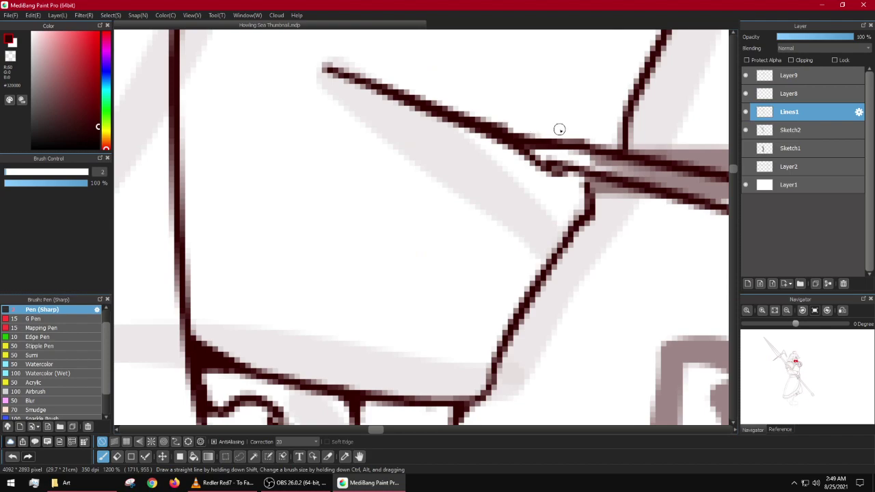
Step: Examine the mouth and straw join up close and against the figure, and the sketched feet below the coat hem
scroll(537, 130, "down", 5)
scroll(545, 129, "up", 5)
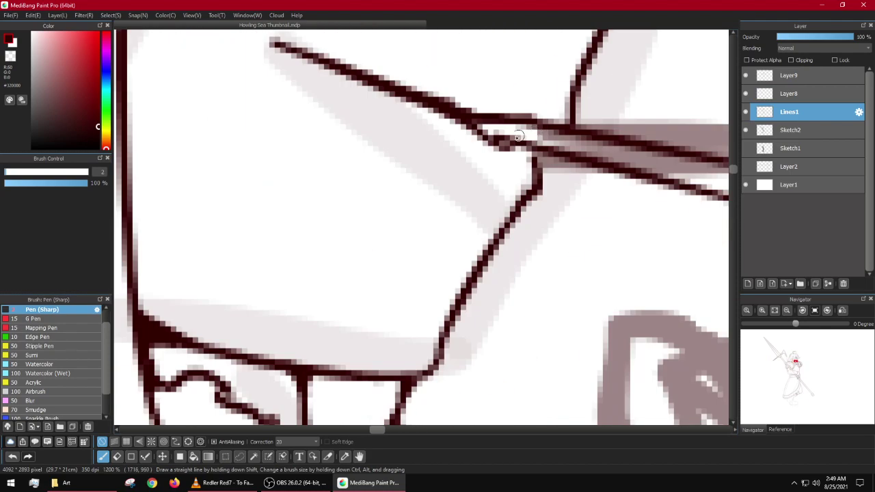
scroll(510, 136, "down", 6)
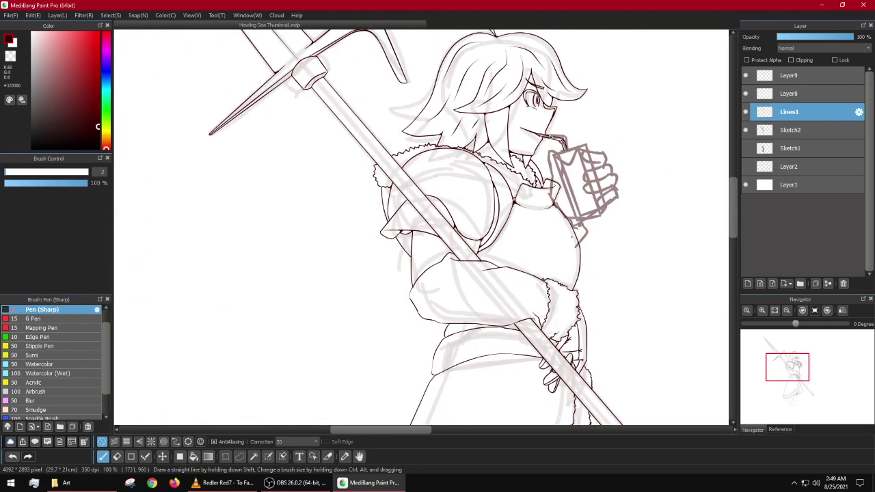
scroll(510, 138, "up", 6)
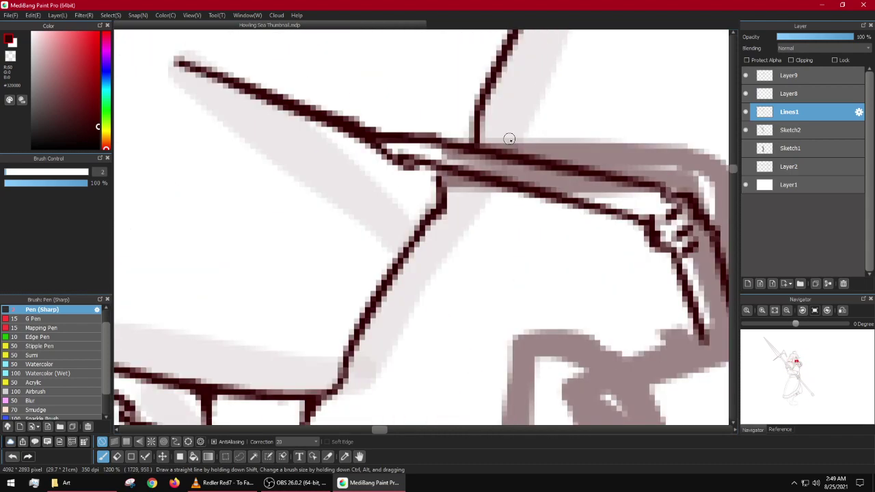
scroll(510, 139, "down", 6)
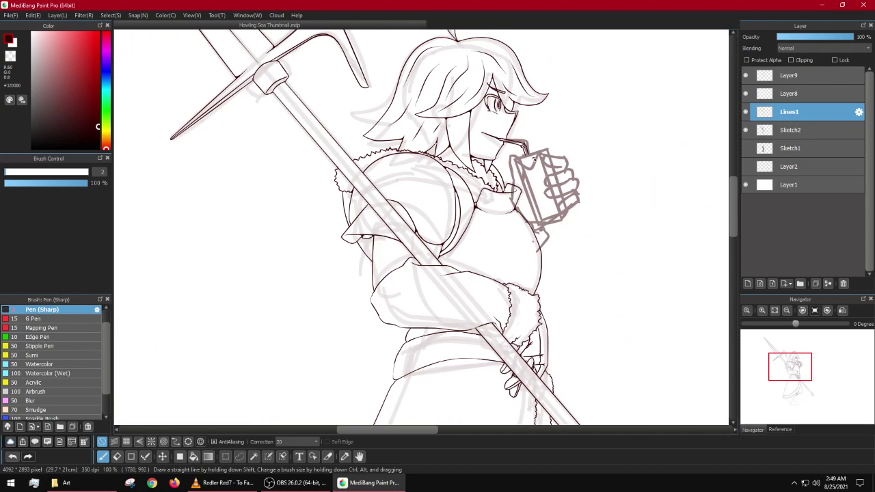
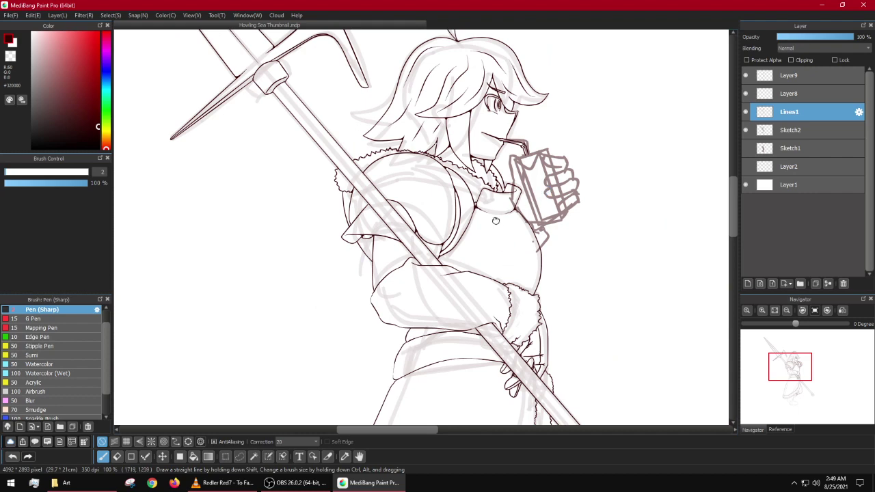
left_click_drag(496, 221, 436, 212)
scroll(435, 211, "down", 5)
scroll(418, 308, "up", 4)
left_click_drag(418, 309, 480, 179)
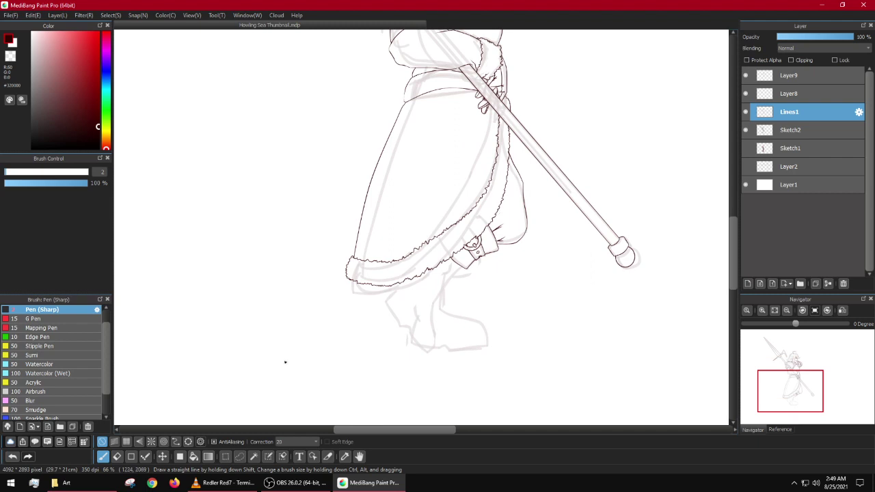
Step: Switch to OBS Studio to check the running recording, and minimise its window to return to the drawing
left_click(298, 483)
left_click(350, 4)
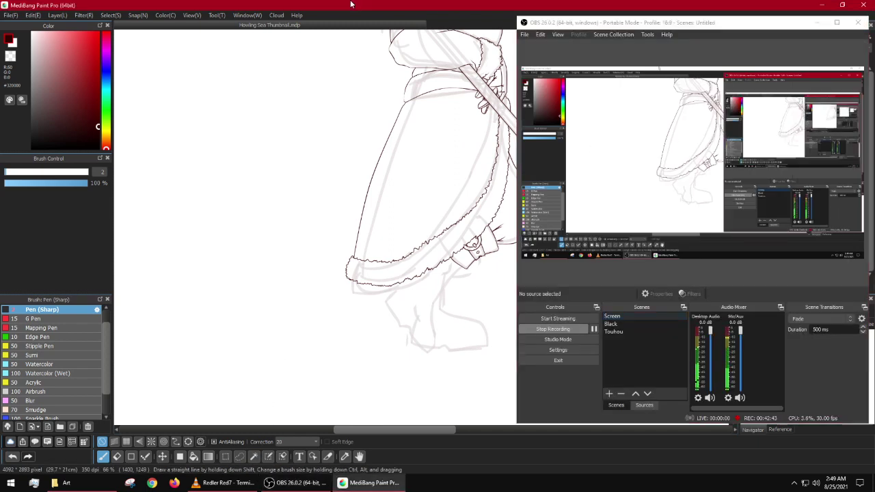
left_click(817, 23)
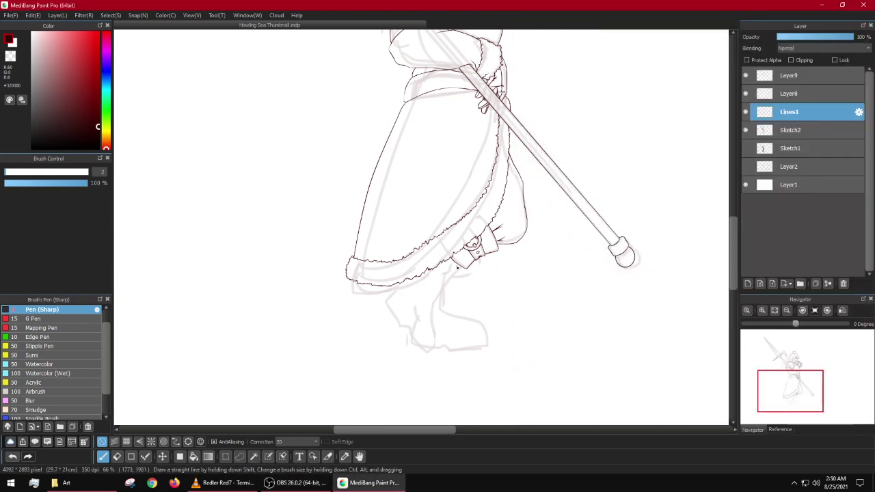
Step: Try to ink the leg's outer line running down from the strapped cuff below the coat hem on Lines1
scroll(458, 268, "up", 7)
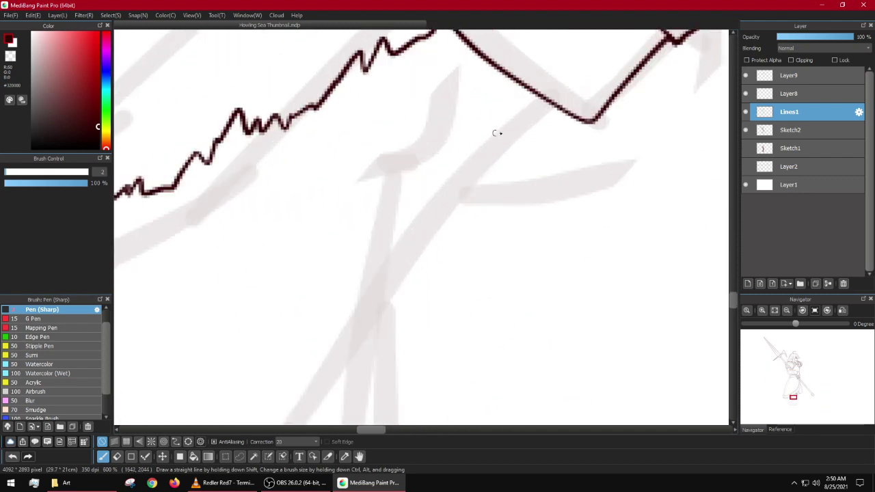
scroll(545, 107, "down", 5)
scroll(526, 143, "up", 5)
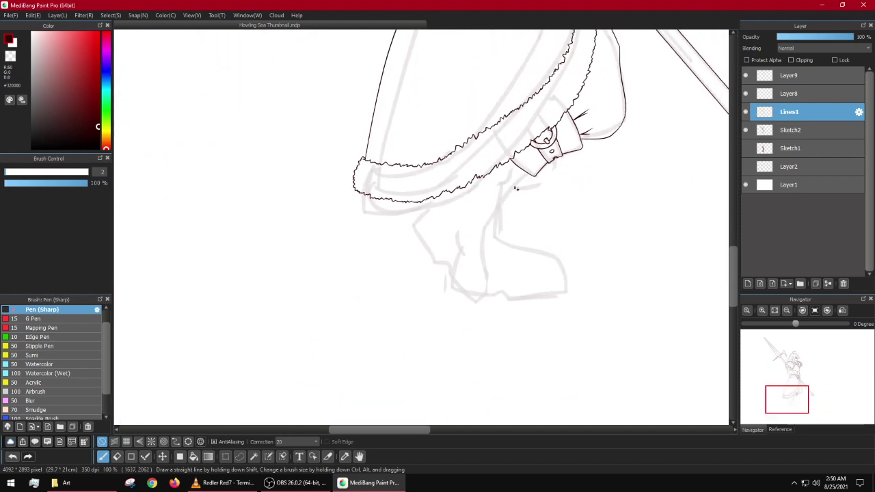
left_click_drag(567, 143, 391, 306)
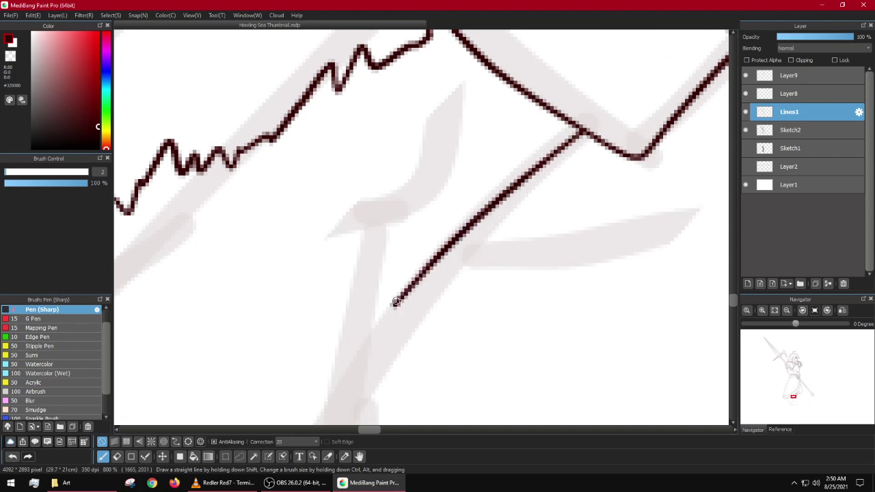
scroll(506, 151, "down", 4)
key("ctrl+z")
scroll(507, 151, "down", 3)
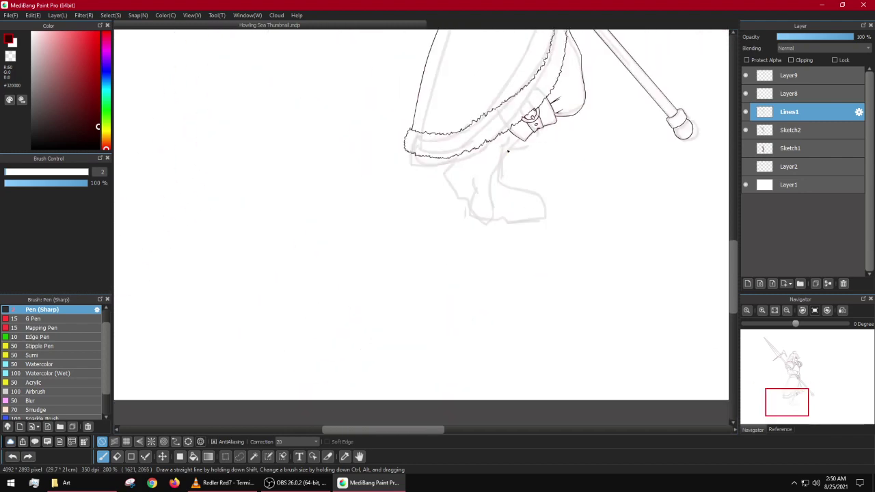
Step: Add a new empty layer directly above Layer8 and beneath Layer9 for the lower legs and feet
left_click_drag(545, 86, 465, 287)
left_click_drag(469, 115, 459, 209)
scroll(458, 209, "up", 2)
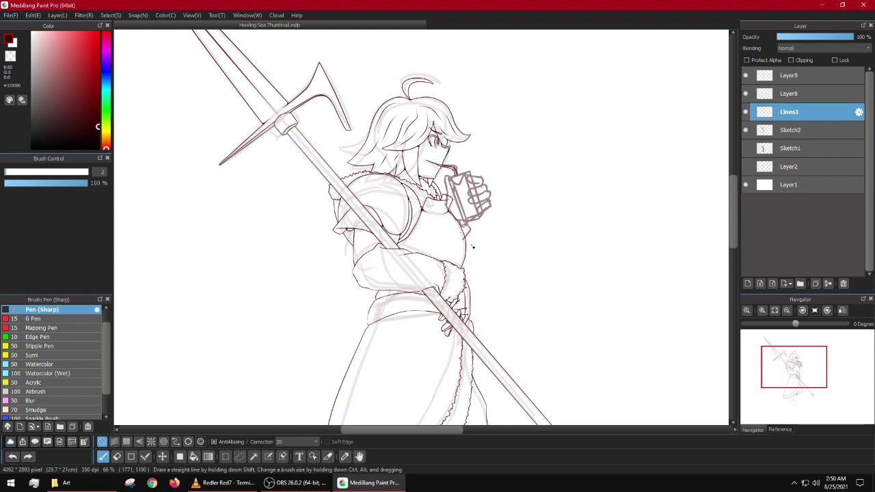
scroll(402, 313, "down", 10)
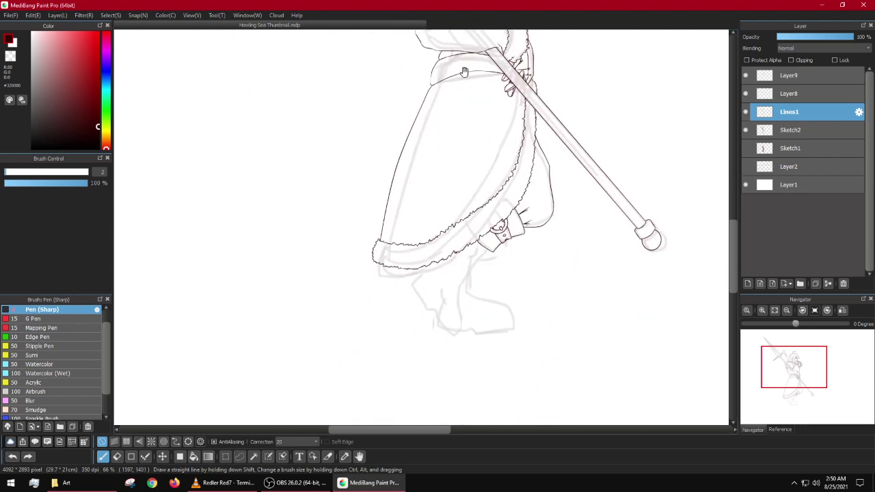
left_click(746, 93)
left_click(791, 95)
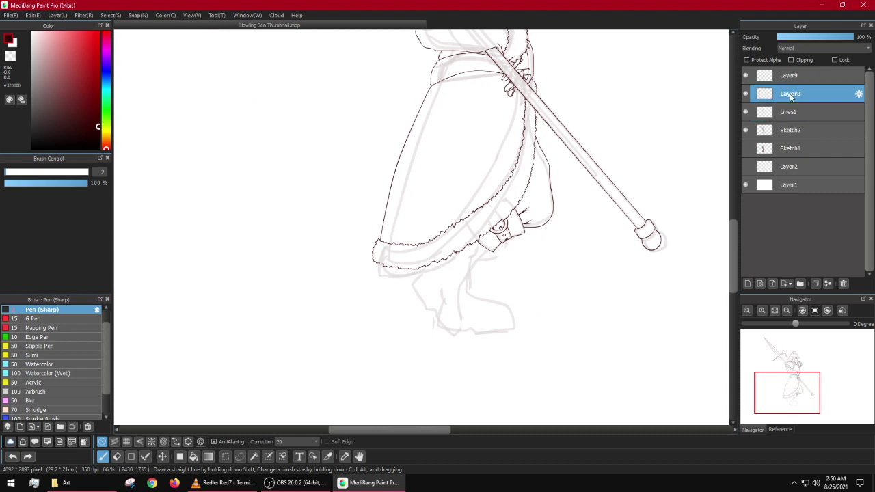
left_click(793, 77)
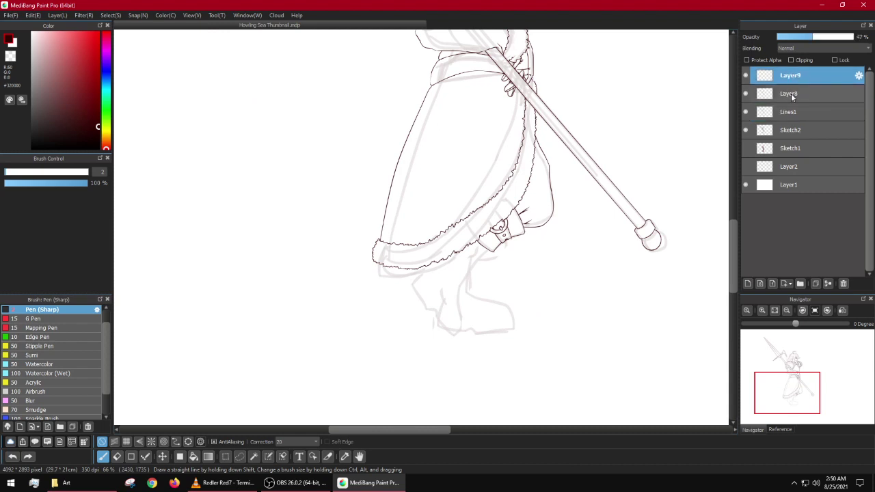
left_click(792, 97)
key("ctrl+shift+n")
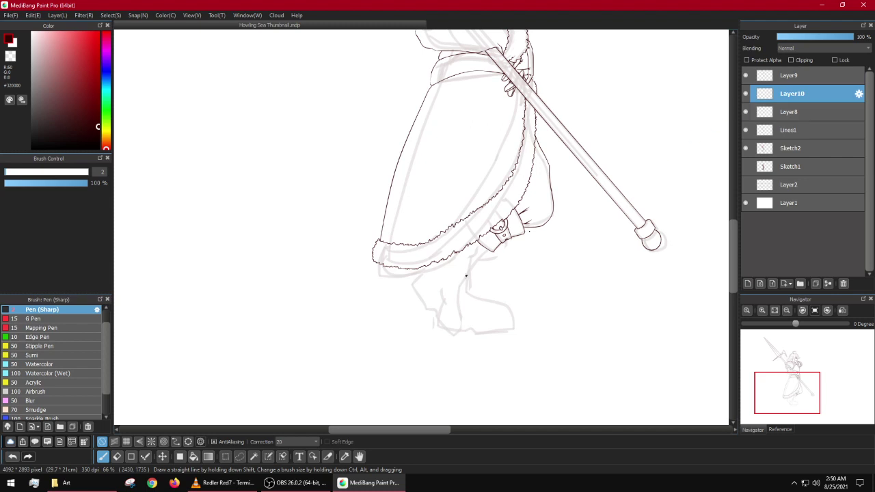
Step: Set Layer10's opacity to 46% and the Pen (Sharp) brush size to 9.5 for rough sketching of the feet
scroll(465, 275, "up", 3)
left_click_drag(464, 273, 483, 169)
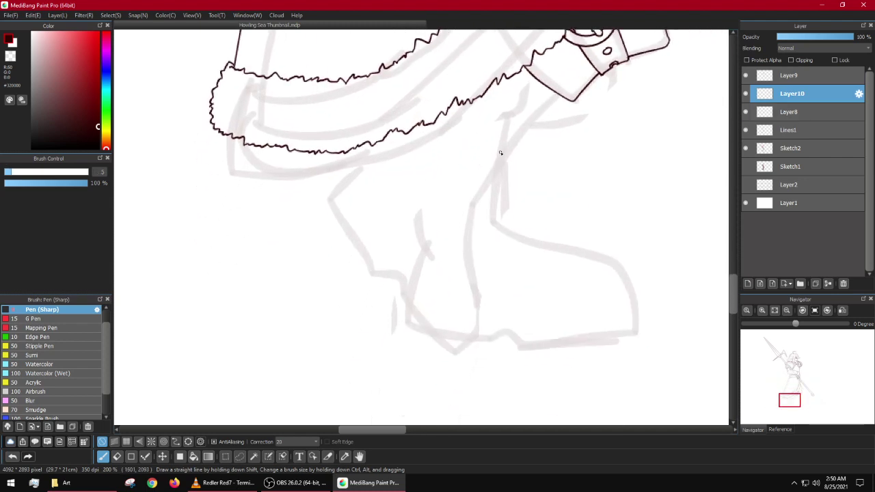
mouse_move(568, 77)
left_mouse_down()
mouse_move(469, 171)
mouse_move(411, 198)
left_mouse_up()
key("ctrl+z")
left_click(812, 37)
Step: Try a diagonal guide stroke for the lower leg, running from the buckled strap toward the sketched foot
left_click_drag(579, 65, 422, 202)
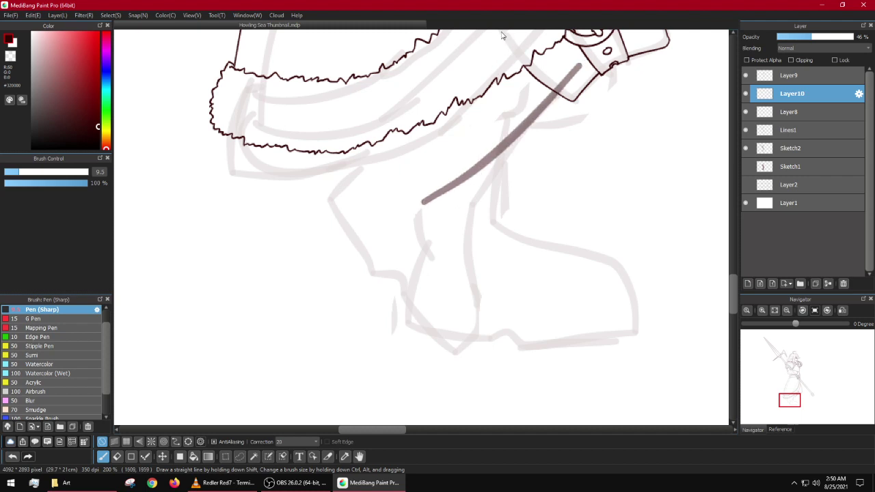
left_click_drag(454, 119, 435, 195)
key("ctrl+z")
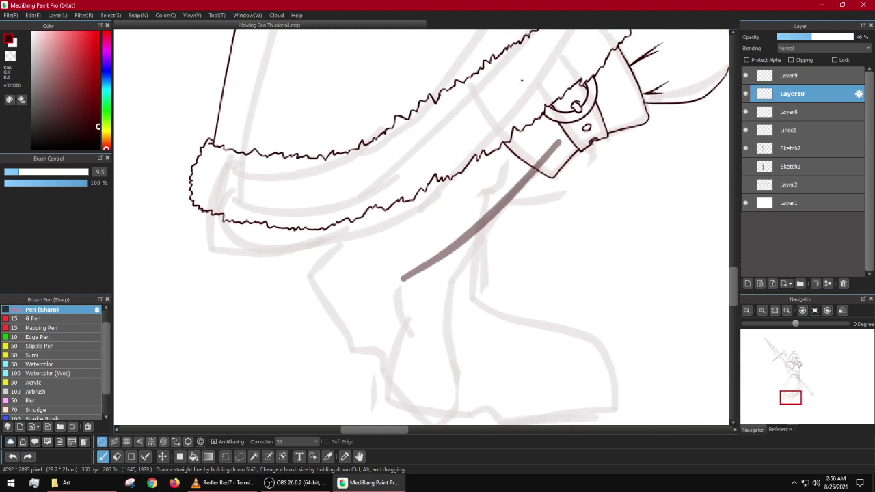
left_click_drag(562, 82, 488, 162)
key("ctrl+z")
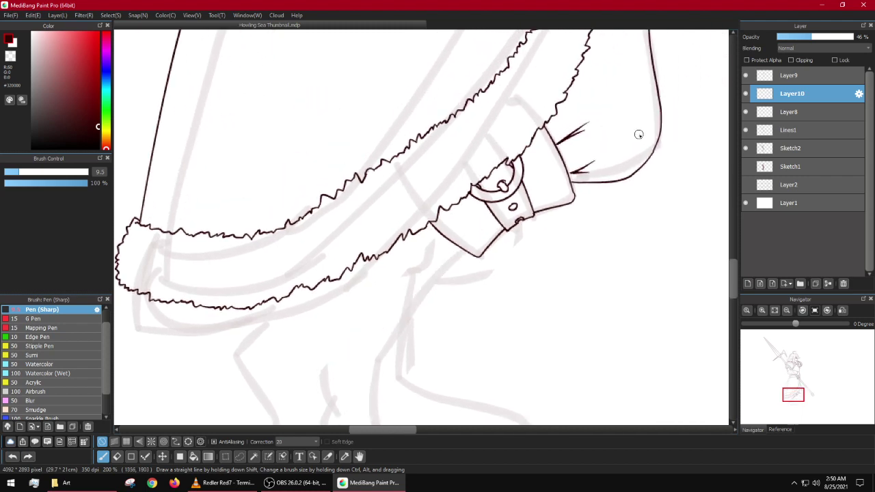
Step: Try two long diagonal guide strokes for the leg, one across the fur hem and one through the buckled strap
left_click_drag(588, 131, 387, 269)
scroll(424, 247, "down", 3)
left_click_drag(442, 65, 441, 137)
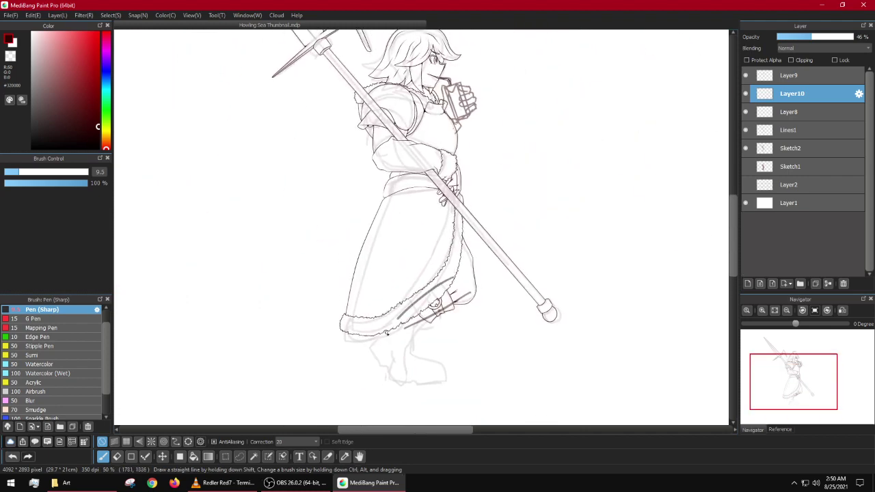
scroll(392, 332, "up", 4)
scroll(391, 335, "down", 2)
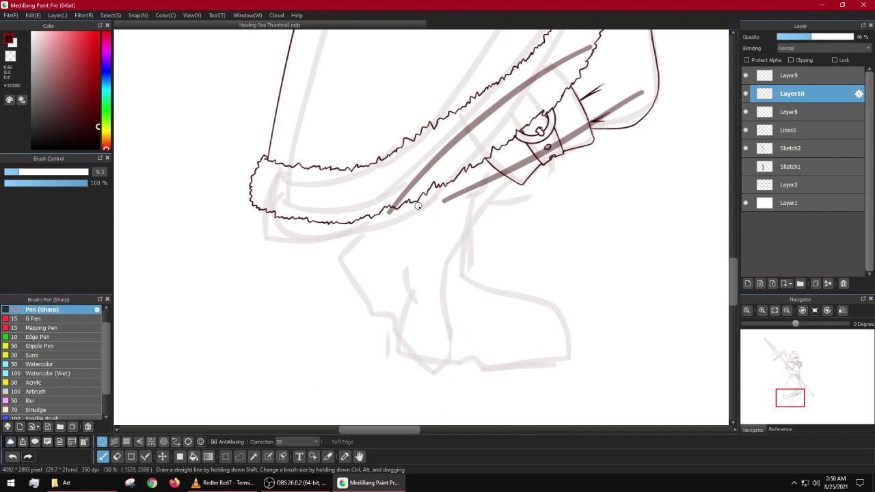
key("ctrl+z")
key("ctrl+z")
Step: Sketch an ankle circle just under the coat's fur hem and a short heel arc beside it
mouse_move(422, 191)
left_mouse_down()
mouse_move(393, 223)
mouse_move(440, 221)
mouse_move(402, 204)
left_mouse_up()
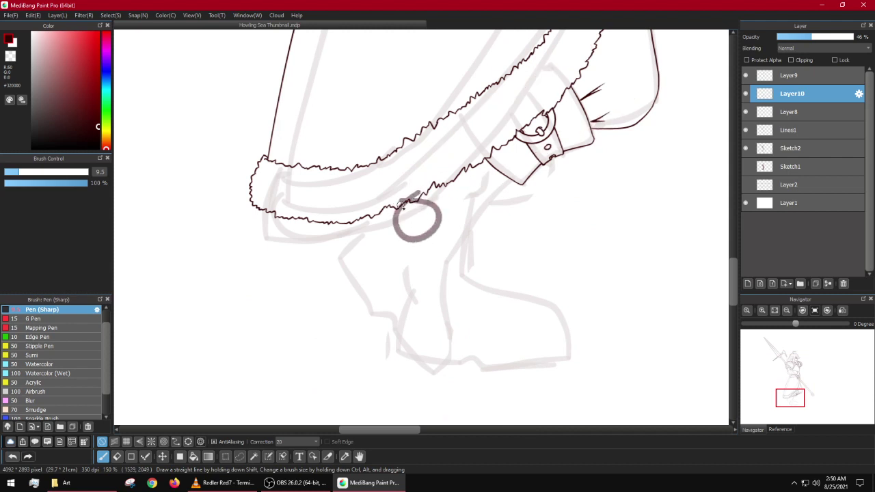
left_click_drag(331, 229, 356, 256)
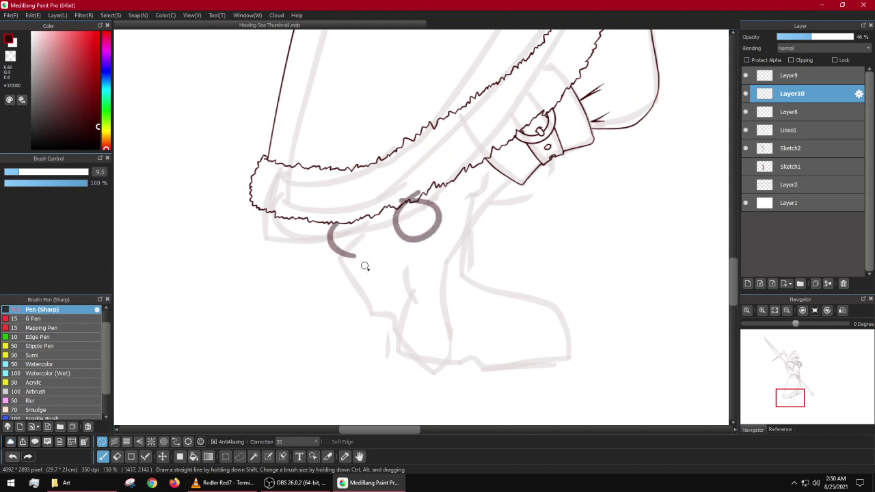
Step: Try several short curved strokes marking the ball of the foot near the old sketch's toe
mouse_move(398, 326)
left_mouse_down()
mouse_move(422, 366)
mouse_move(431, 366)
mouse_move(429, 350)
mouse_move(443, 354)
left_mouse_up()
key("ctrl+z")
key("ctrl+z")
left_click_drag(410, 344, 422, 353)
key("ctrl+z")
key("ctrl+z")
left_click_drag(416, 353, 395, 256)
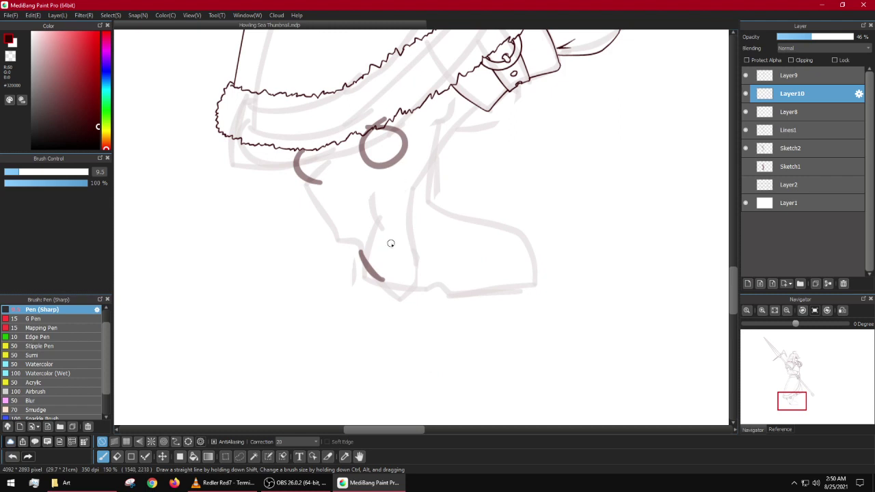
key("ctrl+z")
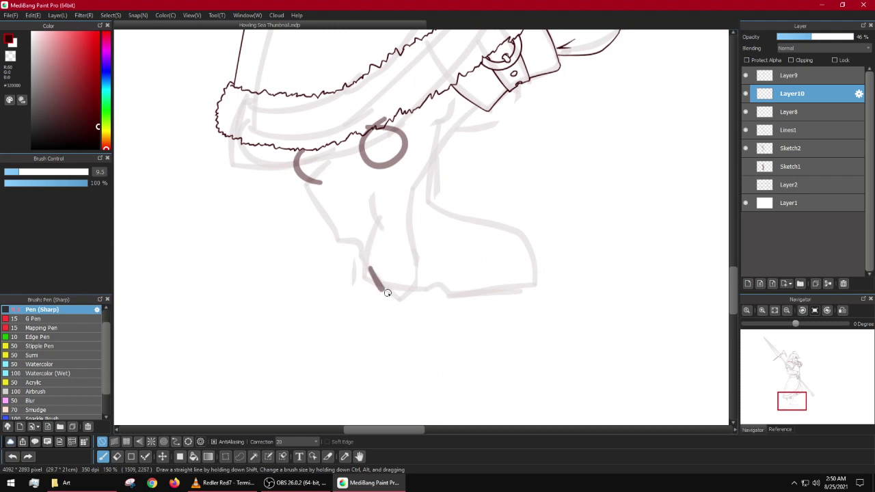
Step: Try a hooked toe stroke and a straight sole line running diagonally from the heel to the toe
left_click_drag(387, 293, 450, 292)
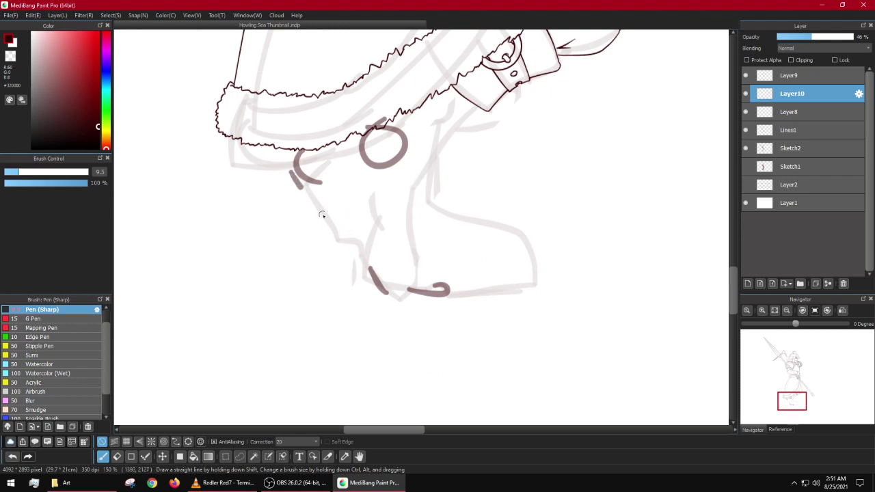
mouse_move(302, 189)
left_mouse_down()
mouse_move(439, 290)
mouse_move(283, 180)
left_mouse_up()
key("ctrl+z")
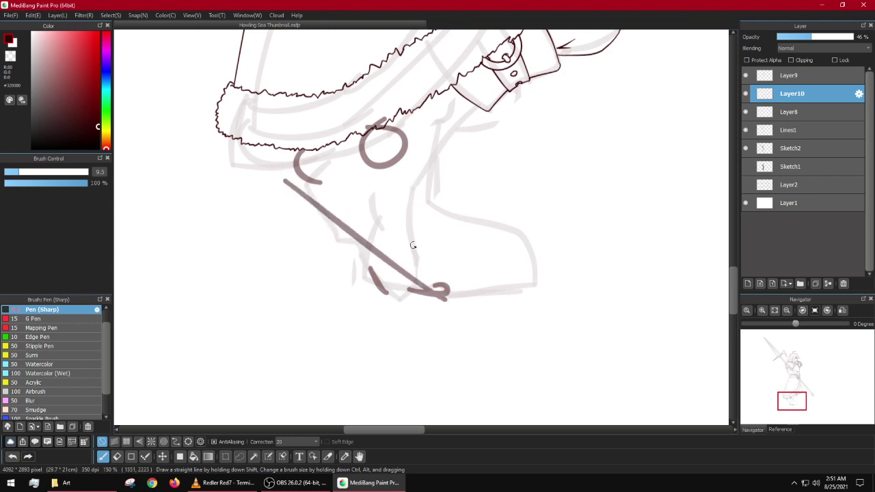
key("ctrl+z")
left_click(278, 164)
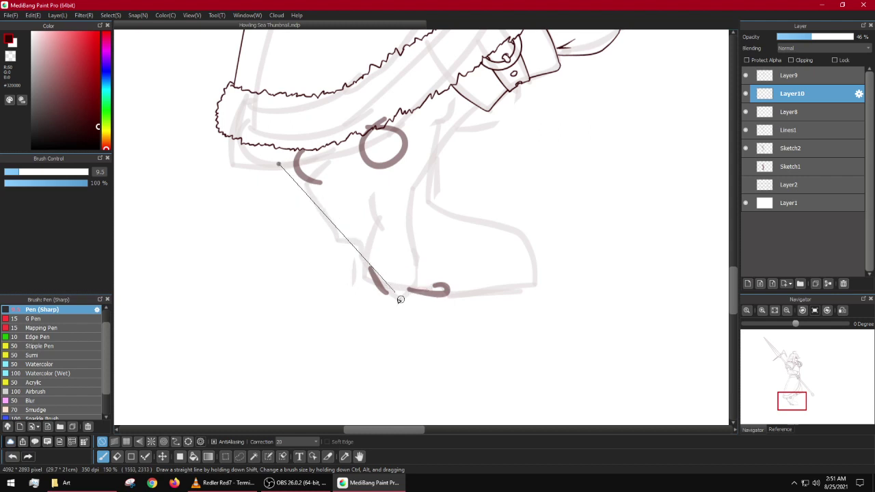
key("ctrl+z")
key("ctrl+z")
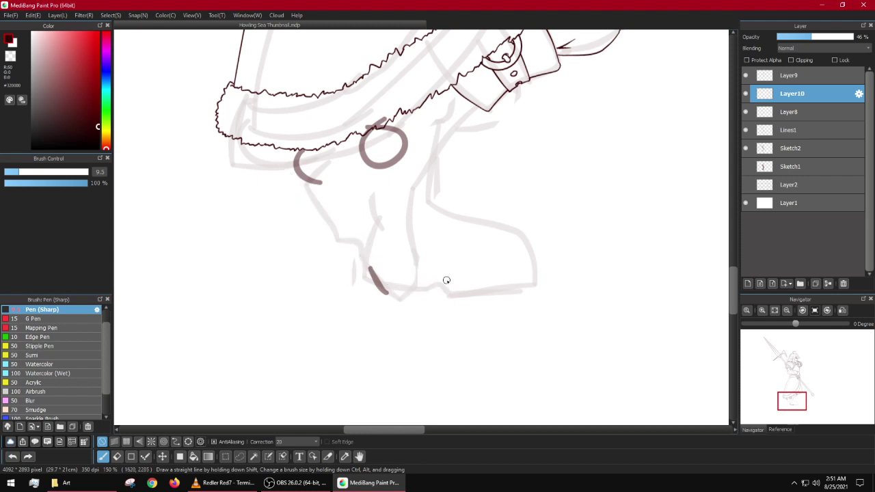
Step: Sketch a straight diagonal sole line from below the hem, with short arcs for the ball of the foot and toes
left_click_drag(419, 261, 439, 264)
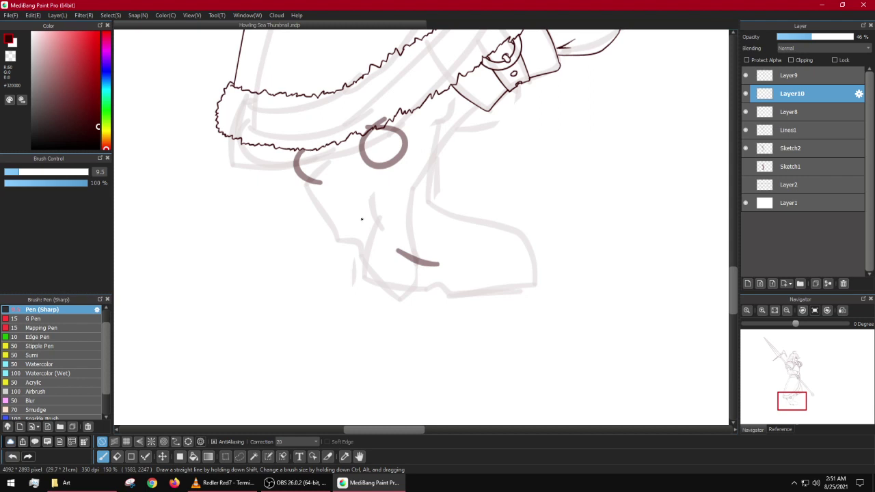
left_click(277, 162)
left_click(437, 292, "shift")
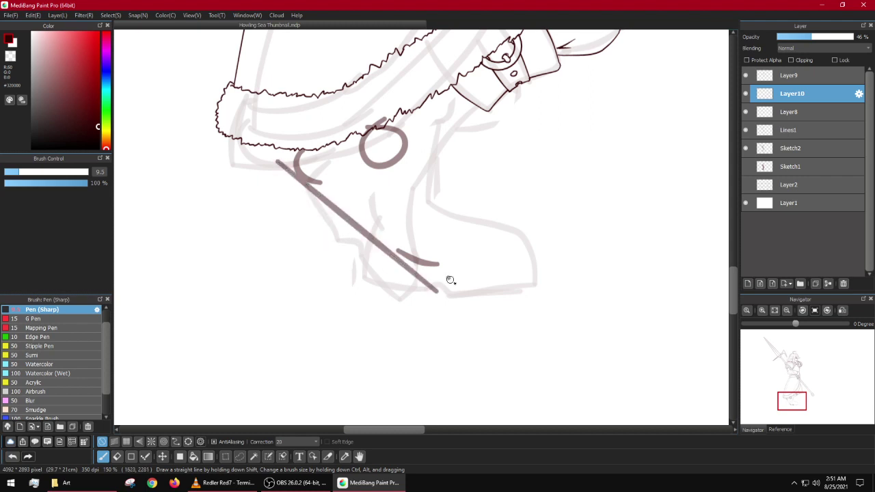
mouse_move(448, 277)
left_mouse_down()
mouse_move(481, 283)
mouse_move(477, 294)
left_mouse_up()
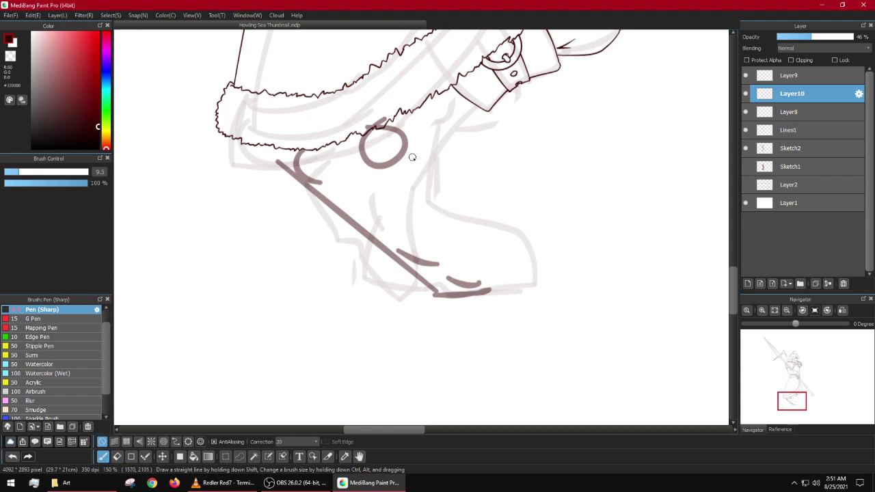
Step: Sketch the curved top of the foot from beside the ankle circle down to the toe
left_click_drag(412, 158, 478, 283)
key("ctrl+z")
mouse_move(420, 141)
left_mouse_down()
mouse_move(467, 235)
mouse_move(474, 255)
mouse_move(459, 283)
left_mouse_up()
scroll(460, 283, "down", 3)
scroll(464, 274, "up", 3)
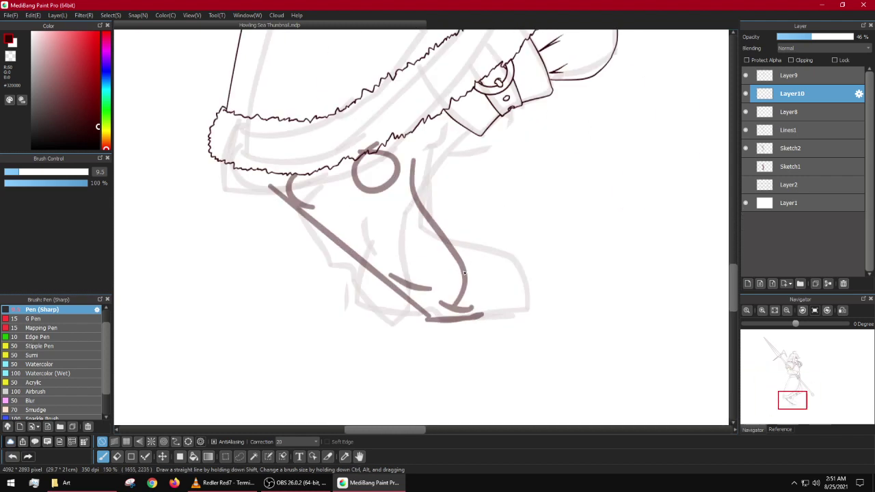
Step: Connect the foot's top curve to the buckled strap and add a second outer curve from the strap to the toe
mouse_move(469, 137)
left_mouse_down()
mouse_move(414, 163)
mouse_move(435, 174)
mouse_move(419, 166)
mouse_move(453, 225)
left_mouse_up()
scroll(417, 167, "down", 3)
scroll(450, 205, "up", 3)
key("ctrl+z")
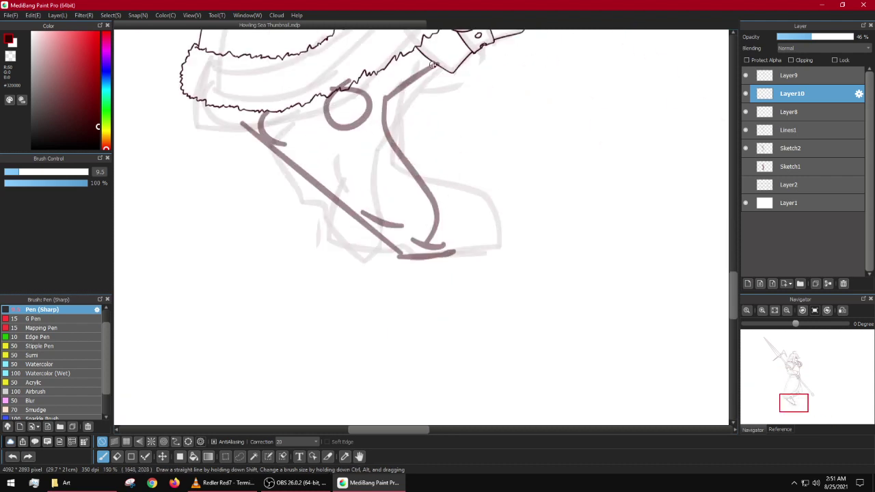
mouse_move(432, 64)
left_mouse_down()
mouse_move(413, 95)
mouse_move(460, 178)
mouse_move(453, 225)
mouse_move(435, 248)
left_mouse_up()
key("ctrl+z")
scroll(435, 247, "down", 3)
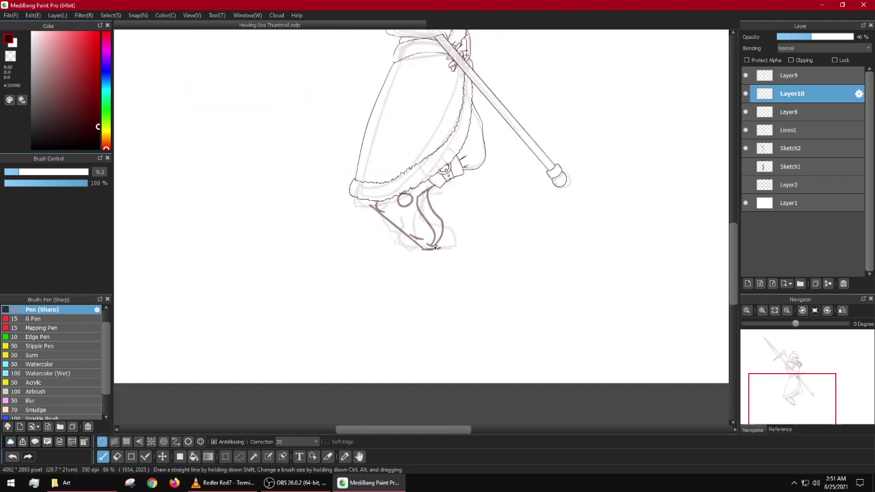
scroll(435, 247, "up", 5)
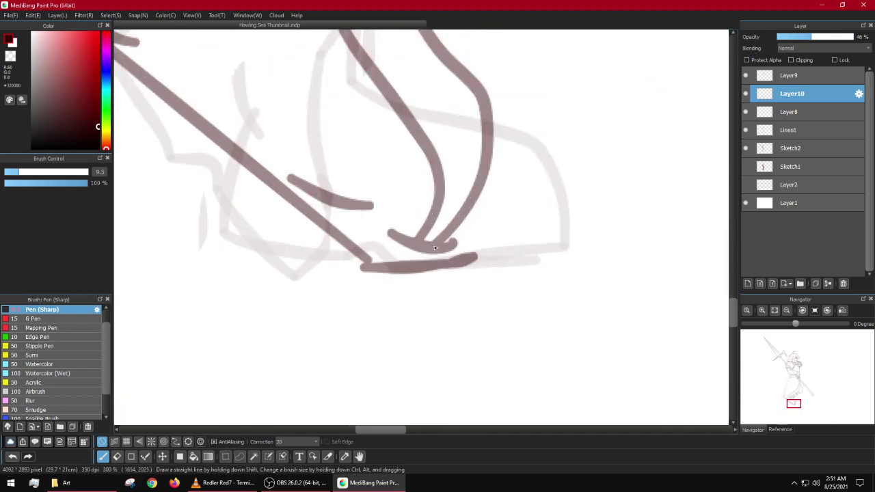
scroll(415, 259, "down", 3)
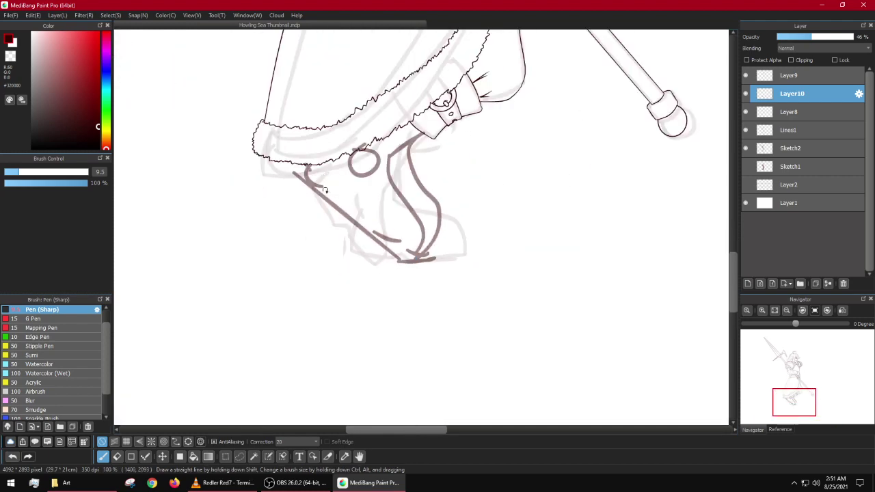
Step: Add rough strokes along the heel, sole and toe to thicken the bottom of the boot
left_click_drag(308, 169, 413, 254)
left_click_drag(299, 186, 328, 208)
left_click_drag(403, 260, 433, 263)
Step: Undo the boot sketch strokes back to the ankle circle
scroll(432, 229, "down", 3)
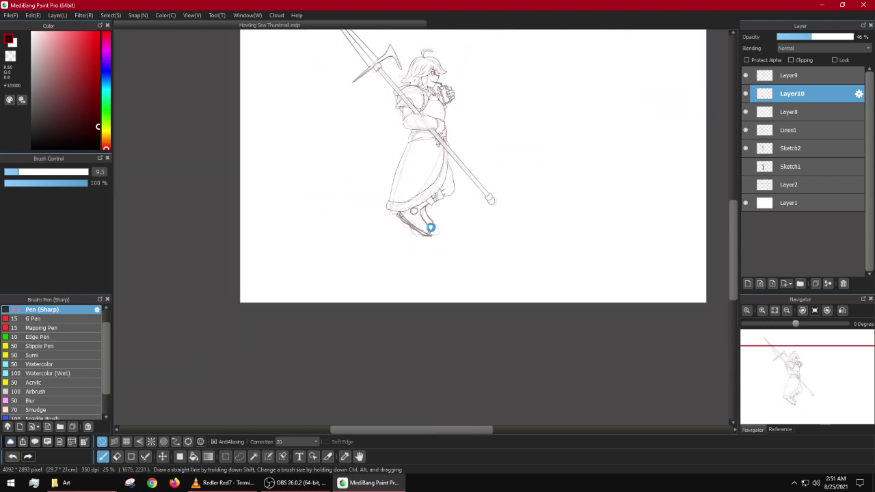
scroll(430, 227, "up", 3)
left_click_drag(410, 180, 484, 254)
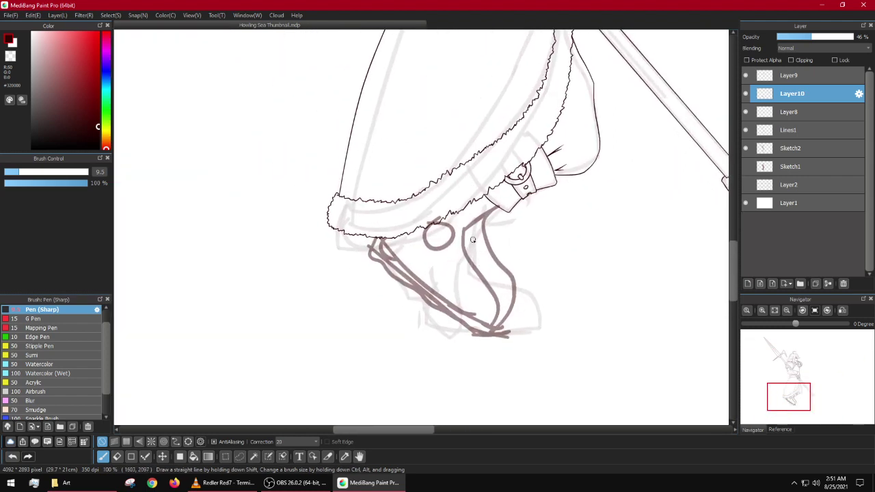
key("ctrl+z")
key("ctrl+z")
key("ctrl+z")
key("ctrl+z")
key("ctrl+z")
key("ctrl+z")
key("ctrl+z")
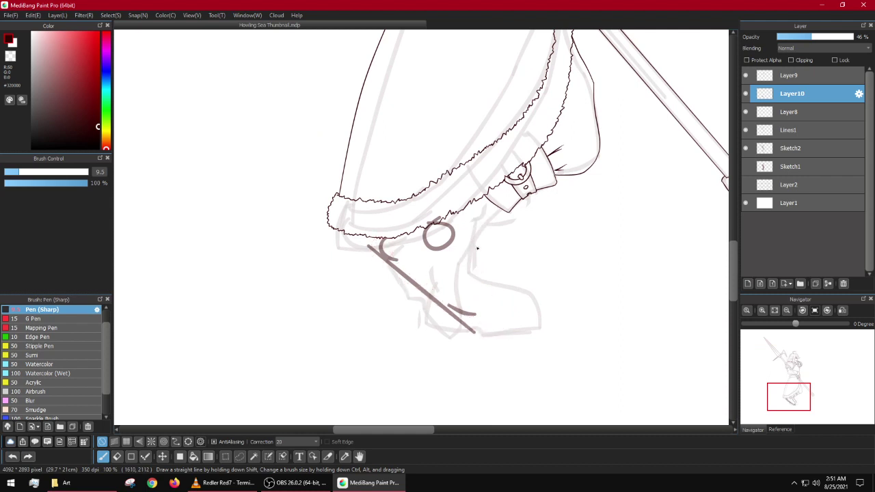
key("ctrl+z")
key("ctrl+z")
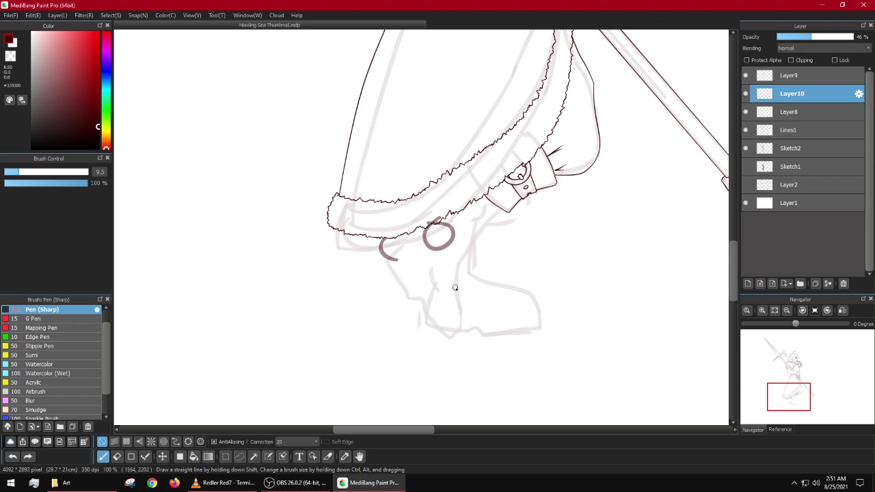
key("ctrl+z")
Step: Sketch a steeper foot with a heel arc, ball and toe marks, a sole line, and a front curve rising to the strap
scroll(456, 289, "up", 1)
mouse_move(363, 202)
left_mouse_down()
mouse_move(348, 218)
mouse_move(369, 243)
left_mouse_up()
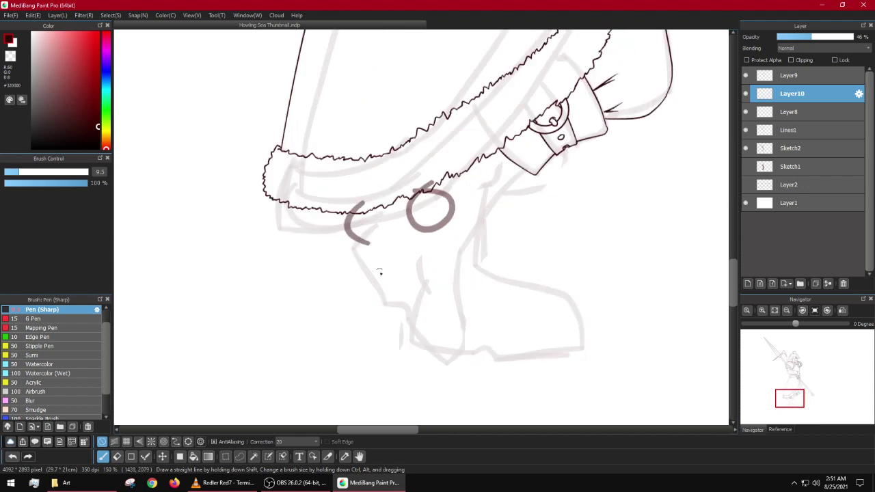
left_click_drag(401, 305, 424, 332)
mouse_move(463, 236)
left_mouse_down()
mouse_move(446, 284)
mouse_move(467, 322)
mouse_move(468, 353)
left_mouse_up()
key("ctrl+z")
mouse_move(470, 220)
left_mouse_down()
mouse_move(454, 252)
mouse_move(455, 357)
left_mouse_up()
mouse_move(332, 218)
left_mouse_down()
mouse_move(365, 282)
mouse_move(409, 340)
left_mouse_up()
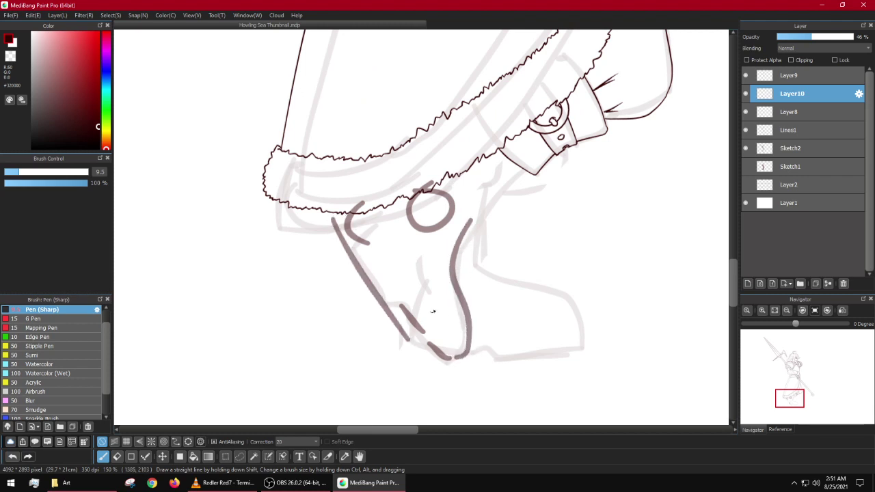
left_click_drag(526, 168, 464, 222)
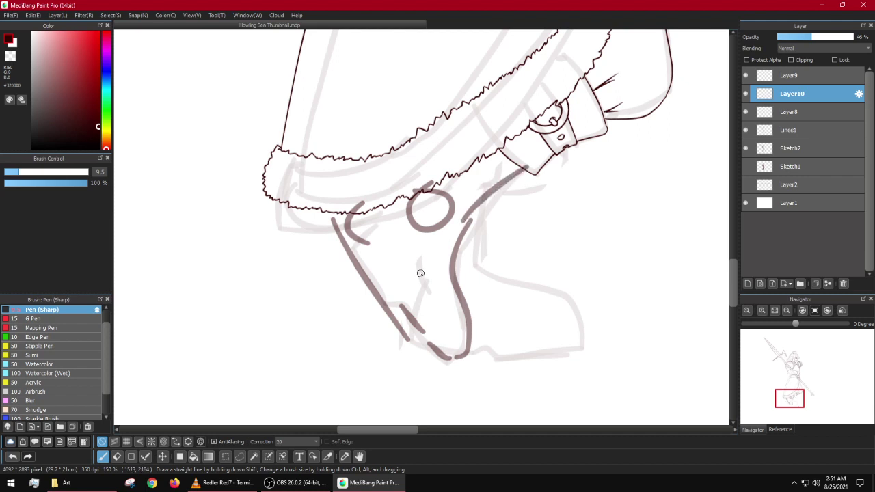
Step: Undo the steeper foot sketch and a trial heel stroke, keeping only the ankle circle
key("ctrl+z")
key("ctrl+z")
key("ctrl+z")
key("ctrl+z")
key("ctrl+z")
key("ctrl+z")
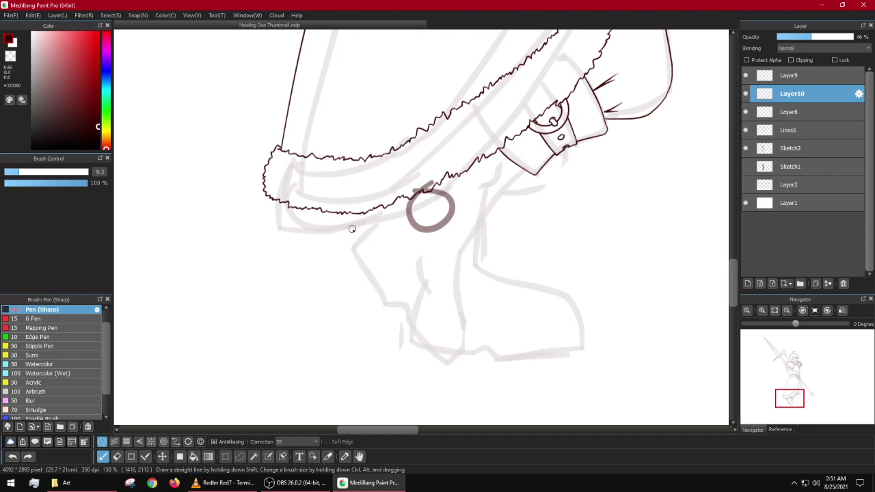
left_click_drag(337, 223, 376, 279)
scroll(358, 231, "up", 2)
key("ctrl+z")
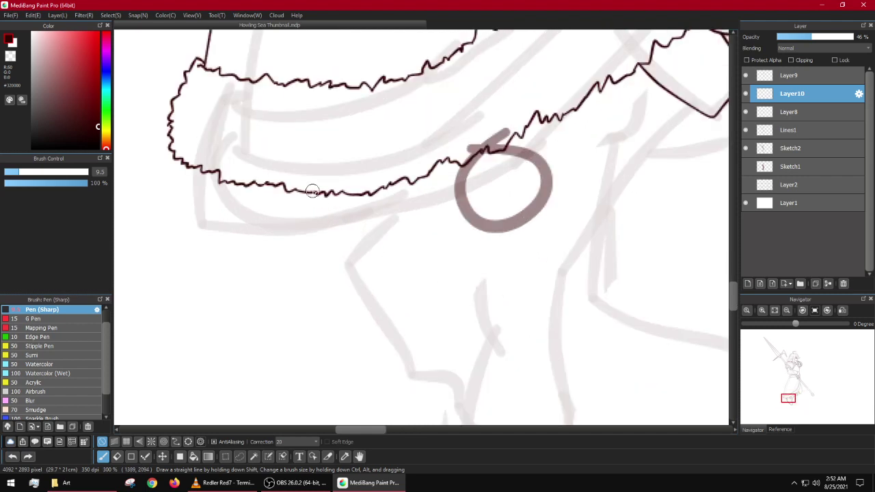
Step: Sketch the boot's heel as a narrow loop hanging from the fur hem and the front sole as a thick diagonal wedge
mouse_move(308, 187)
left_mouse_down()
mouse_move(384, 302)
mouse_move(344, 322)
mouse_move(364, 334)
left_mouse_up()
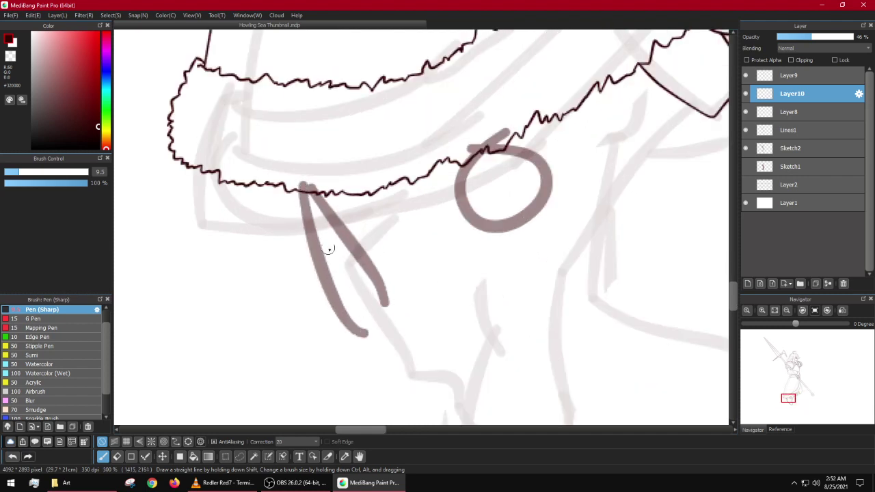
key("ctrl+z")
left_click_drag(313, 204, 386, 314)
left_click_drag(458, 339, 334, 176)
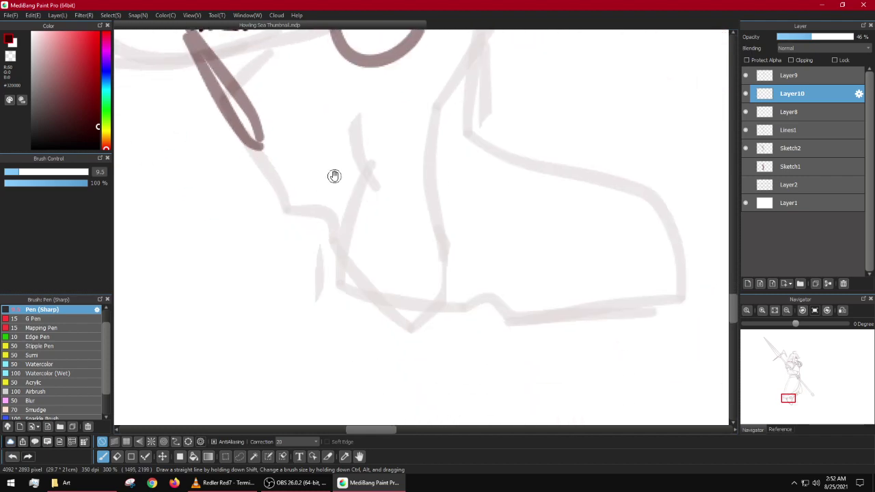
mouse_move(294, 197)
left_mouse_down()
mouse_move(398, 329)
mouse_move(324, 236)
mouse_move(393, 328)
left_mouse_up()
scroll(395, 303, "down", 2)
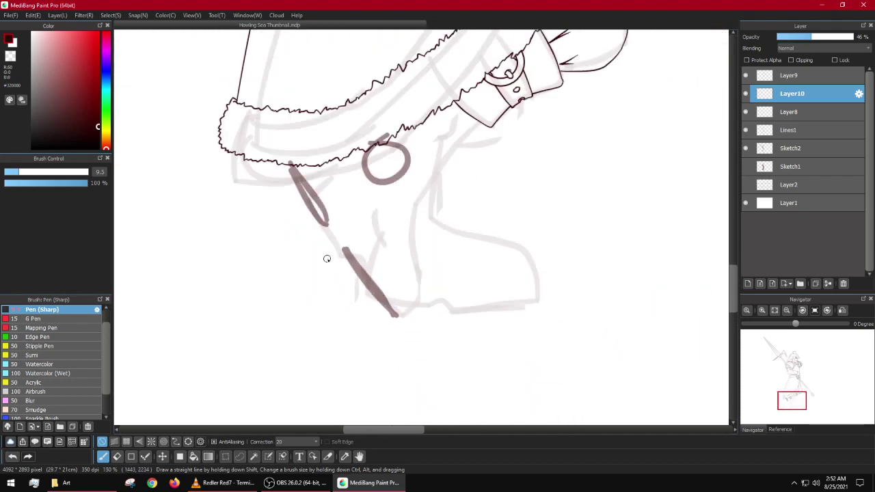
Step: Sketch the curved arch joining the boot's heel loop to the front sole wedge
scroll(326, 258, "up", 3)
mouse_move(363, 215)
left_mouse_down()
mouse_move(356, 248)
mouse_move(426, 327)
mouse_move(374, 223)
mouse_move(407, 267)
left_mouse_up()
left_click_drag(322, 175, 346, 219)
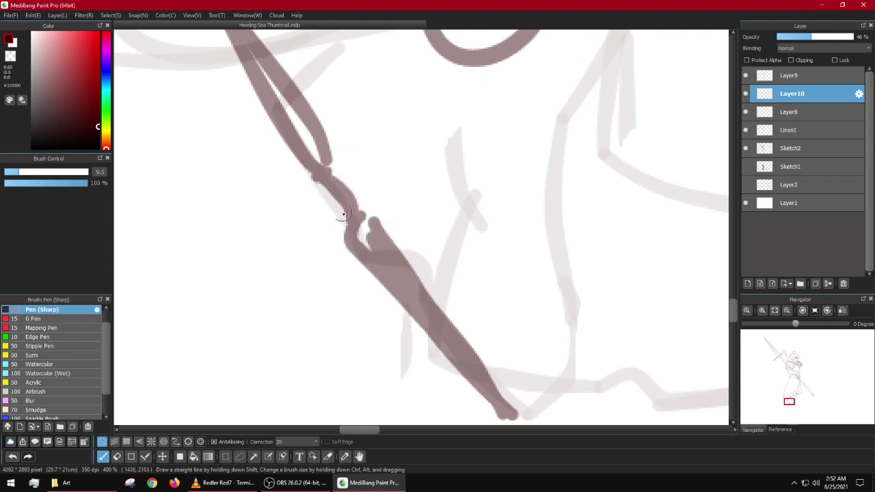
key("ctrl+z")
mouse_move(334, 172)
left_mouse_down()
mouse_move(363, 189)
mouse_move(367, 226)
left_mouse_up()
scroll(368, 221, "down", 3)
left_click_drag(407, 176, 397, 218)
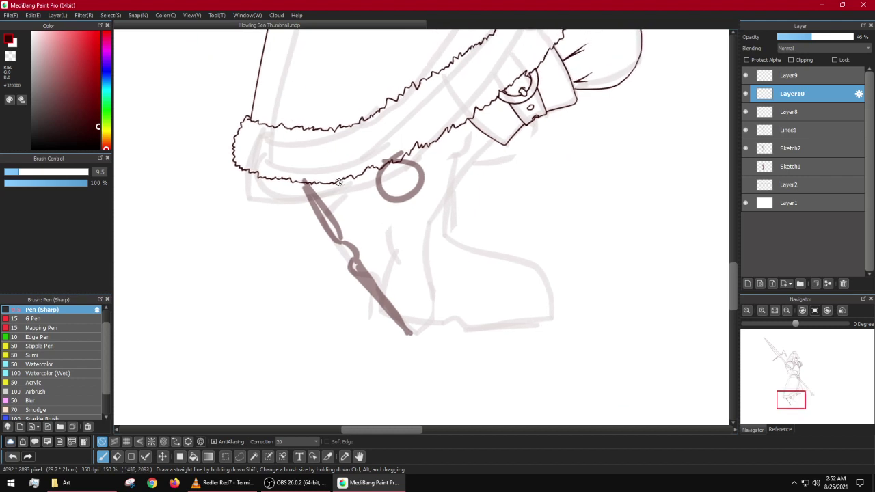
Step: Sketch the back of the leg as a curve rising from the heel top across the fur hem
scroll(340, 176, "up", 1)
left_click_drag(303, 184, 340, 234)
key("ctrl+z")
left_click_drag(306, 185, 405, 135)
scroll(305, 239, "up", 3)
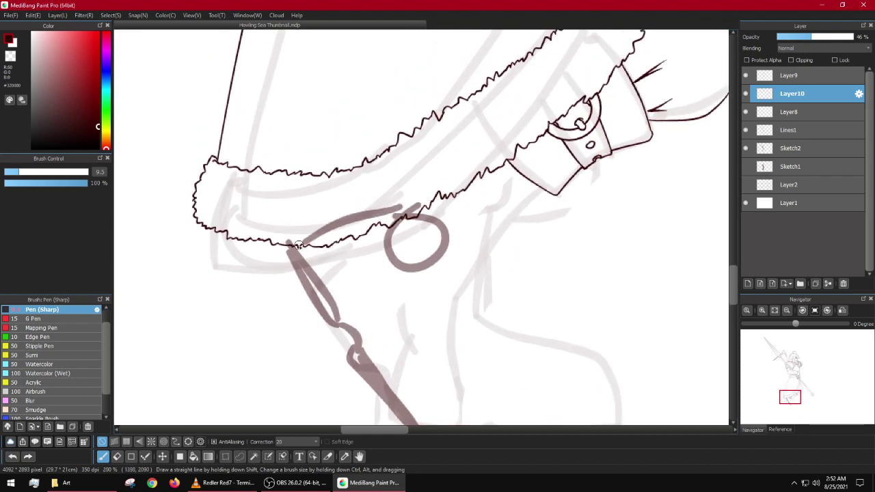
key("ctrl+z")
mouse_move(307, 239)
left_mouse_down()
mouse_move(428, 167)
mouse_move(483, 118)
left_mouse_up()
Step: Sketch the boot's front contour from the buckled strap through the ankle bend and around the instep to the toe tip
scroll(539, 141, "down", 4)
mouse_move(554, 120)
left_mouse_down()
mouse_move(463, 200)
mouse_move(484, 295)
mouse_move(457, 342)
left_mouse_up()
key("ctrl+z")
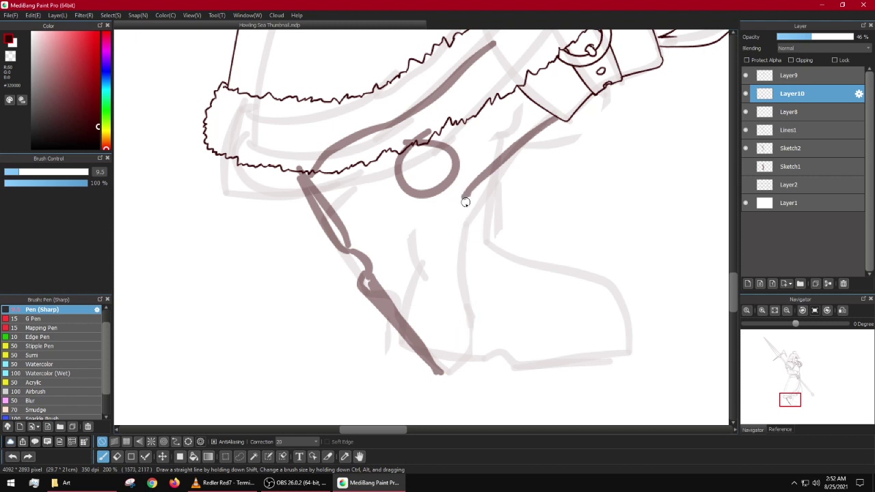
mouse_move(465, 201)
left_mouse_down()
mouse_move(464, 242)
mouse_move(489, 293)
mouse_move(477, 343)
mouse_move(445, 363)
left_mouse_up()
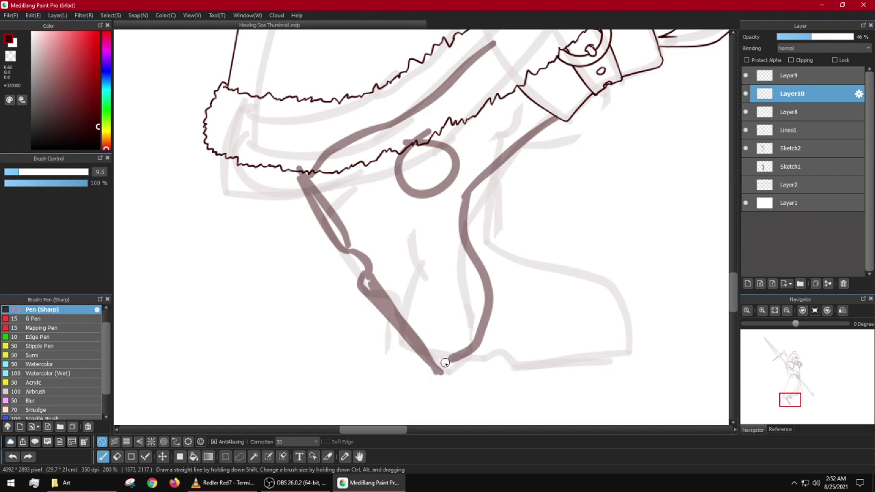
scroll(445, 363, "down", 5)
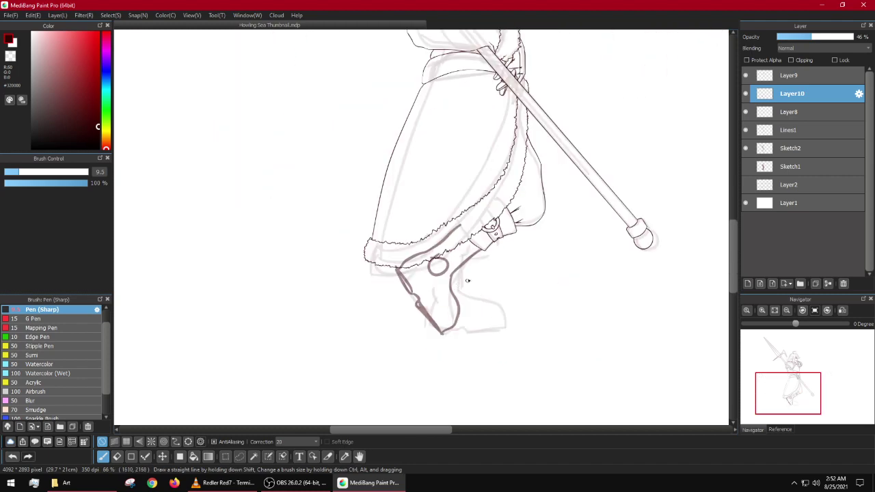
scroll(467, 281, "up", 3)
left_click_drag(456, 317, 430, 246)
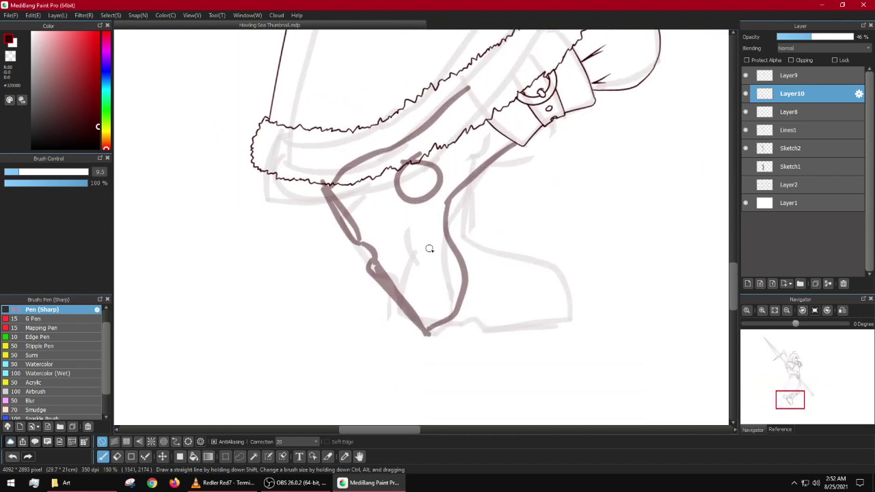
Step: Make Layer8 the drawing layer and set the pen size to 2 for inking the boot
left_click(783, 111)
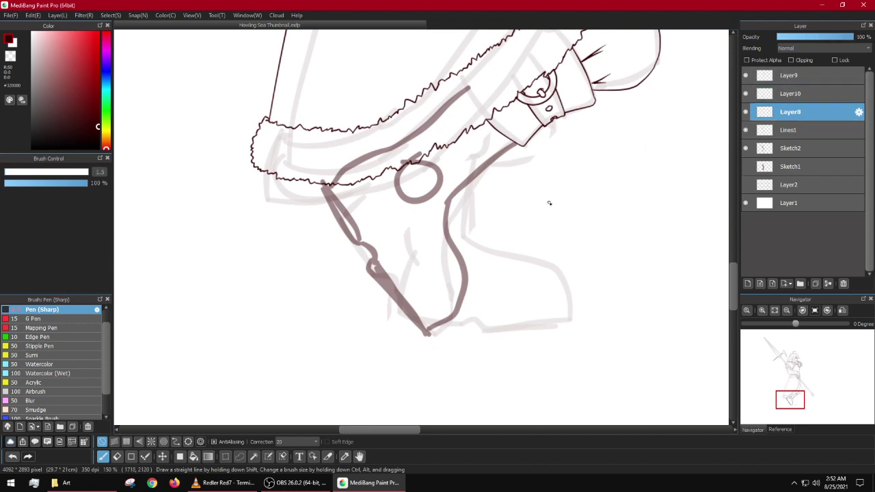
scroll(506, 148, "up", 3)
left_click_drag(373, 211, 533, 135)
scroll(515, 144, "down", 2)
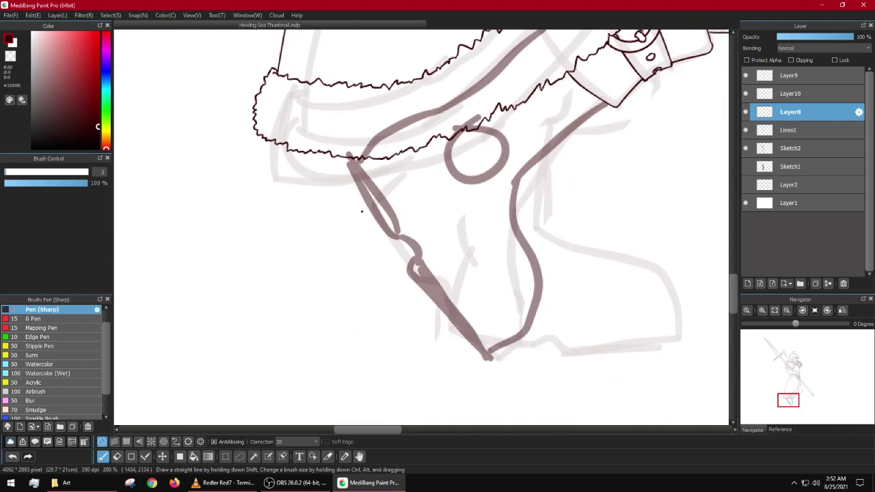
scroll(356, 210, "up", 2)
left_click_drag(454, 194, 399, 180)
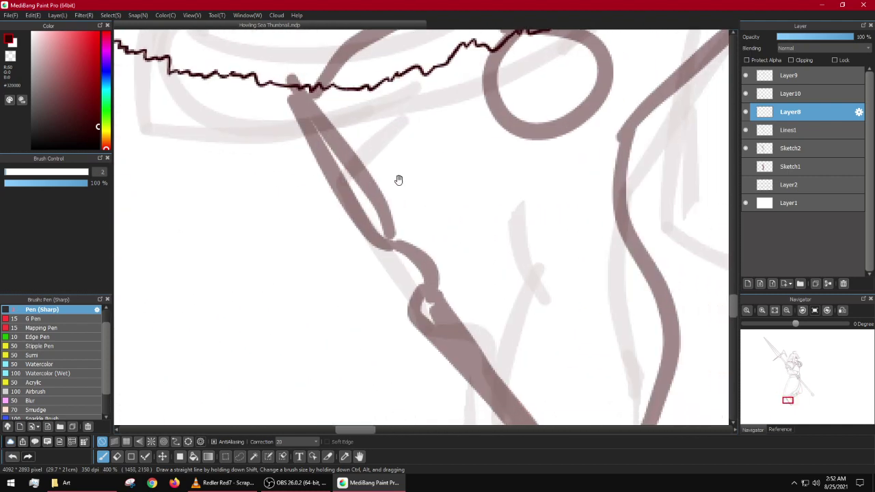
left_click_drag(448, 246, 391, 157)
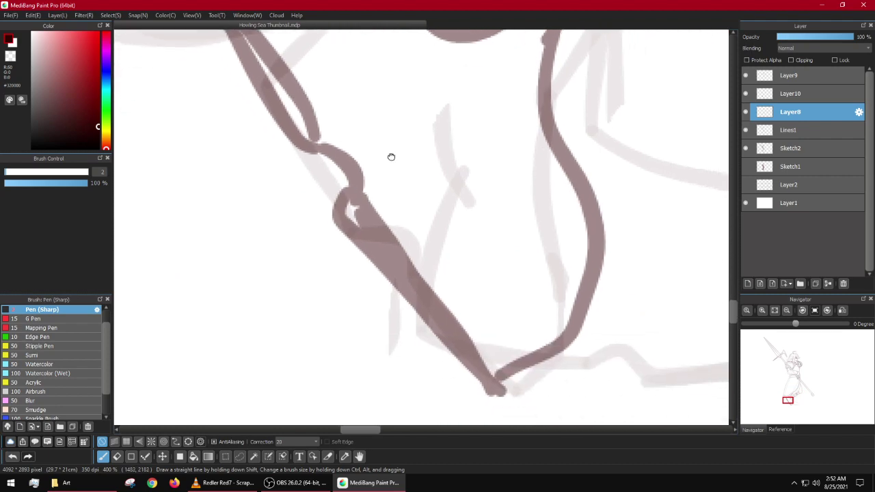
Step: Try a straight ink line from the fur hem to the toe tip and undo it
left_click(496, 378, "shift")
scroll(495, 378, "down", 4)
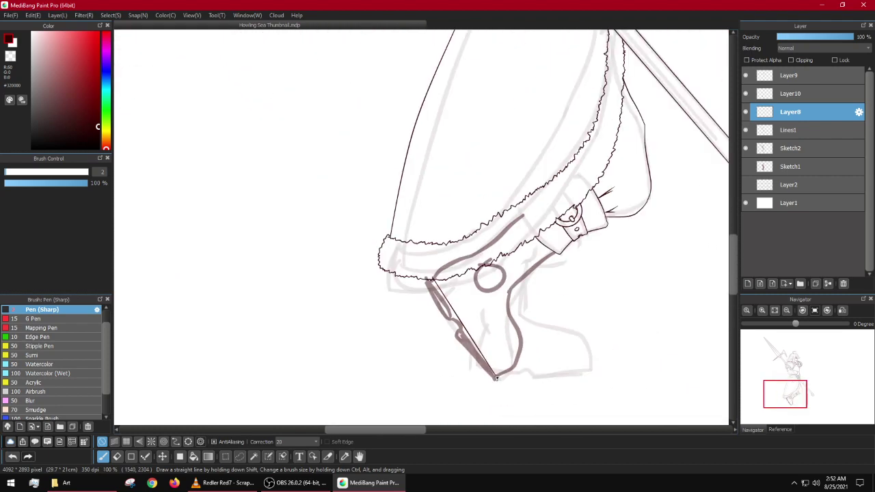
scroll(443, 227, "up", 3)
key("ctrl+z")
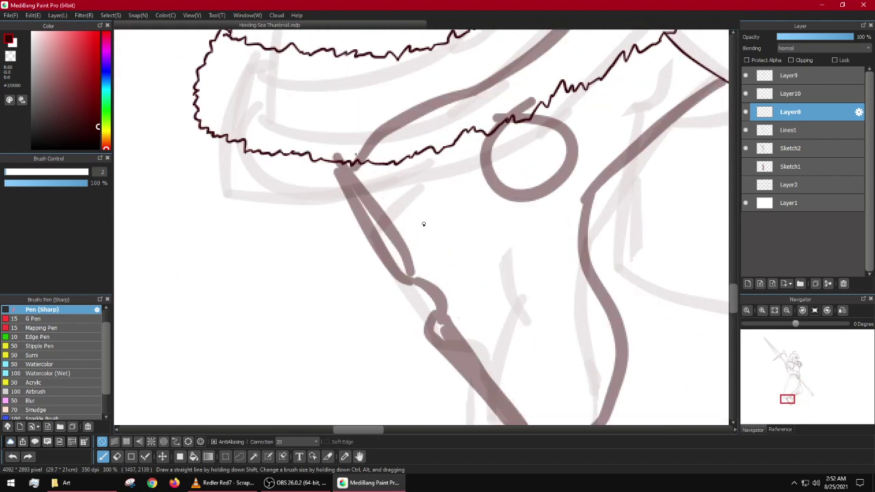
Step: Try freehand ink strokes for the sole's inner edge, starting at the fur hem, and undo each one
scroll(366, 191, "up", 3)
mouse_move(342, 137)
left_mouse_down()
mouse_move(424, 194)
mouse_move(442, 224)
left_mouse_up()
key("ctrl+z")
mouse_move(350, 141)
left_mouse_down()
mouse_move(449, 271)
mouse_move(482, 345)
left_mouse_up()
left_click_drag(482, 345, 386, 212)
left_click_drag(347, 108, 420, 254)
key("ctrl+z")
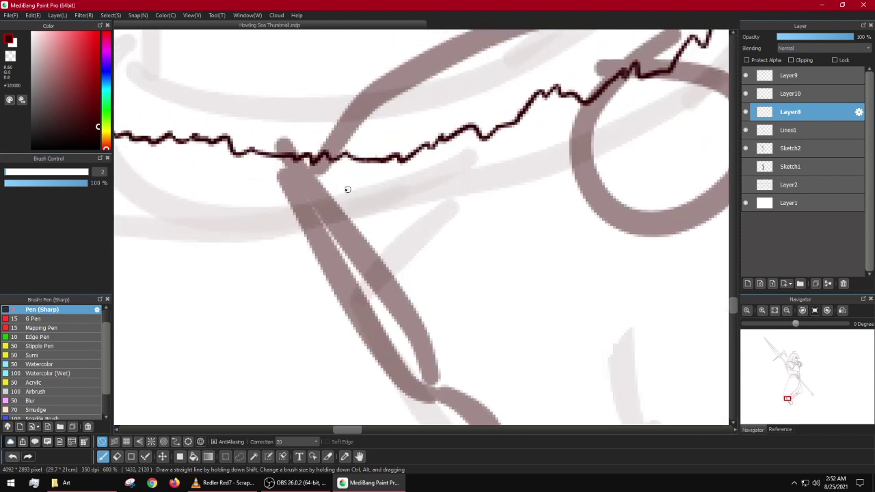
mouse_move(322, 159)
left_mouse_down()
mouse_move(427, 288)
mouse_move(472, 376)
mouse_move(384, 185)
mouse_move(299, 132)
mouse_move(448, 309)
mouse_move(476, 387)
left_mouse_up()
key("ctrl+z")
key("ctrl+z")
key("ctrl+z")
mouse_move(326, 151)
left_mouse_down()
mouse_move(391, 224)
mouse_move(469, 372)
left_mouse_up()
key("ctrl+z")
mouse_move(326, 141)
left_mouse_down()
mouse_move(393, 203)
mouse_move(471, 373)
left_mouse_up()
key("ctrl+z")
mouse_move(333, 146)
left_mouse_down()
mouse_move(392, 209)
mouse_move(469, 370)
left_mouse_up()
key("ctrl+z")
Step: Ink the sole's inner edge as a bowed line from the fur hem past the arch to the toe tip
mouse_move(327, 145)
left_mouse_down()
mouse_move(461, 323)
mouse_move(472, 371)
mouse_move(361, 182)
mouse_move(315, 169)
mouse_move(332, 226)
mouse_move(354, 247)
left_mouse_up()
mouse_move(399, 277)
left_mouse_down()
mouse_move(326, 172)
mouse_move(382, 244)
left_mouse_up()
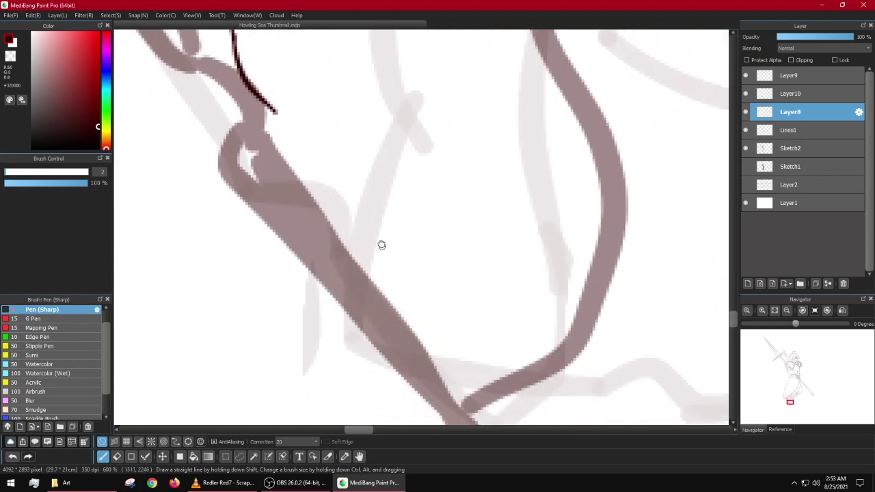
scroll(382, 245, "down", 1)
mouse_move(273, 76)
left_mouse_down()
mouse_move(376, 209)
mouse_move(463, 384)
left_mouse_up()
scroll(464, 383, "down", 2)
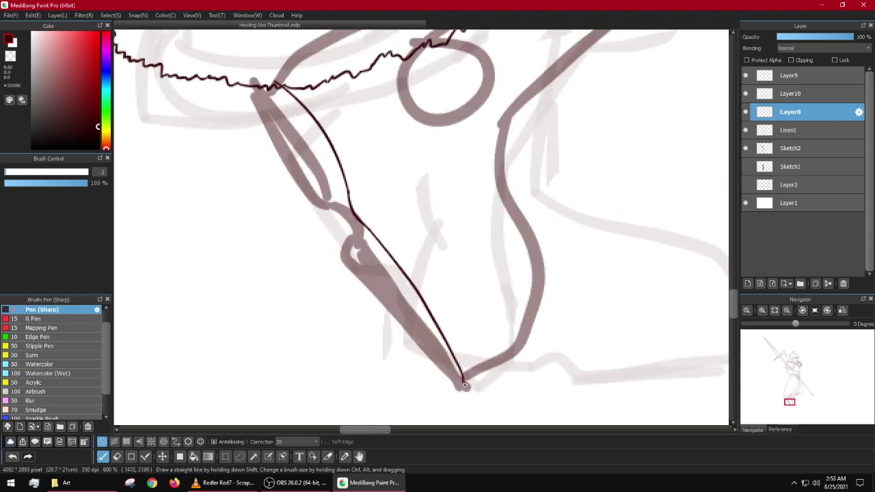
Step: Ink a short curve along the fur hem to cap the top of the heel
scroll(295, 170, "up", 5)
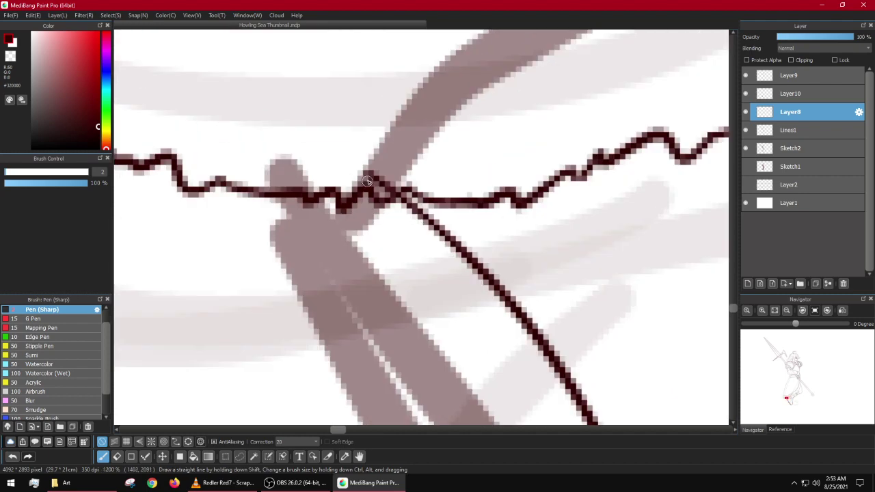
scroll(312, 183, "down", 3)
scroll(325, 181, "up", 4)
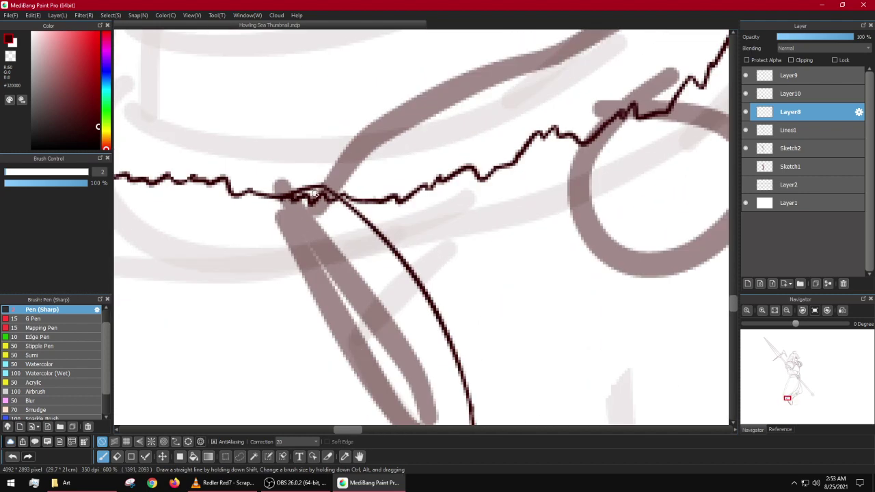
mouse_move(331, 179)
left_mouse_down()
mouse_move(251, 193)
mouse_move(214, 235)
left_mouse_up()
scroll(328, 311, "down", 2)
mouse_move(323, 346)
left_mouse_down()
mouse_move(292, 234)
mouse_move(346, 118)
left_mouse_up()
scroll(347, 117, "down", 4)
scroll(346, 117, "up", 3)
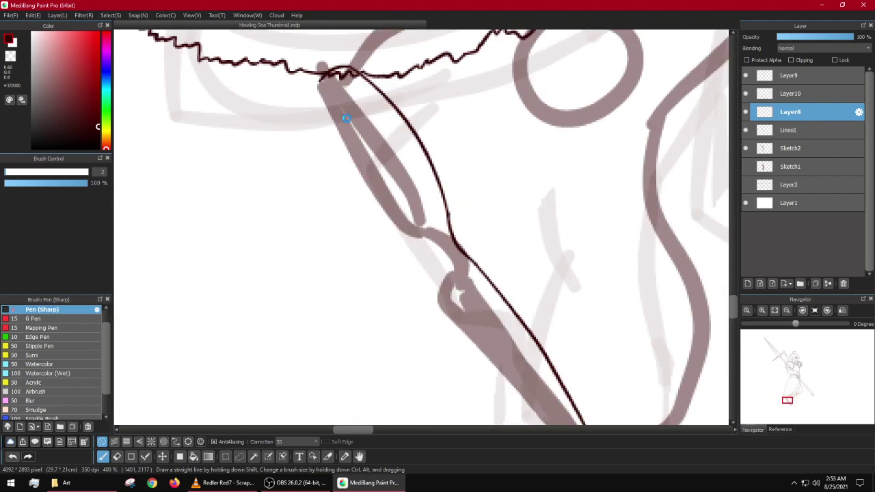
scroll(347, 120, "down", 1)
scroll(346, 119, "down", 3)
scroll(346, 205, "up", 4)
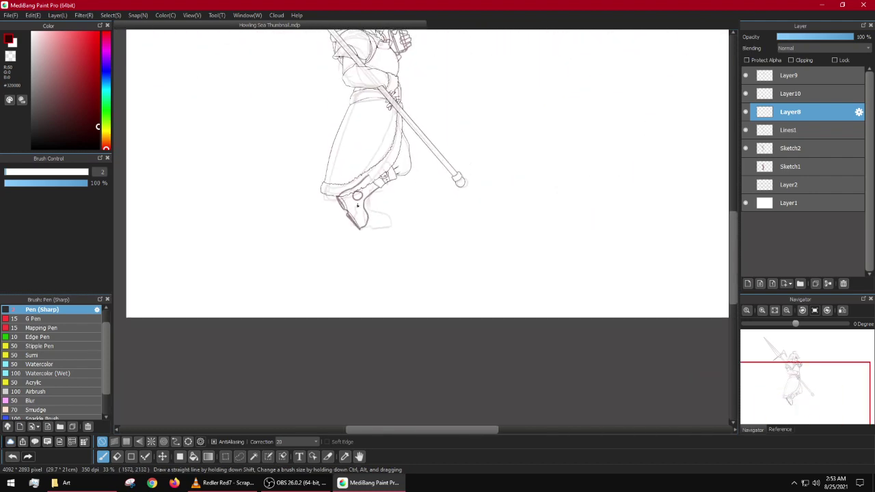
scroll(306, 177, "up", 5)
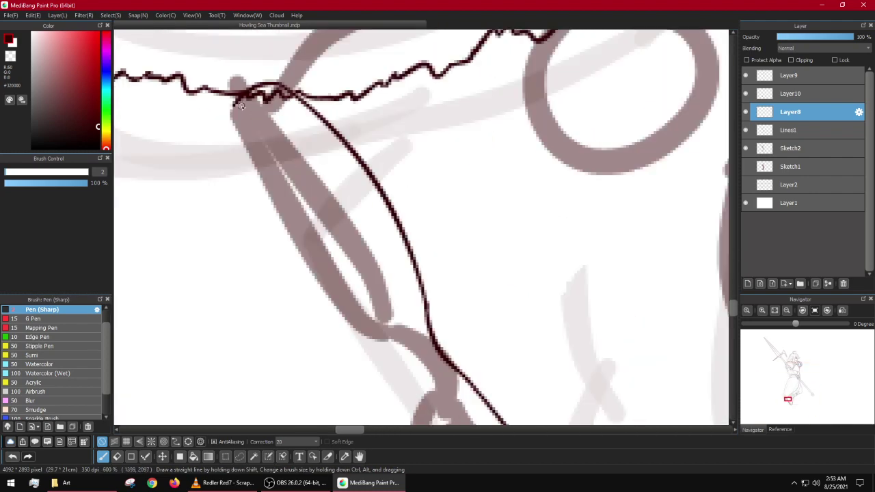
Step: Ink the heel's outer edge from the fur hem down to the arch, redoing the stroke until it follows the sketch
mouse_move(240, 105)
left_mouse_down()
mouse_move(311, 196)
mouse_move(349, 293)
left_mouse_up()
key("ctrl+z")
mouse_move(253, 106)
left_mouse_down()
mouse_move(322, 170)
mouse_move(361, 234)
mouse_move(380, 293)
left_mouse_up()
key("ctrl+z")
mouse_move(251, 111)
left_mouse_down()
mouse_move(319, 139)
mouse_move(344, 188)
left_mouse_up()
key("ctrl+z")
mouse_move(241, 108)
left_mouse_down()
mouse_move(282, 131)
mouse_move(355, 249)
left_mouse_up()
key("ctrl+z")
mouse_move(241, 109)
left_mouse_down()
mouse_move(297, 130)
mouse_move(371, 250)
mouse_move(394, 314)
mouse_move(390, 274)
mouse_move(374, 257)
left_mouse_up()
key("ctrl+z")
key("ctrl+z")
mouse_move(235, 106)
left_mouse_down()
mouse_move(361, 309)
mouse_move(396, 336)
mouse_move(338, 194)
mouse_move(361, 260)
left_mouse_up()
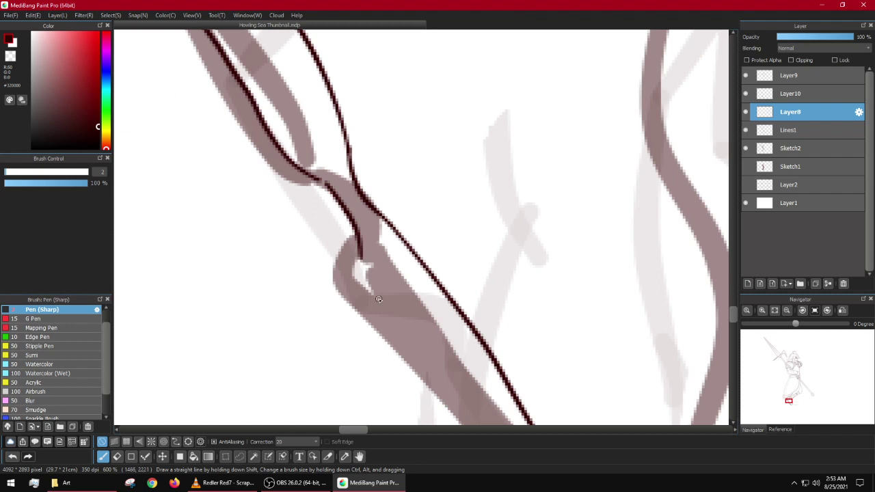
Step: Redraw the inked arch curve between the heel and the front sole
scroll(363, 263, "down", 1)
key("ctrl+z")
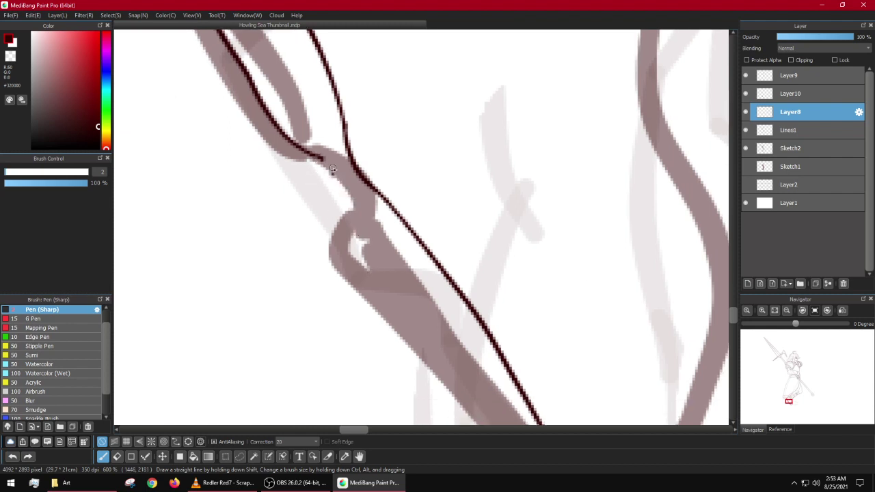
left_click_drag(322, 160, 351, 229)
scroll(352, 226, "down", 4)
Step: Undo all the inked heel, arch and sole lines, leaving the rough boot sketch
key("ctrl+z")
key("ctrl+z")
key("ctrl+z")
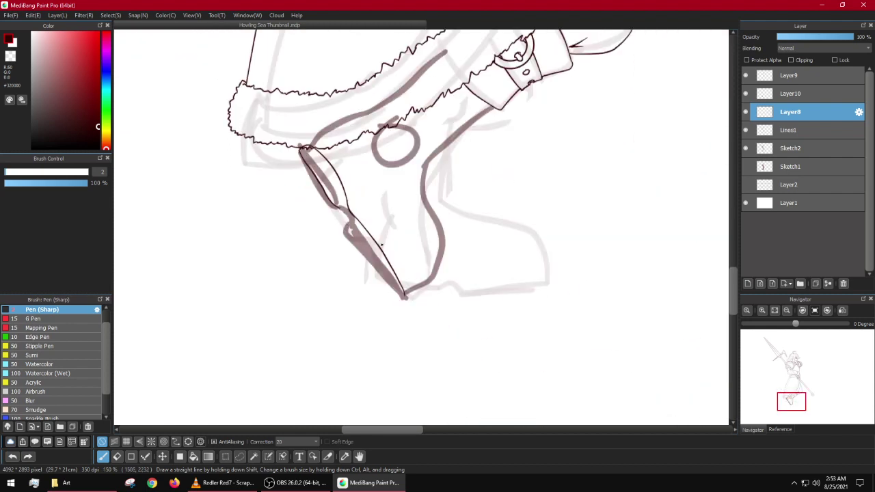
key("ctrl+z")
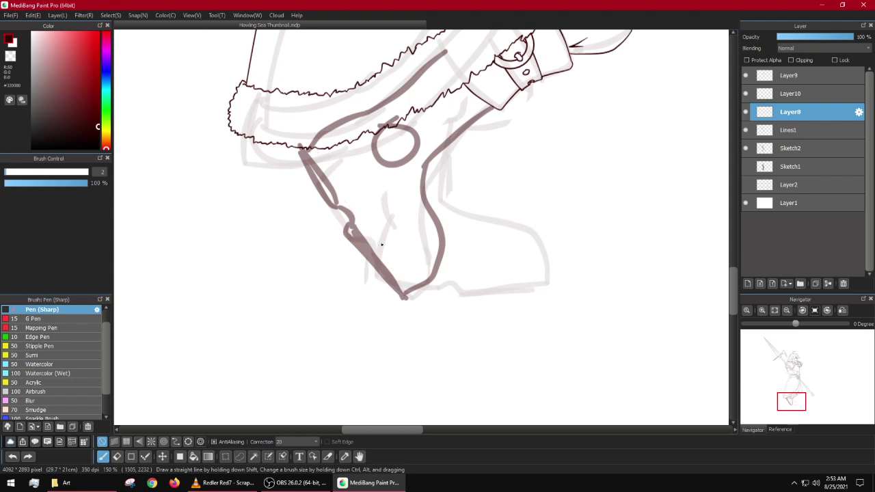
Step: Ink the sole's inner edge freehand, starting above the fur hem and running farther inside the boot to the toe
scroll(343, 160, "up", 3)
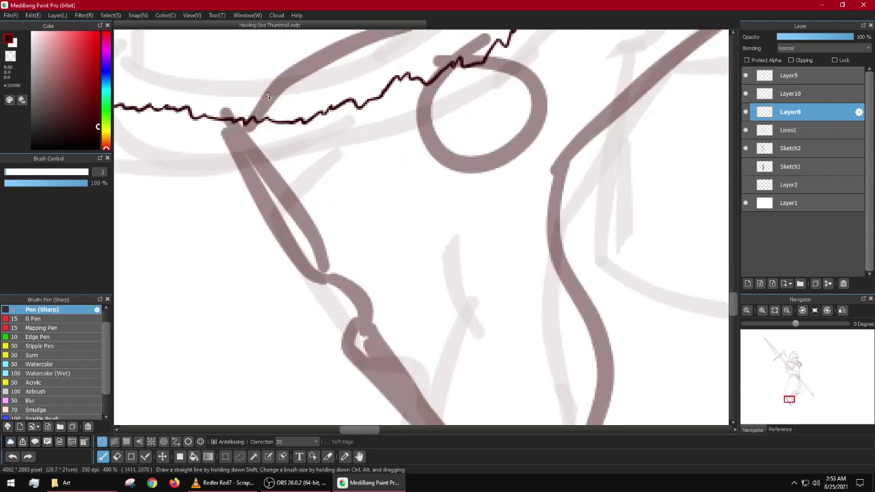
mouse_move(268, 96)
left_mouse_down()
mouse_move(355, 207)
mouse_move(385, 280)
left_mouse_up()
key("ctrl+z")
mouse_move(281, 87)
left_mouse_down()
mouse_move(369, 185)
mouse_move(404, 307)
mouse_move(345, 197)
mouse_move(385, 279)
mouse_move(464, 394)
left_mouse_up()
scroll(450, 314, "up", 2)
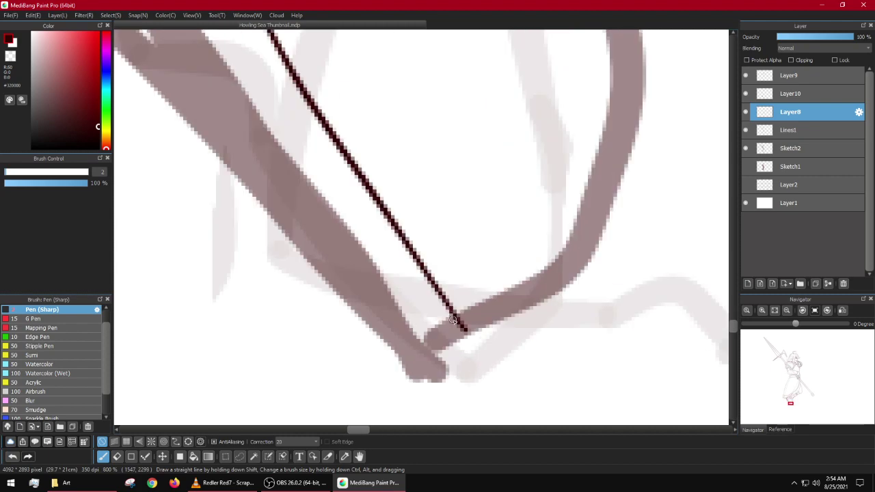
mouse_move(460, 322)
left_mouse_down()
mouse_move(467, 334)
mouse_move(436, 366)
left_mouse_up()
scroll(436, 366, "down", 3)
scroll(412, 325, "up", 4)
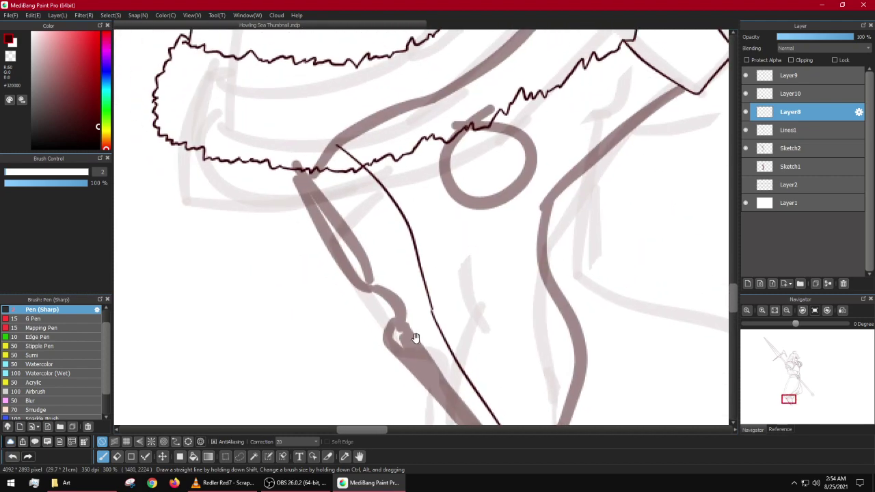
Step: Try a peaked curve capping the heel over the fur hem, and undo it together with the freehand sole line
mouse_move(323, 103)
left_mouse_down()
mouse_move(284, 134)
mouse_move(266, 174)
left_mouse_up()
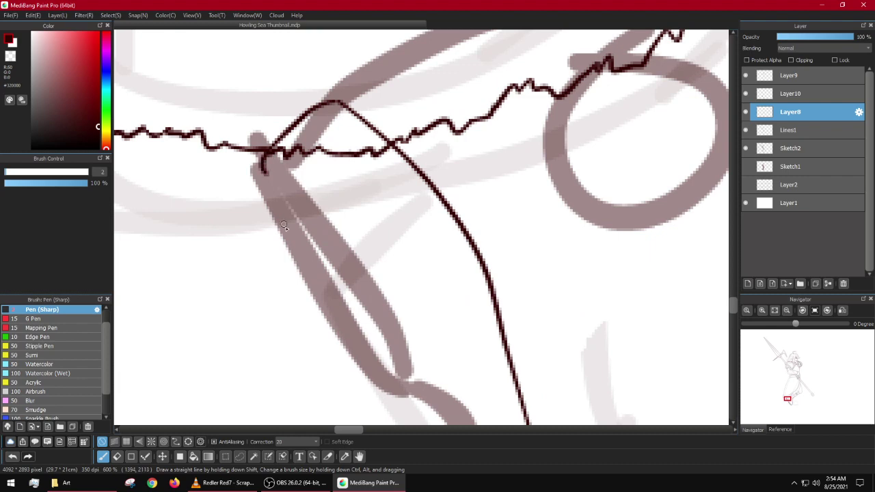
left_click_drag(350, 266, 315, 234)
key("ctrl+z")
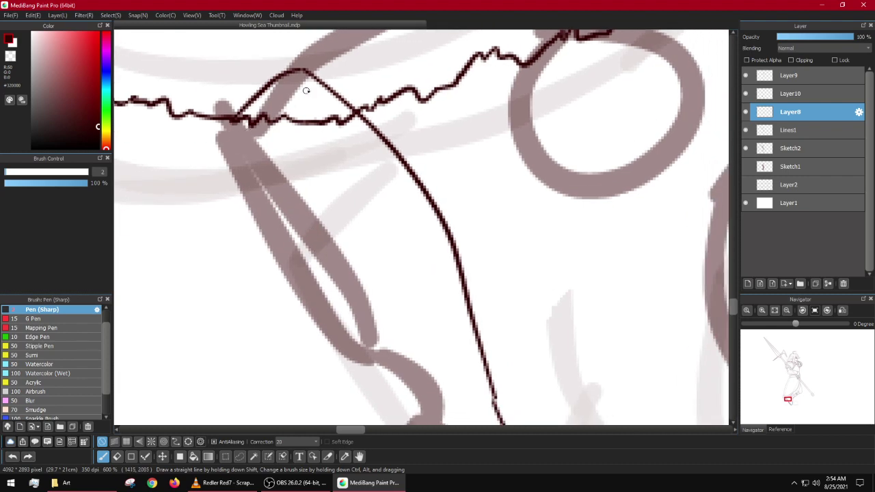
scroll(395, 190, "down", 4)
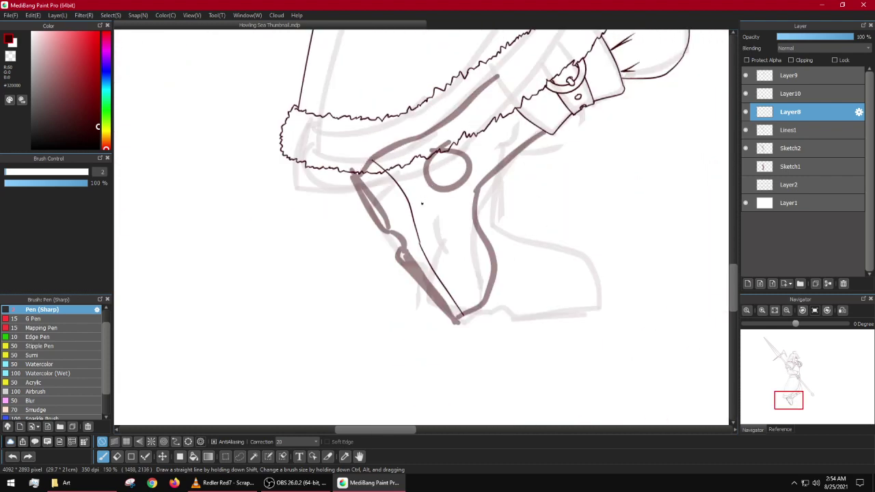
key("ctrl+z")
key("ctrl+z")
Step: Draw the sole's inner edge with the curve shape tool, placing points from above the fur hem to the toe
scroll(367, 197, "up", 3)
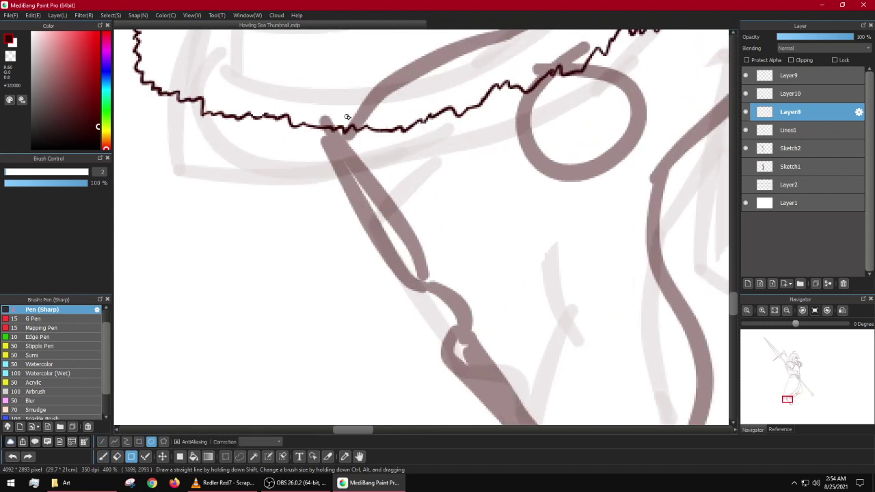
left_click(363, 102)
key("ctrl+z")
left_click(126, 442)
left_click(452, 191)
key("space")
left_click_drag(494, 298, 405, 206)
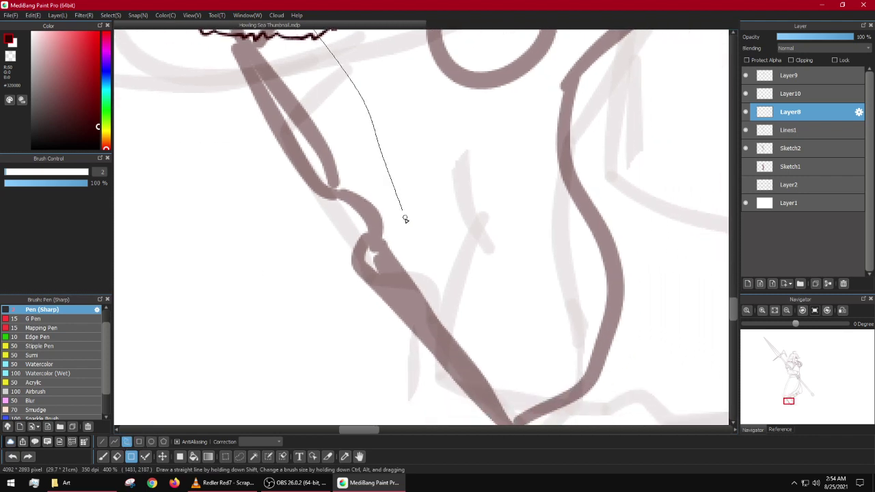
left_click(410, 233)
left_click_drag(445, 303, 490, 351)
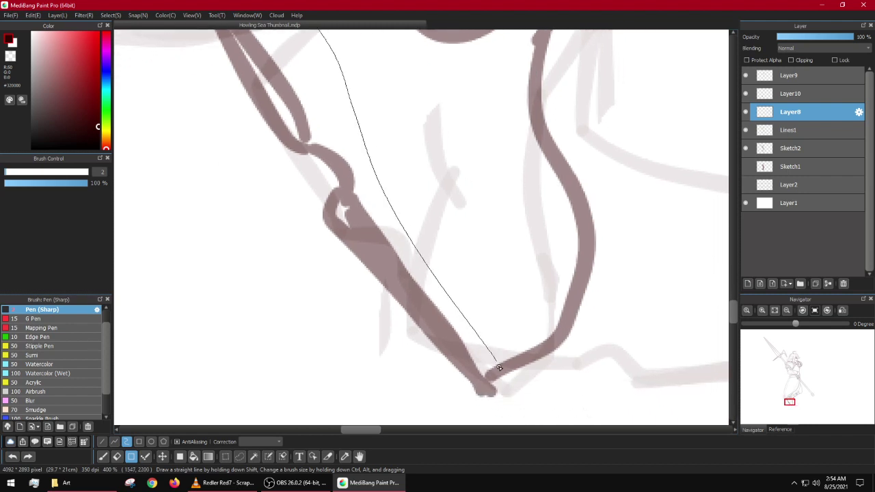
left_click(499, 368)
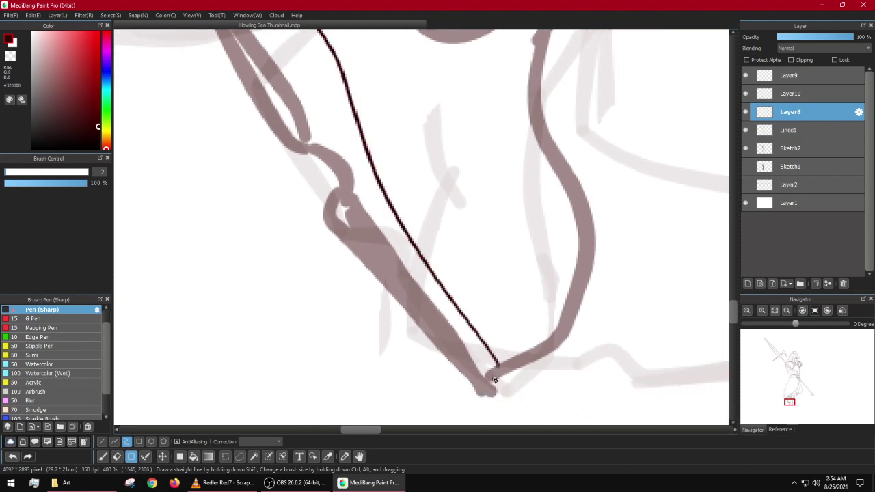
Step: Ink a rounded toe tip curving from the lower end of the sole's inner edge around to the outer side
scroll(494, 380, "up", 3)
key("b")
mouse_move(506, 337)
left_mouse_down()
mouse_move(502, 376)
mouse_move(460, 404)
left_mouse_up()
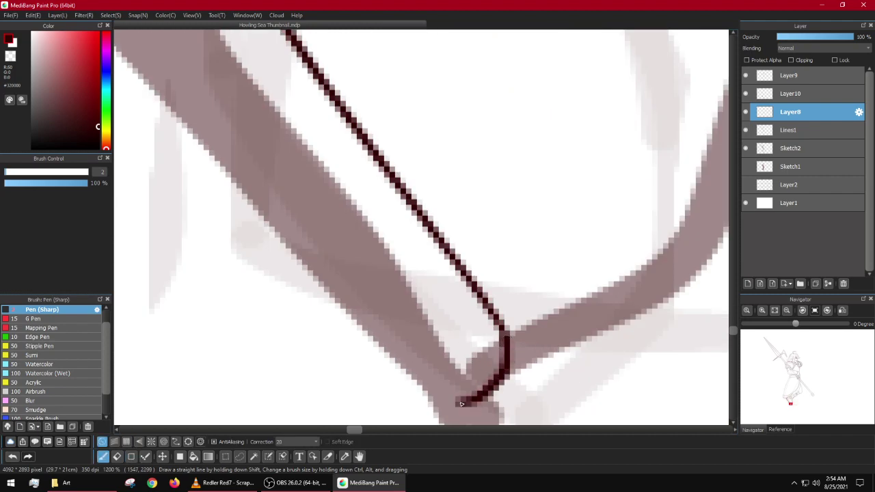
Step: Draw the sole's outer edge with the curve shape tool, following the heel, the arch notch and the front sole to the toe tip
scroll(462, 404, "down", 4)
left_click_drag(344, 204, 394, 270)
scroll(324, 140, "up", 1)
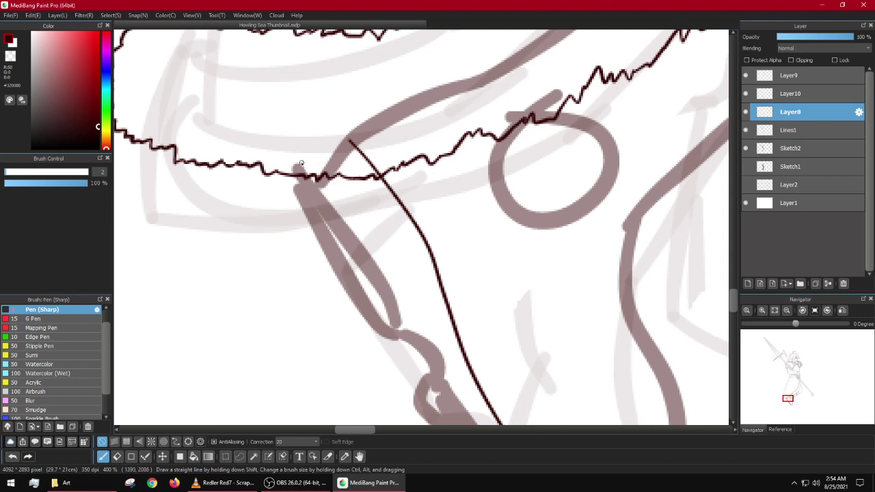
key("u")
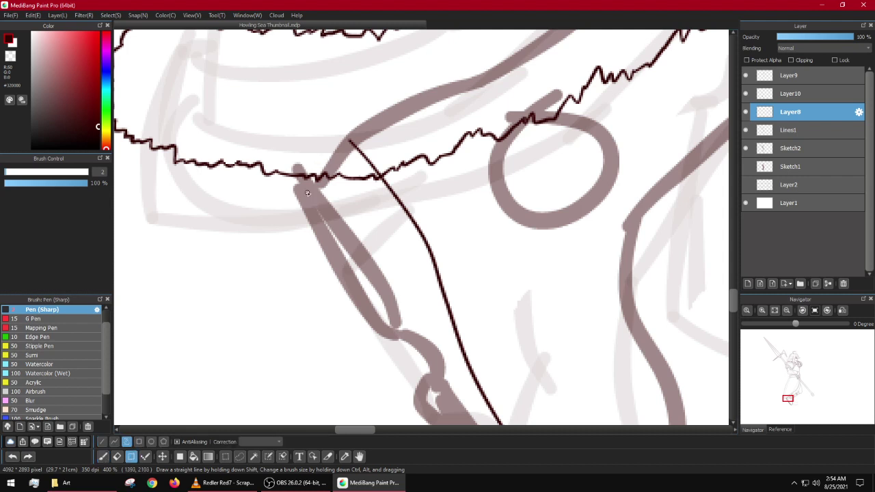
left_click_drag(315, 231, 396, 340)
mouse_move(410, 348)
left_mouse_down()
mouse_move(371, 313)
mouse_move(407, 351)
mouse_move(394, 335)
mouse_move(414, 336)
left_mouse_up()
left_click(436, 372)
mouse_move(436, 373)
left_mouse_down()
mouse_move(409, 318)
mouse_move(356, 267)
left_mouse_up()
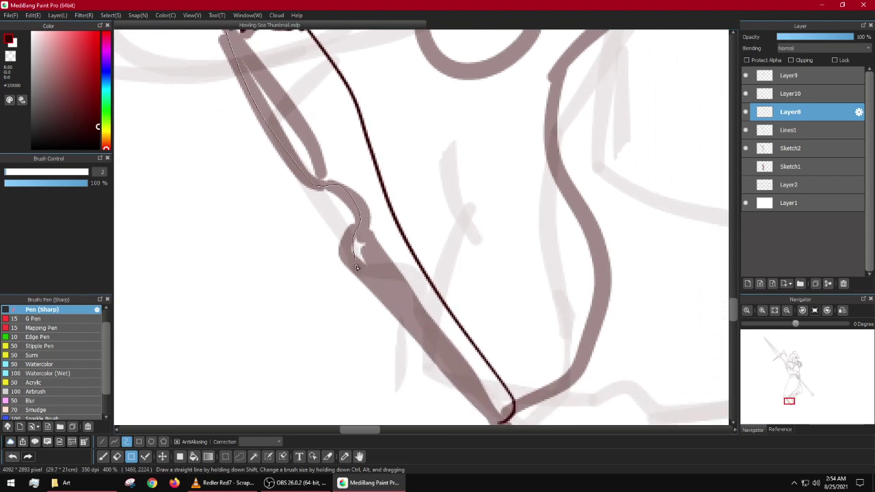
left_click(402, 326)
left_click_drag(416, 348, 353, 244)
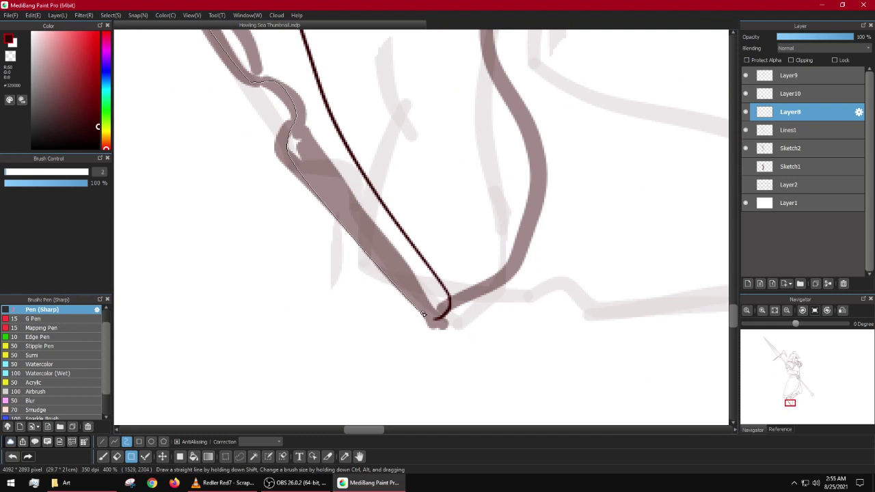
scroll(423, 314, "up", 2)
scroll(458, 331, "down", 4)
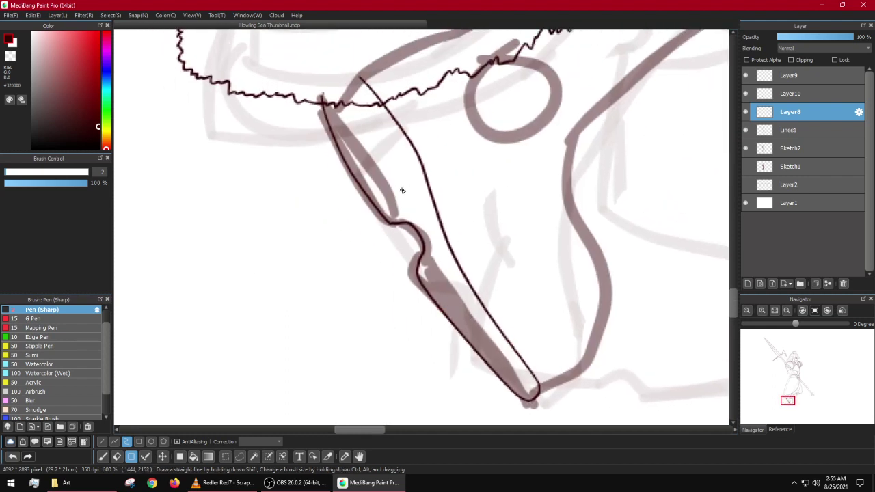
scroll(410, 208, "up", 1)
left_click_drag(399, 206, 369, 300)
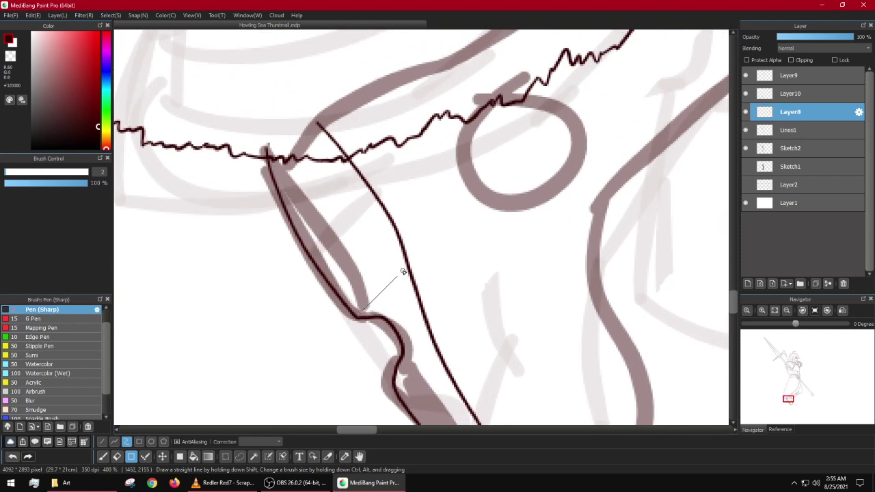
key("b")
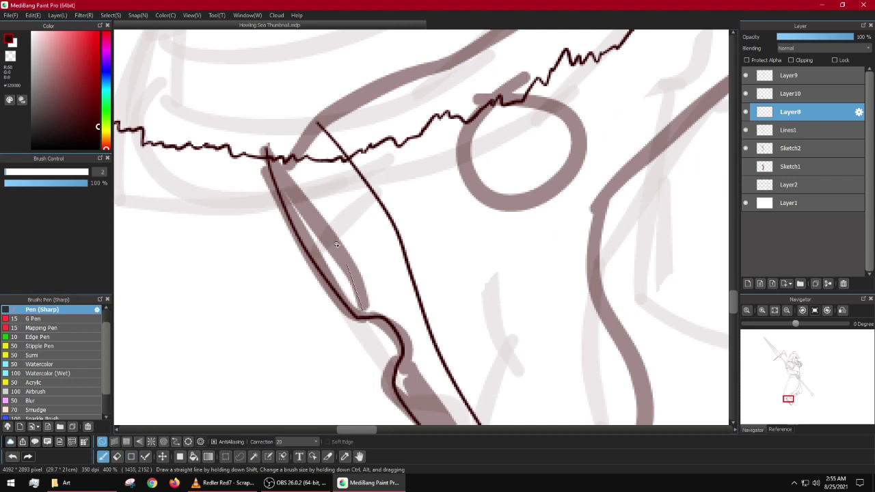
Step: Draw the heel block's inner line with the curve tool, from above the fur hem down and back to the heel's outer corner
key("u")
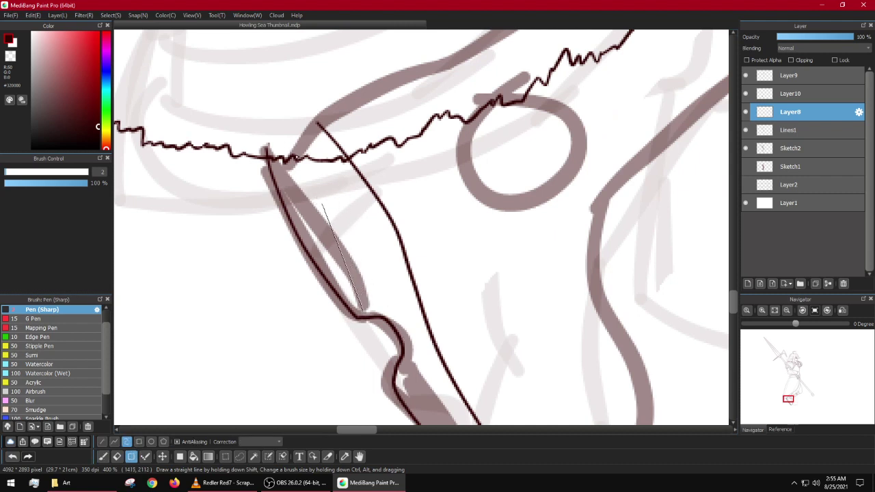
left_click_drag(286, 143, 355, 248)
left_click_drag(373, 281, 380, 295)
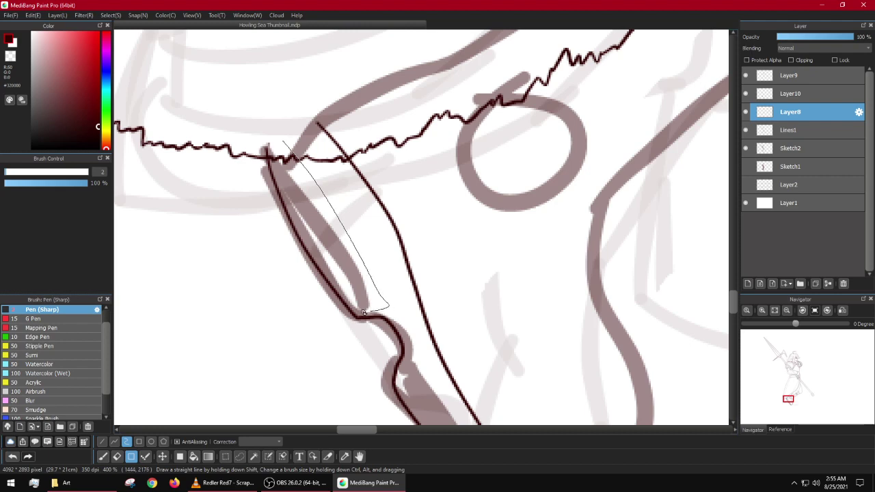
double_click(362, 315)
Step: Draw the front sole's inner line with the curve tool, looping from just below the arch down to the toe tip
scroll(399, 281, "down", 3)
scroll(408, 299, "up", 4)
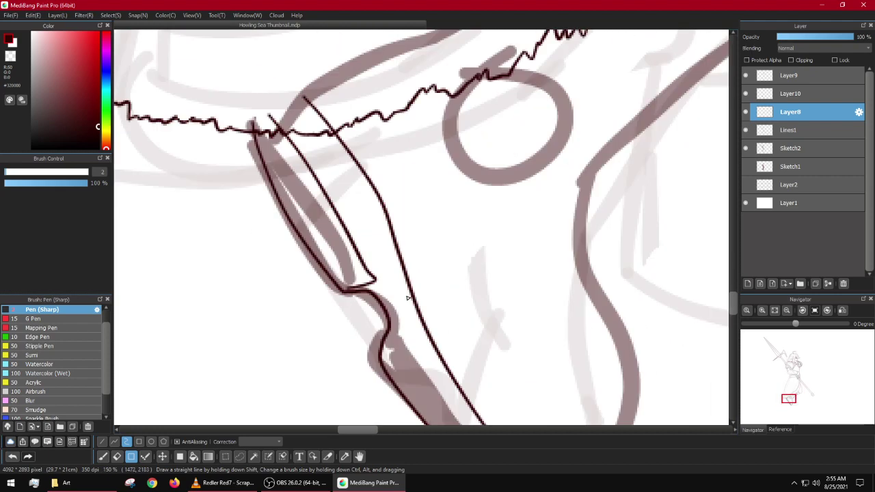
scroll(407, 299, "down", 4)
scroll(410, 332, "up", 2)
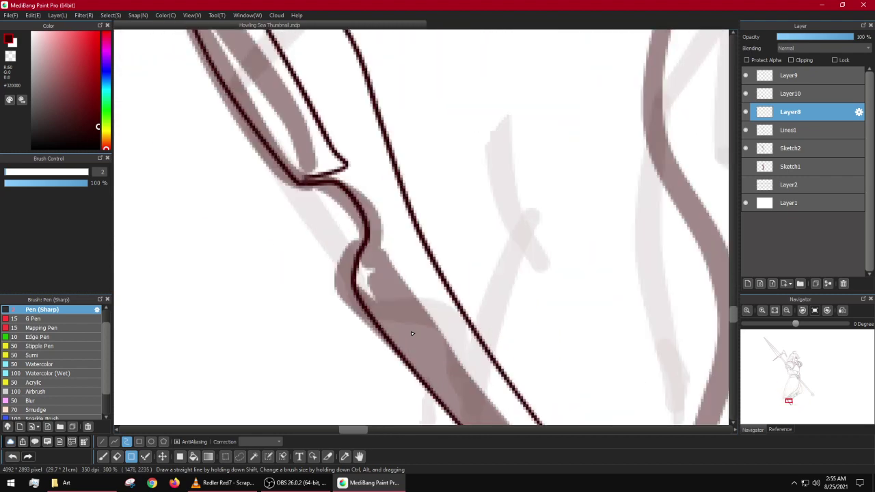
left_click(397, 279)
left_click_drag(428, 309, 324, 148)
left_click_drag(475, 353, 481, 368)
scroll(481, 299, "down", 4)
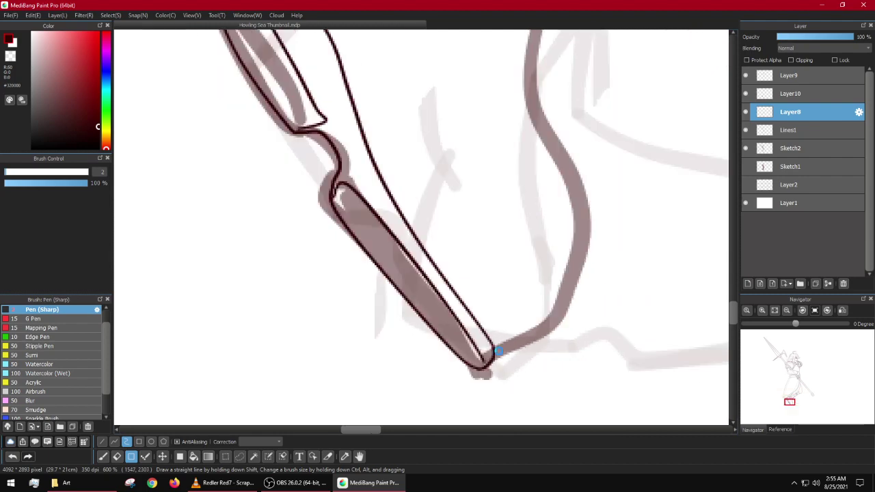
Step: Erase the pointed corner of the heel block and redraw the end of its inner line bending down freehand
scroll(425, 247, "up", 5)
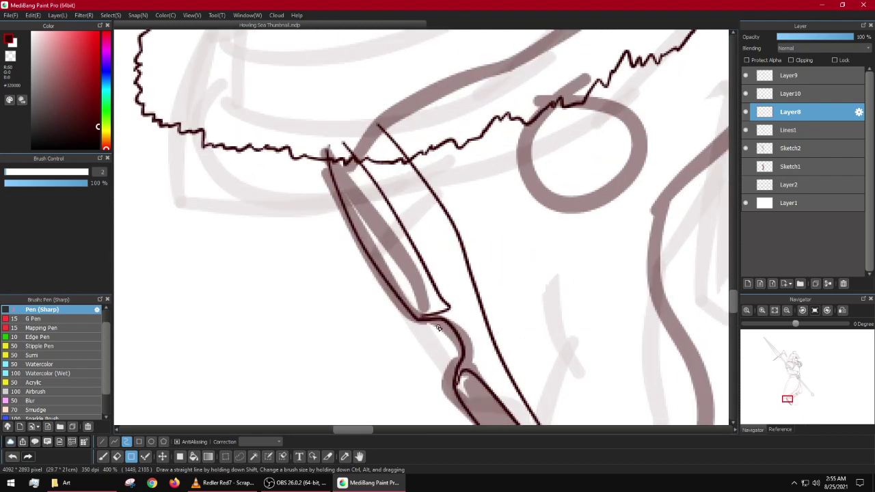
key("b")
key("ctrl+z")
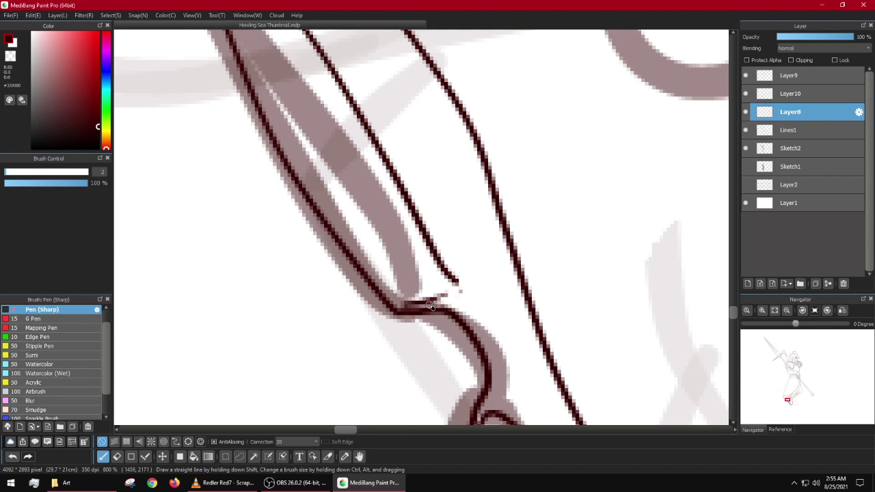
key("ctrl+z")
key("ctrl+z")
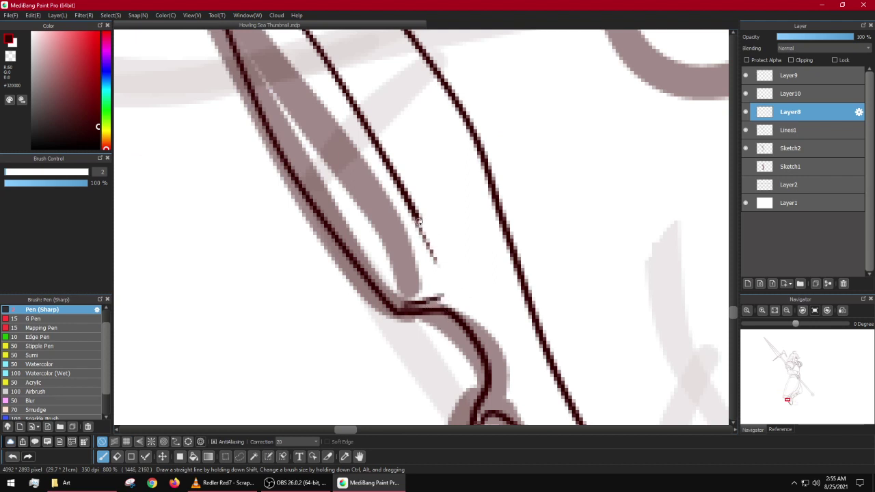
left_click_drag(419, 221, 438, 289)
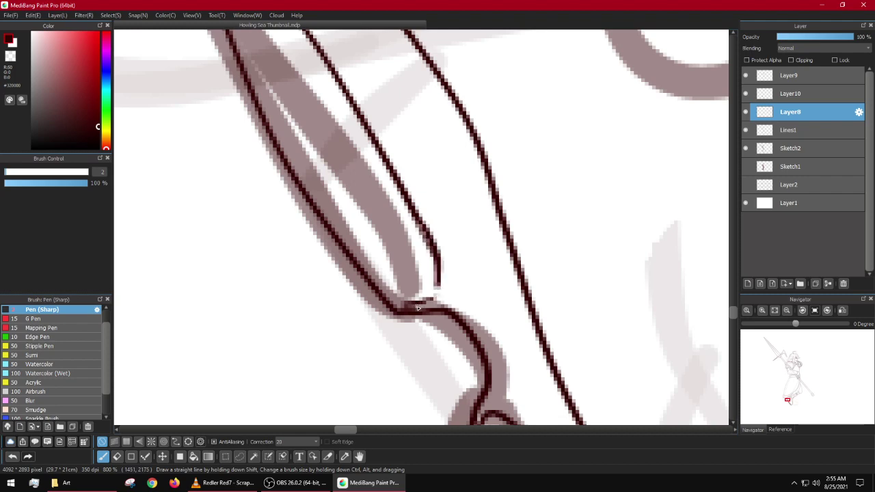
scroll(417, 307, "down", 2)
scroll(418, 304, "up", 2)
Step: Ink a second curved line inside the arch, from beside the heel block down to the front sole
scroll(451, 274, "down", 2)
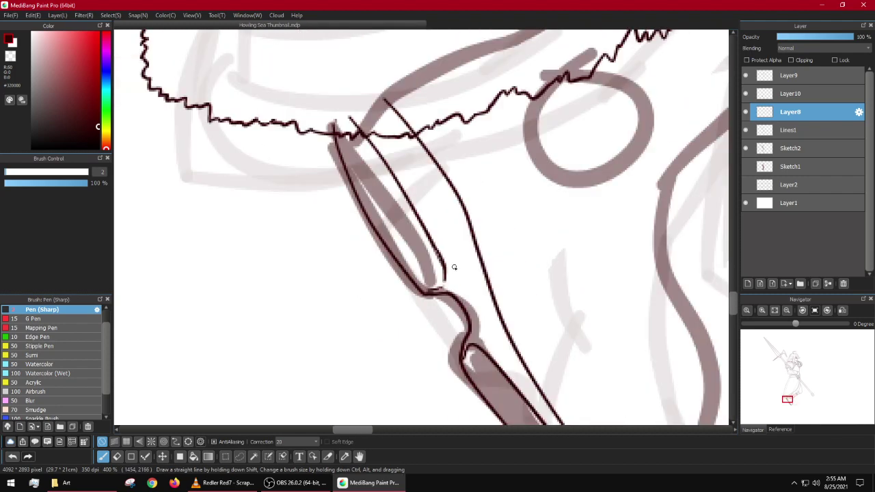
left_click_drag(454, 268, 488, 311)
key("ctrl+z")
mouse_move(457, 275)
left_mouse_down()
mouse_move(480, 306)
mouse_move(481, 347)
left_mouse_up()
Step: Remove the heel line's downward end, add a short slanted corner stroke, and connect the heel line to the arch curve with a thin line
scroll(457, 291, "up", 2)
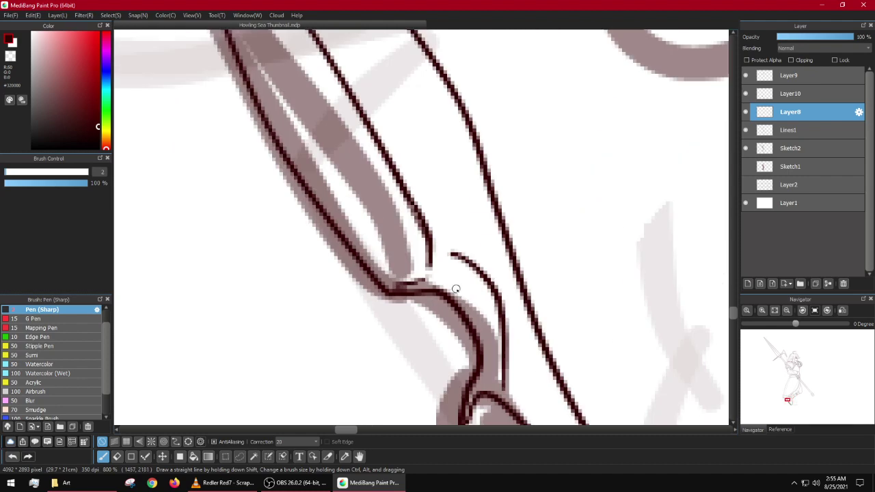
left_click_drag(433, 269, 424, 245)
mouse_move(429, 280)
left_mouse_down()
mouse_move(404, 285)
mouse_move(428, 270)
mouse_move(406, 285)
mouse_move(428, 234)
mouse_move(451, 255)
left_mouse_up()
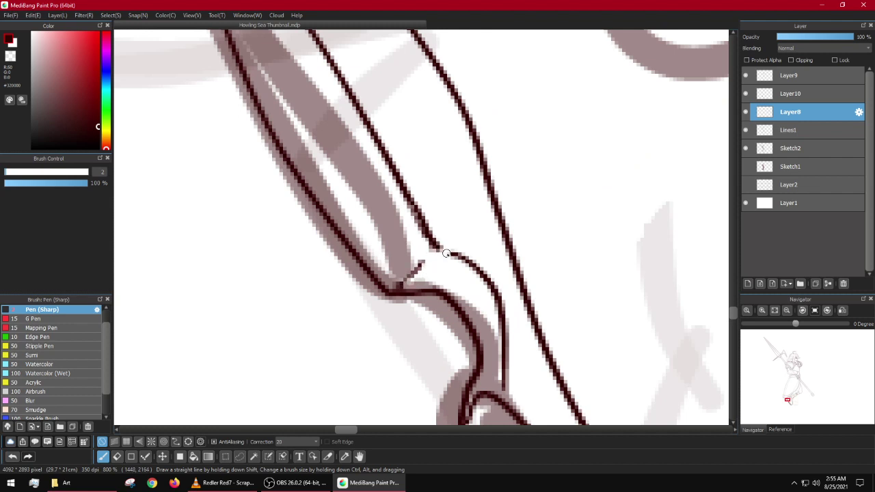
mouse_move(417, 230)
left_mouse_down()
mouse_move(471, 265)
mouse_move(442, 243)
mouse_move(477, 272)
mouse_move(488, 309)
mouse_move(489, 283)
mouse_move(450, 240)
left_mouse_up()
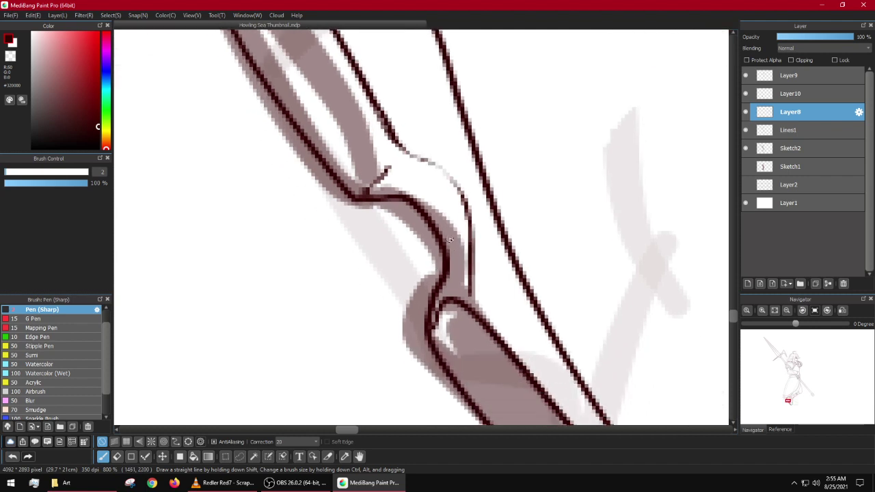
Step: Trim the hooked upper end of the front sole's inner line where it meets the outer edge
scroll(443, 317, "up", 1)
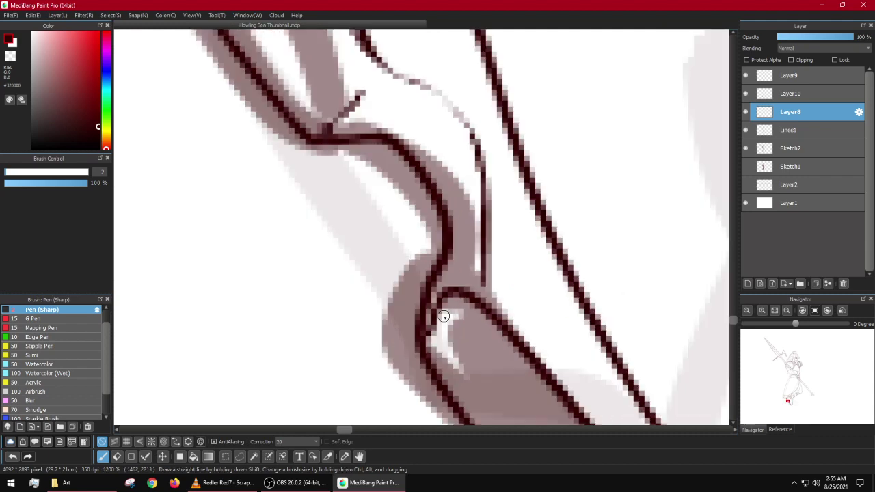
left_click_drag(440, 312, 430, 341)
mouse_move(460, 288)
left_mouse_down()
mouse_move(438, 290)
mouse_move(425, 308)
left_mouse_up()
scroll(437, 294, "down", 3)
scroll(441, 296, "up", 3)
Step: Extend the inner arch curve into the front sole's inner line and clean up the leftover ink at the junction
scroll(443, 298, "up", 1)
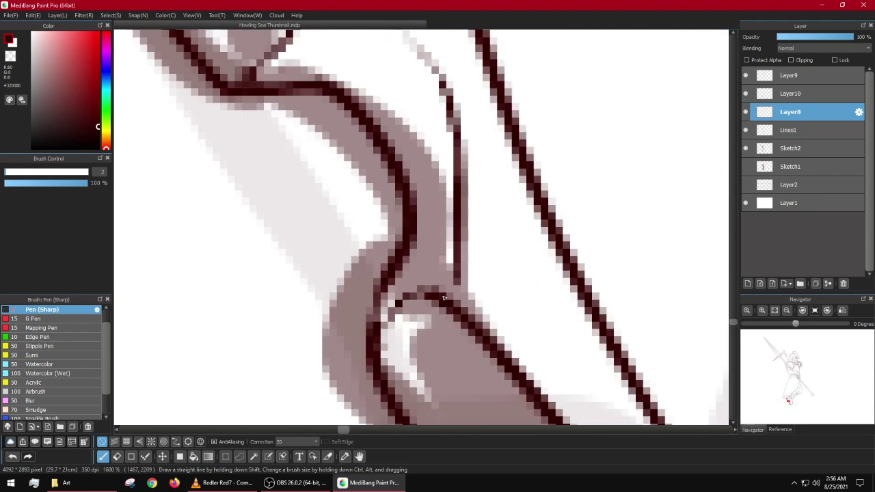
left_click_drag(450, 280, 466, 329)
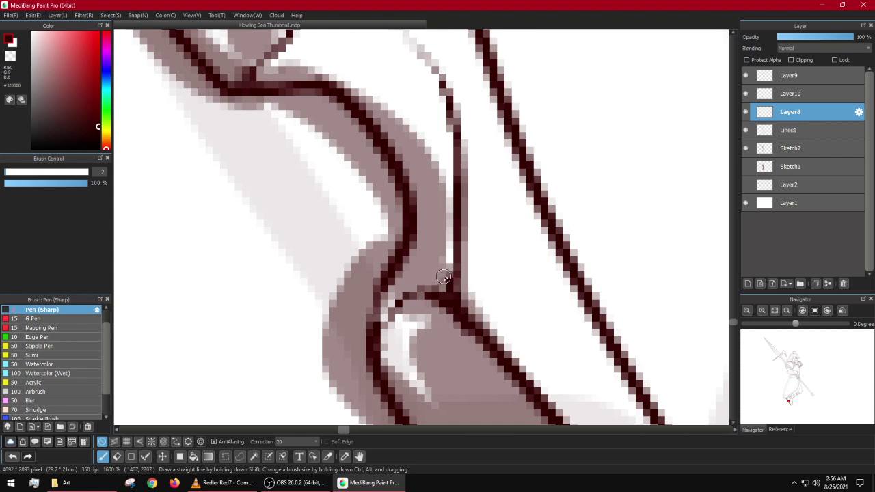
left_click_drag(446, 277, 432, 299)
mouse_move(445, 267)
left_mouse_down()
mouse_move(426, 294)
mouse_move(432, 280)
mouse_move(397, 296)
mouse_move(428, 318)
mouse_move(432, 302)
mouse_move(462, 339)
left_mouse_up()
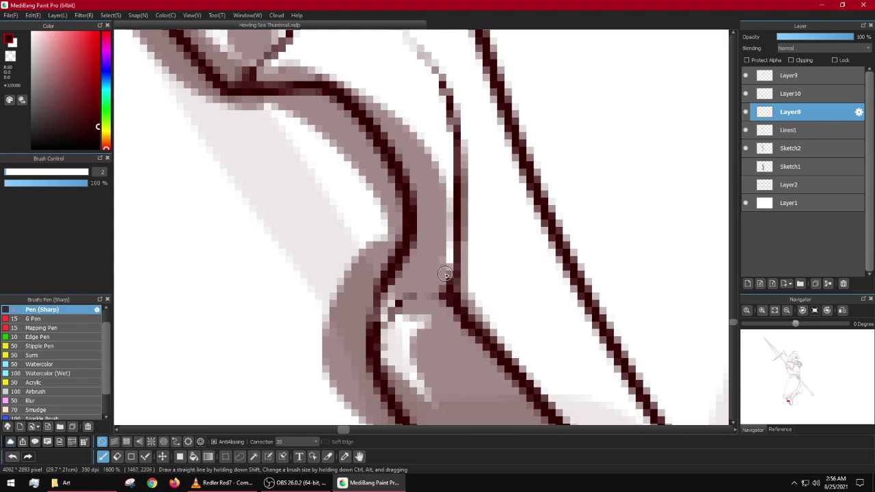
left_click_drag(454, 274, 451, 308)
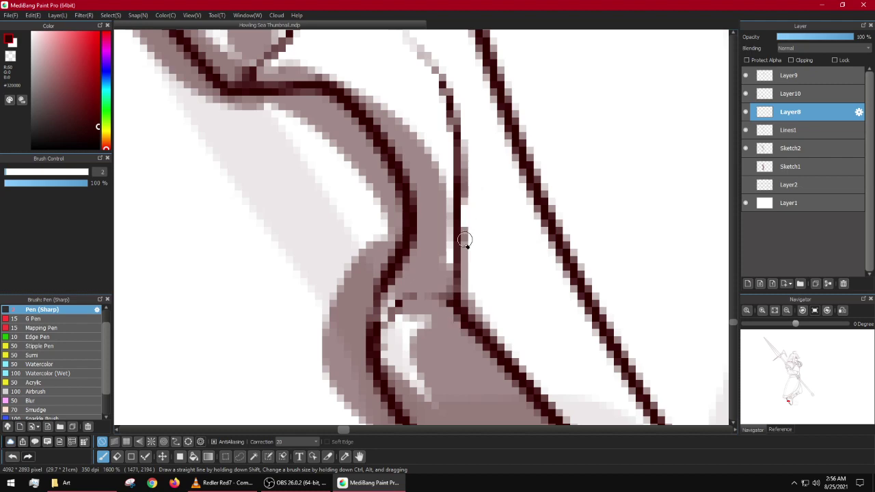
Step: Thin the upper part of the front sole's inner line and break it with a small gap midway
scroll(489, 211, "down", 3)
scroll(489, 212, "down", 1)
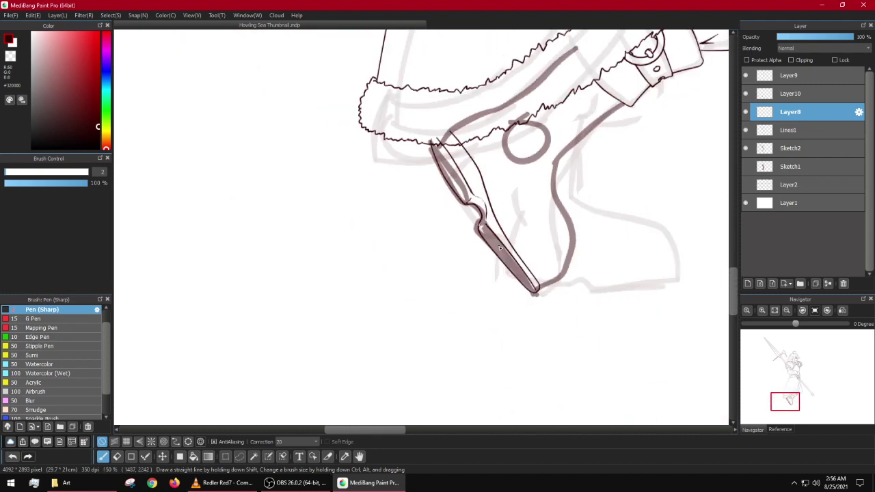
scroll(508, 263, "up", 2)
scroll(518, 256, "up", 3)
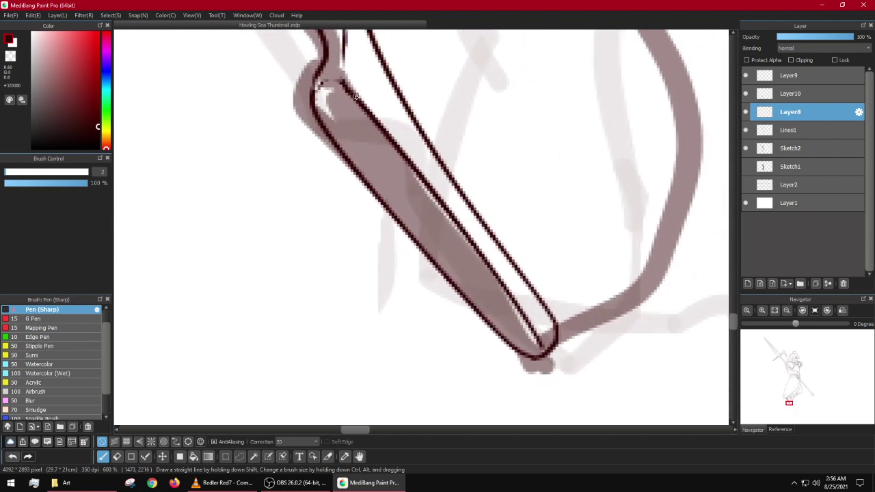
left_click_drag(367, 110, 448, 219)
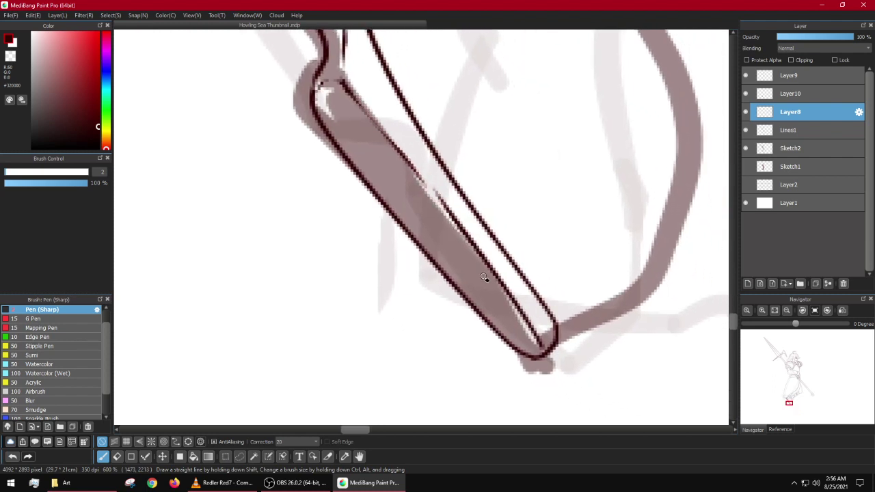
left_click_drag(436, 188, 498, 292)
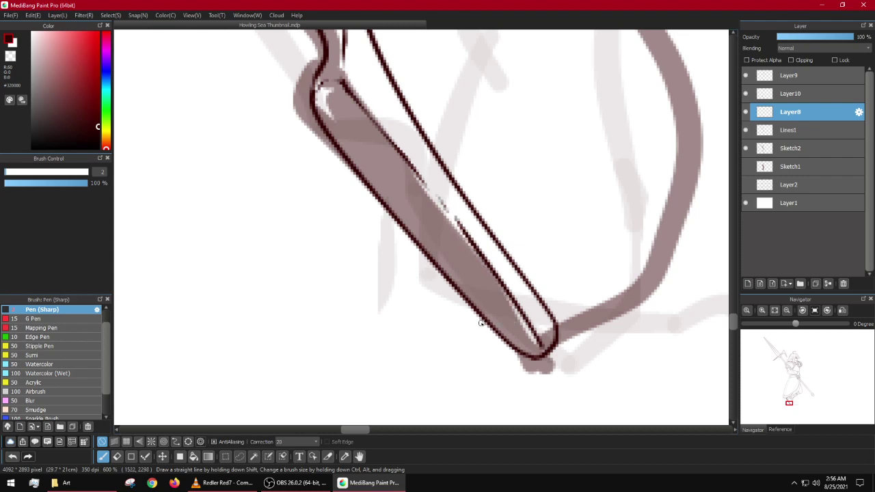
Step: Ink three small rounded tread bumps along the heel block's inner line, starting at the fur hem
scroll(481, 322, "down", 6)
scroll(318, 230, "up", 2)
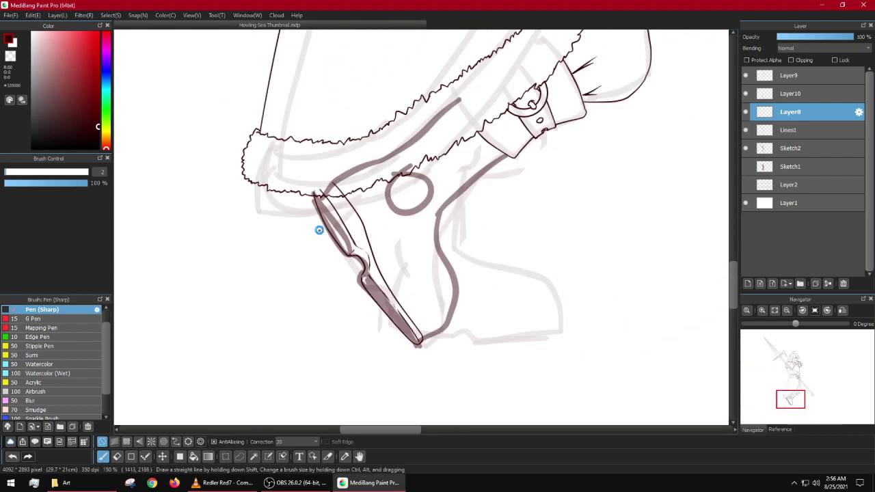
scroll(319, 230, "up", 4)
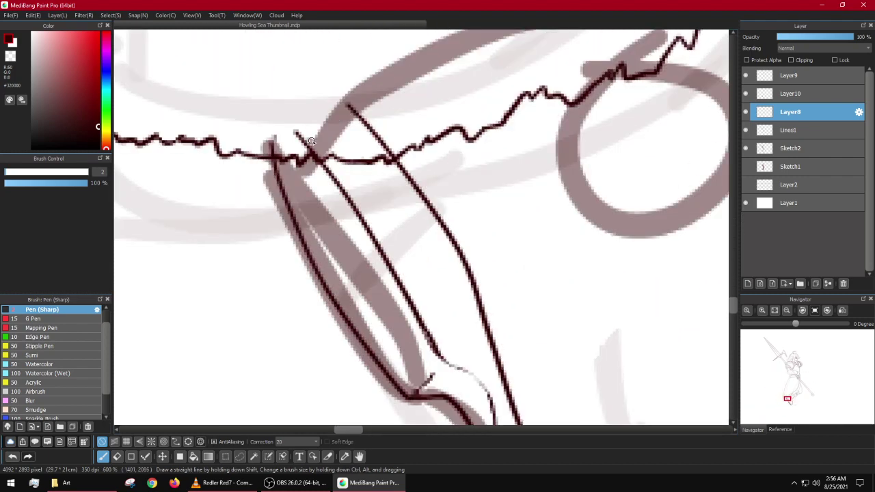
mouse_move(313, 150)
left_mouse_down()
mouse_move(338, 157)
mouse_move(333, 177)
mouse_move(312, 151)
left_mouse_up()
key("ctrl+z")
mouse_move(363, 218)
left_mouse_down()
mouse_move(391, 250)
mouse_move(389, 266)
left_mouse_up()
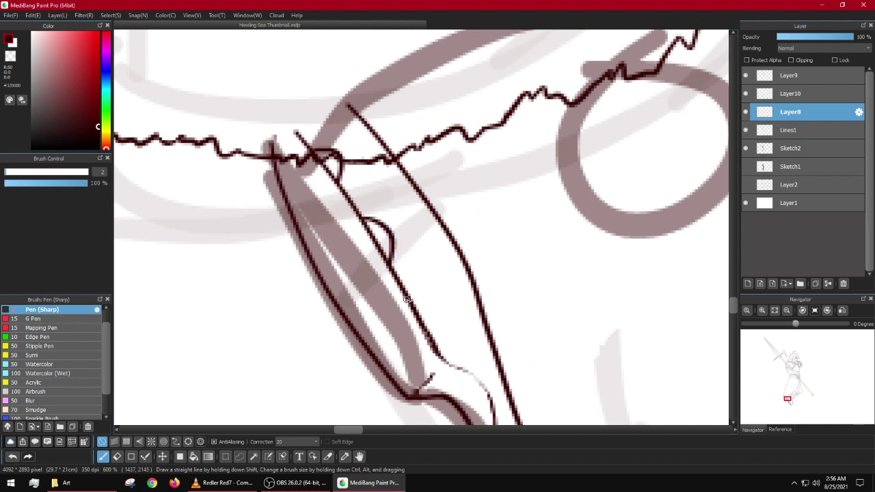
mouse_move(409, 300)
left_mouse_down()
mouse_move(437, 323)
mouse_move(433, 343)
mouse_move(333, 171)
left_mouse_up()
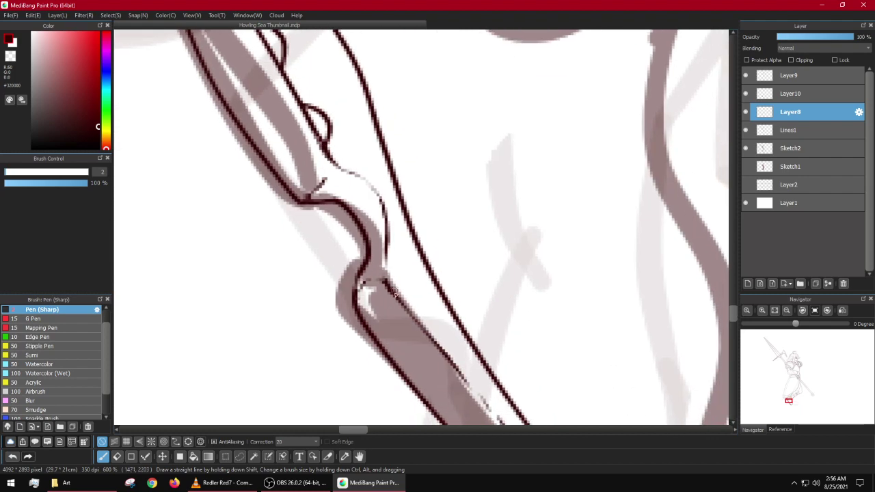
Step: Ink four small rounded tread bumps along the front sole's inner line, working from the arch toward the toe
mouse_move(402, 306)
left_mouse_down()
mouse_move(423, 316)
mouse_move(423, 330)
left_mouse_up()
mouse_move(449, 361)
left_mouse_down()
mouse_move(338, 235)
mouse_move(348, 231)
mouse_move(359, 244)
mouse_move(362, 265)
left_mouse_up()
mouse_move(388, 294)
left_mouse_down()
mouse_move(369, 256)
mouse_move(398, 298)
left_mouse_up()
key("ctrl+z")
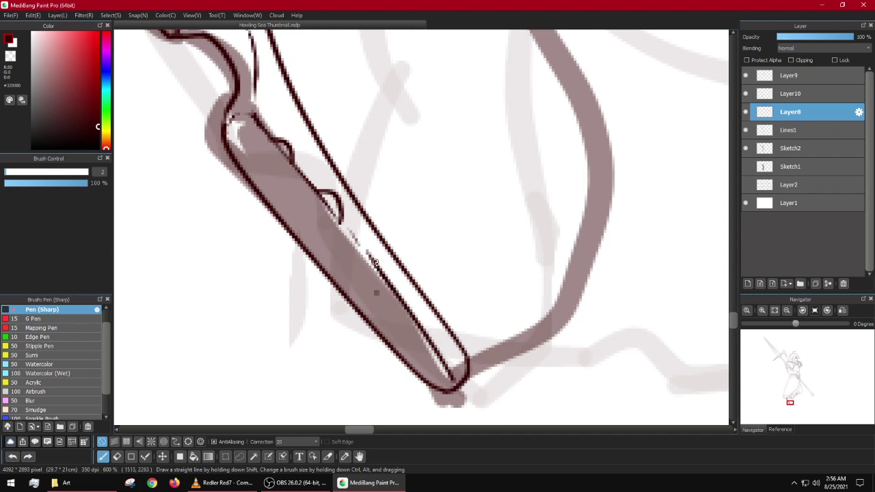
left_click_drag(375, 263, 391, 276)
mouse_move(404, 309)
left_mouse_down()
mouse_move(423, 316)
mouse_move(432, 347)
left_mouse_up()
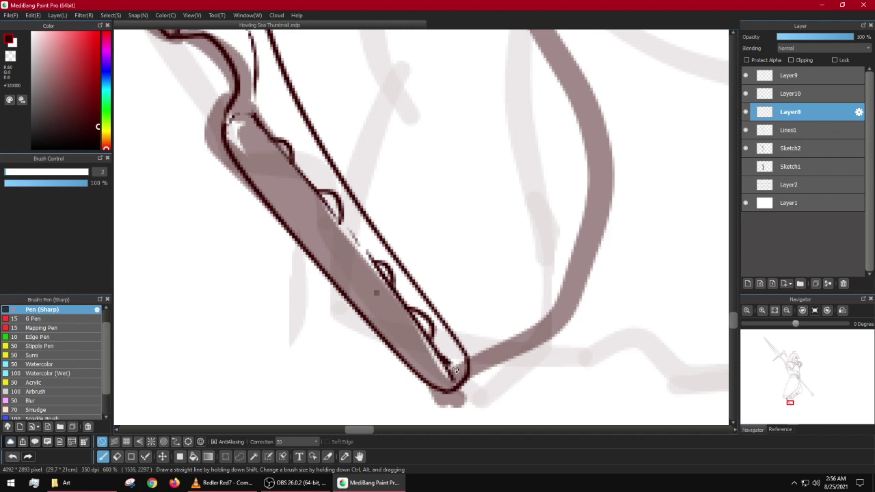
Step: Ink the tread block at the toe tip with two straight lines across the sole and a short notch at the outer edge
left_click(408, 371, "shift")
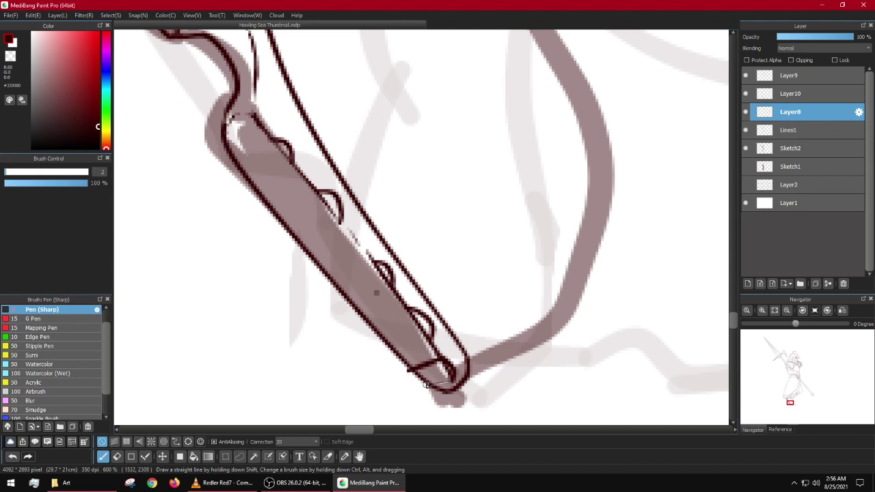
left_click(425, 383, "shift")
scroll(422, 376, "up", 3)
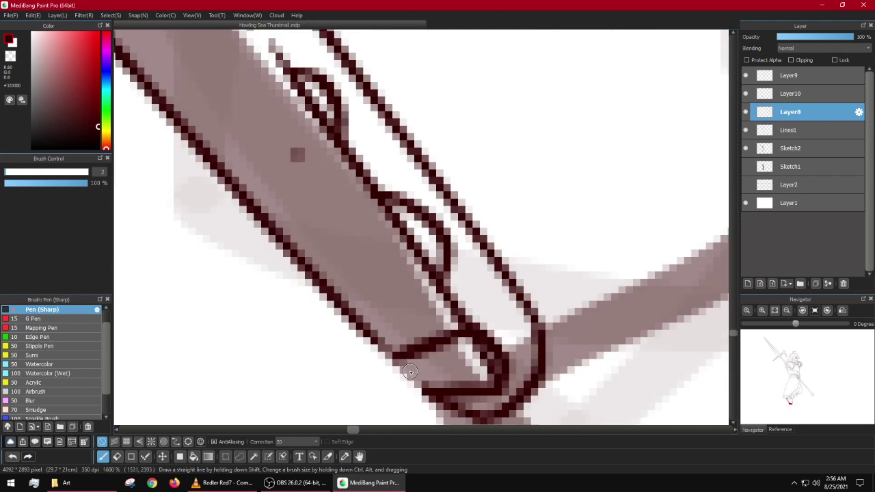
left_click_drag(423, 368, 431, 383)
mouse_move(472, 345)
left_mouse_down()
mouse_move(486, 354)
mouse_move(489, 374)
left_mouse_up()
Step: Draw straight lines across the sole to the outer edge from both ends of the two bumps just above the toe-tip block
left_click_drag(436, 280, 350, 312)
left_click_drag(357, 272, 441, 301)
left_click_drag(460, 228, 374, 272)
left_click_drag(384, 227, 484, 340)
left_click_drag(518, 283, 432, 326)
left_click(465, 209)
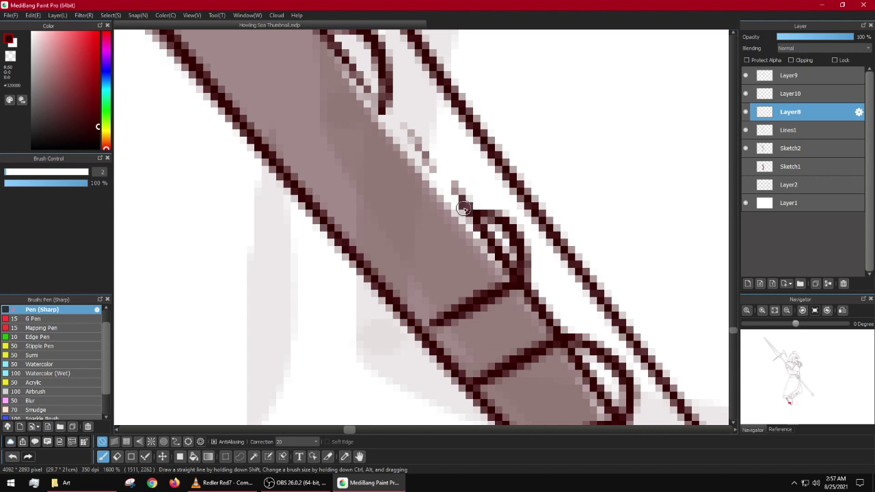
left_click(373, 263, "shift")
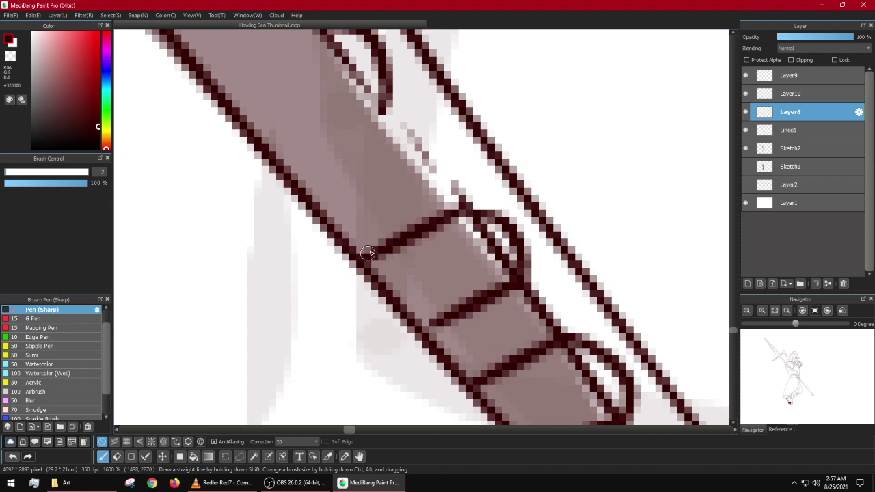
Step: Draw straight lines across to the outer edge from both ends of the two front-sole bumps nearest the arch
left_click_drag(366, 153, 430, 306)
left_click(438, 265)
left_click(320, 313, "shift")
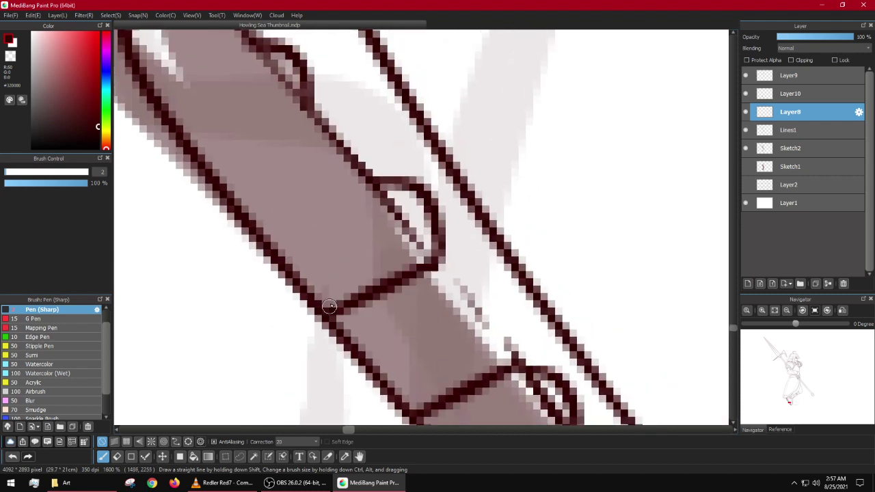
left_click(374, 185)
left_click(268, 243, "shift")
mouse_move(263, 167)
left_mouse_down()
mouse_move(331, 274)
mouse_move(432, 314)
left_mouse_up()
left_click(478, 274)
left_click(367, 303, "shift")
left_click(424, 203)
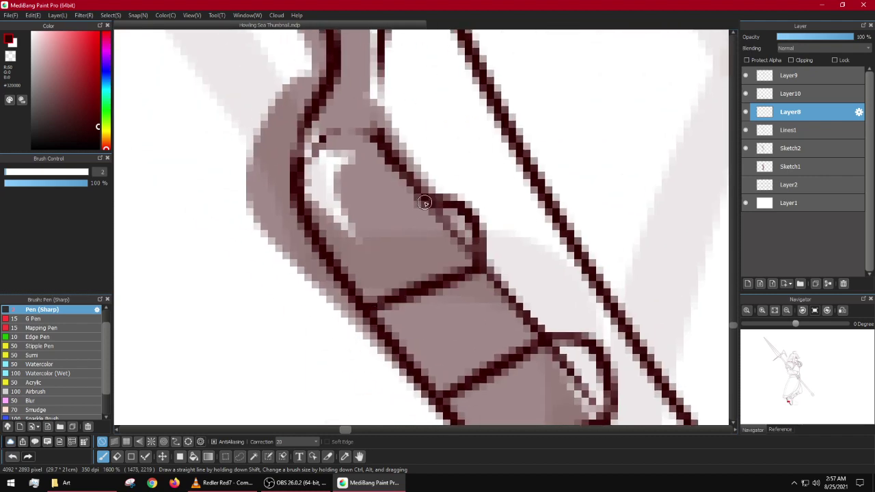
left_click(320, 247, "shift")
Step: Draw straight lines from both ends of the lowest heel bump across to the heel's outer edge
scroll(352, 280, "down", 3)
scroll(324, 136, "up", 3)
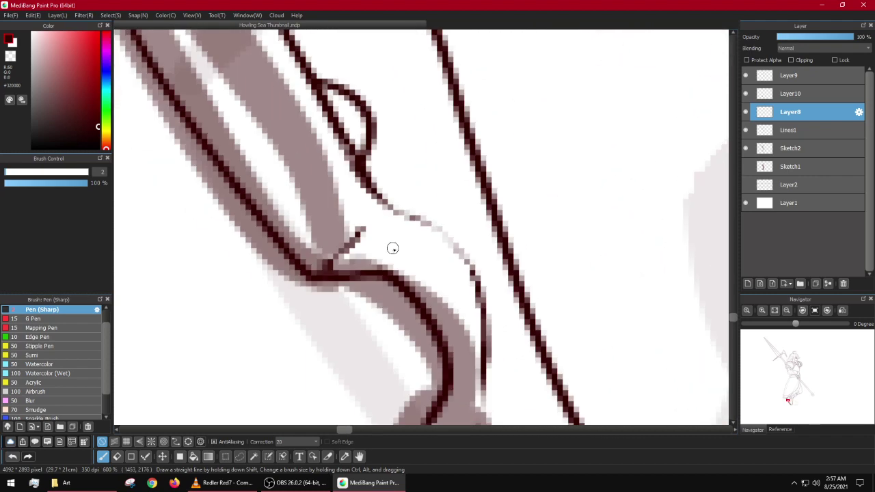
left_click(343, 138)
left_click_drag(322, 196, 453, 273)
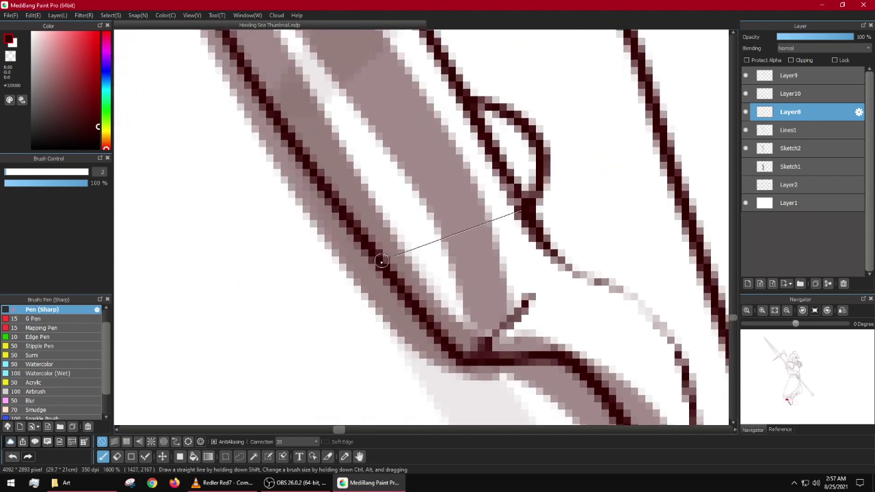
left_click(378, 253, "shift")
scroll(379, 253, "down", 6)
scroll(378, 252, "up", 4)
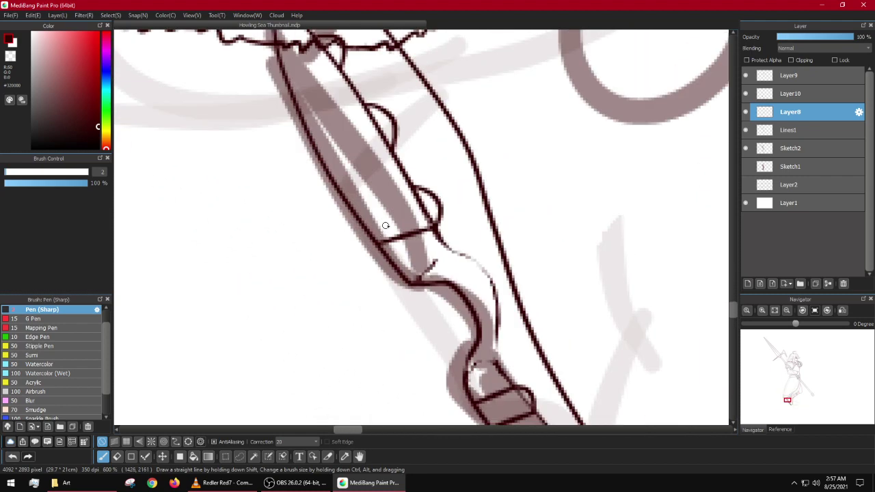
left_click(422, 171)
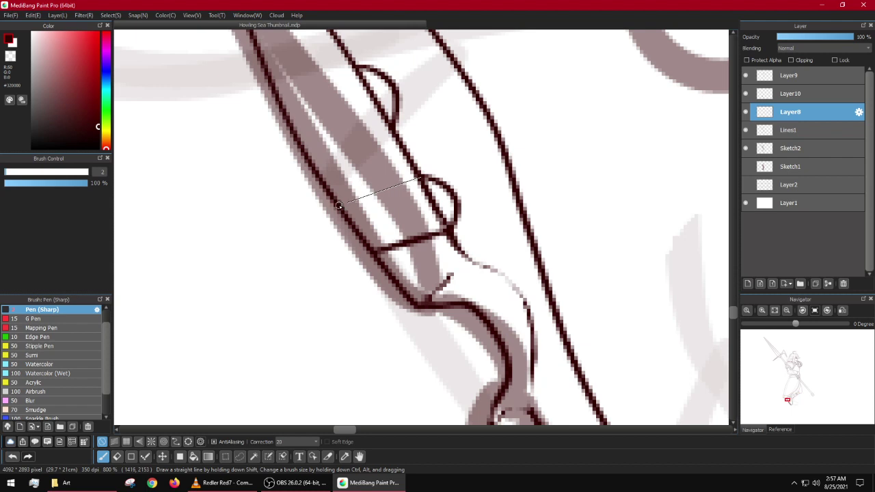
left_click(336, 203, "shift")
Step: Draw straight lines to the heel's outer edge from both ends of the middle bump and the lower end of the top bump
mouse_move(362, 169)
left_mouse_down()
mouse_move(373, 196)
mouse_move(449, 285)
left_mouse_up()
scroll(470, 261, "up", 1)
left_click(480, 229)
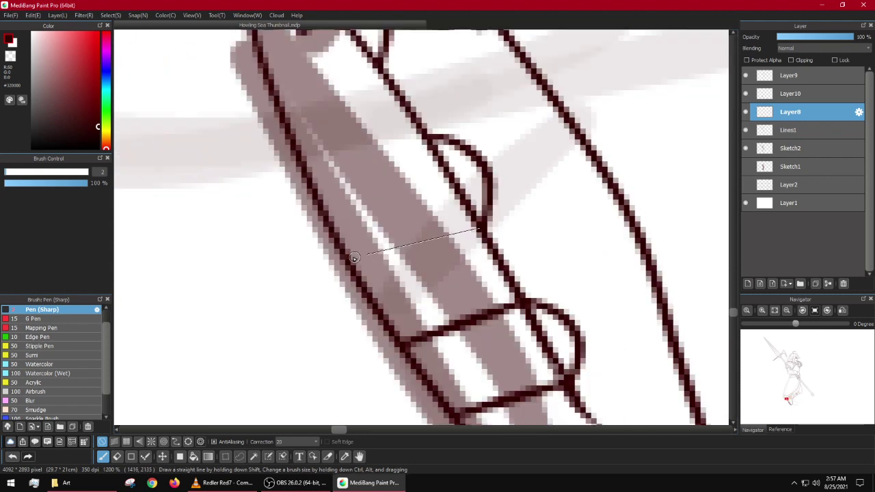
left_click(350, 265, "shift")
left_click(424, 140)
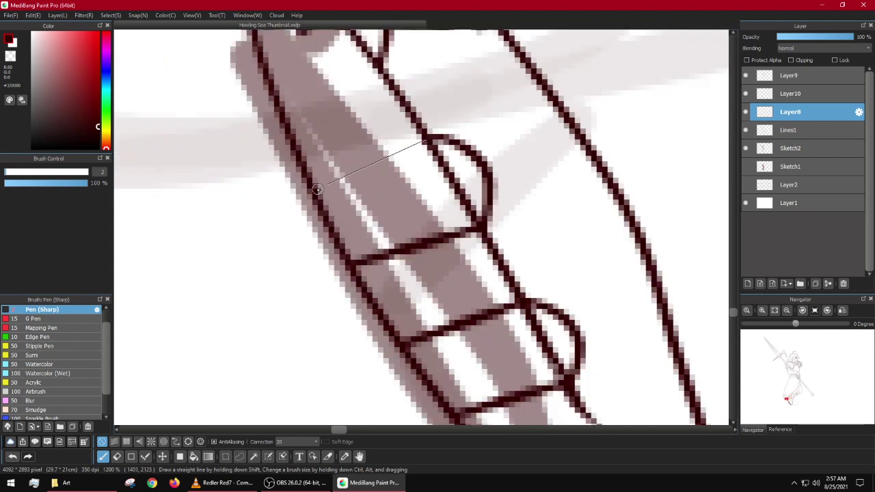
left_click(313, 180, "shift")
left_click_drag(348, 135, 394, 225)
left_click(412, 158)
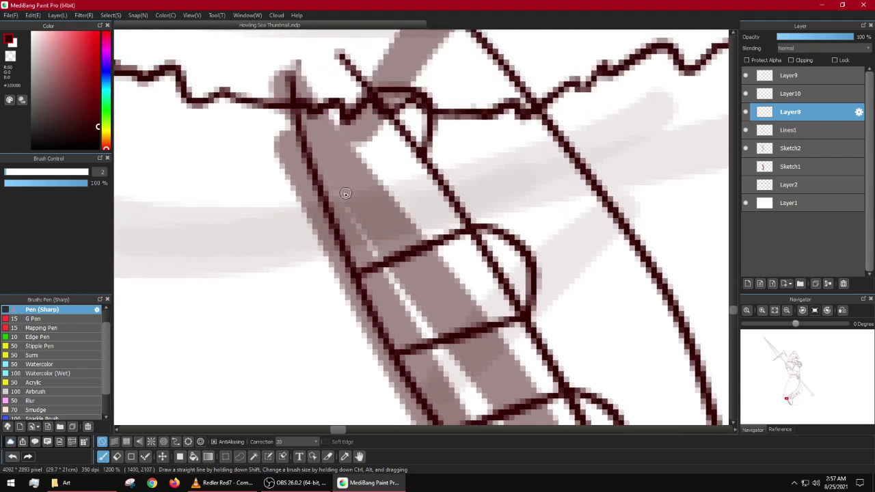
left_click(329, 199, "shift")
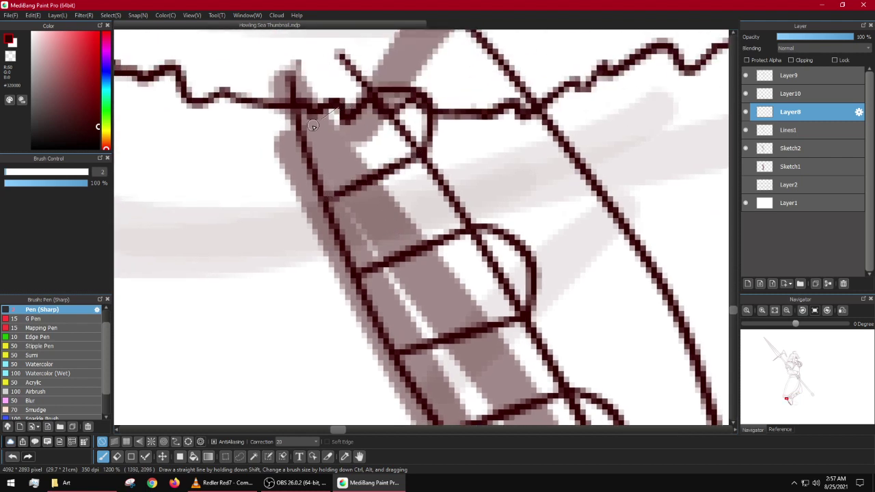
Step: Ink a curved notch from the fur hem to the first heel line and erase the surplus lines around the top bump
mouse_move(313, 125)
left_mouse_down()
mouse_move(305, 130)
mouse_move(328, 136)
mouse_move(334, 200)
left_mouse_up()
mouse_move(317, 153)
left_mouse_down()
mouse_move(307, 164)
mouse_move(321, 197)
left_mouse_up()
mouse_move(392, 130)
left_mouse_down()
mouse_move(418, 99)
mouse_move(336, 93)
mouse_move(412, 85)
mouse_move(331, 88)
mouse_move(349, 77)
mouse_move(284, 77)
left_mouse_up()
Step: Erase the inner line inside the middle heel bump and the outer edge segment opposite it, using brush size 6.5
key("bracketright")
key("bracketright")
key("bracketright")
key("bracketright")
key("bracketright")
key("bracketright")
key("bracketright")
key("bracketright")
key("bracketright")
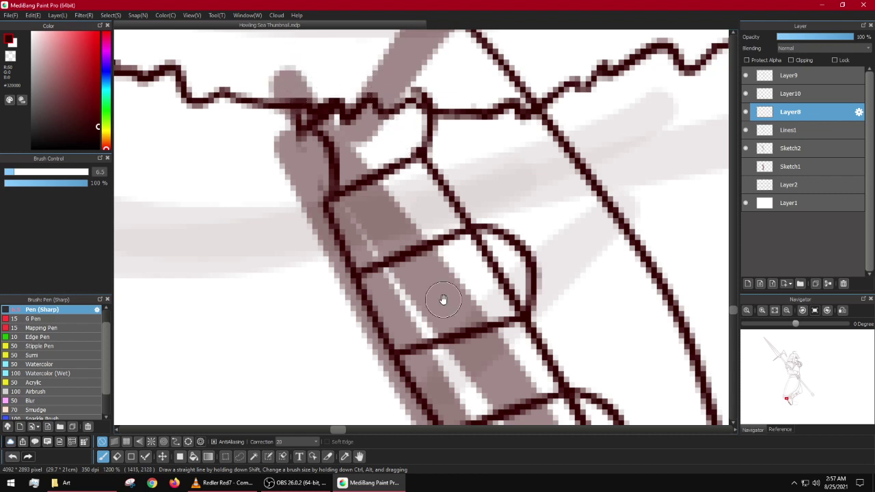
left_click_drag(442, 299, 360, 226)
left_click_drag(395, 178, 417, 226)
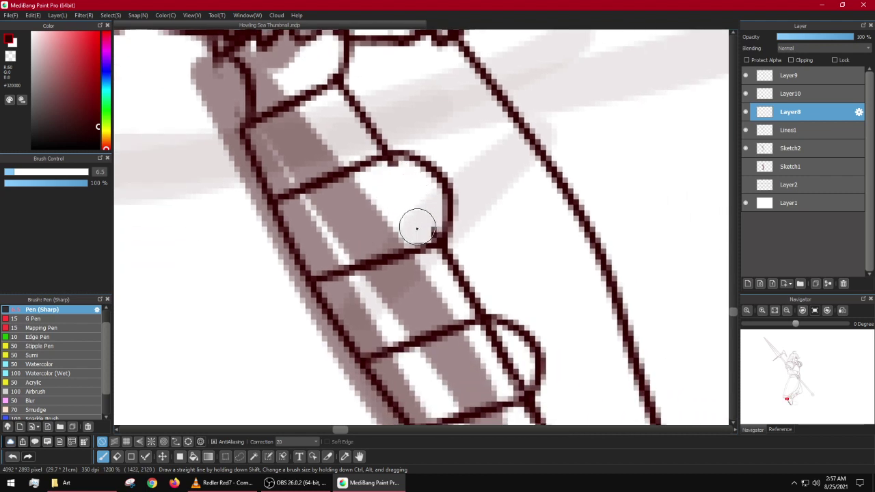
left_click_drag(303, 212, 241, 232)
left_click_drag(312, 234, 290, 257)
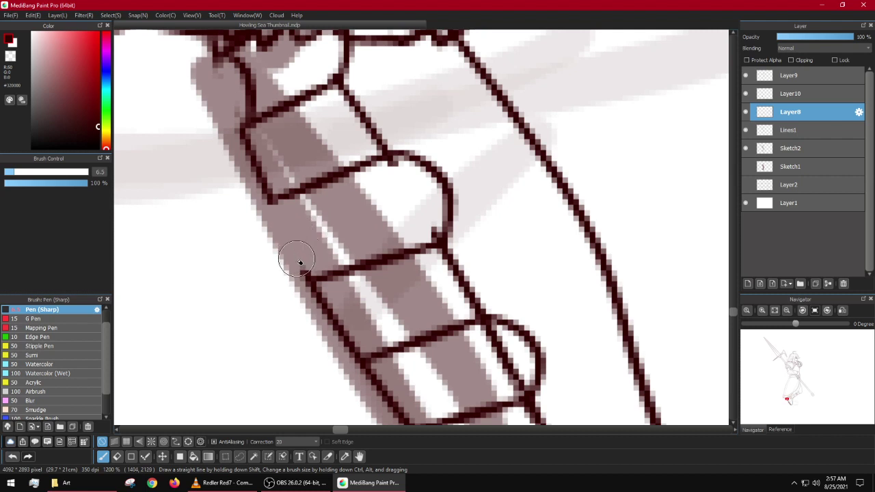
left_click(394, 178)
mouse_move(394, 178)
left_mouse_down()
mouse_move(427, 219)
mouse_move(411, 229)
left_mouse_up()
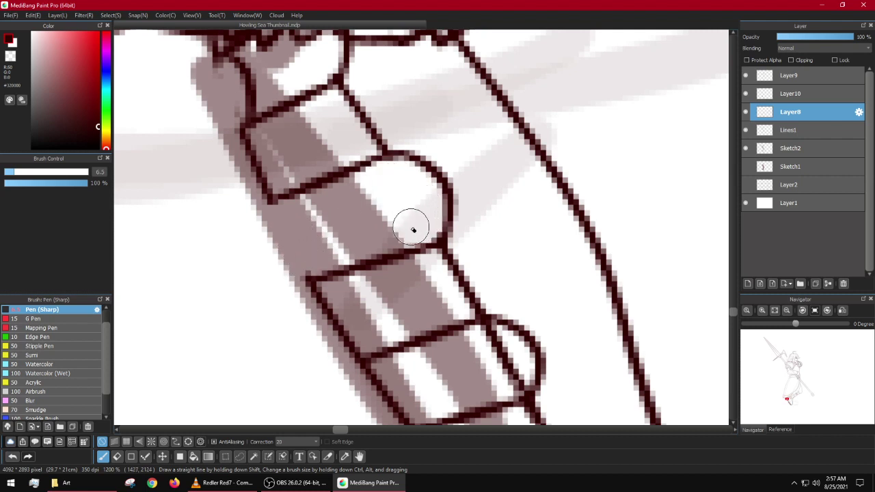
Step: Erase the inner line inside the lowest heel bump and inside the bumps along the front sole
left_click_drag(410, 306, 254, 173)
mouse_move(346, 216)
left_mouse_down()
mouse_move(315, 218)
mouse_move(355, 236)
mouse_move(346, 247)
left_mouse_up()
mouse_move(268, 260)
left_mouse_down()
mouse_move(388, 221)
mouse_move(317, 223)
mouse_move(351, 238)
mouse_move(355, 253)
mouse_move(371, 236)
mouse_move(345, 241)
left_mouse_up()
mouse_move(434, 297)
left_mouse_down()
mouse_move(286, 236)
mouse_move(318, 123)
left_mouse_up()
mouse_move(404, 328)
left_mouse_down()
mouse_move(395, 277)
mouse_move(404, 286)
left_mouse_up()
left_click_drag(393, 359, 297, 205)
left_click_drag(417, 248, 390, 222)
mouse_move(492, 355)
left_mouse_down()
mouse_move(370, 261)
mouse_move(384, 263)
mouse_move(388, 281)
left_mouse_up()
mouse_move(438, 373)
left_mouse_down()
mouse_move(388, 287)
mouse_move(395, 272)
mouse_move(417, 292)
mouse_move(398, 278)
mouse_move(413, 274)
left_mouse_up()
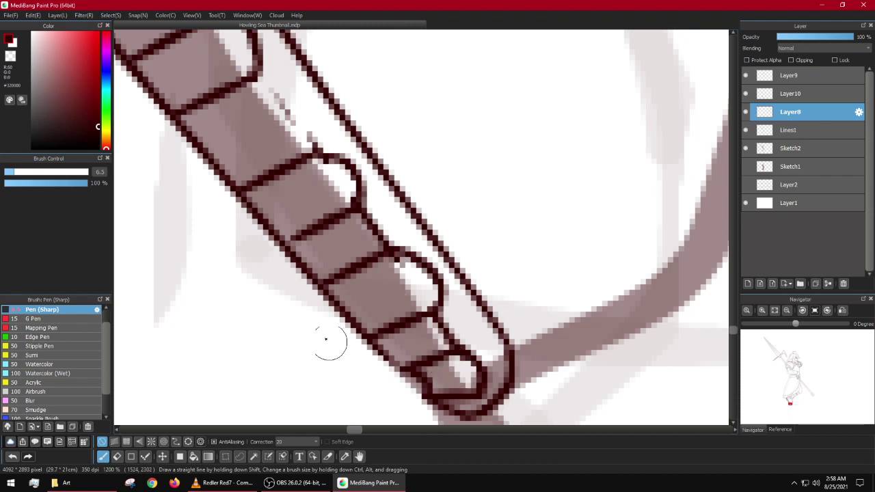
Step: Erase the front sole's outer edge segments opposite the bumps, adjusting the brush size to fit the gaps
key("bracketleft")
key("bracketleft")
key("bracketleft")
key("bracketleft")
key("bracketleft")
key("bracketleft")
scroll(361, 316, "up", 2)
key("bracketright")
key("bracketright")
key("bracketright")
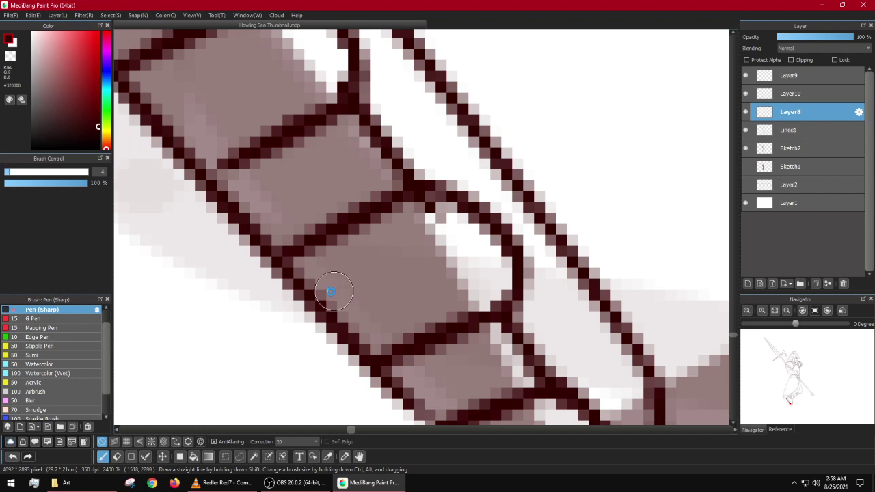
mouse_move(313, 293)
left_mouse_down()
mouse_move(344, 339)
mouse_move(340, 361)
left_mouse_up()
scroll(340, 361, "down", 3)
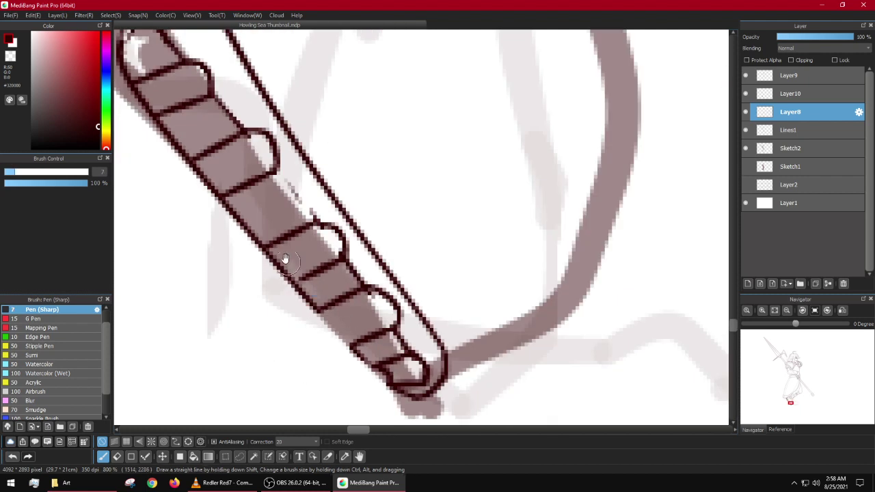
mouse_move(308, 181)
left_mouse_down()
mouse_move(288, 174)
mouse_move(289, 191)
left_mouse_up()
mouse_move(341, 263)
left_mouse_down()
mouse_move(372, 256)
mouse_move(365, 273)
left_mouse_up()
mouse_move(413, 364)
left_mouse_down()
mouse_move(344, 311)
mouse_move(344, 295)
mouse_move(365, 307)
mouse_move(405, 363)
left_mouse_up()
Step: Ink curved notches with brush size 2 in the outer edge gaps of the heel and in the front sole's first gap
scroll(406, 363, "down", 3)
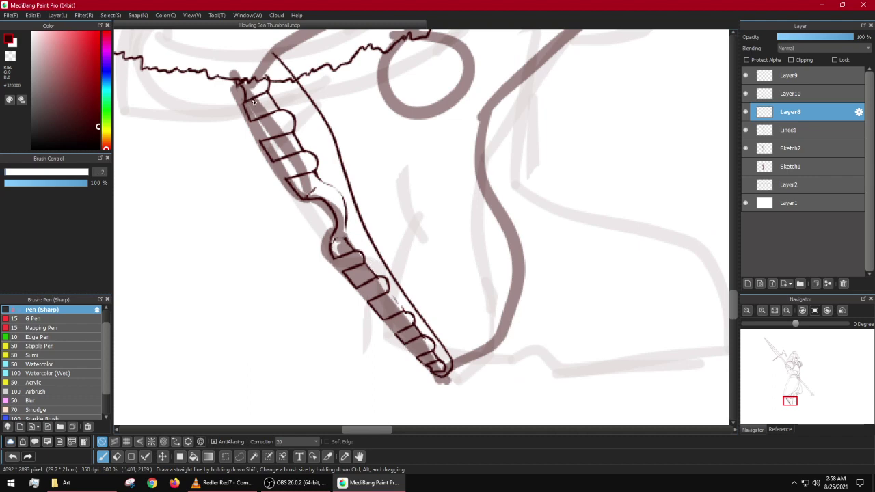
scroll(253, 101, "up", 3)
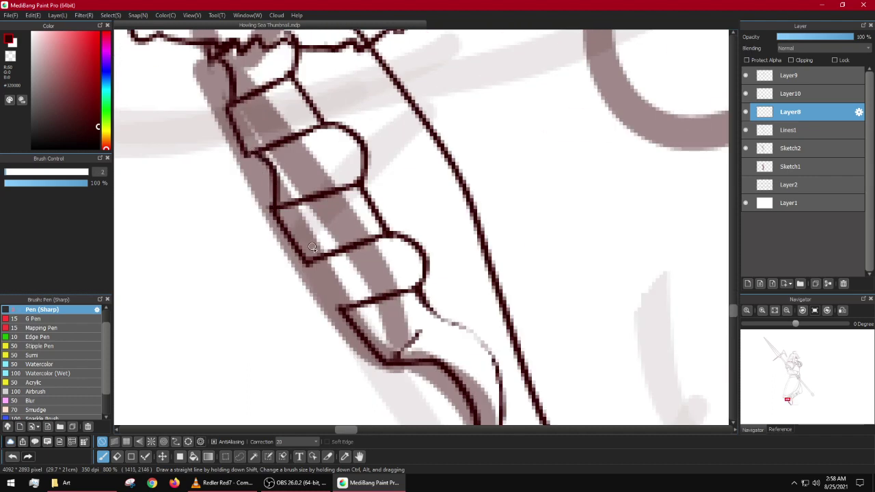
mouse_move(312, 264)
left_mouse_down()
mouse_move(333, 275)
mouse_move(343, 313)
left_mouse_up()
left_click_drag(409, 353, 246, 99)
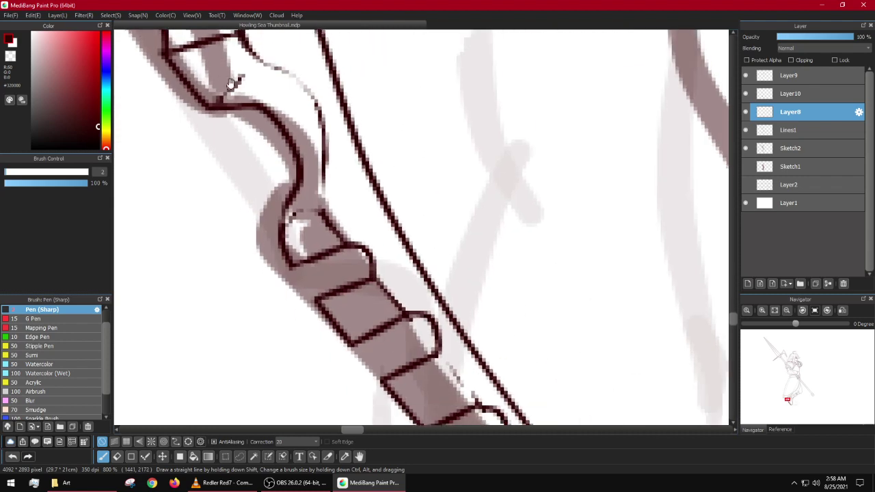
scroll(285, 260, "up", 2)
scroll(364, 292, "down", 2)
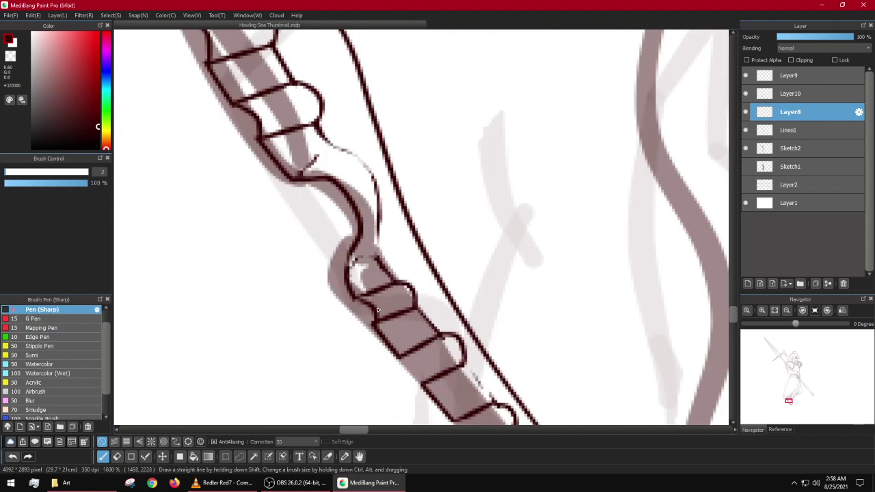
Step: Check the line art on the full figure by toggling the visibility of the Sketch2 and Layer10 layers
left_click(774, 311)
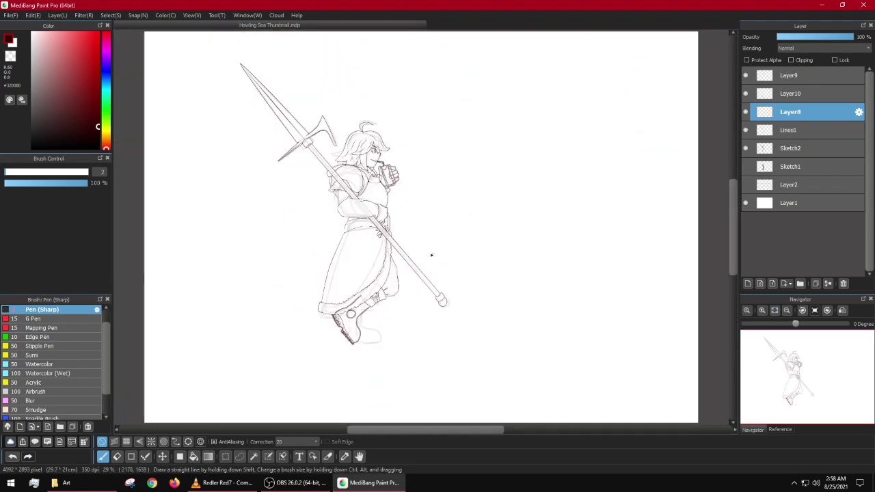
scroll(353, 329, "up", 3)
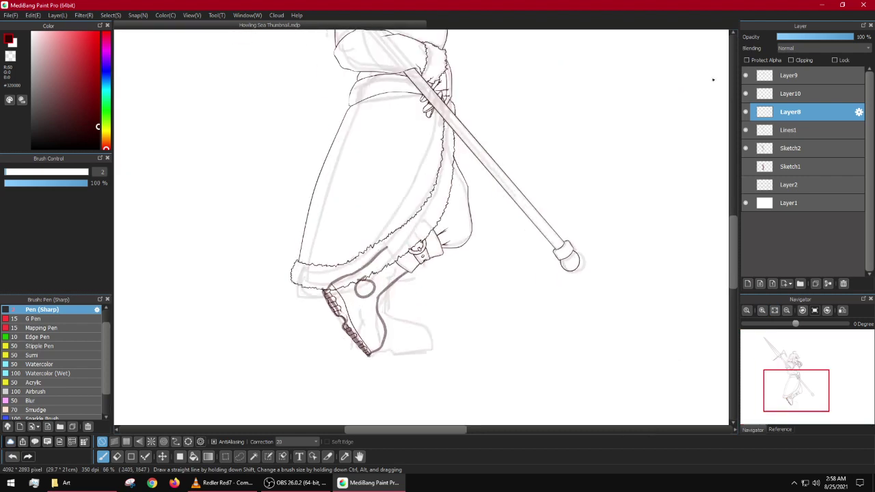
left_click(746, 149)
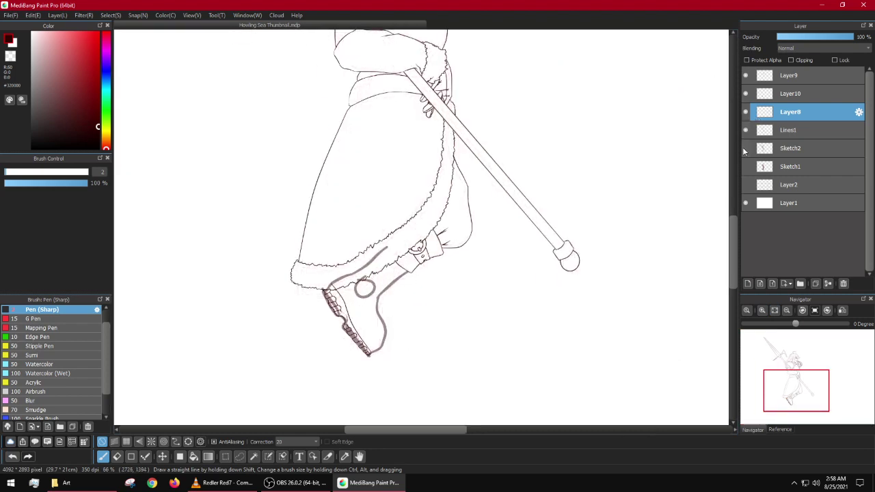
left_click(746, 149)
left_click(746, 149)
left_click(746, 94)
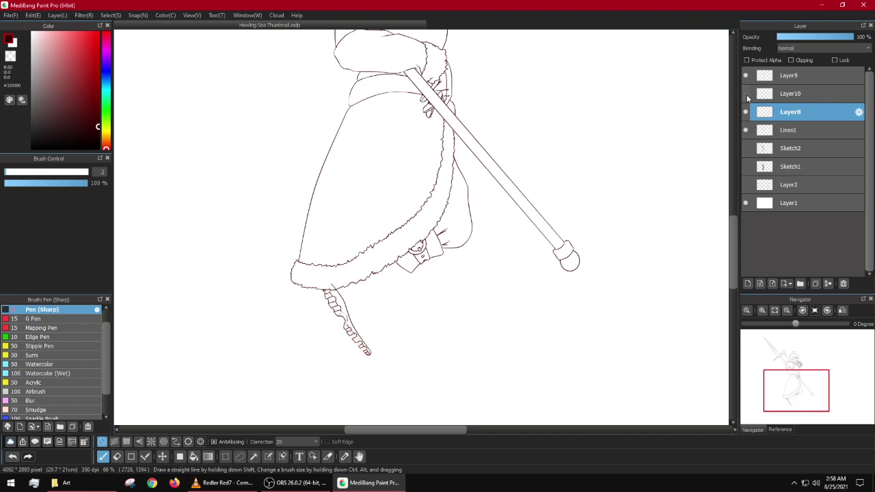
left_click(746, 93)
left_click(746, 94)
left_click(746, 94)
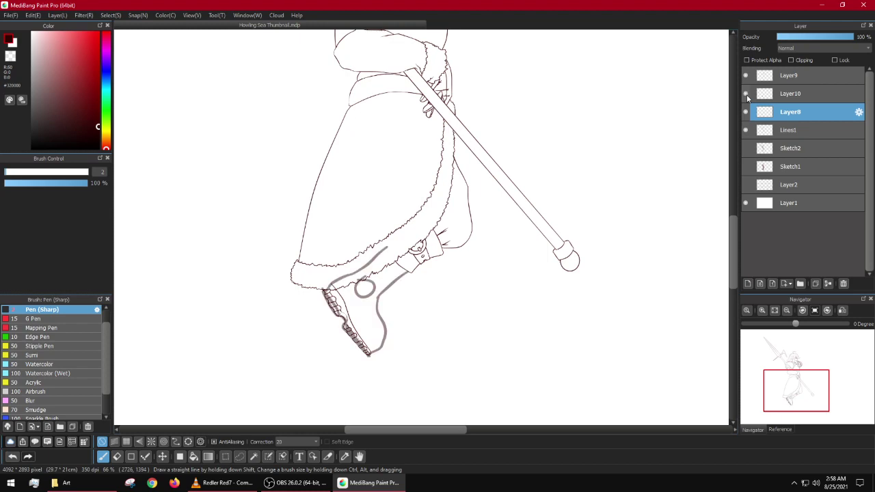
scroll(371, 320, "up", 5)
left_click_drag(350, 375, 431, 98)
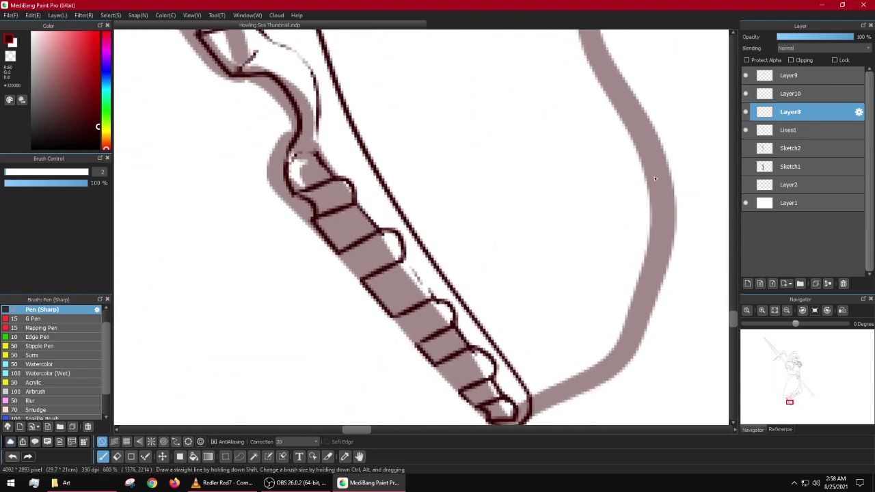
left_click(746, 147)
Step: Ink curved notches in the remaining outer edge gaps of the front sole down to the toe
scroll(417, 232, "up", 3)
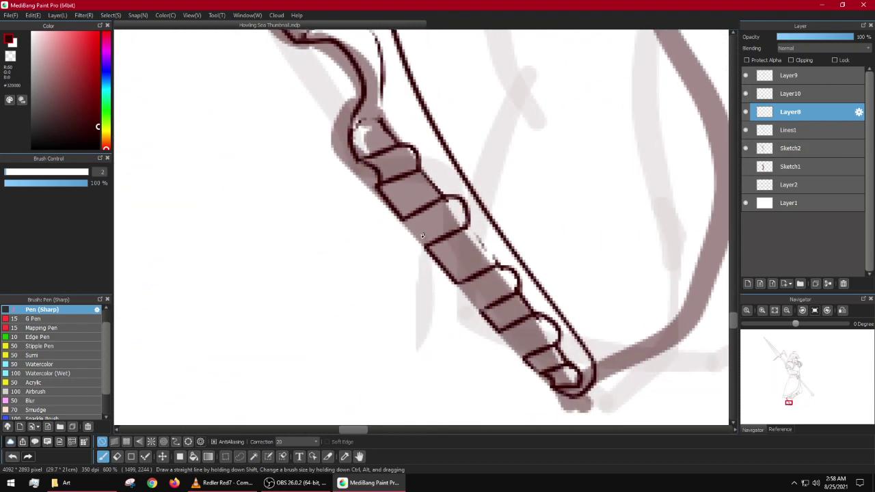
mouse_move(396, 204)
left_mouse_down()
mouse_move(439, 243)
mouse_move(437, 256)
left_mouse_up()
left_click_drag(526, 295, 431, 175)
mouse_move(410, 204)
left_mouse_down()
mouse_move(452, 247)
mouse_move(457, 273)
left_mouse_up()
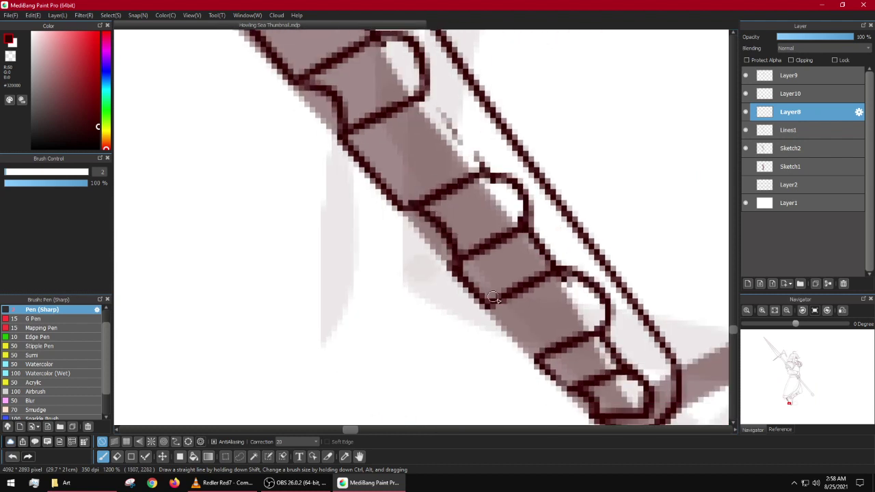
mouse_move(488, 306)
left_mouse_down()
mouse_move(547, 345)
mouse_move(545, 355)
mouse_move(501, 317)
mouse_move(531, 320)
mouse_move(552, 351)
mouse_move(541, 349)
mouse_move(537, 332)
mouse_move(541, 361)
left_mouse_up()
key("ctrl+z")
key("ctrl+z")
scroll(567, 352, "down", 6)
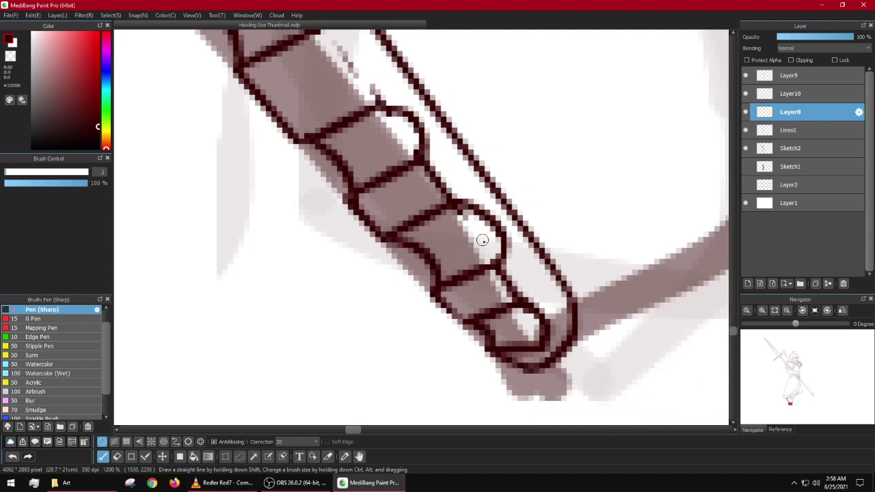
Step: Ink the boot's upper contour as one curve from the strap cuff around the ankle and instep to the toe
scroll(490, 182, "up", 2)
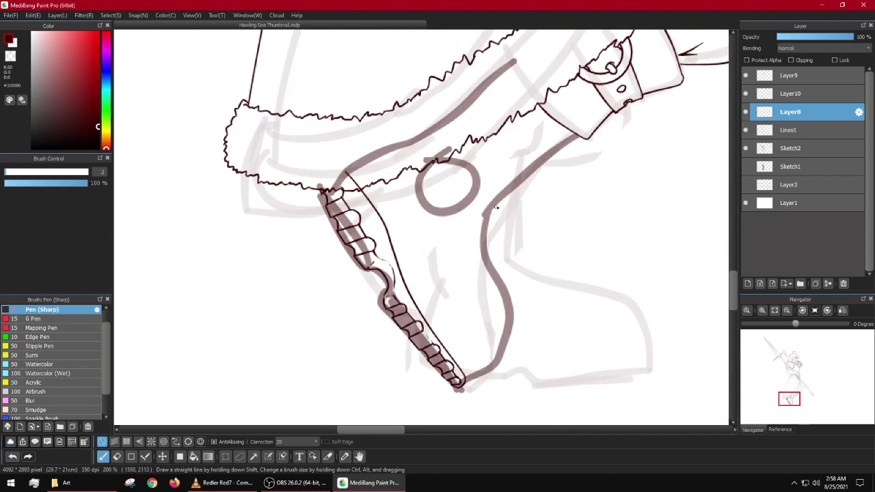
scroll(503, 198, "up", 3)
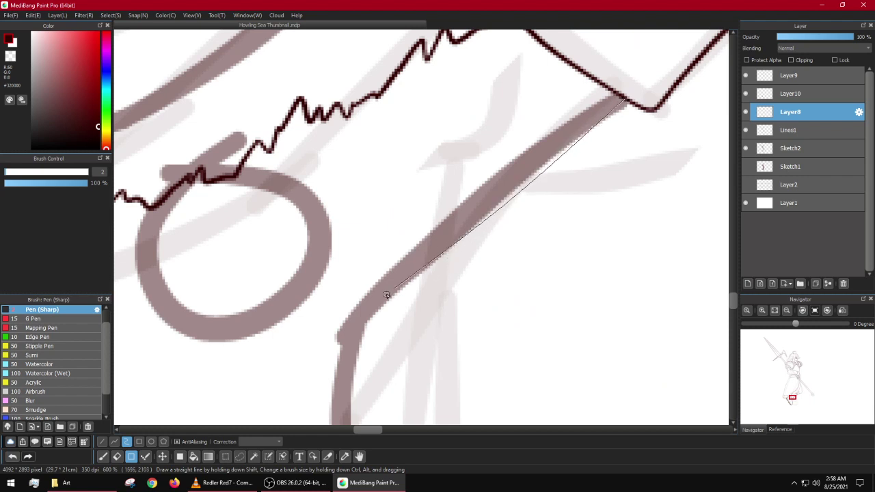
left_click_drag(382, 299, 406, 121)
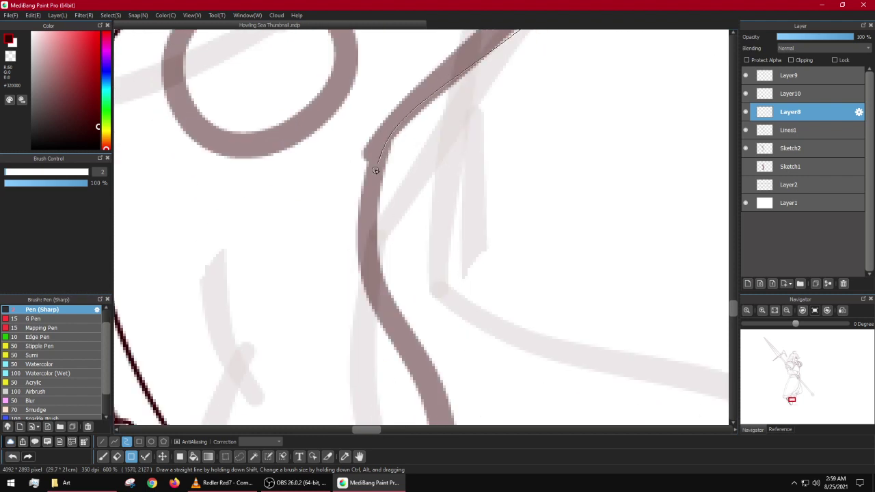
left_click(377, 274)
left_click_drag(391, 304, 381, 166)
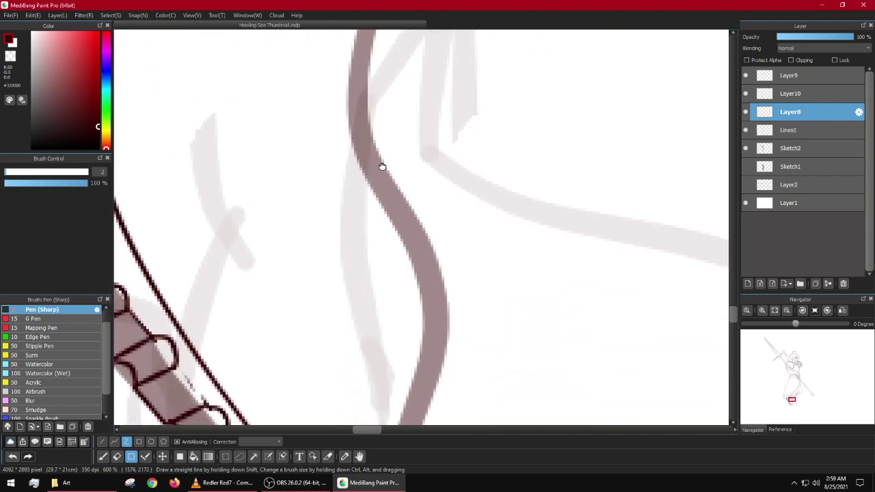
left_click(407, 203)
mouse_move(438, 252)
left_mouse_down()
mouse_move(453, 308)
mouse_move(443, 358)
mouse_move(480, 244)
mouse_move(460, 281)
mouse_move(409, 303)
mouse_move(388, 327)
left_mouse_up()
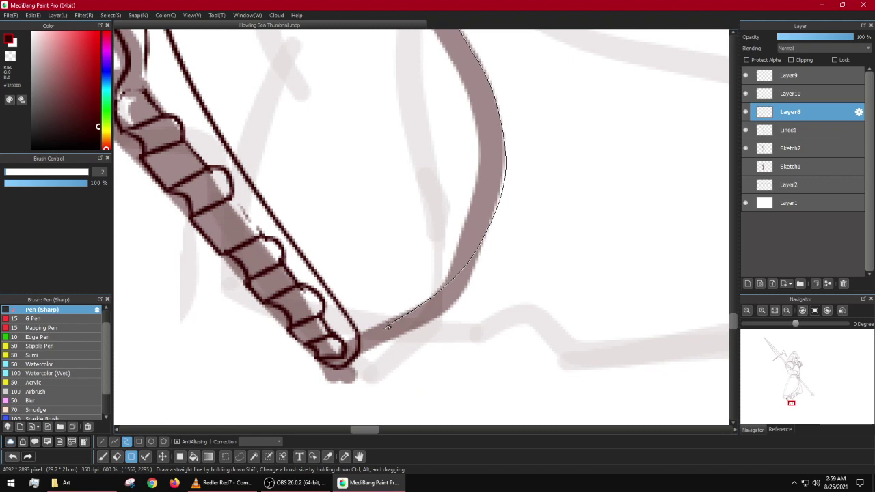
double_click(358, 333)
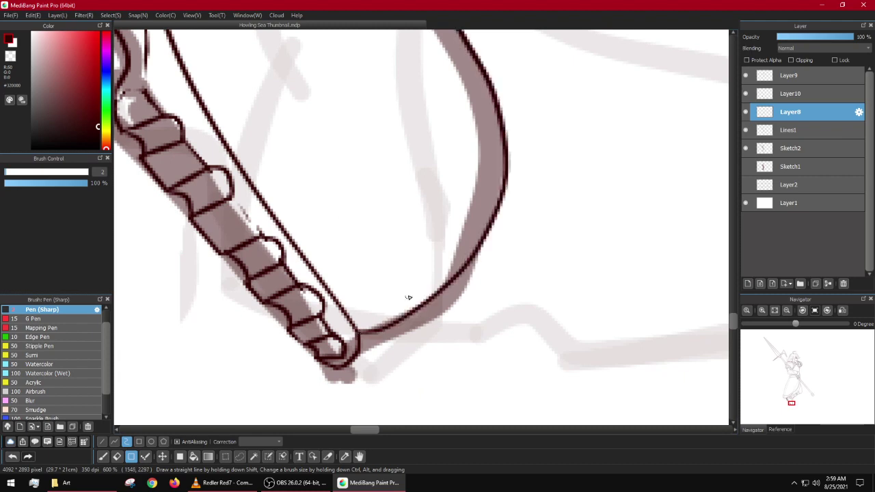
Step: Draw an ellipse over the sketched round ankle detail just below the fur trim
scroll(409, 297, "down", 5)
left_click_drag(436, 194, 427, 262)
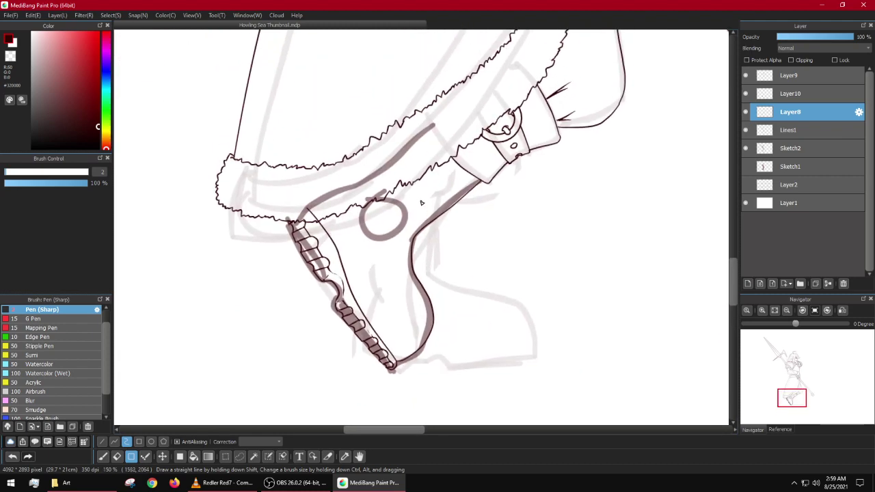
scroll(422, 203, "up", 3)
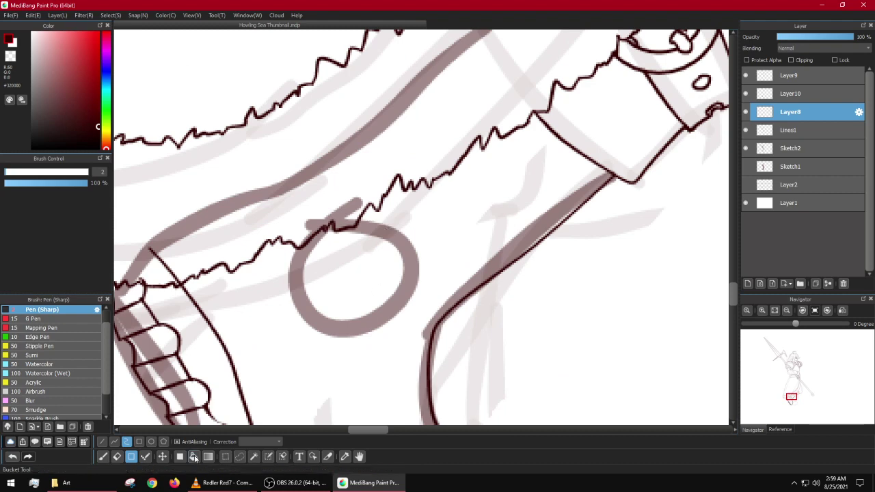
left_click(151, 442)
left_click_drag(297, 221, 408, 330)
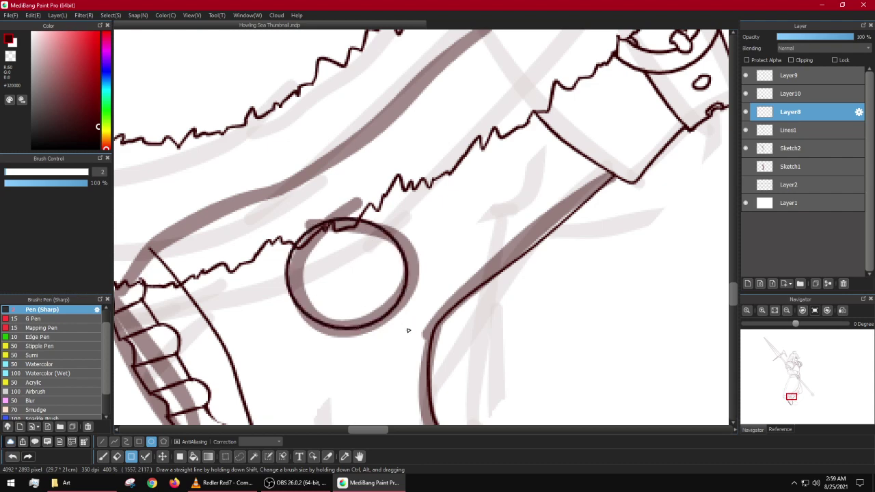
Step: Erase the part of the ankle circle that overlaps the fur trim, using brush size 4.5
scroll(410, 293, "down", 4)
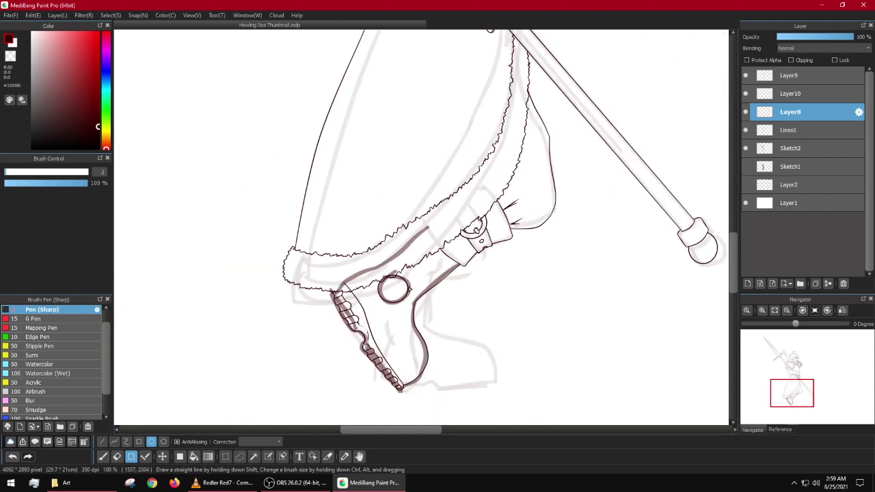
key("b")
scroll(409, 288, "up", 1)
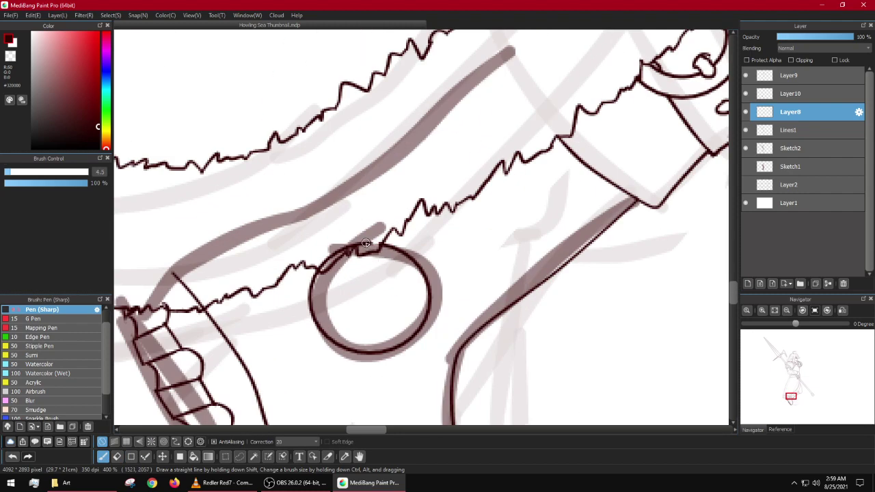
scroll(365, 243, "up", 2)
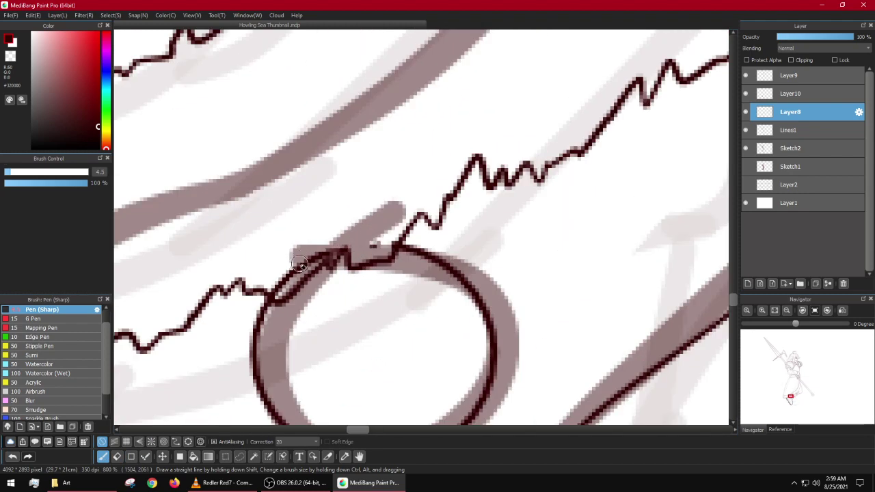
key("ctrl+z")
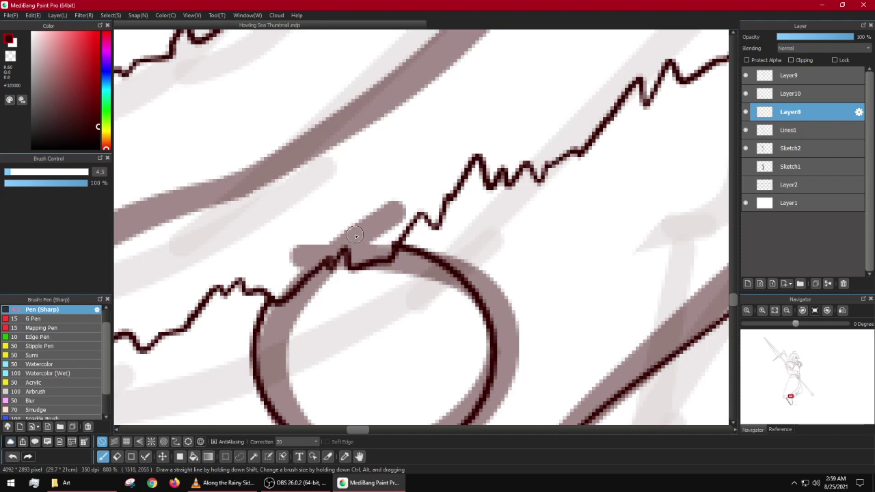
Step: Hide the Layer10 rough sketch and check the inked boot outline from sole to toe
scroll(377, 239, "down", 7)
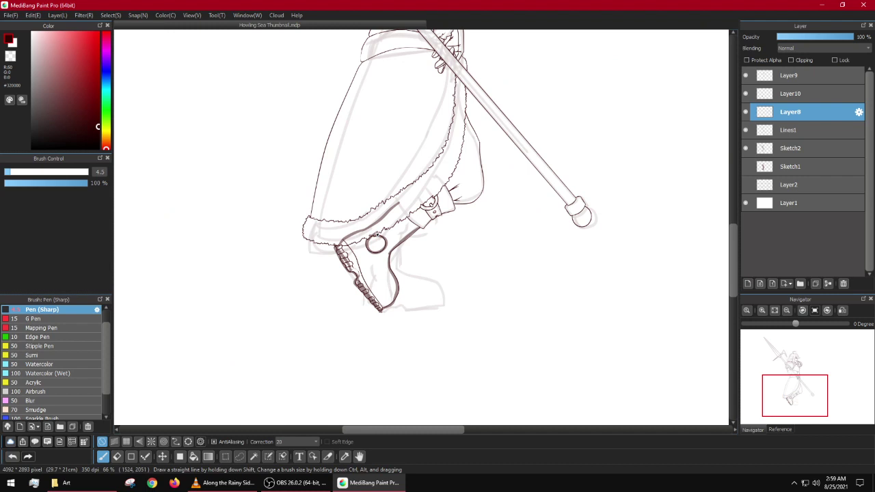
left_click(745, 96)
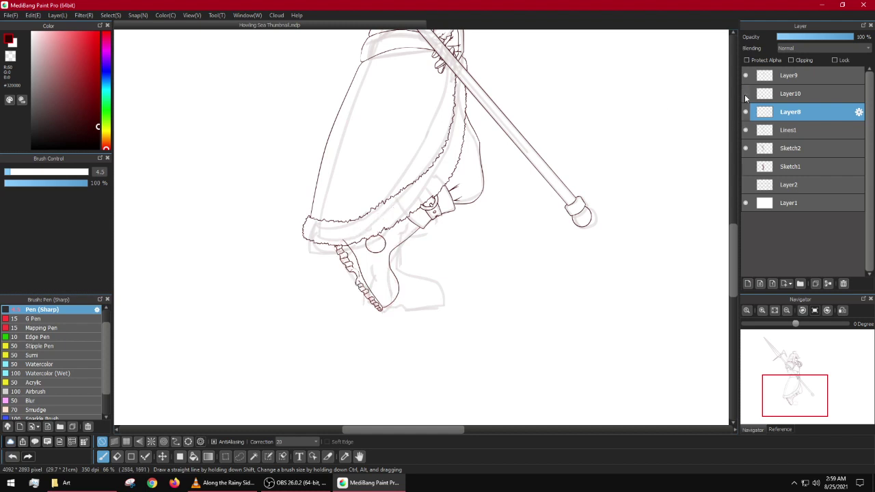
scroll(364, 324, "up", 5)
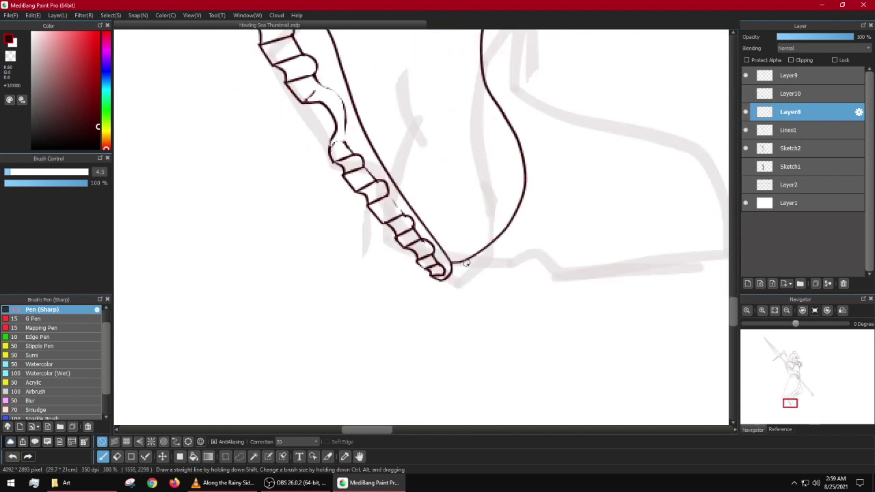
left_click_drag(486, 170, 435, 267)
scroll(436, 267, "down", 3)
scroll(417, 266, "up", 4)
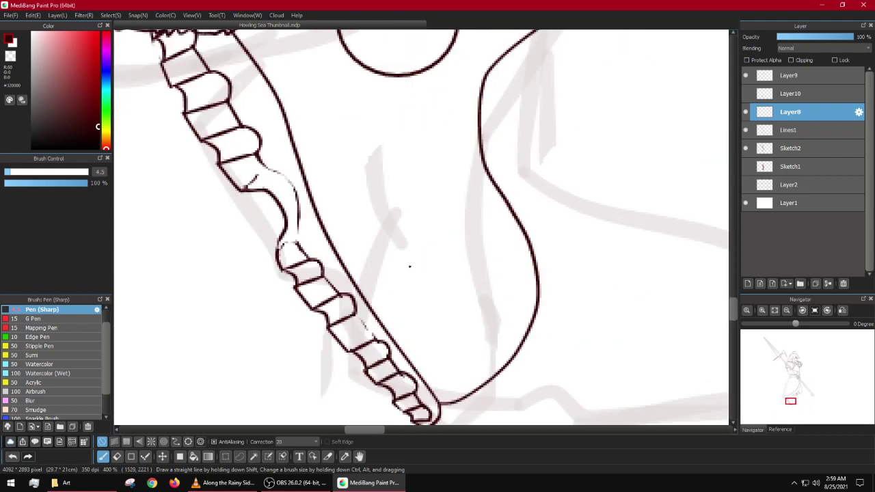
Step: Erase the stray inner line and the corner of the lowest heel block where it meets the arch
mouse_move(257, 183)
left_mouse_down()
mouse_move(383, 199)
mouse_move(373, 192)
left_mouse_up()
scroll(380, 203, "up", 1)
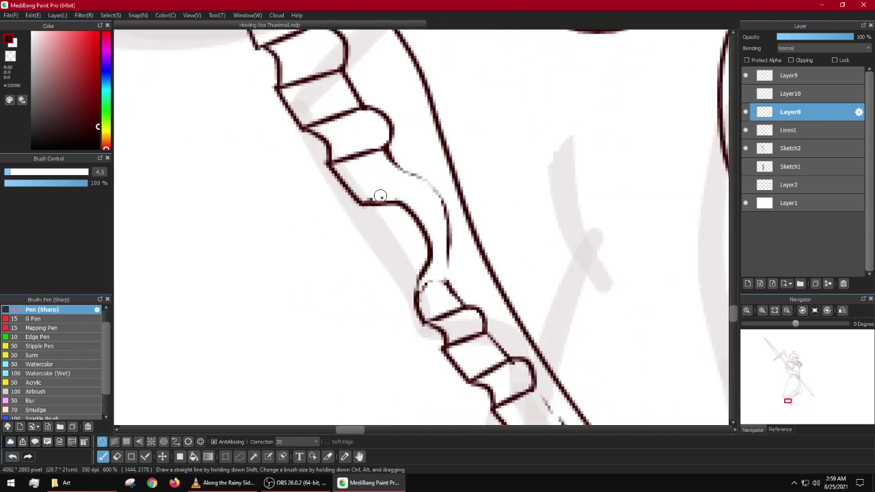
mouse_move(361, 198)
left_mouse_down()
mouse_move(341, 188)
mouse_move(369, 208)
mouse_move(393, 208)
mouse_move(354, 202)
left_mouse_up()
Step: Rework the edge joining the lowest heel block to the arch with brush size 2, undoing the unwanted strokes
scroll(350, 190, "up", 2)
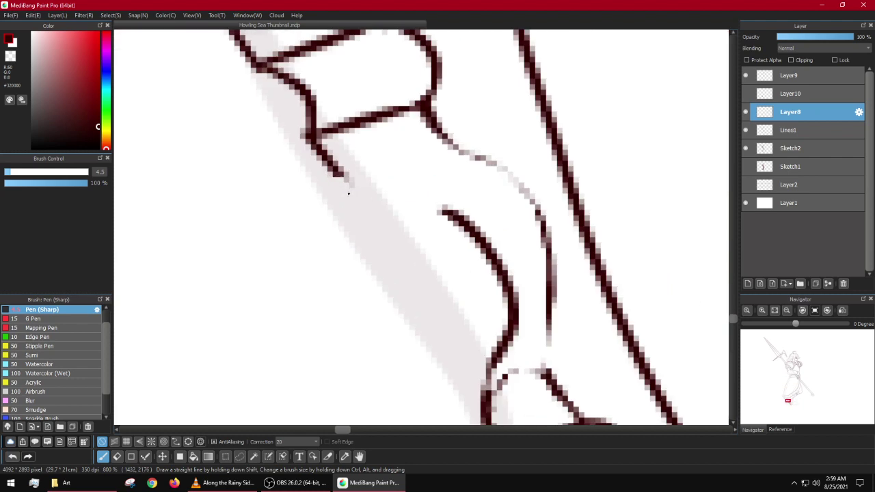
key("bracketleft")
key("bracketleft")
key("bracketleft")
key("bracketleft")
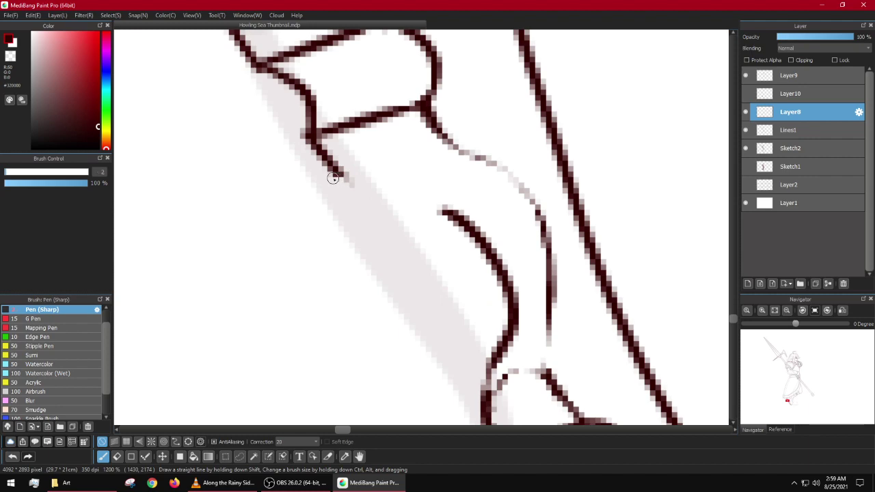
mouse_move(339, 173)
left_mouse_down()
mouse_move(433, 209)
mouse_move(468, 232)
mouse_move(479, 214)
left_mouse_up()
key("ctrl+z")
scroll(448, 217, "down", 5)
scroll(472, 222, "up", 3)
key("ctrl+z")
left_click_drag(432, 227, 484, 214)
key("ctrl+z")
key("ctrl+z")
scroll(490, 229, "down", 6)
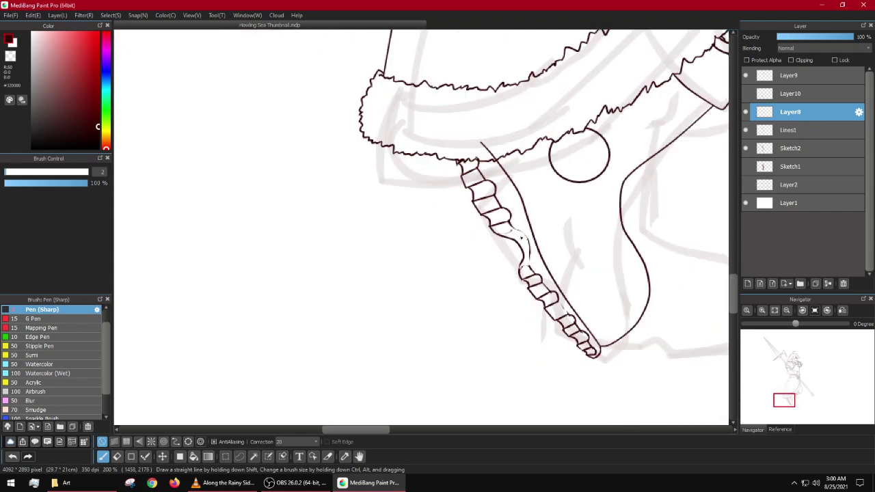
Step: Compare the inked boot with the proportions of the full figure
scroll(579, 278, "down", 4)
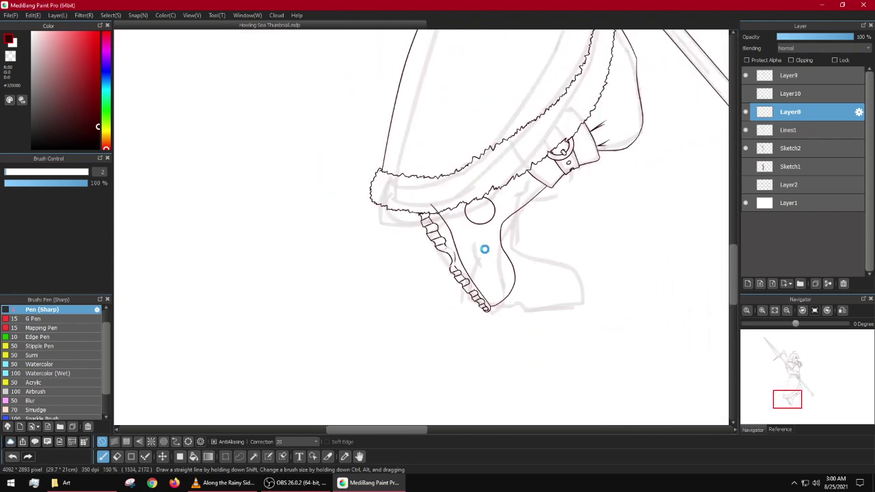
left_click_drag(451, 261, 431, 293)
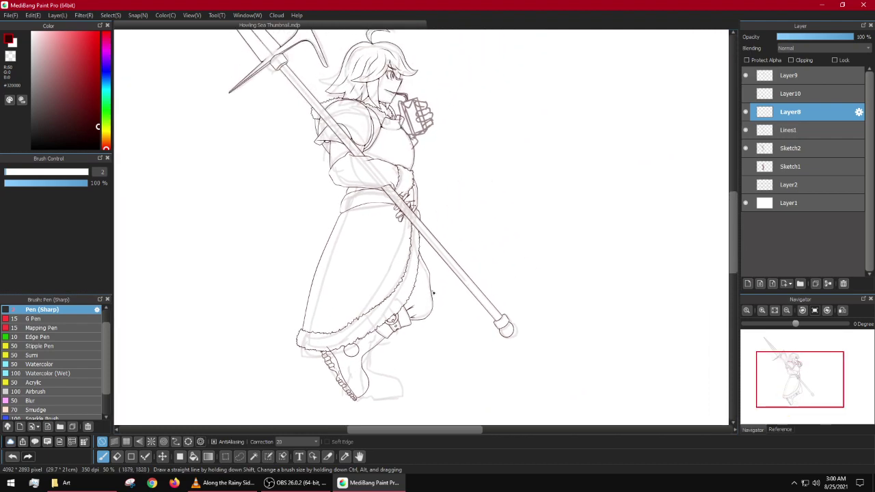
scroll(357, 371, "up", 5)
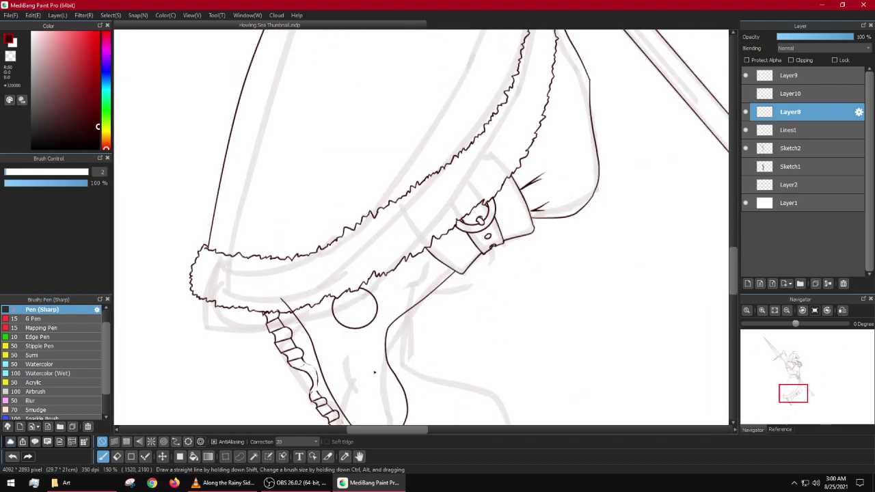
scroll(390, 254, "down", 5)
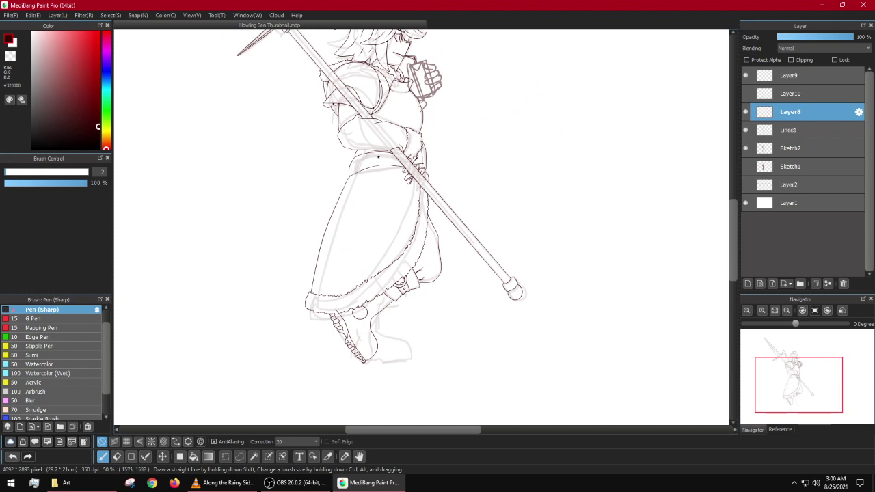
scroll(408, 334, "up", 4)
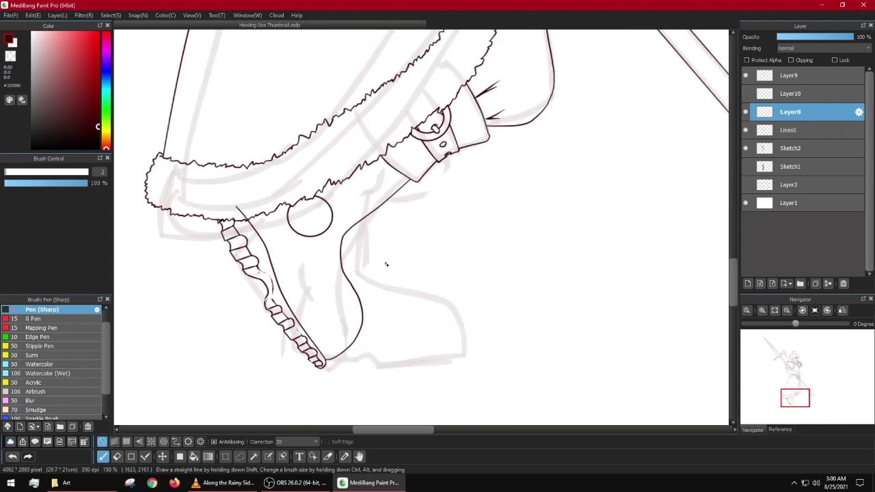
Step: Show and select the Layer10 rough sketch layer and set the brush size to 12.5
left_click_drag(405, 333, 416, 275)
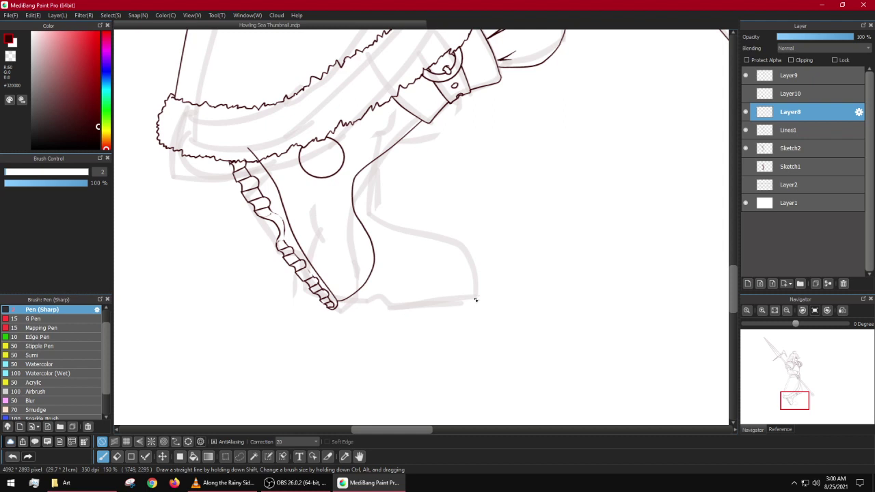
left_click(745, 94)
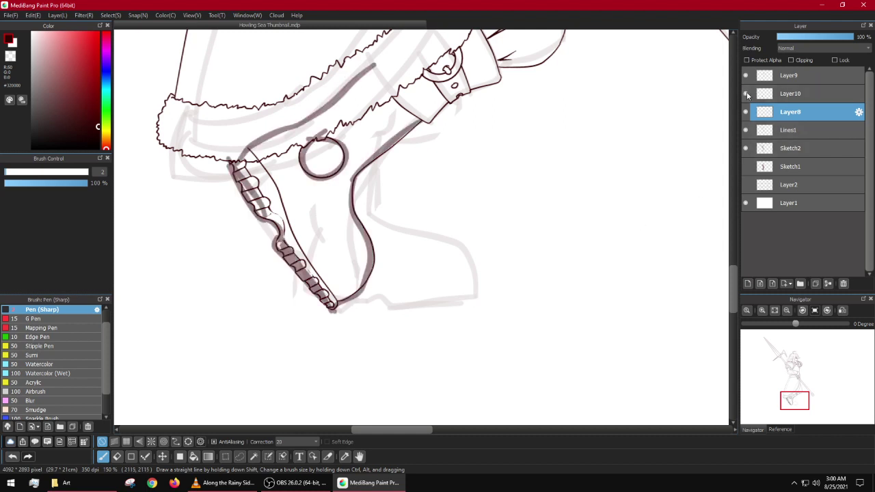
left_click(790, 93)
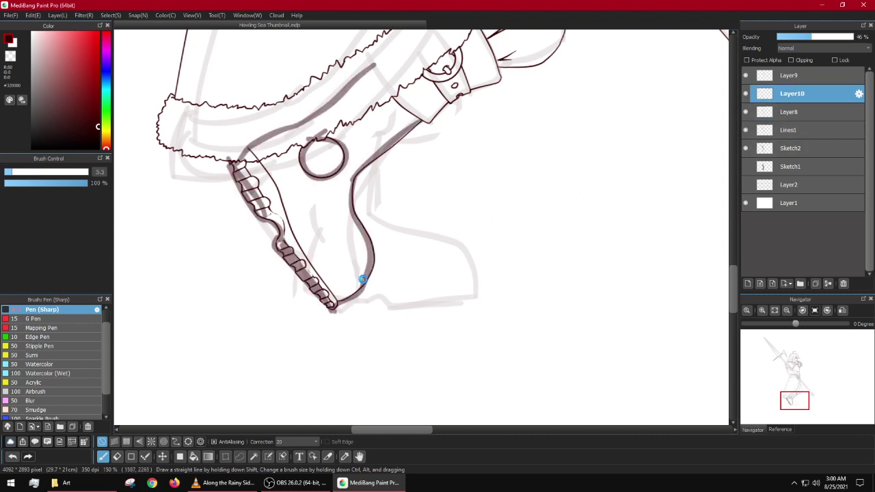
key("bracketright")
key("bracketright")
key("bracketright")
key("bracketright")
key("bracketright")
key("bracketright")
key("bracketright")
Step: Sketch a thick horizontal base line for the second boot's sole on Layer10, using the horizontal-vertical grid snap
left_click_drag(438, 303, 484, 306)
key("ctrl+z")
key("ctrl+3")
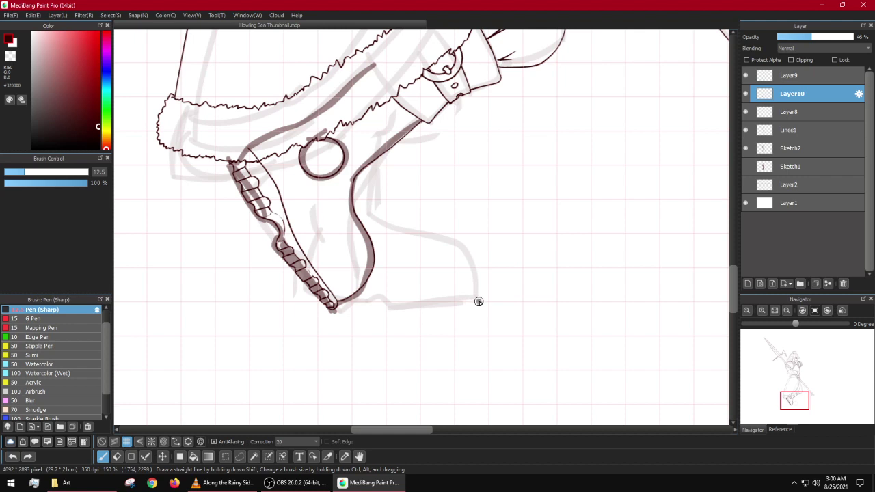
left_click_drag(478, 302, 305, 300)
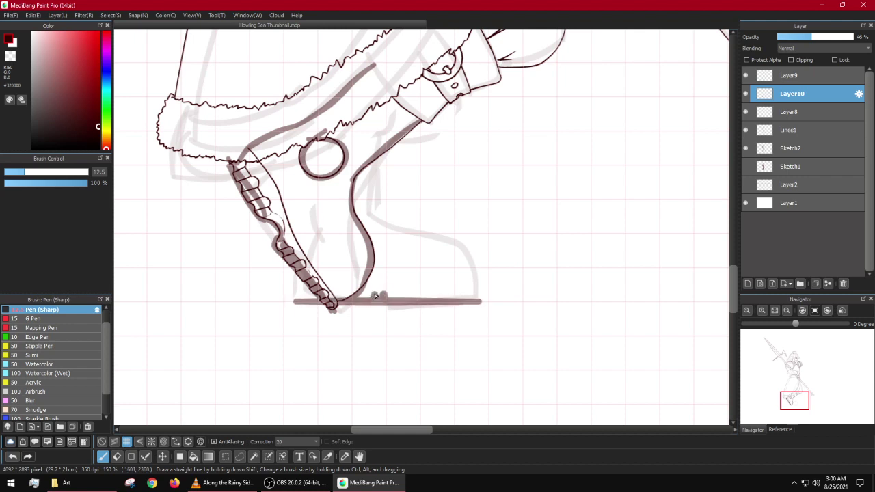
mouse_move(479, 296)
left_mouse_down()
mouse_move(295, 298)
mouse_move(304, 301)
left_mouse_up()
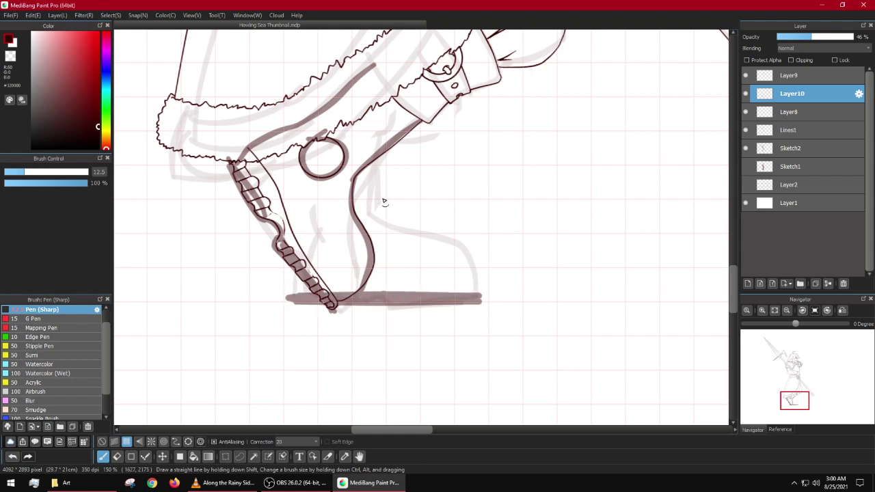
Step: Extend the rough base line of the second boot's sole behind the heel on Layer10, and return to Layer8 with snapping off
left_click_drag(370, 190, 385, 250)
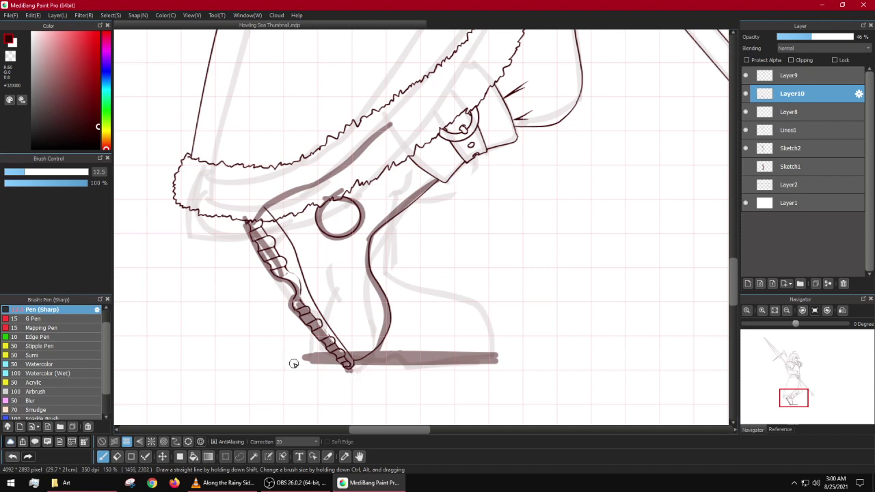
left_click_drag(301, 364, 311, 363)
left_click(779, 112)
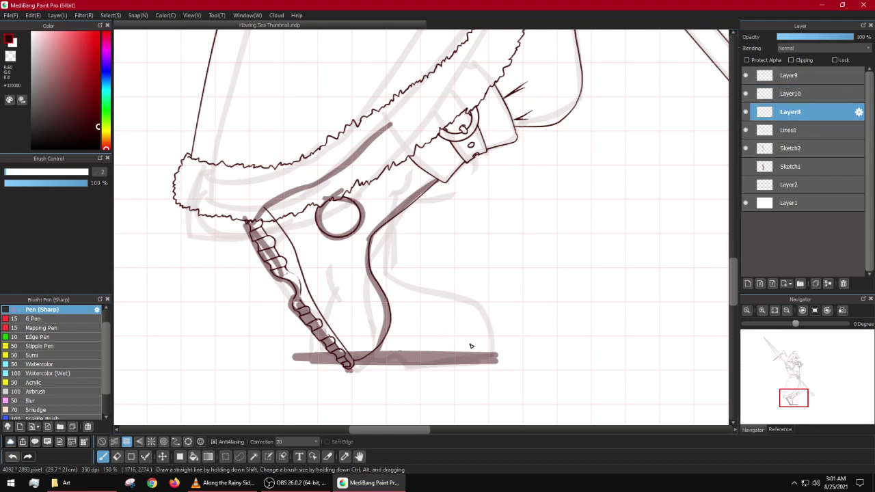
scroll(471, 346, "up", 2)
key("1")
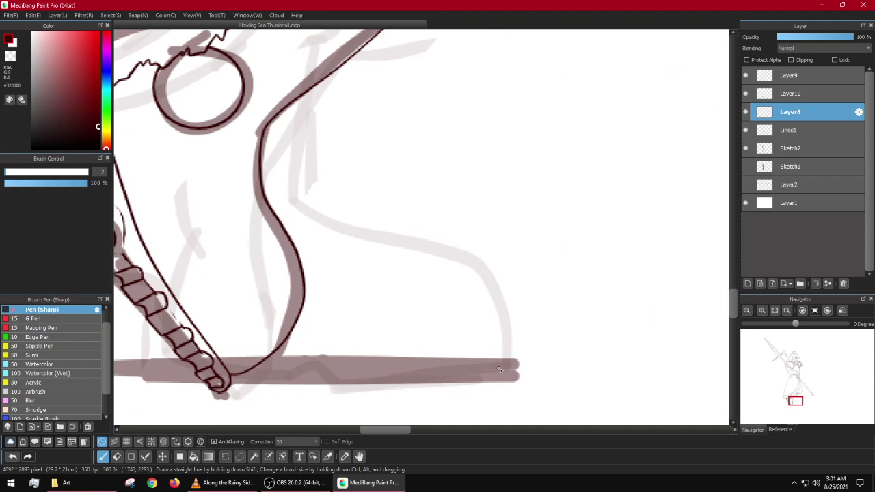
Step: Start a curve-shape line on Layer8 from the first boot's outline down the front of the second boot to the ankle bend
left_click_drag(358, 236, 383, 294)
key("u")
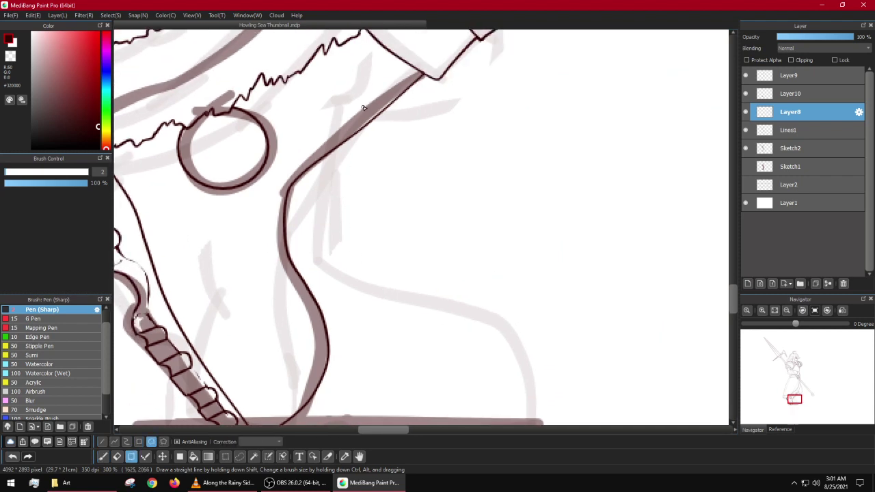
scroll(347, 142, "up", 2)
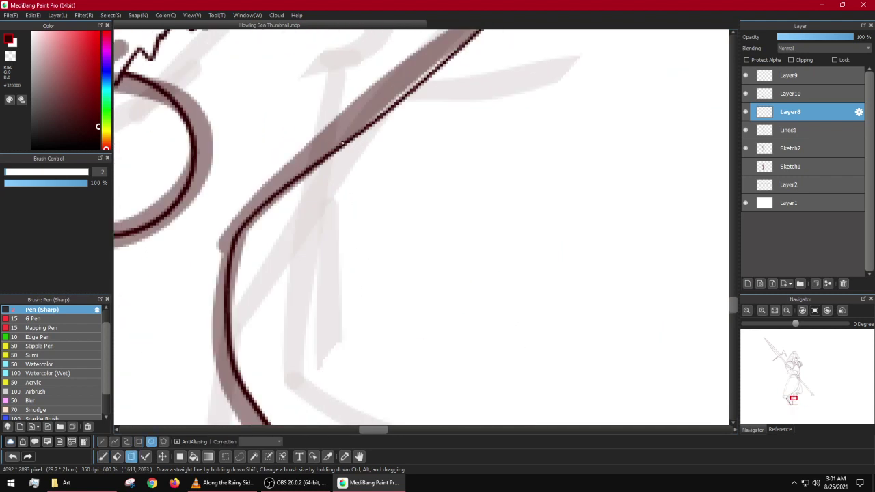
scroll(340, 149, "down", 3)
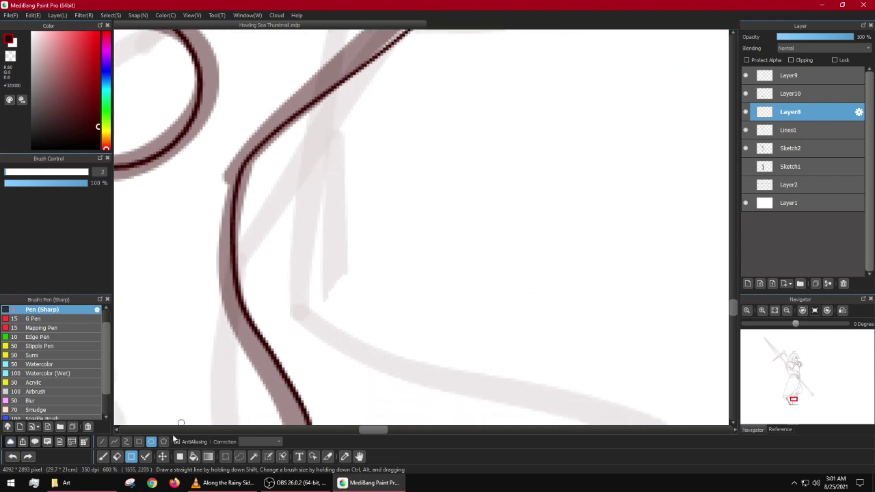
left_click(126, 442)
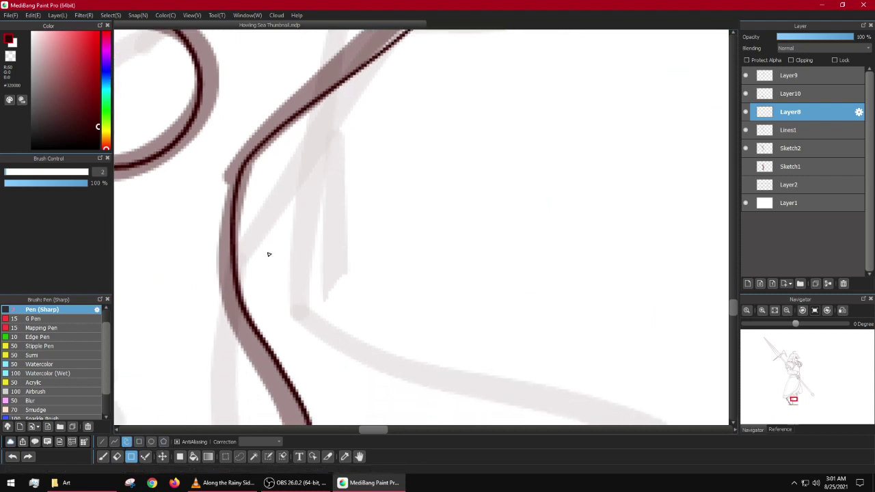
left_click(353, 75)
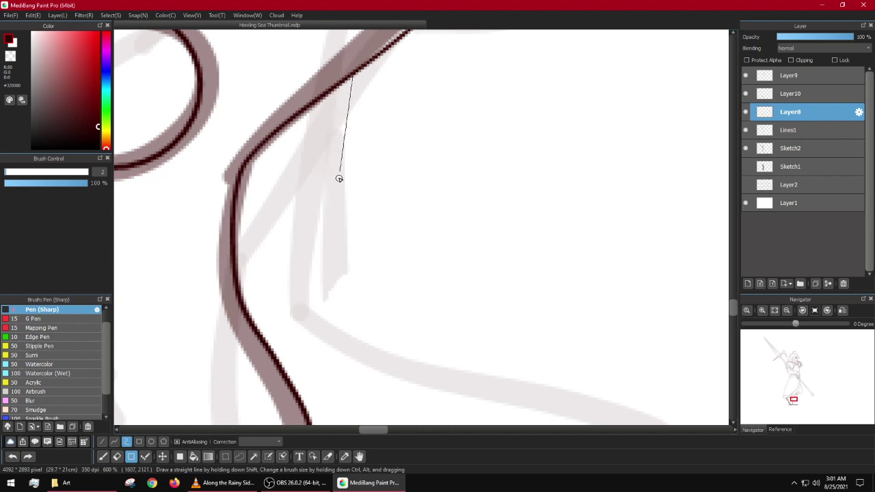
left_click(340, 171)
left_click_drag(321, 268, 328, 242)
left_click(329, 240)
left_click(324, 300)
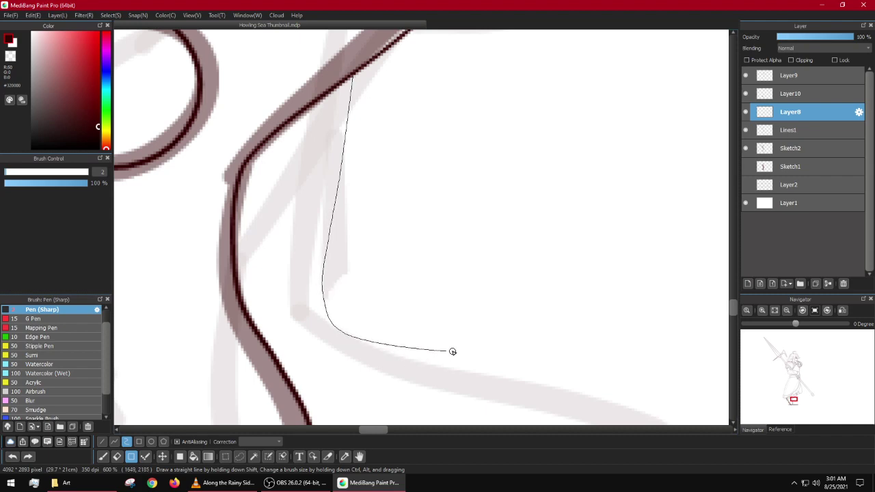
Step: Continue the curve over the instep and around the toe down to the sole, and finish the second boot's front outline
scroll(392, 279, "down", 4)
scroll(404, 303, "up", 2)
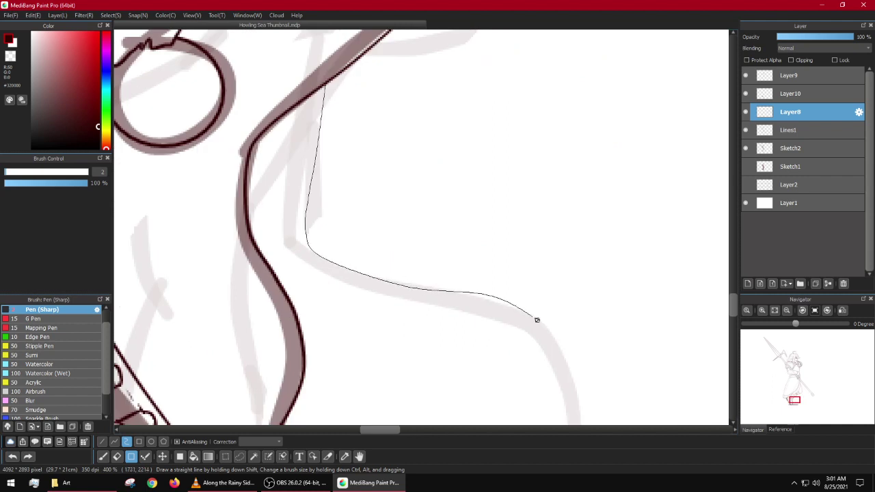
left_click(530, 315)
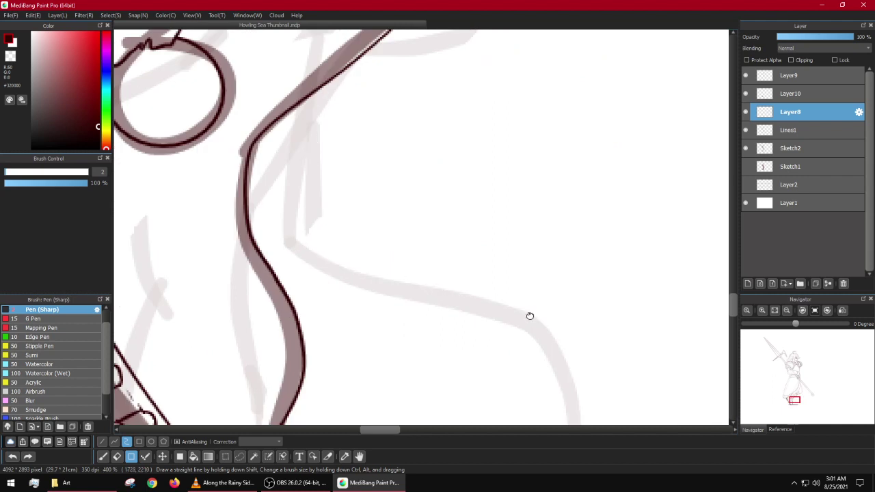
left_click_drag(529, 317, 497, 197)
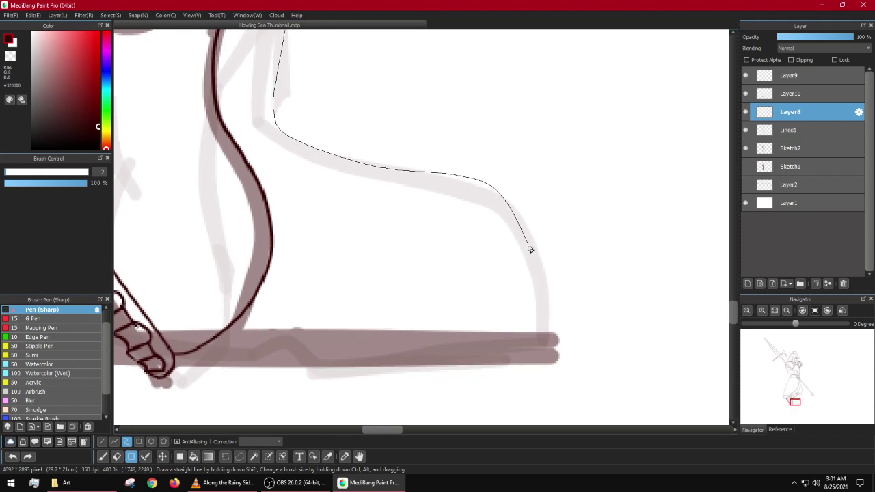
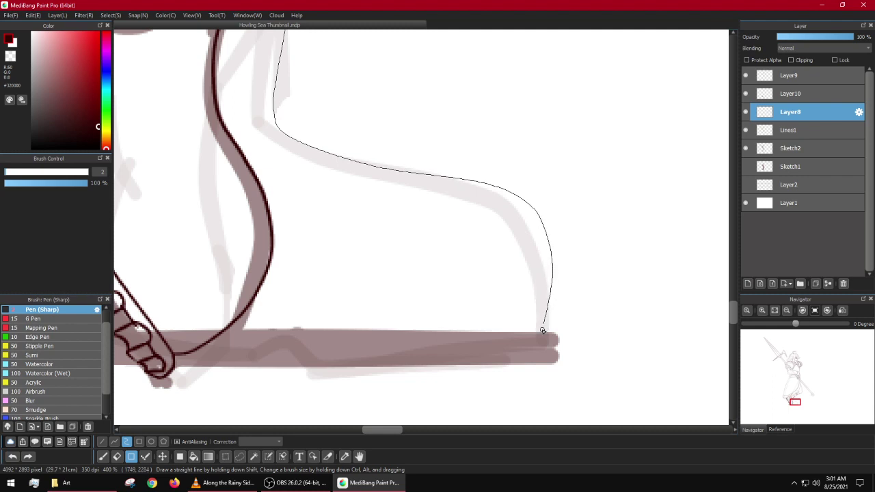
double_click(542, 333)
Step: Start a curve from the toe's lower end along the upper edge of the sole, undoing the misplaced point near the arch
scroll(542, 328, "down", 4)
scroll(528, 369, "up", 2)
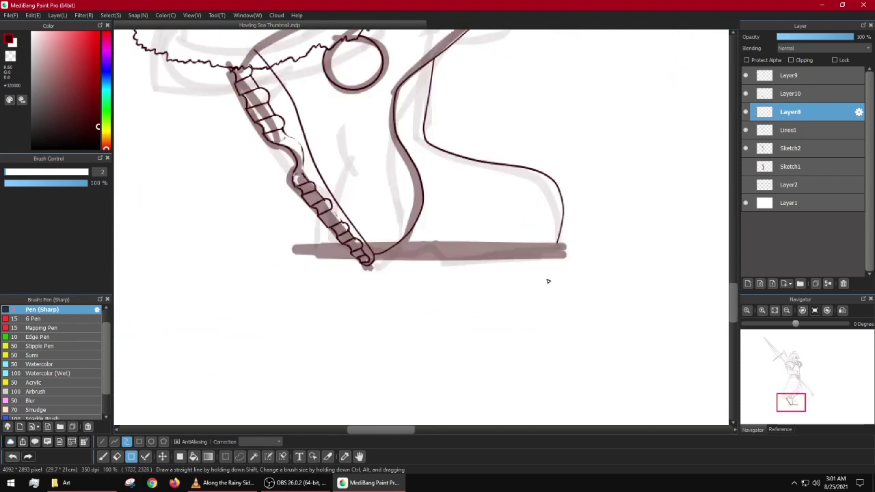
scroll(547, 281, "up", 3)
scroll(554, 244, "down", 1)
scroll(551, 241, "up", 1)
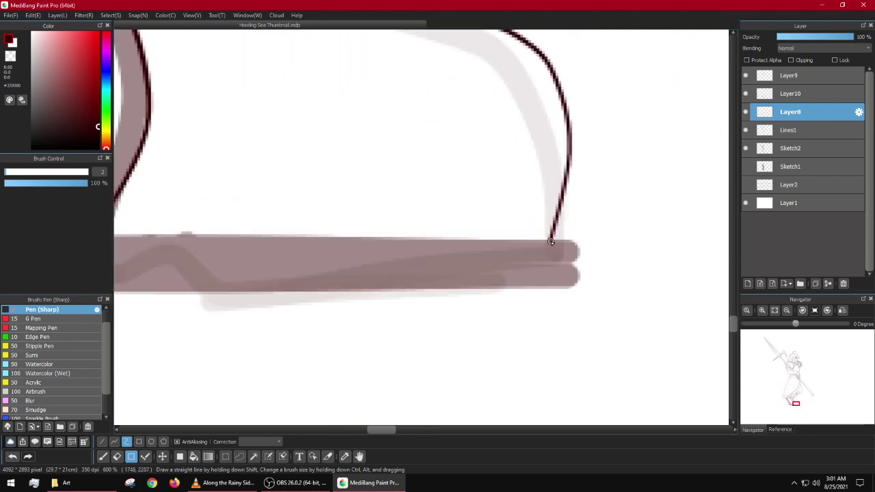
scroll(551, 241, "up", 1)
scroll(551, 241, "down", 2)
scroll(445, 240, "up", 1)
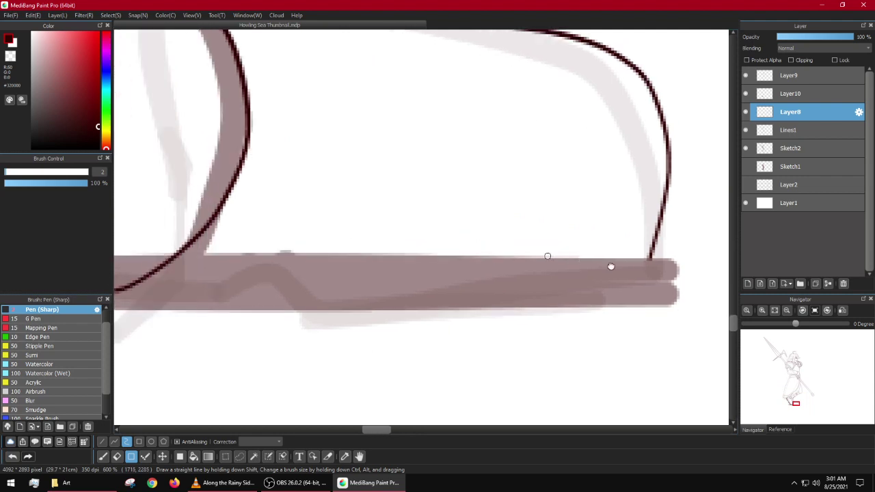
left_click_drag(548, 256, 619, 266)
left_click(562, 270)
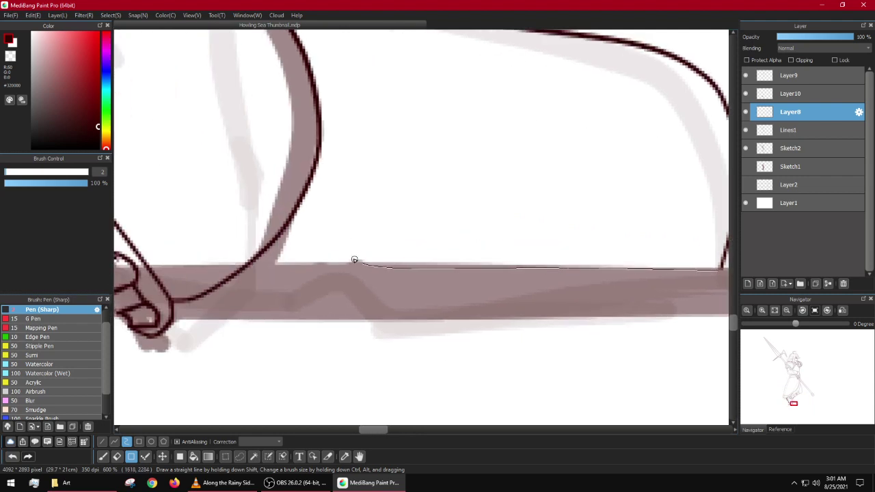
left_click(386, 269)
key("ctrl+z")
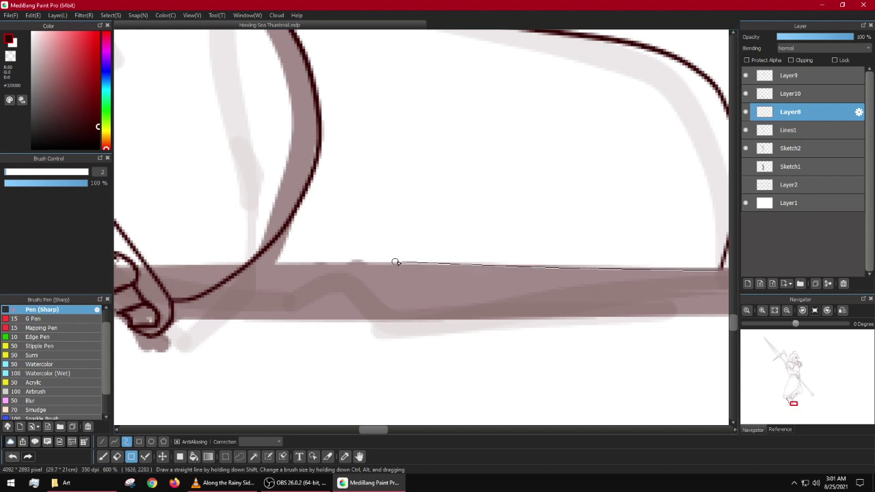
Step: Carry the sole's upper-edge curve over a raised arch and back past the first boot's heel blocks, and finish it
left_click(436, 269)
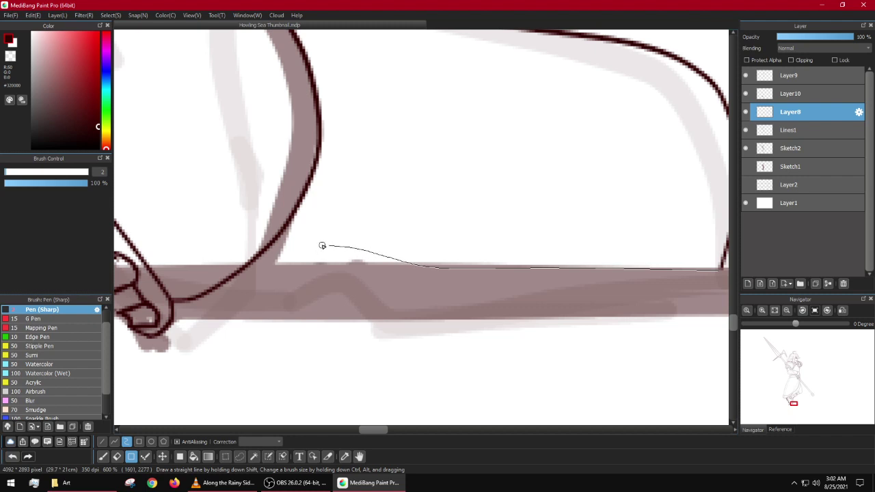
left_click_drag(285, 255, 483, 286)
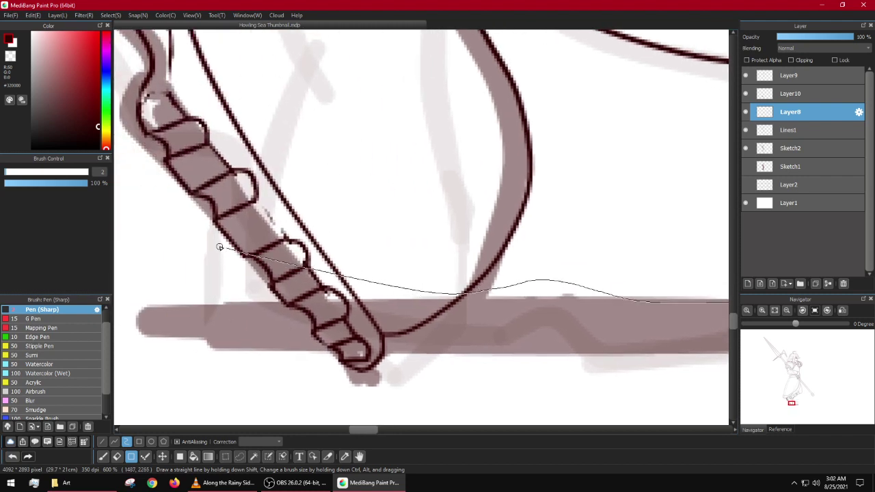
scroll(219, 246, "down", 5)
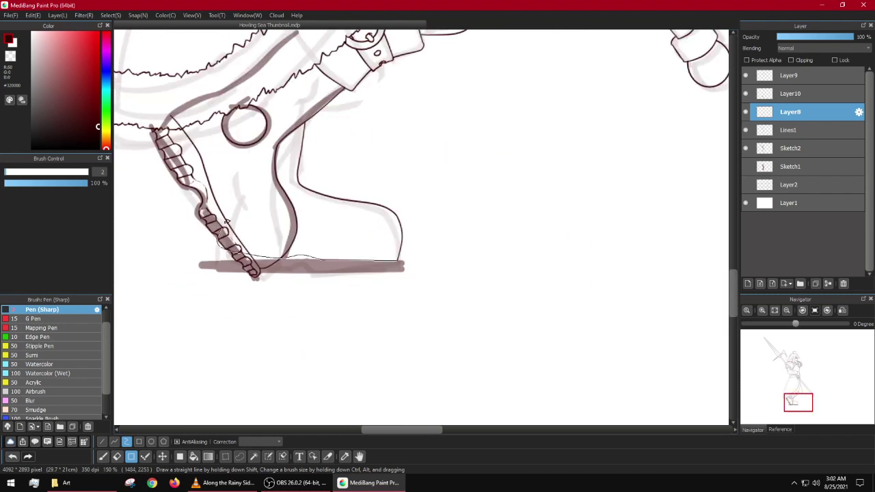
scroll(216, 255, "up", 3)
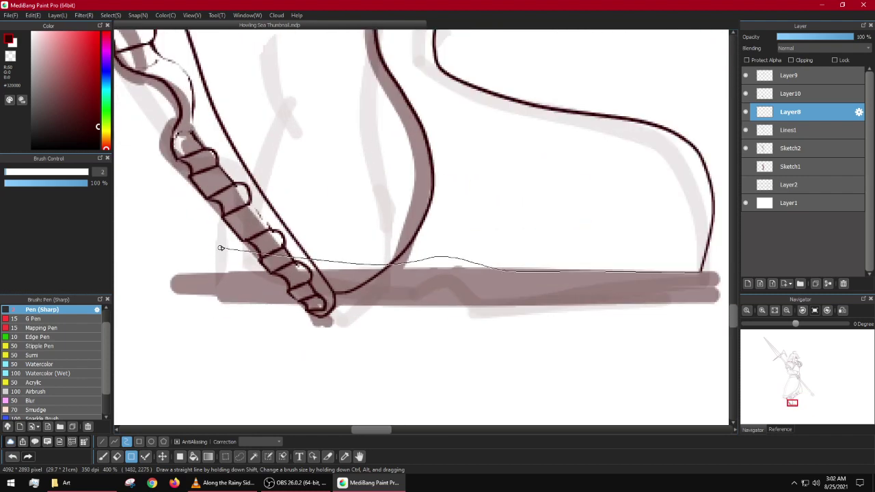
left_click(407, 253)
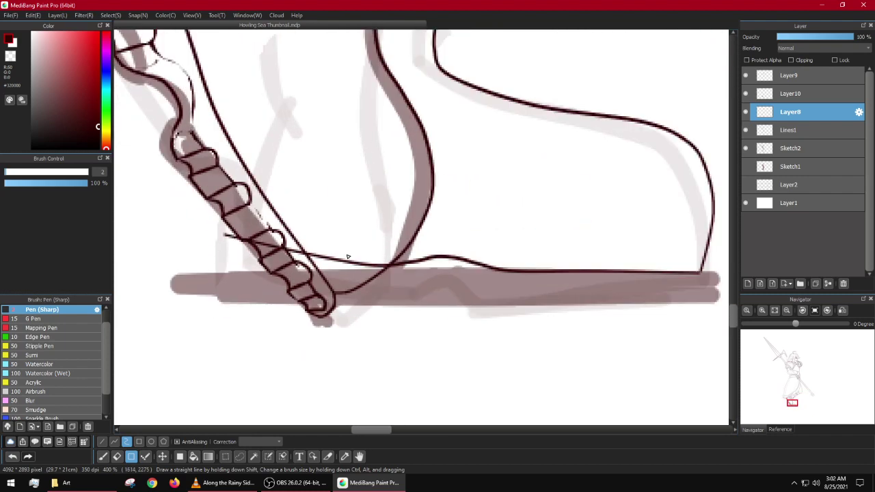
Step: Erase the parts of the sole's upper-edge line that cross the first boot and its heel block, using the brush
left_click_drag(314, 247, 436, 242)
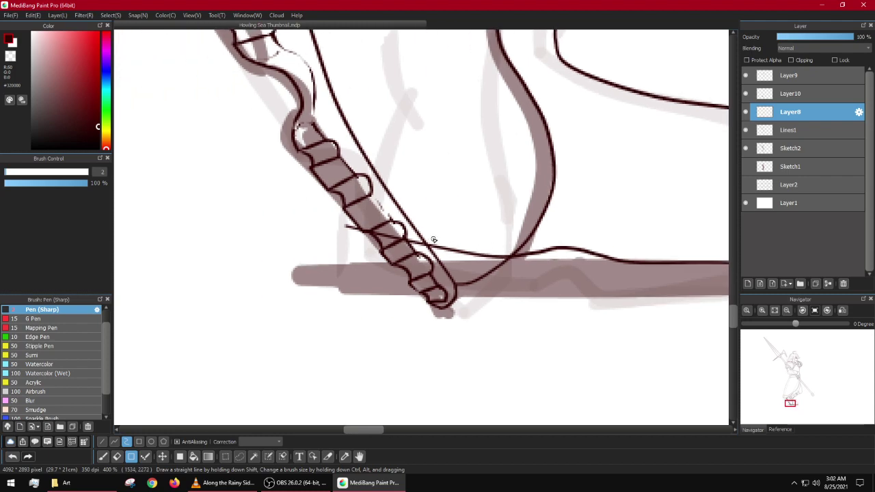
scroll(433, 240, "up", 4)
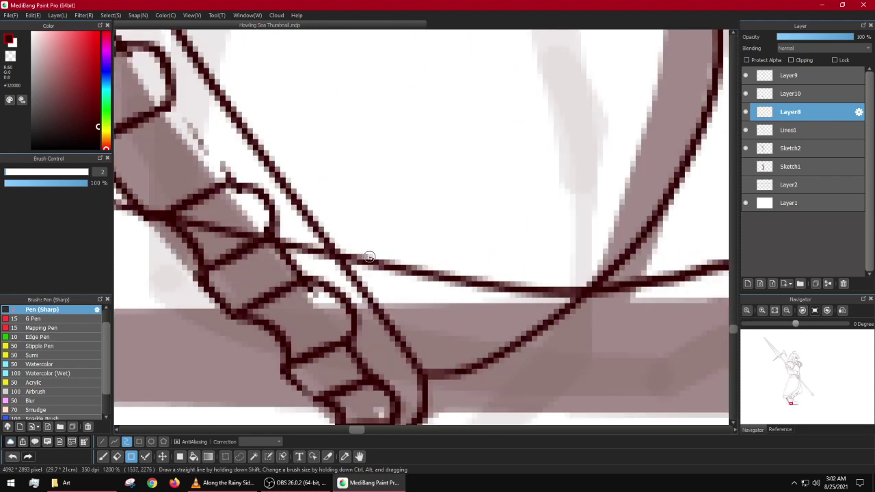
key("b")
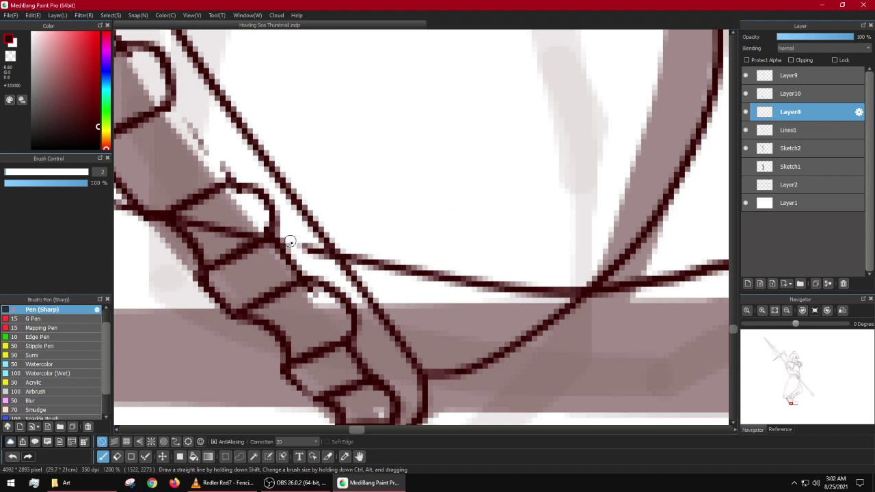
left_click_drag(290, 241, 375, 281)
mouse_move(579, 283)
left_mouse_down()
mouse_move(521, 308)
mouse_move(410, 277)
mouse_move(519, 292)
mouse_move(353, 255)
mouse_move(442, 292)
left_mouse_up()
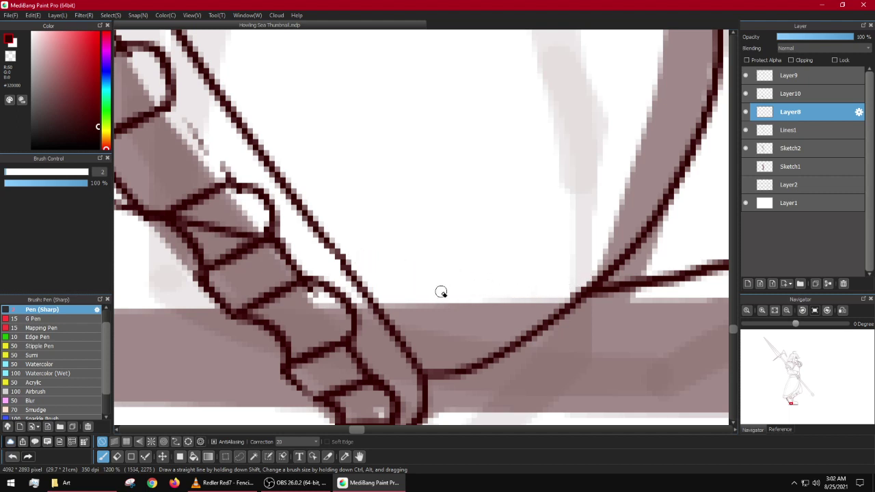
mouse_move(180, 223)
left_mouse_down()
mouse_move(425, 265)
mouse_move(360, 247)
left_mouse_up()
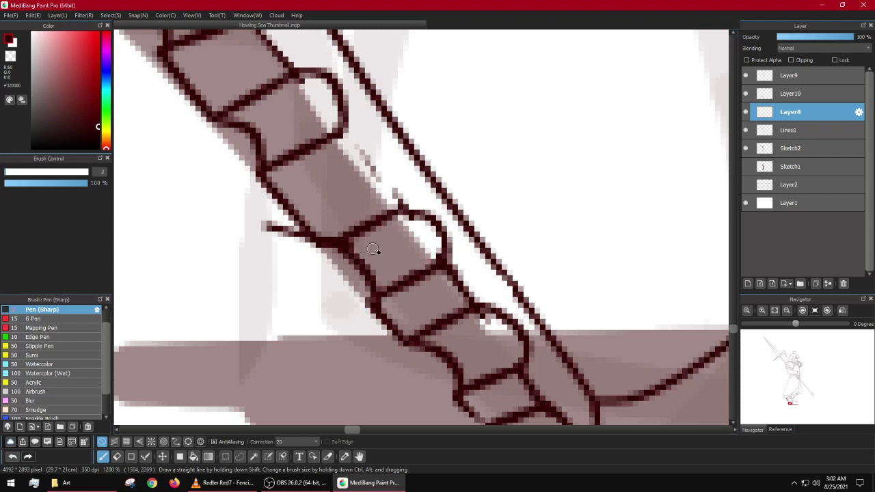
scroll(301, 254, "down", 3)
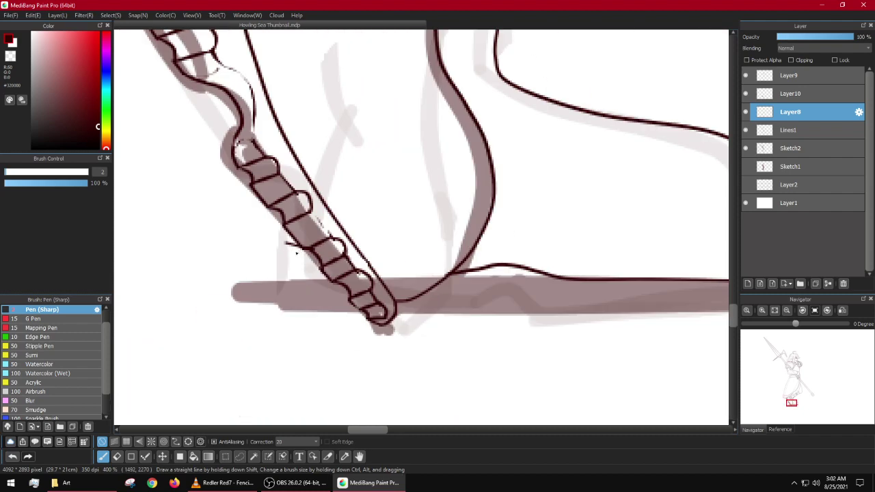
Step: Ink the curved back edge of the second boot's heel from the protruding line end down to the rough sole
scroll(318, 239, "up", 3)
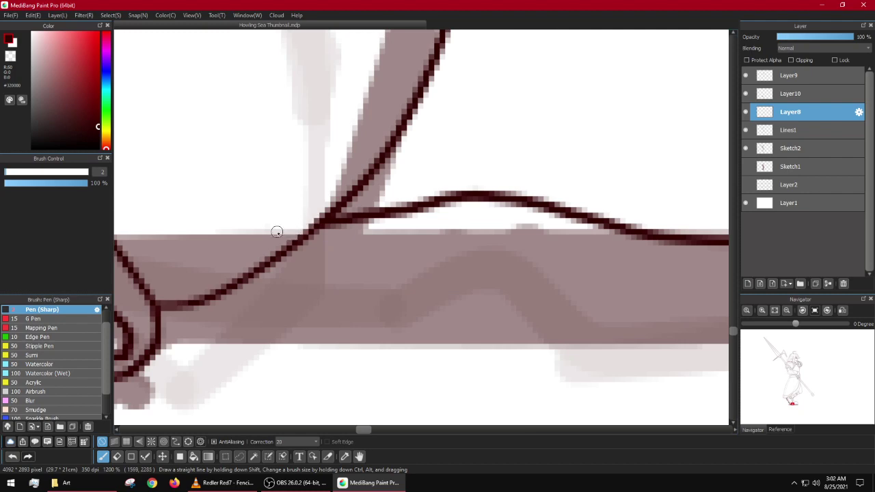
scroll(325, 211, "down", 5)
scroll(325, 211, "up", 4)
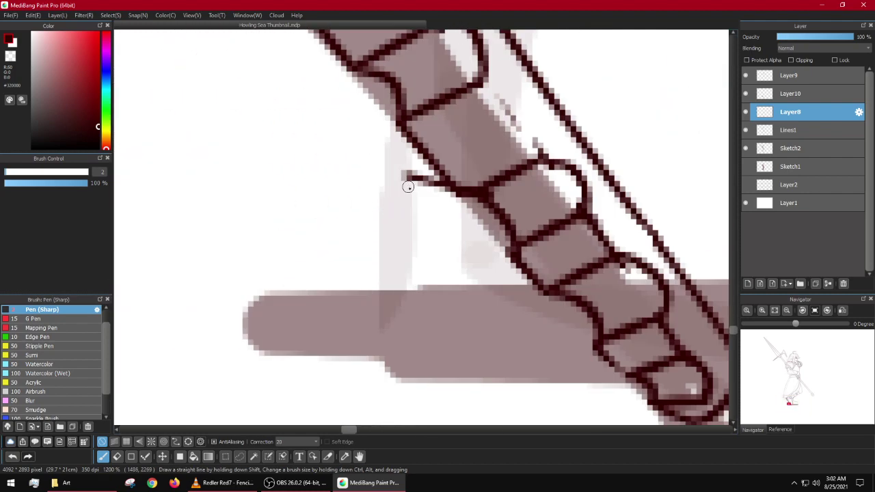
mouse_move(398, 200)
left_mouse_down()
mouse_move(385, 269)
mouse_move(407, 363)
left_mouse_up()
scroll(308, 320, "down", 5)
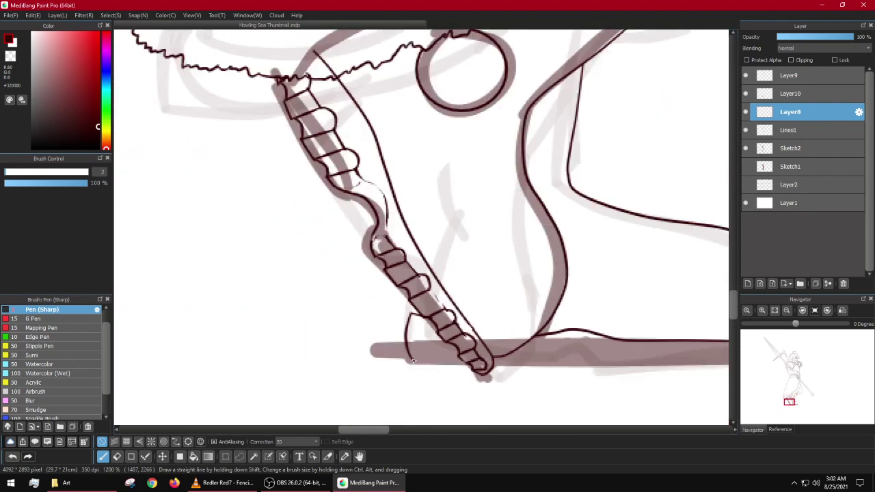
Step: Ink the rounded front edge of the second boot's sole below the toe
scroll(513, 303, "up", 3)
mouse_move(515, 301)
left_mouse_down()
mouse_move(523, 328)
mouse_move(513, 350)
left_mouse_up()
scroll(483, 355, "up", 4)
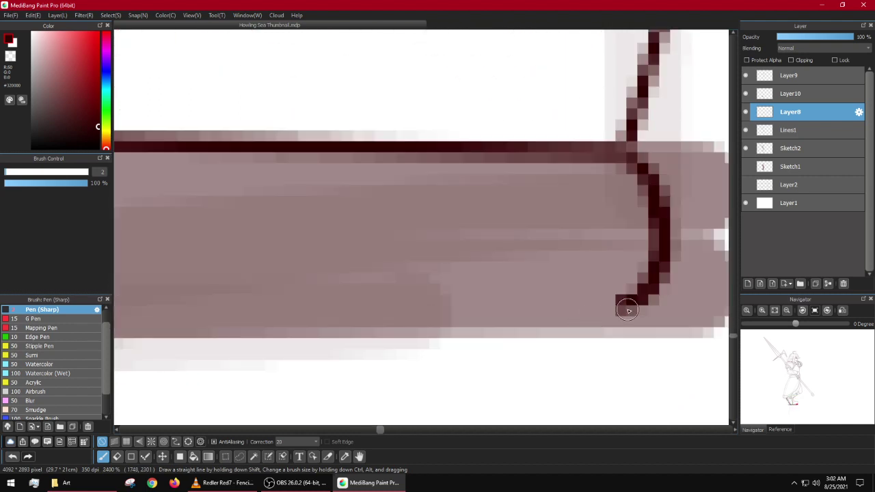
scroll(541, 307, "down", 4)
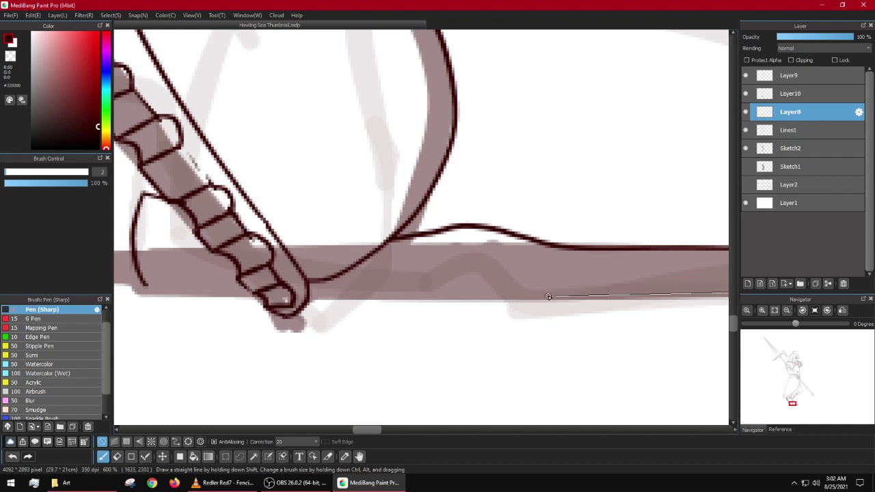
Step: Ink the straight underside of the second boot's sole from the toe to the arch, undoing the arch stroke drawn from its end
left_click(528, 296, "shift")
scroll(527, 295, "up", 1)
mouse_move(527, 295)
left_mouse_down()
mouse_move(579, 288)
mouse_move(480, 266)
left_mouse_up()
key("ctrl+z")
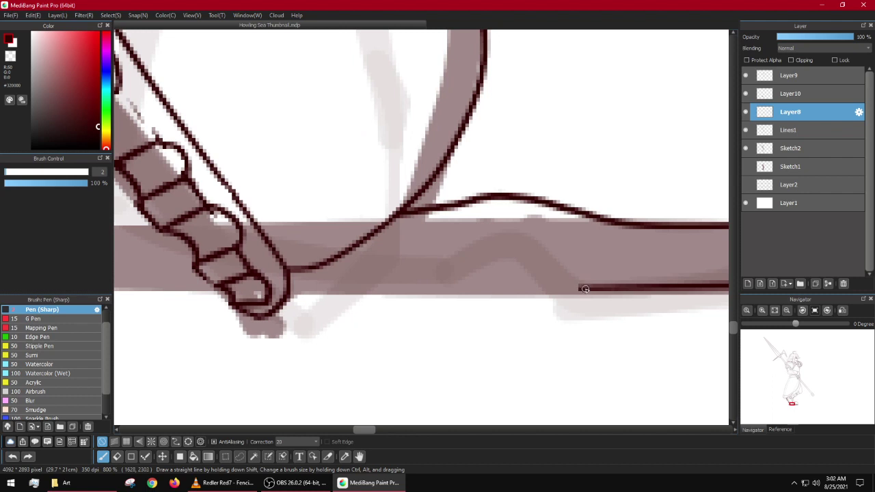
Step: Ink the curved arch of the second boot's sole from the front underside back toward the first boot
mouse_move(585, 289)
left_mouse_down()
mouse_move(569, 268)
mouse_move(513, 252)
left_mouse_up()
key("ctrl+z")
mouse_move(683, 284)
left_mouse_down()
mouse_move(654, 285)
mouse_move(550, 244)
mouse_move(467, 237)
mouse_move(370, 286)
mouse_move(319, 296)
left_mouse_up()
Step: Erase the leftover end of the straight underside line where it sticks out past the sole's arch
left_click_drag(584, 291, 621, 294)
scroll(619, 292, "up", 3)
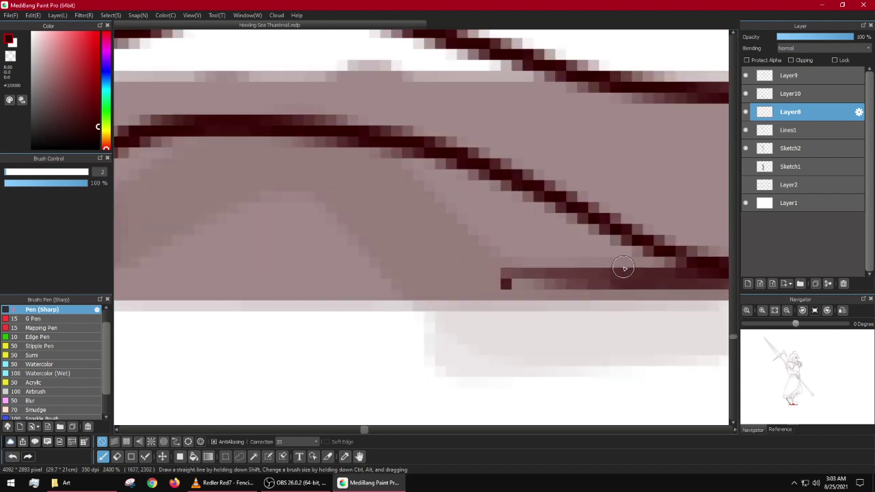
left_click_drag(641, 264, 721, 294)
left_click_drag(646, 305, 473, 268)
key("ctrl+z")
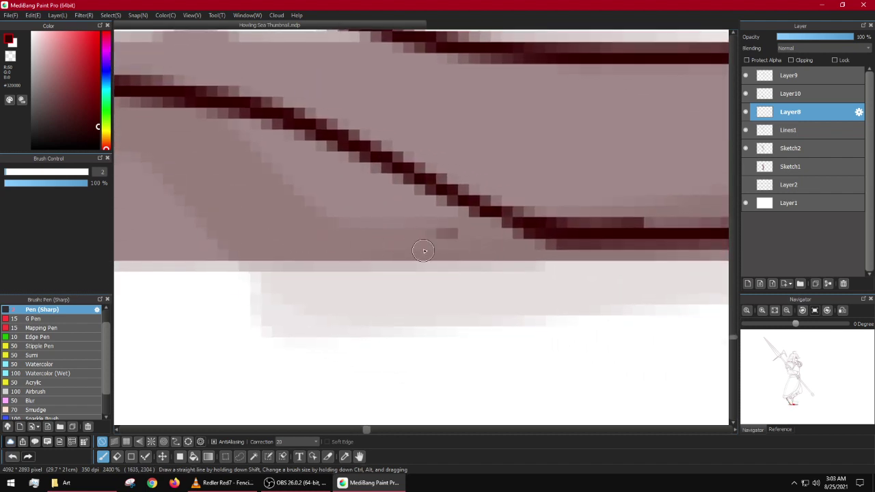
left_click_drag(450, 235, 596, 264)
scroll(596, 264, "down", 3)
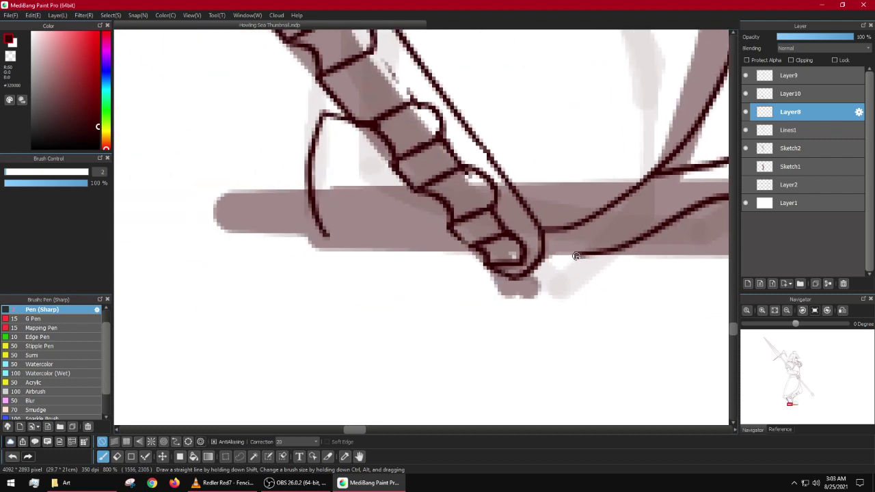
Step: Ink the bottom edge of the second boot's heel from its back corner, continuing past the first boot to the arch
left_click_drag(327, 236, 431, 249)
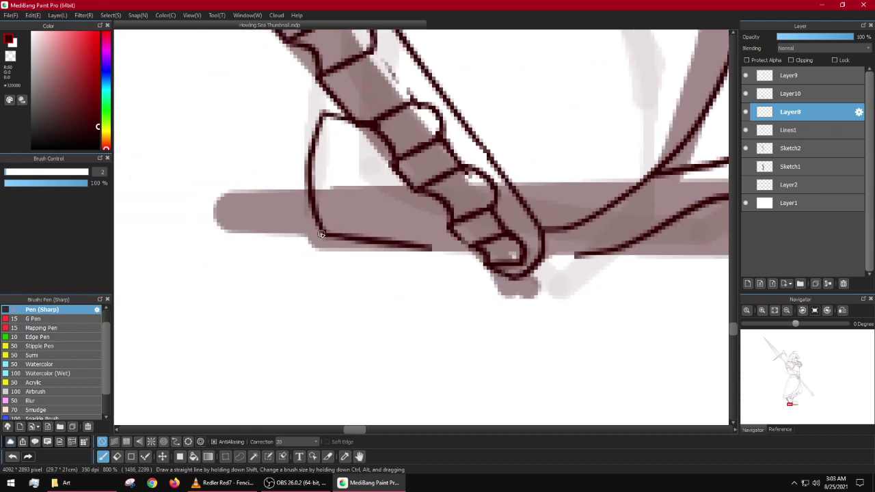
key("ctrl+z")
left_click_drag(325, 235, 477, 263)
key("ctrl+z")
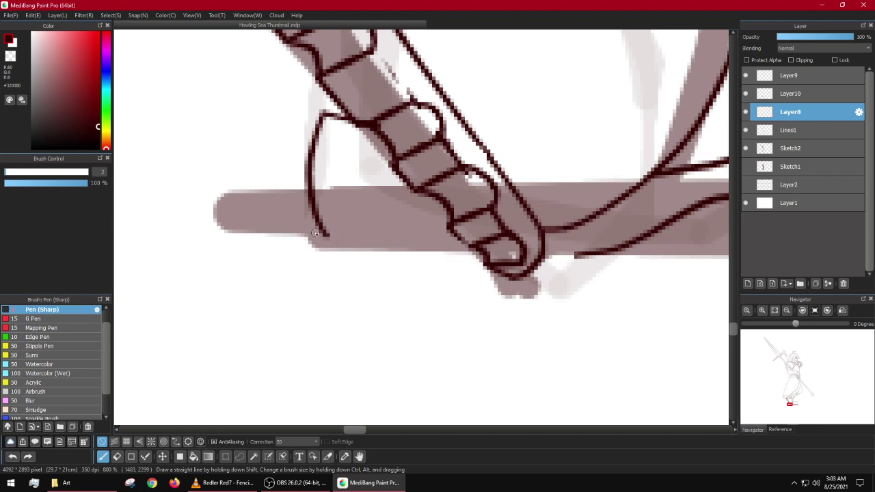
left_click_drag(328, 234, 483, 256)
left_click_drag(551, 255, 584, 256)
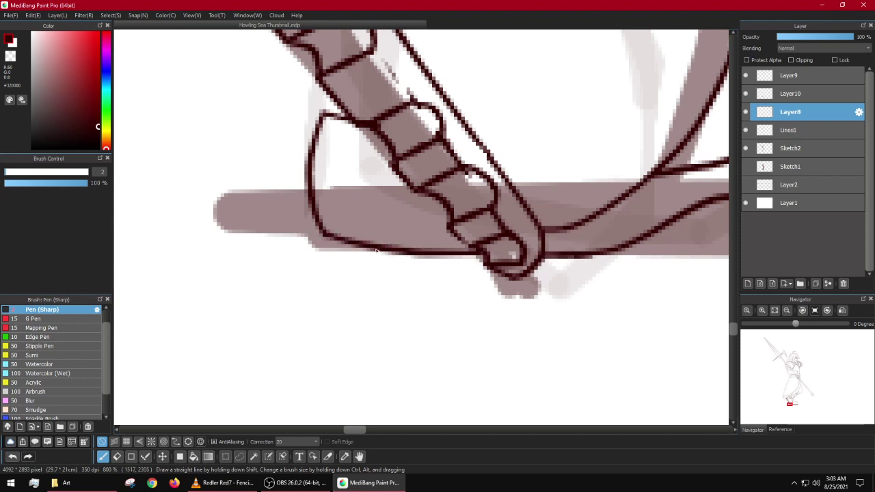
mouse_move(348, 241)
left_mouse_down()
mouse_move(395, 231)
mouse_move(433, 251)
left_mouse_up()
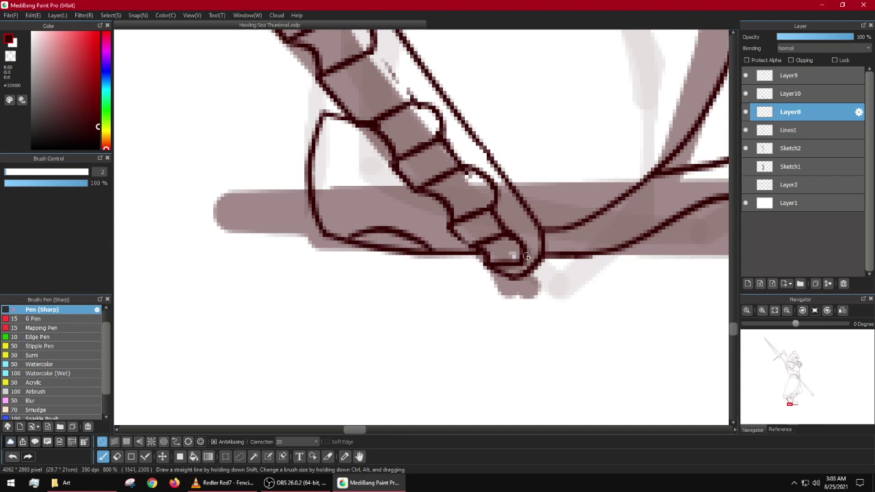
key("ctrl+z")
mouse_move(344, 243)
left_mouse_down()
mouse_move(384, 220)
mouse_move(432, 253)
left_mouse_up()
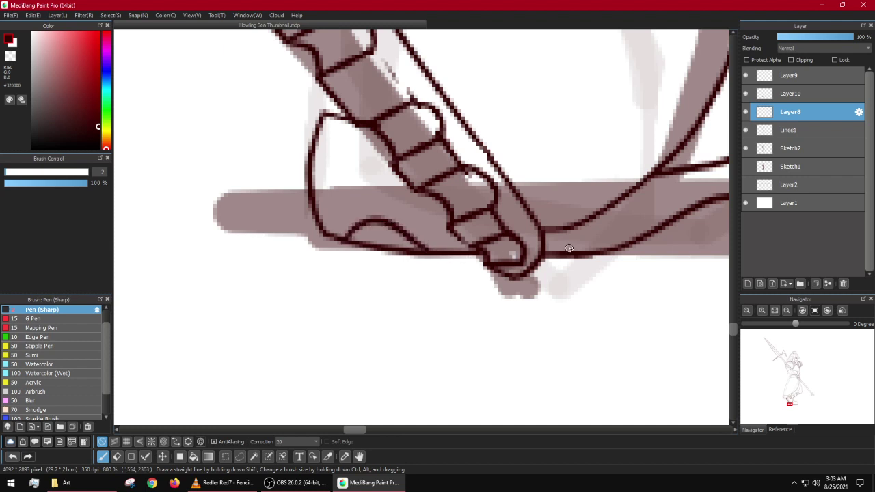
scroll(383, 171, "up", 3)
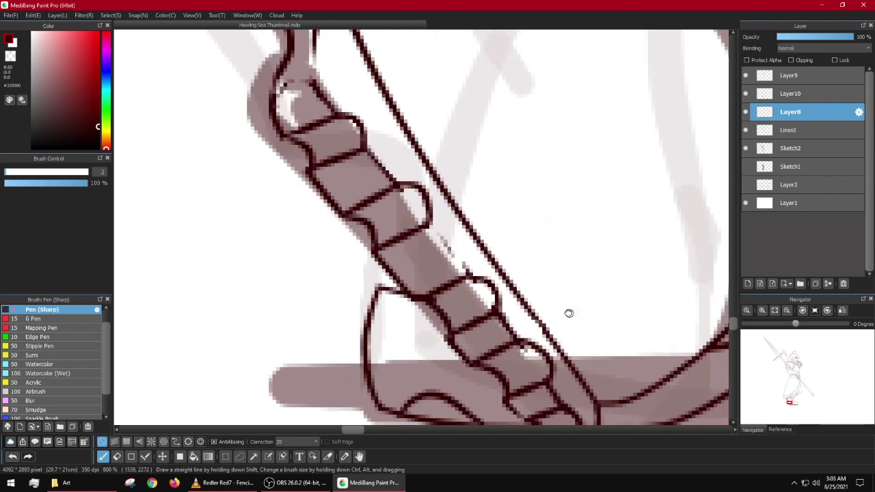
scroll(569, 313, "down", 6)
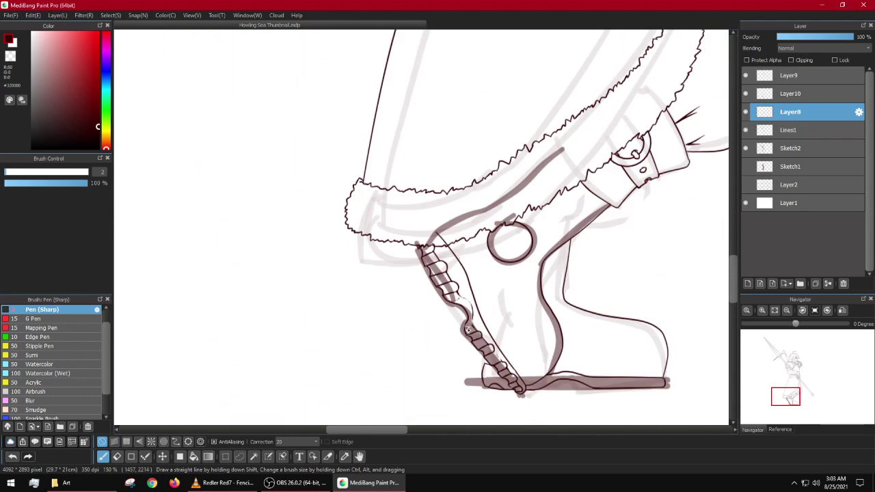
scroll(515, 349, "up", 6)
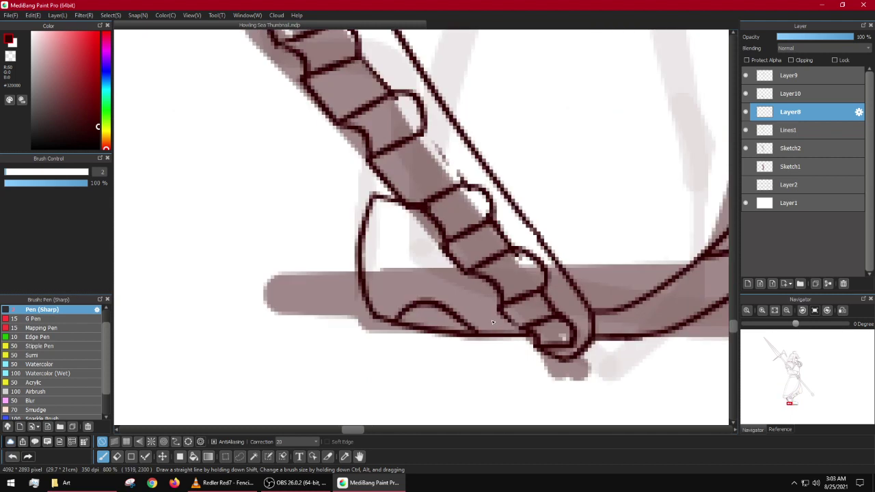
mouse_move(395, 320)
left_mouse_down()
mouse_move(404, 289)
mouse_move(422, 286)
mouse_move(427, 295)
mouse_move(406, 295)
mouse_move(418, 290)
mouse_move(446, 333)
left_mouse_up()
key("ctrl+z")
key("ctrl+z")
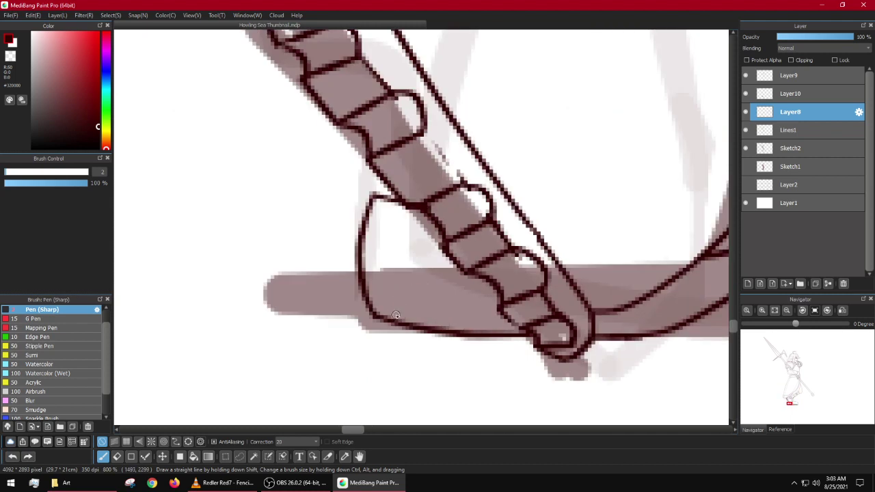
Step: Ink three arched tread notches along the underside of the second boot's heel, on both sides of the first boot's toe
mouse_move(395, 319)
left_mouse_down()
mouse_move(406, 292)
mouse_move(439, 297)
left_mouse_up()
key("ctrl+z")
mouse_move(383, 311)
left_mouse_down()
mouse_move(396, 290)
mouse_move(421, 287)
mouse_move(436, 298)
mouse_move(450, 334)
mouse_move(484, 335)
mouse_move(500, 294)
left_mouse_up()
key("ctrl+z")
left_click_drag(486, 339, 501, 300)
mouse_move(540, 318)
left_mouse_down()
mouse_move(470, 297)
mouse_move(415, 294)
left_mouse_up()
mouse_move(502, 315)
left_mouse_down()
mouse_move(510, 284)
mouse_move(538, 277)
mouse_move(551, 305)
left_mouse_up()
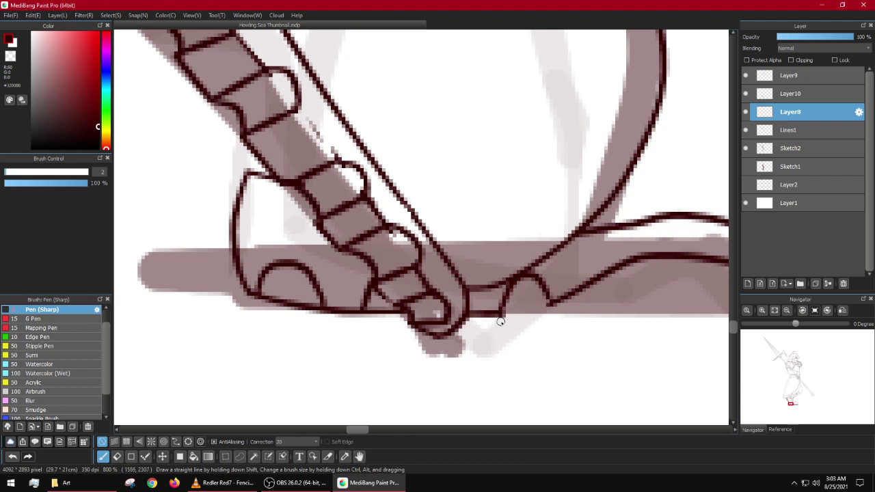
Step: Erase the underside line beneath the heel's tread notches and ink straight lines across the notches
left_click_drag(373, 313, 397, 315)
mouse_move(315, 307)
left_mouse_down()
mouse_move(260, 296)
mouse_move(298, 311)
mouse_move(311, 306)
mouse_move(311, 320)
mouse_move(286, 304)
mouse_move(295, 285)
mouse_move(314, 289)
mouse_move(268, 293)
mouse_move(318, 298)
left_mouse_up()
key("ctrl+z")
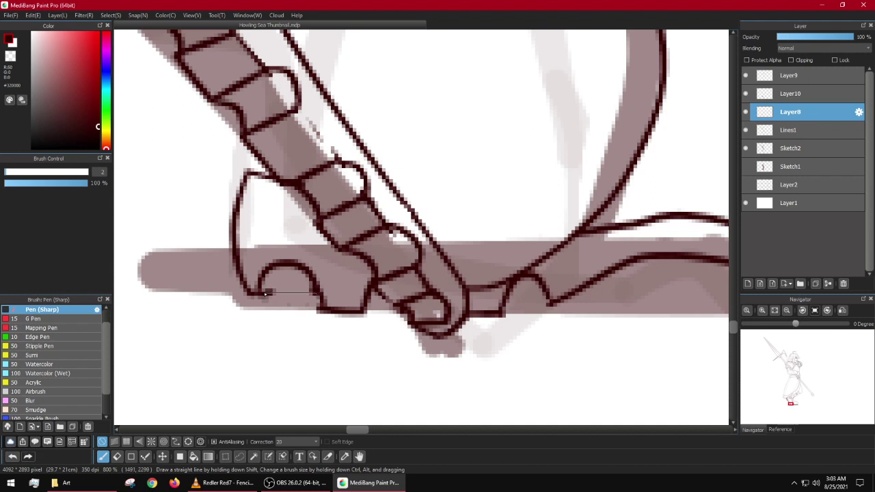
left_click(266, 294, "shift")
left_click(395, 307, "shift")
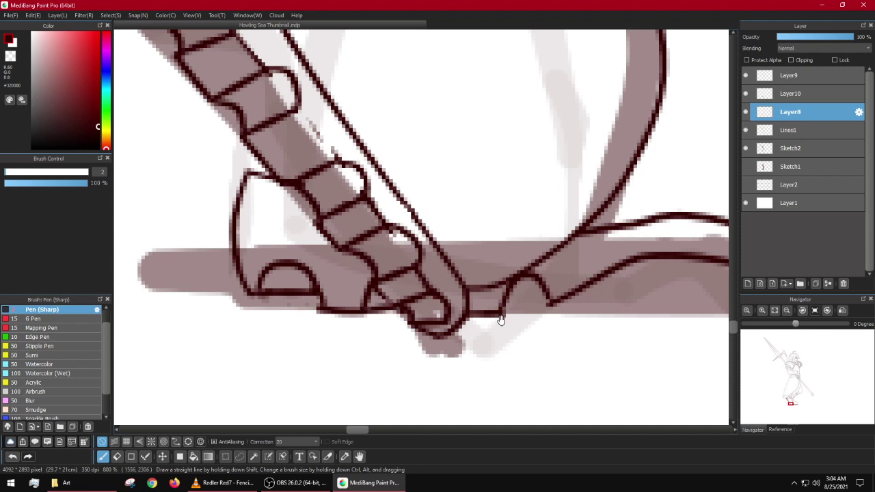
scroll(410, 314, "right", 3)
left_click(443, 308, "shift")
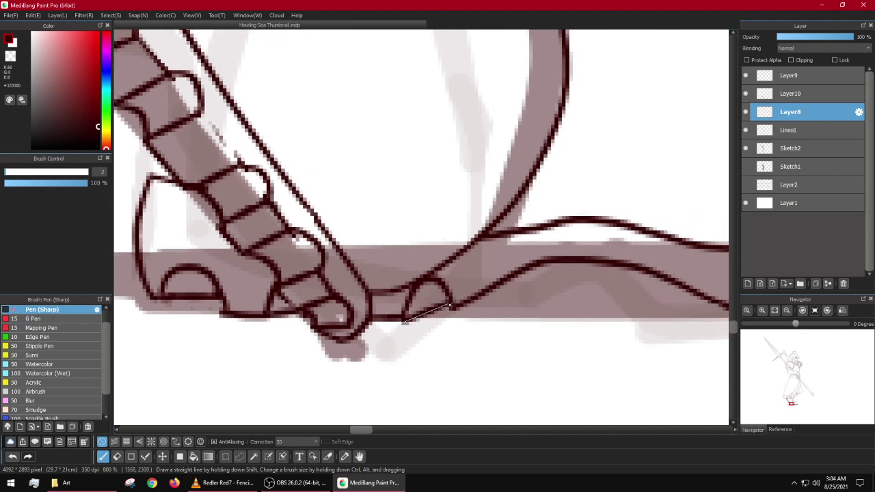
Step: Erase five spaced gaps in the straight underside of the second boot's front sole with a size 7 brush
scroll(408, 314, "down", 5)
scroll(409, 314, "up", 2)
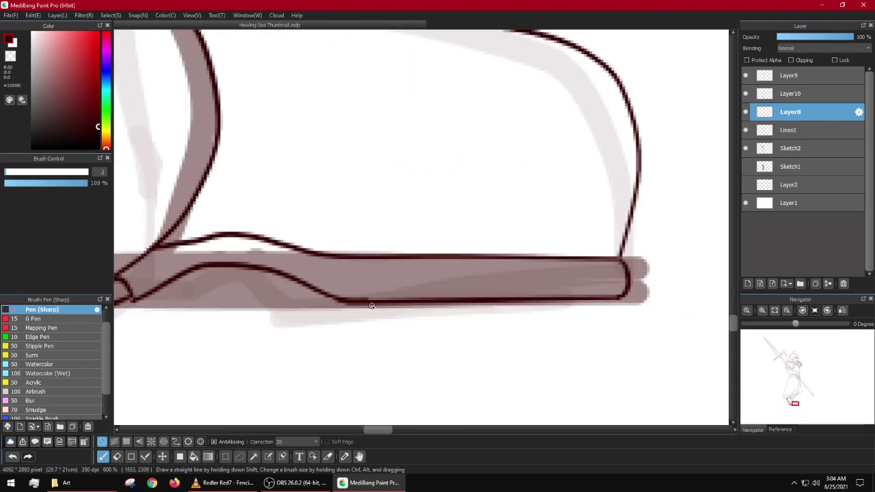
scroll(372, 304, "down", 3)
scroll(385, 314, "up", 2)
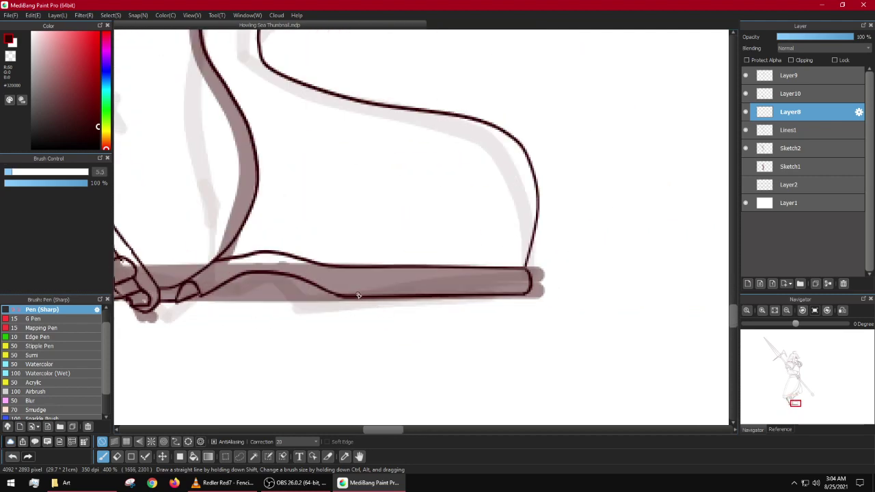
mouse_move(359, 290)
left_mouse_down()
mouse_move(360, 320)
mouse_move(392, 292)
mouse_move(364, 290)
mouse_move(364, 316)
left_mouse_up()
mouse_move(412, 292)
left_mouse_down()
mouse_move(409, 316)
mouse_move(399, 310)
left_mouse_up()
mouse_move(447, 293)
left_mouse_down()
mouse_move(444, 314)
mouse_move(443, 305)
mouse_move(478, 315)
mouse_move(485, 305)
left_mouse_up()
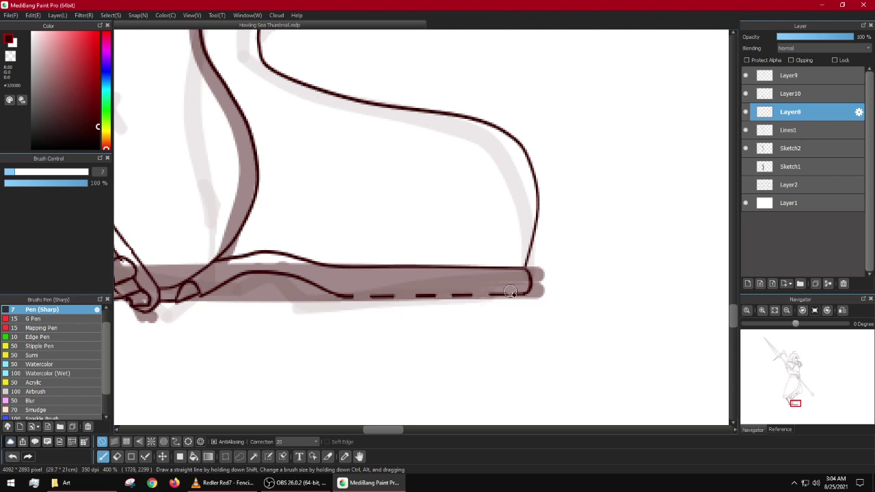
Step: Ink arched tread notches over the five gaps in the front sole's underside with a size 2 brush
scroll(514, 311, "up", 3)
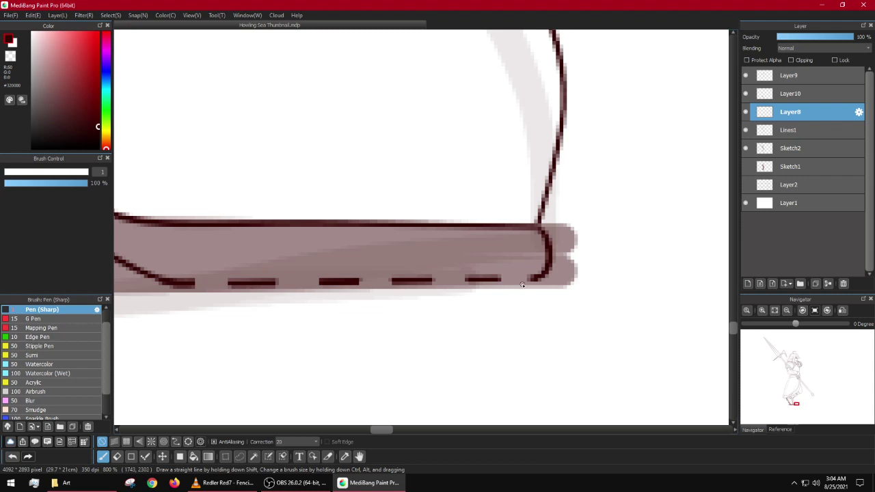
mouse_move(530, 279)
left_mouse_down()
mouse_move(518, 261)
mouse_move(496, 282)
mouse_move(466, 285)
mouse_move(502, 283)
mouse_move(485, 289)
mouse_move(446, 265)
mouse_move(428, 282)
mouse_move(470, 283)
left_mouse_up()
key("ctrl+z")
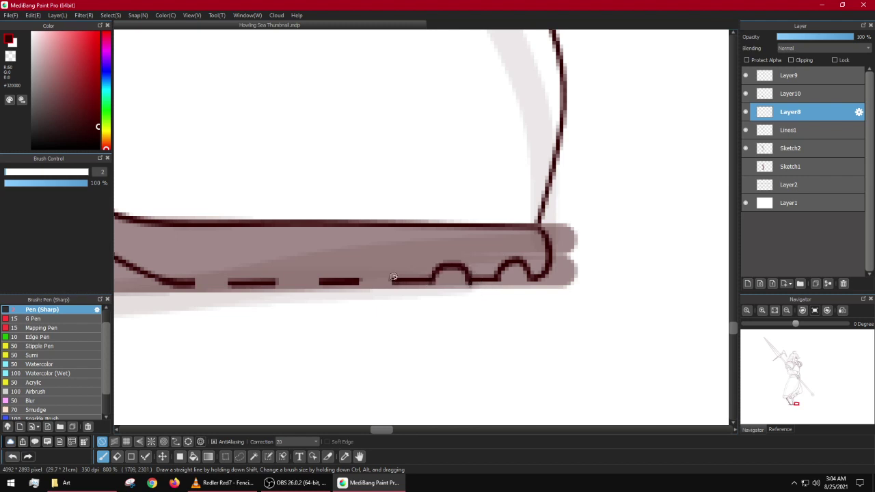
mouse_move(393, 277)
left_mouse_down()
mouse_move(379, 261)
mouse_move(357, 277)
left_mouse_up()
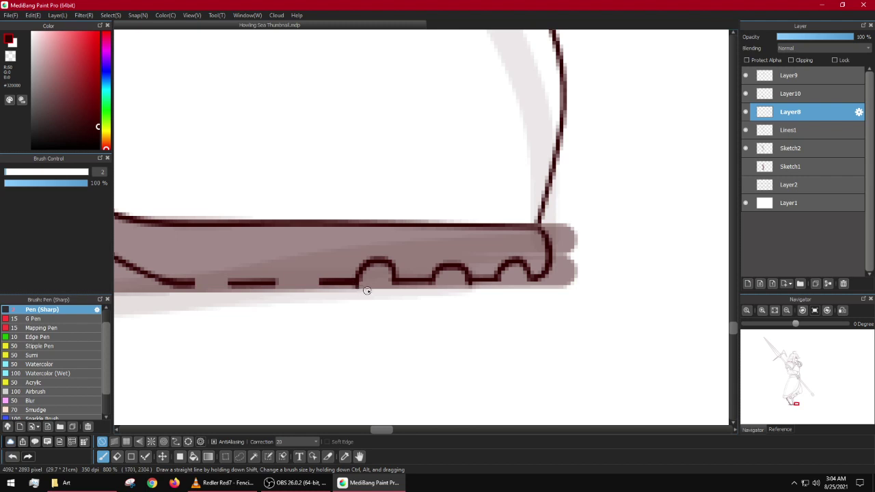
mouse_move(320, 283)
left_mouse_down()
mouse_move(313, 262)
mouse_move(291, 258)
mouse_move(273, 283)
mouse_move(378, 293)
mouse_move(342, 264)
mouse_move(328, 284)
mouse_move(368, 279)
left_mouse_up()
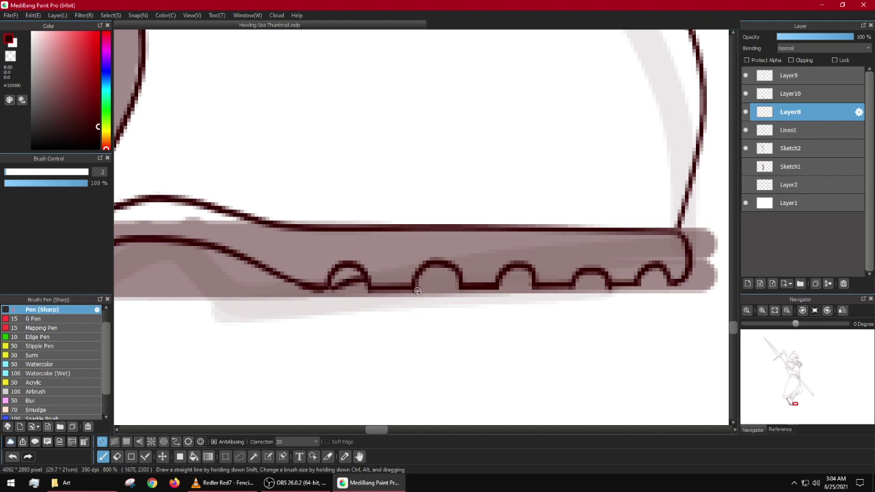
mouse_move(417, 291)
left_mouse_down()
mouse_move(457, 278)
mouse_move(574, 286)
mouse_move(665, 272)
left_mouse_up()
key("ctrl+z")
Step: Ink a short line from the first boot's ridged sole down to the top back corner of the second boot's heel
scroll(629, 299, "down", 6)
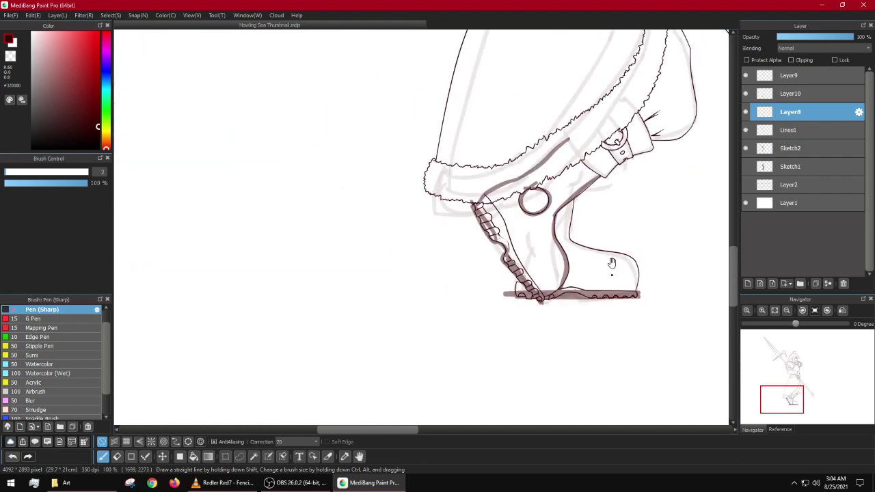
scroll(452, 337, "up", 6)
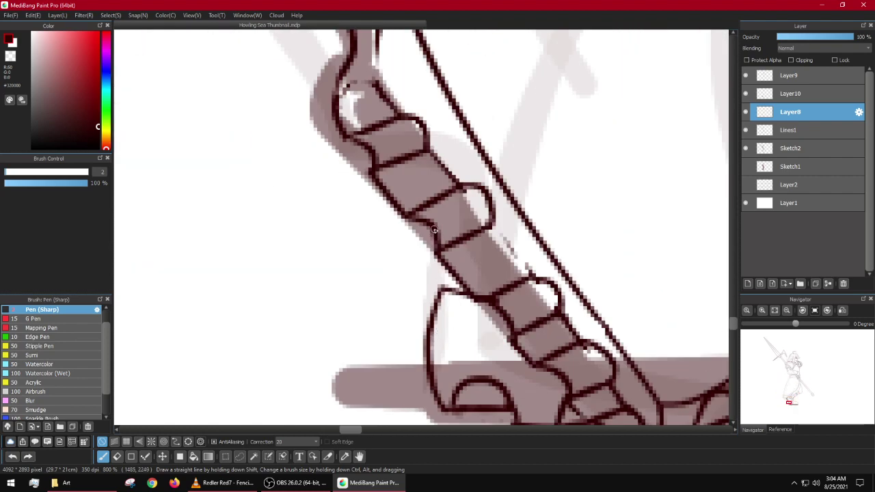
left_click_drag(436, 259, 446, 298)
scroll(516, 276, "down", 3)
scroll(506, 278, "up", 7)
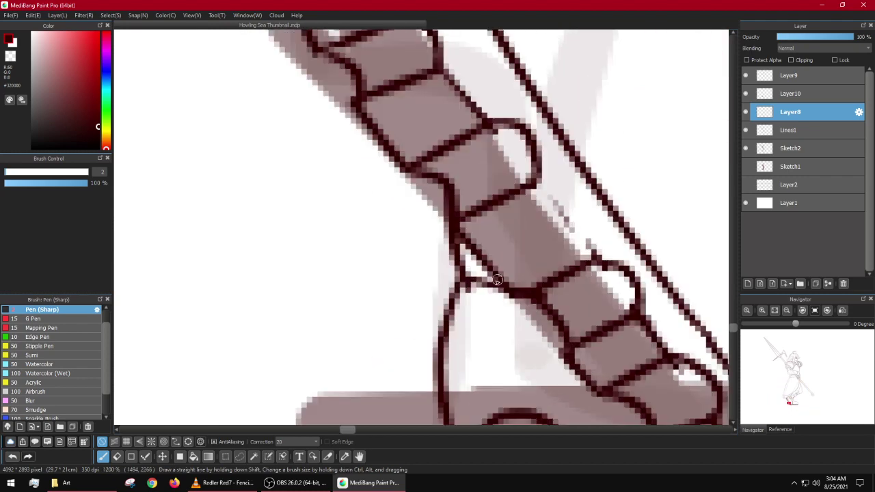
scroll(480, 312, "down", 8)
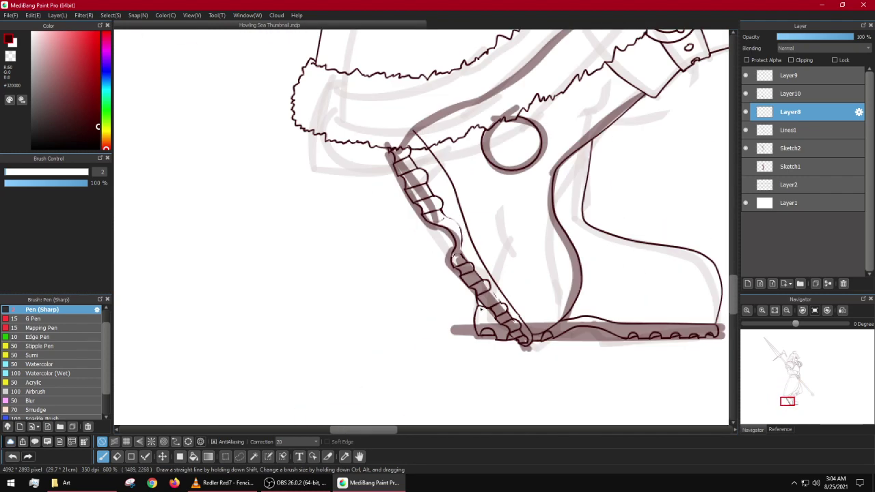
Step: Check the line layers by toggling their visibility, and merge Layer8 down into Lines1
scroll(422, 318, "down", 2)
scroll(430, 308, "up", 3)
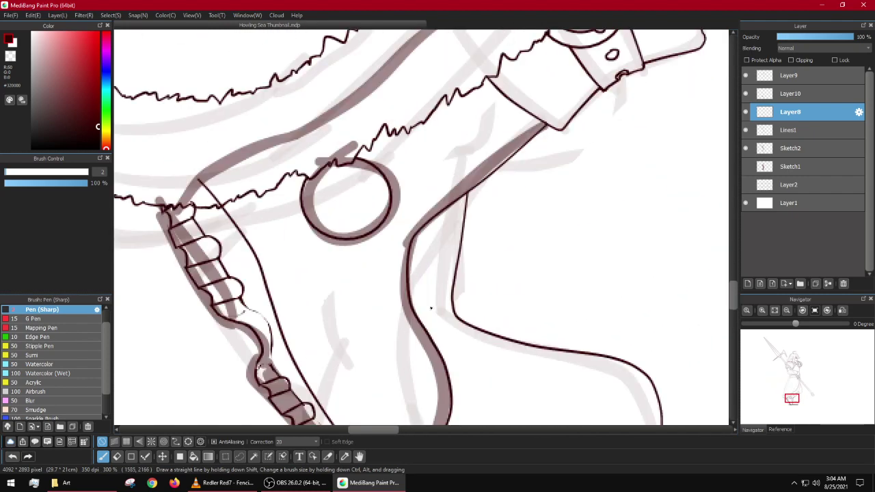
scroll(432, 308, "down", 3)
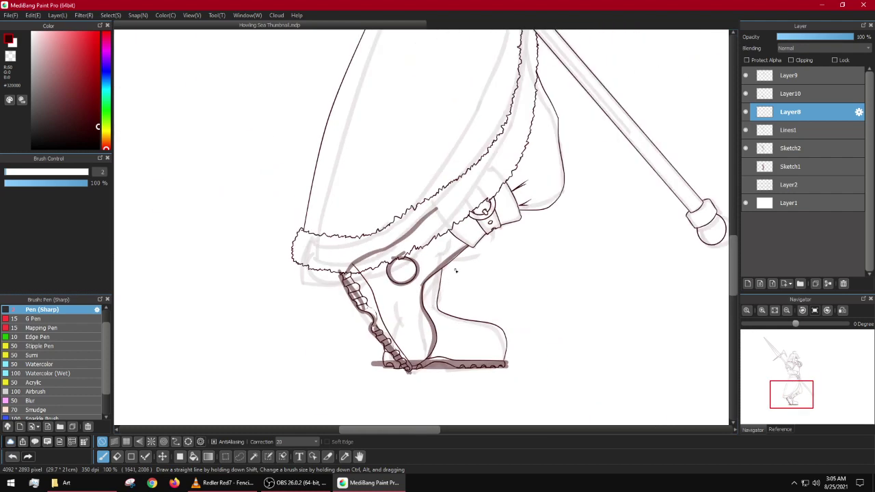
scroll(519, 150, "down", 4)
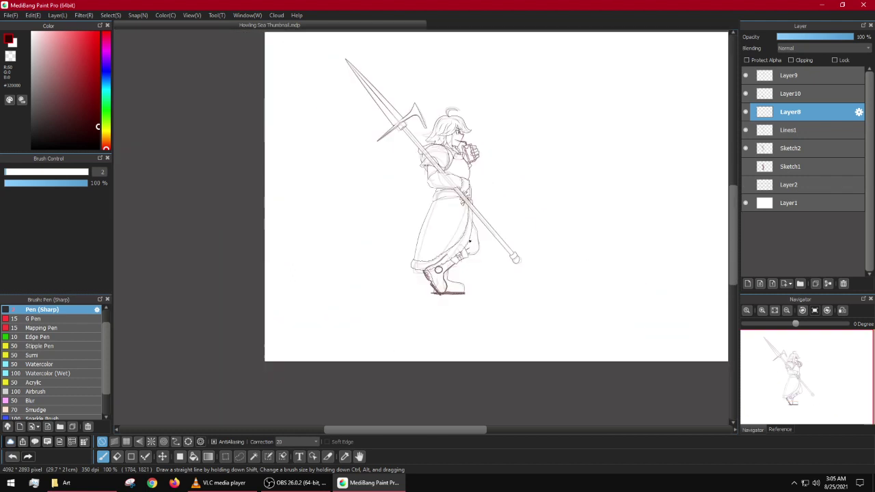
left_click(746, 96)
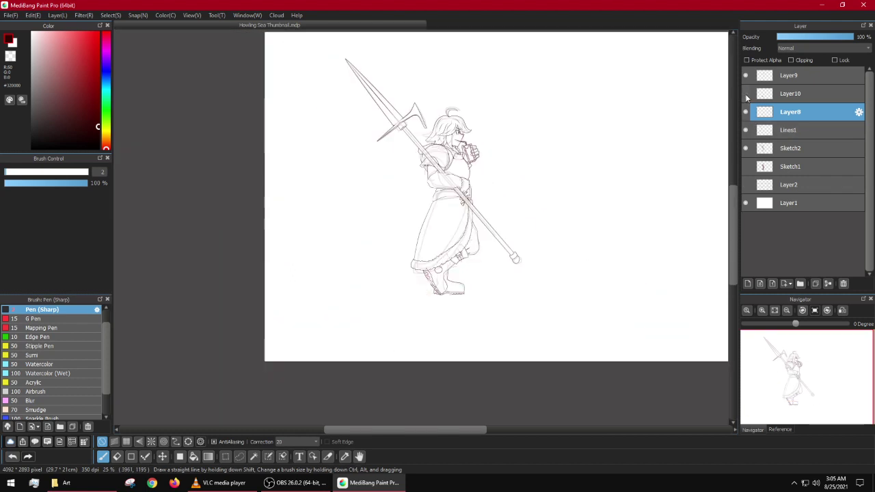
left_click(747, 77)
left_click(747, 77)
left_click(746, 112)
left_click(745, 113)
key("ctrl+e")
Step: Hide Layer10 and add a new layer directly above Lines1
left_click(747, 95)
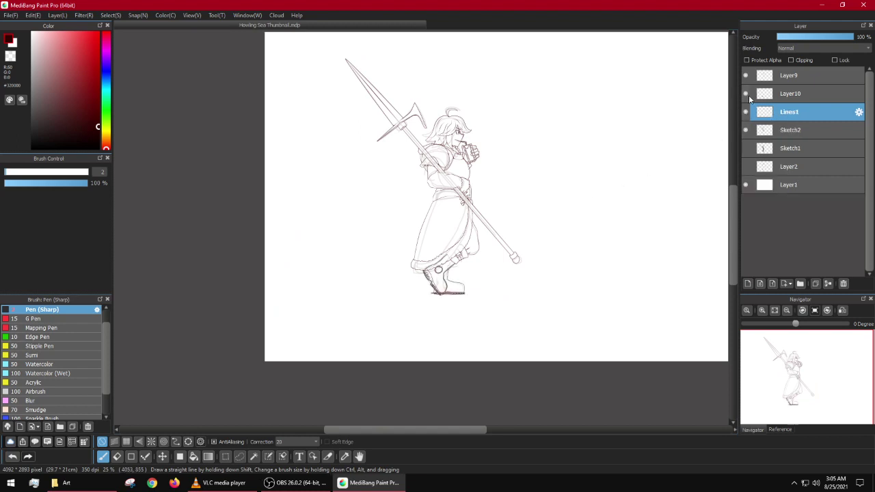
left_click(747, 95)
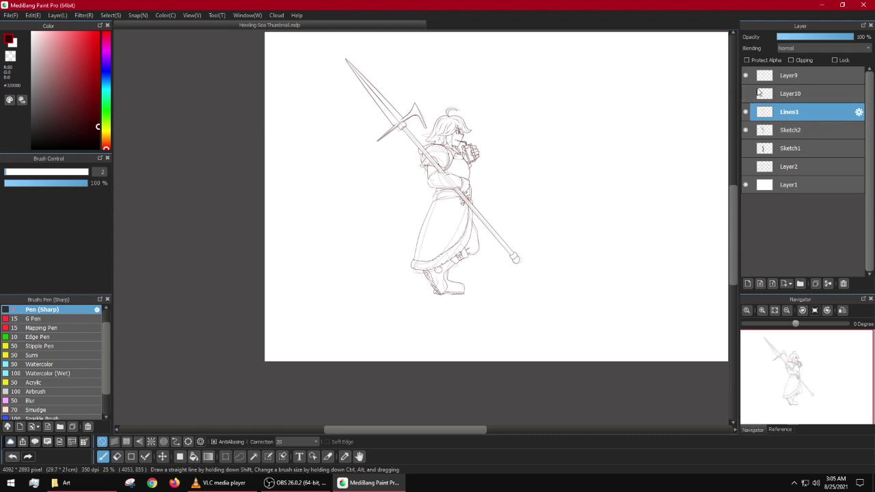
scroll(451, 182, "up", 3)
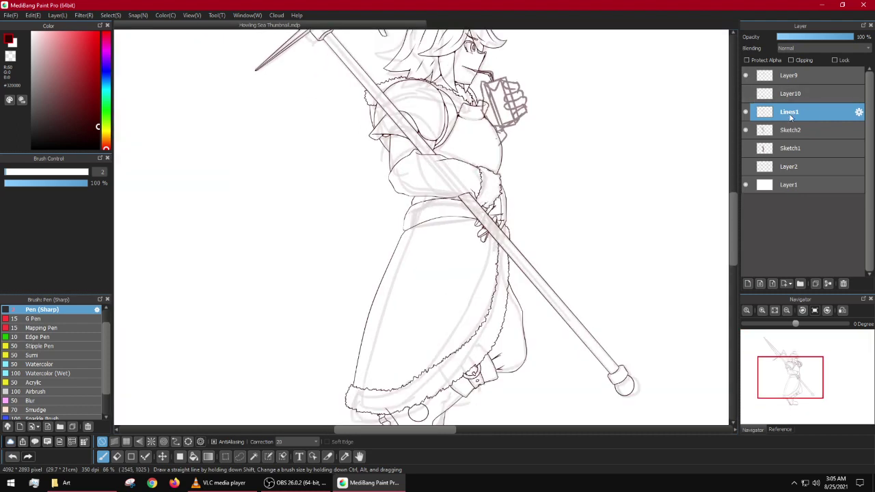
key("ctrl+shift+n")
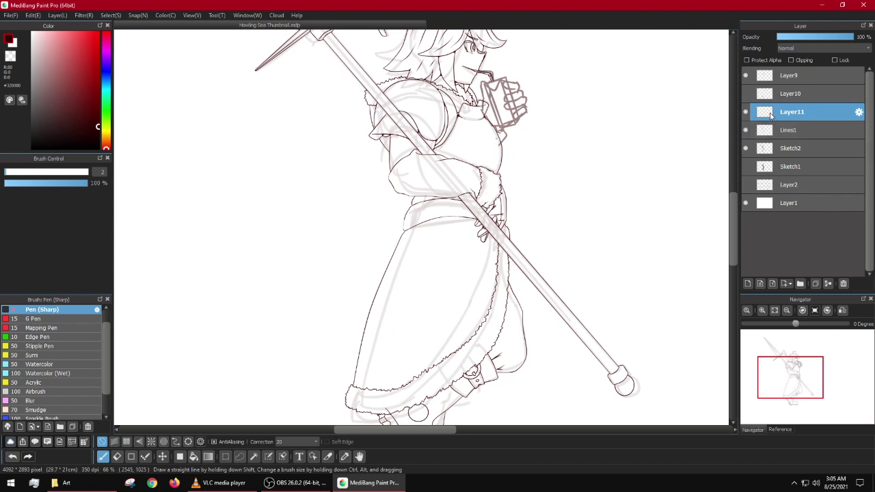
Step: Delete Layer10, then check what Layer9 contains by toggling its visibility
left_click(780, 94)
left_click(746, 96)
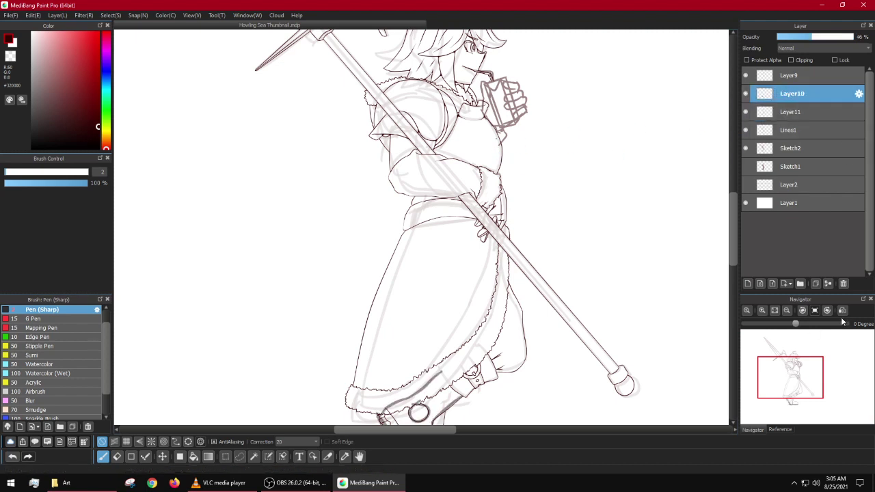
left_click(843, 283)
left_click(745, 76)
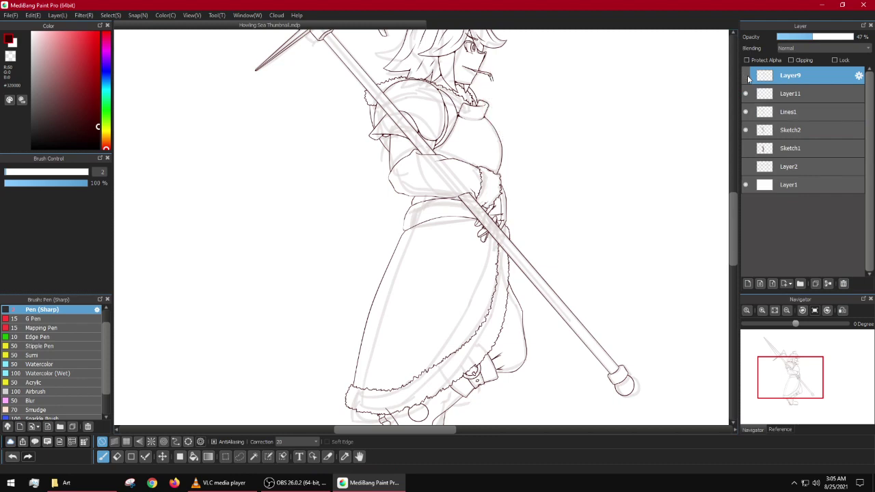
left_click(746, 76)
left_click_drag(553, 111, 472, 221)
scroll(429, 229, "up", 5)
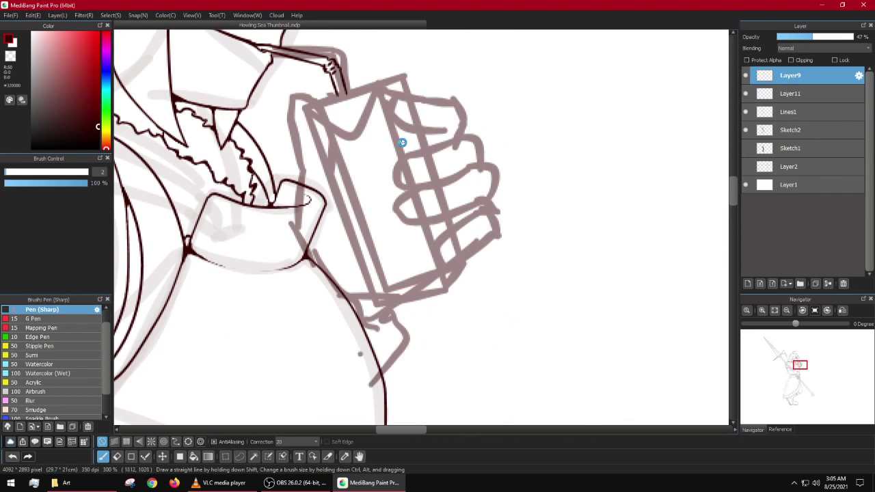
Step: Switch to OBS to check the recording, then minimize it and return to the drawing
left_click(316, 482)
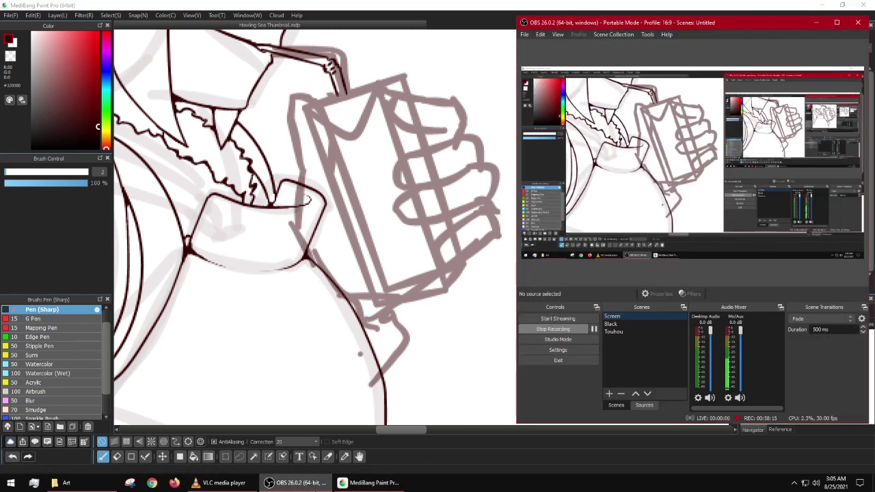
left_click(354, 4)
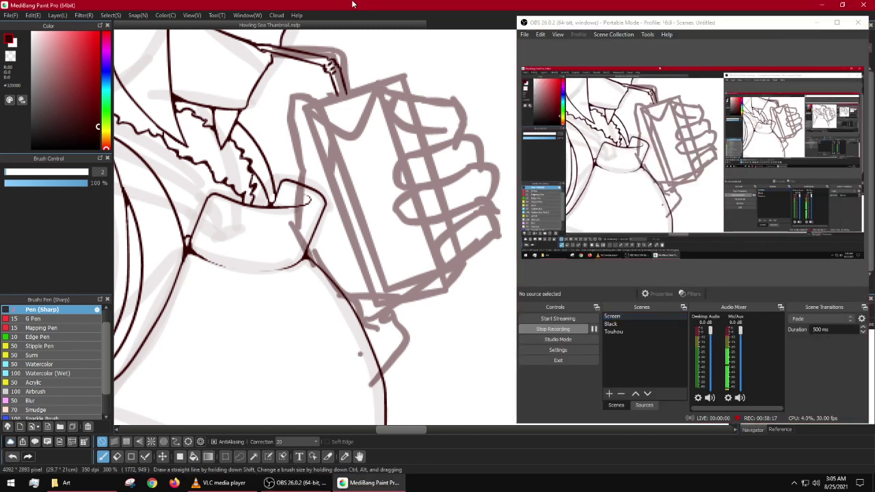
left_click(817, 23)
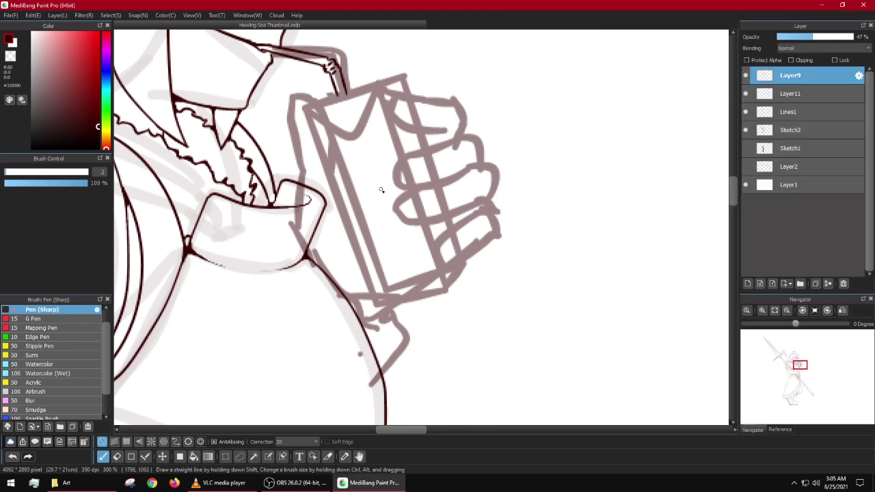
scroll(381, 190, "down", 4)
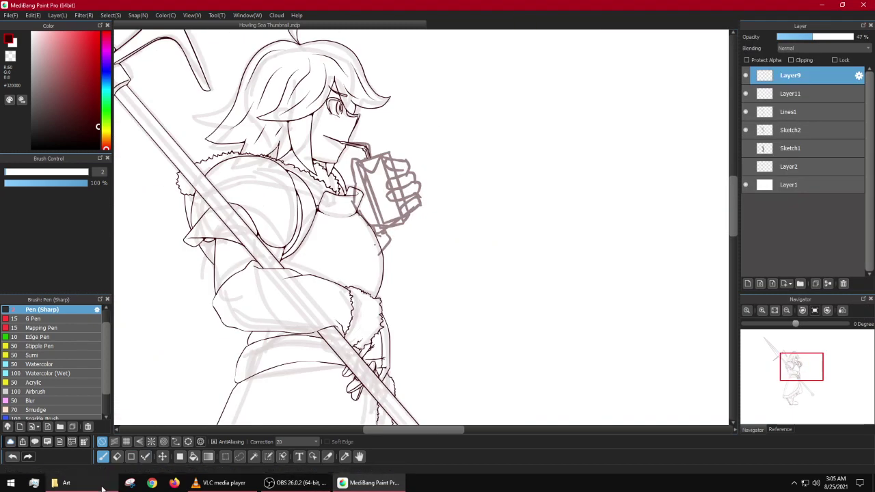
Step: Switch to File Explorer and open the Music Projects folder inside FTVM Files
left_click(66, 483)
left_click(164, 73)
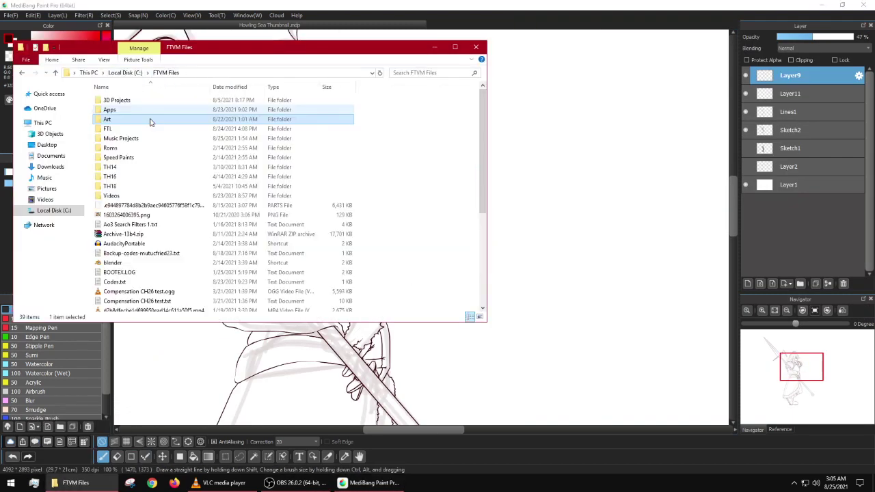
double_click(151, 139)
left_click(171, 234)
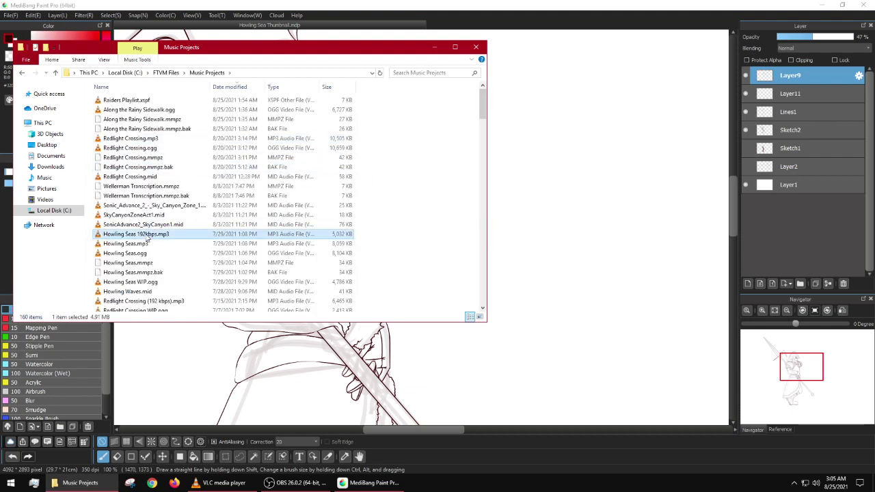
Step: Sort the music files by name, play No Respite at Daybreak.mp3, and minimize the file window
scroll(231, 255, "down", 8)
scroll(230, 256, "down", 12)
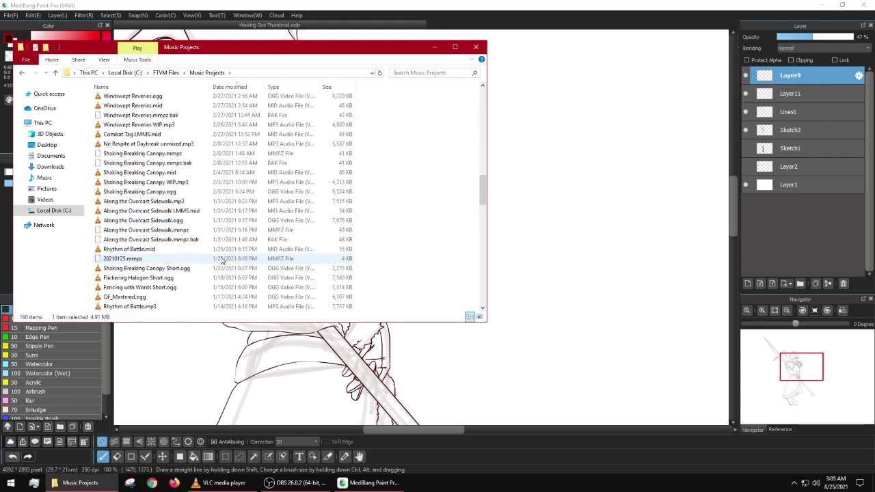
scroll(222, 260, "up", 12)
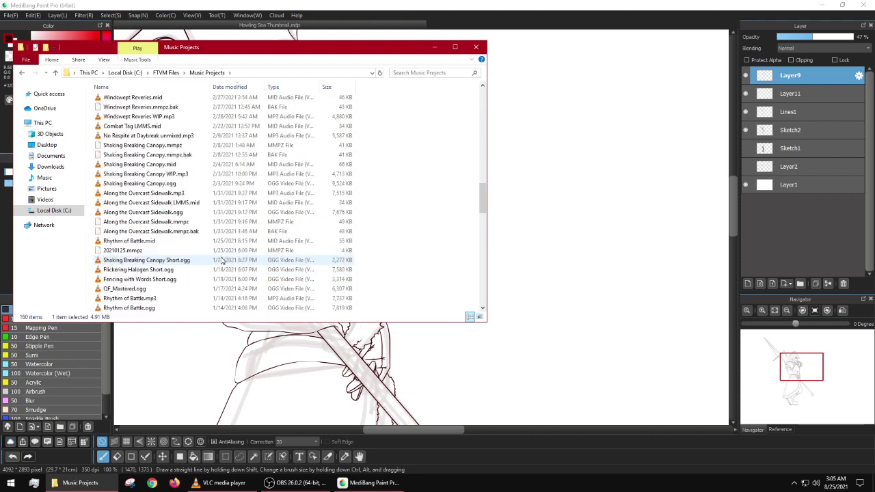
scroll(221, 260, "down", 1)
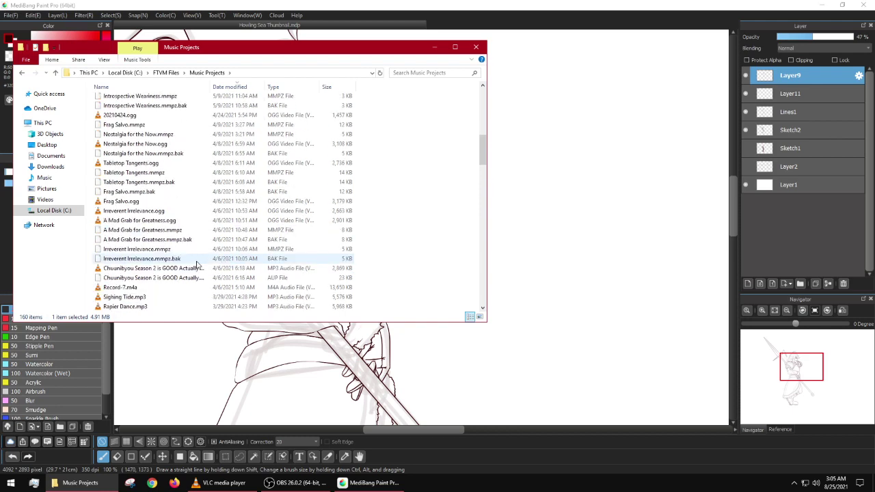
key("n")
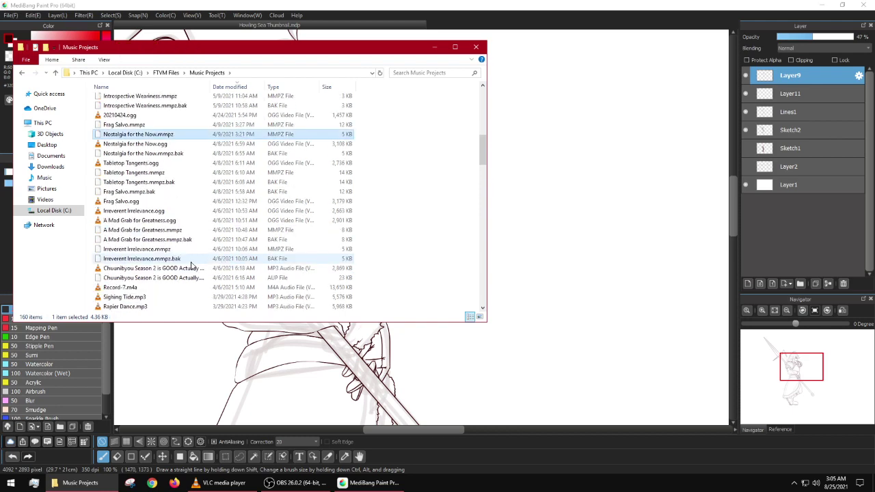
left_click(109, 87)
left_click(147, 173)
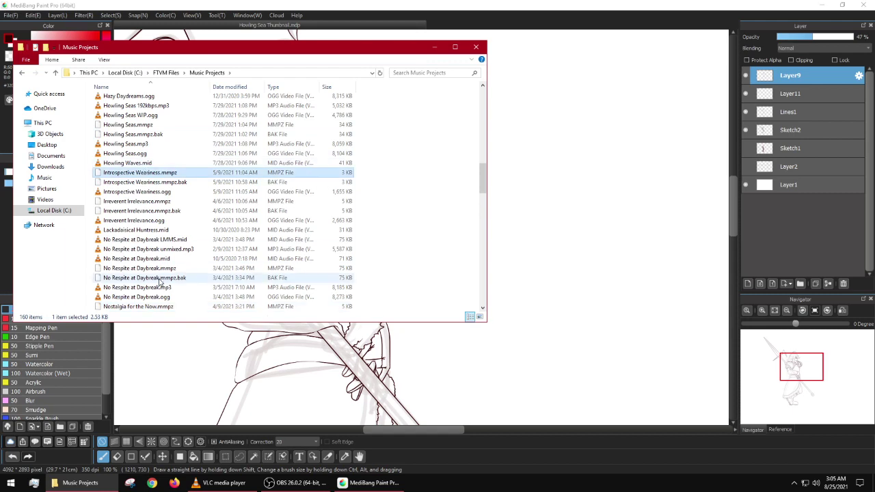
double_click(154, 288)
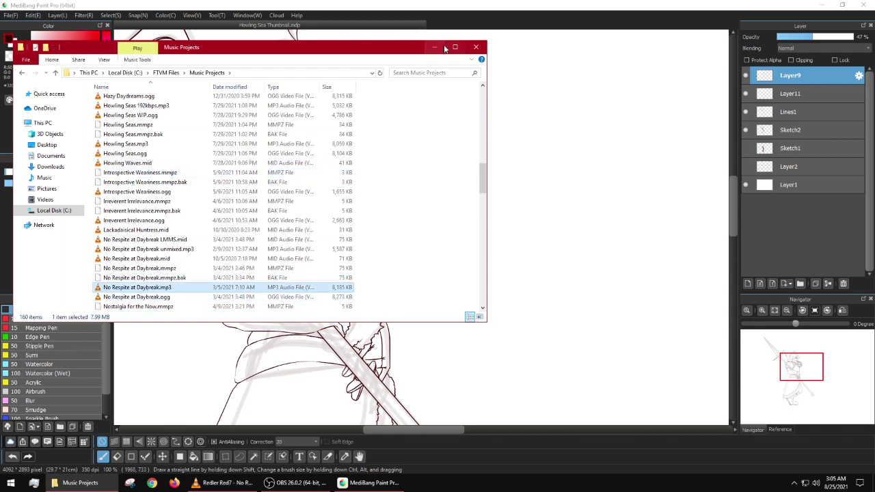
left_click(444, 48)
Step: On Layer11, ink a straight line along the drink box's top edge, below the straw, with the size 2 pen
scroll(332, 186, "up", 8)
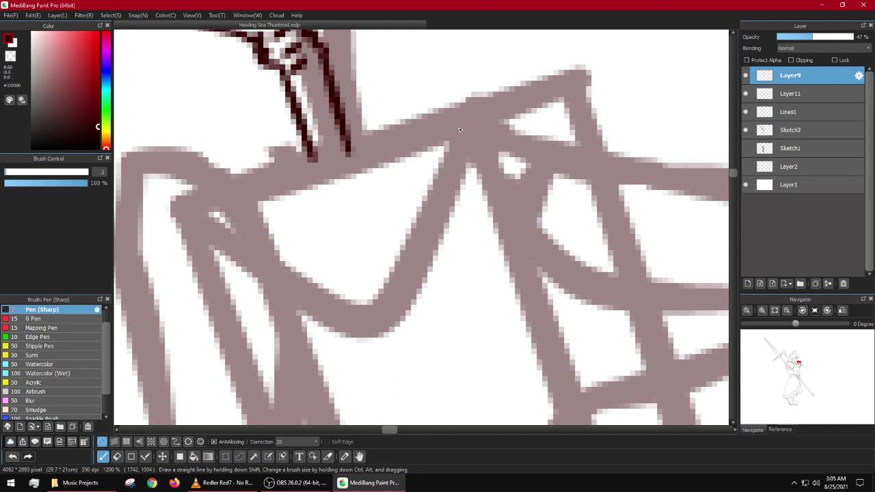
left_click(793, 91)
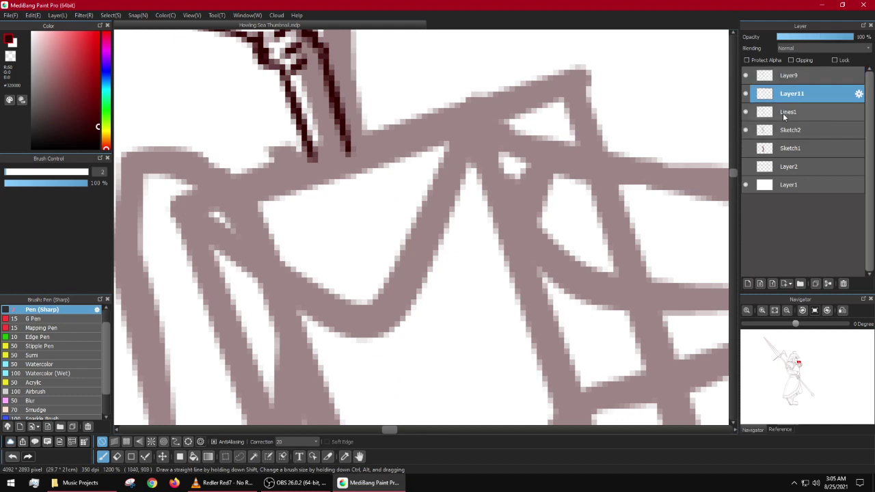
left_click(482, 104)
left_click(181, 204, "shift")
scroll(180, 204, "down", 3)
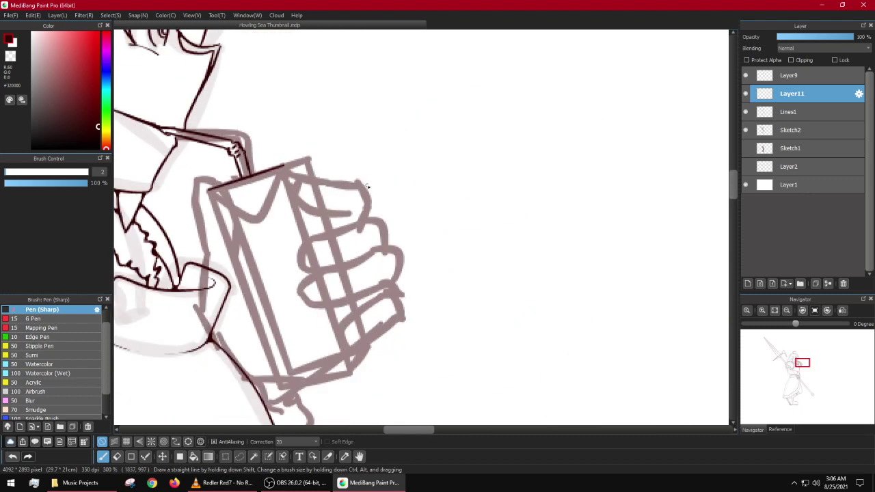
Step: Ink the topmost finger around the drink box: its upper edge, rounded tip, underside and knuckle curve
scroll(437, 217, "up", 1)
scroll(232, 188, "up", 2)
mouse_move(456, 168)
left_mouse_down()
mouse_move(369, 170)
mouse_move(226, 144)
mouse_move(179, 182)
mouse_move(253, 277)
left_mouse_up()
left_click_drag(300, 292, 420, 294)
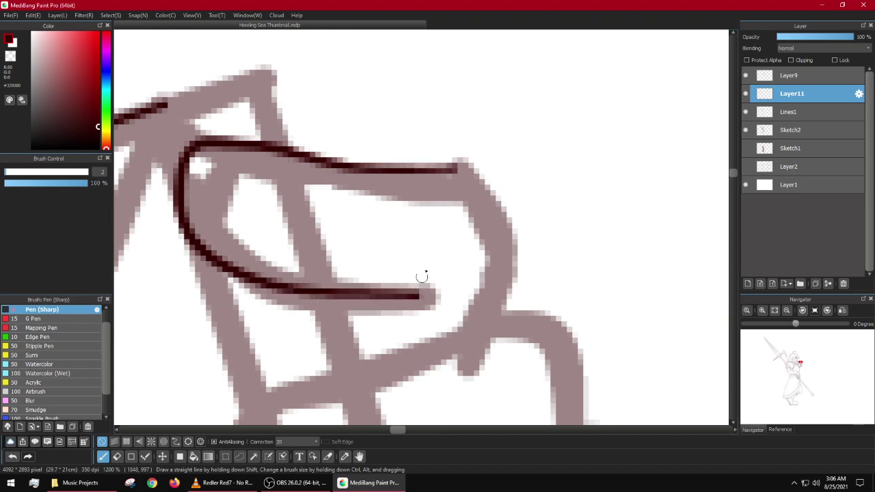
mouse_move(456, 165)
left_mouse_down()
mouse_move(480, 184)
mouse_move(503, 227)
mouse_move(495, 327)
left_mouse_up()
scroll(495, 327, "down", 3)
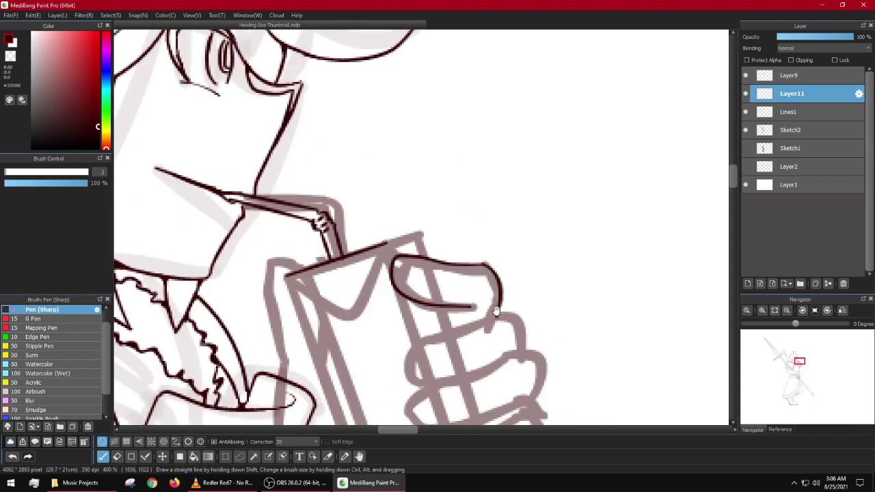
Step: Ink the outlines of the second and third fingers wrapped around the drink box, including their outer knuckle curves
scroll(458, 230, "up", 2)
mouse_move(498, 196)
left_mouse_down()
mouse_move(345, 239)
mouse_move(344, 266)
mouse_move(378, 291)
left_mouse_up()
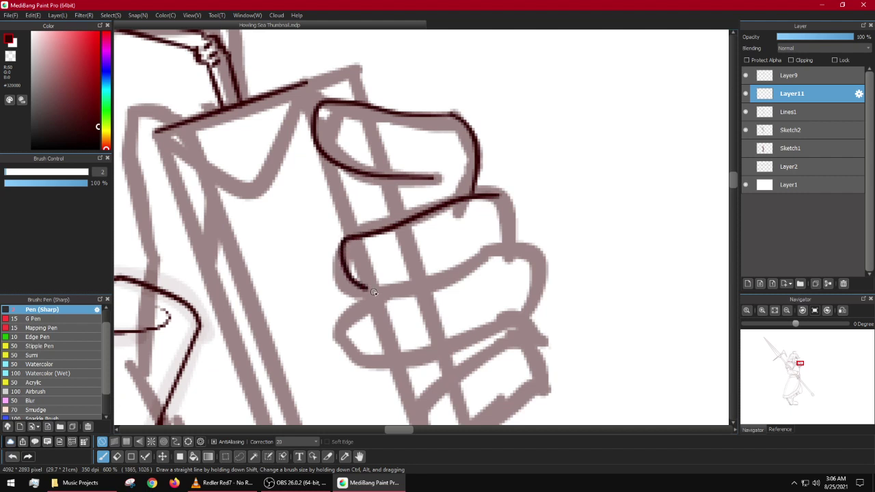
left_click_drag(469, 279, 454, 235)
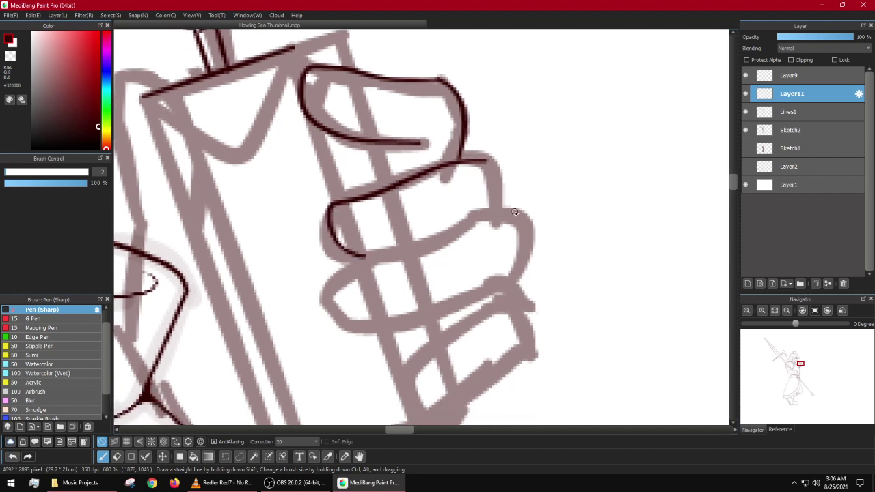
mouse_move(515, 212)
left_mouse_down()
mouse_move(365, 253)
mouse_move(347, 281)
mouse_move(354, 301)
mouse_move(386, 307)
mouse_move(499, 289)
left_mouse_up()
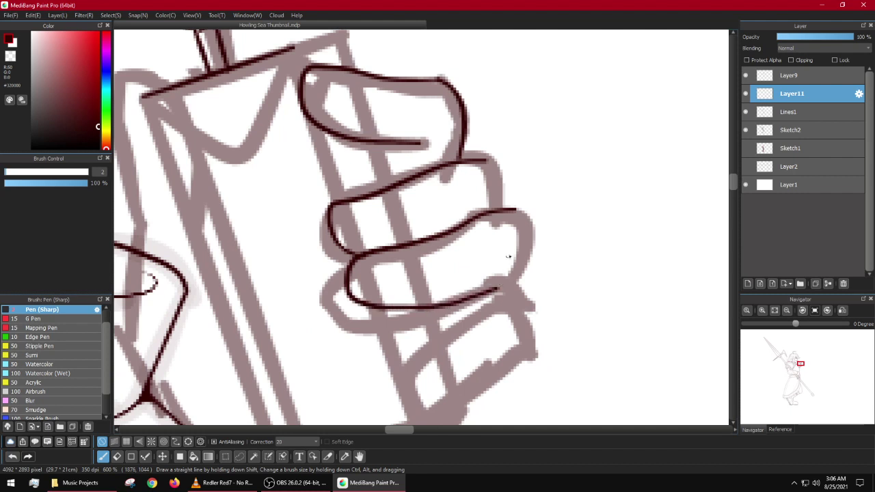
left_click_drag(525, 215, 521, 277)
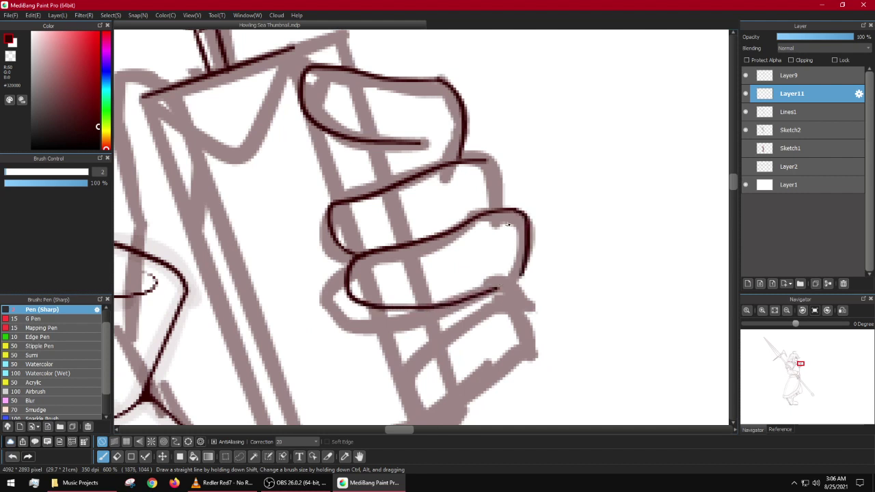
left_click_drag(484, 159, 506, 215)
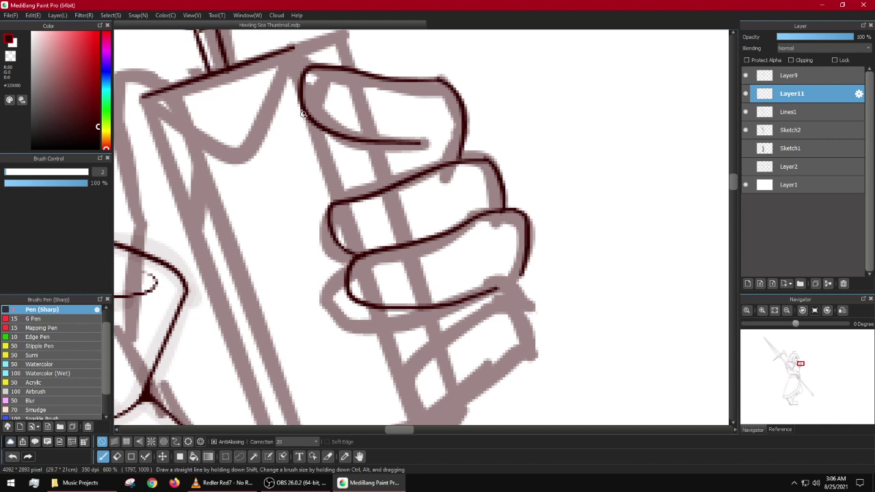
Step: Ink an inner fold line in the topmost finger, from near its tip to the second finger's knuckle
mouse_move(306, 114)
left_mouse_down()
mouse_move(354, 131)
mouse_move(436, 138)
left_mouse_up()
key("ctrl+z")
mouse_move(313, 115)
left_mouse_down()
mouse_move(440, 126)
mouse_move(453, 161)
left_mouse_up()
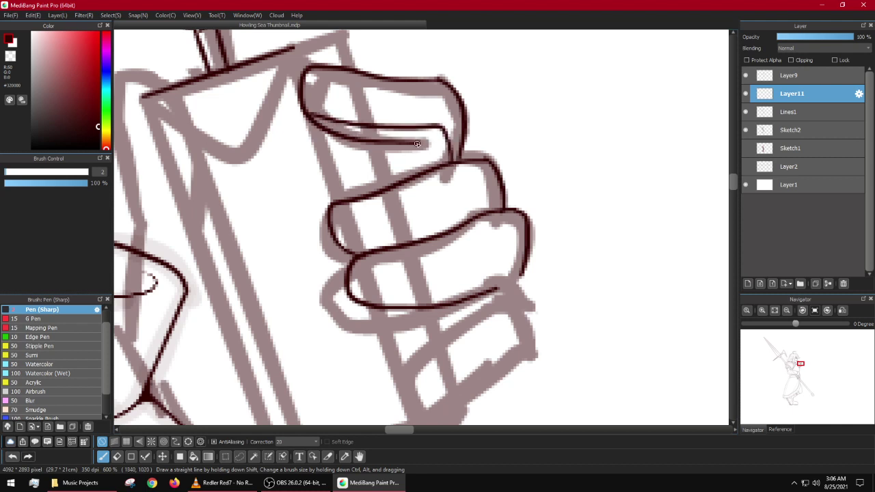
Step: Add short crease strokes at the end of the topmost finger's underside and one down toward the second finger
scroll(439, 147, "up", 3)
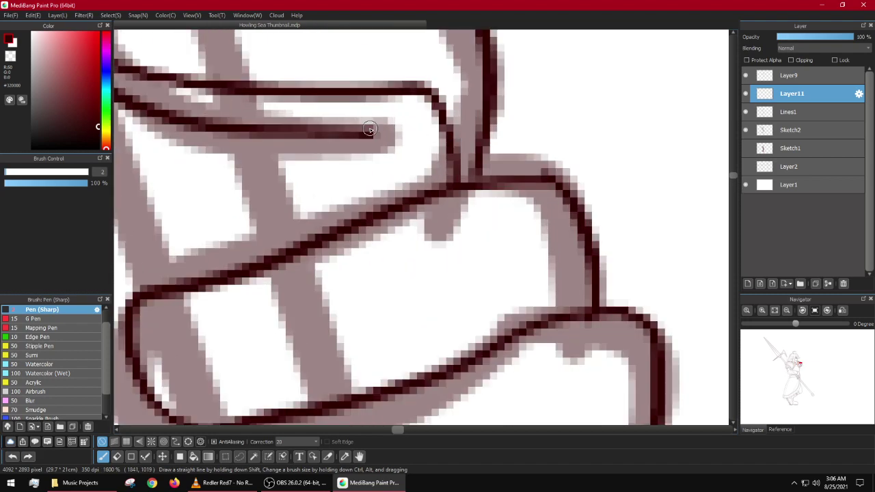
mouse_move(370, 132)
left_mouse_down()
mouse_move(412, 132)
mouse_move(394, 139)
mouse_move(415, 147)
mouse_move(412, 167)
mouse_move(381, 152)
left_mouse_up()
scroll(383, 181, "down", 4)
scroll(387, 166, "up", 3)
scroll(380, 151, "down", 3)
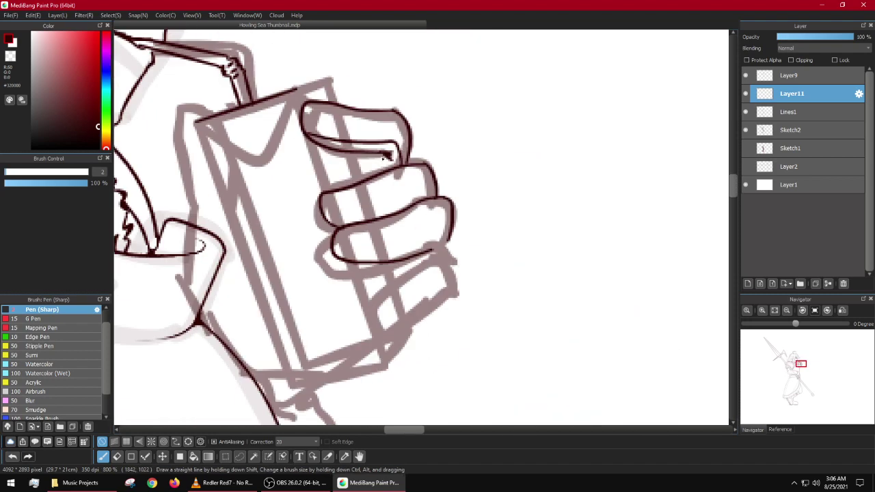
scroll(376, 162, "up", 3)
key("ctrl+z")
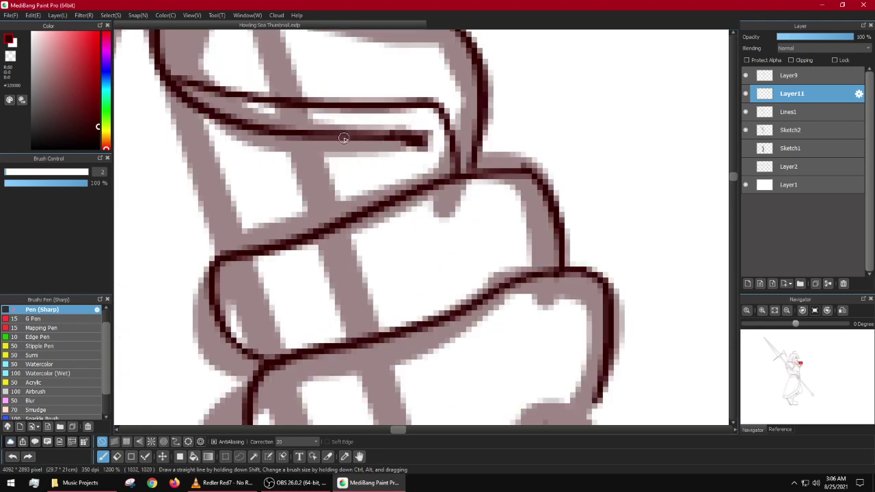
left_click_drag(347, 136, 431, 166)
key("ctrl+z")
left_click_drag(380, 138, 412, 160)
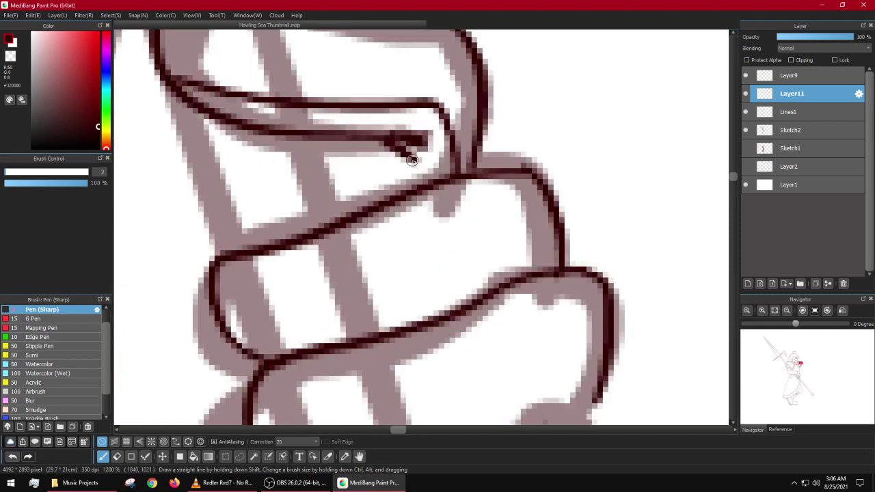
left_click_drag(358, 142, 341, 197)
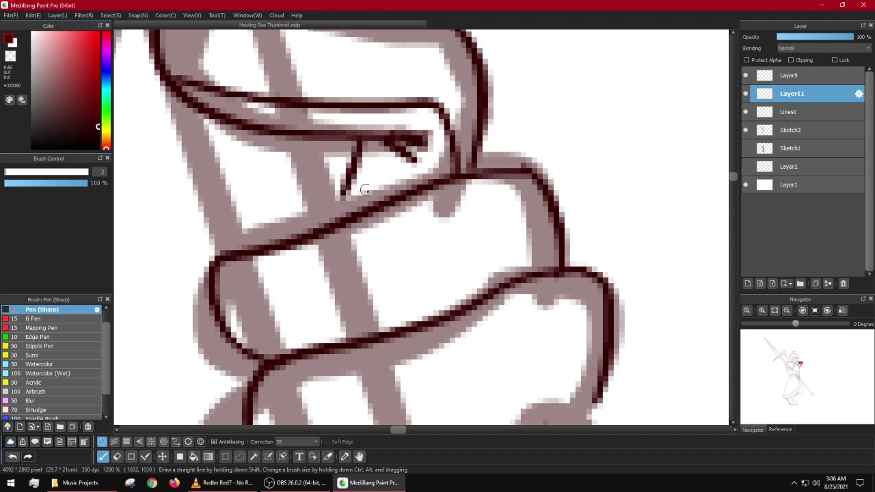
Step: Extend the drink box's inked top edge with a straight line past its back corner above the fingers
scroll(449, 164, "down", 2)
scroll(413, 188, "up", 1)
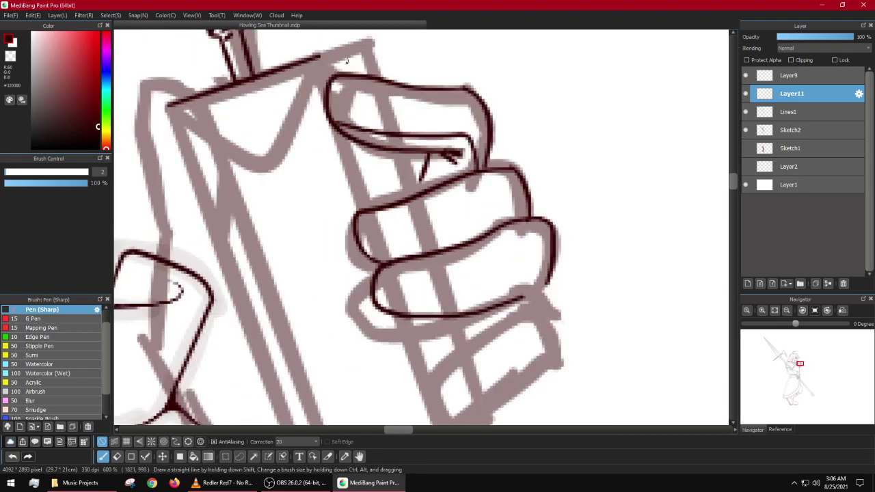
left_click(388, 47, "shift")
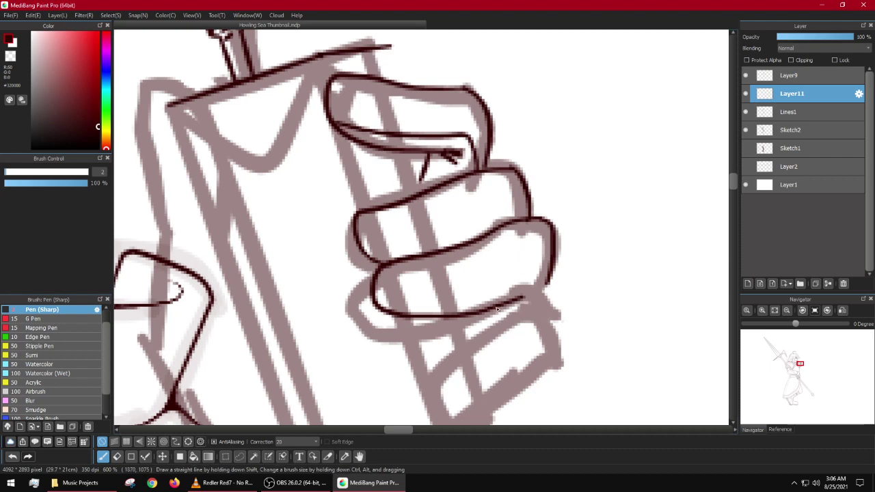
Step: Ink a second line along the third finger's underside and add short crease strokes where it meets the knuckle
mouse_move(386, 311)
left_mouse_down()
mouse_move(493, 297)
mouse_move(548, 266)
mouse_move(570, 283)
left_mouse_up()
scroll(521, 300, "up", 2)
mouse_move(525, 311)
left_mouse_down()
mouse_move(556, 275)
mouse_move(553, 290)
mouse_move(562, 257)
mouse_move(551, 295)
left_mouse_up()
mouse_move(576, 261)
left_mouse_down()
mouse_move(549, 302)
mouse_move(552, 292)
mouse_move(555, 306)
mouse_move(571, 281)
mouse_move(539, 329)
left_mouse_up()
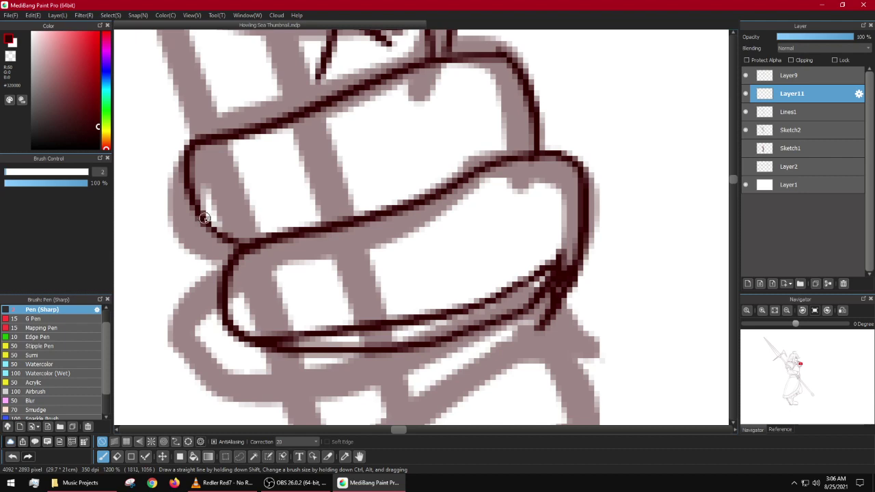
scroll(314, 232, "down", 3)
scroll(456, 279, "up", 2)
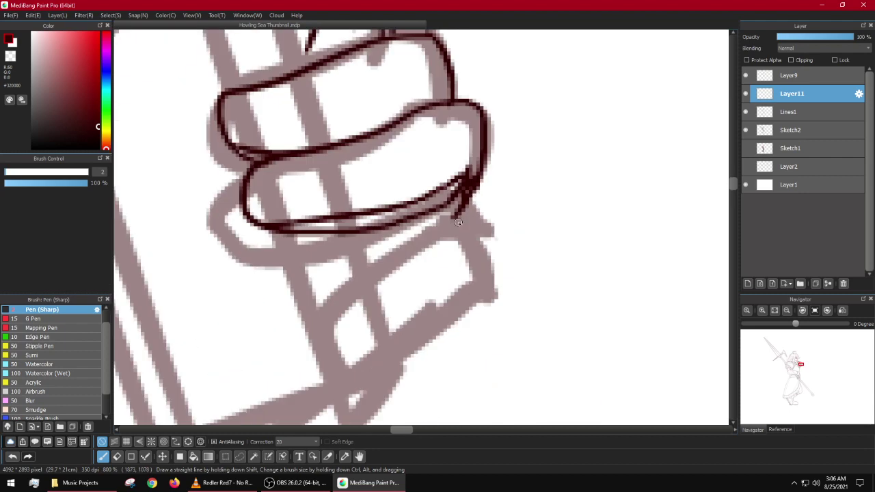
Step: Ink the lowest finger's outline as a slanted, rounded shape starting just below the third finger's knuckle
left_click_drag(439, 233, 313, 305)
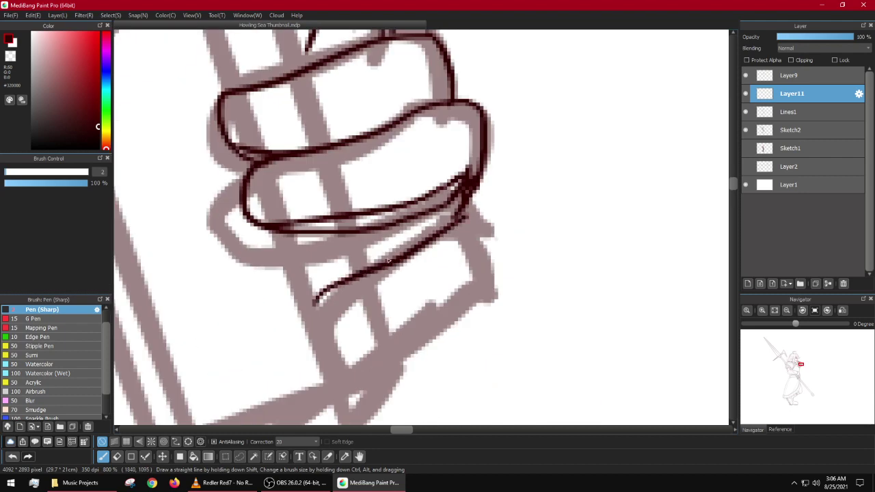
key("ctrl+z")
mouse_move(457, 222)
left_mouse_down()
mouse_move(349, 301)
mouse_move(329, 333)
mouse_move(329, 353)
mouse_move(366, 367)
left_mouse_up()
mouse_move(463, 219)
left_mouse_down()
mouse_move(489, 274)
mouse_move(481, 291)
left_mouse_up()
key("ctrl+z")
mouse_move(457, 218)
left_mouse_down()
mouse_move(494, 254)
mouse_move(489, 291)
mouse_move(417, 342)
mouse_move(352, 369)
mouse_move(342, 358)
mouse_move(321, 389)
mouse_move(311, 386)
left_mouse_up()
scroll(342, 358, "down", 3)
scroll(380, 346, "up", 4)
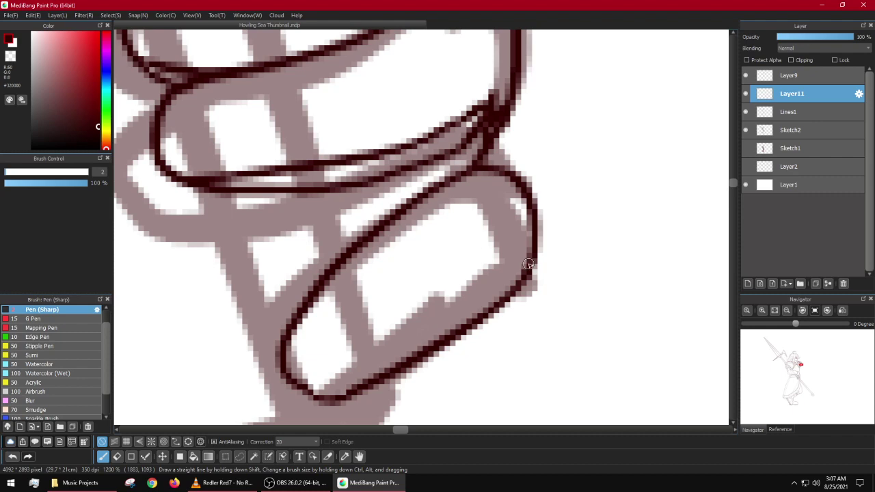
Step: Thicken the lowest finger's underside with a second line and redraw the curve of its fingertip
mouse_move(529, 264)
left_mouse_down()
mouse_move(466, 314)
mouse_move(321, 393)
left_mouse_up()
scroll(376, 286, "down", 4)
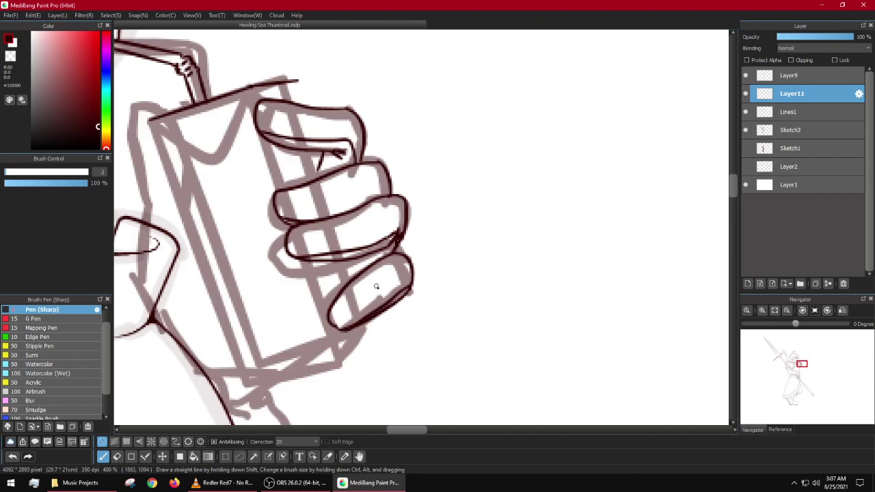
scroll(376, 287, "up", 3)
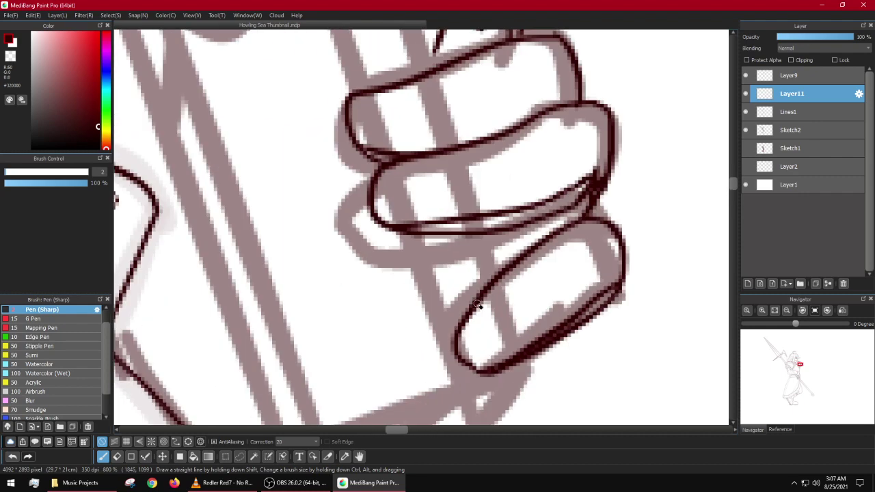
mouse_move(477, 304)
left_mouse_down()
mouse_move(461, 345)
mouse_move(493, 363)
mouse_move(484, 371)
mouse_move(457, 361)
mouse_move(449, 319)
mouse_move(457, 316)
mouse_move(457, 342)
mouse_move(473, 365)
left_mouse_up()
left_click_drag(482, 299, 454, 337)
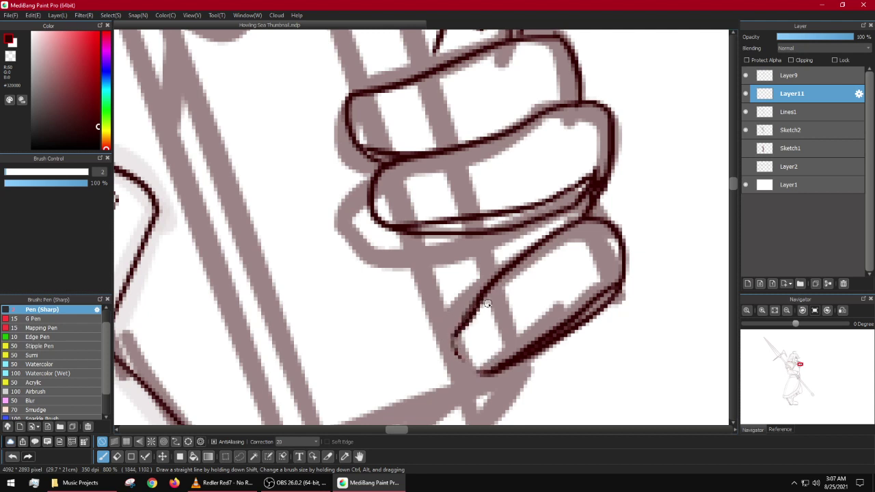
key("ctrl+z")
mouse_move(483, 294)
left_mouse_down()
mouse_move(451, 334)
mouse_move(452, 351)
mouse_move(498, 373)
left_mouse_up()
scroll(497, 374, "down", 5)
Step: Ink the thumb's rounded tip beside the drink box's front corner and its two side lines down to the collar
scroll(432, 242, "up", 6)
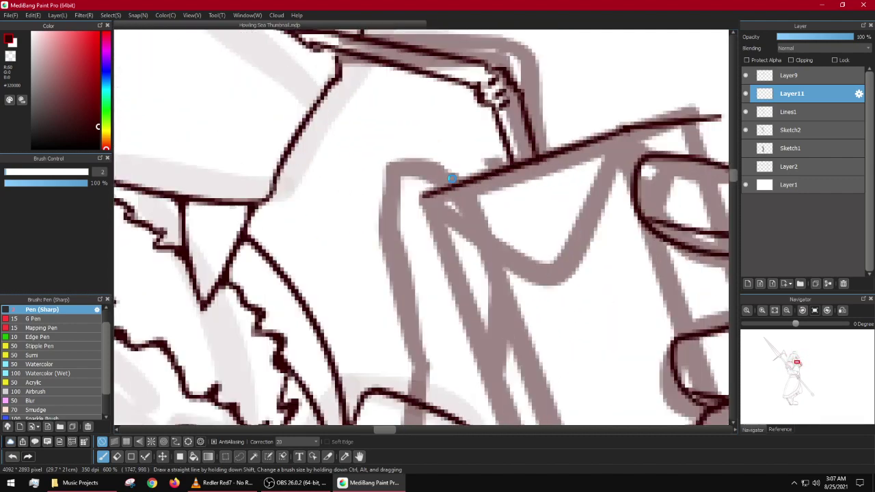
mouse_move(458, 182)
left_mouse_down()
mouse_move(435, 158)
mouse_move(366, 158)
mouse_move(343, 204)
mouse_move(347, 226)
left_mouse_up()
scroll(347, 225, "down", 3)
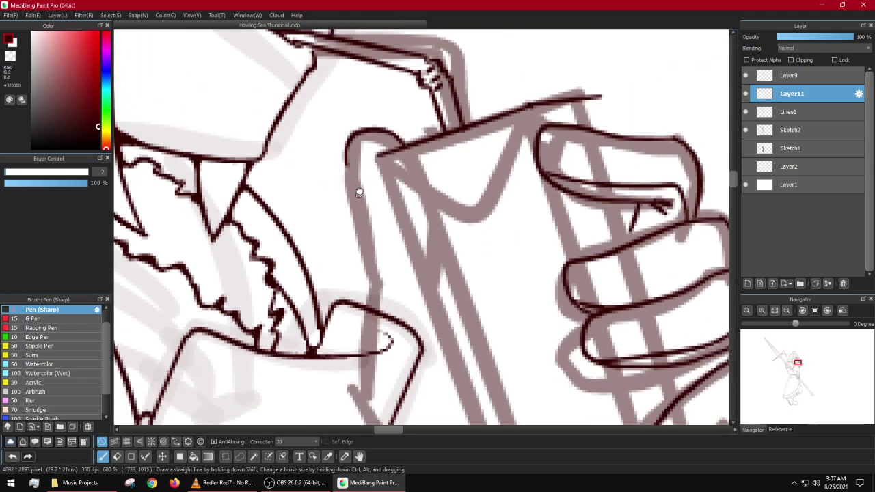
left_click_drag(369, 190, 379, 253)
key("ctrl+z")
mouse_move(369, 88)
left_mouse_down()
mouse_move(363, 128)
mouse_move(394, 248)
left_mouse_up()
key("ctrl+z")
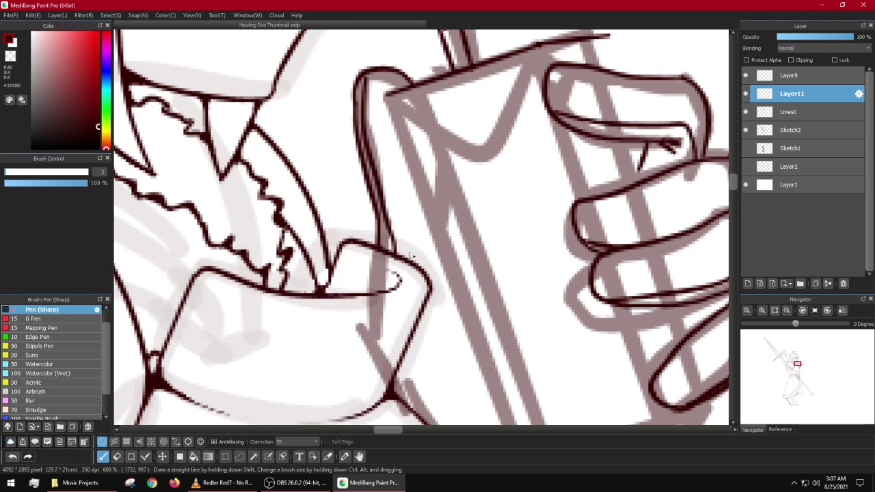
Step: Ink a jagged fur trim line from the collar's lower corner down past the drink box's bottom corner
scroll(451, 287, "down", 4)
scroll(520, 205, "up", 3)
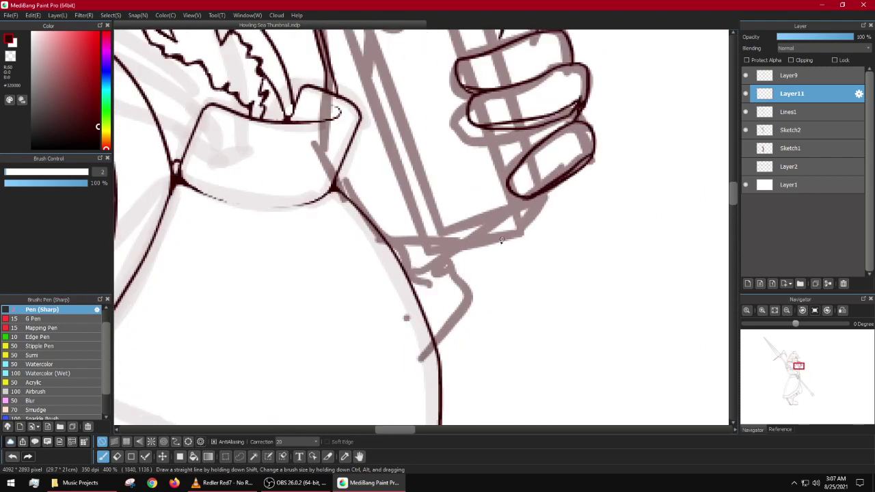
scroll(414, 249, "up", 2)
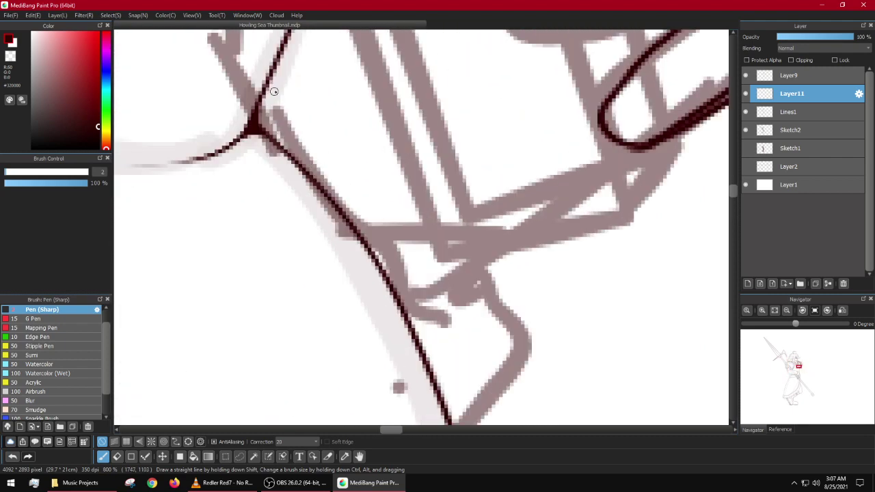
mouse_move(274, 91)
left_mouse_down()
mouse_move(276, 117)
mouse_move(316, 117)
mouse_move(320, 146)
mouse_move(339, 152)
mouse_move(349, 194)
mouse_move(357, 190)
mouse_move(405, 251)
mouse_move(440, 238)
mouse_move(433, 264)
mouse_move(460, 251)
mouse_move(465, 281)
mouse_move(508, 275)
left_mouse_up()
scroll(508, 275, "down", 3)
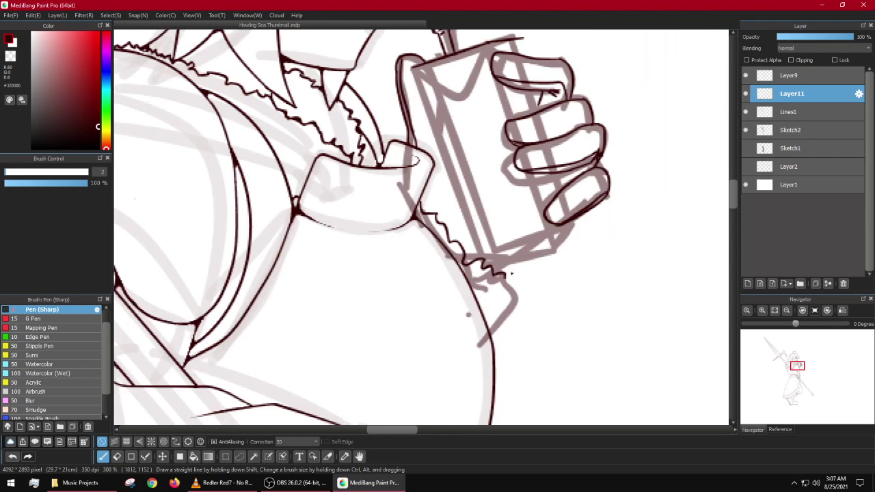
Step: Ink the fur trim's jagged outer edge from below the drink box around and back to the chest line
scroll(509, 275, "up", 2)
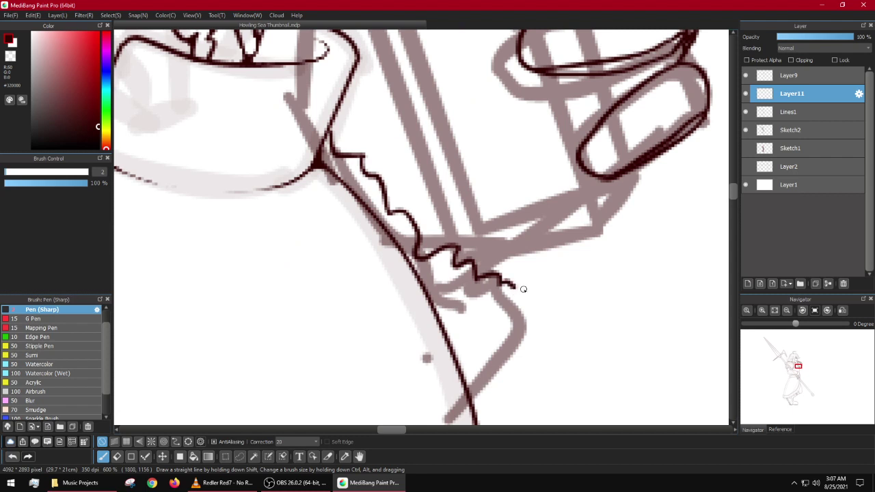
mouse_move(536, 268)
left_mouse_down()
mouse_move(541, 317)
mouse_move(549, 319)
mouse_move(524, 349)
left_mouse_up()
key("ctrl+z")
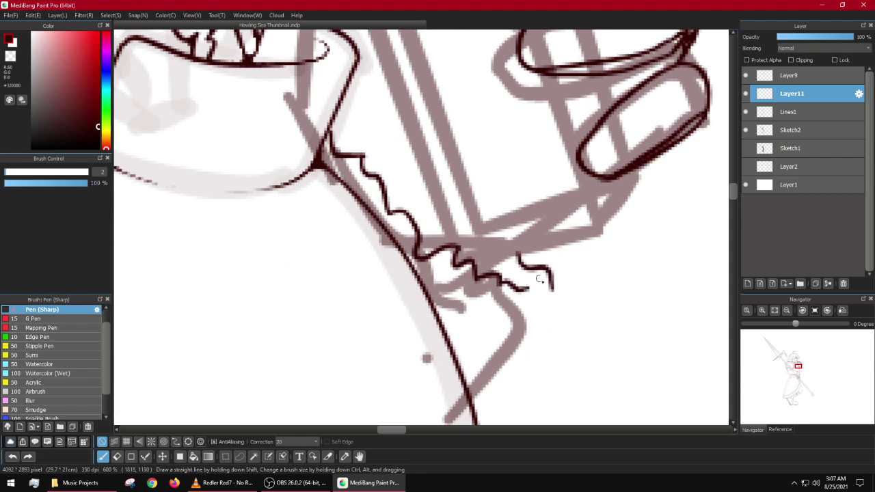
key("ctrl+z")
mouse_move(527, 270)
left_mouse_down()
mouse_move(549, 290)
mouse_move(552, 306)
mouse_move(530, 312)
mouse_move(534, 344)
mouse_move(493, 388)
left_mouse_up()
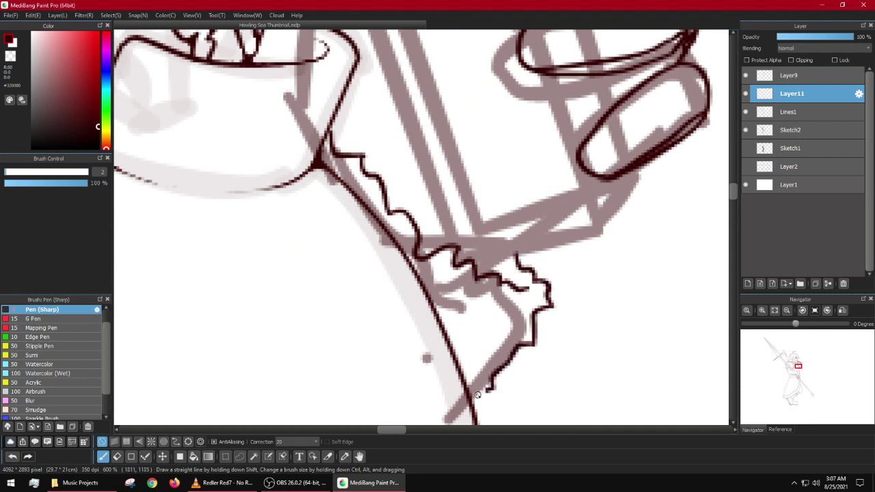
scroll(510, 356, "down", 4)
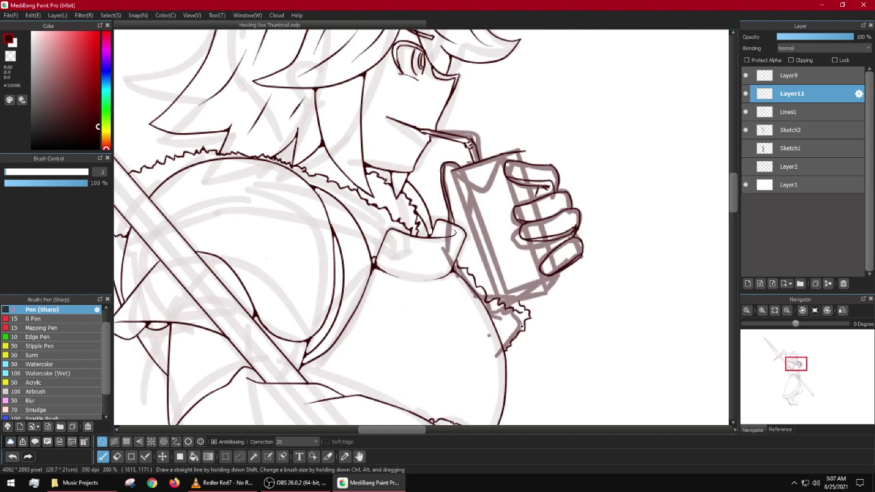
Step: Ink the drink box's long edge nearest the thumb and its front bottom edge above the fur trim
scroll(525, 303, "up", 2)
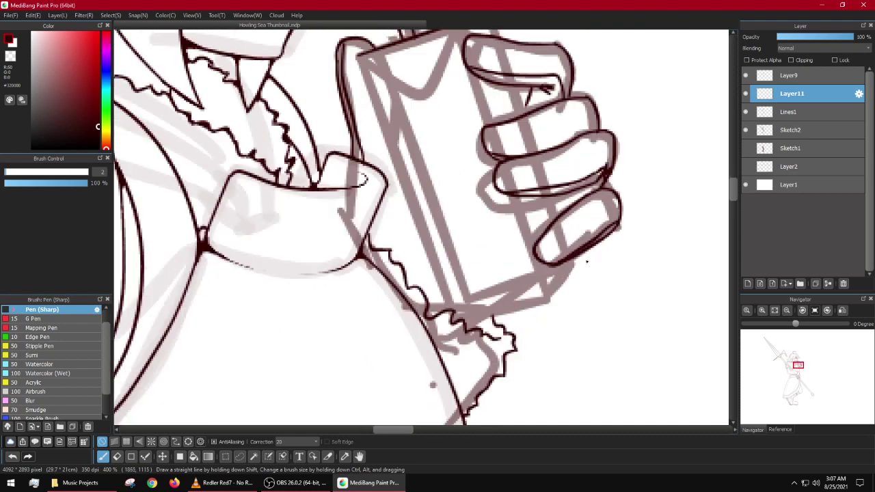
left_click_drag(464, 185, 491, 206)
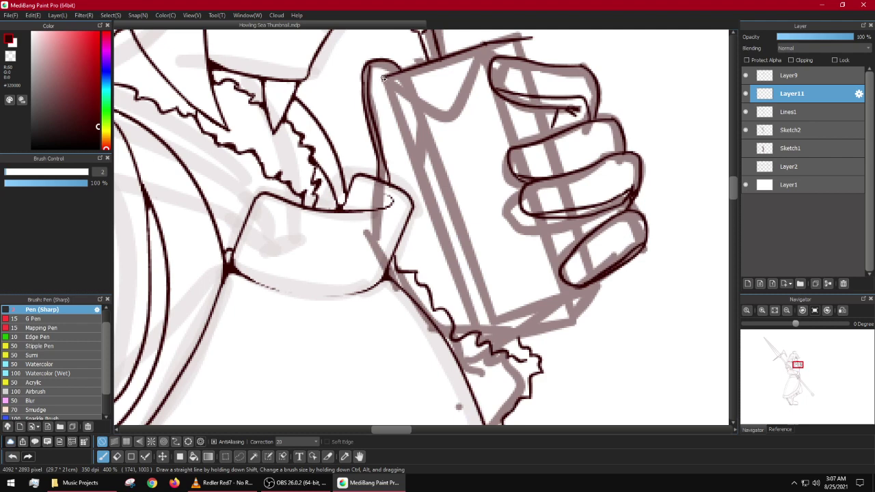
left_click_drag(383, 76, 479, 339)
scroll(478, 339, "up", 2)
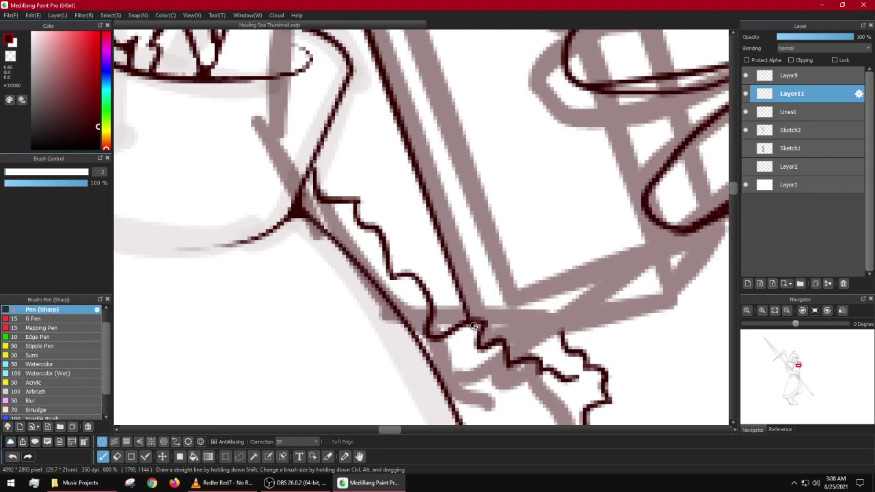
left_click(673, 299, "shift")
left_click_drag(679, 260, 503, 294)
Step: Ink the drink box's short bottom side edge as a straight diagonal rising toward the lowest finger
scroll(556, 282, "down", 3)
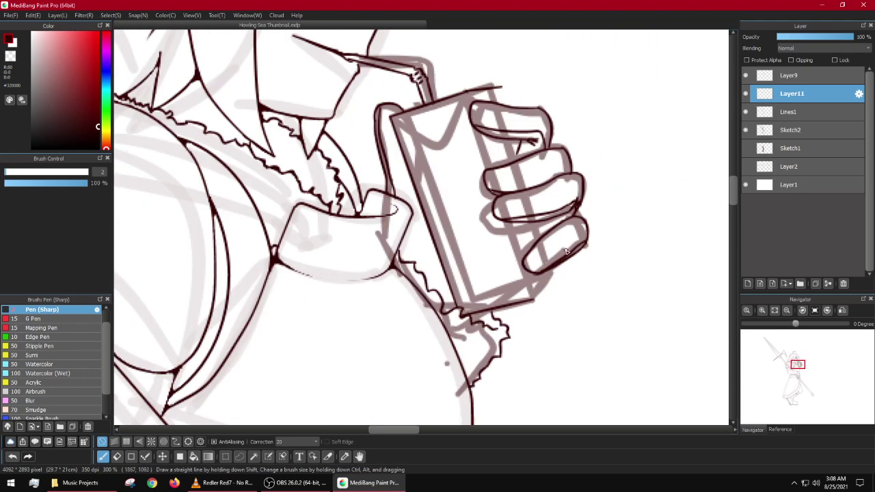
scroll(567, 252, "up", 3)
left_click(558, 280, "shift")
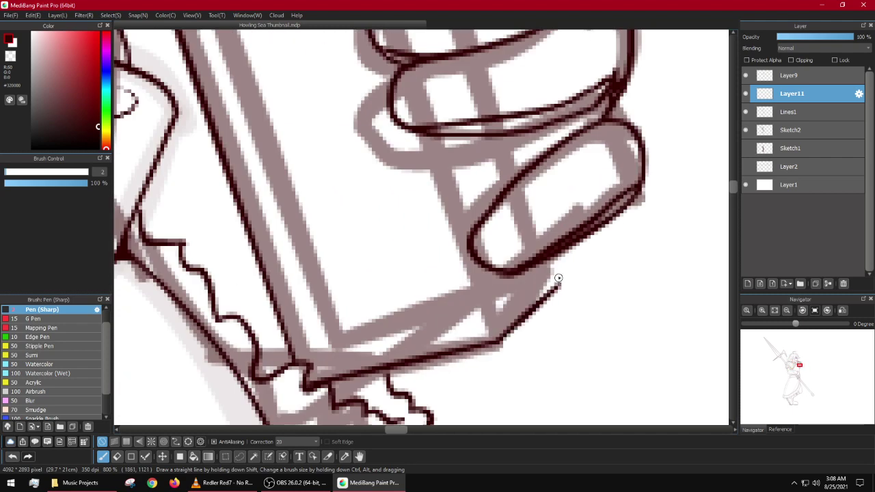
scroll(553, 261, "down", 2)
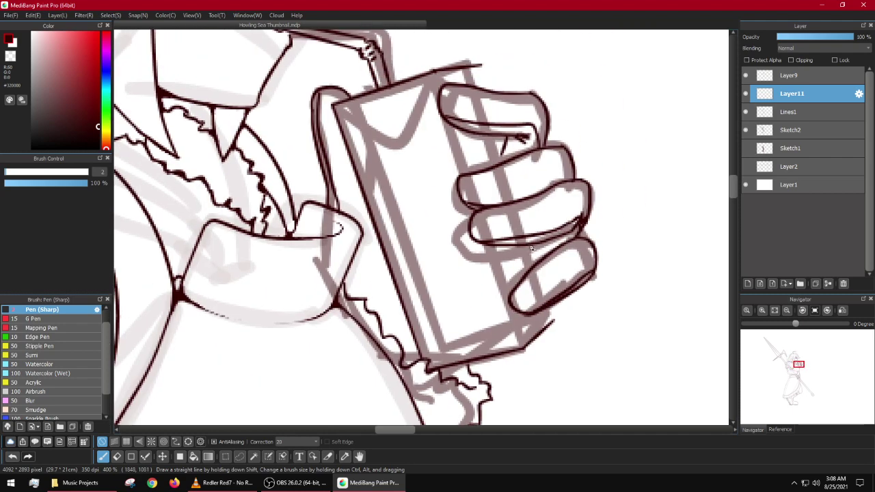
Step: Add a new layer and ink the drink box's two remaining long edges as straight lines crossing the fingers
key("ctrl+shift+n")
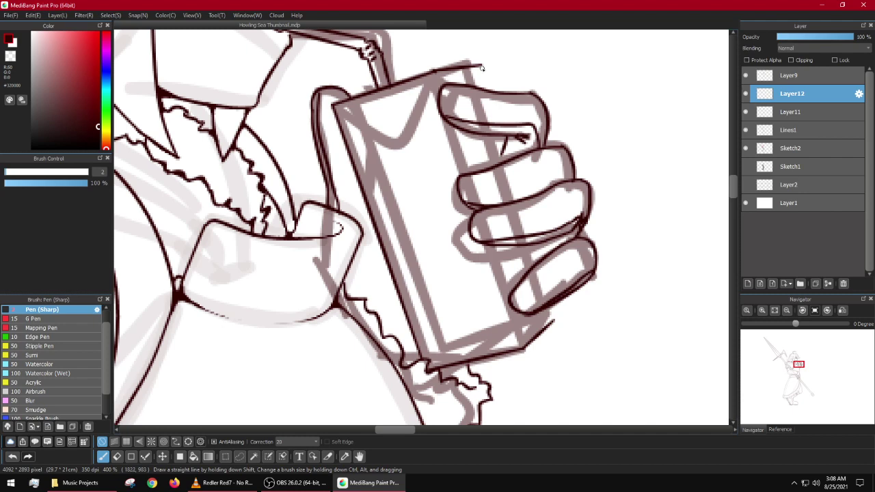
left_click(482, 66)
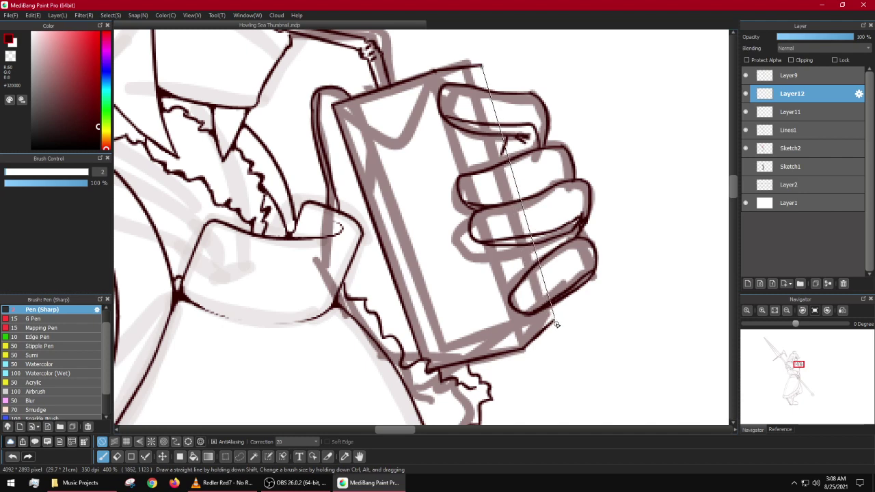
left_click(555, 322, "shift")
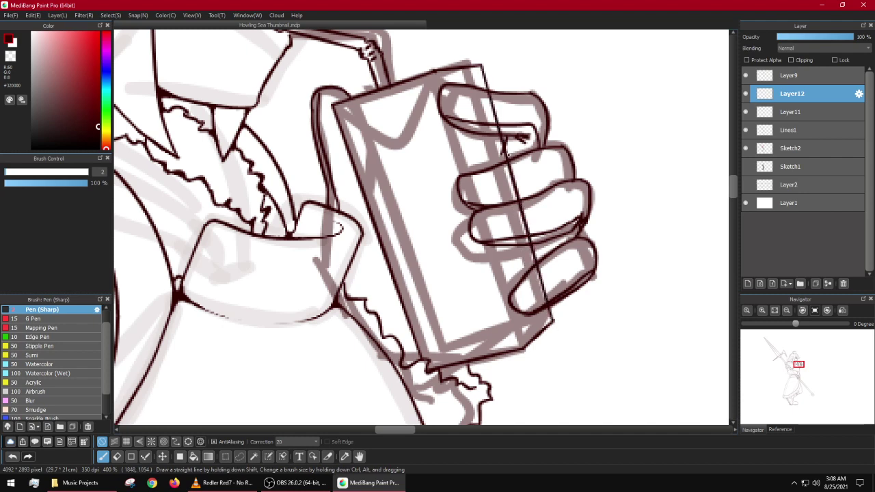
left_click(437, 71)
left_click(525, 354, "shift")
Step: Erase the drink box's edge lines where they cross the second and third fingertips and the lowest finger, using brush size 7.5
scroll(545, 243, "down", 5)
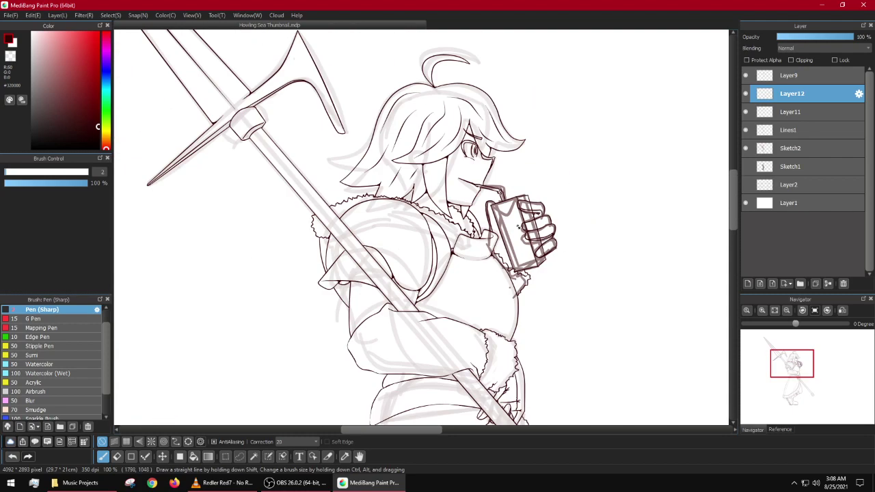
scroll(518, 228, "up", 5)
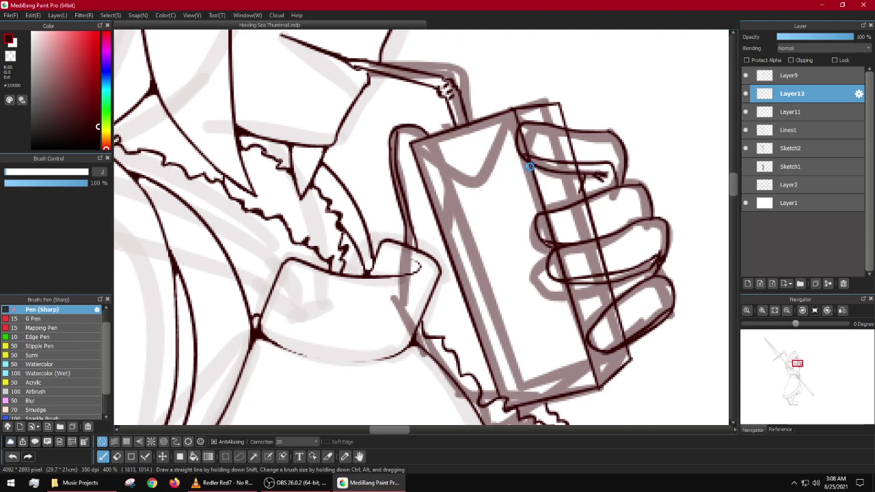
scroll(530, 223, "up", 4)
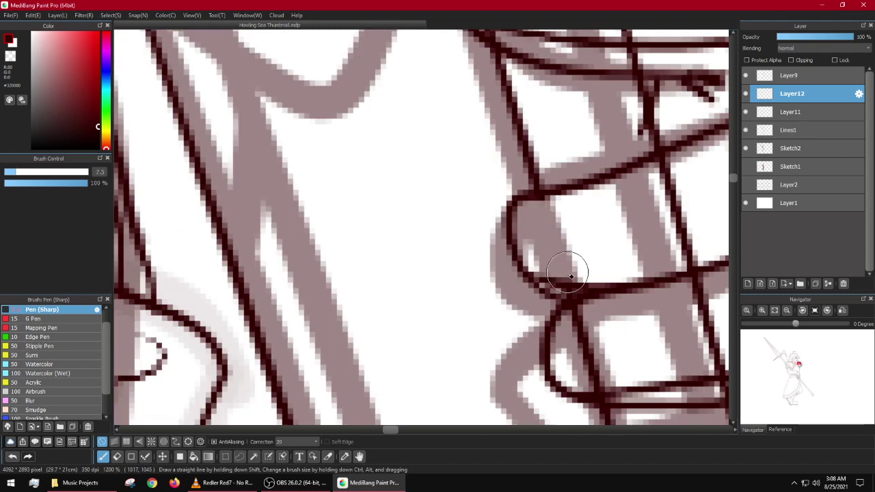
mouse_move(573, 304)
left_mouse_down()
mouse_move(600, 349)
mouse_move(614, 347)
mouse_move(530, 285)
mouse_move(488, 231)
mouse_move(473, 290)
left_mouse_up()
scroll(514, 260, "down", 4)
scroll(525, 279, "up", 4)
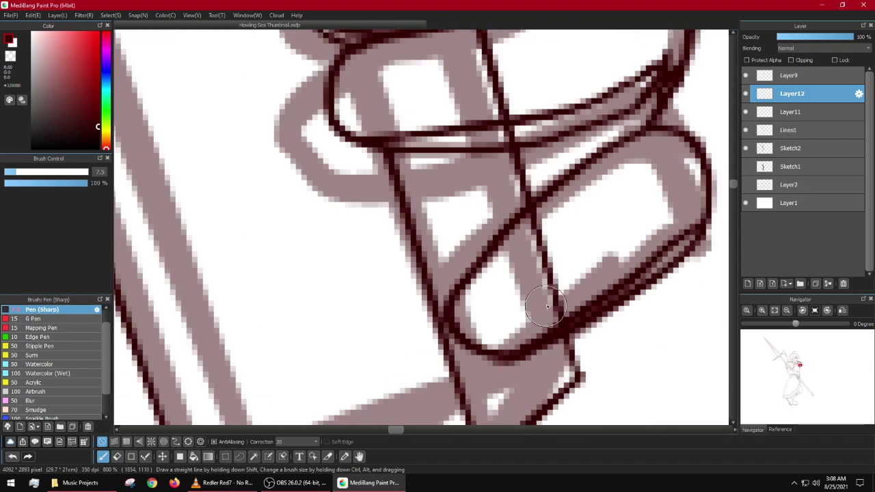
left_click_drag(547, 312, 569, 306)
left_click_drag(555, 224, 536, 232)
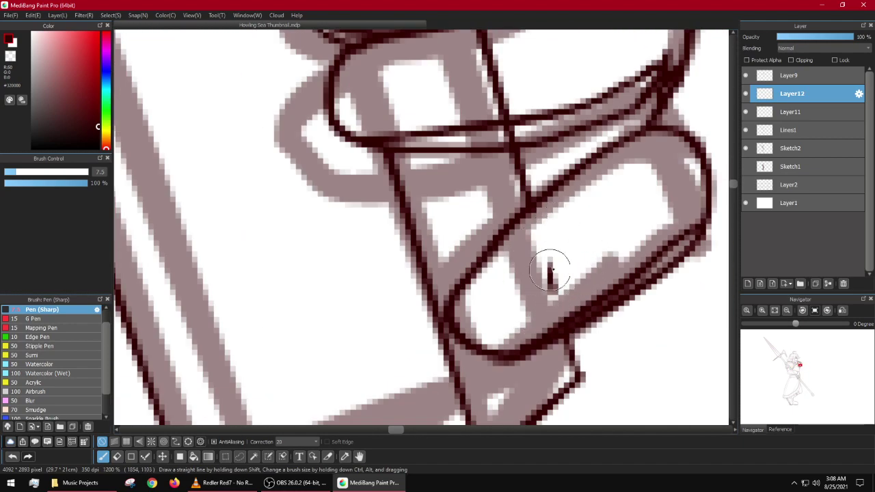
left_click_drag(551, 271, 557, 300)
scroll(557, 300, "down", 4)
scroll(410, 147, "up", 4)
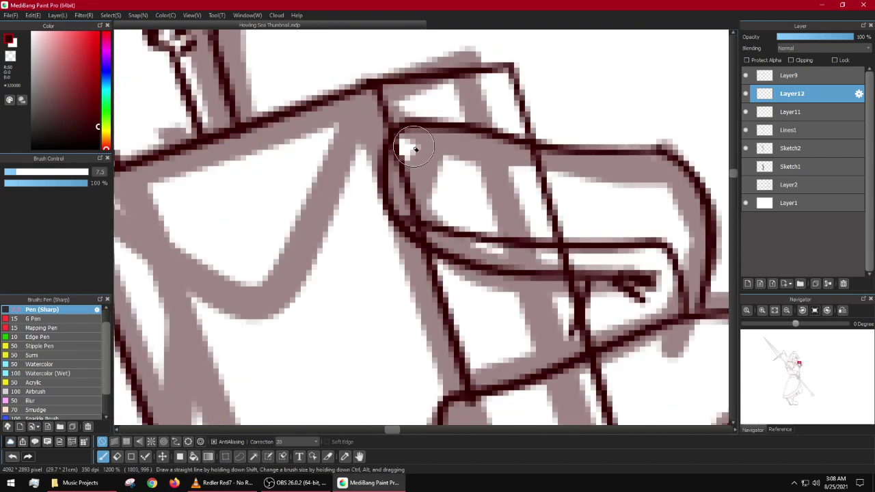
Step: Erase the remaining drink box edge lines where they pass over the topmost, second and third fingers
mouse_move(562, 260)
left_mouse_down()
mouse_move(539, 172)
mouse_move(508, 170)
left_mouse_up()
scroll(508, 169, "down", 3)
scroll(510, 281, "up", 3)
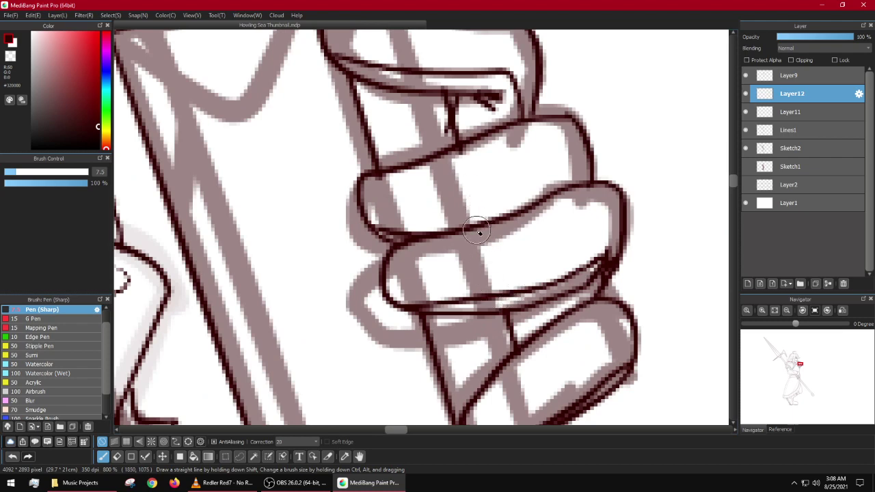
scroll(479, 228, "down", 3)
scroll(480, 219, "up", 3)
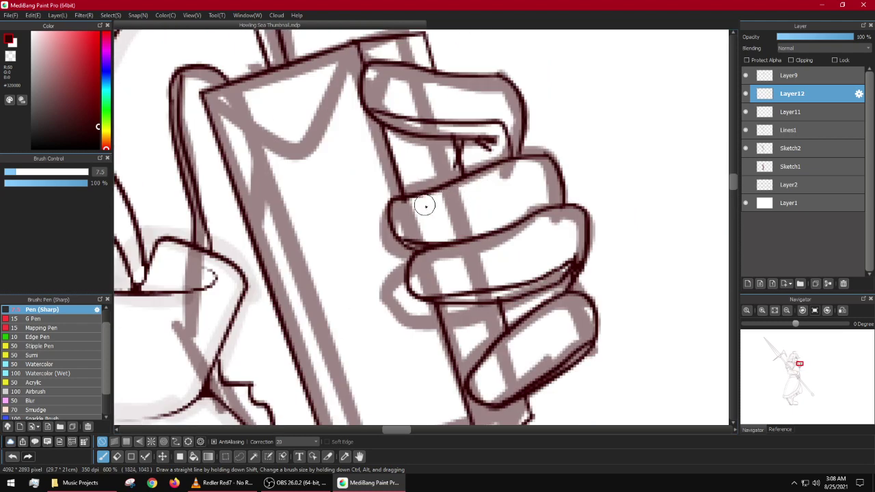
scroll(505, 238, "down", 3)
scroll(505, 239, "up", 5)
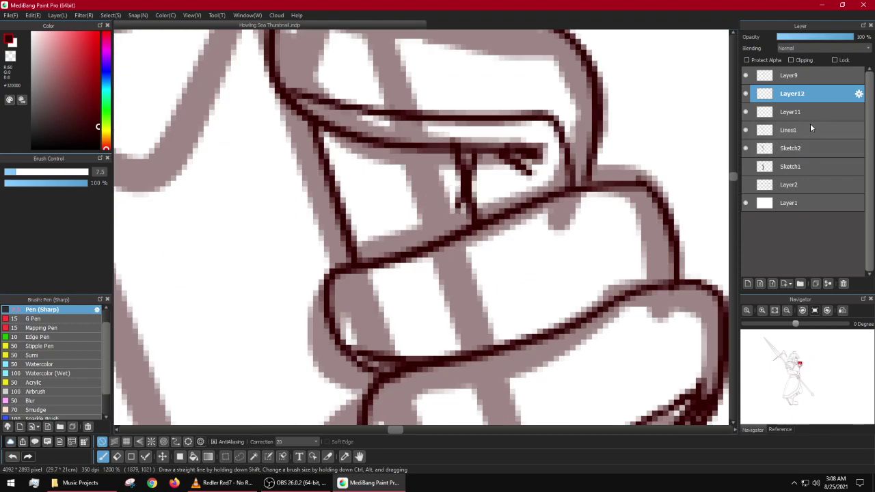
Step: On Layer11, ink the first edge of the drink box's triangular top fold, running diagonally down from the near corner with brush size 2
left_click(807, 112)
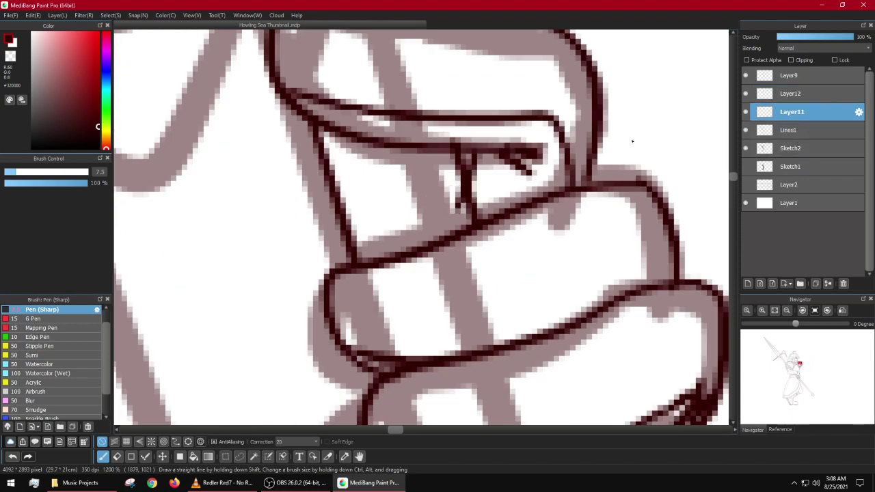
scroll(438, 181, "down", 4)
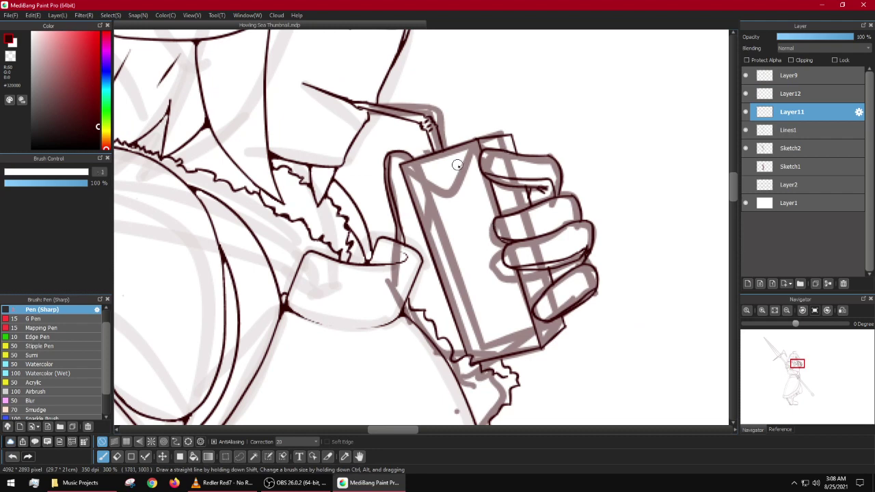
scroll(452, 157, "up", 5)
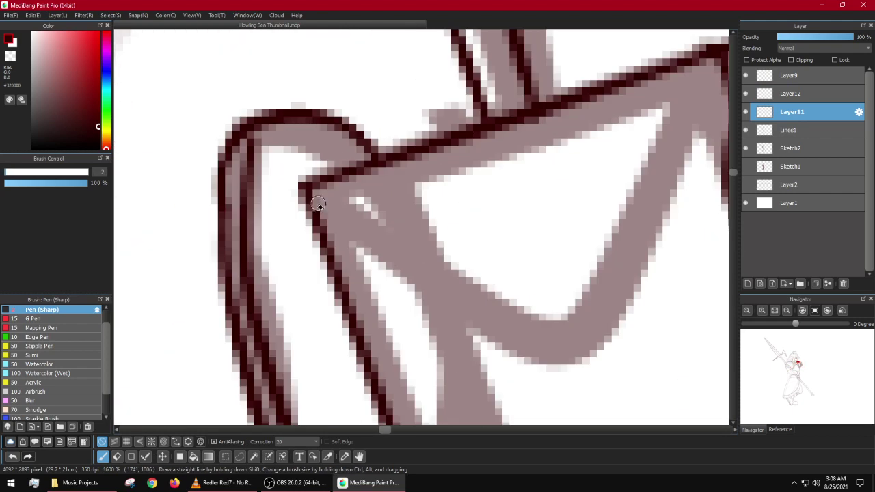
mouse_move(318, 194)
left_mouse_down()
mouse_move(292, 198)
mouse_move(299, 192)
mouse_move(312, 208)
mouse_move(353, 219)
mouse_move(478, 301)
mouse_move(573, 341)
left_mouse_up()
left_click_drag(568, 281, 478, 305)
left_click(479, 305)
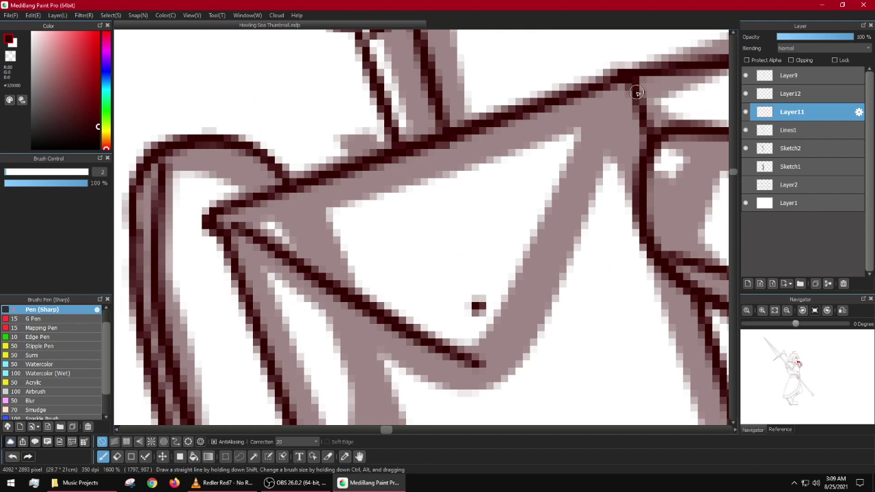
key("ctrl+z")
left_click_drag(556, 290, 435, 342)
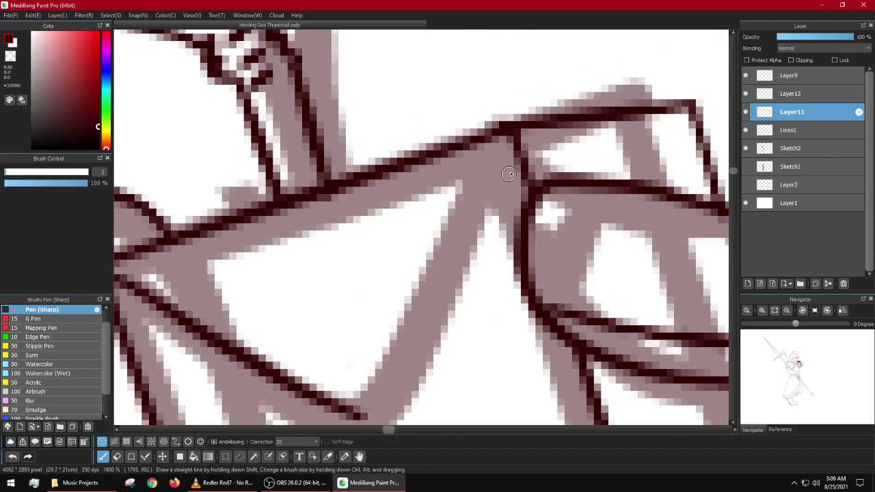
Step: Merge Layer12 down into Layer11 and clean up the lines around the corner where the drink box's top edges meet
left_click(795, 93)
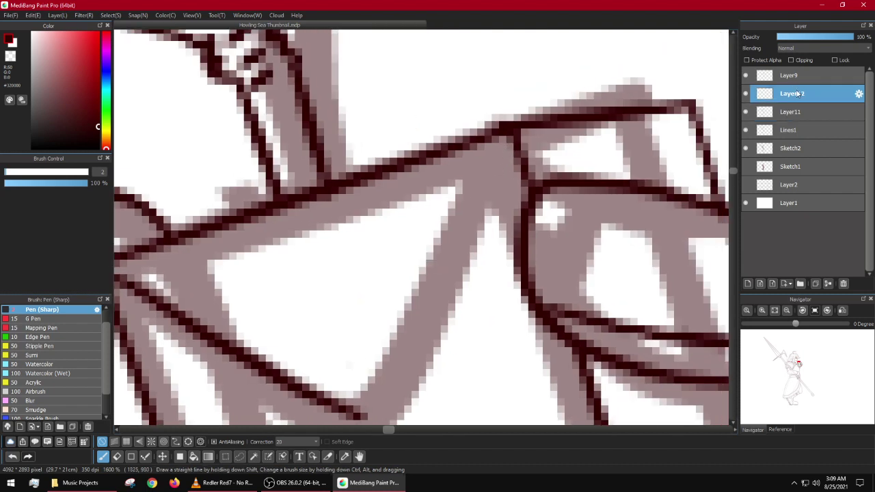
key("ctrl+e")
mouse_move(534, 141)
left_mouse_down()
mouse_move(497, 155)
mouse_move(505, 141)
left_mouse_up()
left_click_drag(587, 131, 439, 139)
mouse_move(547, 126)
left_mouse_down()
mouse_move(566, 125)
mouse_move(559, 119)
mouse_move(549, 141)
mouse_move(501, 119)
left_mouse_up()
mouse_move(386, 162)
left_mouse_down()
mouse_move(495, 134)
mouse_move(497, 121)
left_mouse_up()
left_click_drag(446, 194, 538, 136)
Step: Ink the triangular fold's second edge as a straight line from the box's upper corner down to the fold's tip
left_click(556, 75)
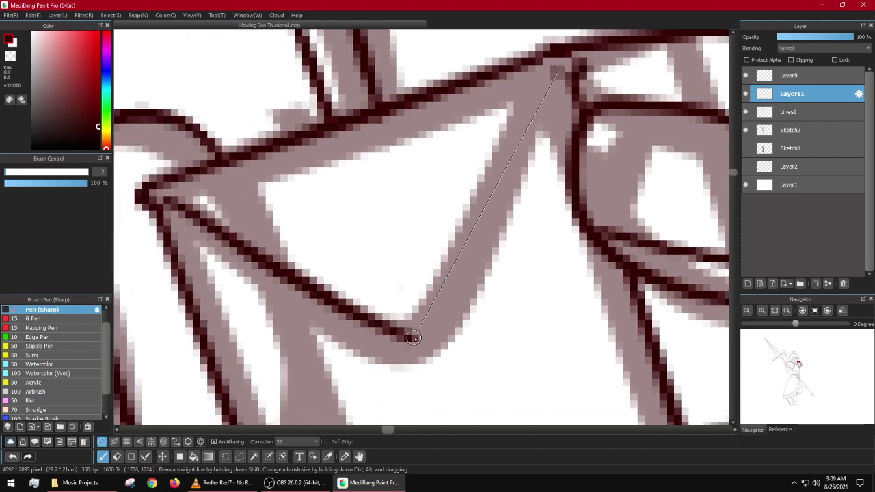
left_click(415, 338, "shift")
scroll(401, 340, "down", 5)
scroll(396, 256, "up", 4)
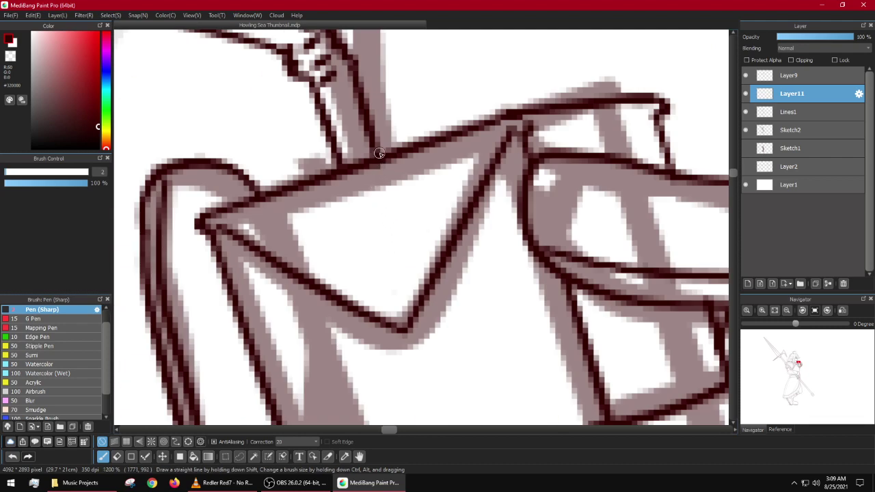
Step: Erase the drink box's top edge beside the straw and ink a short curved stroke at the straw's base on Layer11
left_click_drag(380, 156, 432, 143)
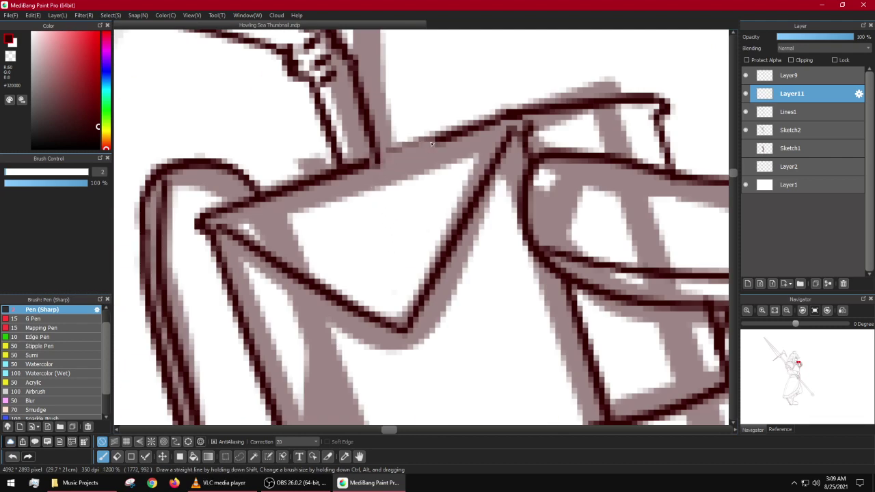
scroll(384, 158, "down", 2)
scroll(386, 159, "up", 2)
mouse_move(356, 165)
left_mouse_down()
mouse_move(386, 150)
mouse_move(402, 160)
left_mouse_up()
left_click(800, 115)
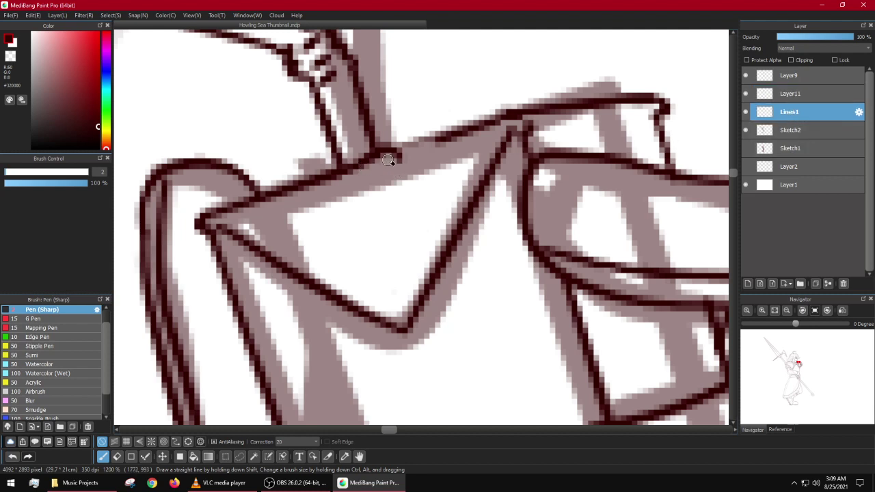
left_click(792, 94)
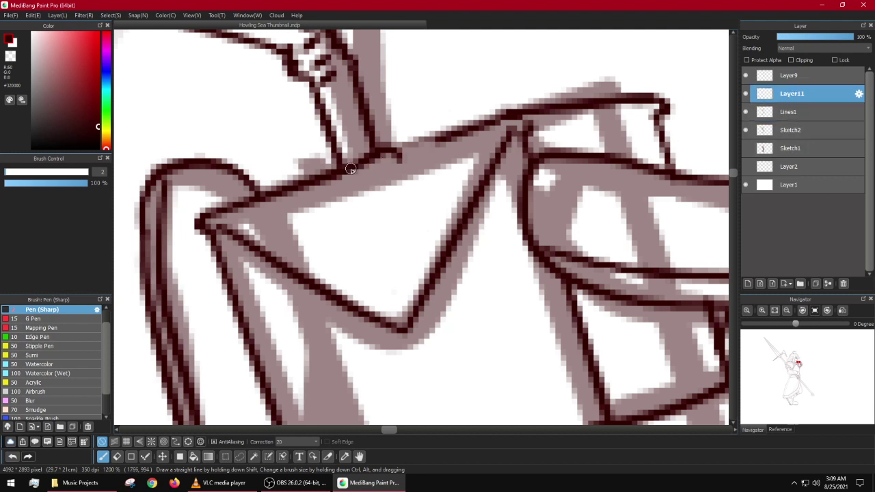
Step: Extend the straw over the triangular fold with two long edges, erase the fold line between them and round off the lower end
left_click_drag(350, 169, 402, 329)
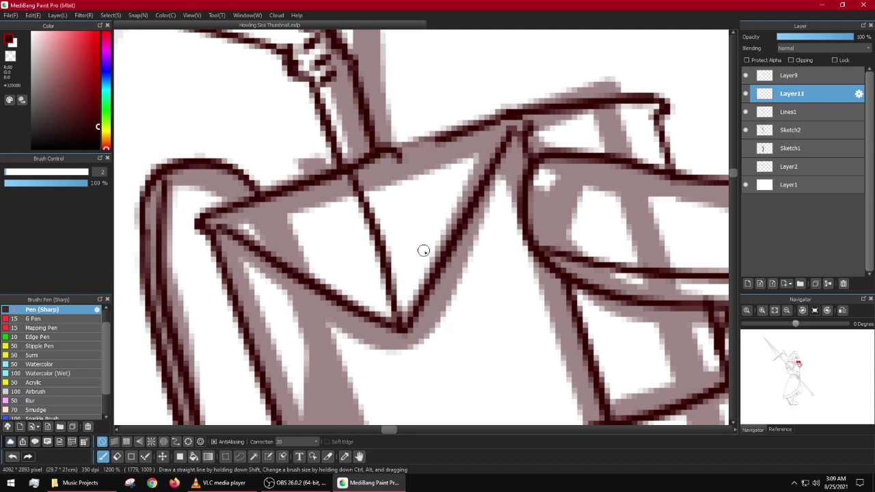
mouse_move(431, 275)
left_mouse_down()
mouse_move(432, 320)
mouse_move(425, 282)
mouse_move(415, 331)
mouse_move(414, 285)
mouse_move(407, 333)
left_mouse_up()
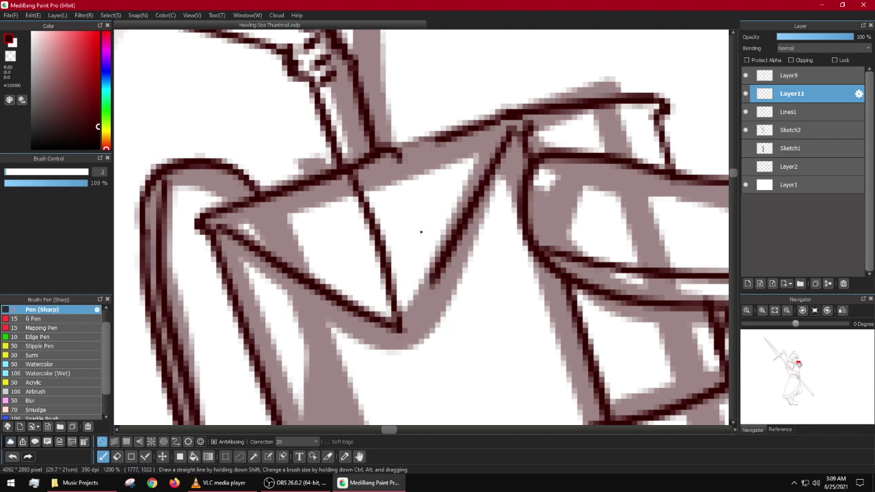
mouse_move(399, 157)
left_mouse_down()
mouse_move(419, 263)
mouse_move(436, 302)
left_mouse_up()
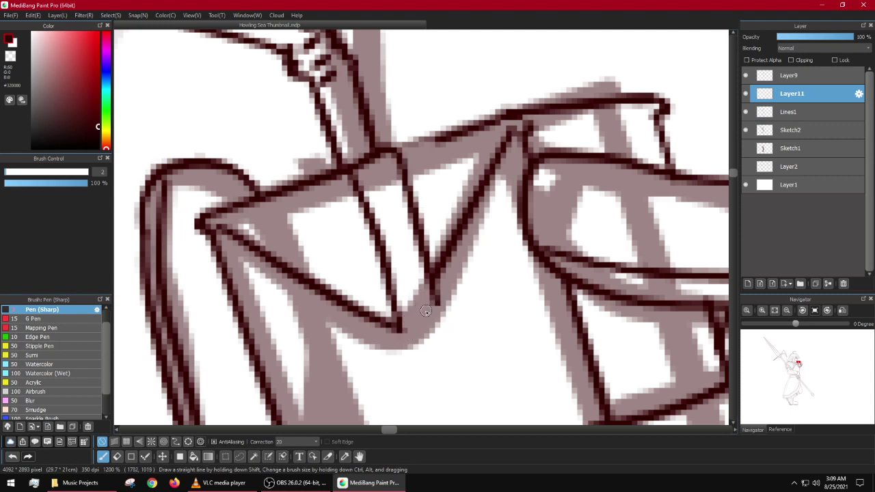
mouse_move(405, 332)
left_mouse_down()
mouse_move(439, 313)
mouse_move(445, 289)
left_mouse_up()
scroll(446, 141, "down", 5)
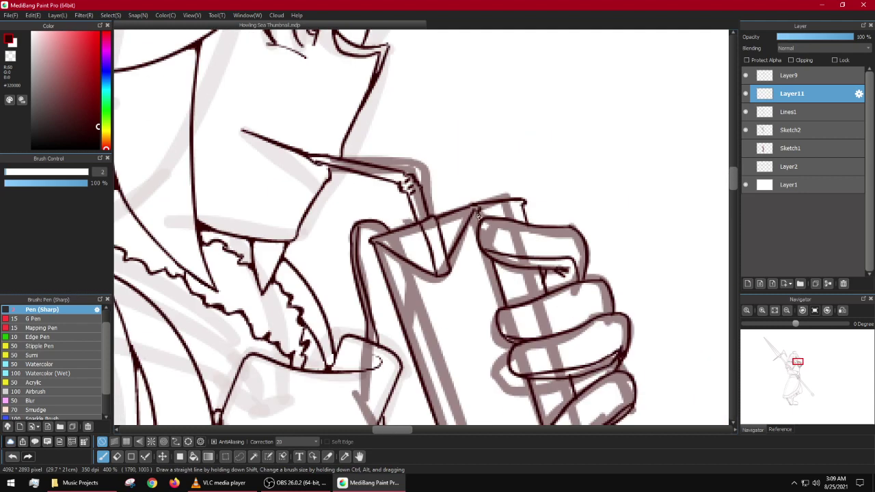
Step: Ink a thin straight line just beneath the drink box's top edge, between the box corner and the far side edge above the fingers
scroll(478, 214, "up", 3)
scroll(485, 211, "down", 2)
scroll(487, 207, "up", 1)
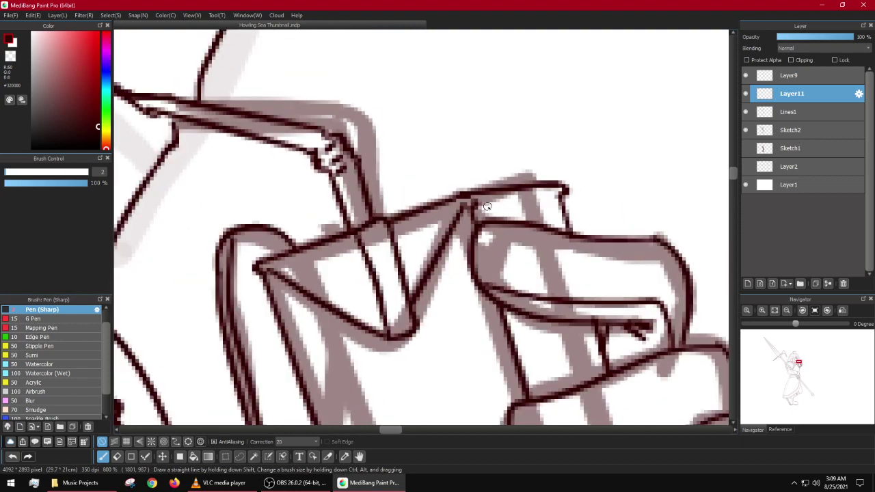
left_click(555, 192, "shift")
scroll(557, 190, "up", 2)
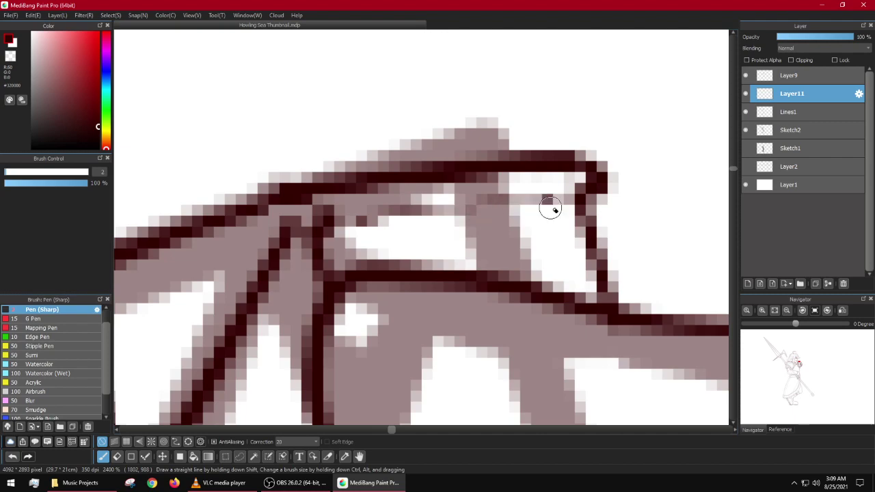
Step: Ink a slanted rectangular label on the drink box's front face with four straight edges, parallel to the box's sides
scroll(555, 210, "down", 6)
scroll(566, 307, "up", 1)
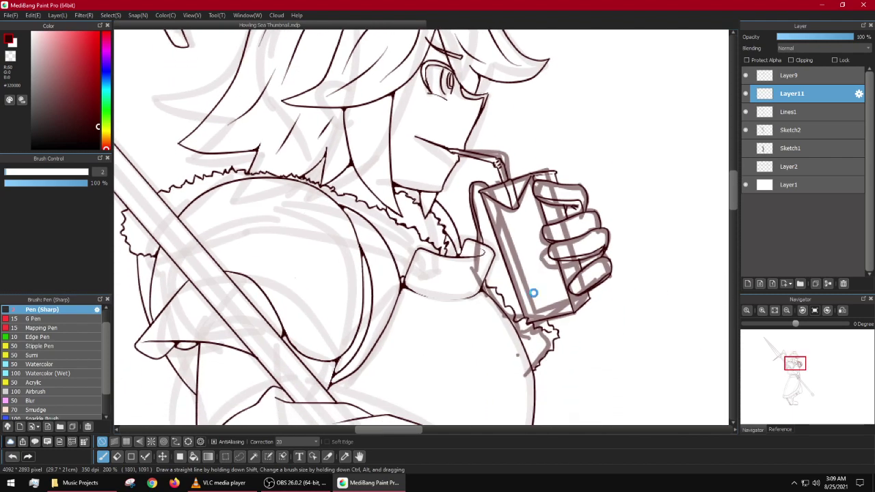
scroll(543, 294, "up", 1)
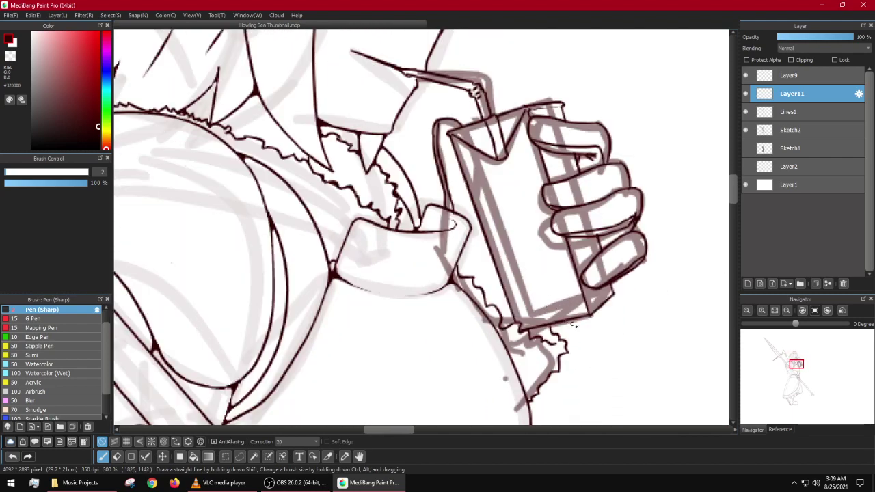
scroll(592, 328, "up", 1)
scroll(590, 327, "up", 2)
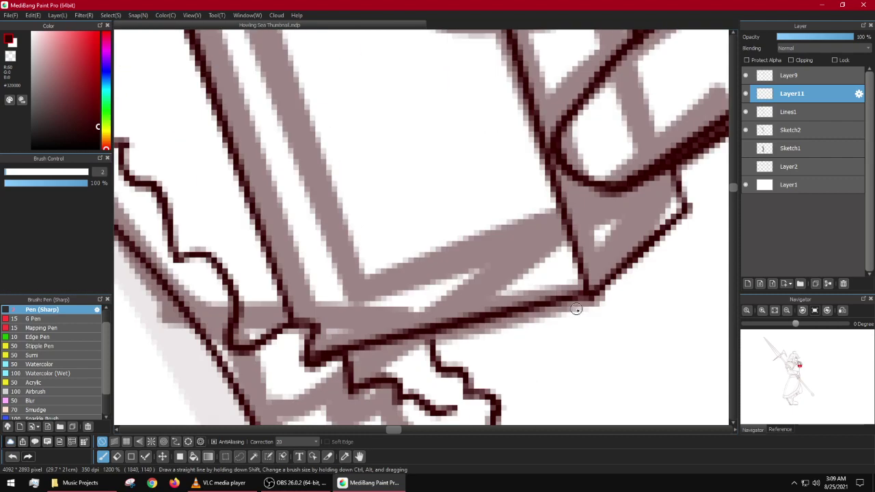
scroll(577, 310, "down", 5)
scroll(494, 173, "up", 4)
mouse_move(437, 150)
left_mouse_down()
mouse_move(492, 301)
mouse_move(499, 339)
left_mouse_up()
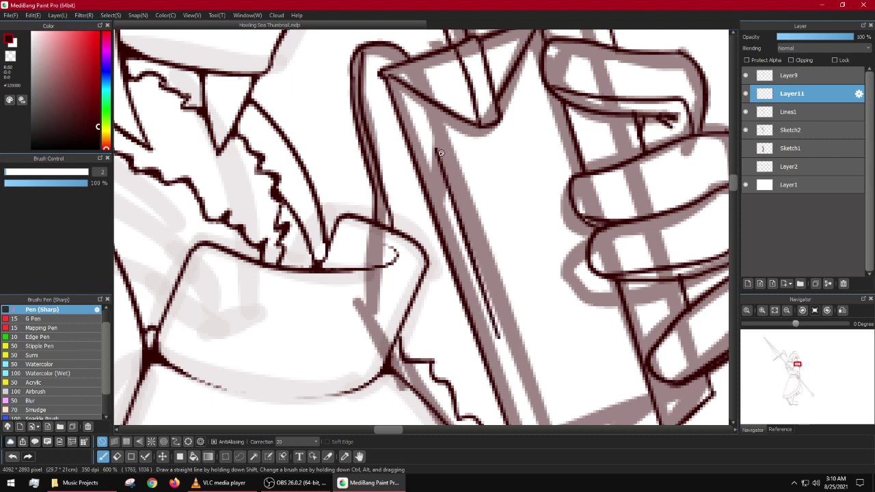
left_click(541, 118, "shift")
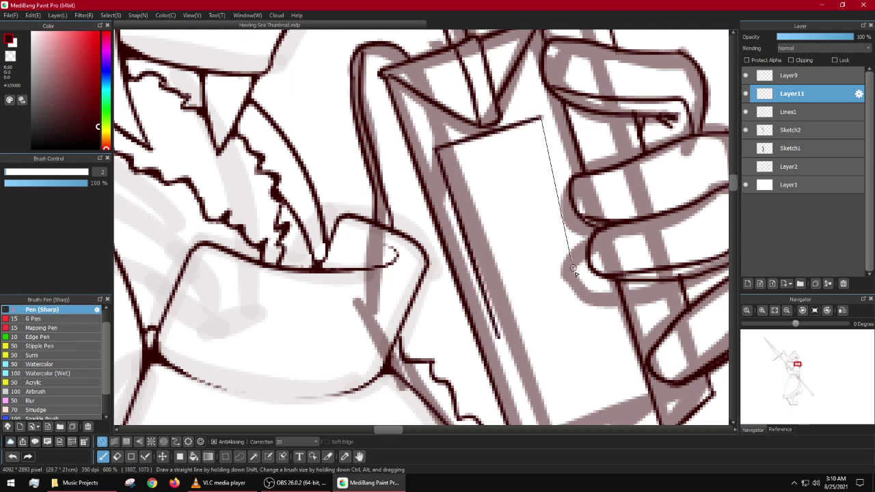
left_click(602, 316, "shift")
left_click(502, 343, "shift")
Step: Ink a straight dividing line across the label's upper end and a shorter parallel line inside the resulting header strip
scroll(504, 203, "up", 1)
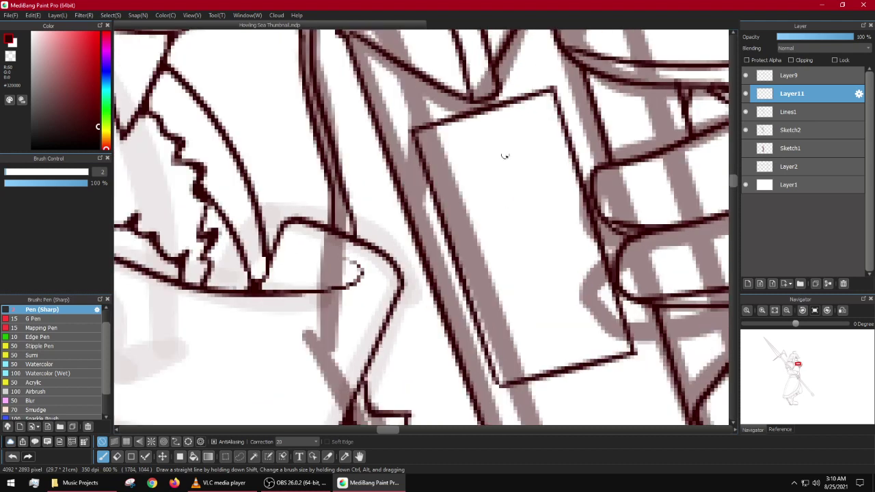
left_click(426, 162)
left_click(565, 125, "shift")
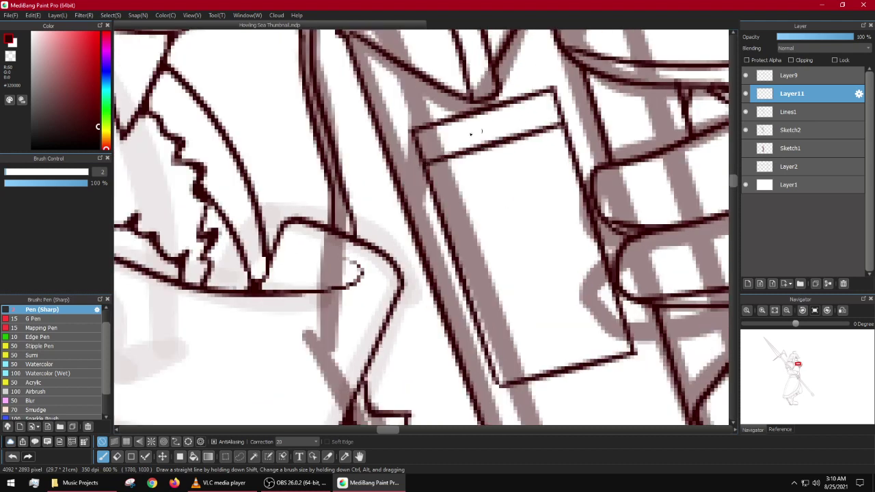
left_click_drag(436, 147, 542, 120)
left_click_drag(438, 192, 480, 175)
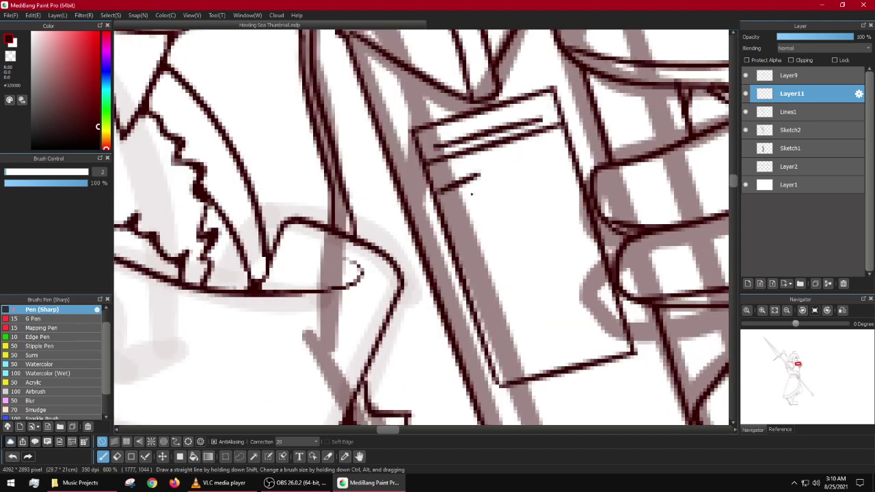
left_click_drag(453, 208, 517, 194)
left_click_drag(466, 241, 522, 224)
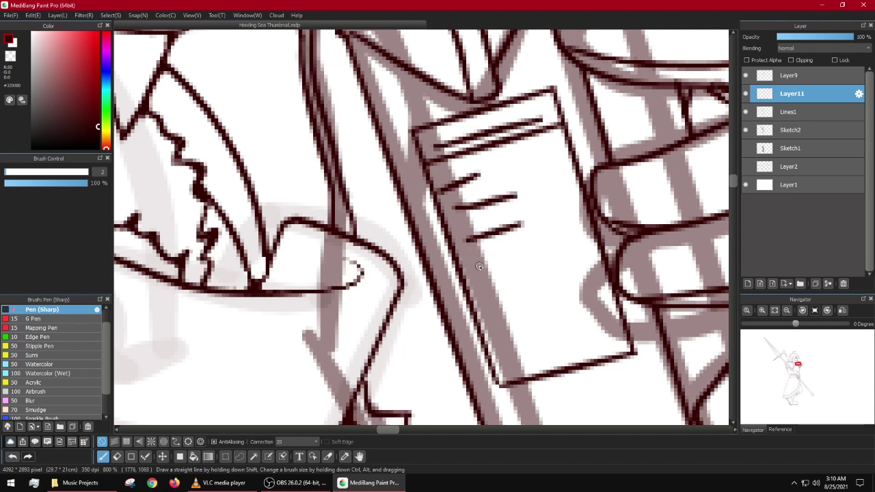
mouse_move(477, 267)
left_mouse_down()
mouse_move(514, 258)
mouse_move(537, 240)
left_mouse_up()
left_click_drag(492, 290, 544, 268)
scroll(543, 270, "down", 6)
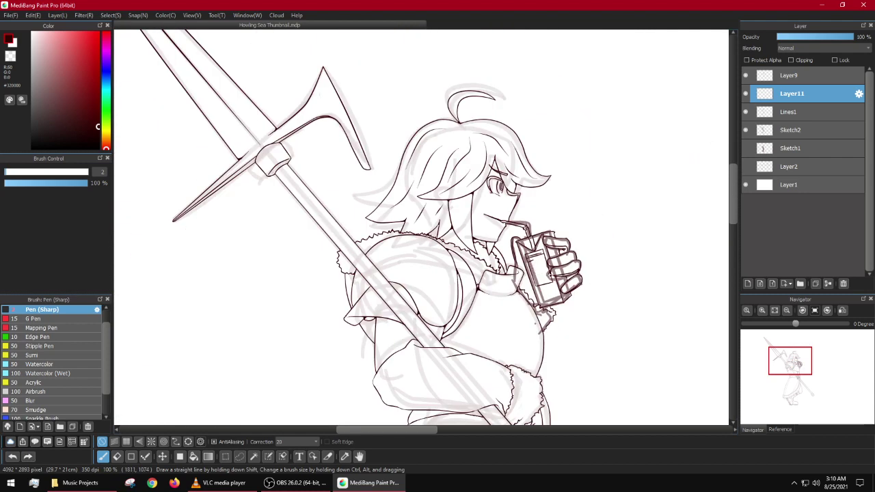
Step: Turn on vanishing point snapping and define its guides with two slanted lines across the label, roughly following the header lines
scroll(547, 263, "up", 8)
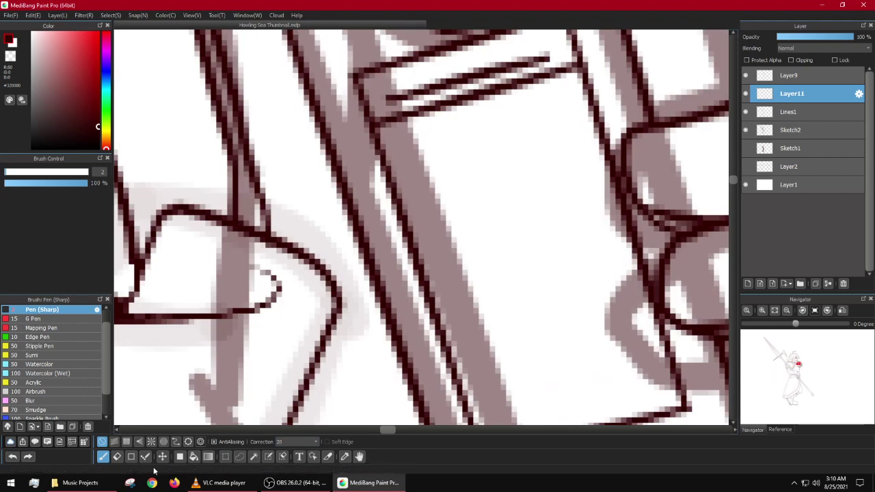
left_click(138, 441)
left_click(399, 165)
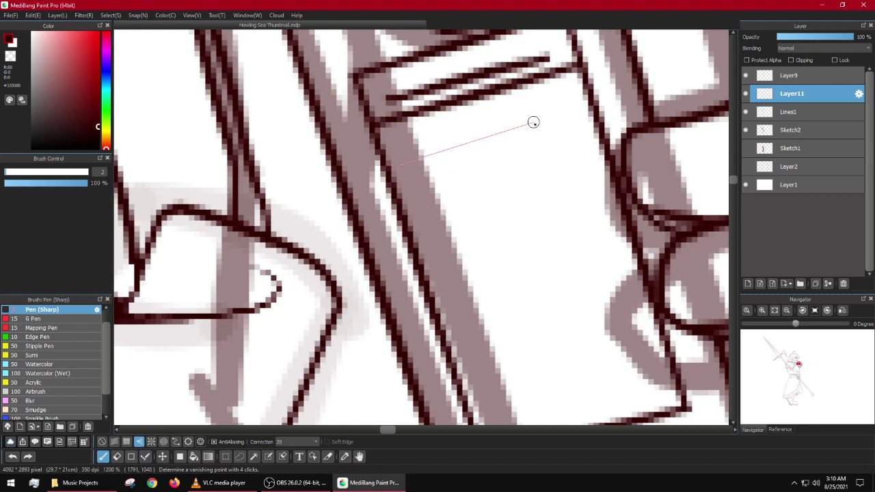
left_click(431, 225)
left_click(558, 188)
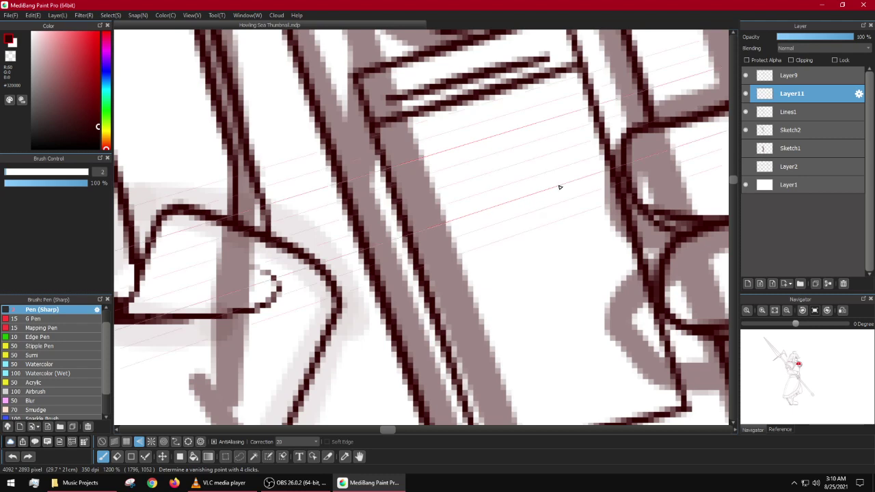
Step: Ink six short text lines down the label's near side below the header, following the vanishing point guides
left_click_drag(404, 153, 511, 121)
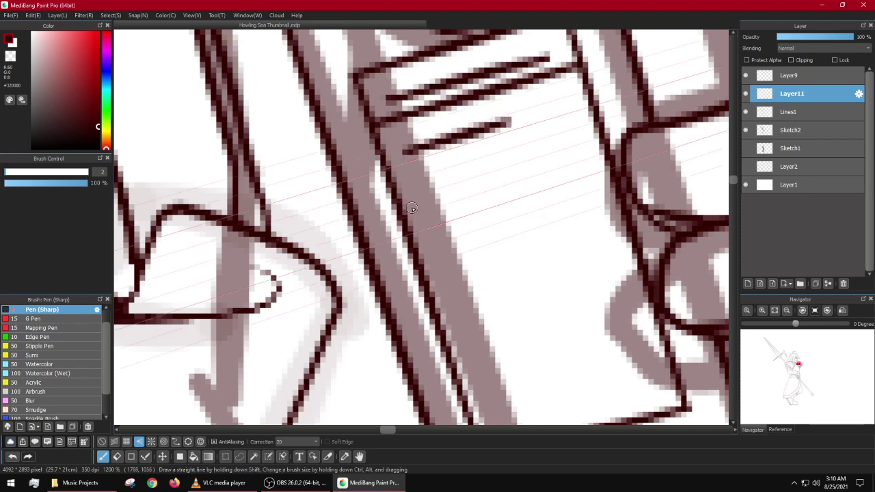
left_click_drag(420, 193, 528, 158)
left_click_drag(439, 213, 544, 180)
left_click_drag(445, 245, 540, 211)
left_click_drag(455, 283, 574, 240)
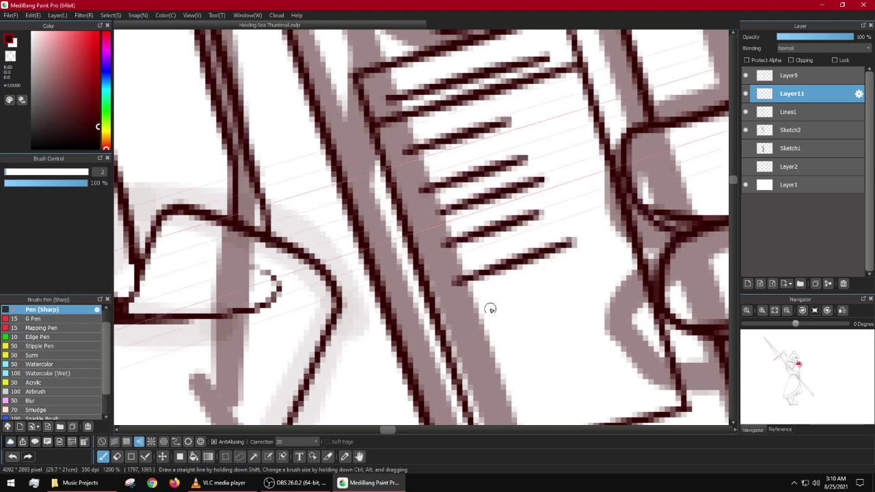
left_click_drag(485, 318, 609, 272)
key("ctrl+z")
left_click_drag(475, 307, 565, 276)
Step: Ink two longer lines across the label's lower part, a doubled stroke beside the last one and small dashes near the label's far edge
mouse_move(489, 338)
left_mouse_down()
mouse_move(562, 260)
mouse_move(684, 233)
mouse_move(493, 227)
left_mouse_up()
left_click_drag(397, 320, 540, 288)
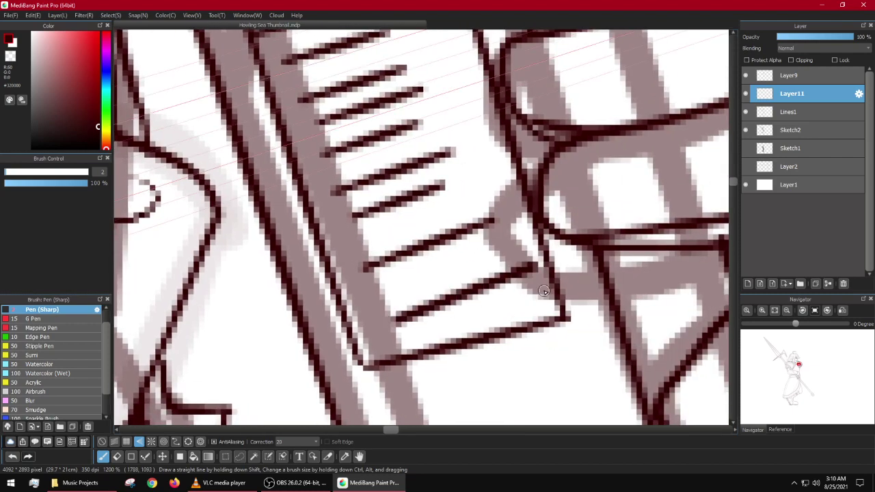
left_click_drag(451, 306, 535, 293)
scroll(536, 287, "down", 4)
scroll(514, 205, "up", 2)
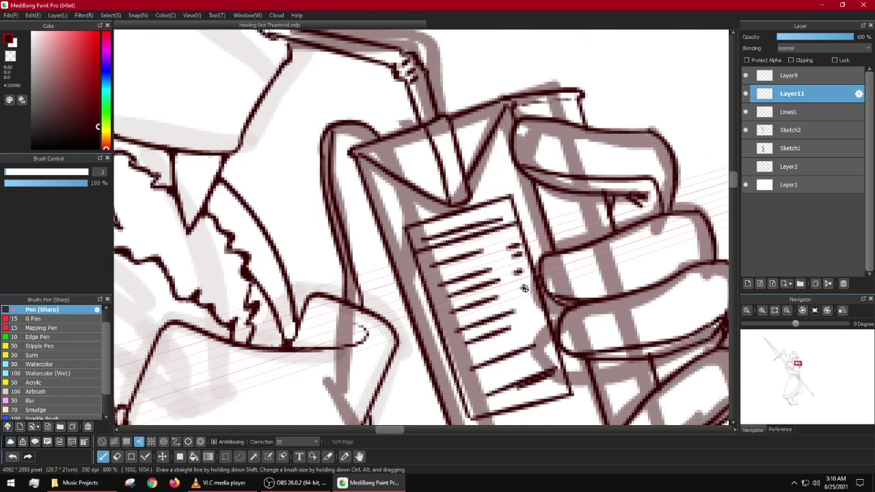
scroll(525, 331, "down", 5)
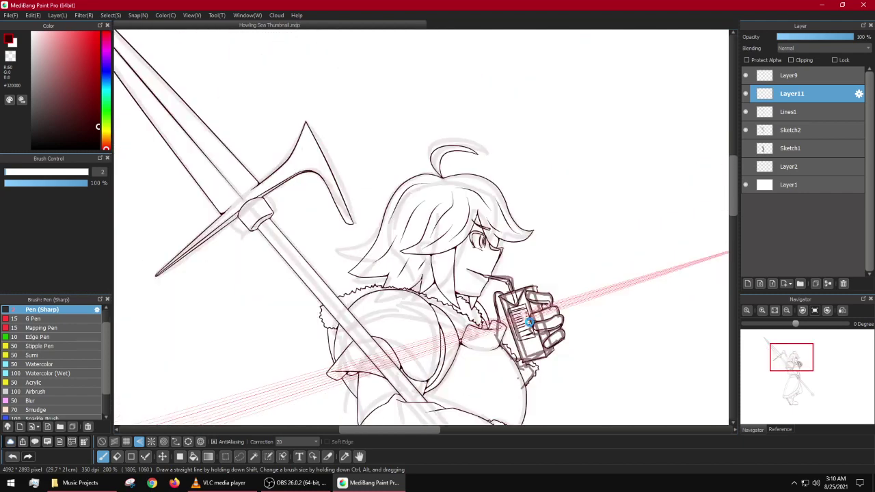
Step: Turn off the vanishing point snapping and hide the Layer9 rough sketch of the hand and drink box
mouse_move(550, 360)
left_mouse_down()
mouse_move(547, 294)
mouse_move(512, 309)
left_mouse_up()
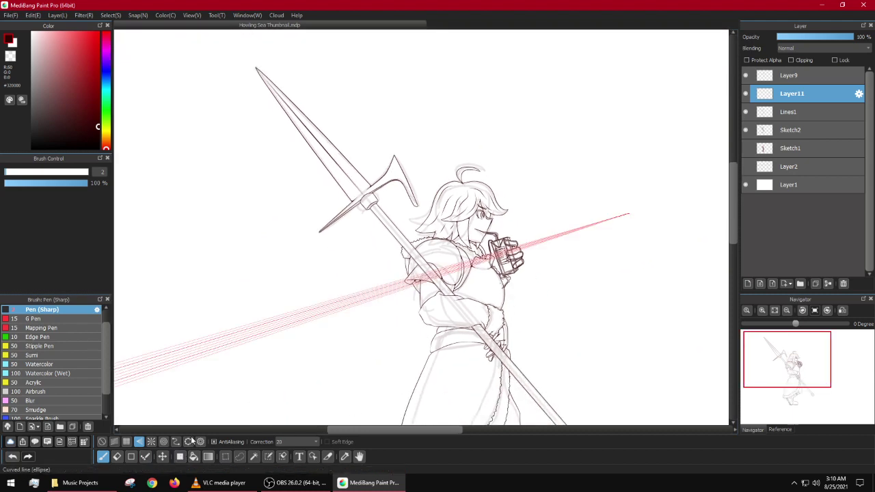
key("1")
scroll(510, 342, "down", 4)
scroll(511, 341, "up", 4)
left_click_drag(511, 342, 502, 249)
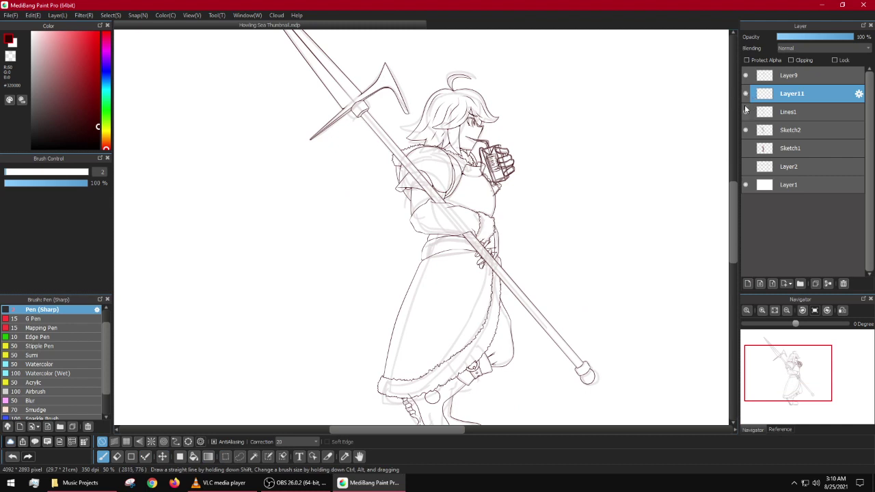
left_click(746, 75)
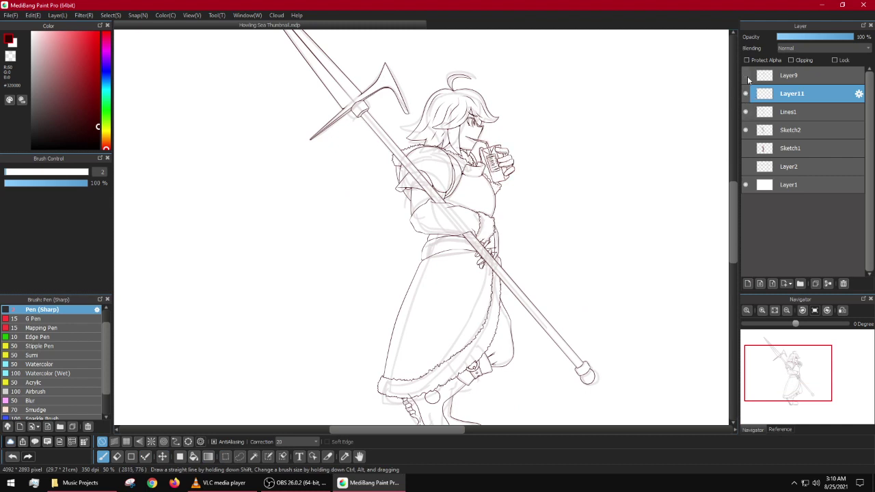
Step: Merge Layer11 down into Lines1 and hide the Sketch2 layer so only the clean line art shows
key("ctrl+e")
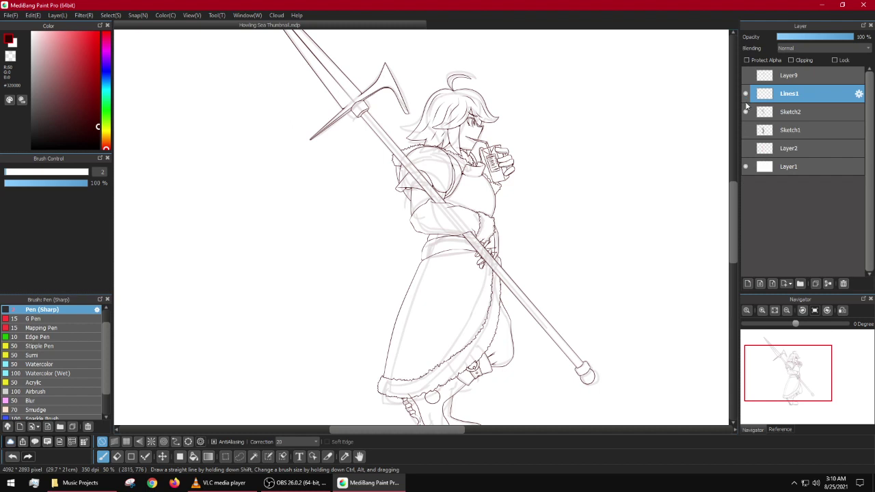
left_click(746, 112)
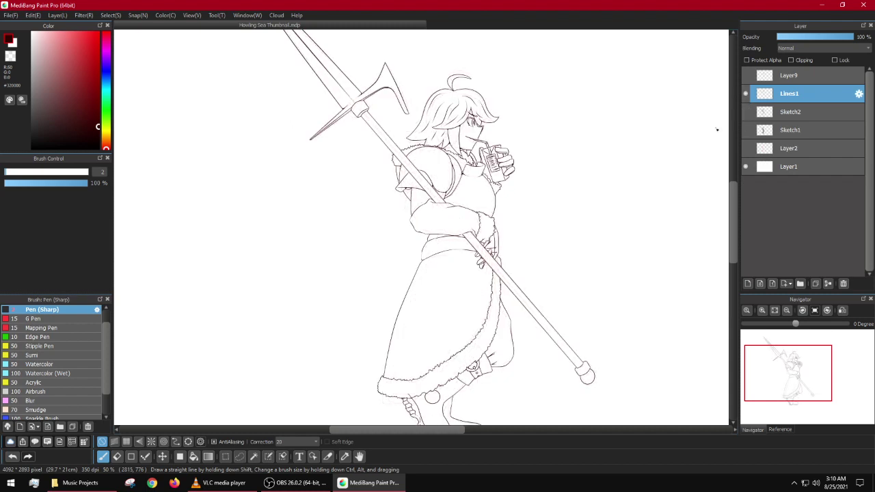
mouse_move(520, 261)
left_mouse_down()
mouse_move(398, 212)
mouse_move(451, 259)
left_mouse_up()
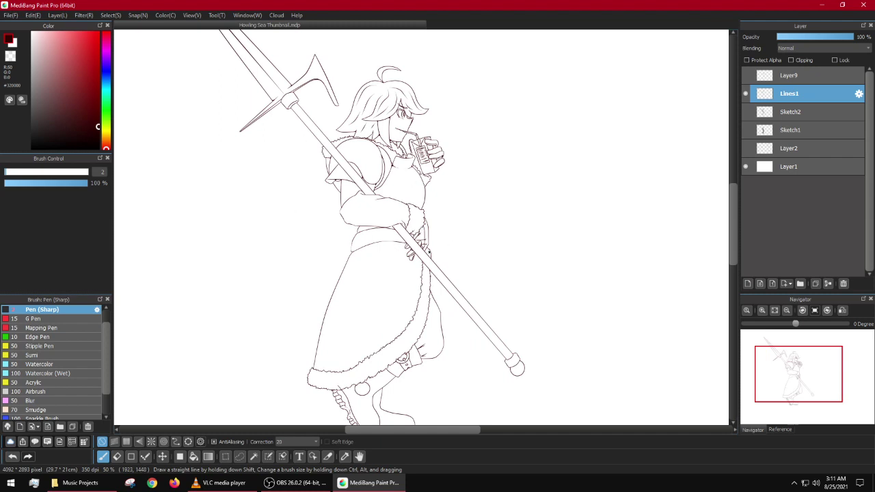
scroll(467, 252, "down", 1)
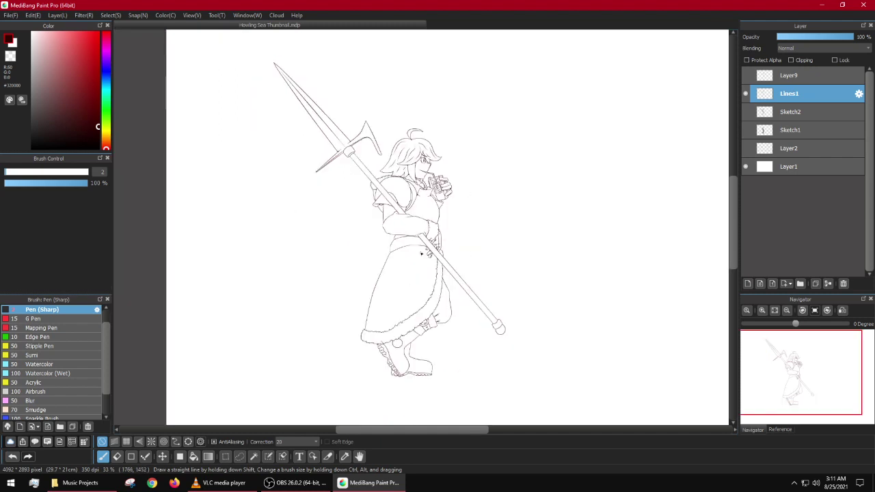
Step: Switch to OBS and change the active scene to Black
left_click(277, 482)
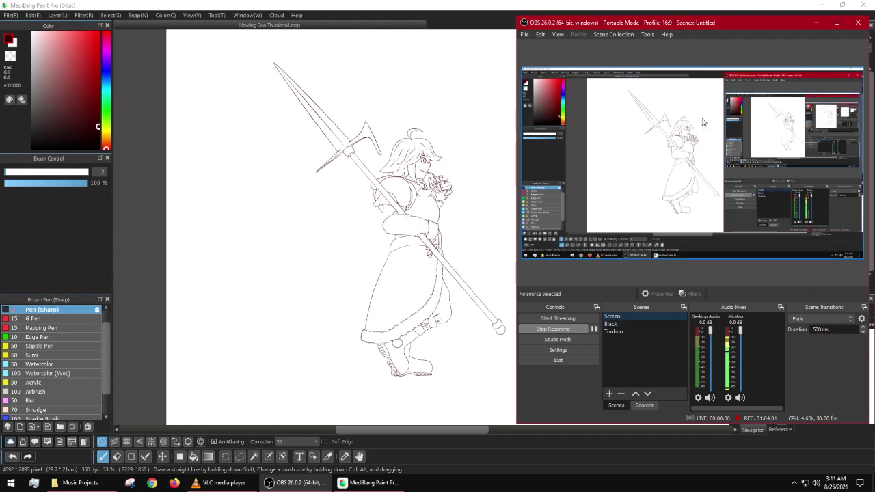
left_click(613, 326)
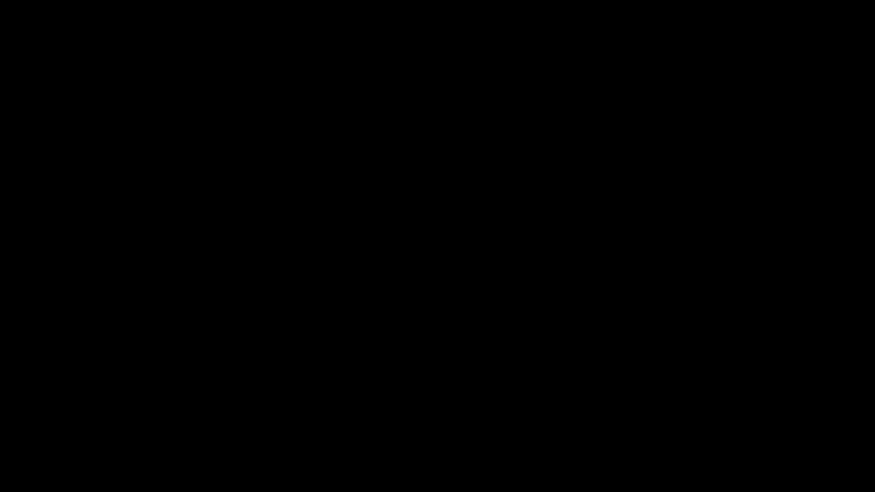